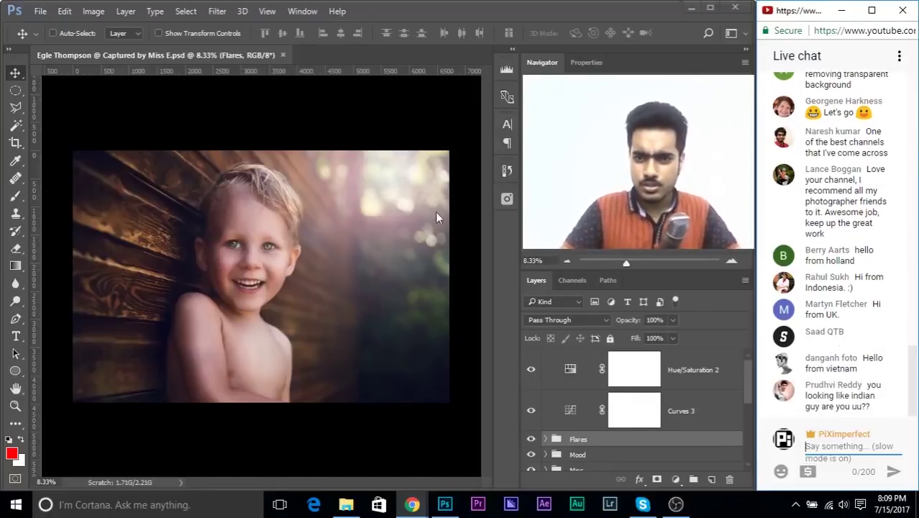
Hide every layer and group except the original photo layer 4T1A9502 and inspect the unedited portrait.
scroll(576, 393, "down", 3)
scroll(575, 388, "down", 3)
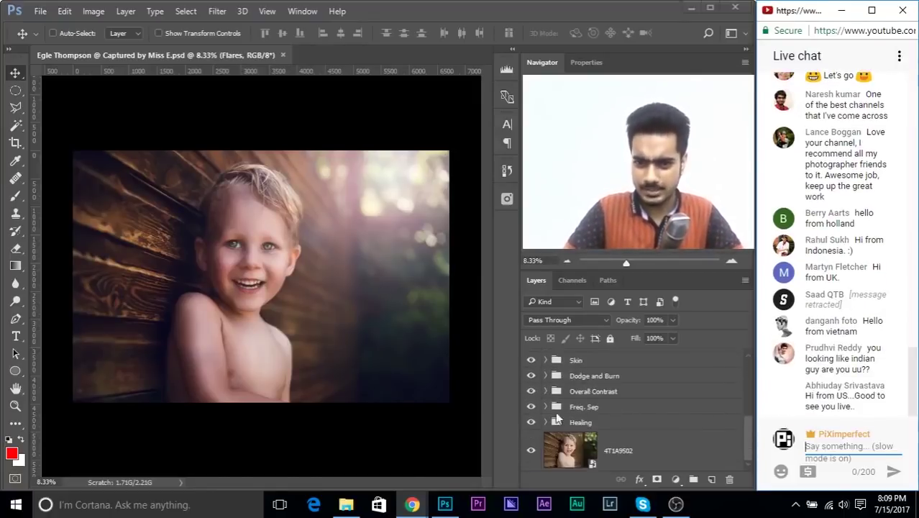
left_click(531, 452)
left_click(530, 451, "alt")
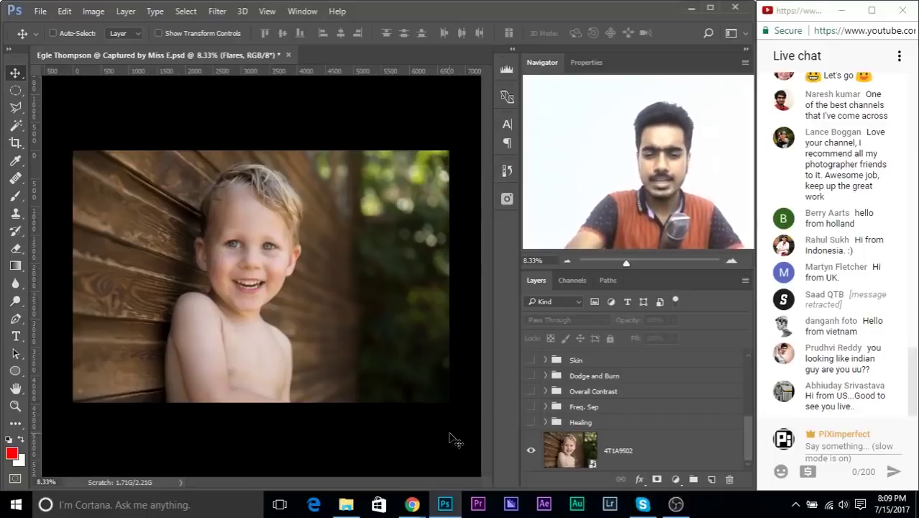
key("ctrl+plus")
key("ctrl+plus")
key("ctrl+minus")
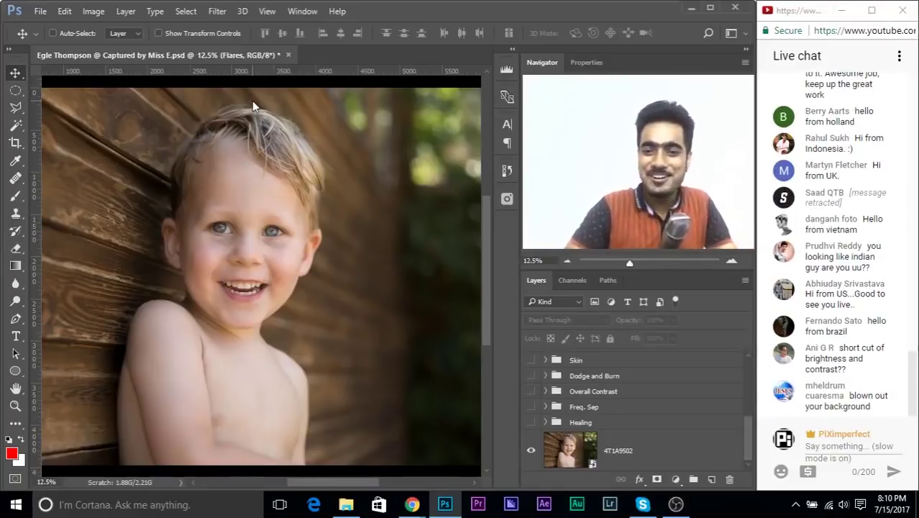
Show the Healing group and inspect the boy's face up close.
left_click(531, 422)
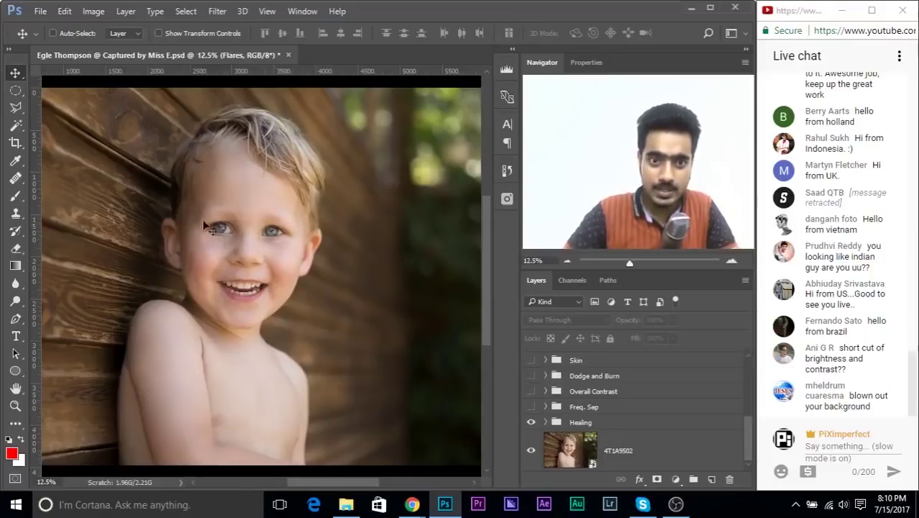
scroll(219, 241, "up", 4)
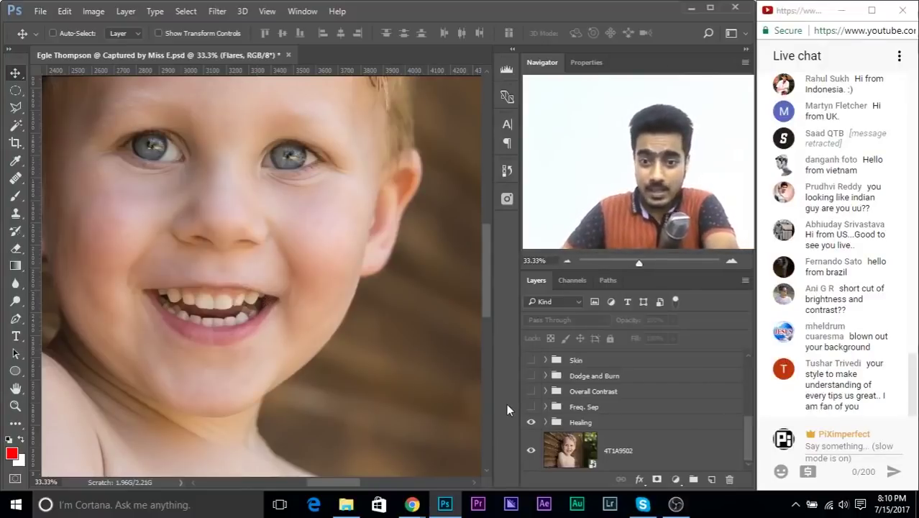
Look through the layer groups between Flares and Healing, briefly checking the contents of the Skin group.
scroll(554, 399, "up", 5)
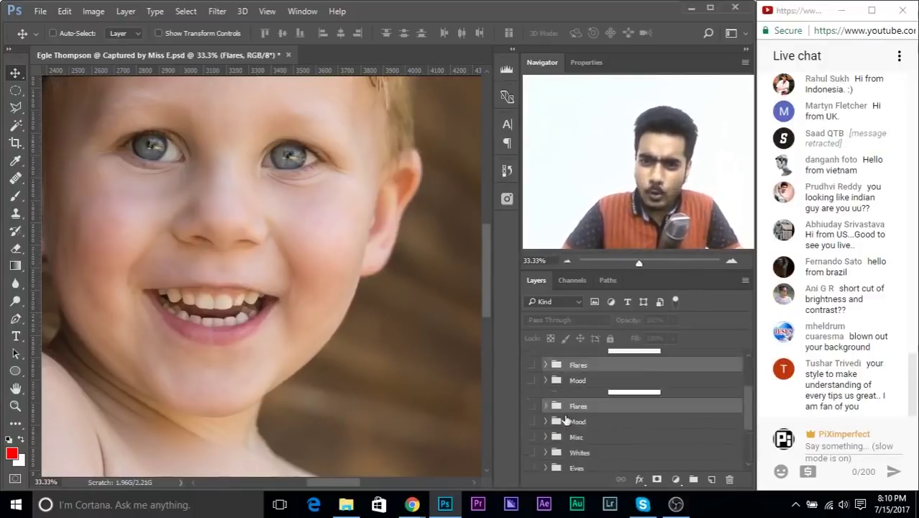
scroll(571, 413, "down", 5)
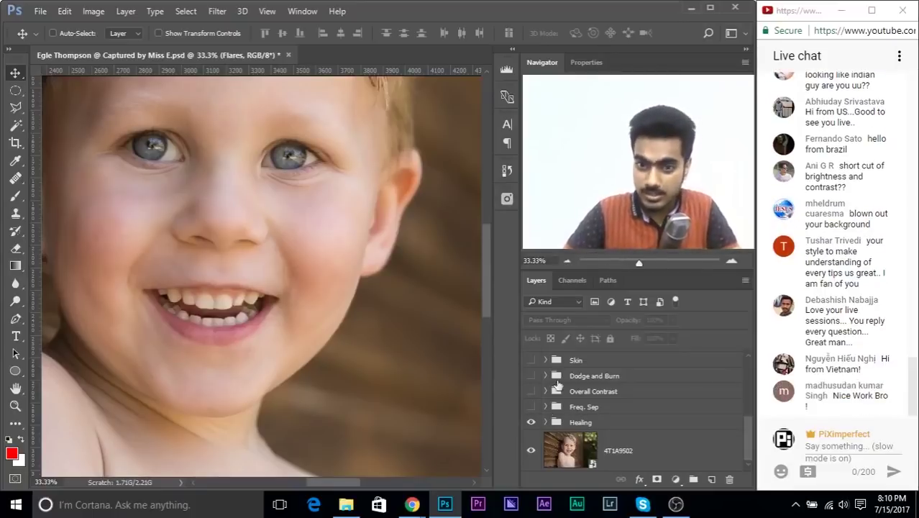
scroll(555, 385, "up", 3)
left_click(545, 401)
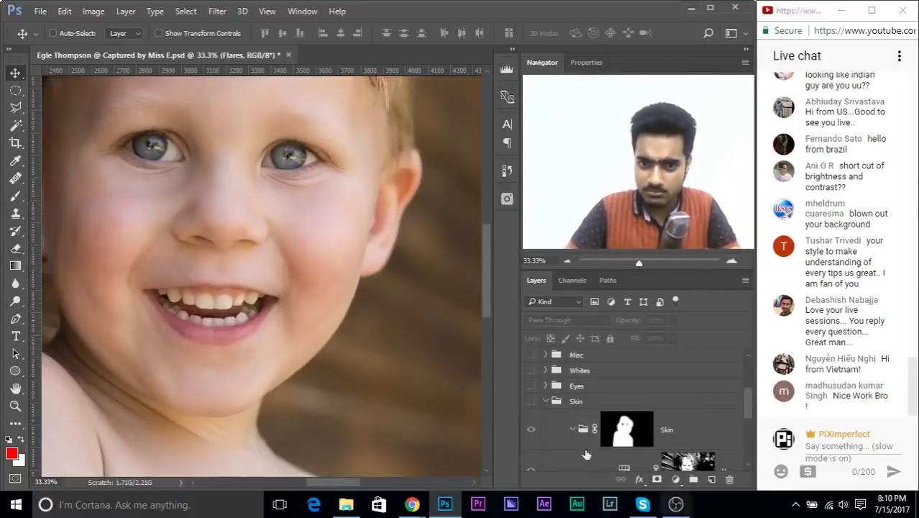
scroll(627, 443, "up", 2)
left_click(547, 360)
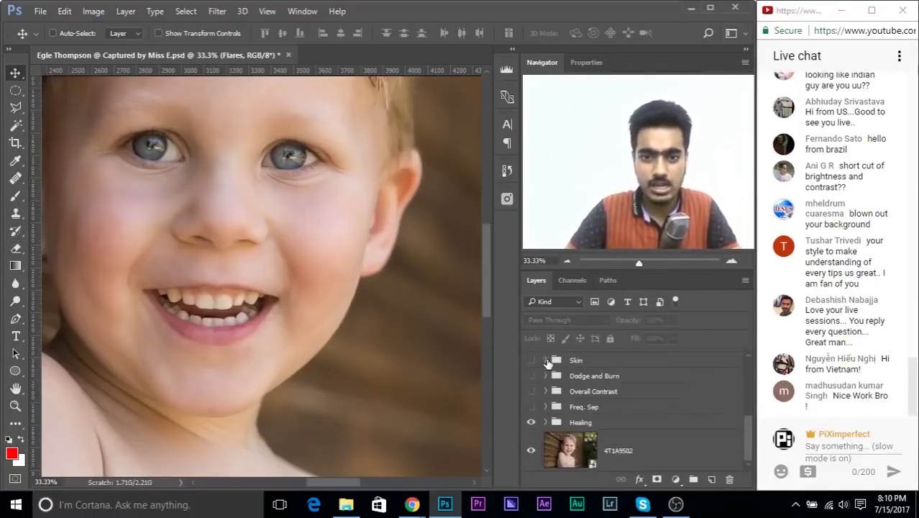
scroll(555, 378, "up", 3)
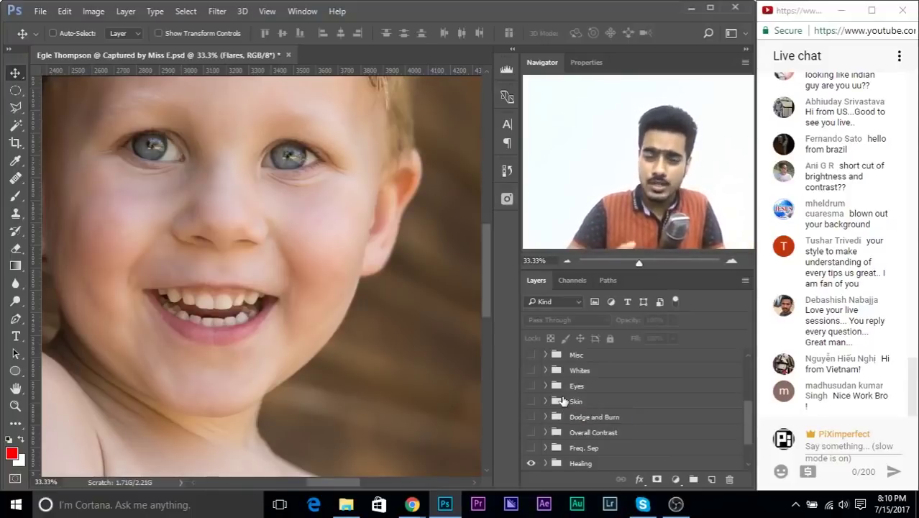
scroll(560, 400, "down", 3)
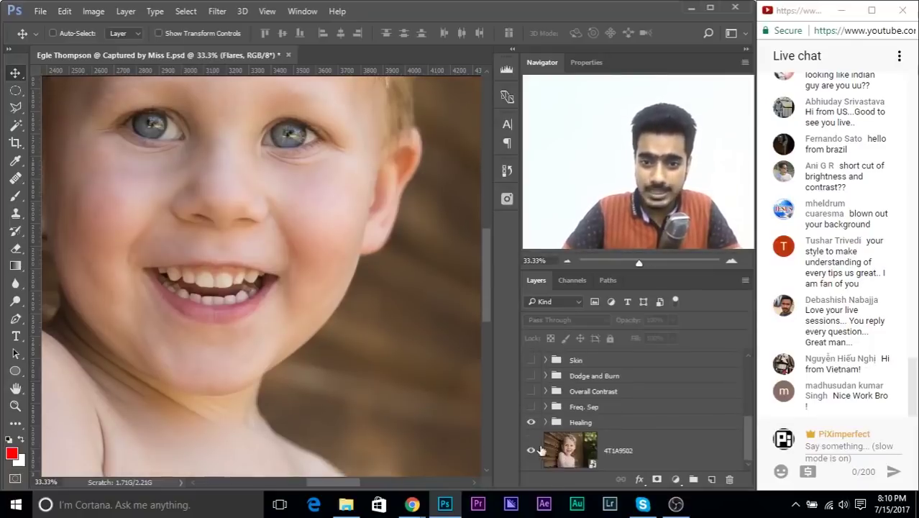
Show the Freq. Sep group and compare the boy's face with the group off and on.
key("ctrl+minus")
key("ctrl+minus")
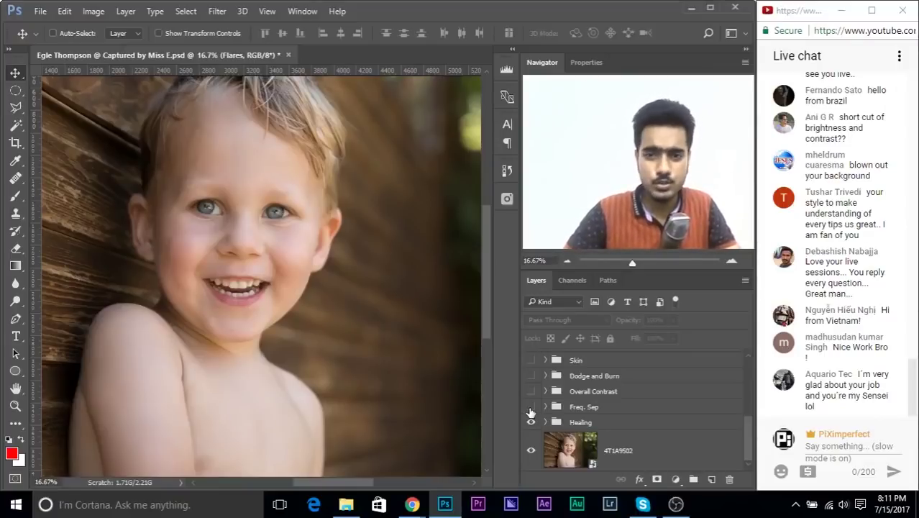
left_click(531, 407)
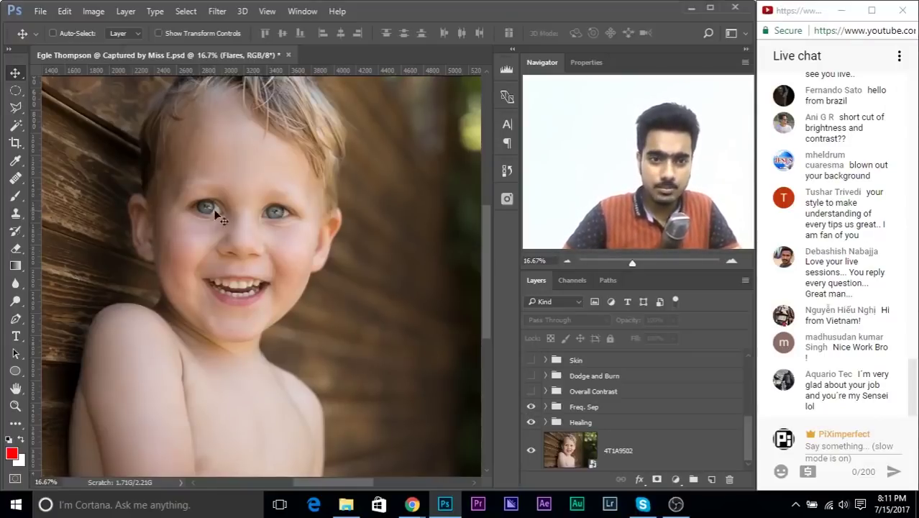
key("ctrl+plus")
key("ctrl+plus")
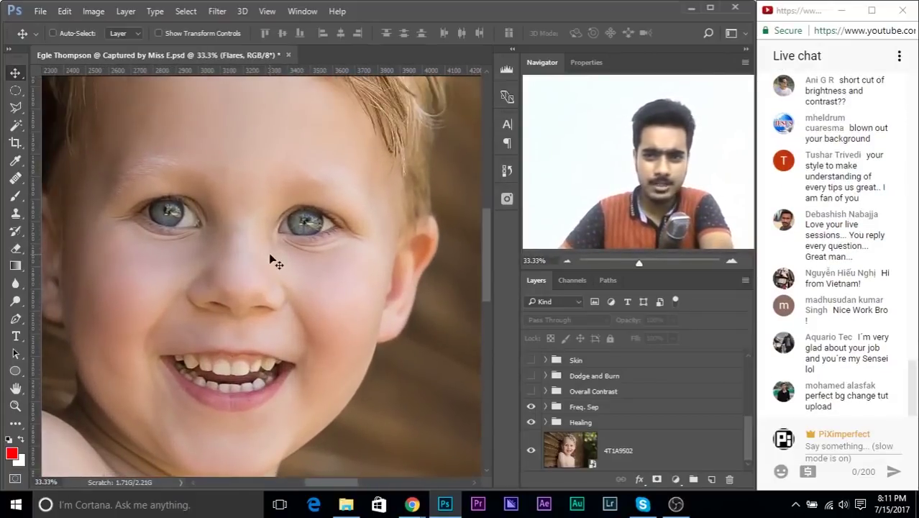
left_click(530, 406)
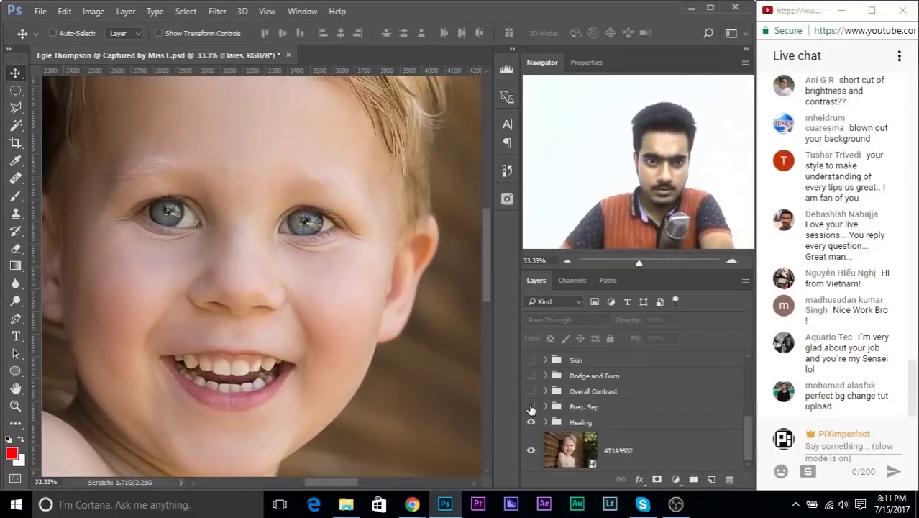
left_click(530, 407)
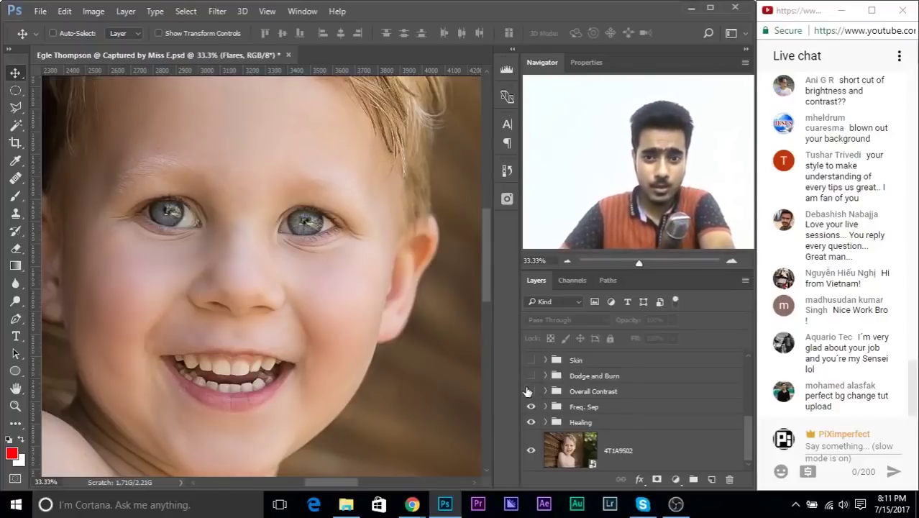
Show the Overall Contrast and Dodge and Burn groups on the portrait.
key("ctrl+minus")
key("ctrl+minus")
key("ctrl+minus")
key("ctrl+minus")
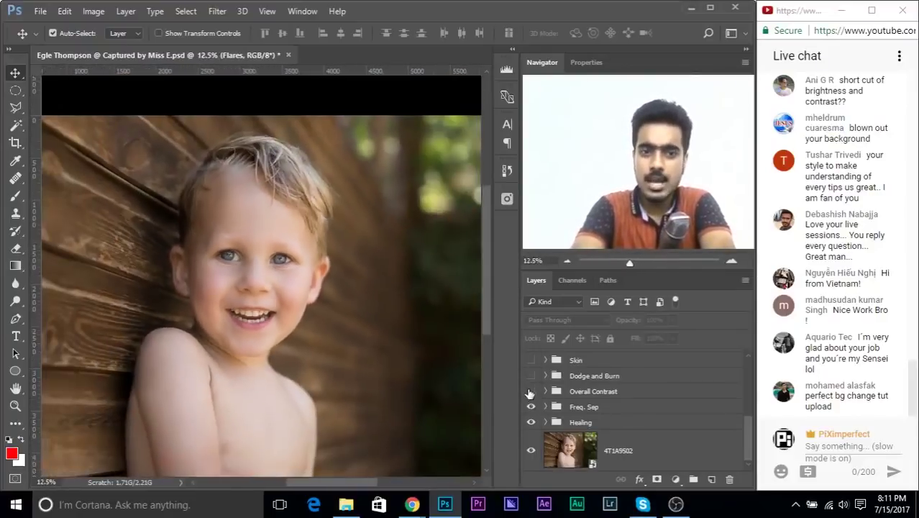
left_click(530, 392)
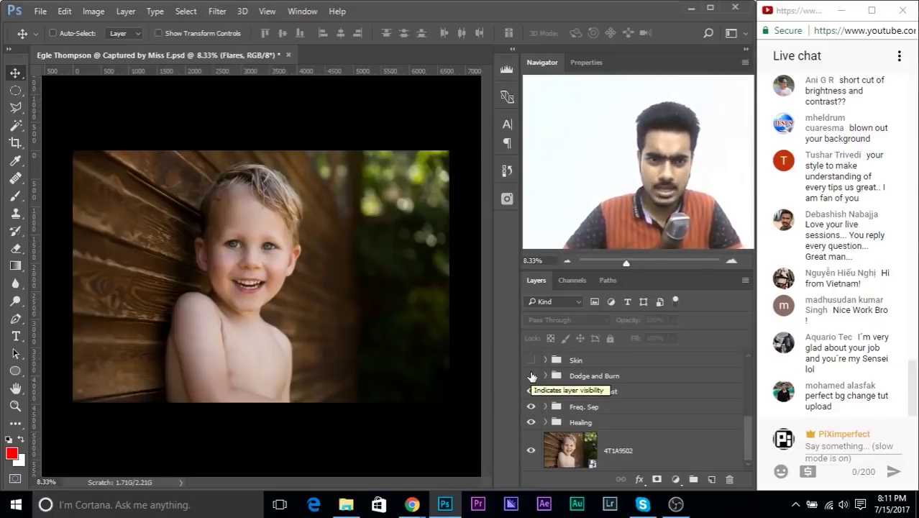
left_click(530, 375)
key("ctrl+plus")
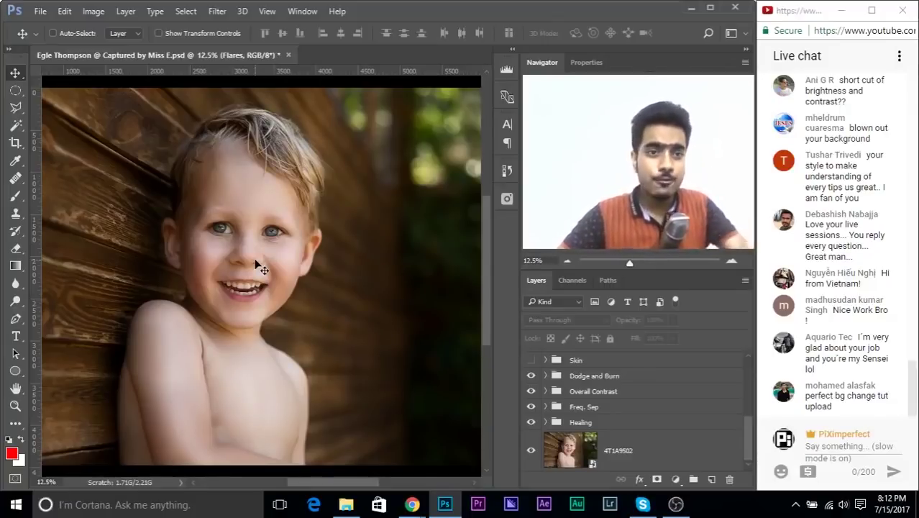
Create a new blank document from the Art & Illustration preset 1000 pixel grid (1000 x 1000 px at 300 ppi).
left_click(41, 11)
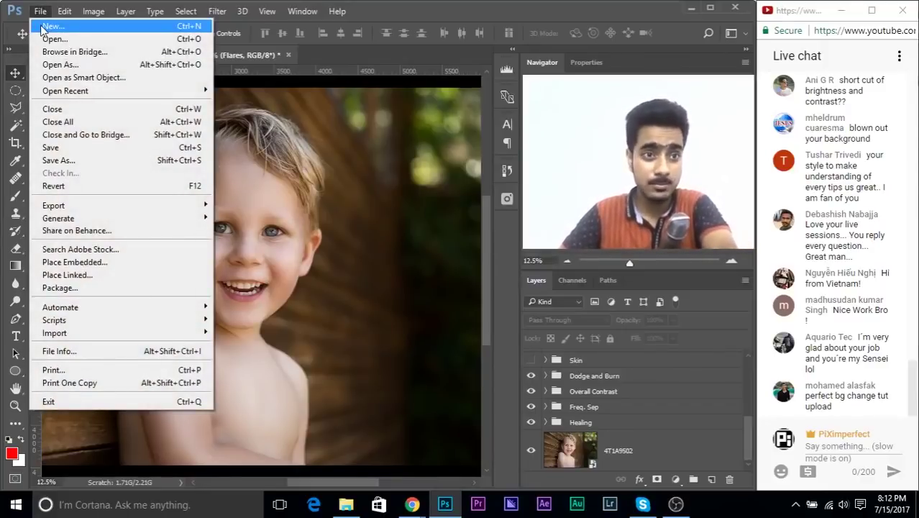
left_click(43, 27)
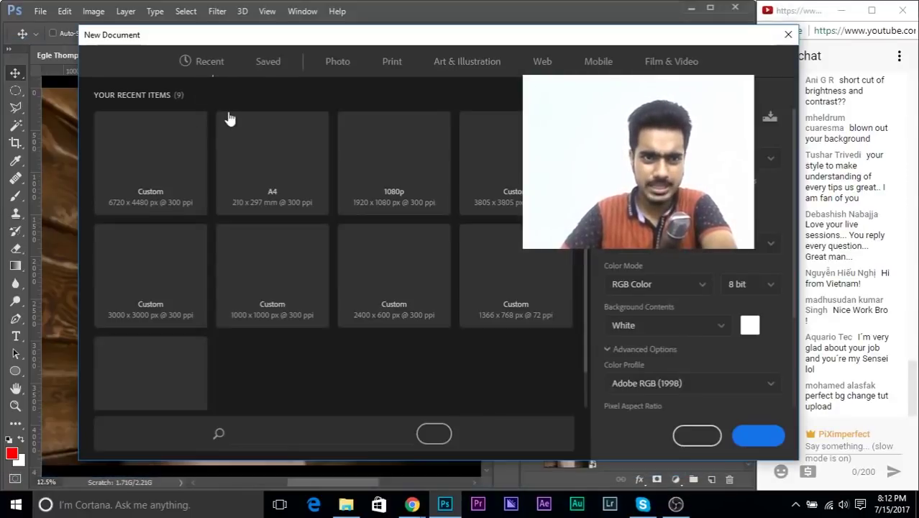
left_click(429, 63)
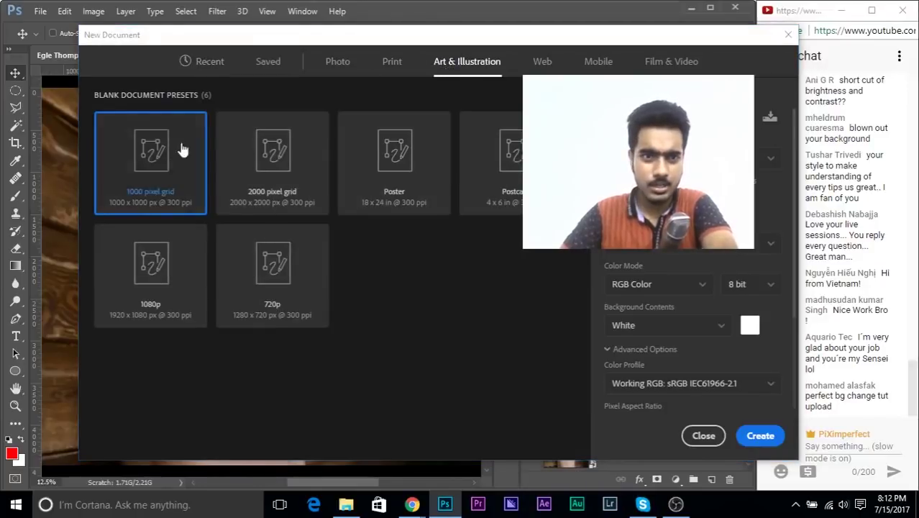
left_click(287, 158)
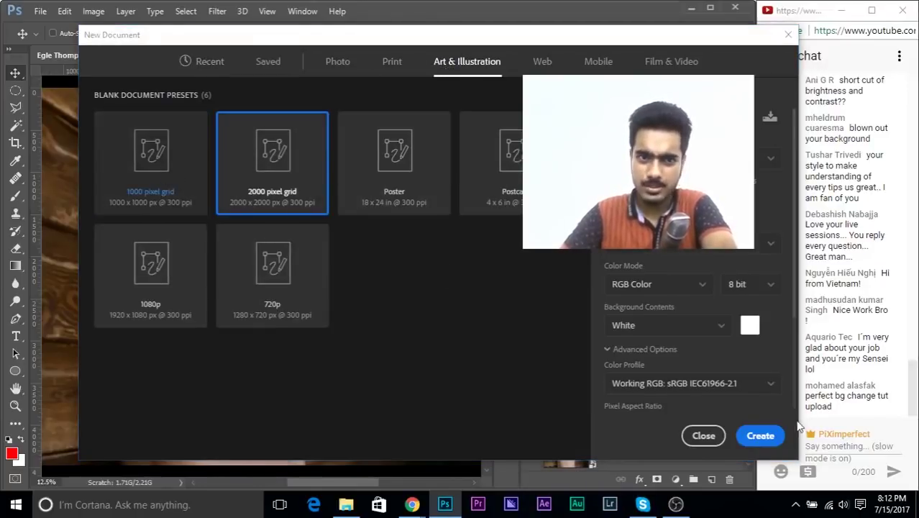
left_click(755, 435)
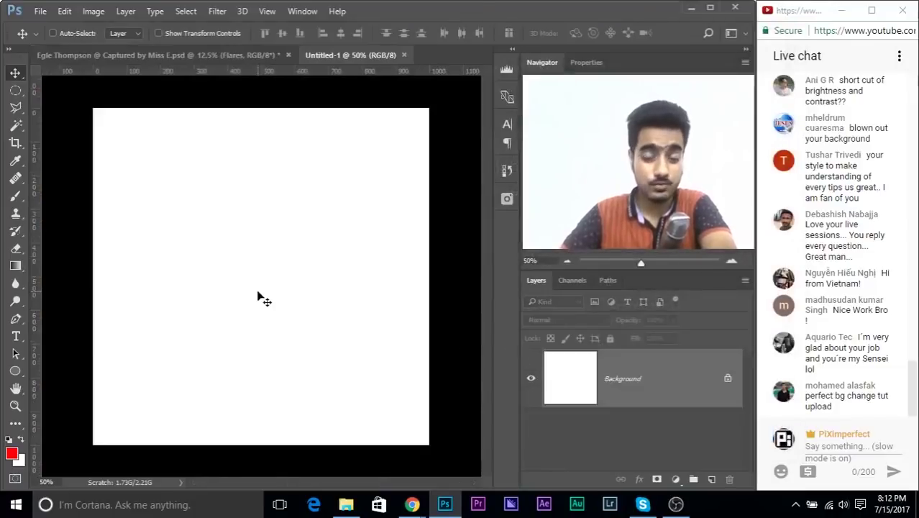
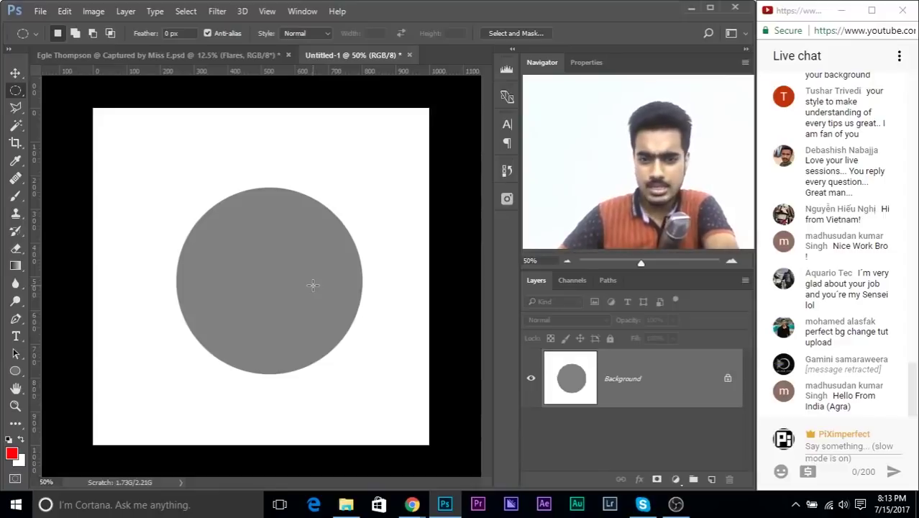
Undo the circle's gray fill and fill the circular selection on the Background again with 50% Gray.
key("ctrl+z")
key("shift+BackSpace")
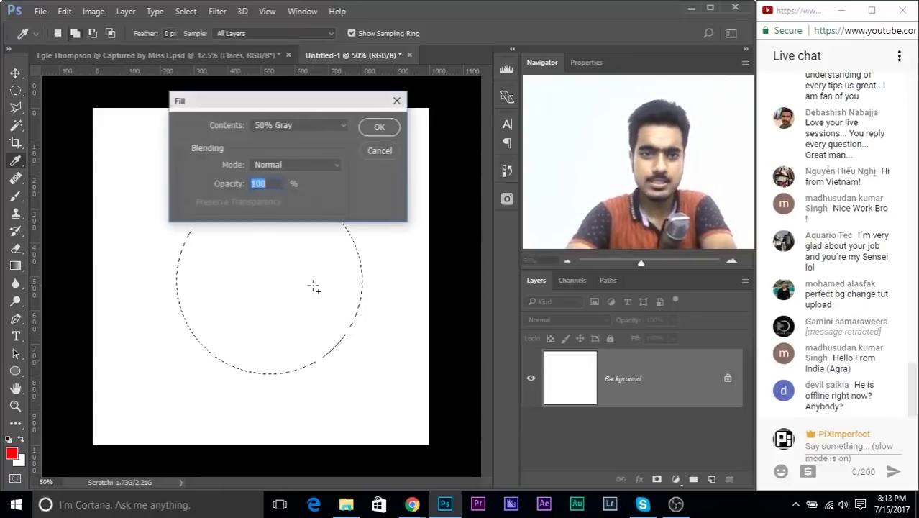
left_click(300, 125)
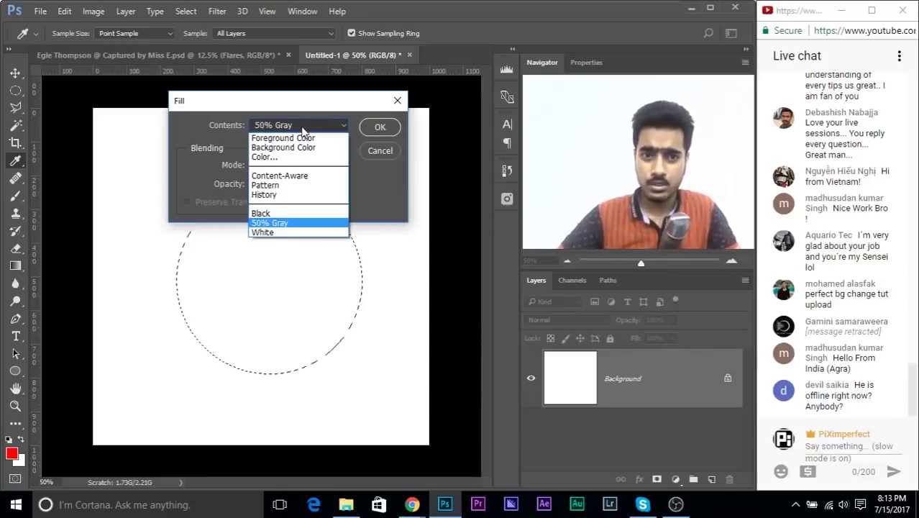
left_click(286, 224)
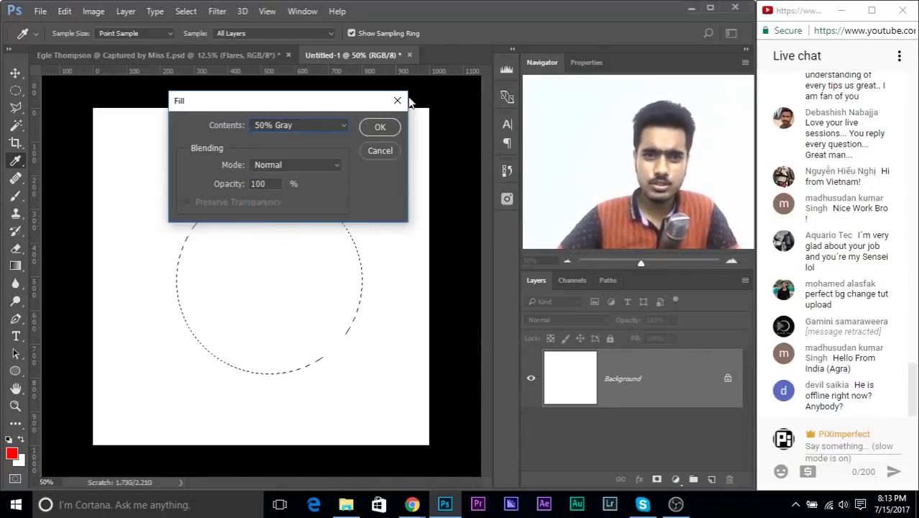
left_click(379, 126)
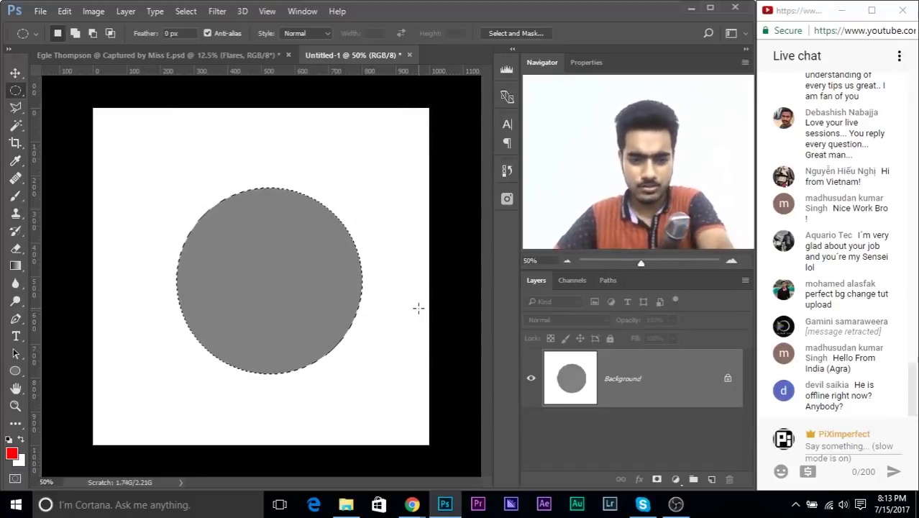
Undo the fill on the Background and fill the circular selection with 50% Gray on a new layer instead.
key("ctrl+z")
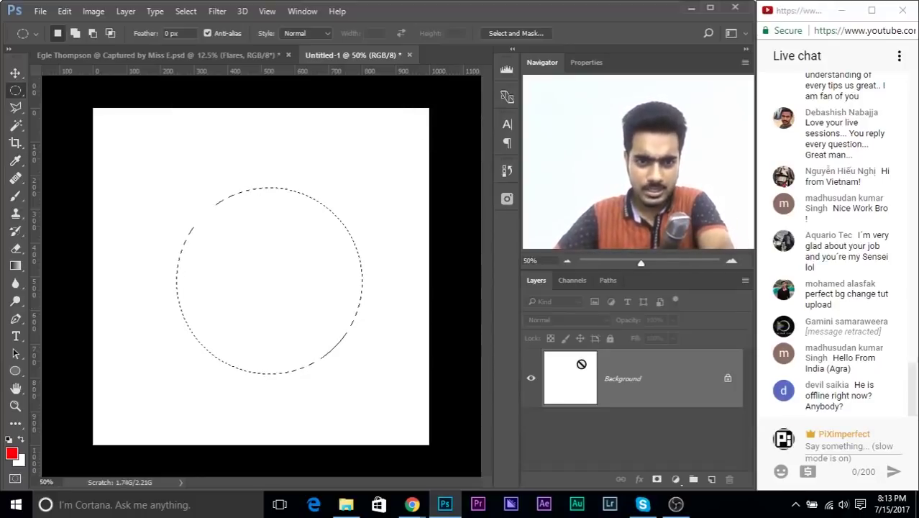
left_click(710, 479)
key("shift+BackSpace")
key("Return")
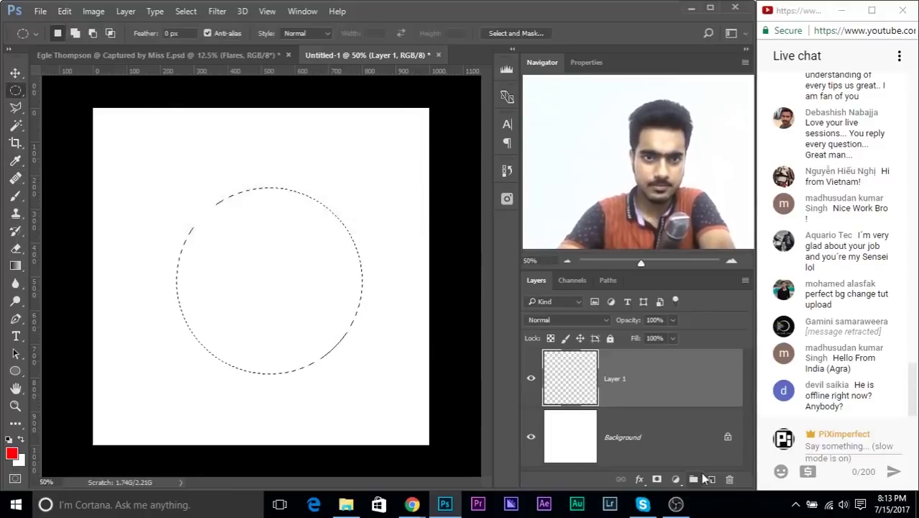
Add another empty layer above the gray circle and set up a white brush of about 356 px with 10% flow.
left_click(710, 479)
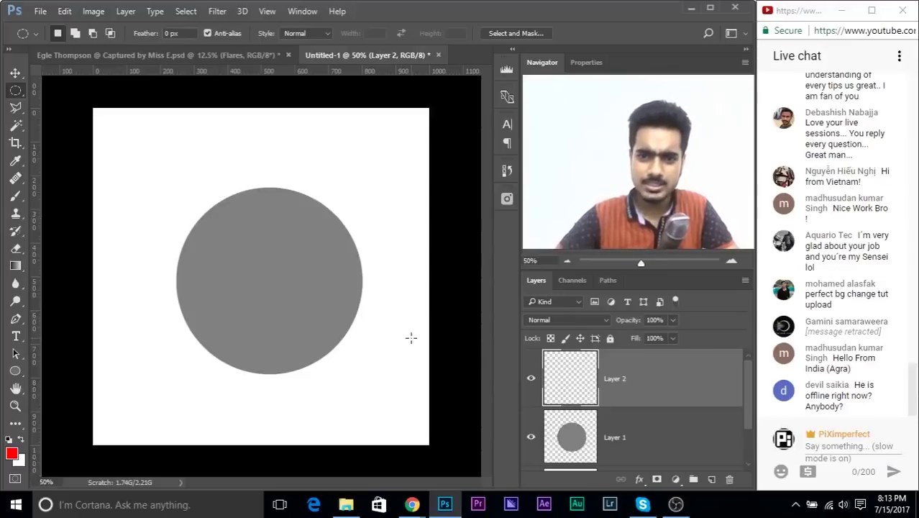
left_click(15, 195)
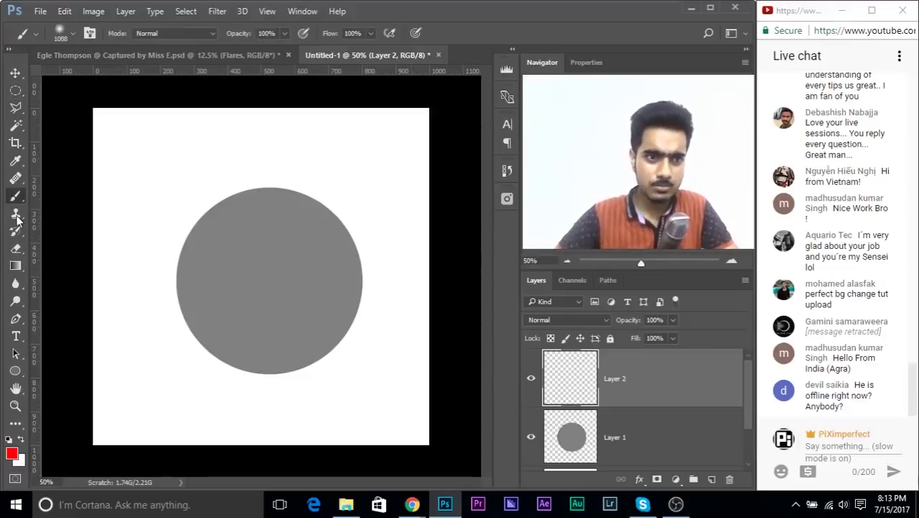
left_click(20, 436)
type("10")
key("Return")
mouse_move(313, 319)
left_mouse_down()
mouse_move(181, 292)
mouse_move(188, 292)
left_mouse_up()
mouse_move(302, 237)
left_mouse_down()
mouse_move(318, 234)
mouse_move(301, 240)
left_mouse_up()
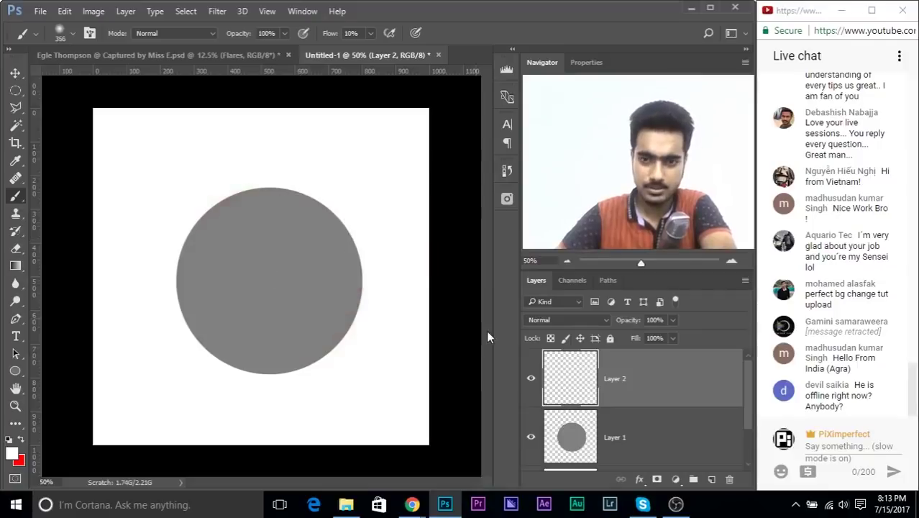
Clip the empty layer to the gray circle layer and paint a broad, soft white highlight on the circle's upper-right area.
left_click(563, 407, "alt")
left_click(308, 235)
left_click_drag(306, 235, 293, 240)
left_click(296, 236)
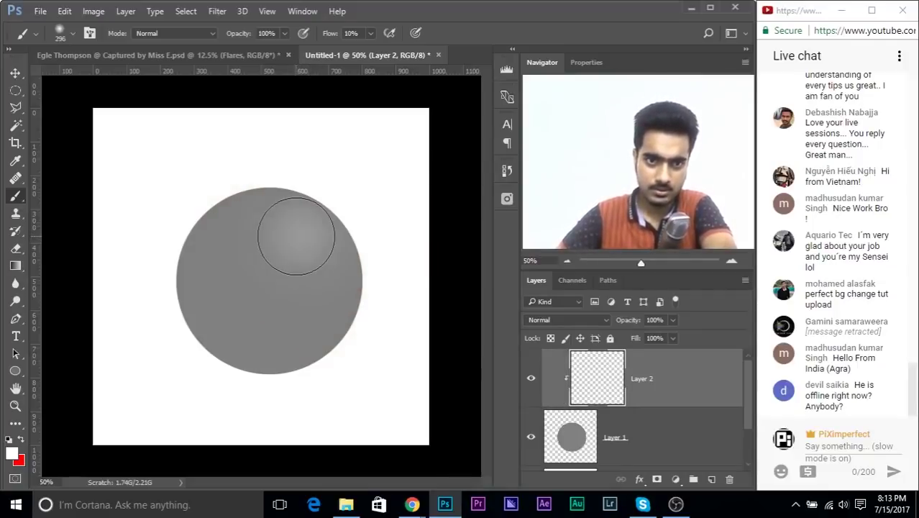
left_click(296, 236)
right_click(298, 223, "alt")
left_click(300, 247)
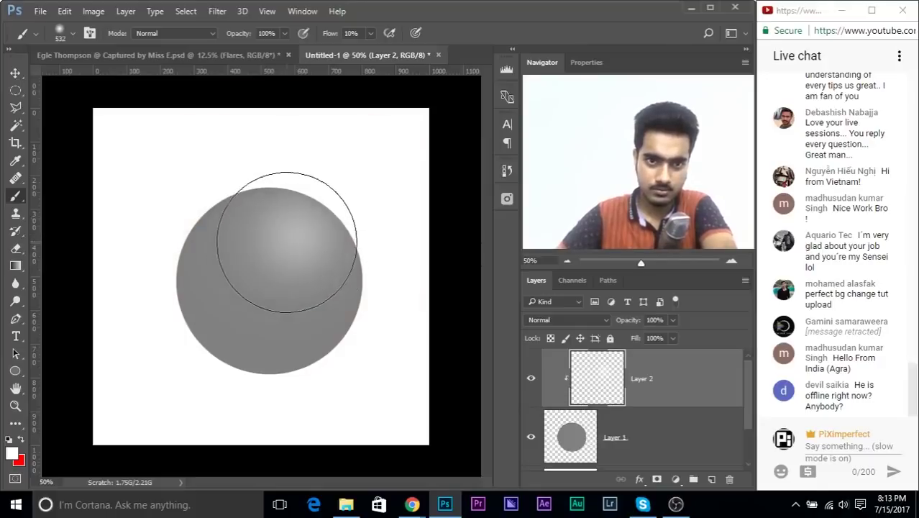
Build up a smaller, brighter white core inside the circle's highlight with repeated dabs of a reduced soft brush.
right_click(300, 237, "alt")
right_click(302, 236)
right_click(291, 227, "alt")
left_click(297, 228)
left_click(298, 227)
left_click(296, 226)
right_click(302, 228, "alt")
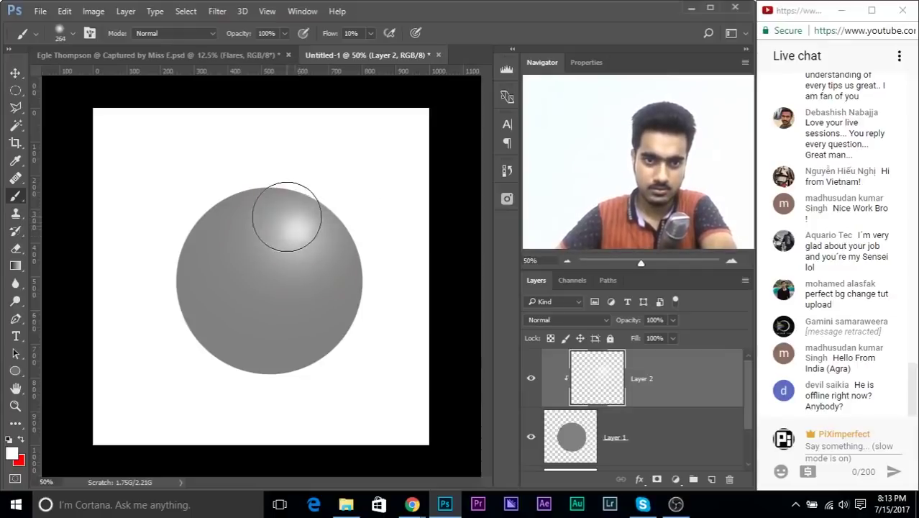
Shade the circle's lower-left edge with a black brush of about 380 px and compare the circle with and without the shading layer.
key("d")
right_click(306, 337, "alt")
mouse_move(229, 300)
left_mouse_down()
mouse_move(168, 230)
mouse_move(164, 292)
mouse_move(219, 367)
mouse_move(215, 388)
mouse_move(369, 395)
mouse_move(214, 369)
mouse_move(143, 254)
mouse_move(170, 332)
mouse_move(306, 405)
mouse_move(321, 393)
mouse_move(166, 303)
mouse_move(173, 229)
left_mouse_up()
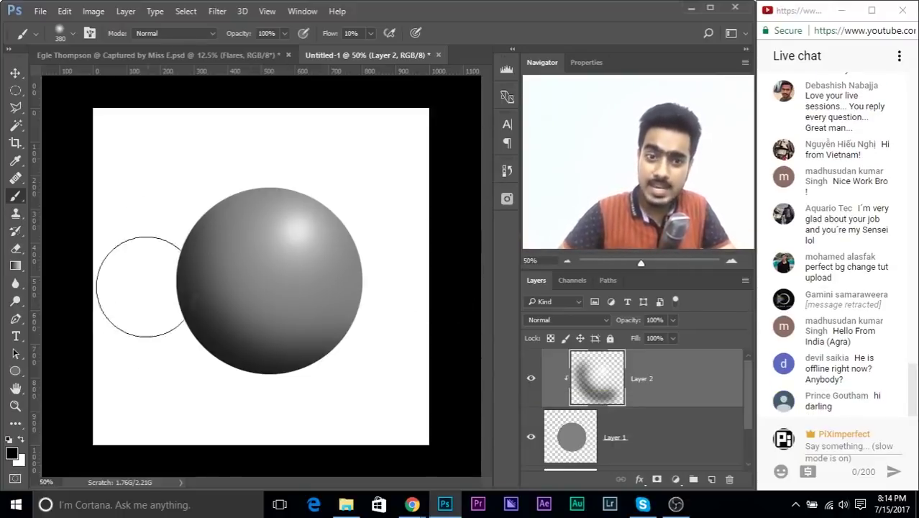
left_click(531, 381)
left_click(530, 381)
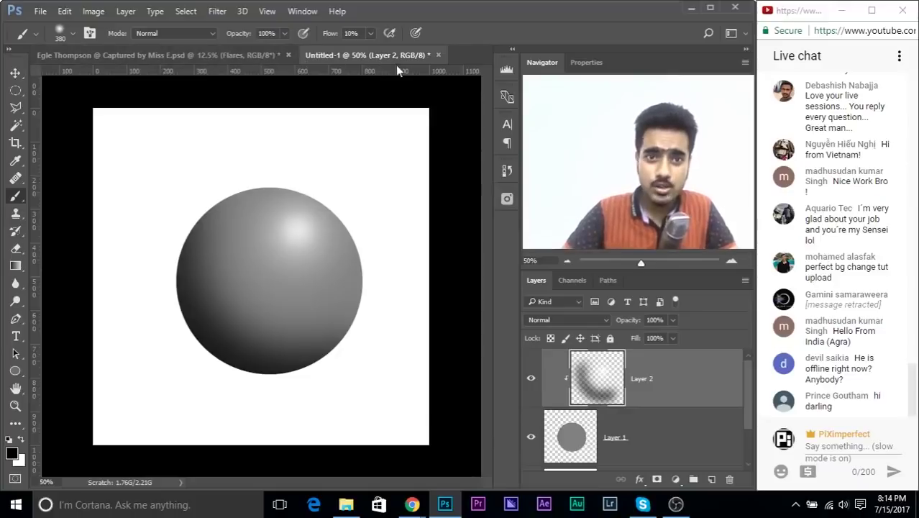
Close the circle practice document without saving its changes.
left_click(437, 56)
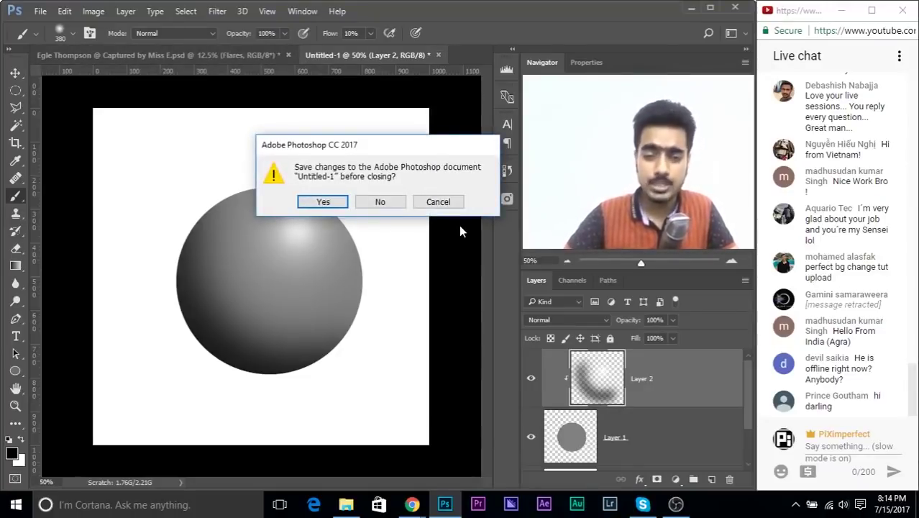
left_click(447, 202)
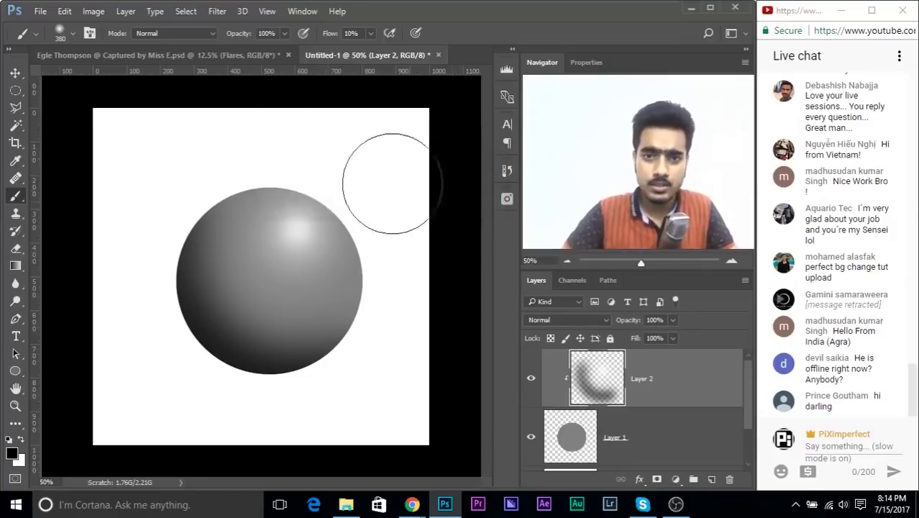
left_click(437, 55)
left_click(378, 203)
Compare the child portrait with and without the Dodge and Burn group.
left_click(546, 439)
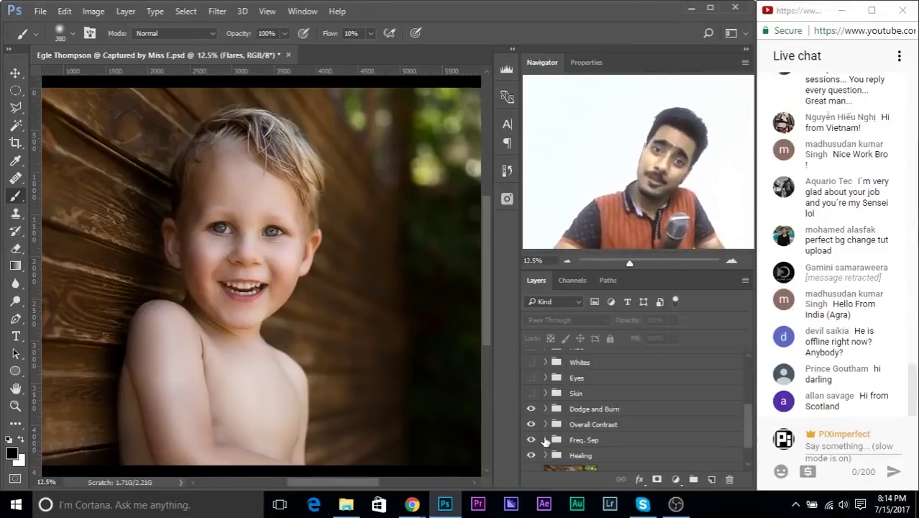
left_click(530, 408)
left_click(531, 408)
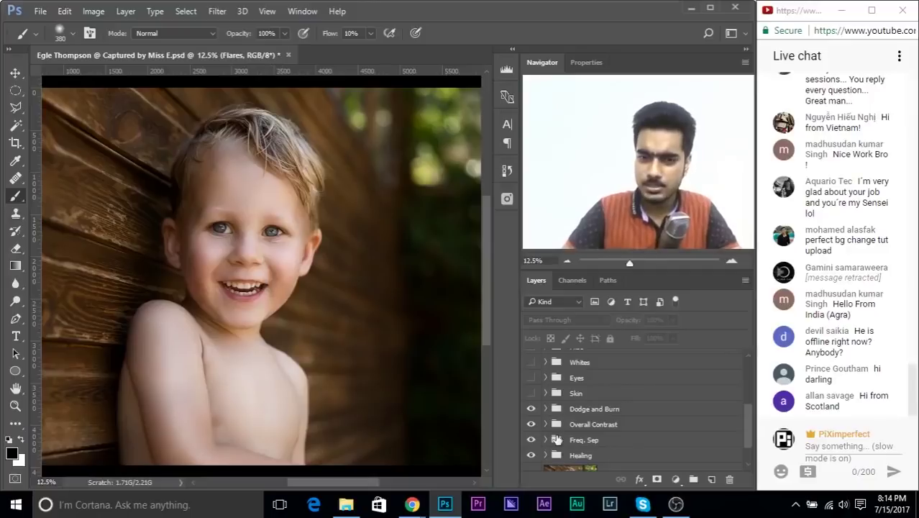
Make the Skin, Eyes, Whites, Misc, Mood and Flares groups and the Curves 3 and Hue/Saturation 2 layers visible.
left_click(531, 393)
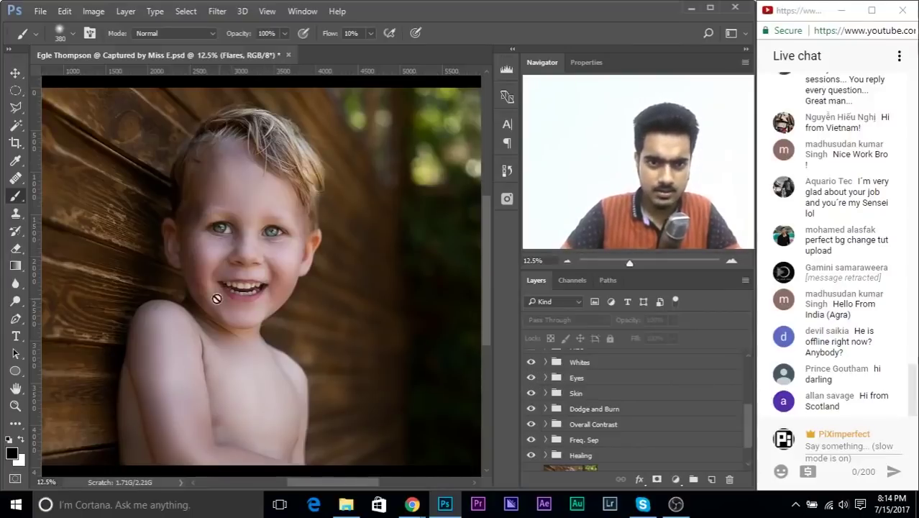
scroll(525, 396, "up", 2)
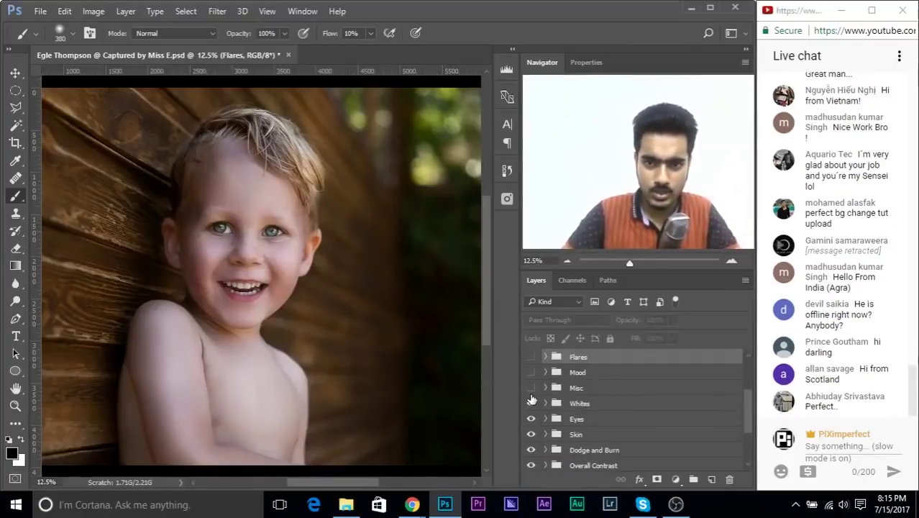
left_click(531, 389)
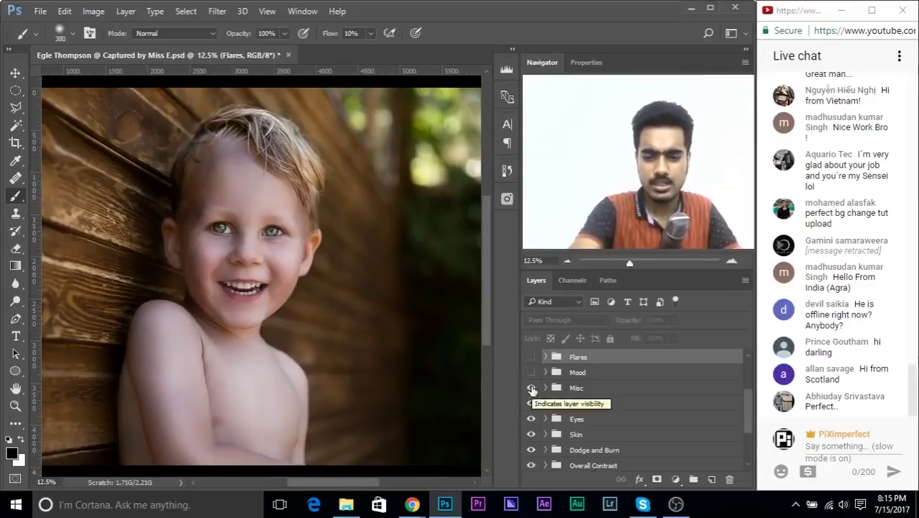
key("ctrl+minus")
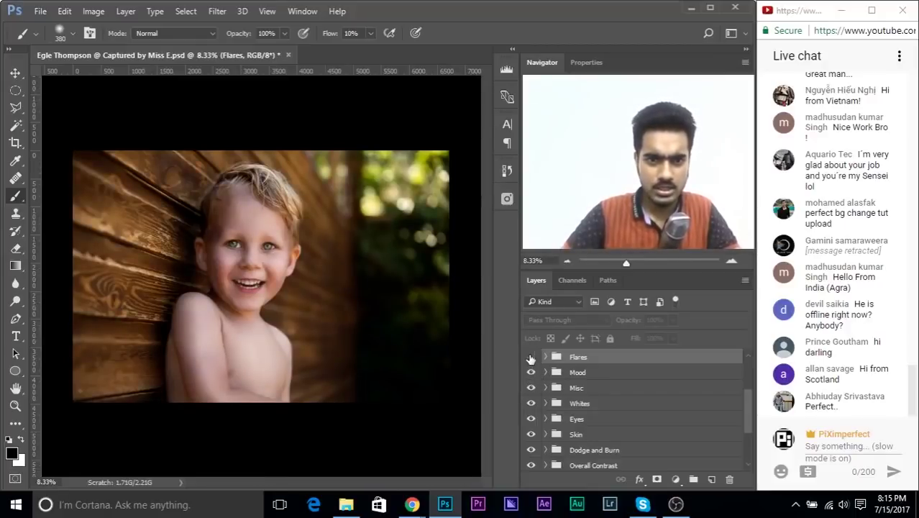
left_click(530, 357)
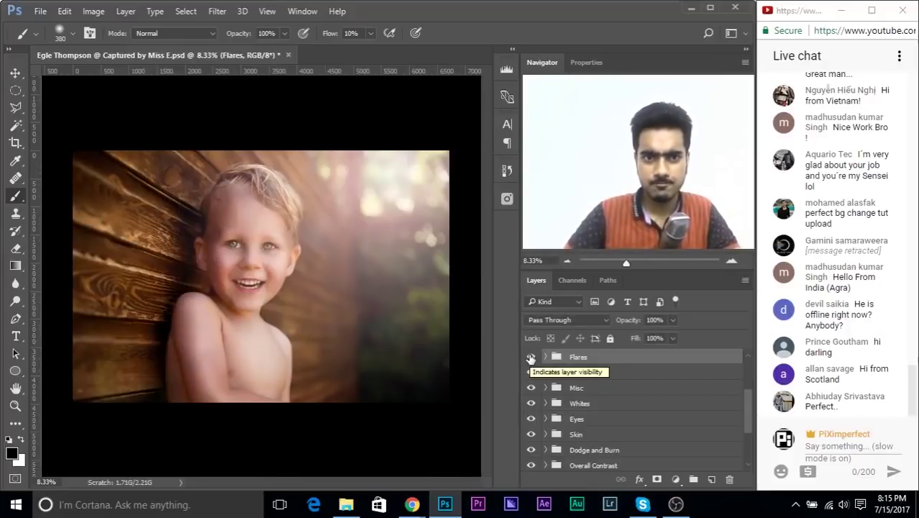
scroll(530, 357, "up", 2)
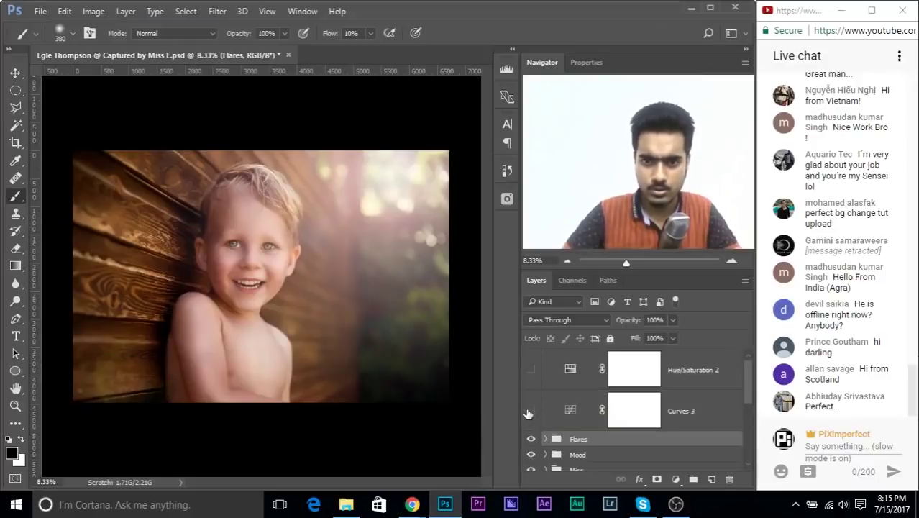
left_click(529, 411)
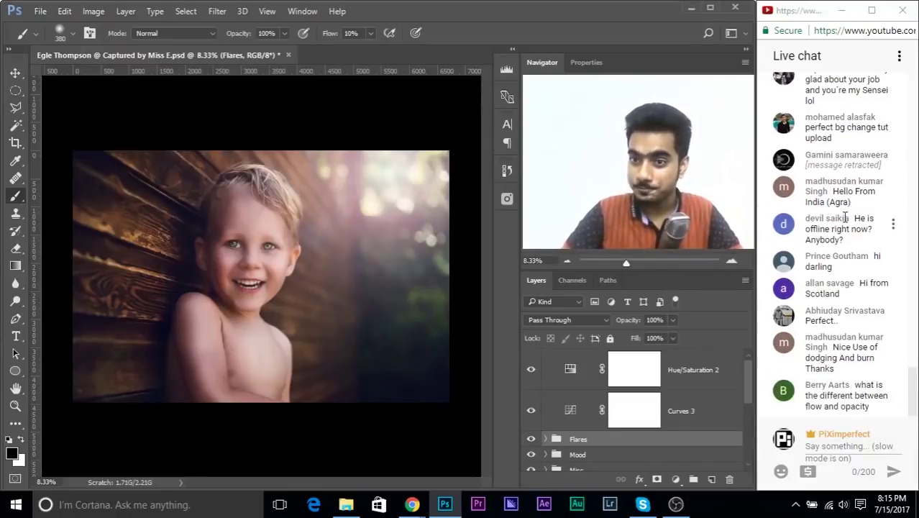
Look back through the earlier live chat messages and return to the newest ones.
scroll(845, 218, "up", 4)
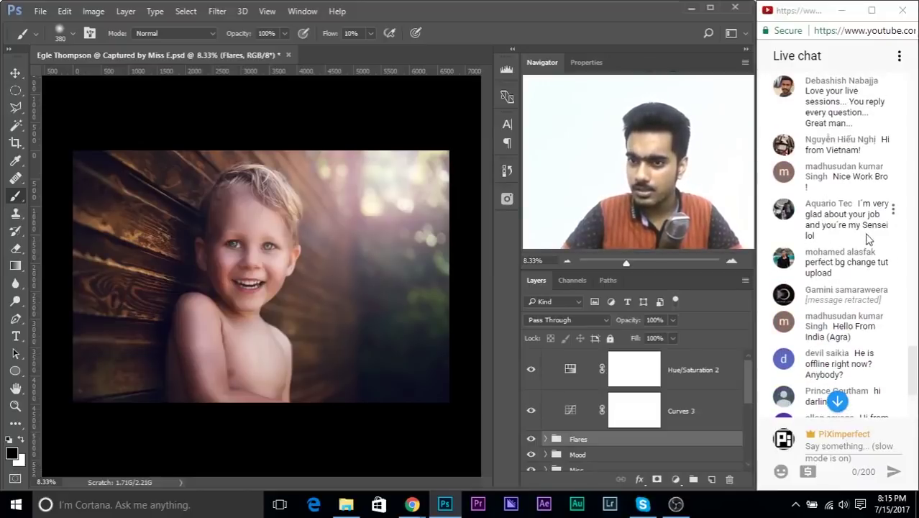
scroll(841, 243, "up", 2)
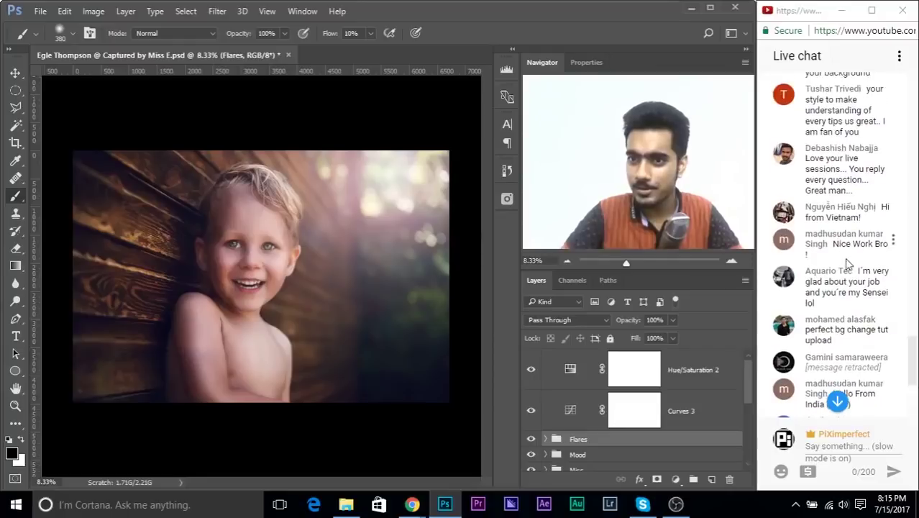
scroll(876, 256, "up", 4)
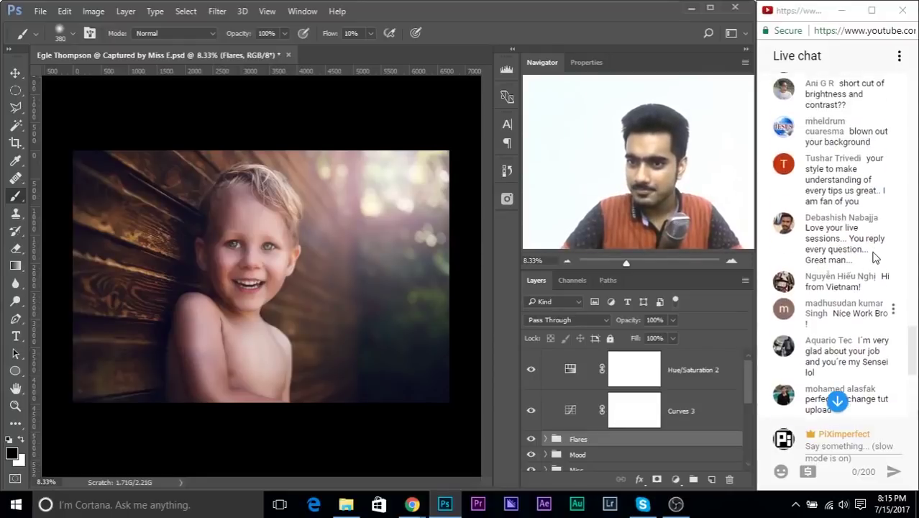
scroll(845, 288, "down", 6)
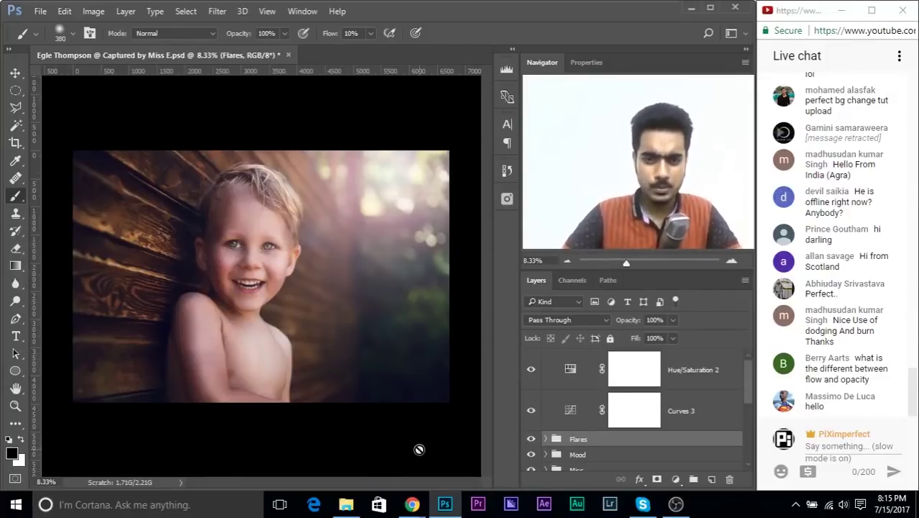
Open the raw photo 4T1A9502.CR2 from File Explorer in Camera Raw and bring the live chat window back to the front.
left_click(346, 504)
left_click_drag(157, 97, 353, 57)
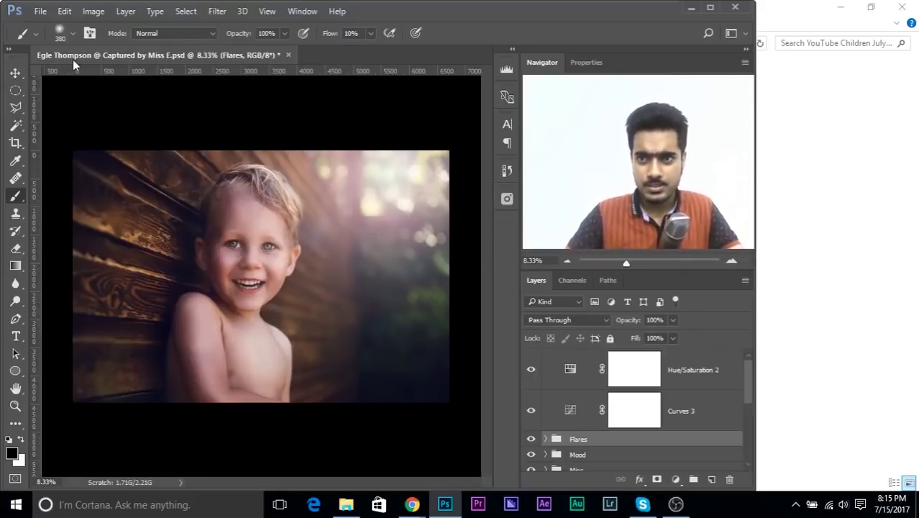
mouse_move(412, 504)
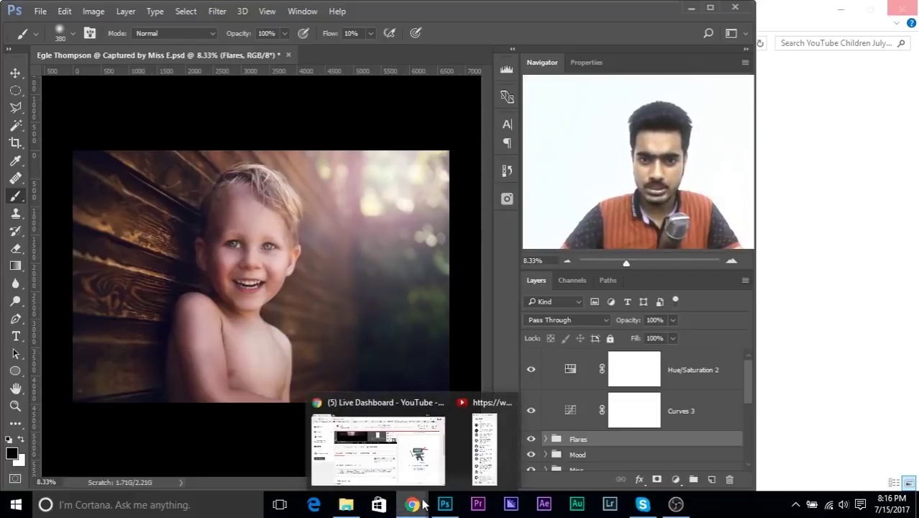
left_click(484, 450)
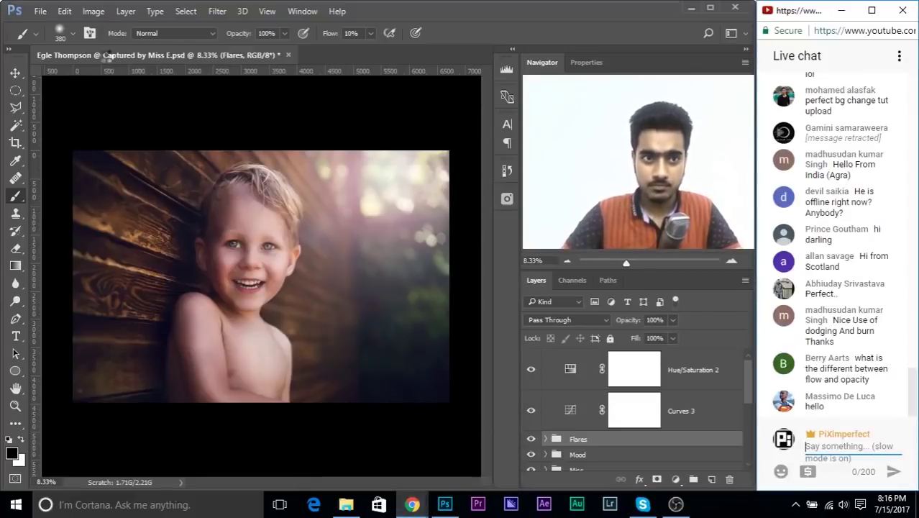
key("ctrl+shift+a")
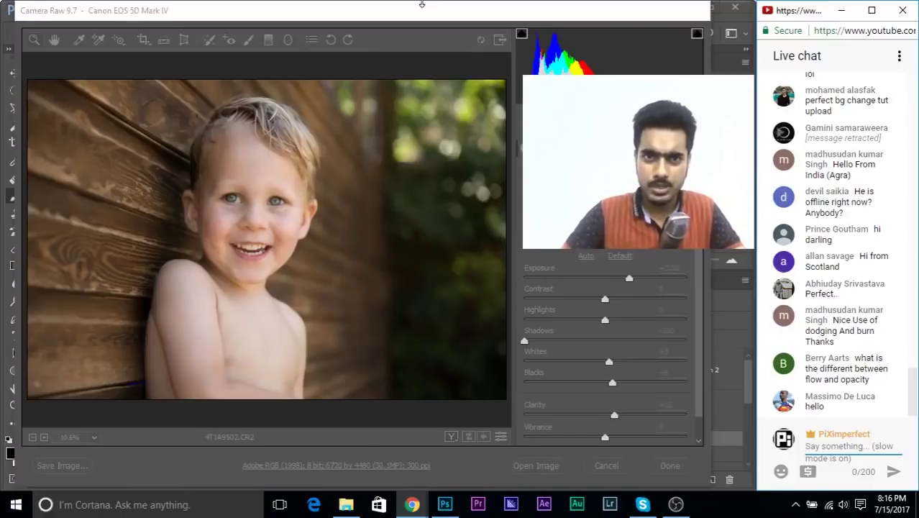
Move and shrink the Camera Raw window so its Basic settings and final options fit on screen, and review the Temperature to Blacks settings.
left_click_drag(413, 13, 257, 25)
left_click_drag(338, 32, 314, 45)
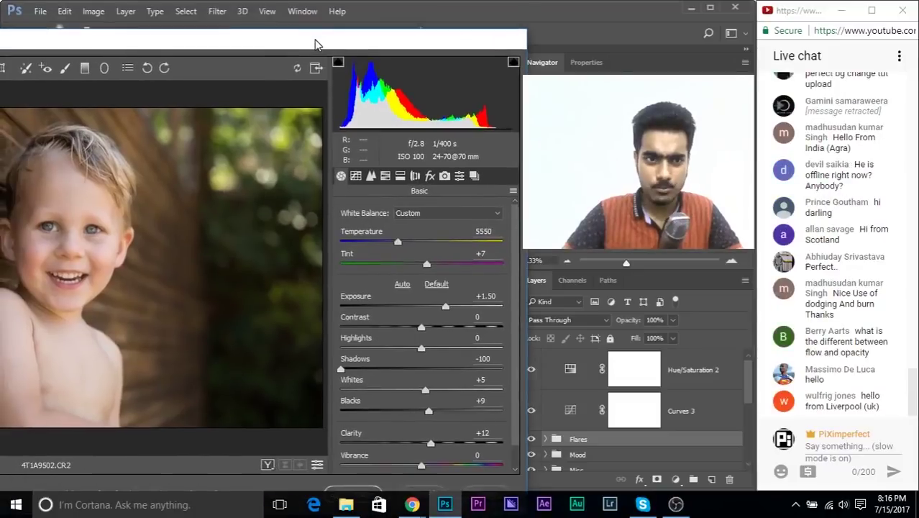
left_click_drag(314, 44, 335, 70)
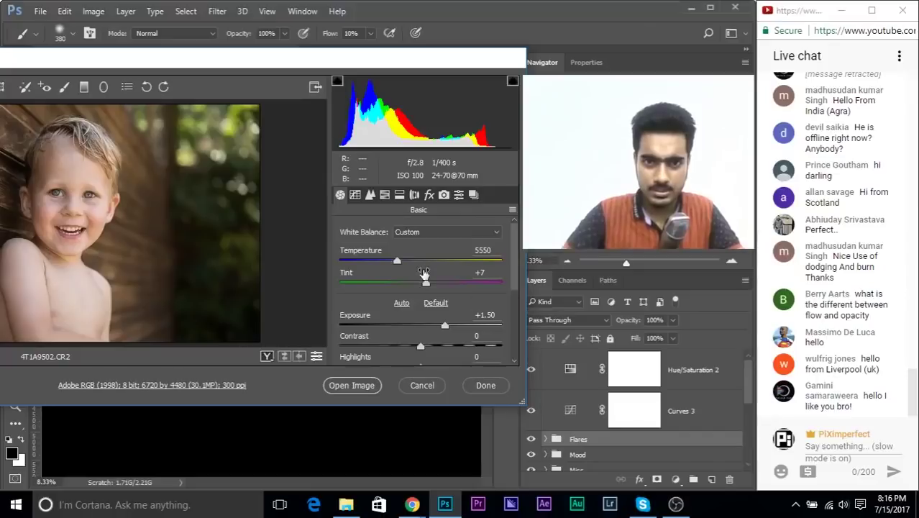
scroll(452, 288, "down", 3)
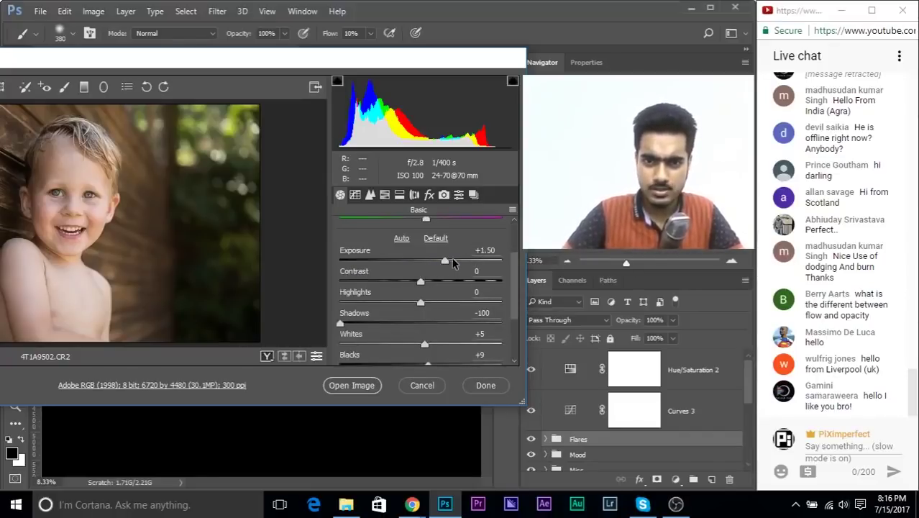
scroll(451, 258, "up", 2)
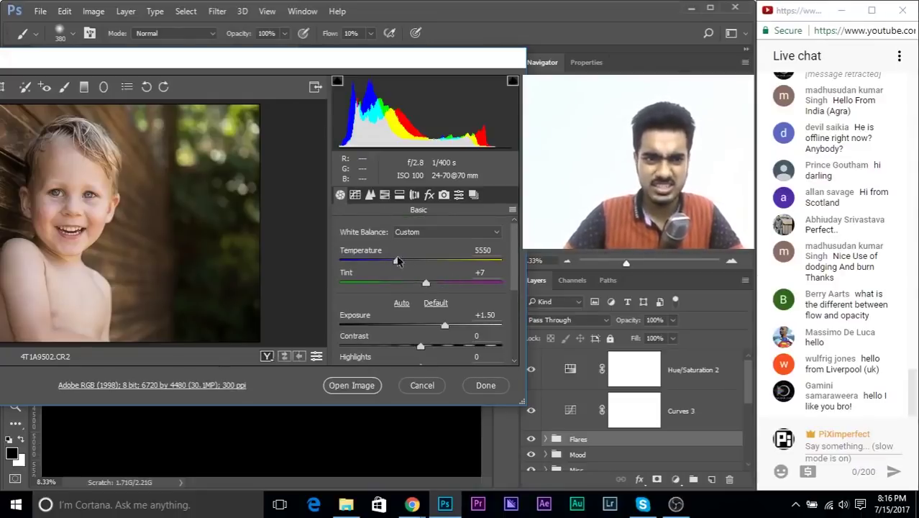
scroll(504, 280, "down", 3)
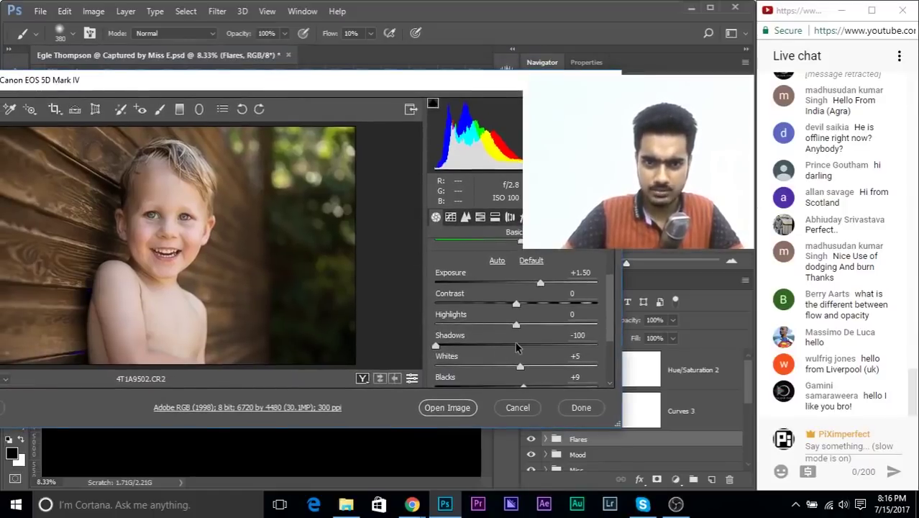
Try a lighter Shadows value, return Shadows to -100 and set Clarity to +17.
double_click(515, 347)
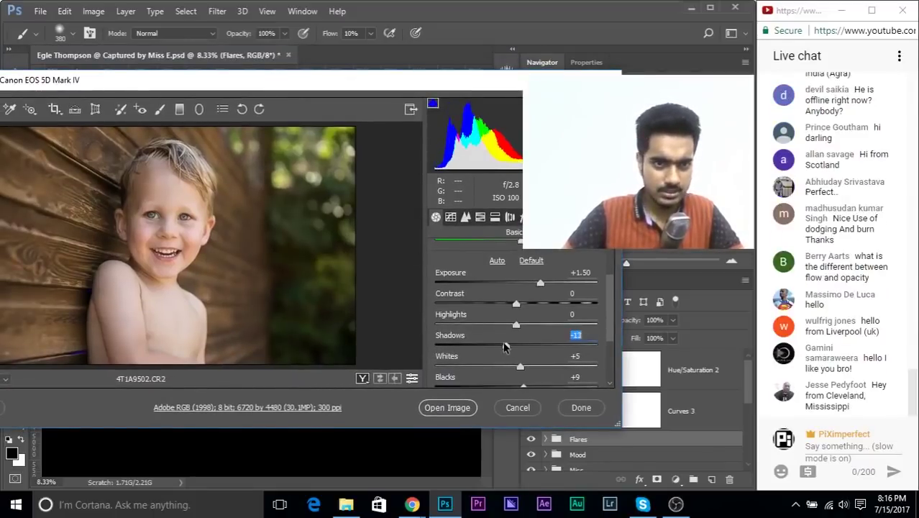
left_click_drag(512, 346, 425, 334)
scroll(494, 298, "down", 3)
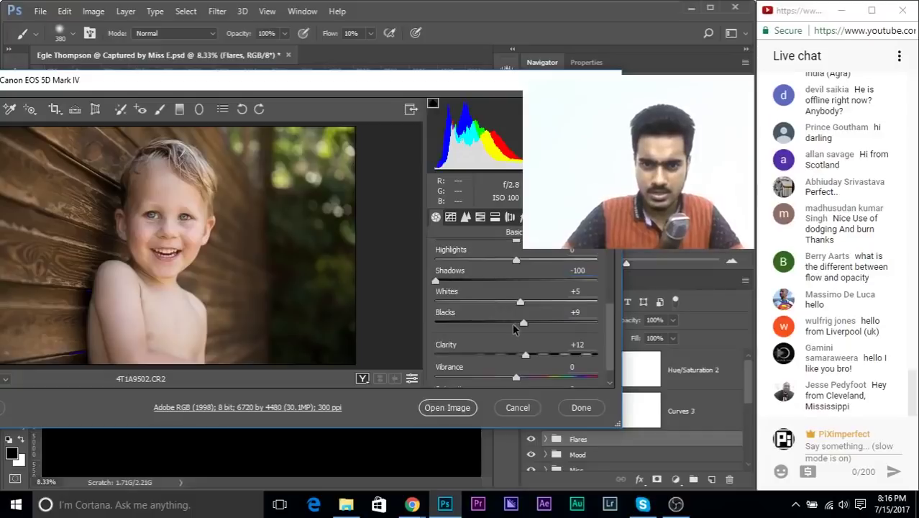
left_click_drag(523, 356, 530, 359)
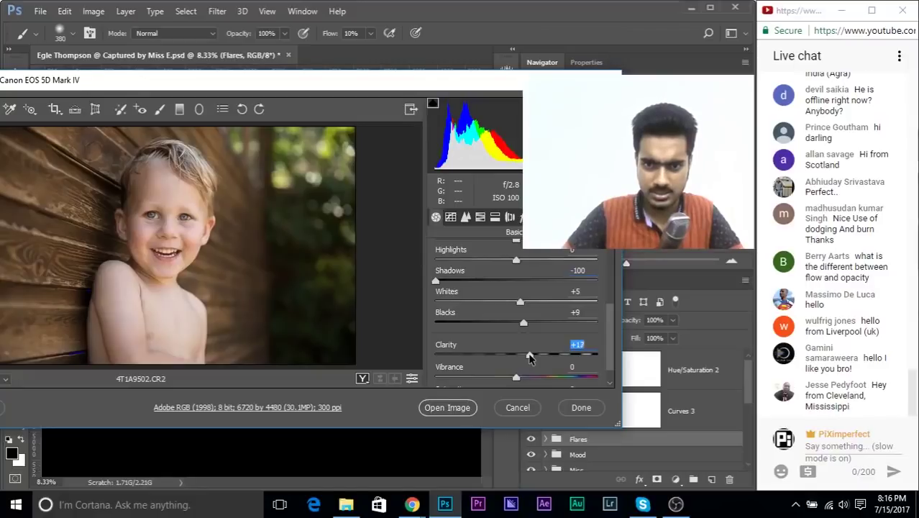
Open the raw photo from Camera Raw as a smart object and dismiss the offer to create a new library.
scroll(503, 368, "down", 1)
scroll(502, 369, "up", 5)
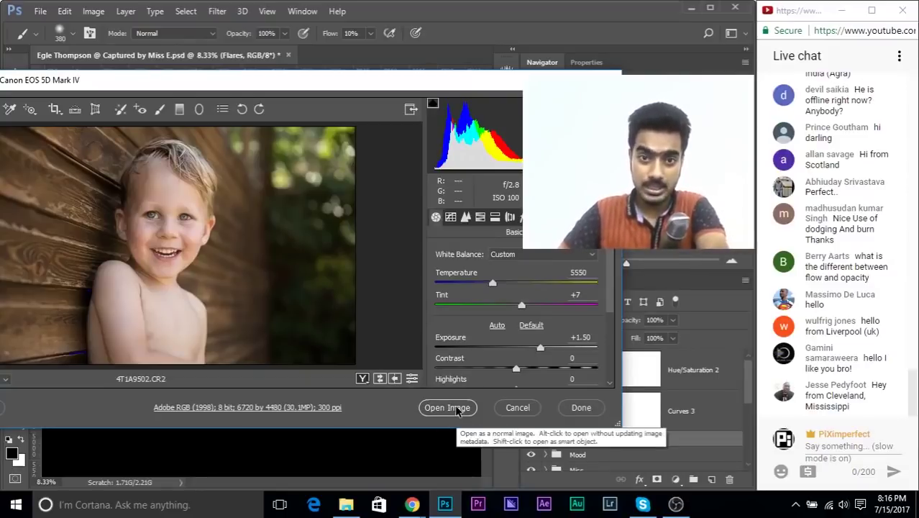
key("shift")
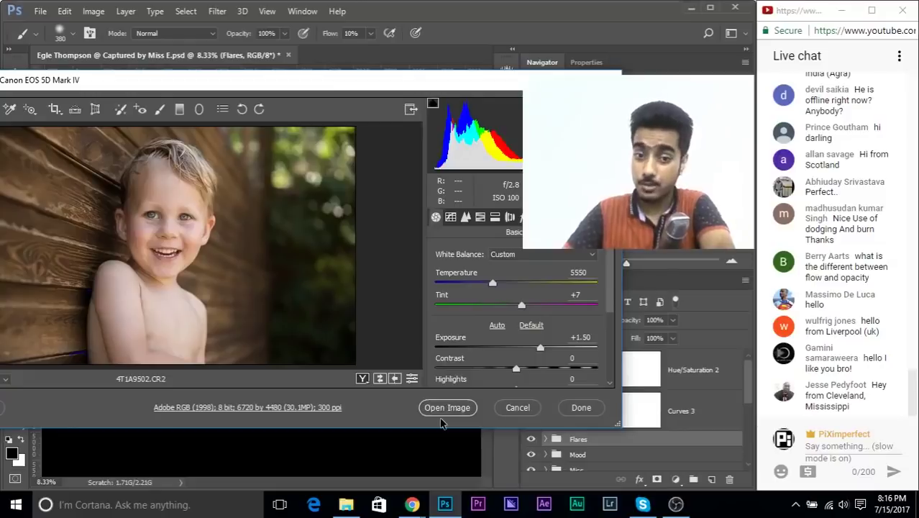
key("shift")
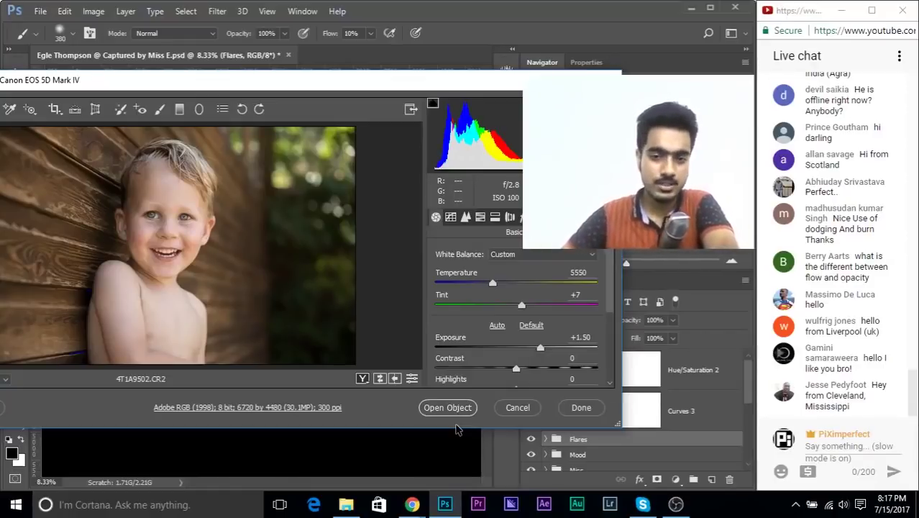
left_click(453, 407)
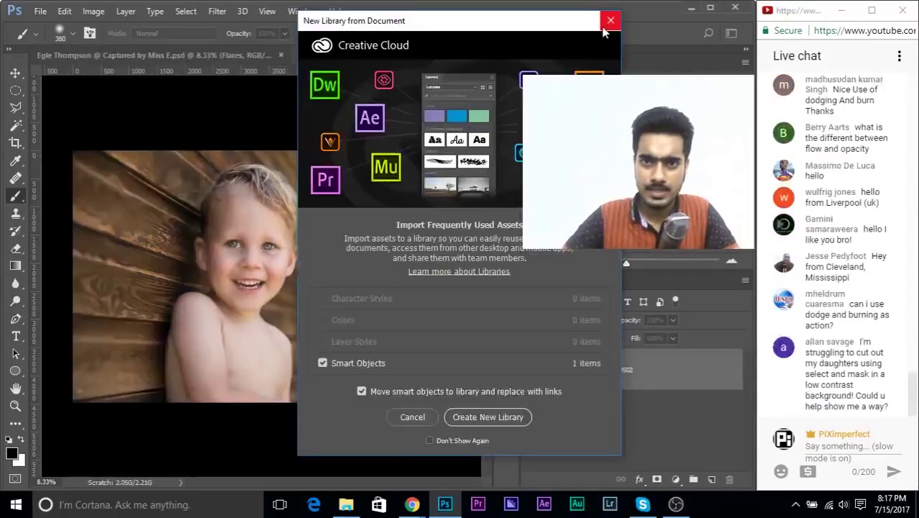
left_click(610, 21)
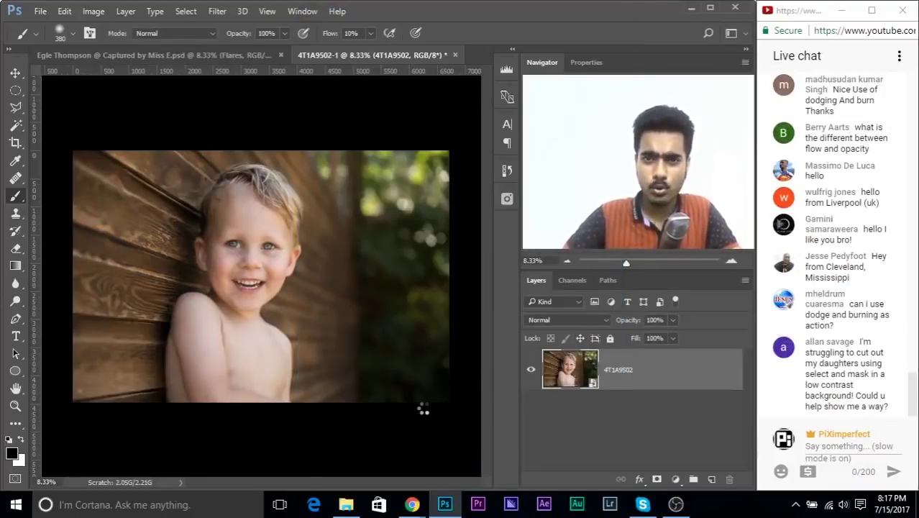
Reopen the smart object's Camera Raw settings, review the Basic adjustments and leave without changing them.
key("ctrl+shift+a")
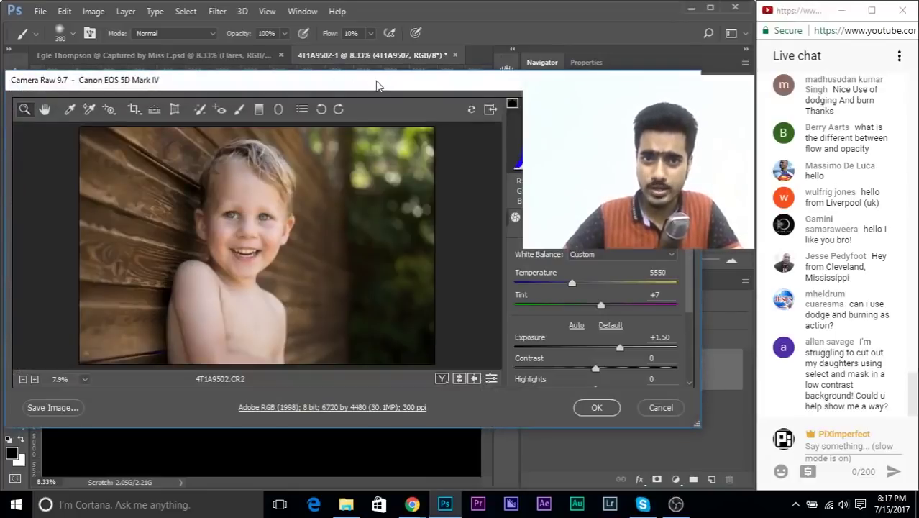
left_click_drag(379, 83, 160, 76)
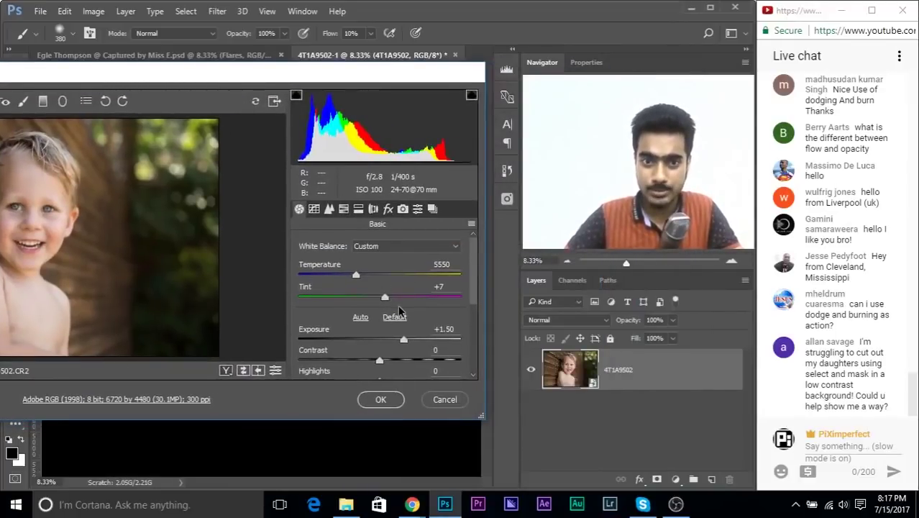
scroll(401, 311, "down", 1)
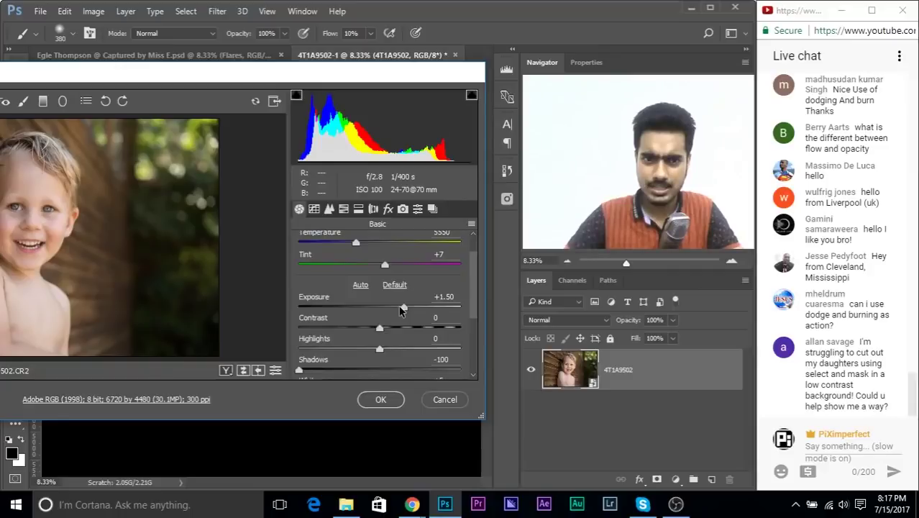
left_click(426, 404)
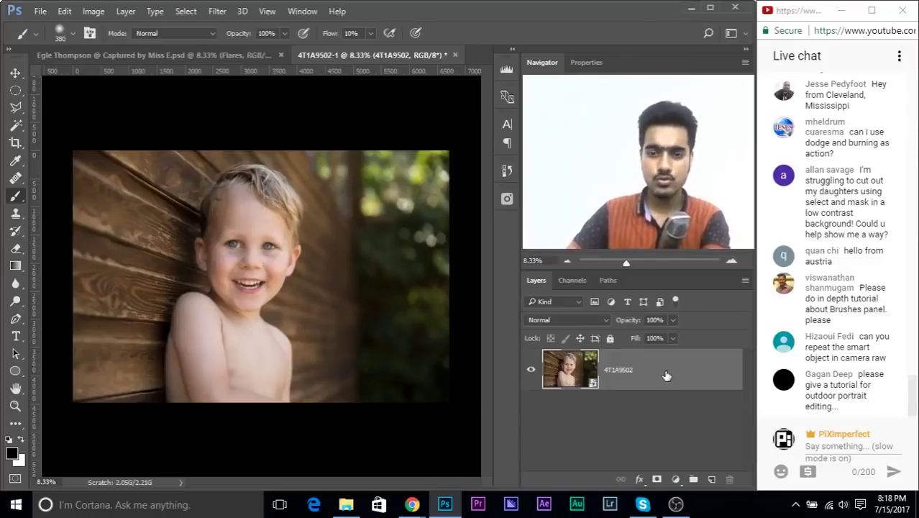
Add a new empty layer above the 4T1A9502 smart object and name it Healing.
key("ctrl+plus")
key("ctrl+plus")
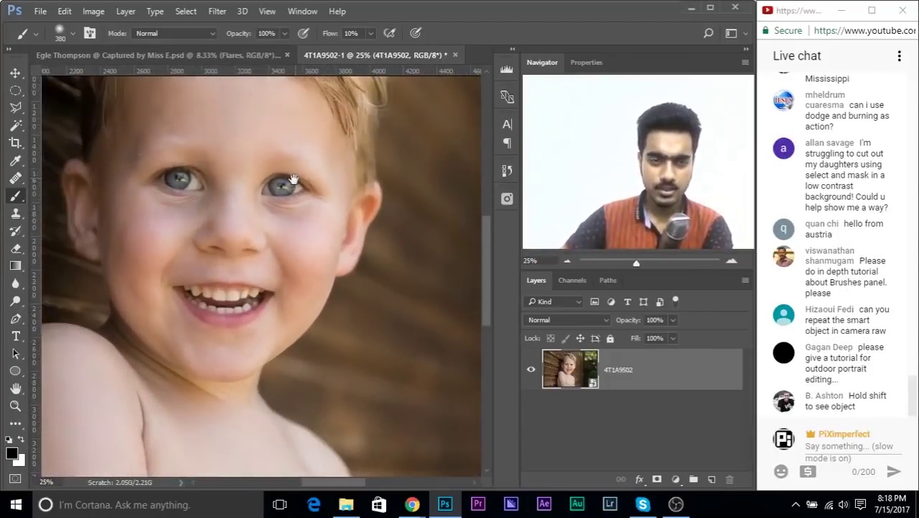
left_click_drag(293, 179, 354, 276)
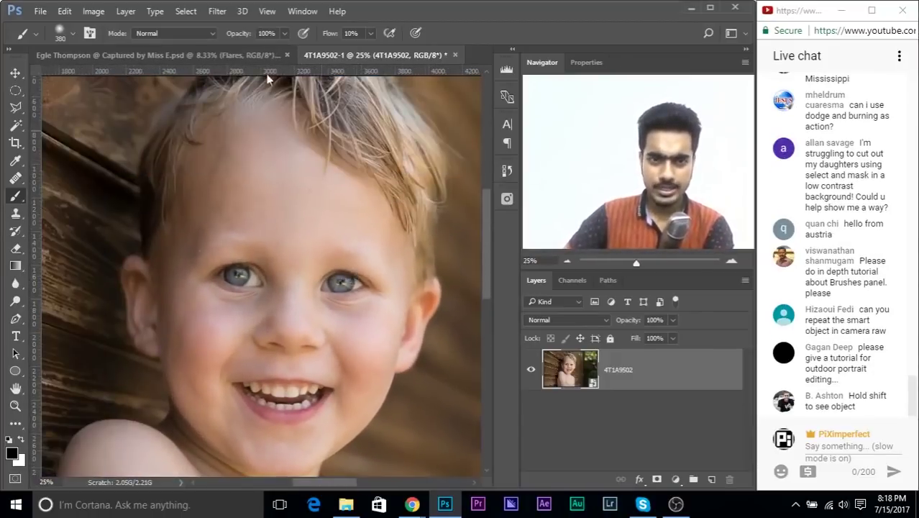
left_click(711, 479)
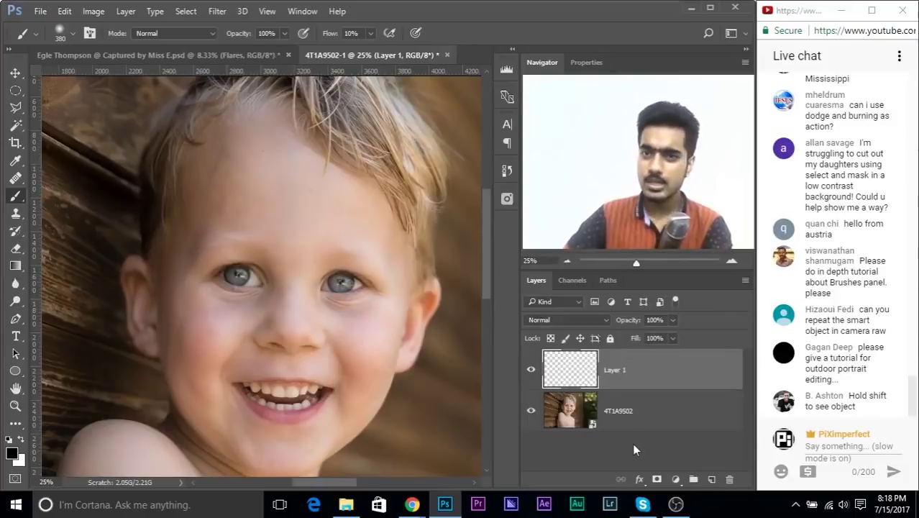
double_click(614, 369)
type("Healing")
key("Return")
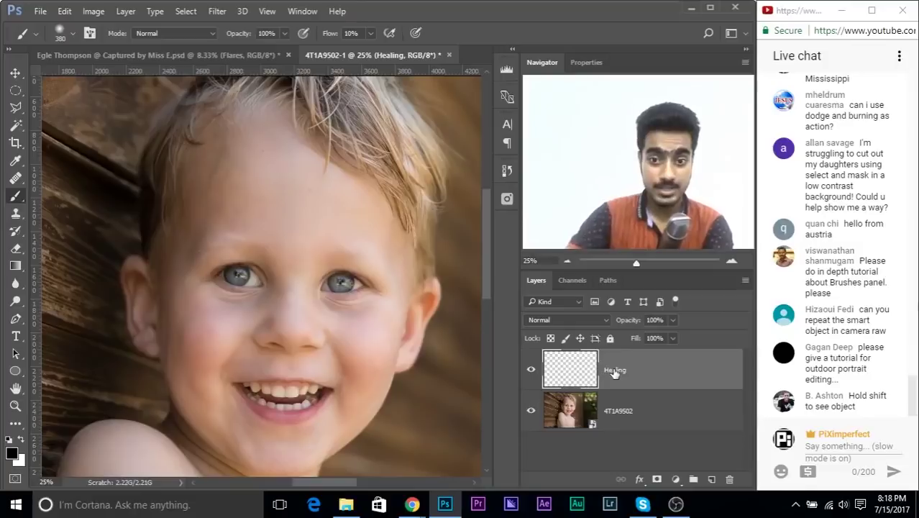
Heal the dark spot above the eyebrow using the Healing Brush at size 56, sampling clean forehead skin above it.
right_click(15, 177)
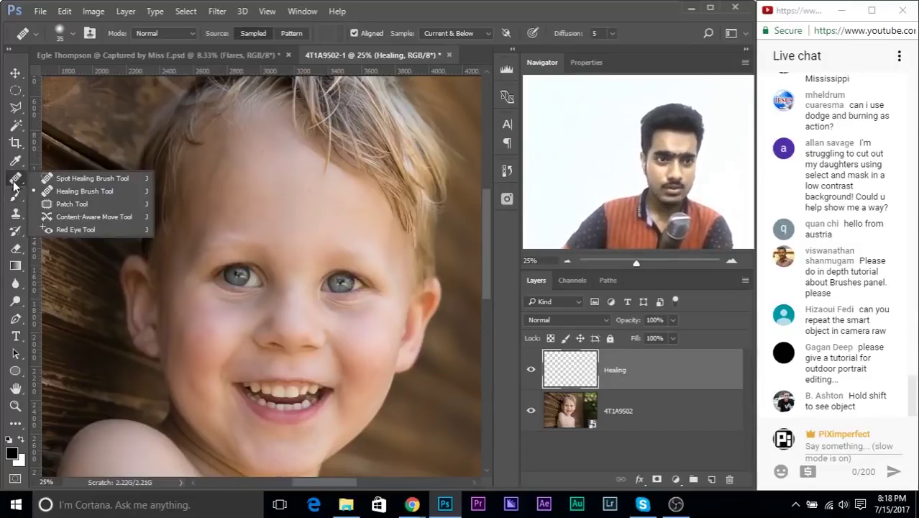
left_click(57, 186)
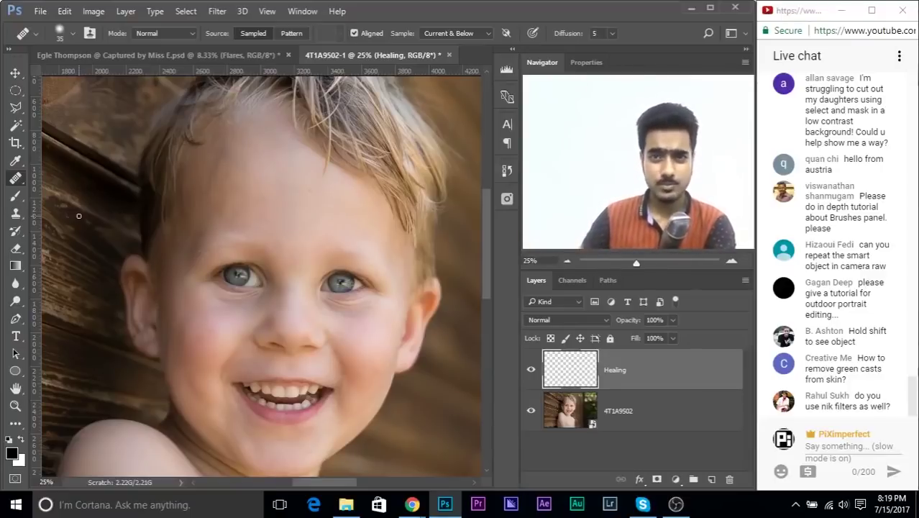
key("ctrl+plus")
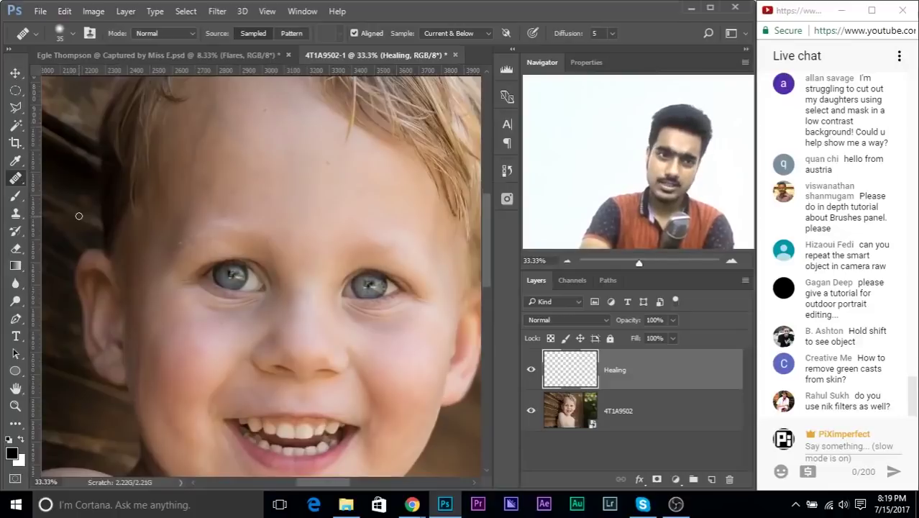
key("ctrl+plus")
key("ctrl+plus")
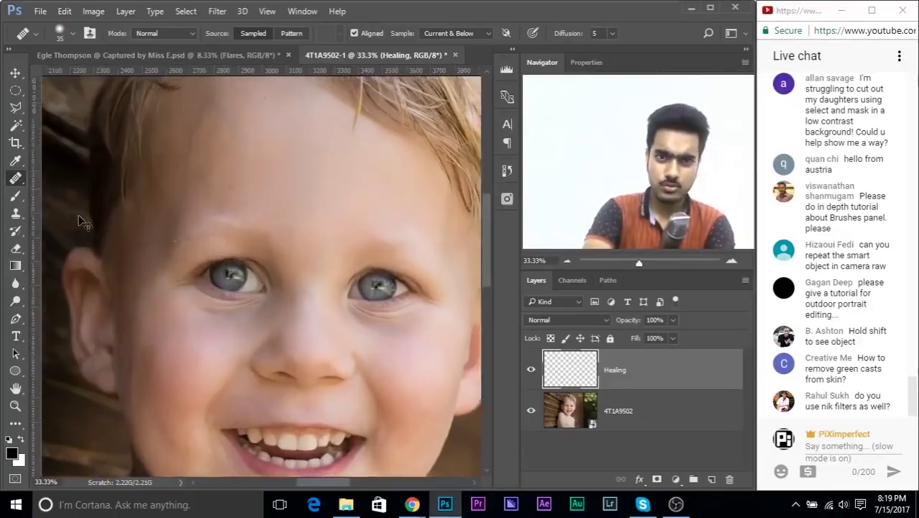
left_click_drag(338, 227, 298, 312)
mouse_move(312, 173)
left_mouse_down()
mouse_move(339, 246)
mouse_move(293, 294)
mouse_move(294, 268)
mouse_move(322, 245)
left_mouse_up()
right_click(283, 268, "alt")
left_click_drag(215, 280, 358, 253)
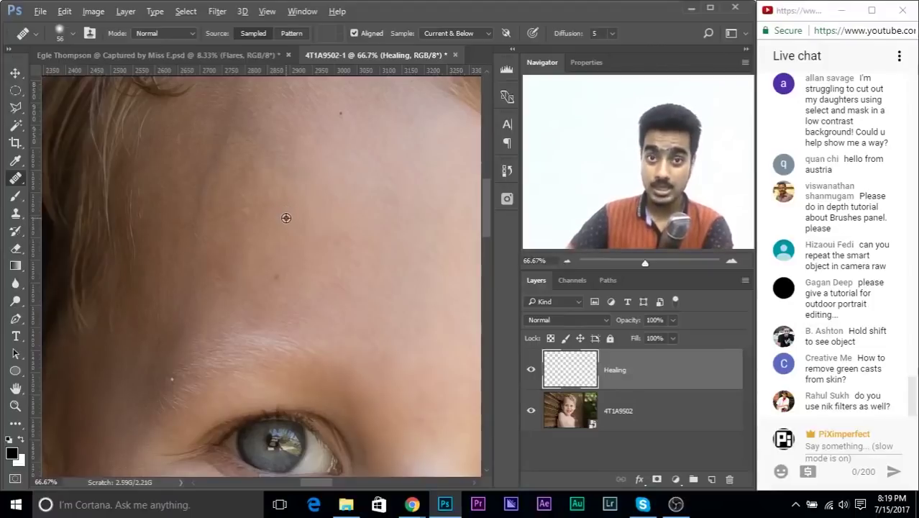
left_click(286, 218, "alt")
left_click(276, 277)
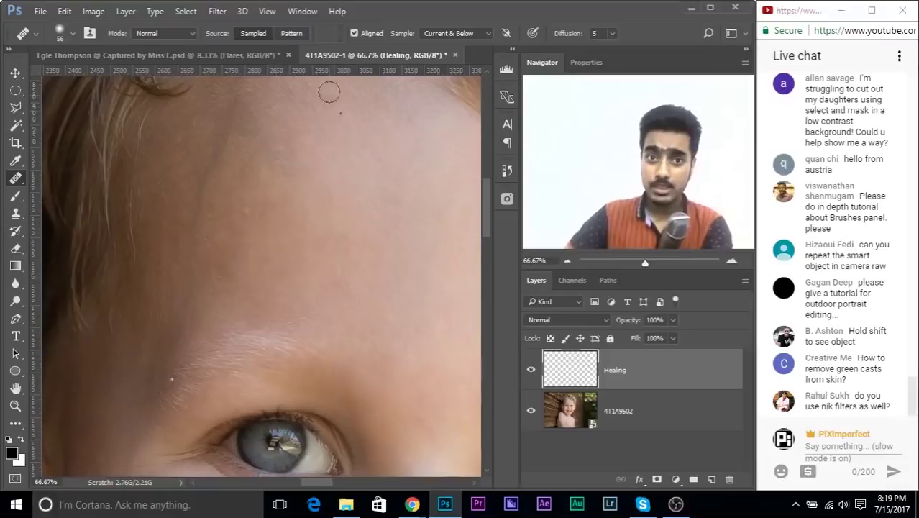
Turn off Aligned sampling and heal the dark spot on the upper forehead from the skin just below it.
left_click(353, 33)
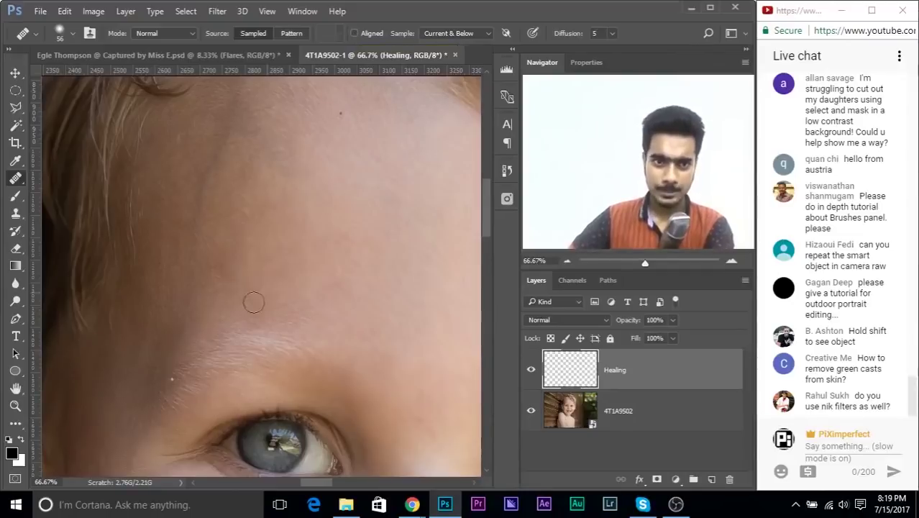
left_click(341, 148, "alt")
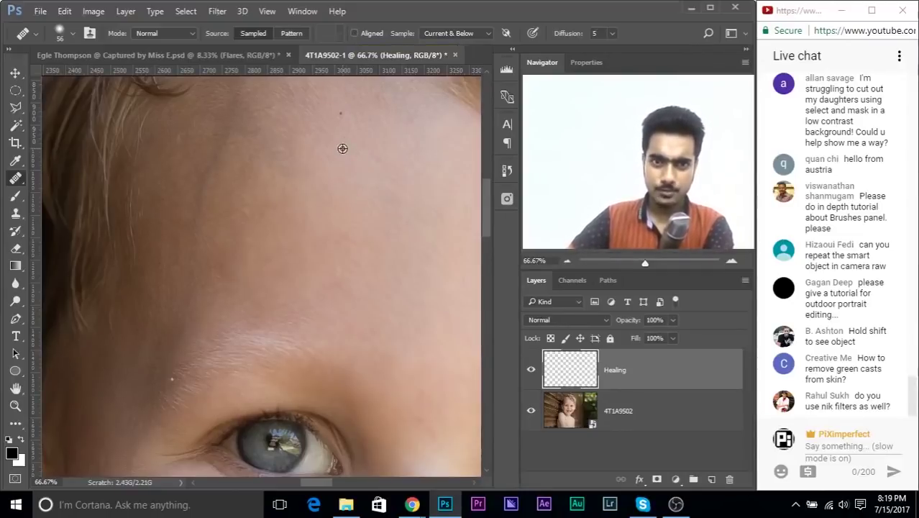
left_click(338, 113)
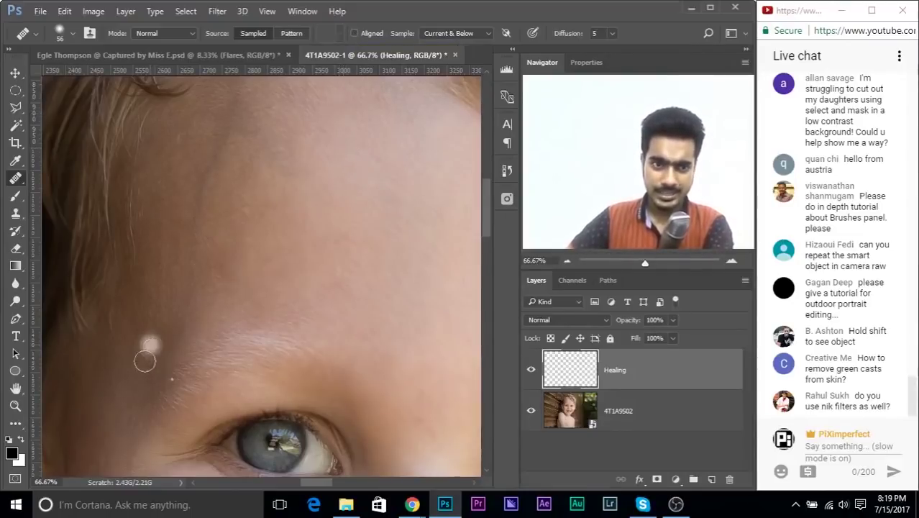
left_click(171, 381)
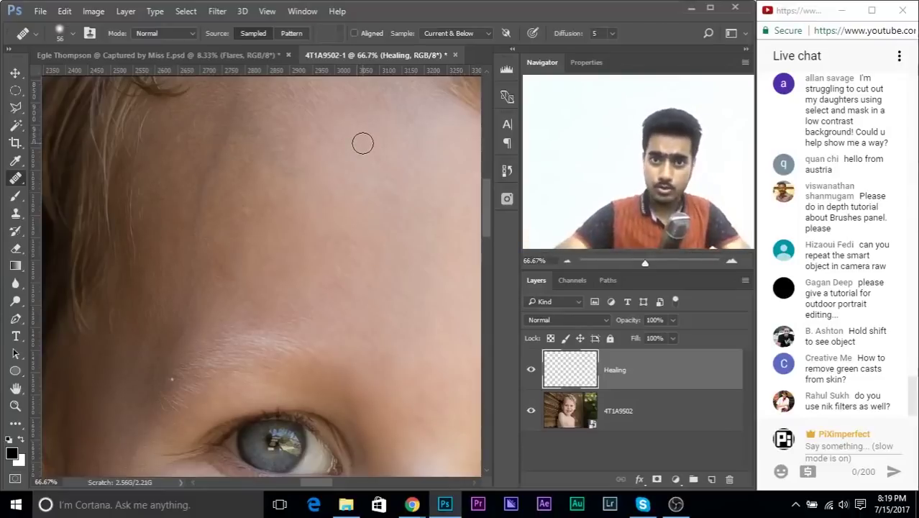
Turn Aligned sampling back on and heal the light speck at the eyebrow's outer end from the skin above it.
left_click(353, 33)
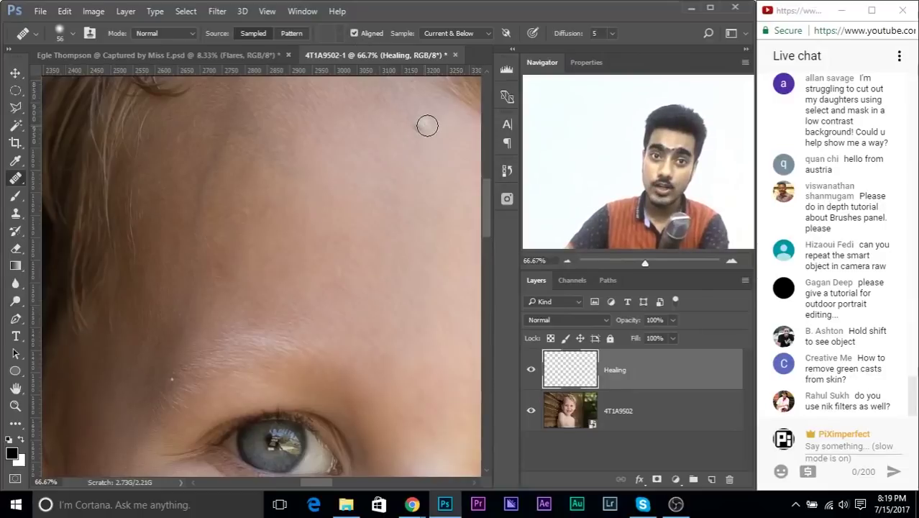
left_click(172, 343, "alt")
left_click(170, 377)
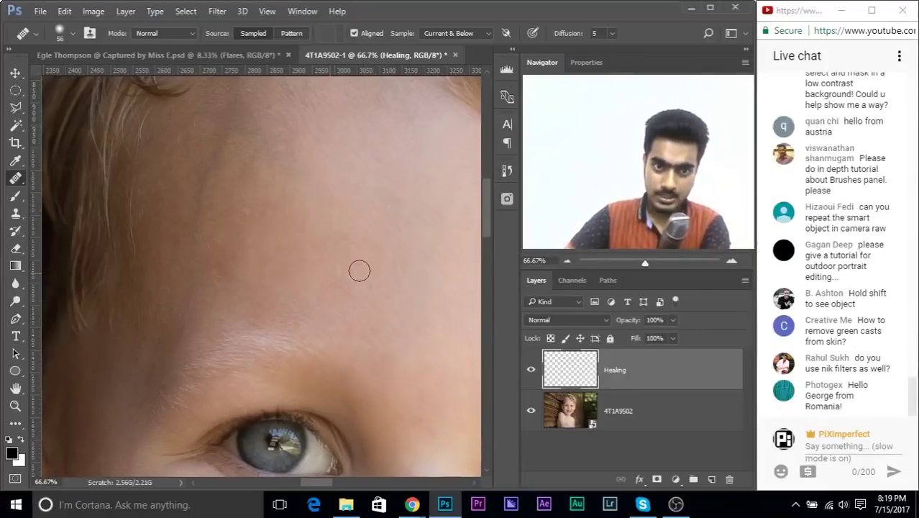
Reduce the Healing Brush to size 38 and heal the light speck on the nose and the dark spot under the eye.
left_click_drag(360, 271, 460, 182)
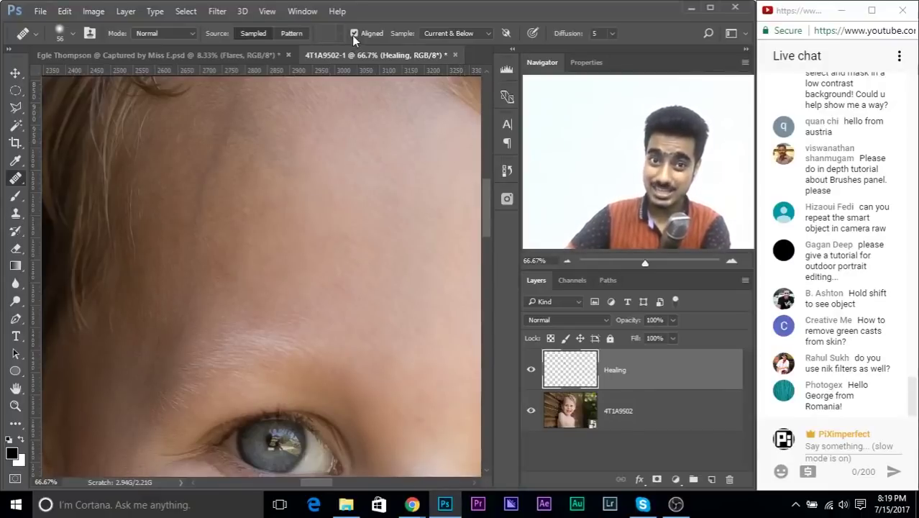
left_click_drag(456, 212, 261, 135)
left_click_drag(378, 185, 293, 151)
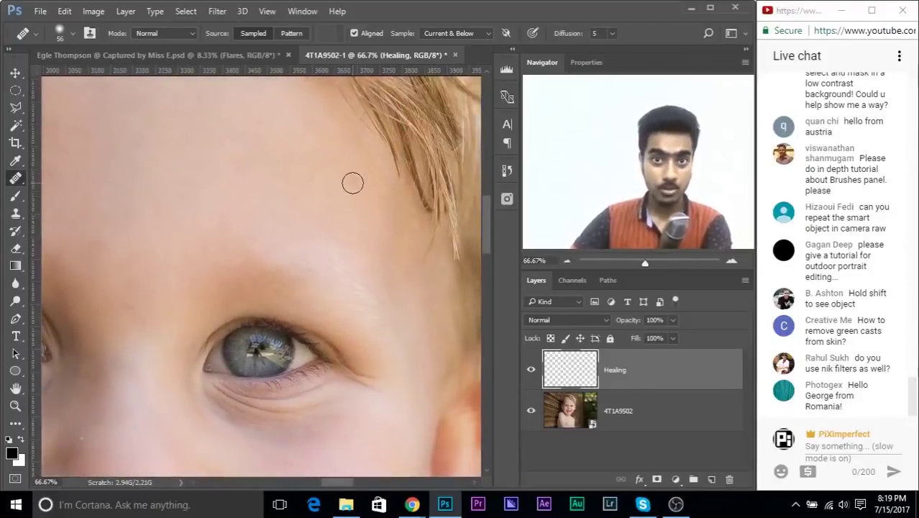
left_click_drag(283, 233, 403, 121)
left_click_drag(288, 279, 416, 185)
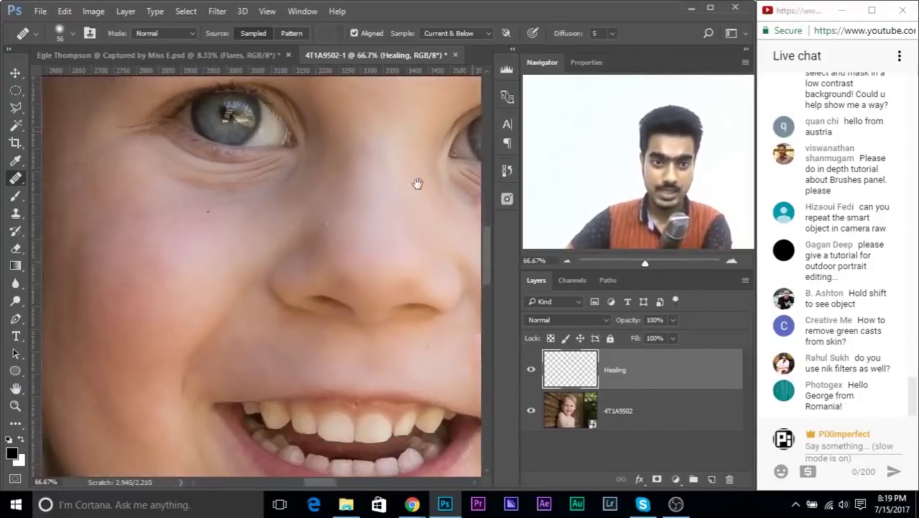
scroll(347, 286, "up", 3)
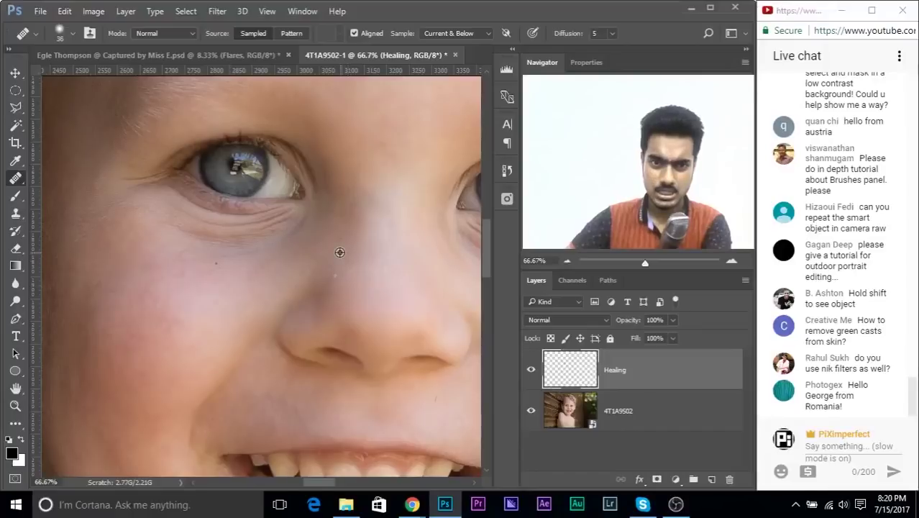
scroll(371, 262, "down", 1)
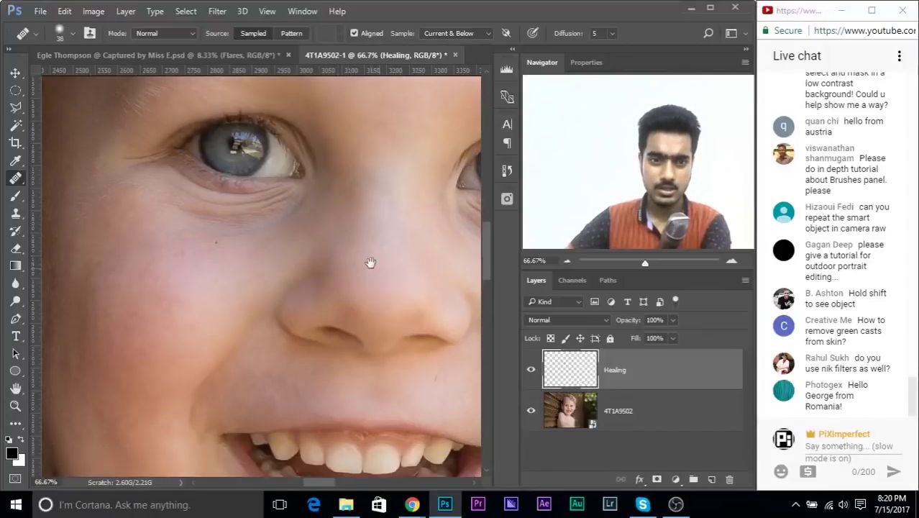
scroll(481, 273, "left", 3)
scroll(455, 315, "up", 2)
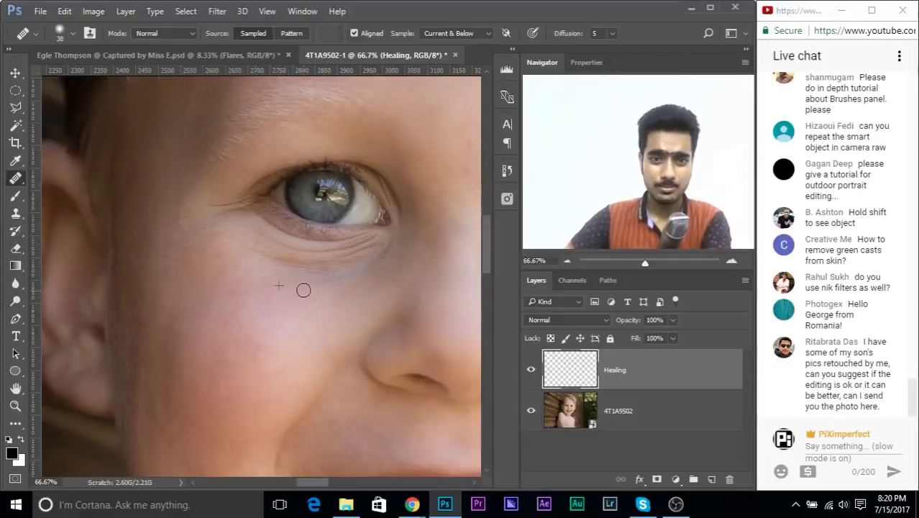
Enlarge the Healing Brush to size 50 and heal the dark speck on the child's left cheek.
left_click_drag(304, 290, 55, 232)
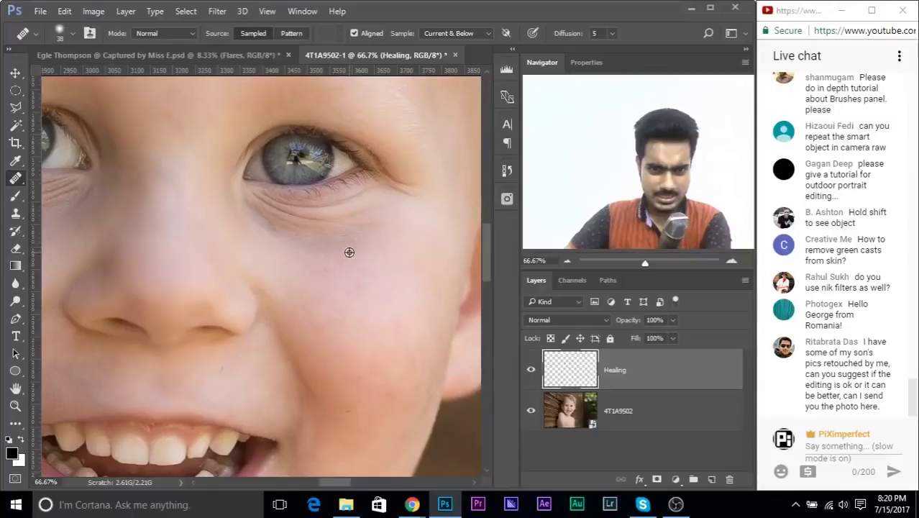
scroll(348, 252, "down", 3)
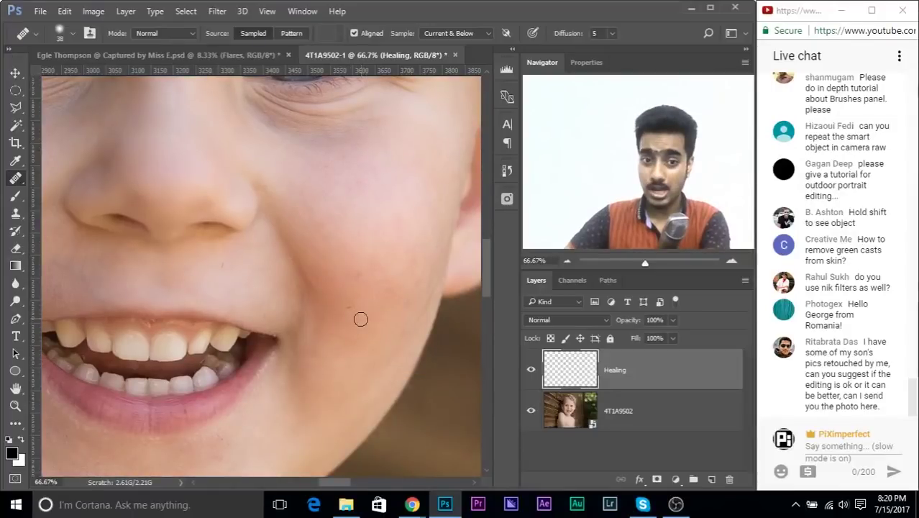
left_click_drag(342, 362, 474, 472)
left_click_drag(253, 259, 295, 260)
left_click_drag(234, 220, 302, 258)
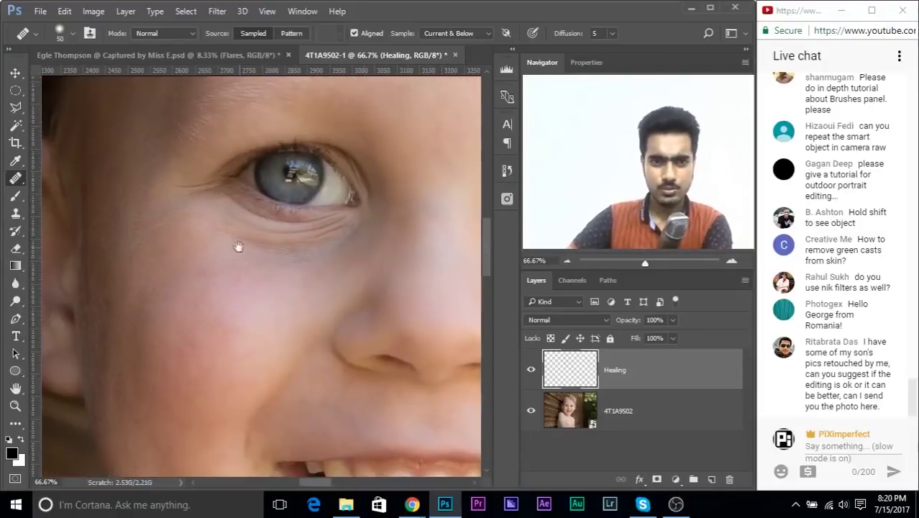
Examine the cheeks, forehead and eye areas at 66.67% zoom for remaining skin blemishes.
left_click_drag(330, 365, 323, 235)
left_click_drag(318, 271, 328, 251)
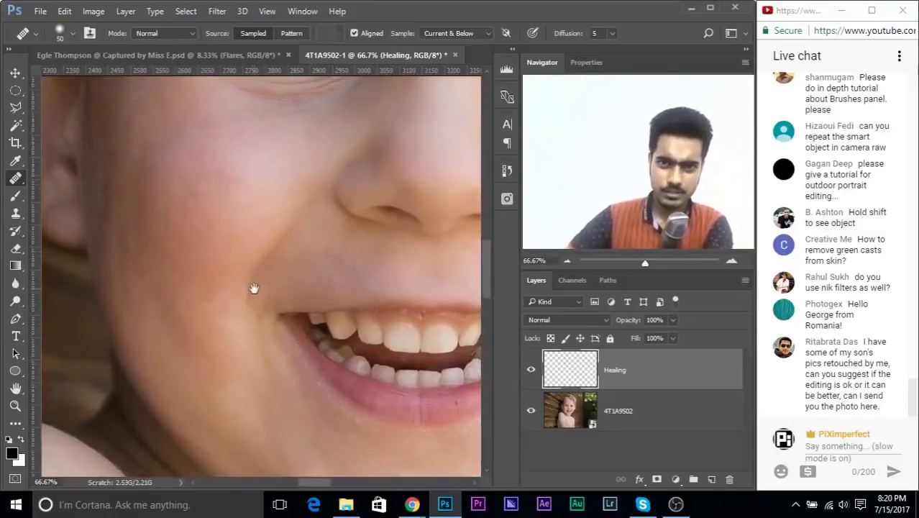
left_click_drag(301, 287, 338, 246)
left_click_drag(303, 271, 344, 338)
scroll(342, 218, "left", 1)
mouse_move(342, 218)
left_mouse_down()
mouse_move(322, 216)
mouse_move(410, 371)
left_mouse_up()
left_click_drag(371, 181, 266, 358)
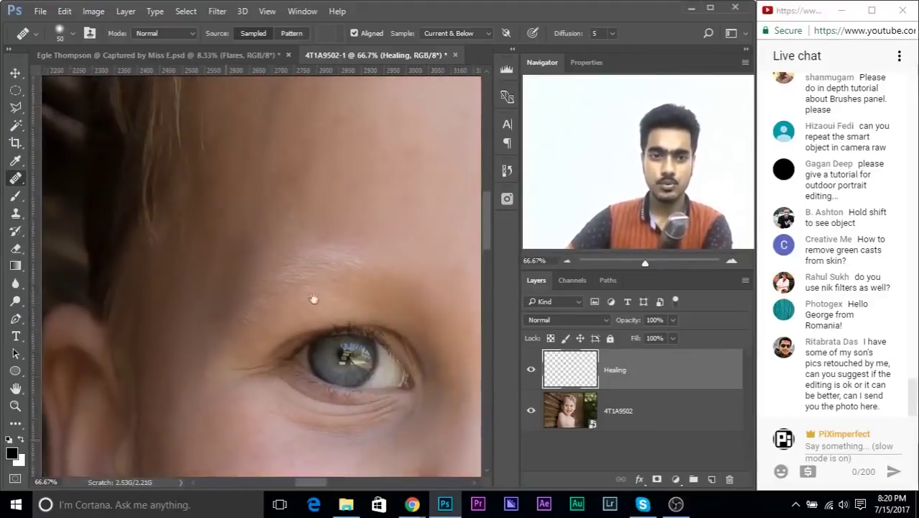
left_click_drag(365, 198, 200, 266)
left_click_drag(257, 208, 199, 205)
left_click_drag(482, 236, 349, 246)
left_click_drag(359, 322, 297, 210)
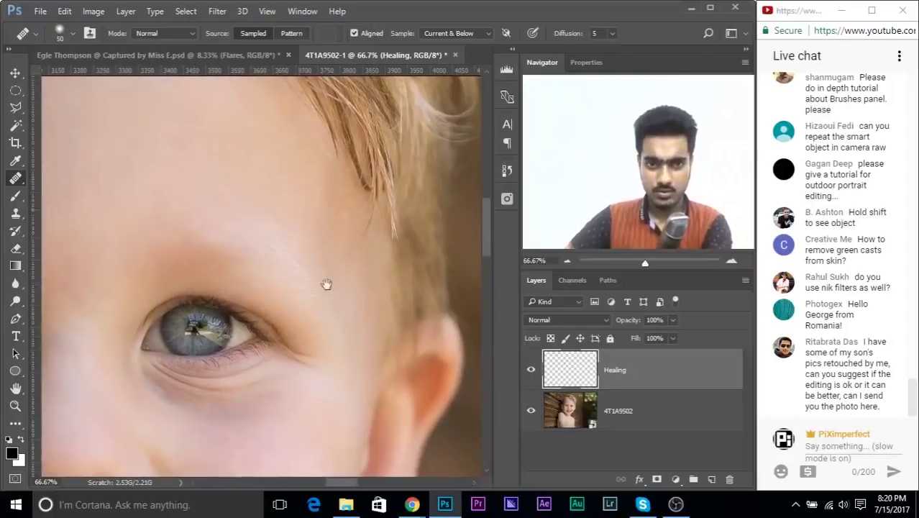
left_click_drag(327, 284, 298, 189)
left_click_drag(330, 305, 349, 201)
mouse_move(339, 323)
left_mouse_down()
mouse_move(339, 211)
mouse_move(371, 158)
left_mouse_up()
Heal the small dark speck between the nose and the upper lip.
mouse_move(212, 297)
left_mouse_down()
mouse_move(277, 193)
mouse_move(449, 161)
left_mouse_up()
mouse_move(357, 183)
left_mouse_down()
mouse_move(295, 220)
mouse_move(287, 321)
left_mouse_up()
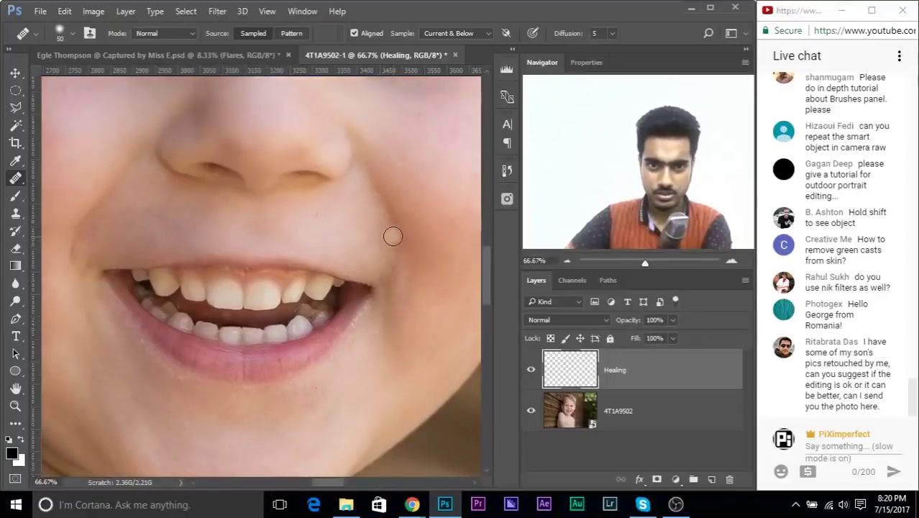
mouse_move(327, 108)
left_mouse_down()
mouse_move(381, 164)
mouse_move(328, 199)
mouse_move(321, 180)
left_mouse_up()
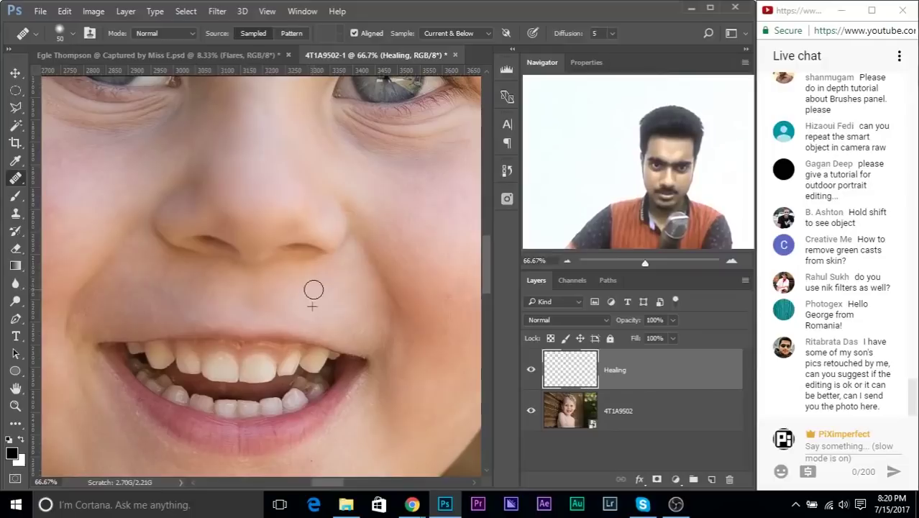
mouse_move(137, 253)
left_mouse_down()
mouse_move(190, 257)
mouse_move(273, 213)
mouse_move(271, 190)
left_mouse_up()
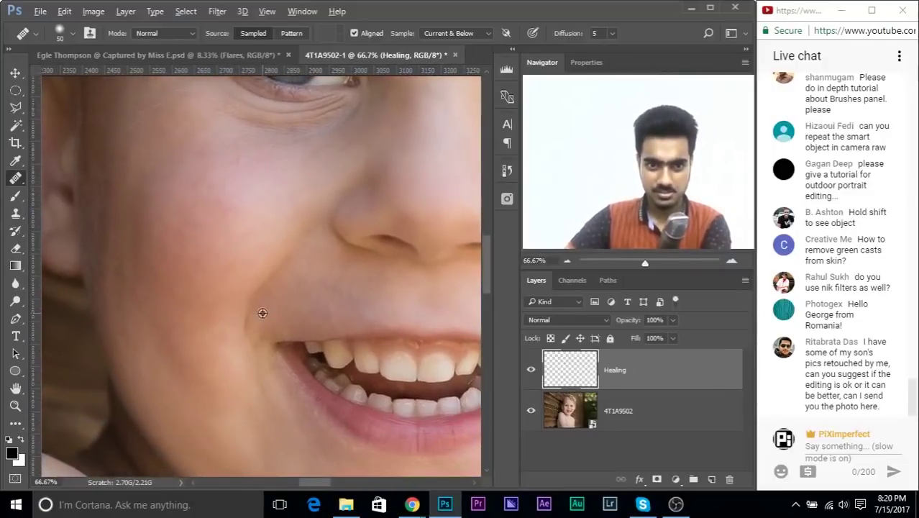
Examine the mouth, chin and jawline up close, and check the whole face at 33.33% zoom.
left_click_drag(266, 298, 297, 152)
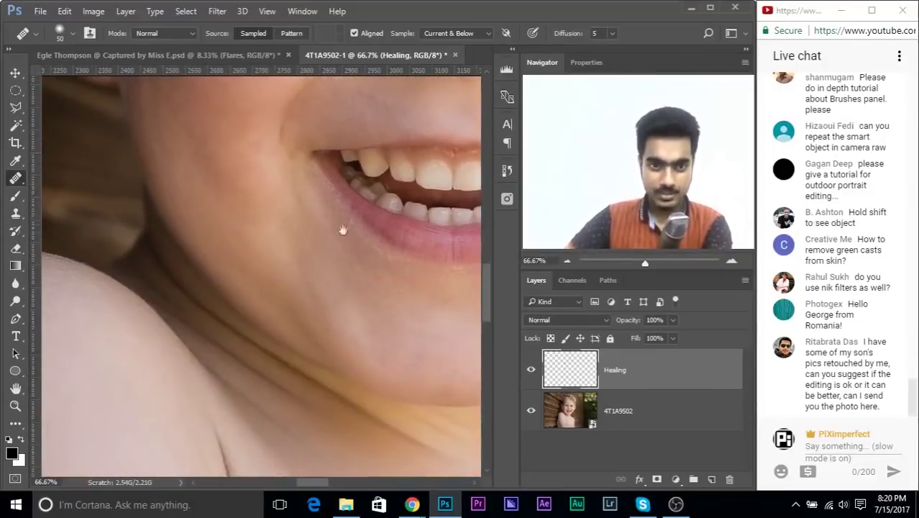
left_click_drag(343, 230, 169, 150)
left_click_drag(261, 147, 92, 295)
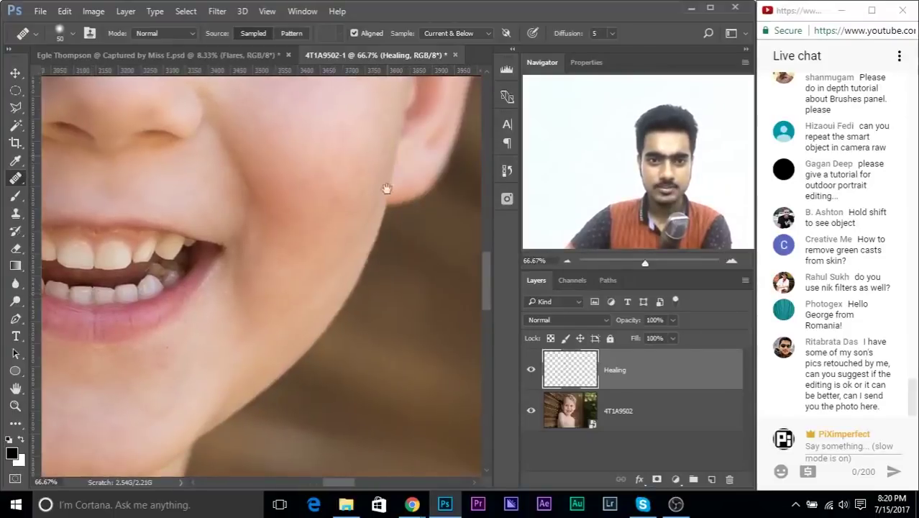
left_click_drag(386, 188, 400, 407)
left_click_drag(275, 175, 491, 390)
left_click_drag(276, 236, 287, 107)
key("ctrl+minus")
key("ctrl+minus")
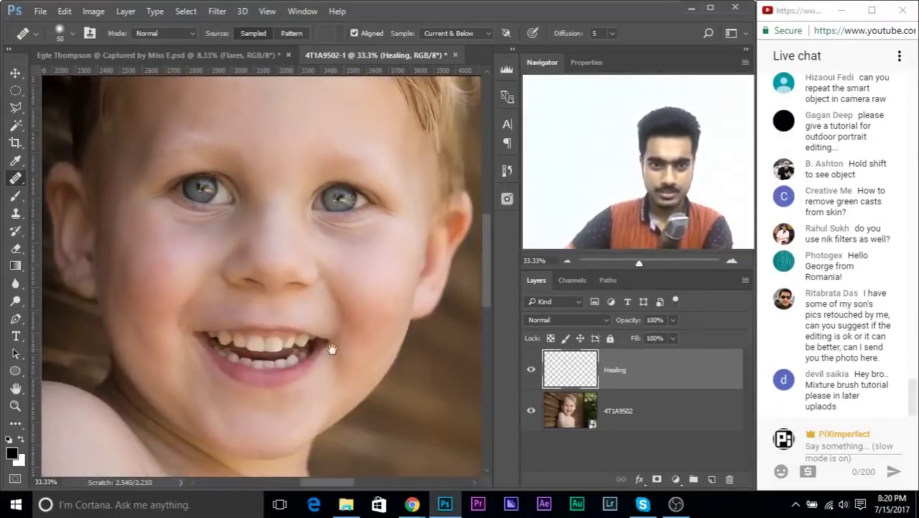
Add a new layer above the Healing layer and name it Eye Bage.
left_click(710, 479)
double_click(616, 370)
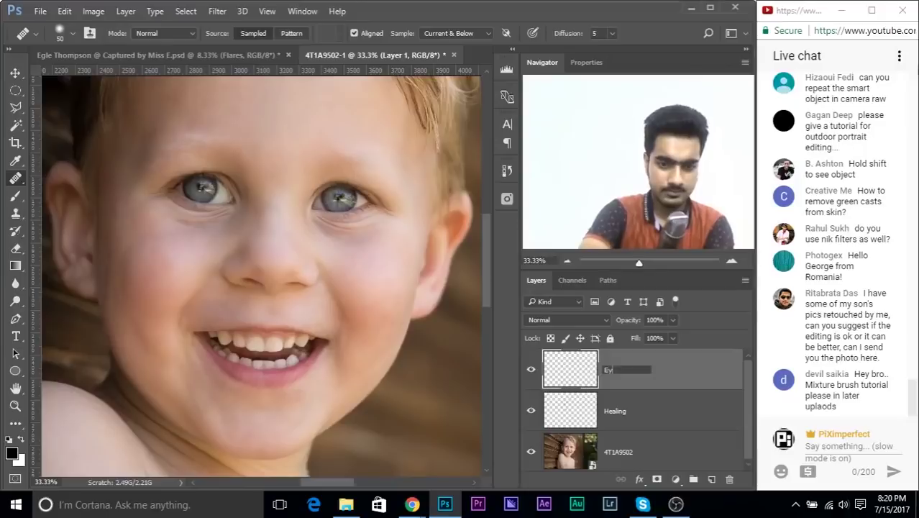
type("Eye Bage")
key("Return")
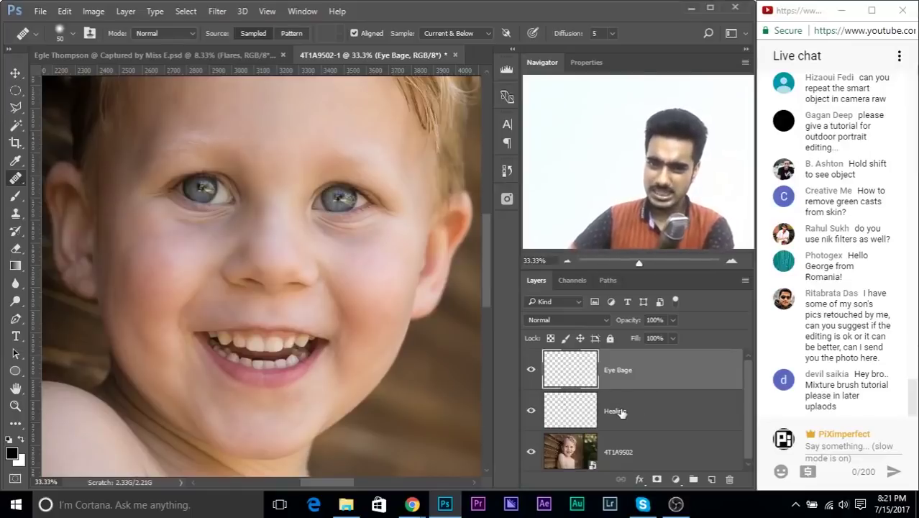
Try to heal the bag under the child's right eye using the Healing Brush at size 74 and cheek skin below it.
key("ctrl+plus")
key("ctrl+plus")
key("ctrl+plus")
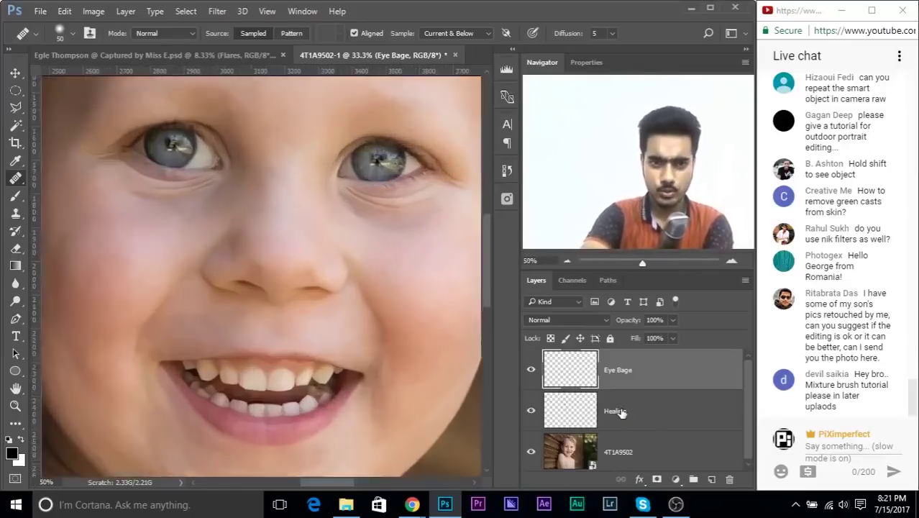
mouse_move(165, 174)
left_mouse_down()
mouse_move(302, 279)
mouse_move(366, 308)
left_mouse_up()
right_click(332, 314, "alt")
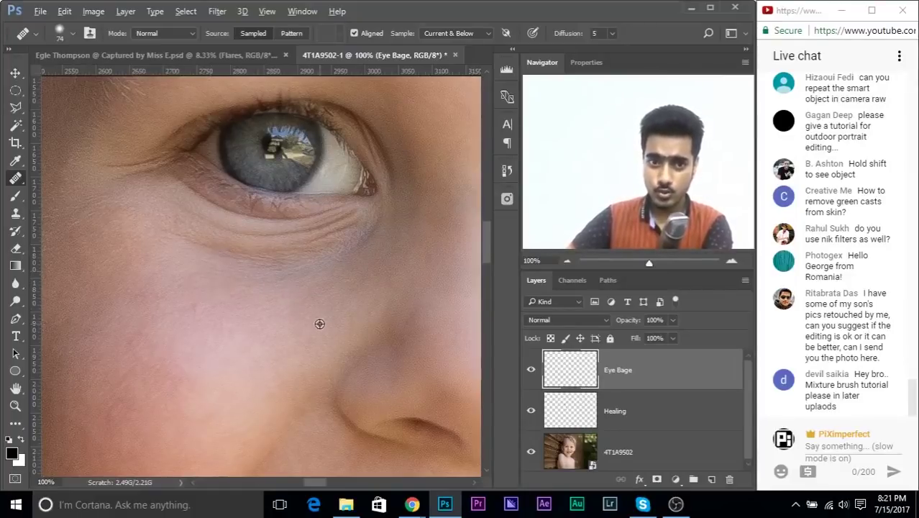
mouse_move(366, 231)
left_mouse_down()
mouse_move(290, 261)
mouse_move(164, 242)
left_mouse_up()
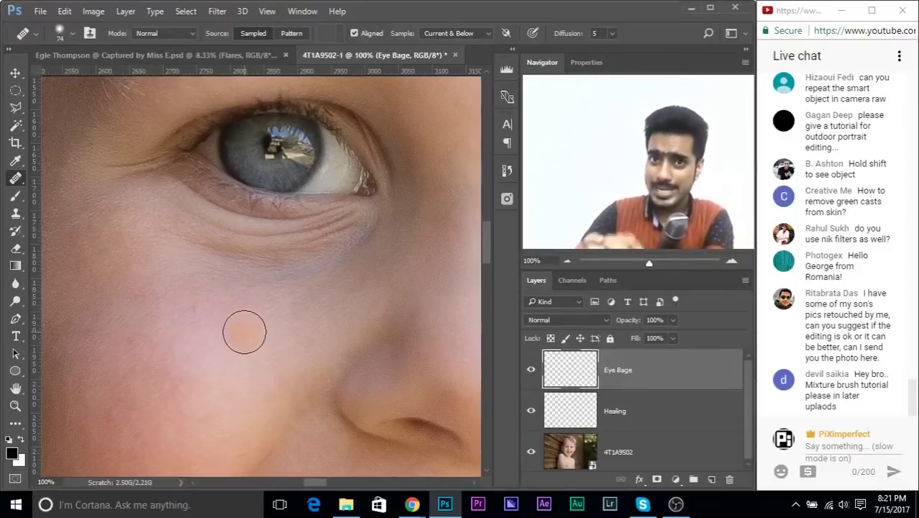
Try to heal the bag and creases under the child's left eye with cheek skin sampled beside the nose.
key("space")
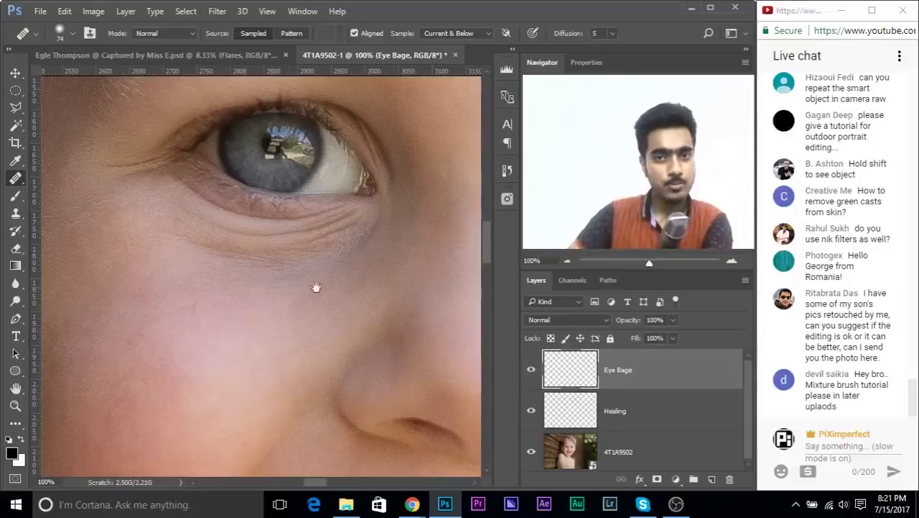
left_click_drag(315, 287, 10, 281)
left_click_drag(288, 244, 185, 213)
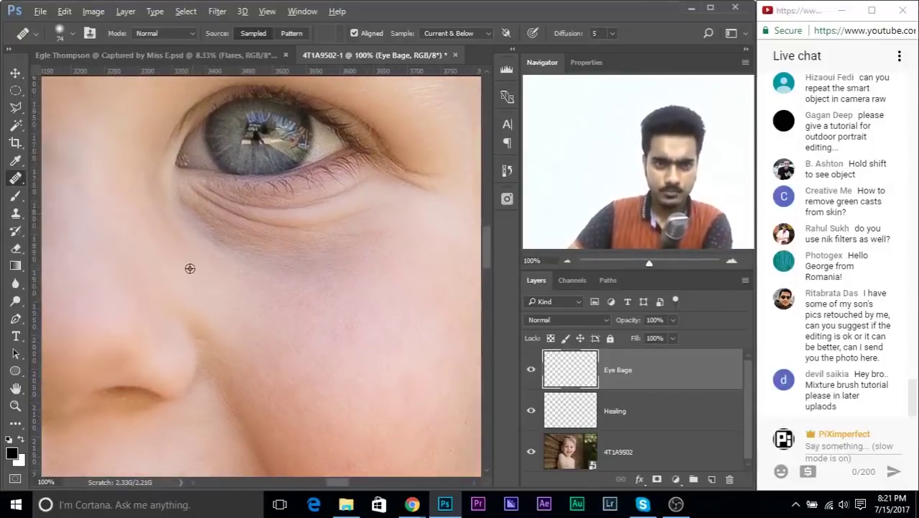
left_click(207, 291, "alt")
mouse_move(176, 210)
left_mouse_down()
mouse_move(219, 235)
mouse_move(211, 229)
mouse_move(284, 246)
mouse_move(356, 222)
mouse_move(317, 249)
mouse_move(269, 244)
mouse_move(200, 207)
left_mouse_up()
mouse_move(272, 248)
left_mouse_down()
mouse_move(317, 266)
mouse_move(329, 289)
mouse_move(318, 329)
mouse_move(254, 270)
mouse_move(288, 345)
mouse_move(349, 383)
mouse_move(350, 228)
mouse_move(331, 235)
mouse_move(396, 273)
mouse_move(384, 203)
mouse_move(431, 311)
mouse_move(413, 379)
mouse_move(261, 337)
mouse_move(206, 261)
mouse_move(241, 291)
left_mouse_up()
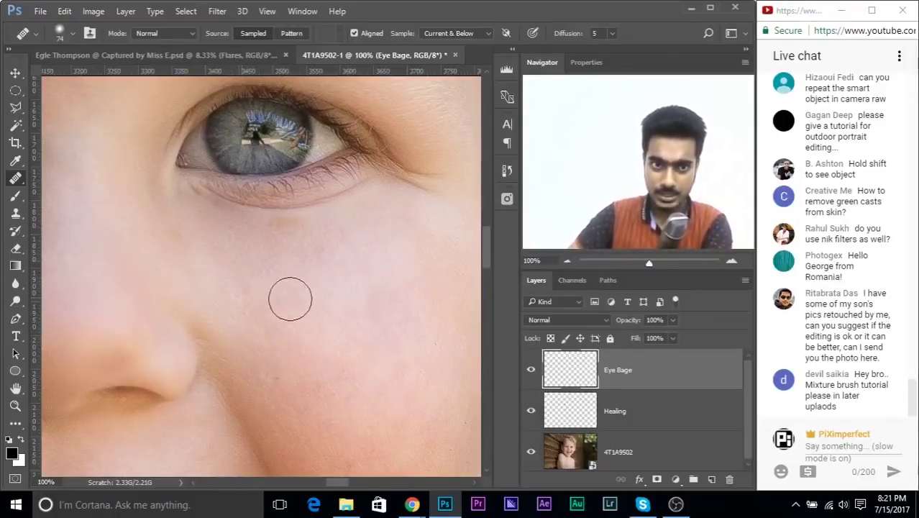
key("ctrl+alt+z")
key("ctrl+alt+z")
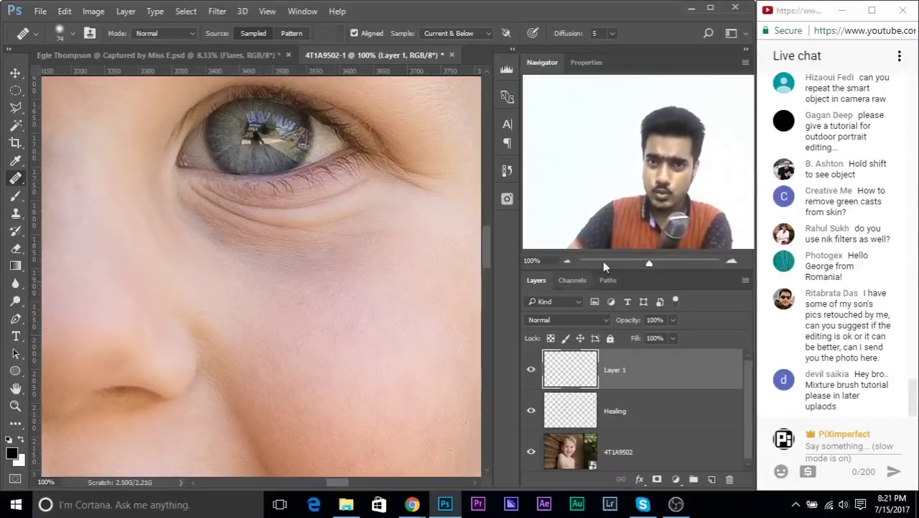
Heal the dark bag under the child's left eye at brush size 64, sampling the skin below and keeping the upper crease.
left_click(201, 283, "alt")
left_click_drag(207, 233, 200, 233)
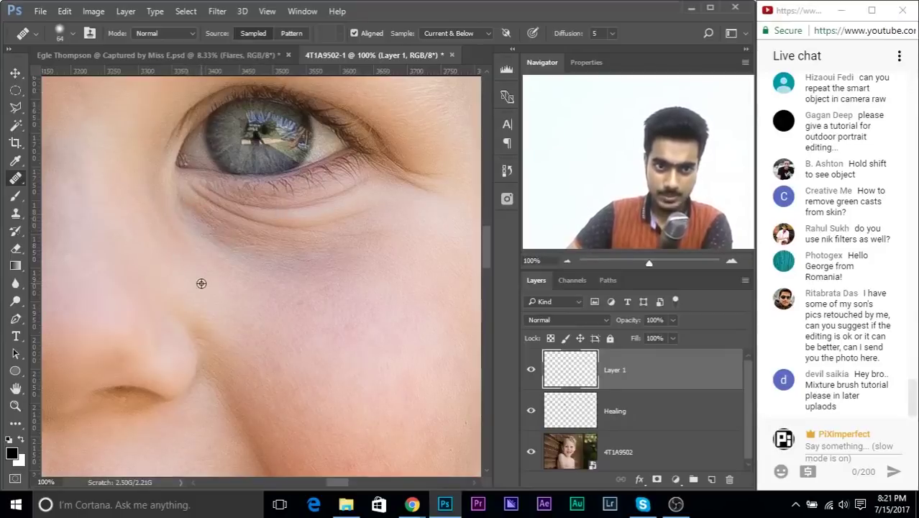
left_click(206, 282, "alt")
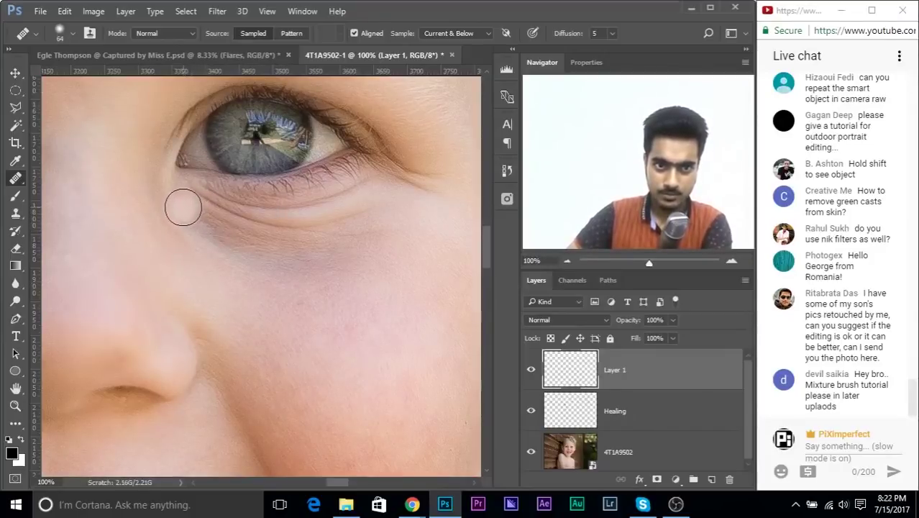
left_click(189, 214)
mouse_move(189, 214)
left_mouse_down()
mouse_move(288, 261)
mouse_move(363, 247)
mouse_move(268, 250)
mouse_move(351, 250)
mouse_move(388, 231)
mouse_move(390, 243)
mouse_move(369, 266)
mouse_move(324, 273)
mouse_move(258, 260)
mouse_move(201, 230)
left_mouse_up()
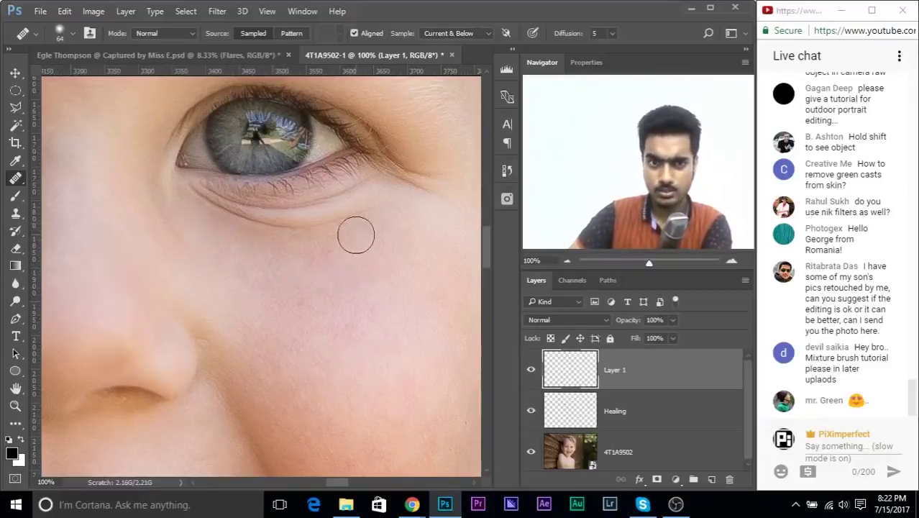
Try to heal the bag under the child's right eye at brush size 64, sampling the cheek skin beside the nose.
key("space")
left_click_drag(346, 242, 332, 220)
left_click_drag(238, 249, 345, 250)
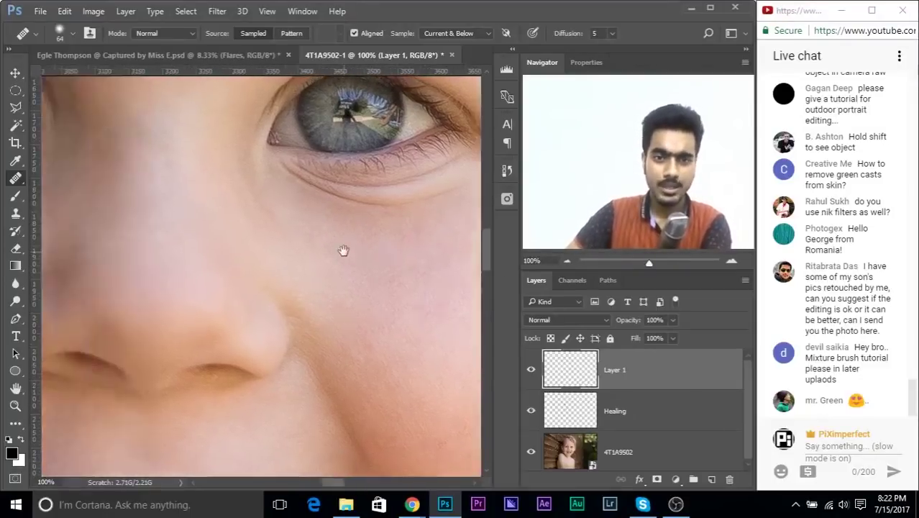
left_click_drag(57, 226, 370, 255)
left_click_drag(263, 225, 296, 259)
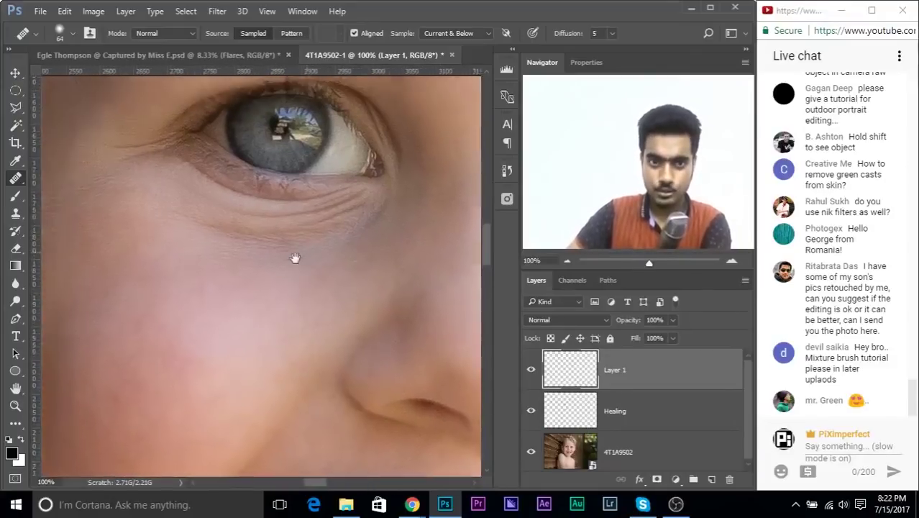
left_click(350, 290, "alt")
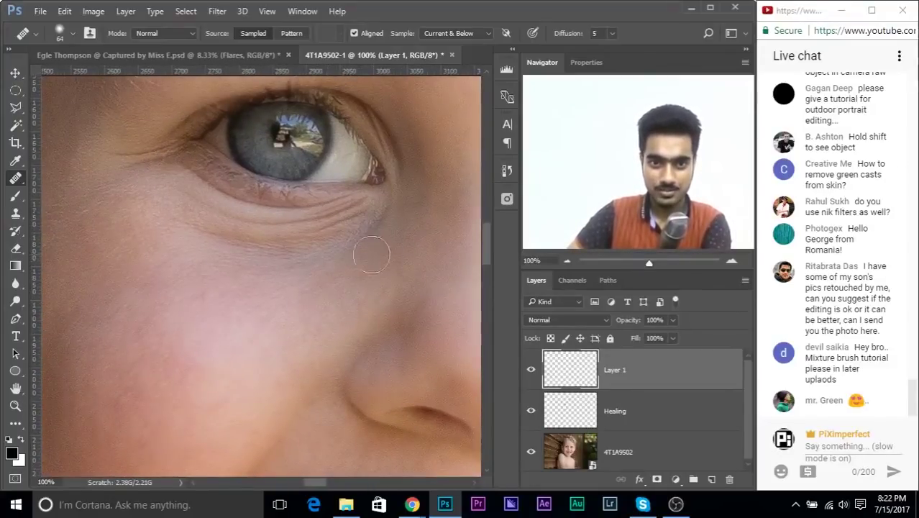
left_click(377, 215)
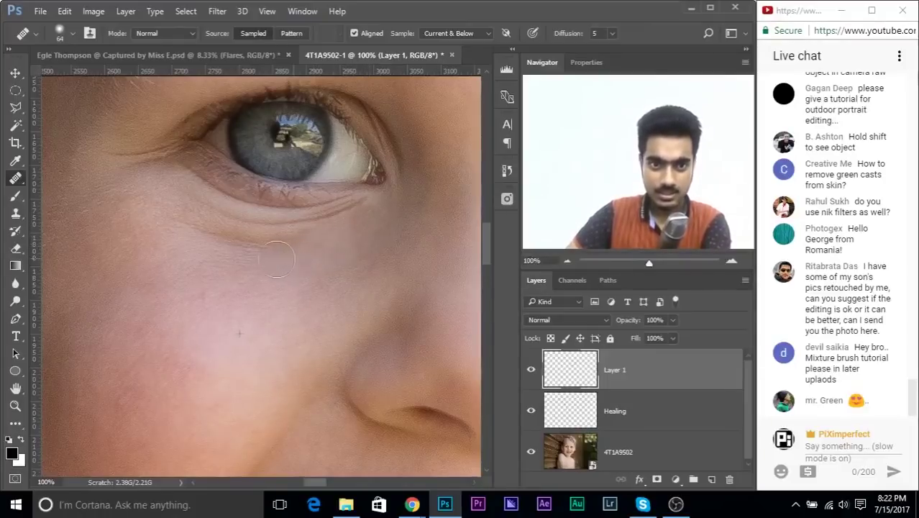
mouse_move(246, 257)
left_mouse_down()
mouse_move(307, 245)
mouse_move(231, 240)
left_mouse_up()
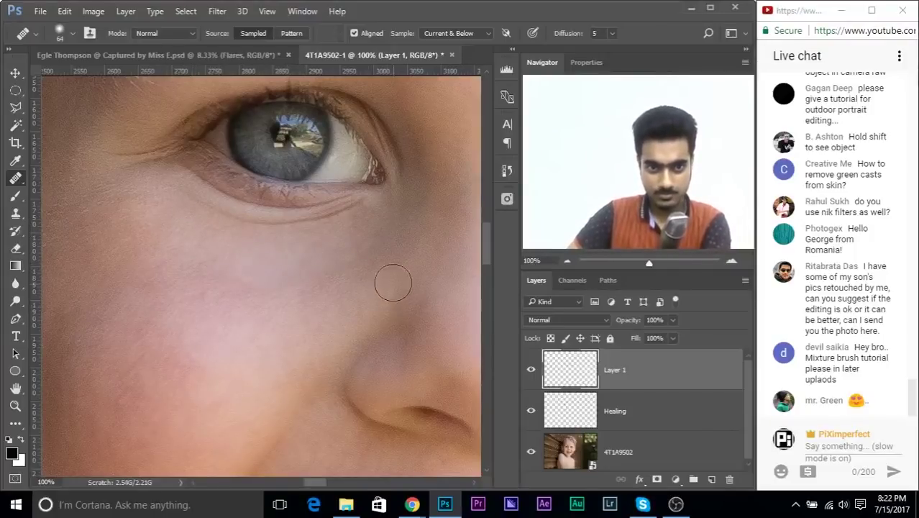
key("ctrl+alt+z")
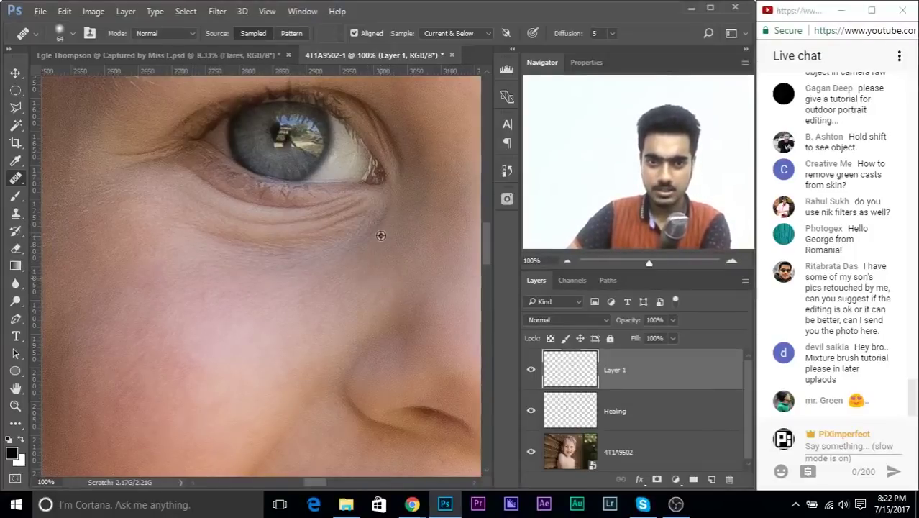
mouse_move(376, 212)
left_mouse_down()
mouse_move(355, 233)
mouse_move(300, 247)
left_mouse_up()
key("ctrl+alt+z")
Try healing the child's right eye bag again from the inner to the outer corner, and check it zoomed out.
mouse_move(370, 241)
left_mouse_down()
mouse_move(390, 205)
mouse_move(353, 236)
mouse_move(293, 250)
mouse_move(198, 232)
left_mouse_up()
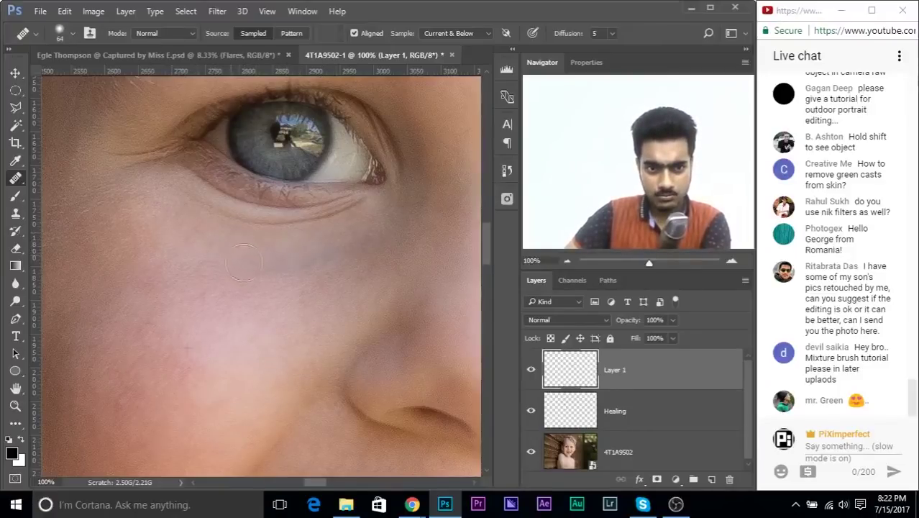
mouse_move(290, 270)
left_mouse_down()
mouse_move(355, 249)
mouse_move(430, 192)
left_mouse_up()
key("ctrl+minus")
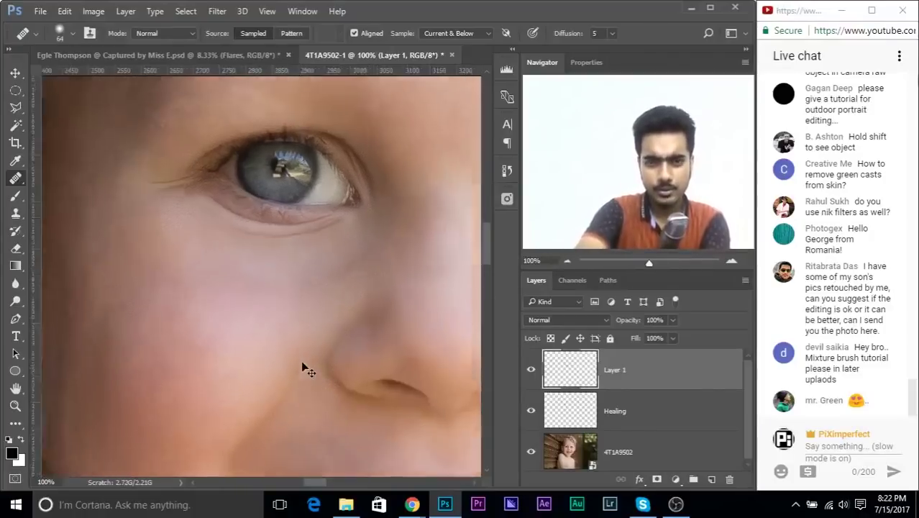
key("ctrl+minus")
key("ctrl+minus")
key("ctrl+minus")
key("ctrl+plus")
key("ctrl+plus")
key("ctrl+plus")
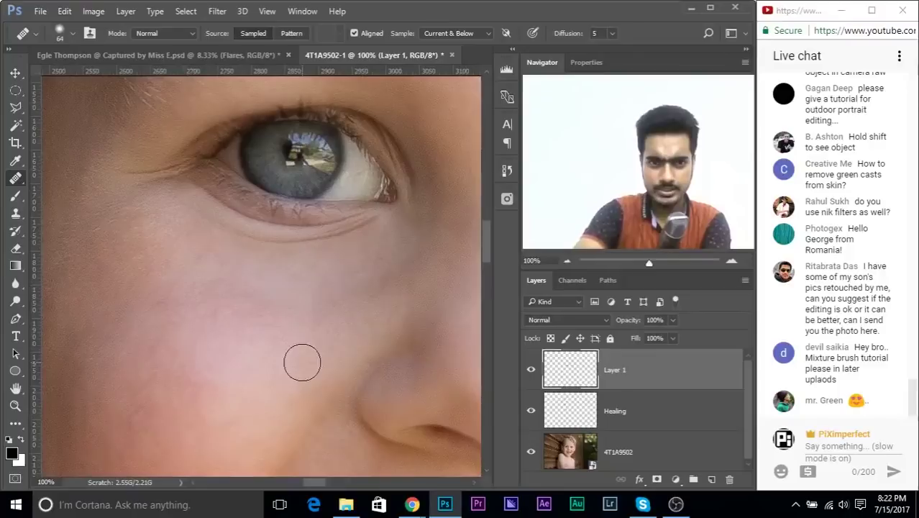
key("ctrl+z")
Try to heal the child's right eye bag with the brush enlarged to size 82 and a new cheek sample.
left_click_drag(375, 291, 387, 291)
left_click(344, 306, "alt")
left_click(338, 302, "alt")
left_click_drag(385, 243, 315, 272)
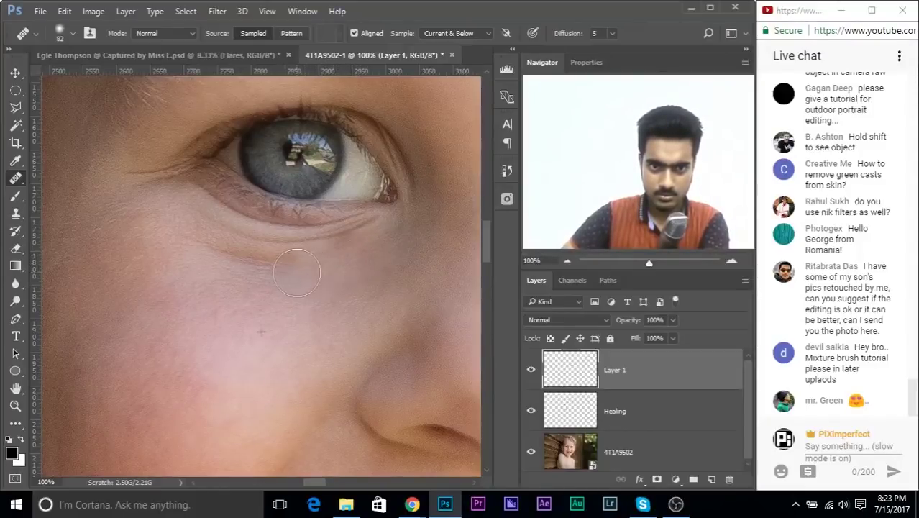
key("ctrl+alt+z")
Heal the bag under the child's right eye at brush size 66 with a fresh cheek sample, and check the whole face.
left_click_drag(355, 308, 323, 322)
left_click(323, 322, "alt")
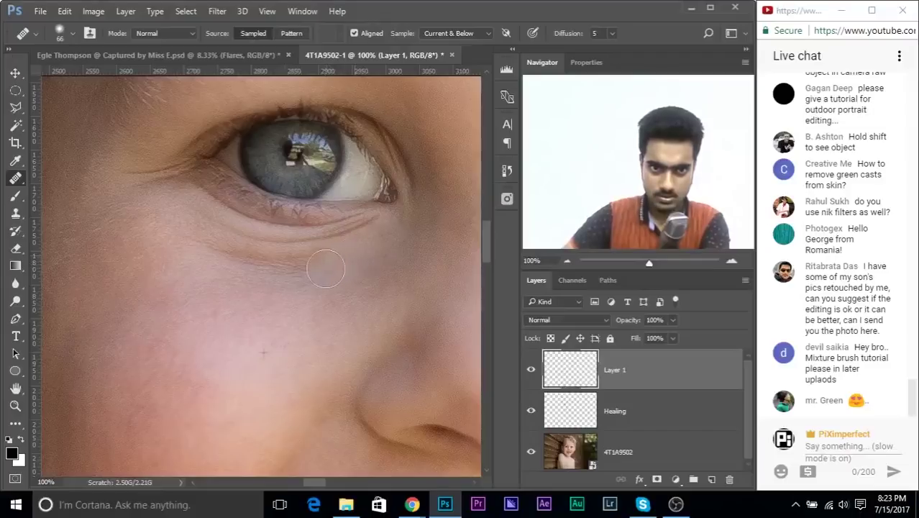
left_click_drag(296, 271, 273, 268)
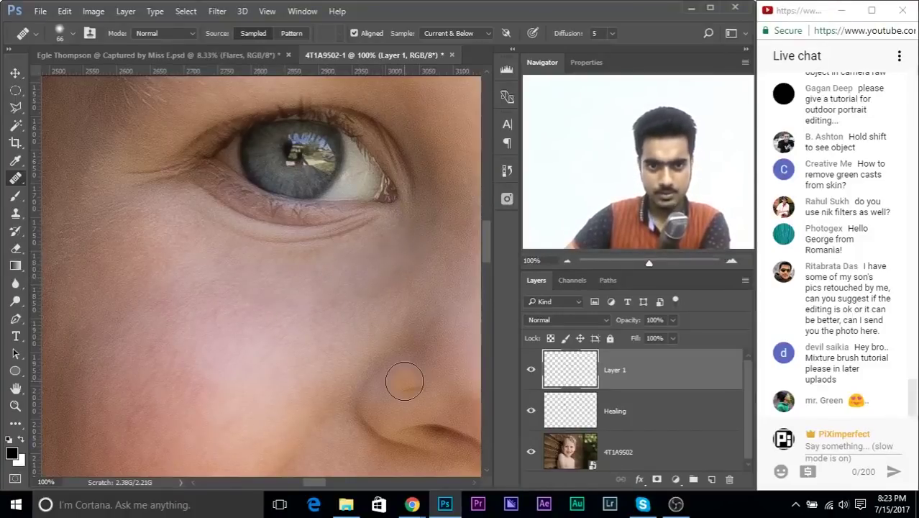
key("ctrl+minus")
key("ctrl+minus")
key("ctrl+minus")
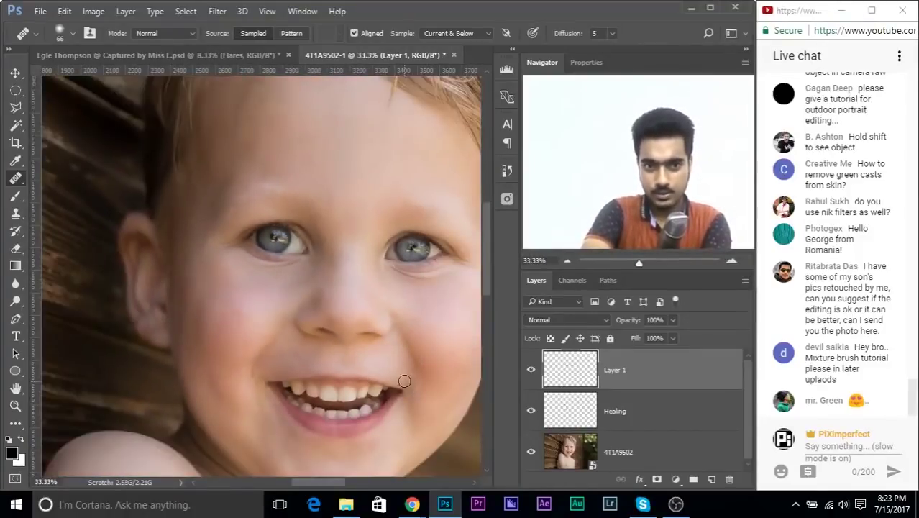
left_click_drag(402, 380, 322, 343)
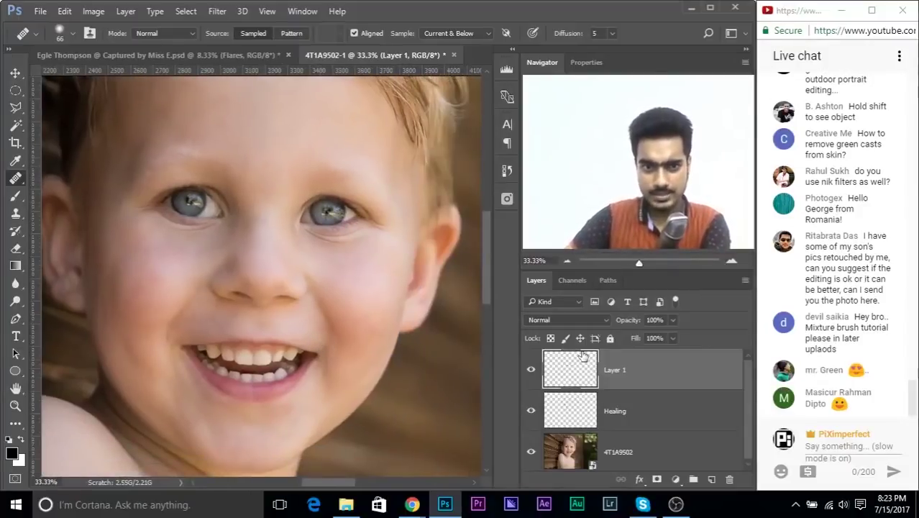
Lower the opacity of the eye bag retouching layer to 65%.
key("ctrl+plus")
key("ctrl+plus")
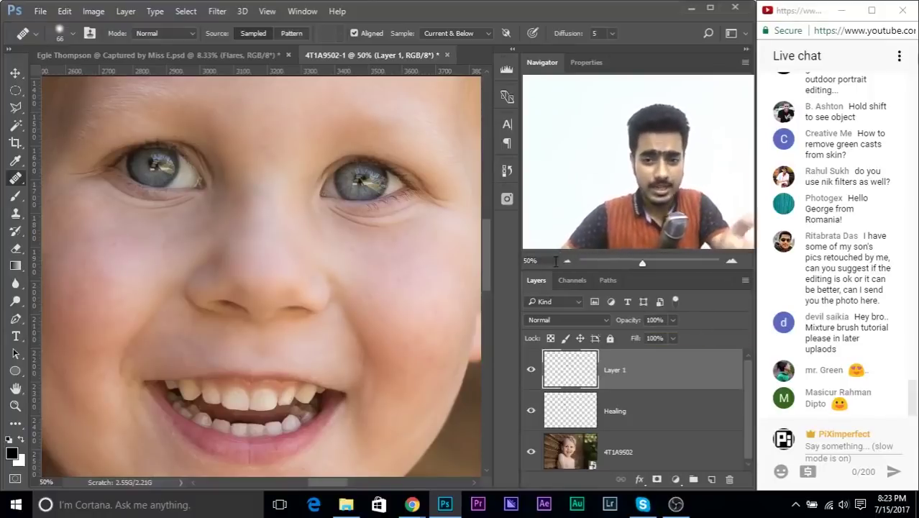
left_click(672, 320)
left_click_drag(674, 336, 653, 336)
type("65")
key("Return")
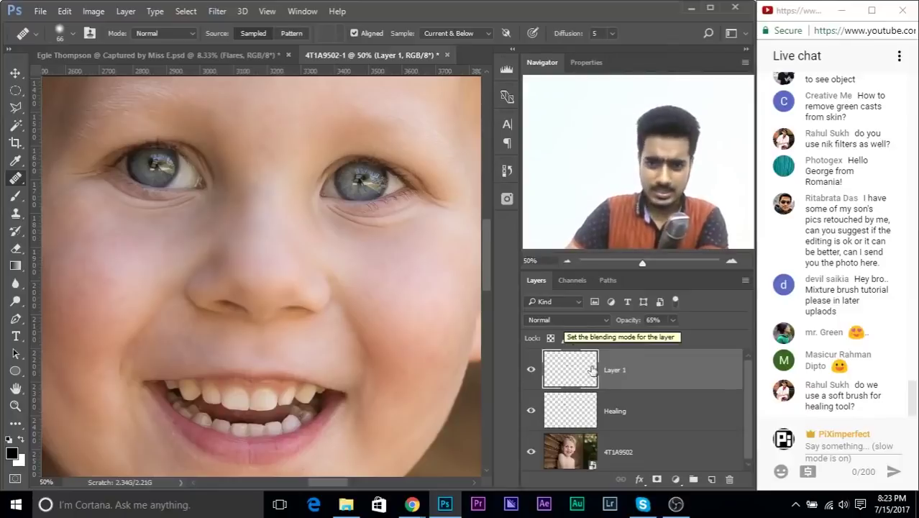
Rename the eye bag retouching layer as Eye Bags.
left_click(613, 408)
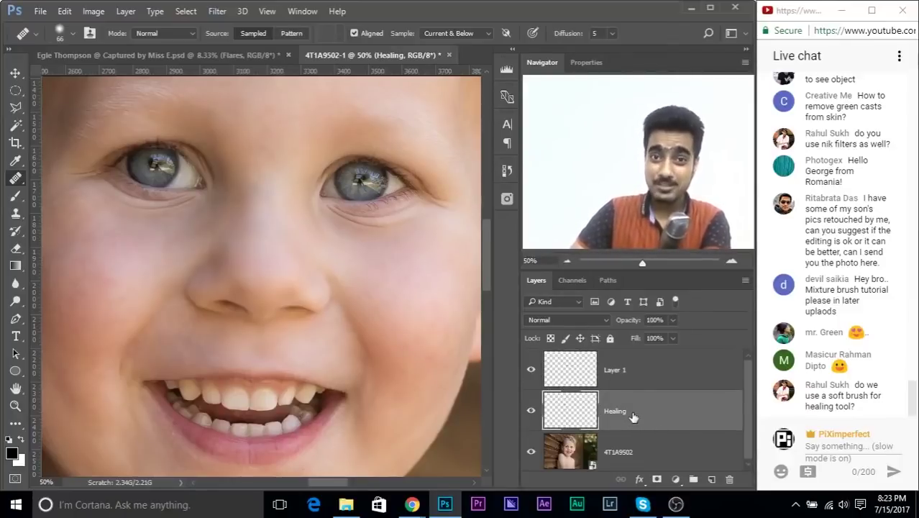
scroll(308, 144, "up", 4)
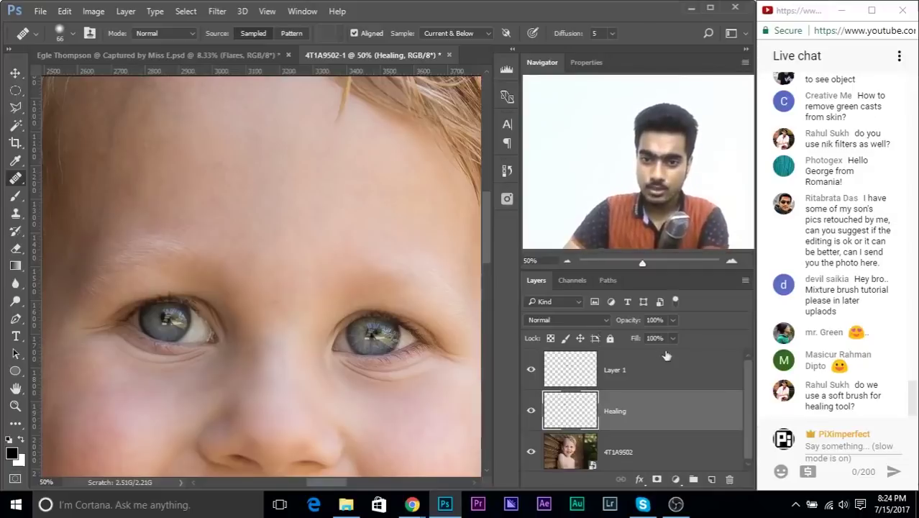
double_click(611, 371)
type("Eyes")
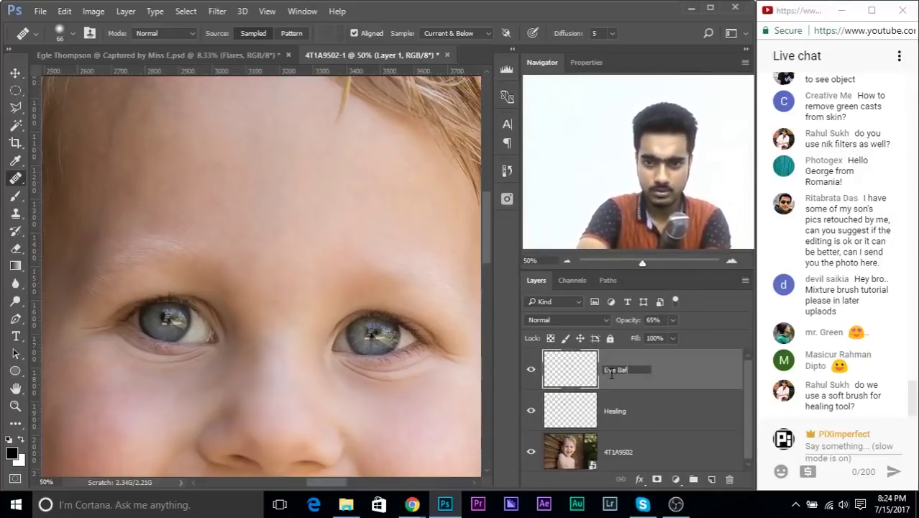
key("Return")
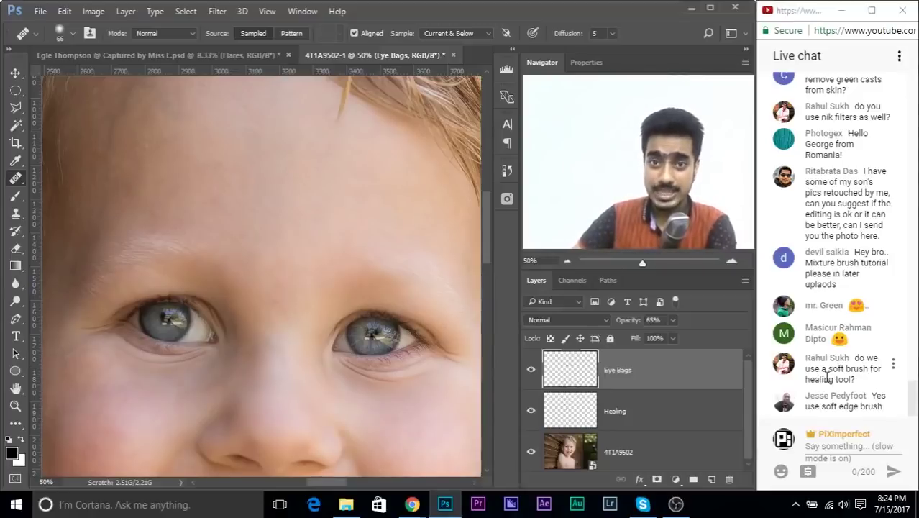
Try healing the skin below the child's left eye at brush size 55 on the Eye Bags layer.
key("ctrl+plus")
key("ctrl+plus")
key("ctrl+plus")
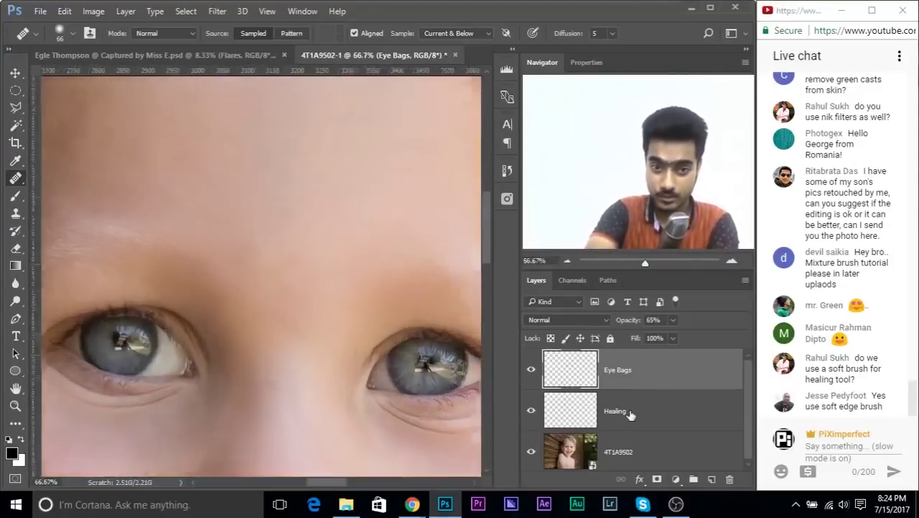
key("ctrl+minus")
key("ctrl+minus")
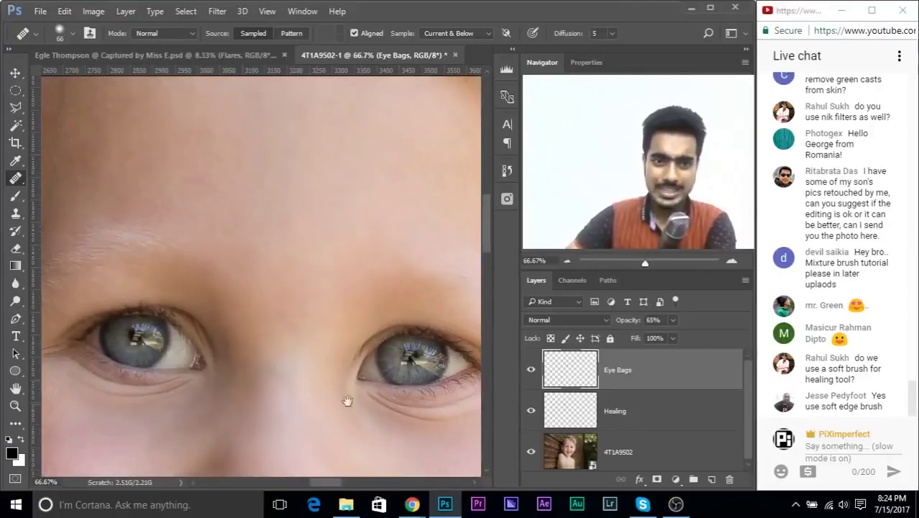
left_click_drag(349, 399, 170, 209)
key("ctrl+plus")
key("ctrl+plus")
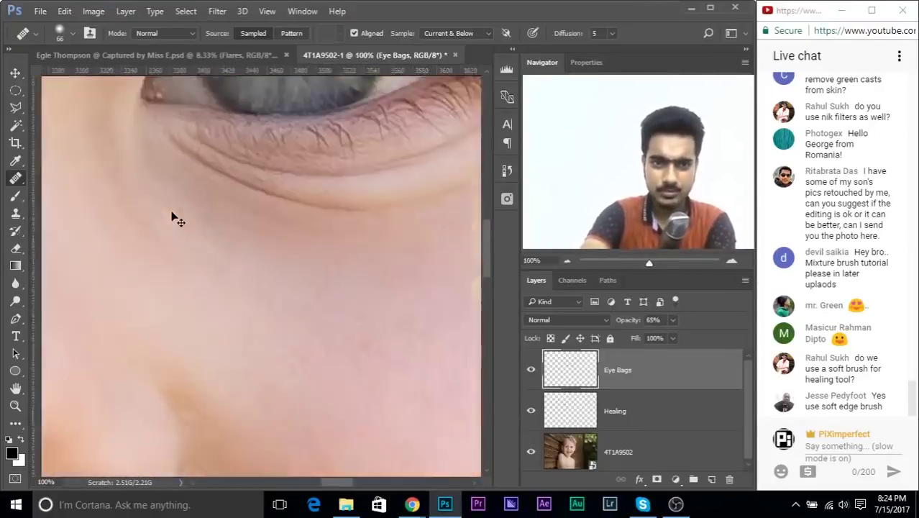
mouse_move(204, 262)
left_mouse_down()
mouse_move(194, 258)
mouse_move(199, 249)
mouse_move(209, 475)
left_mouse_up()
left_click(259, 245, "alt")
mouse_move(299, 197)
left_mouse_down()
mouse_move(332, 222)
mouse_move(353, 262)
left_mouse_up()
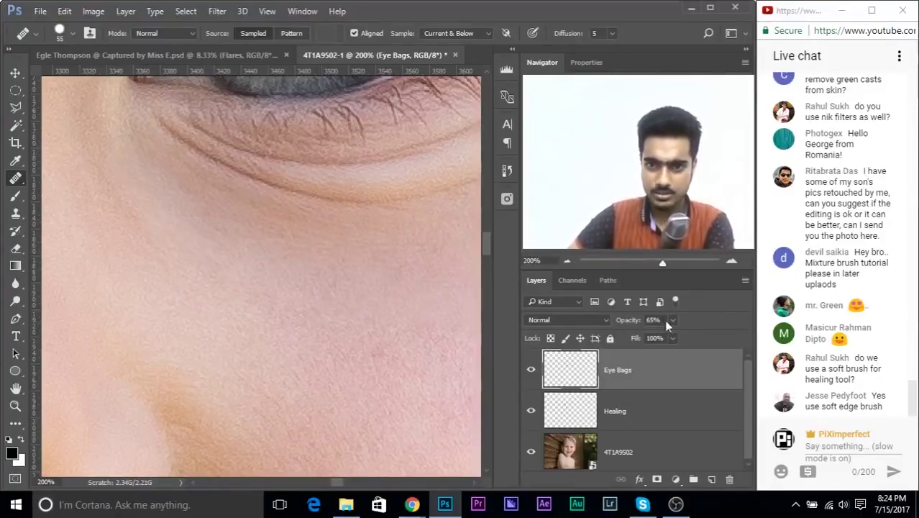
Set the Eye Bags layer's opacity to 100% and try healing below the left eye with a hard-edged brush at size 55.
left_click(291, 270, "alt")
mouse_move(314, 201)
left_mouse_down()
mouse_move(367, 214)
mouse_move(386, 263)
left_mouse_up()
mouse_move(293, 253)
left_mouse_down()
mouse_move(342, 281)
mouse_move(301, 199)
mouse_move(322, 195)
mouse_move(325, 205)
left_mouse_up()
left_click(275, 277, "alt")
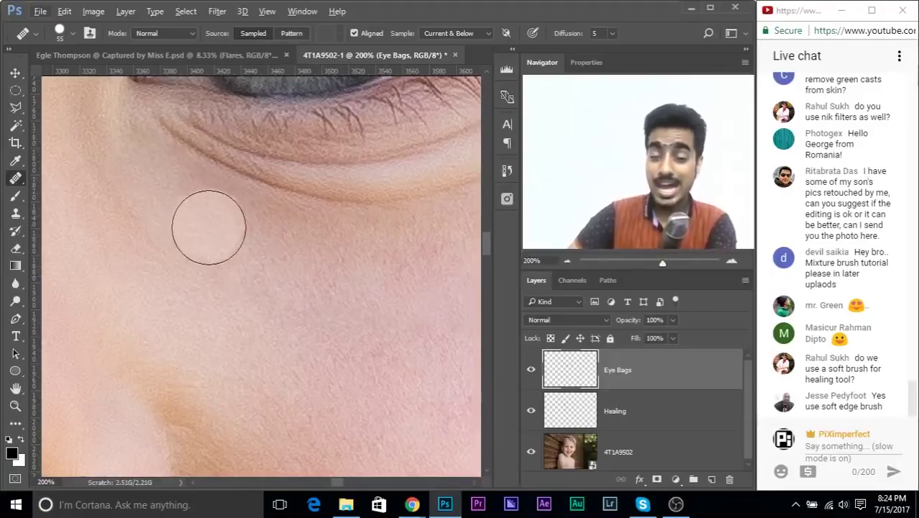
left_click(252, 256, "alt")
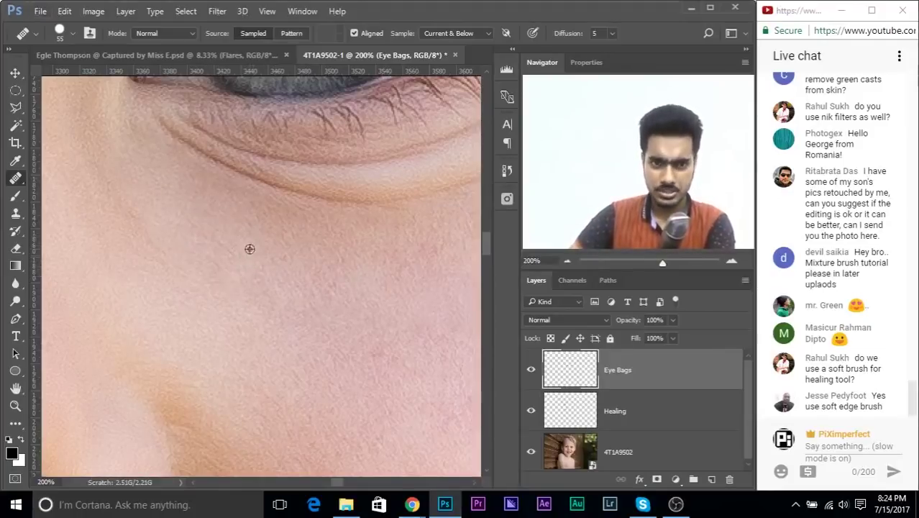
left_click(247, 235)
left_click_drag(248, 230, 249, 86)
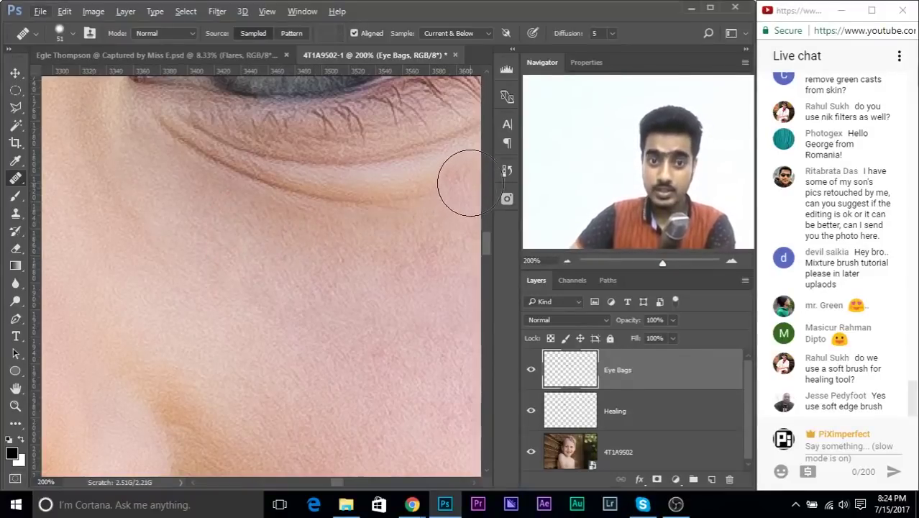
Try a soft-edged healing brush at sizes 52 and 58 on the skin below the child's left eye.
left_click_drag(316, 263, 300, 263)
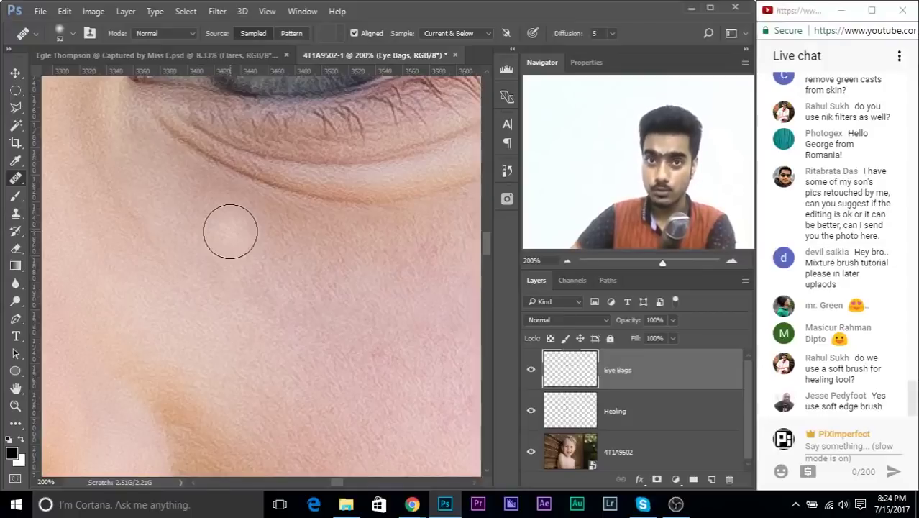
mouse_move(293, 220)
left_mouse_down()
mouse_move(303, 246)
mouse_move(290, 338)
left_mouse_up()
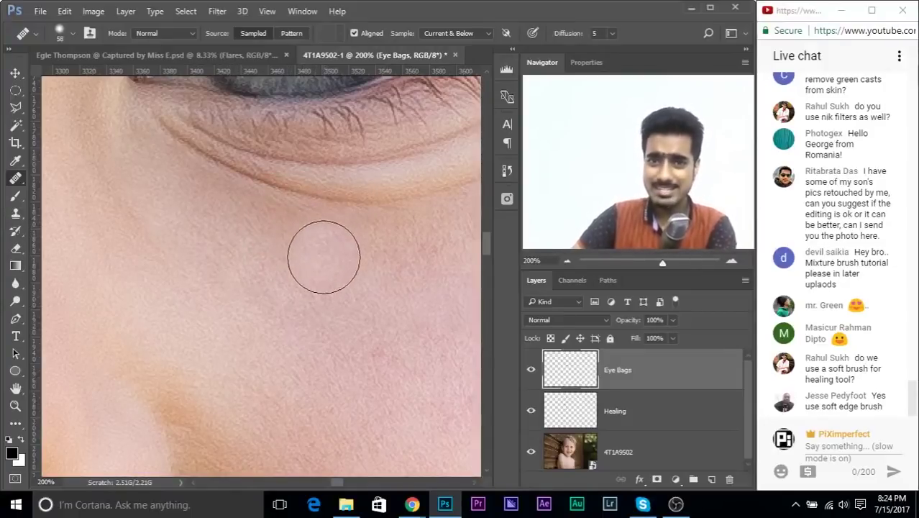
left_click_drag(322, 265, 309, 270)
left_click_drag(337, 220, 281, 239)
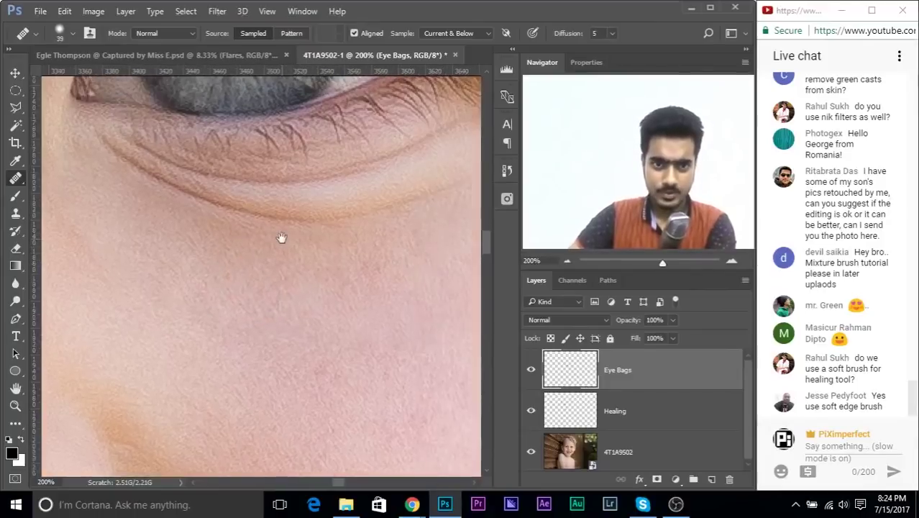
Hide the Eye Bags layer and add a new layer above it, sampling skin beside the left eye bag at brush size 61.
left_click(530, 369)
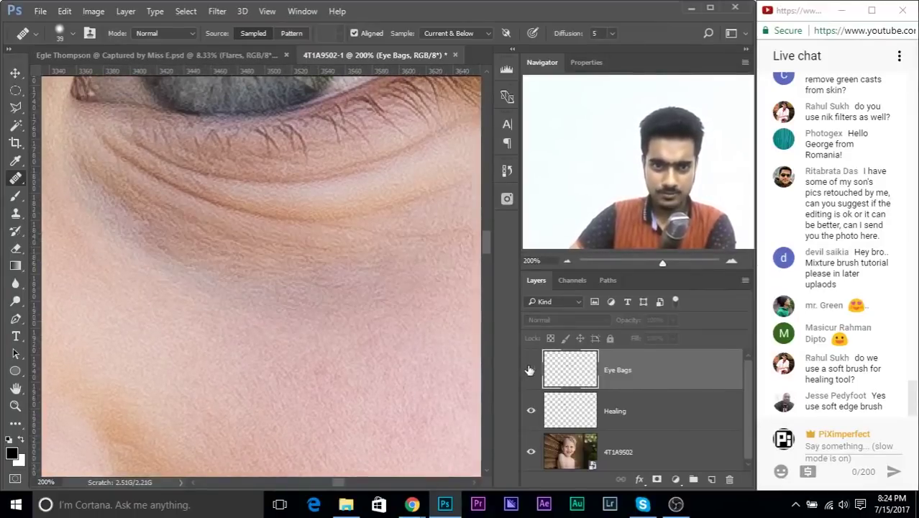
left_click(711, 479)
mouse_move(186, 290)
left_mouse_down()
mouse_move(203, 300)
mouse_move(258, 283)
left_mouse_up()
left_click(185, 298, "alt")
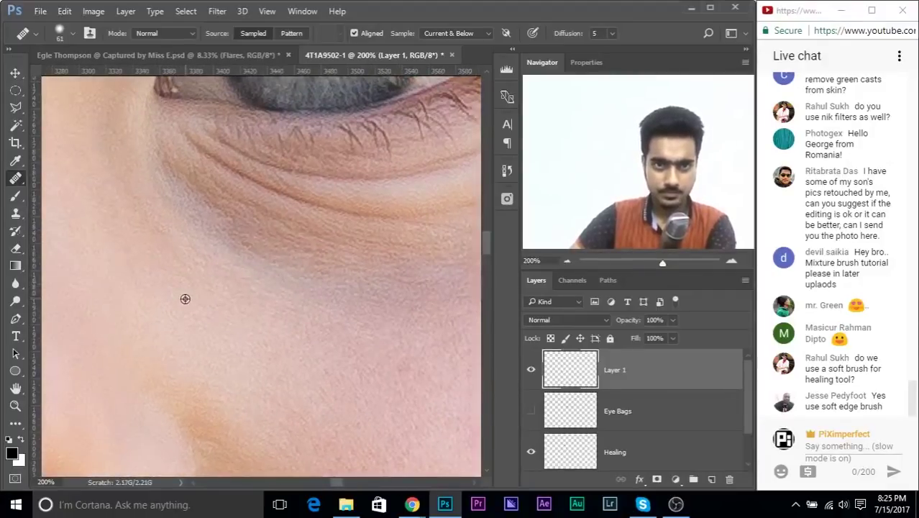
Set the Healing Brush to sample All Layers.
left_click(435, 34)
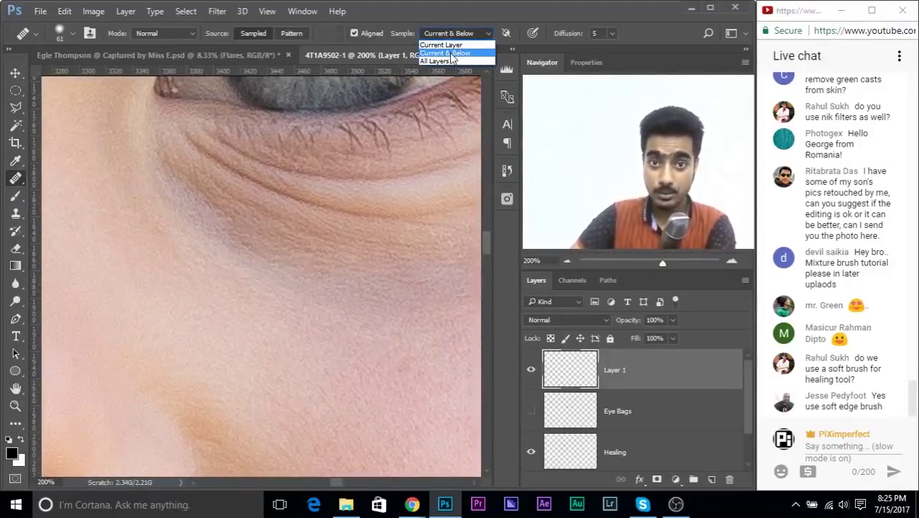
left_click(438, 61)
scroll(548, 369, "down", 1)
scroll(548, 369, "up", 1)
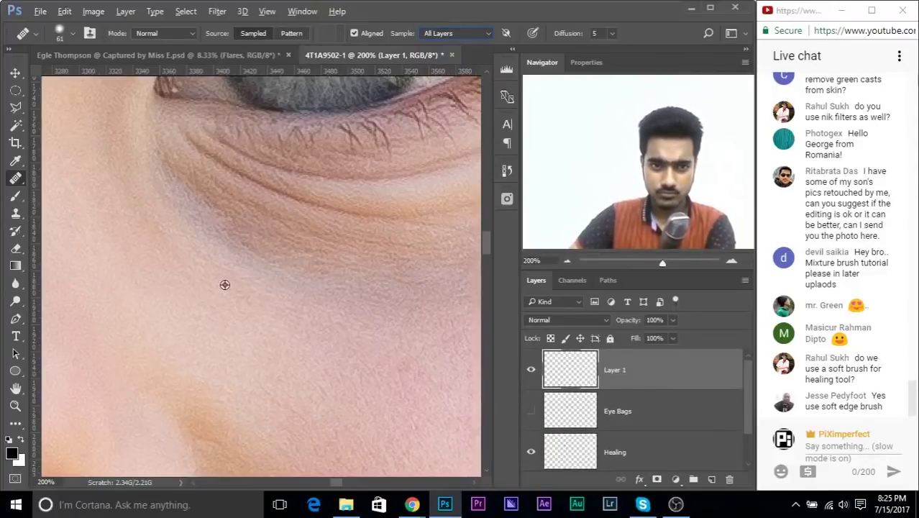
Try healing the inner part of the child's left eye bag on the new layer at brush size 61.
mouse_move(182, 210)
left_mouse_down()
mouse_move(176, 193)
mouse_move(214, 207)
left_mouse_up()
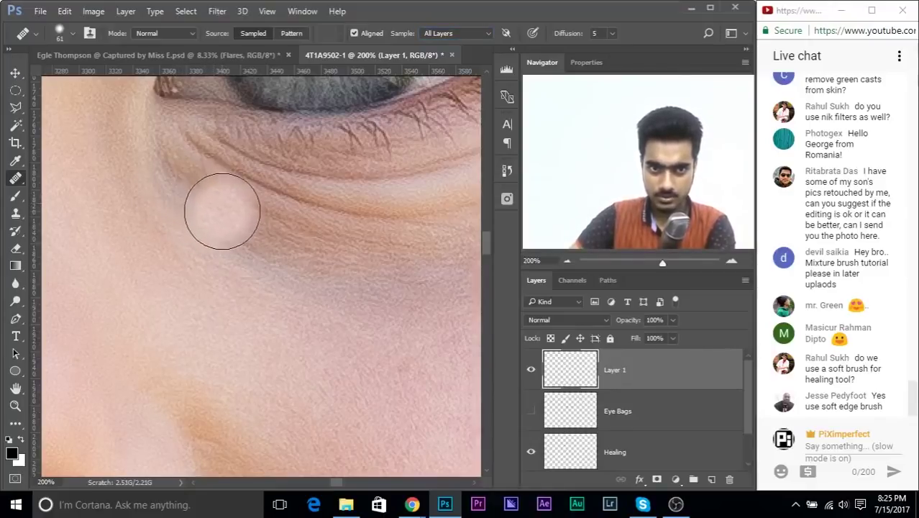
left_click_drag(206, 212, 215, 55)
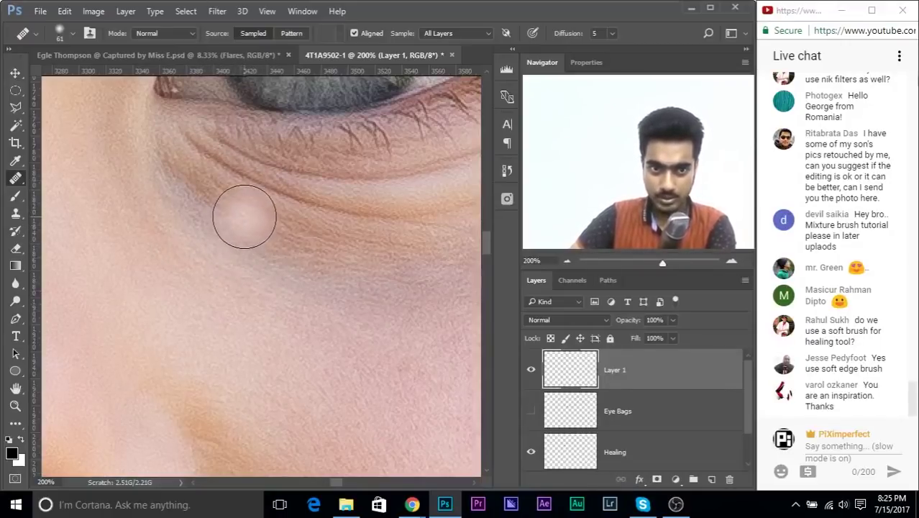
left_click(286, 188)
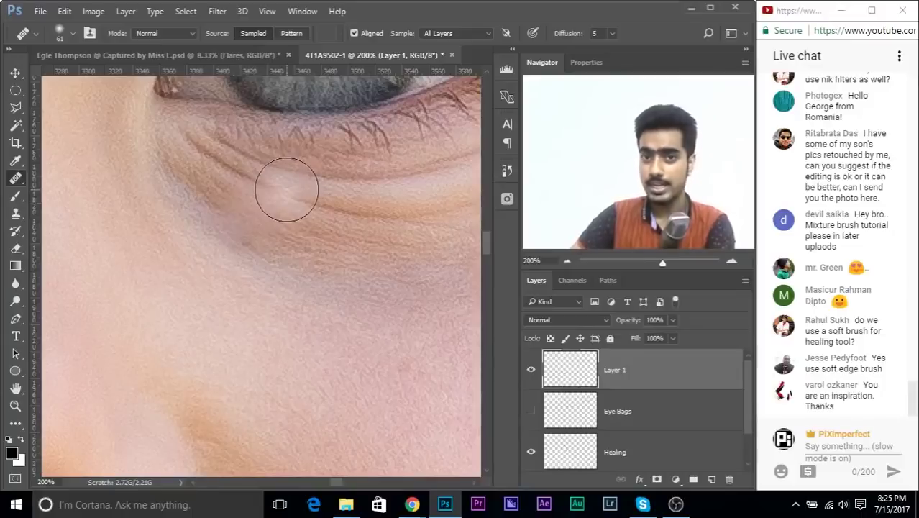
Undo the last healing stroke, show the Eye Bags layer again and delete the test layer above it.
key("ctrl+z")
left_click_drag(232, 216, 238, 222, "alt")
left_click(531, 410)
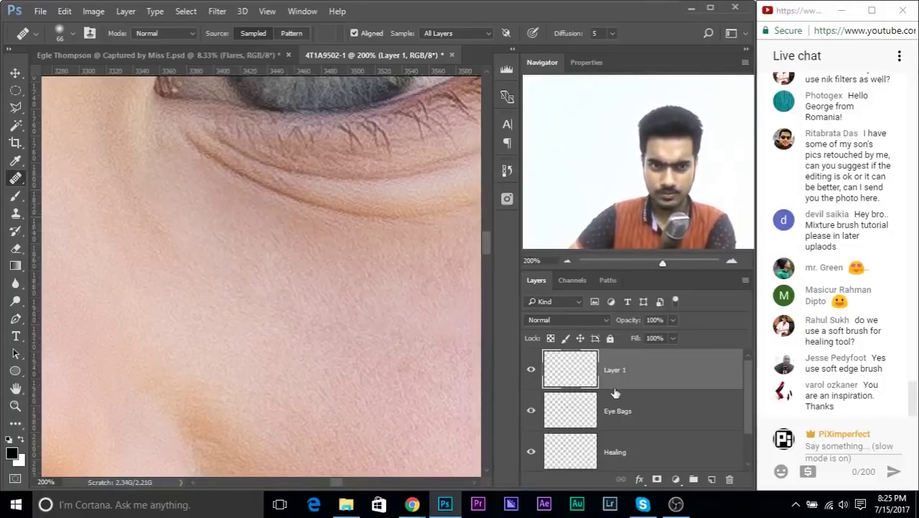
left_click_drag(659, 375, 729, 479)
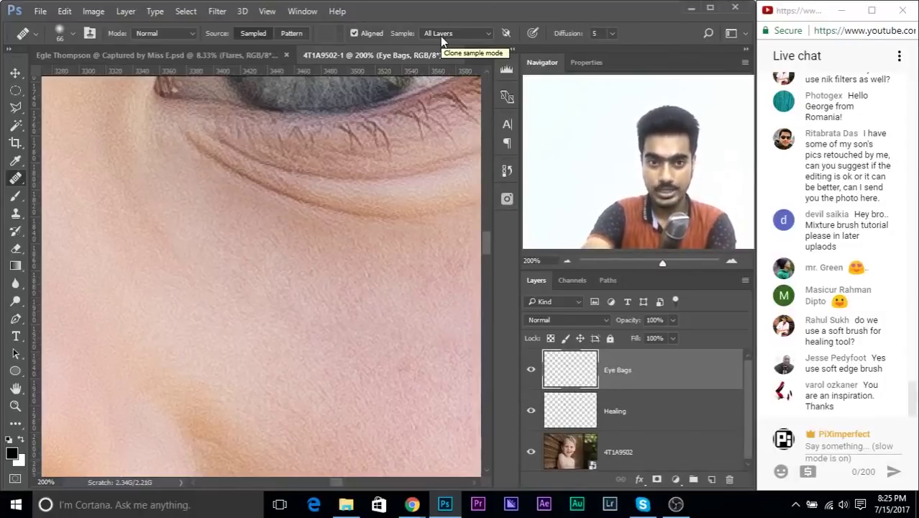
Set the Eye Bags layer's opacity to 65% and check the whole face.
key("ctrl+minus")
key("ctrl+minus")
key("ctrl+minus")
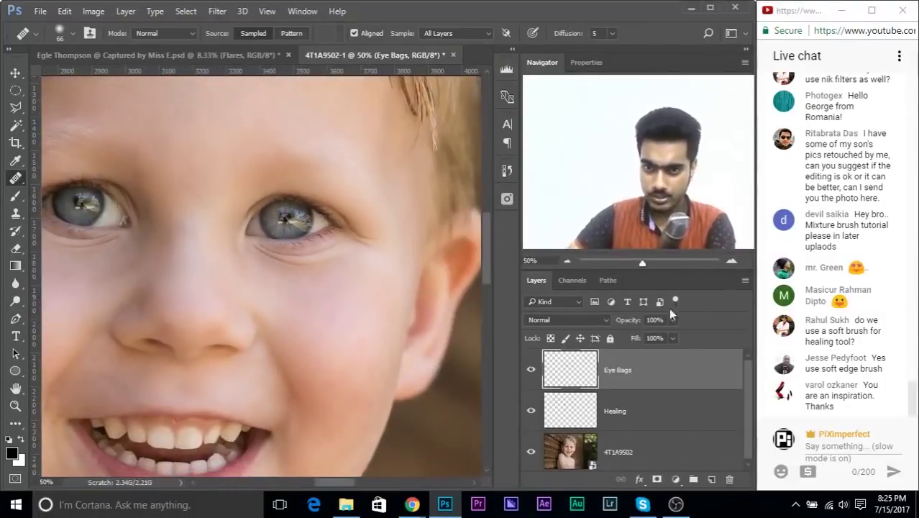
type("65")
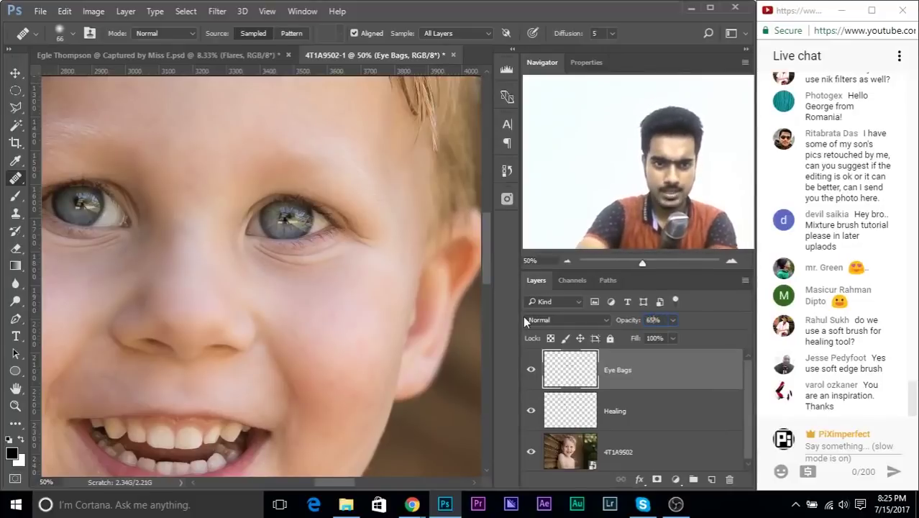
key("ctrl+minus")
key("ctrl+minus")
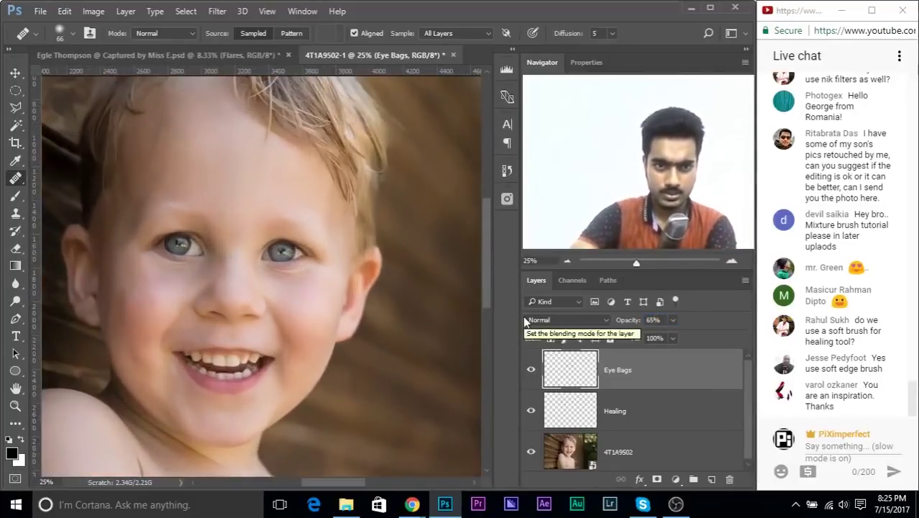
Add a new empty layer above the Eye Bags layer.
left_click_drag(317, 381, 351, 202)
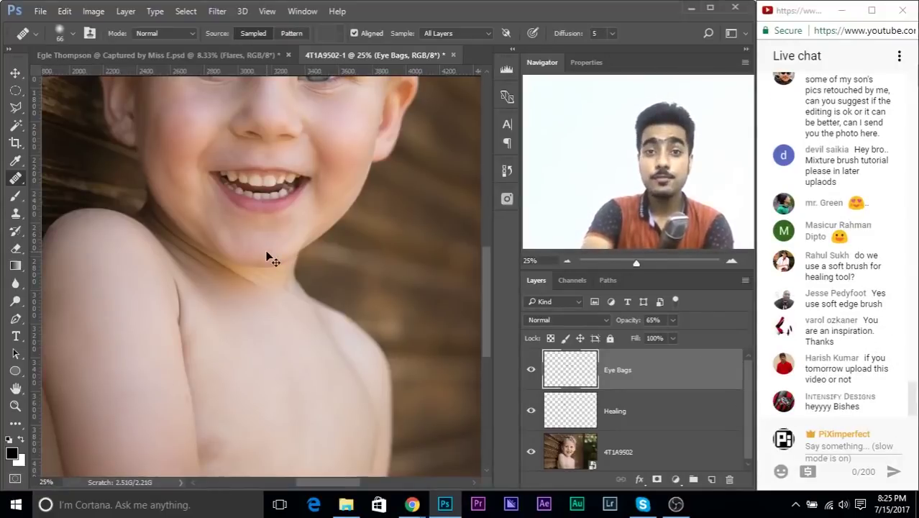
key("ctrl+minus")
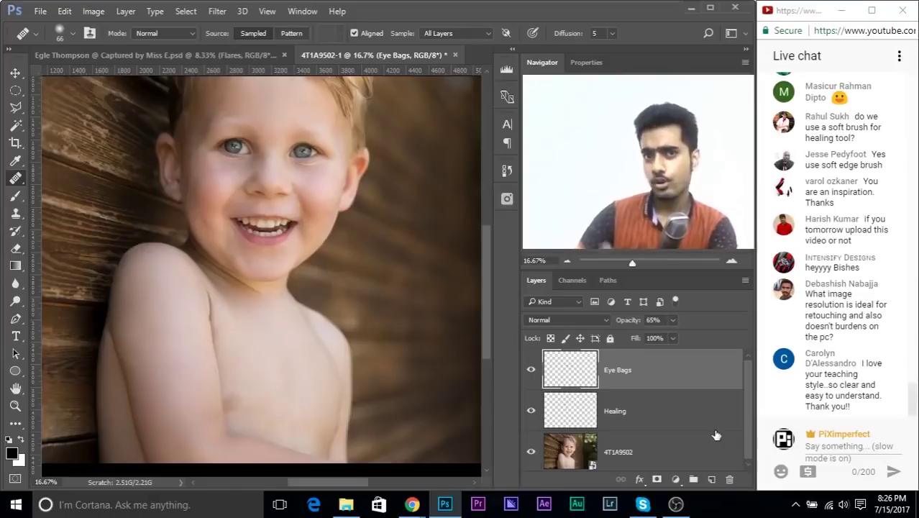
left_click(712, 479)
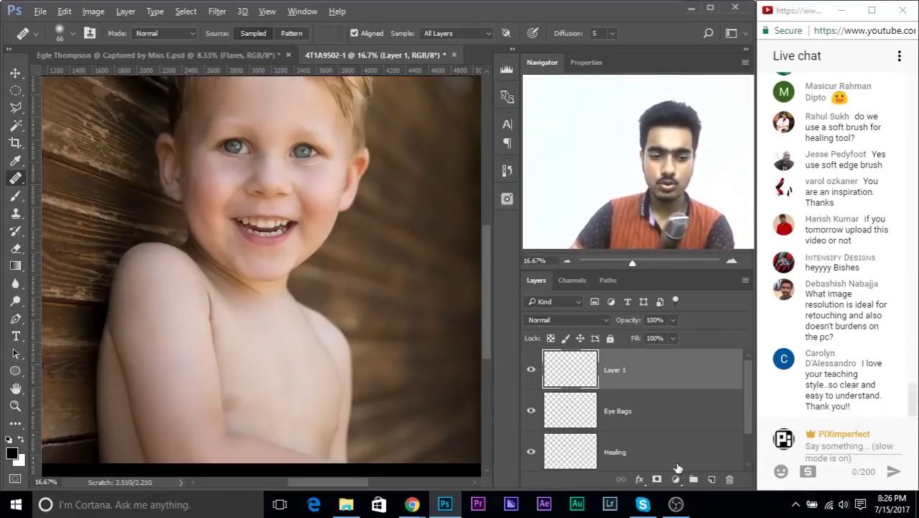
Stamp all visible layers into the new top layer and name it Color.
key("ctrl+shift+alt+e")
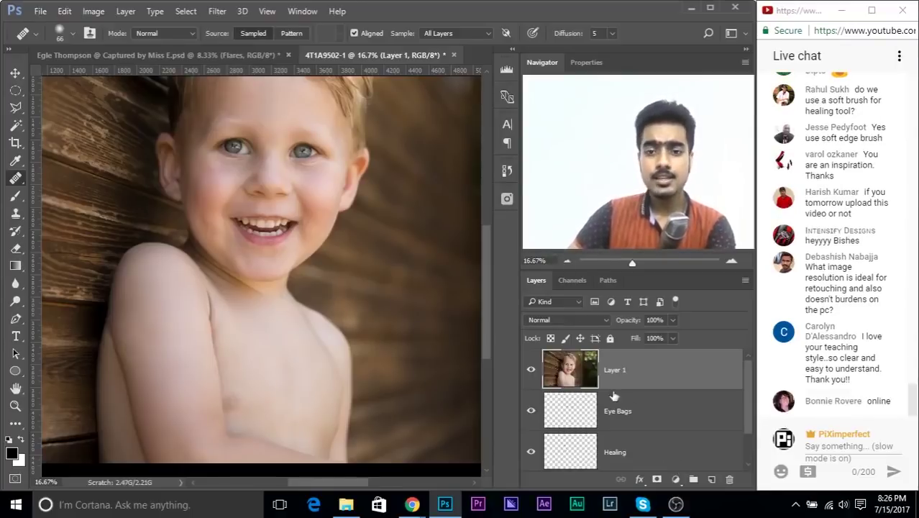
type("CC")
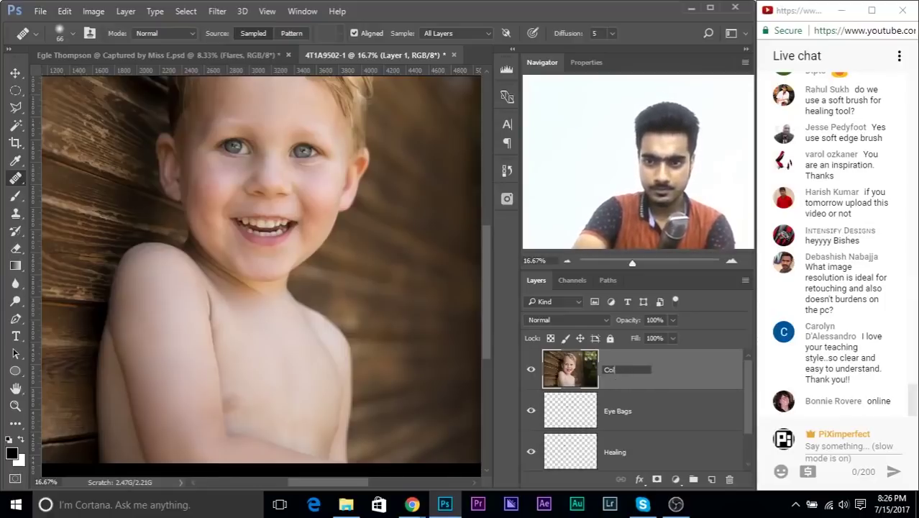
type("lor")
key("Return")
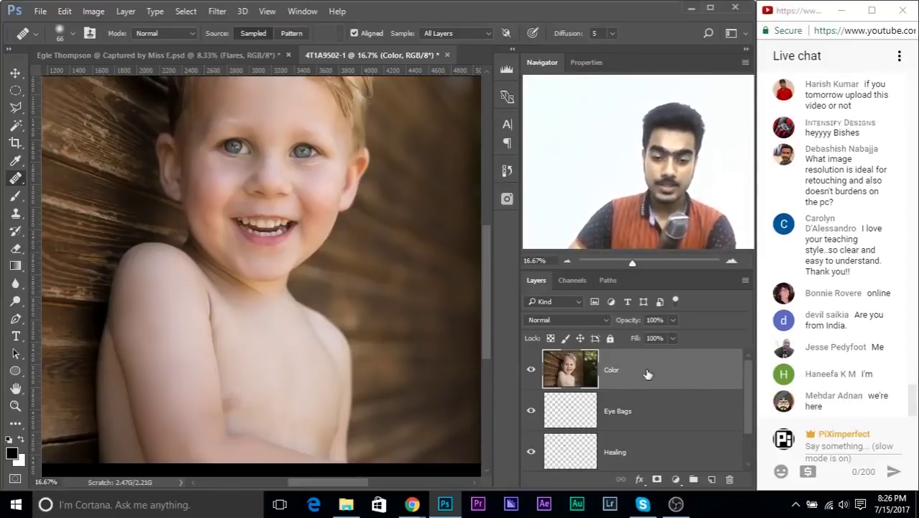
Duplicate the Color layer and name the copy Details.
key("ctrl+j")
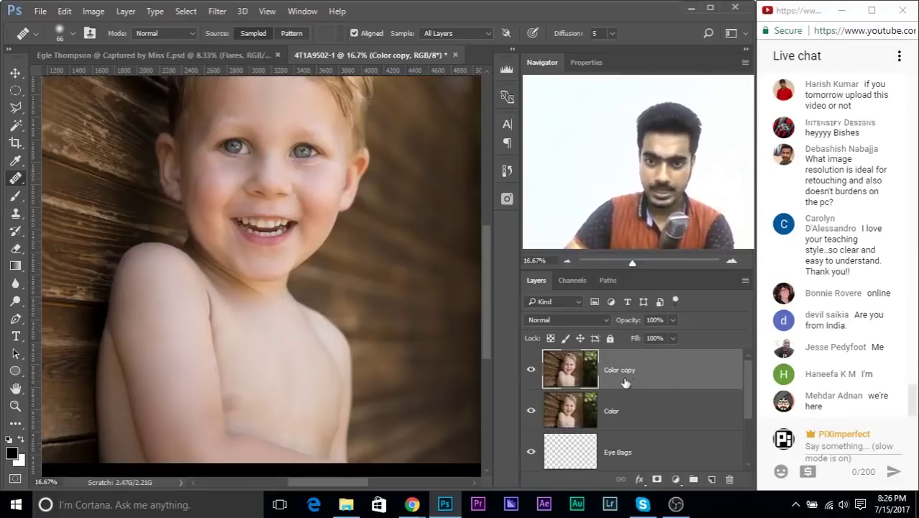
double_click(625, 373)
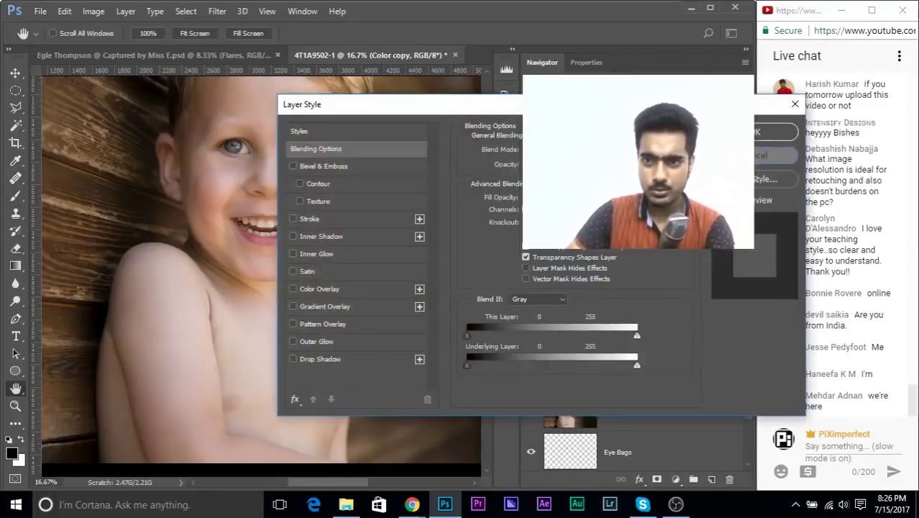
key("Escape")
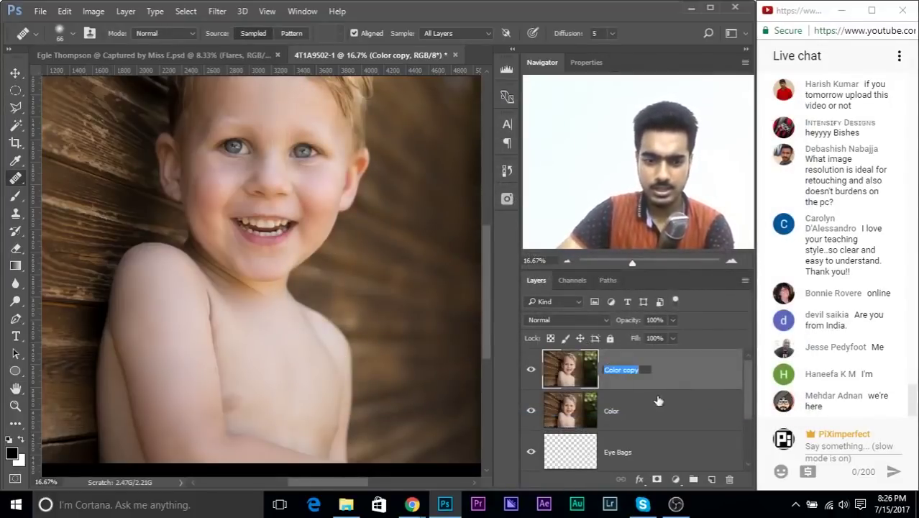
type("Details")
key("Return")
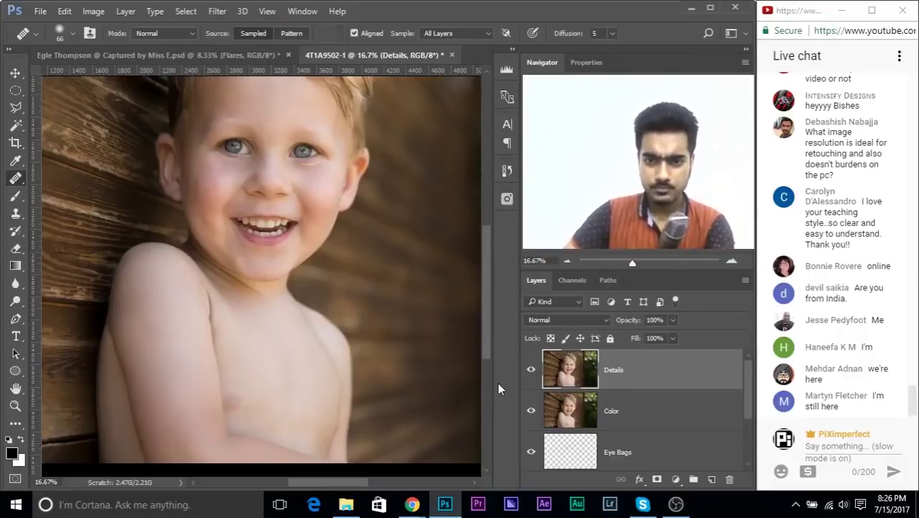
Hide the Details layer and make the Color layer active.
left_click(530, 371)
left_click(613, 408)
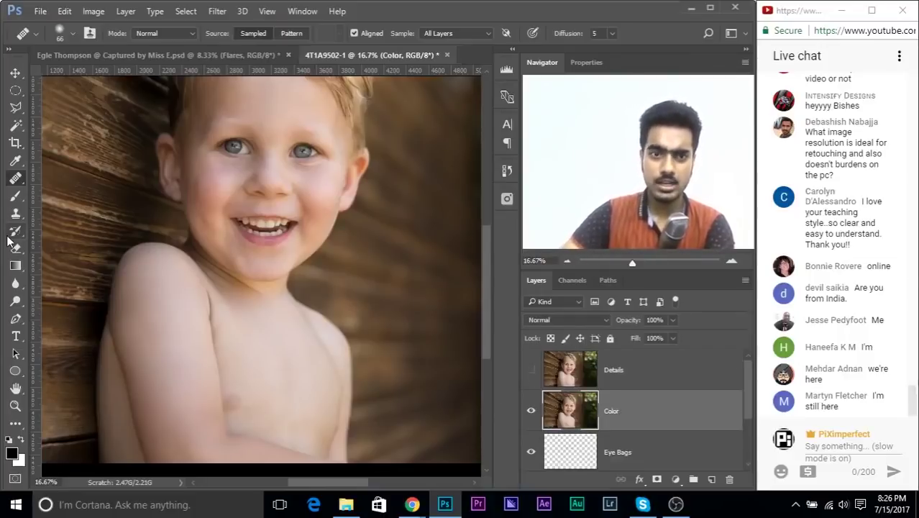
key("ctrl+plus")
key("ctrl+plus")
key("ctrl+plus")
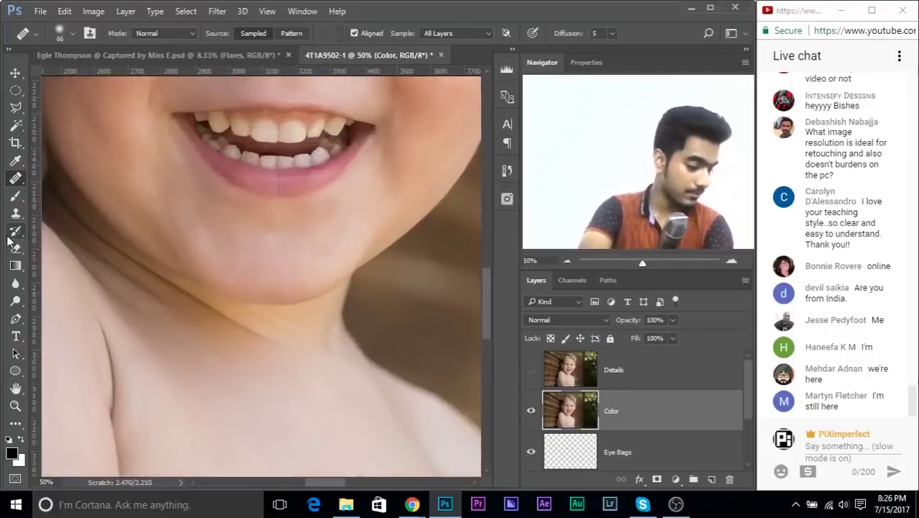
left_click_drag(211, 173, 328, 402)
left_click_drag(334, 302, 286, 349)
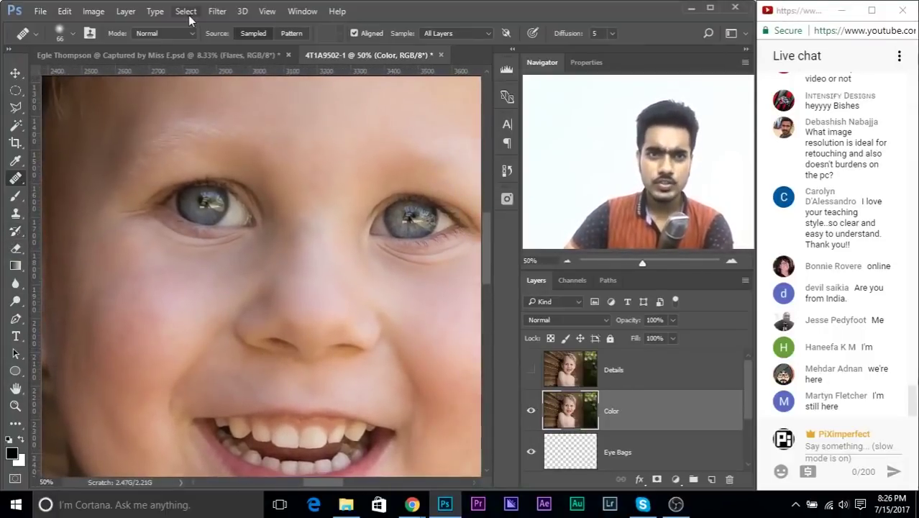
Start a Gaussian Blur on the Color layer and preview the face at a 1.0-pixel radius.
left_click(218, 12)
mouse_move(269, 160)
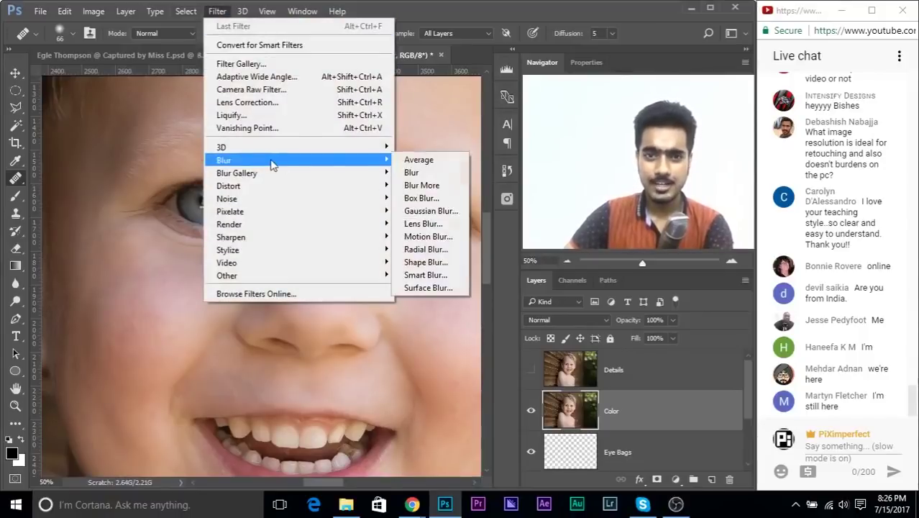
left_click(431, 211)
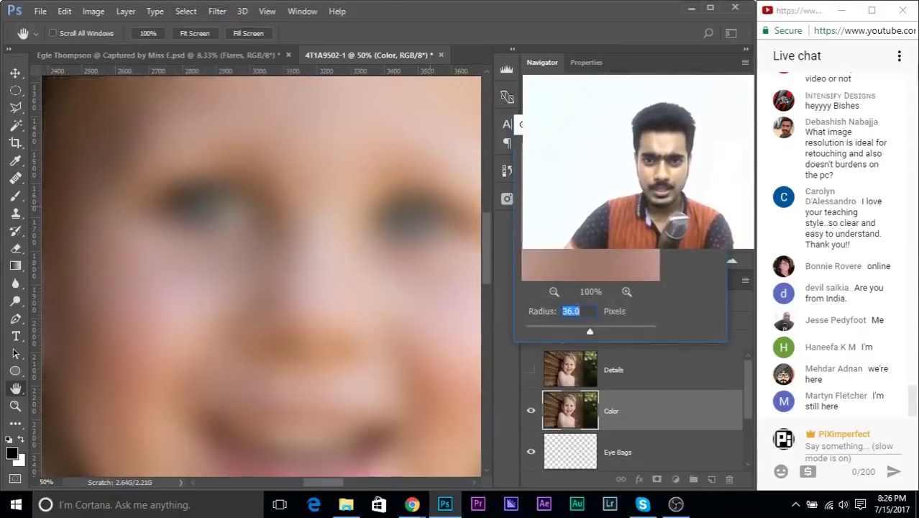
left_click_drag(415, 339, 397, 337)
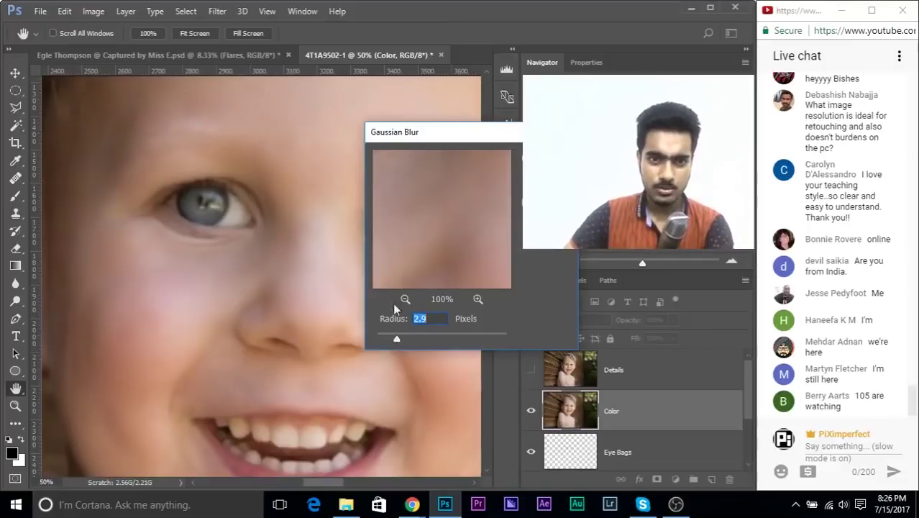
left_click_drag(414, 144, 434, 185)
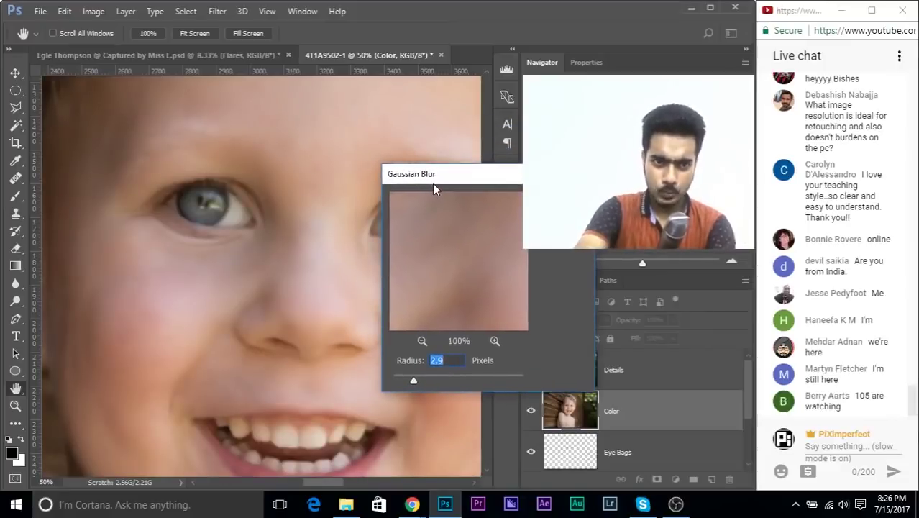
mouse_move(414, 380)
left_mouse_down()
mouse_move(388, 376)
mouse_move(399, 379)
left_mouse_up()
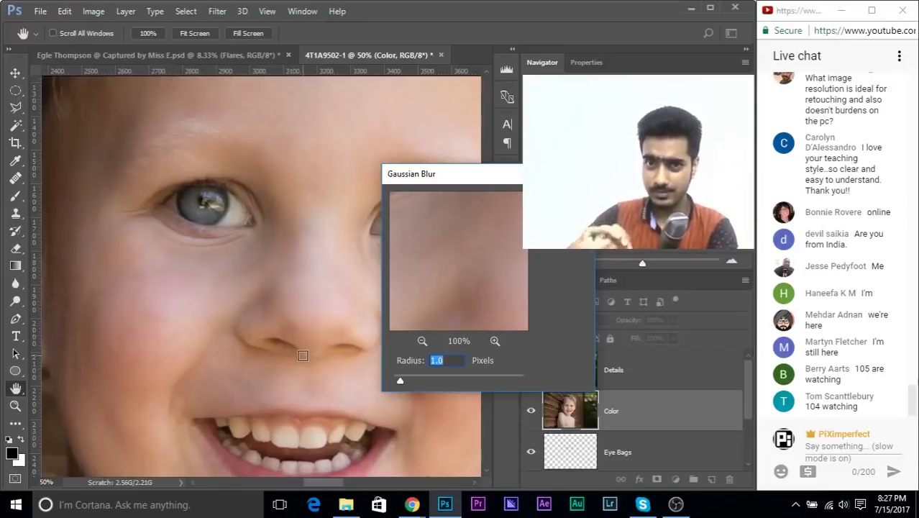
Set the blur radius to 2.8 pixels while checking the forehead and eye area, and apply the blur.
key("ctrl+plus")
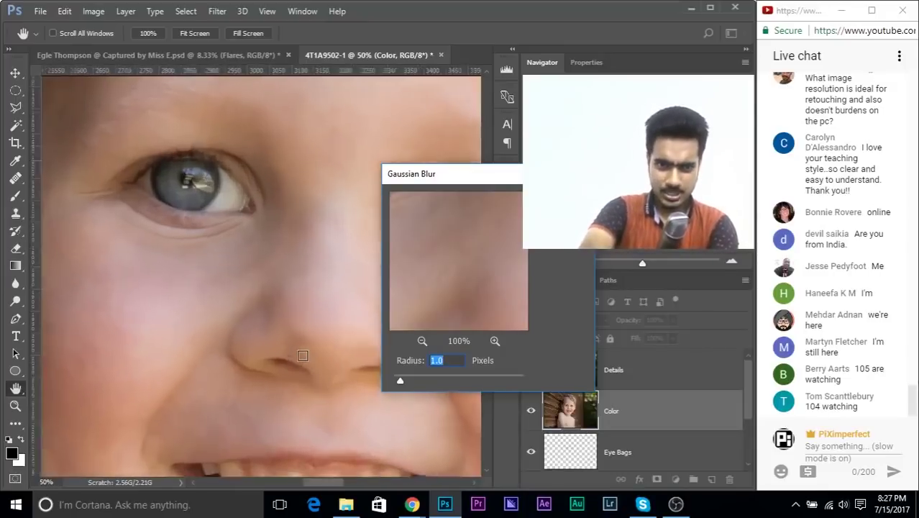
left_click_drag(265, 236, 231, 512)
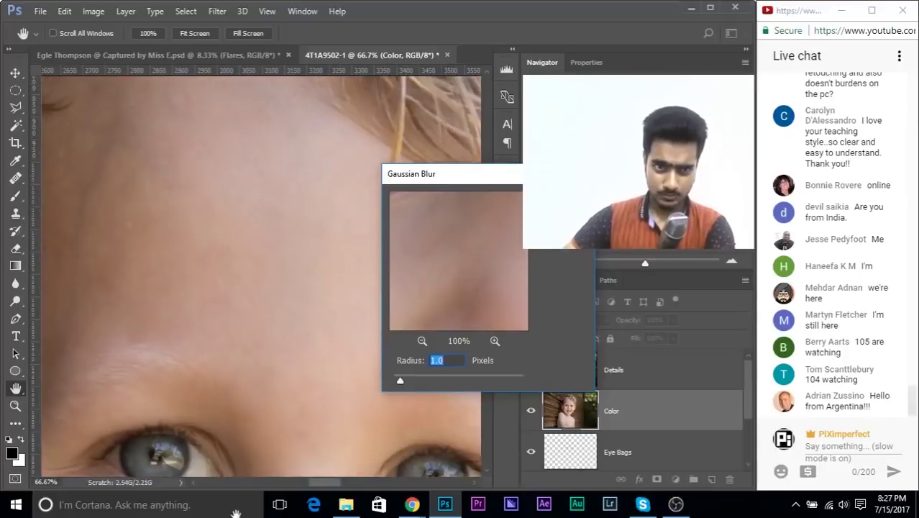
left_click_drag(399, 381, 413, 379)
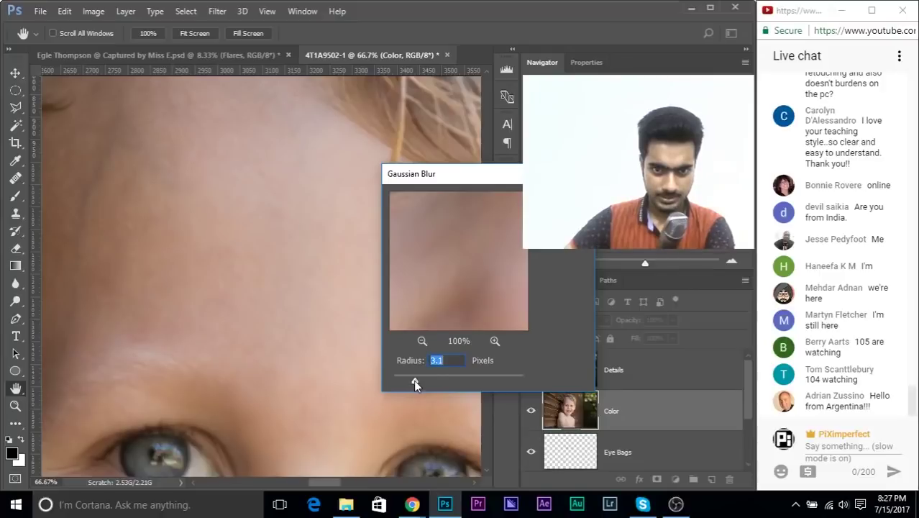
left_click_drag(414, 386, 413, 382)
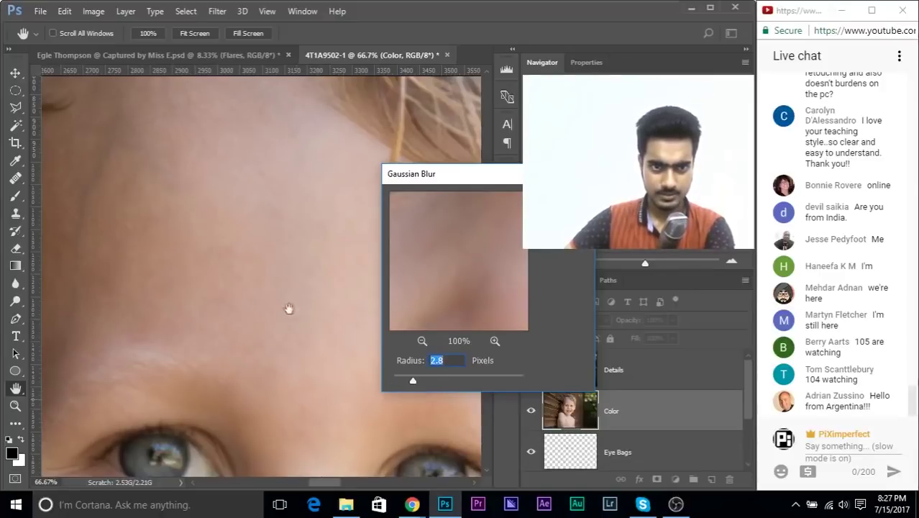
left_click_drag(291, 377, 340, 119)
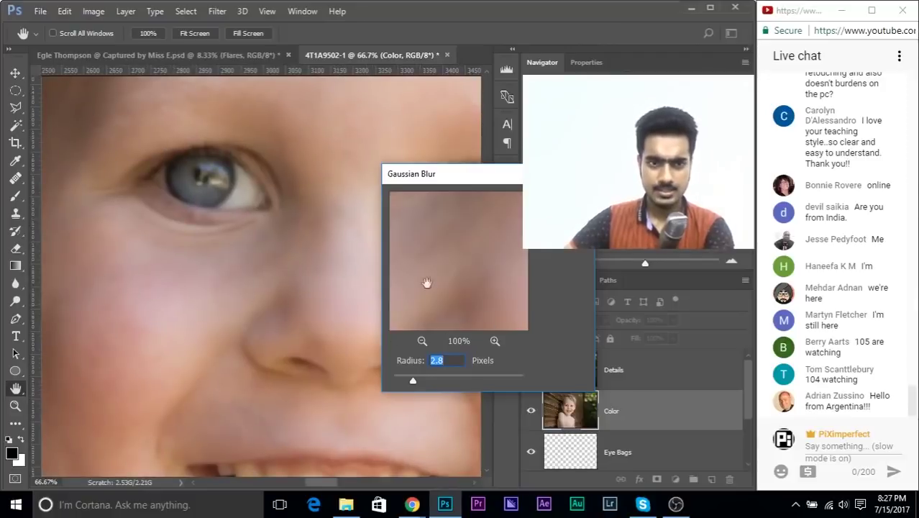
key("Return")
key("j")
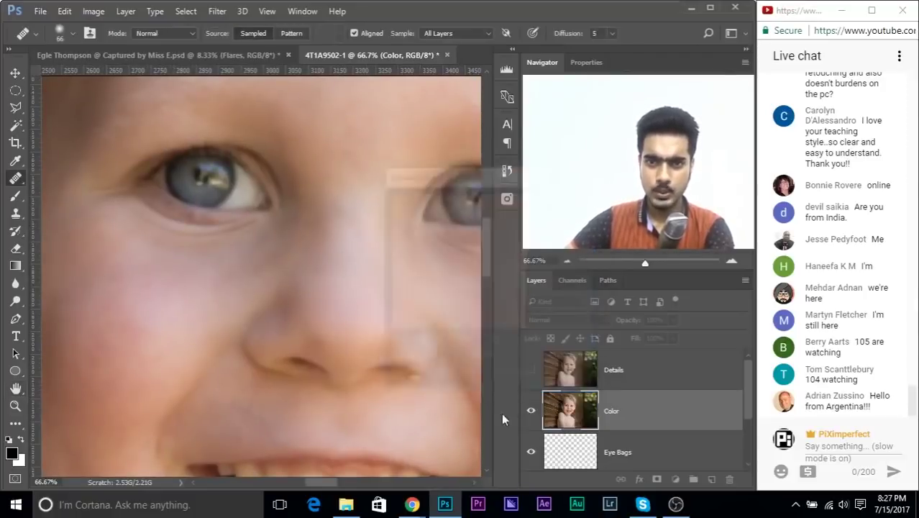
Show and select the Details layer, and start Apply Image on it with the Color layer as source.
left_click(531, 370)
left_click(642, 373)
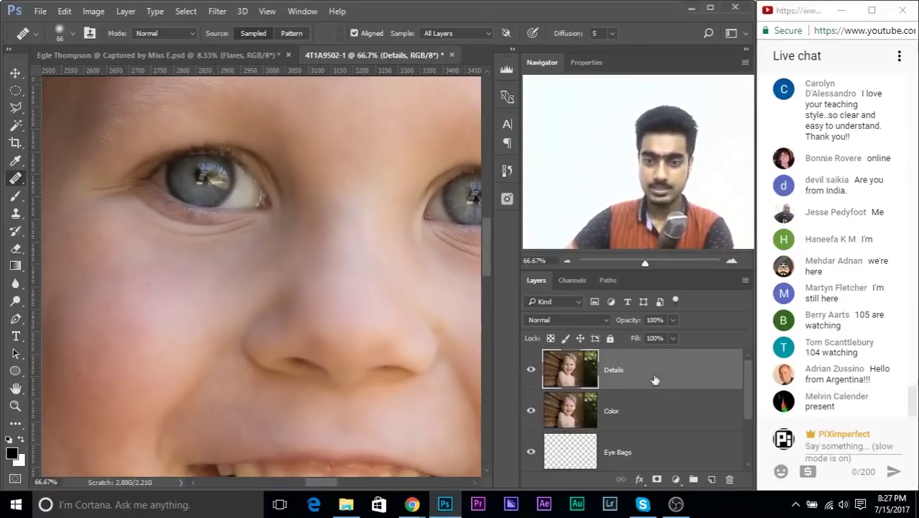
left_click(93, 12)
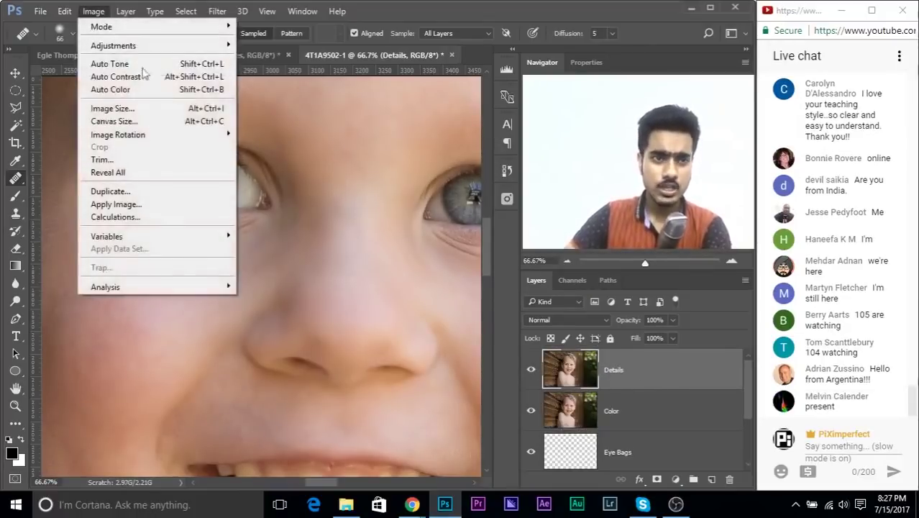
left_click(152, 205)
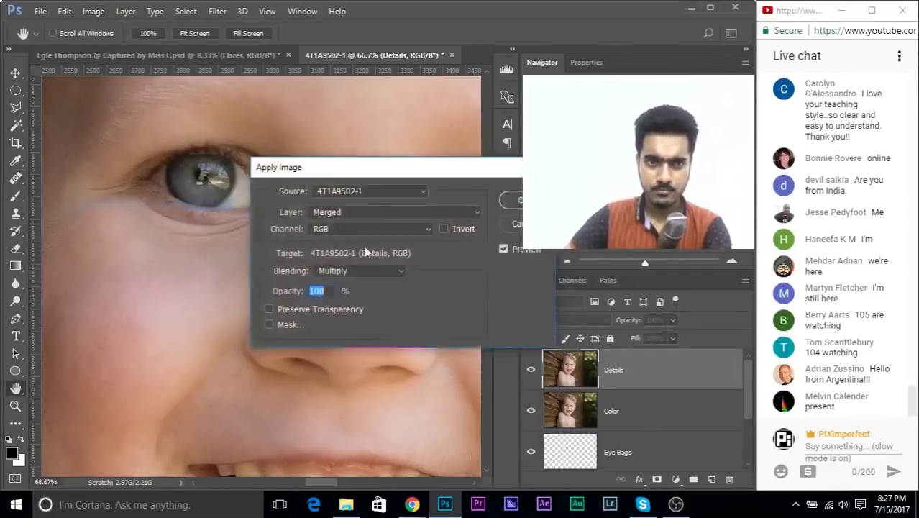
left_click_drag(363, 170, 240, 156)
left_click(207, 197)
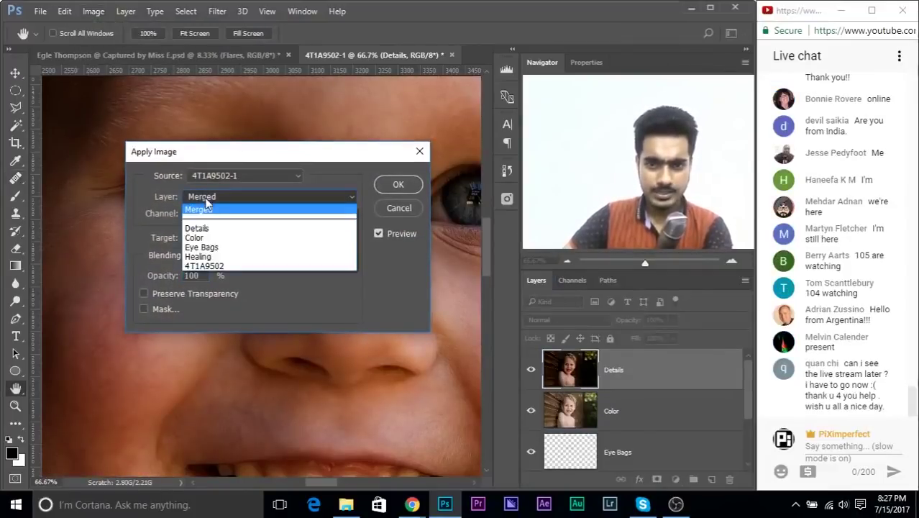
left_click(223, 237)
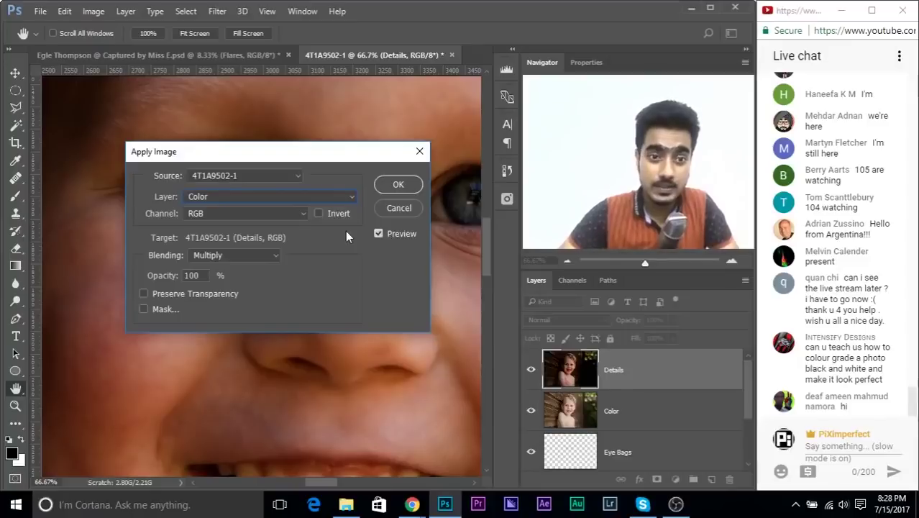
Apply the image with Subtract blending, scale 2 and offset 128, and set the Details layer's blend mode to Linear Light.
left_click(257, 256)
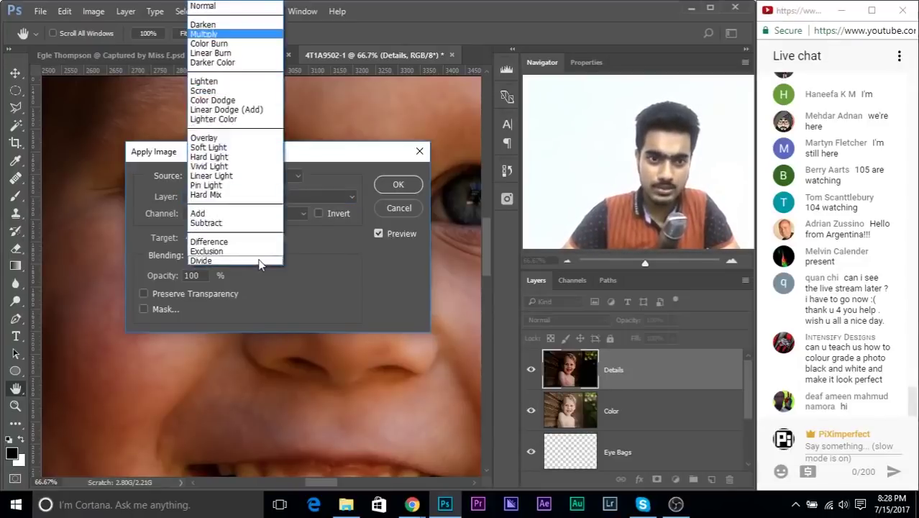
left_click(243, 223)
double_click(314, 275)
type("2")
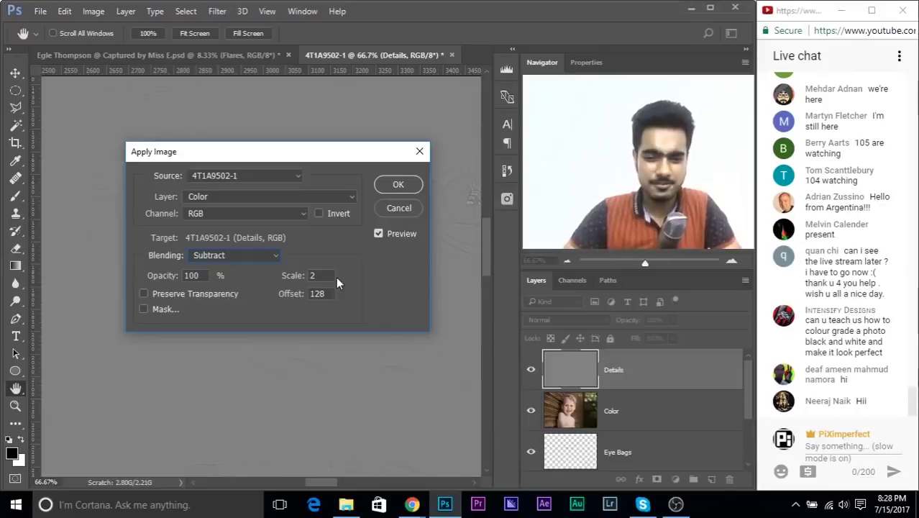
left_click_drag(263, 160, 248, 160)
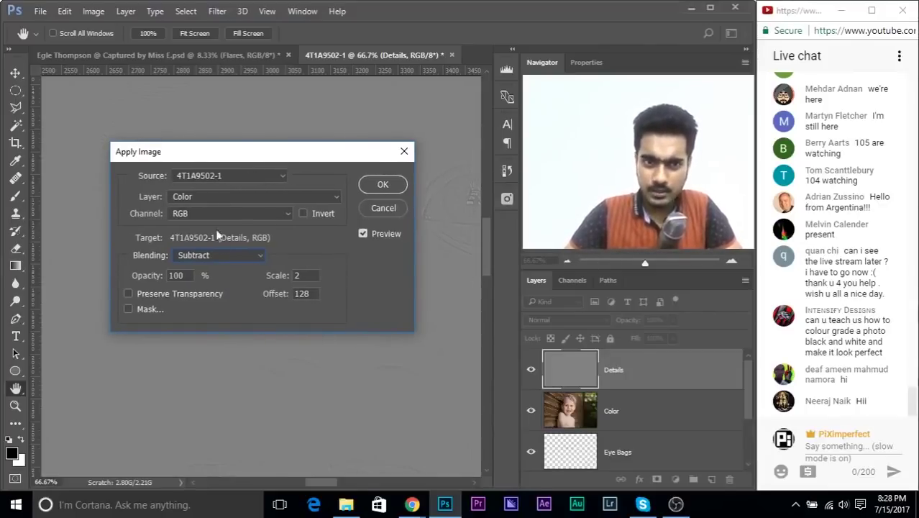
left_click(392, 187)
key("j")
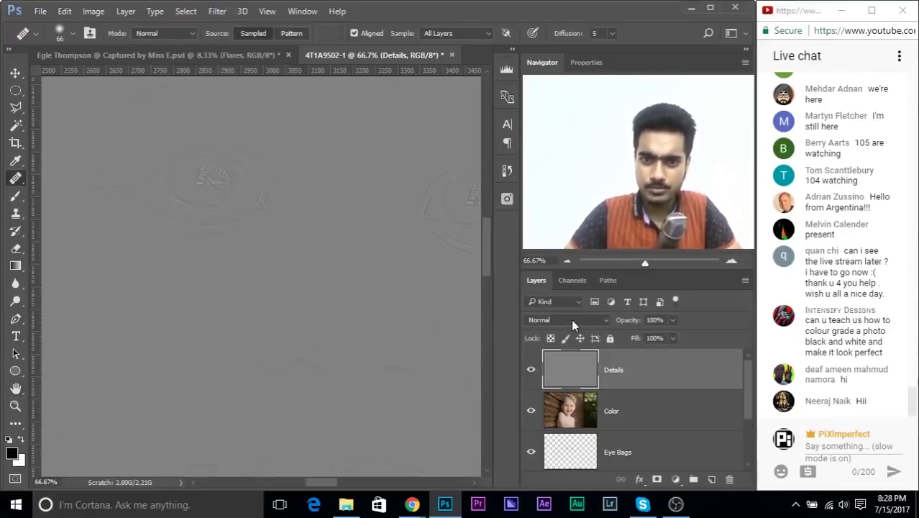
left_click(571, 318)
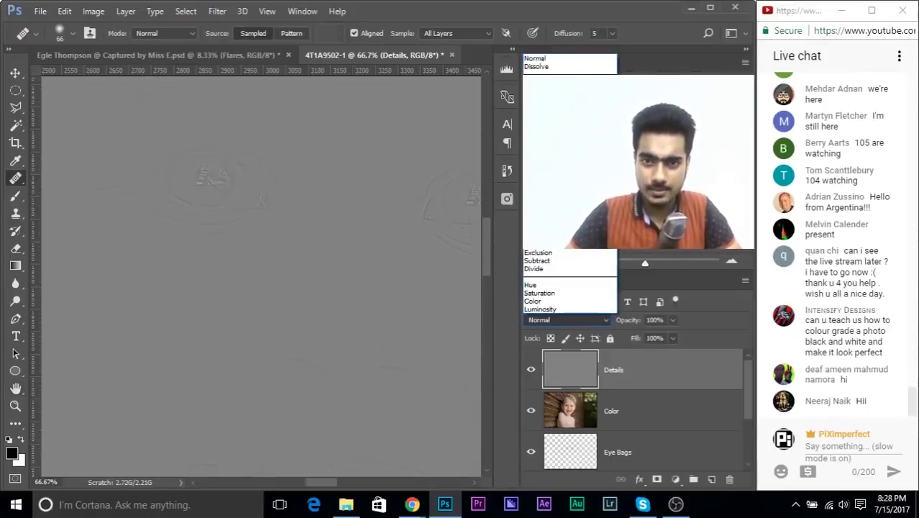
left_click(547, 212)
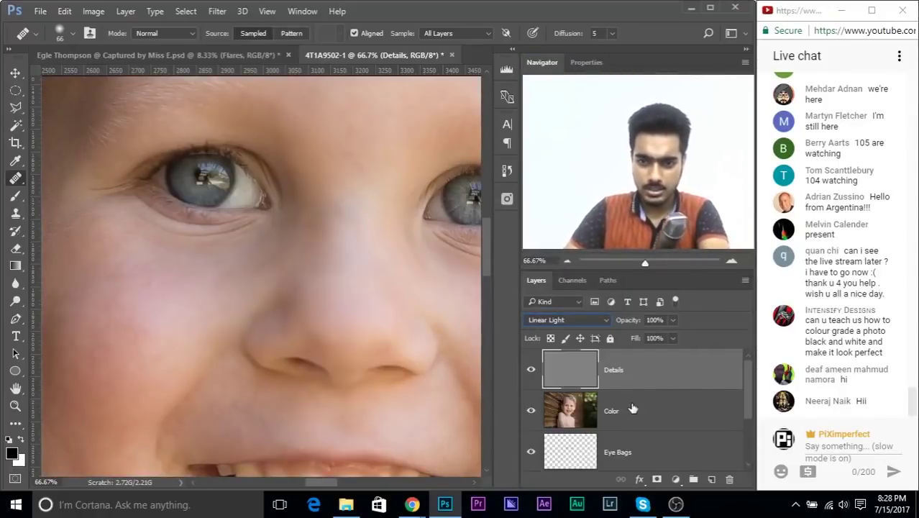
Group the Details and Color layers and name the group Frequency Separation.
left_click(628, 410, "shift")
left_click(611, 374, "ctrl")
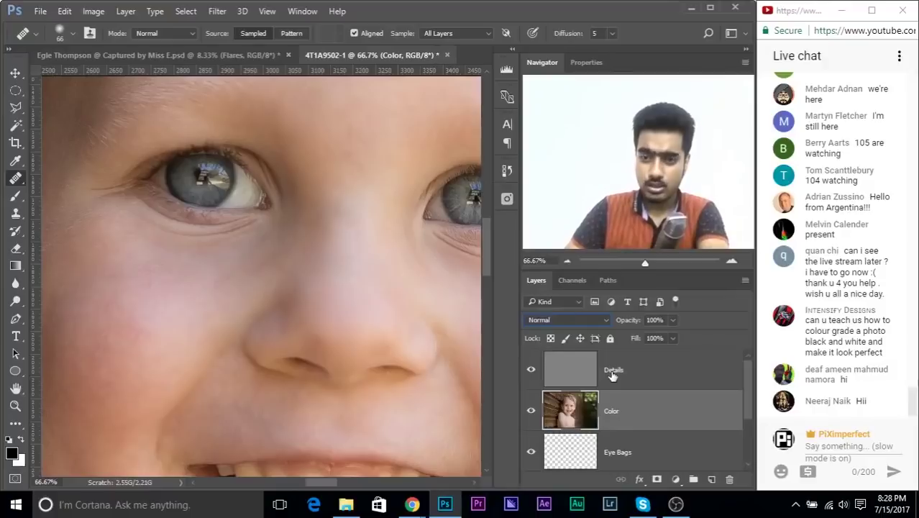
left_click(623, 374)
left_click(629, 405, "shift")
key("ctrl+g")
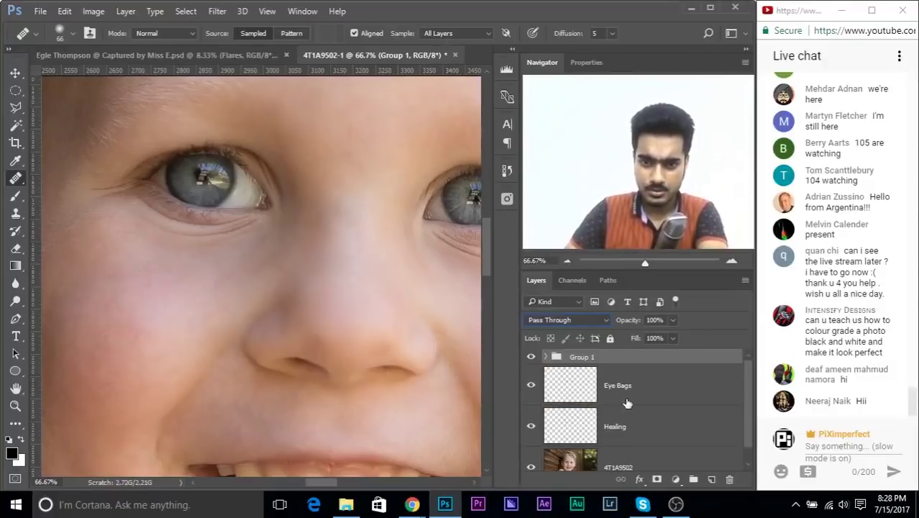
double_click(573, 357)
type("Fre")
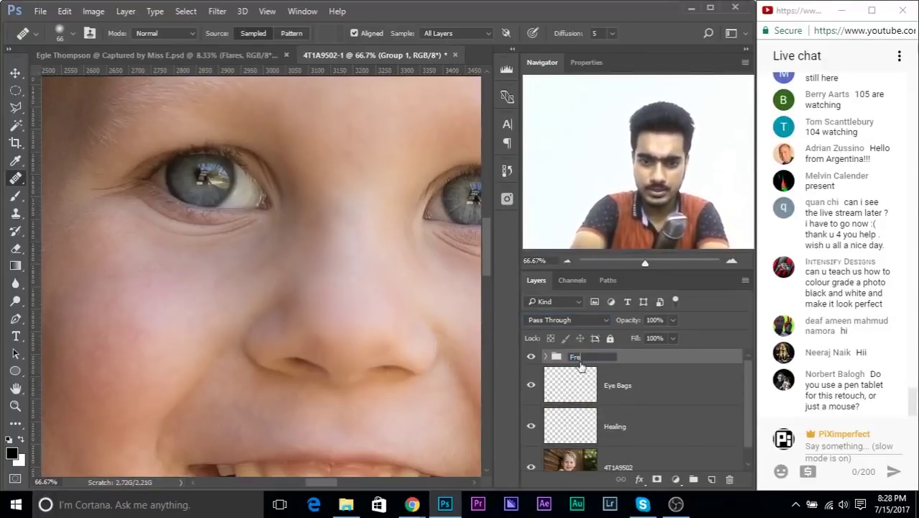
type("quenc")
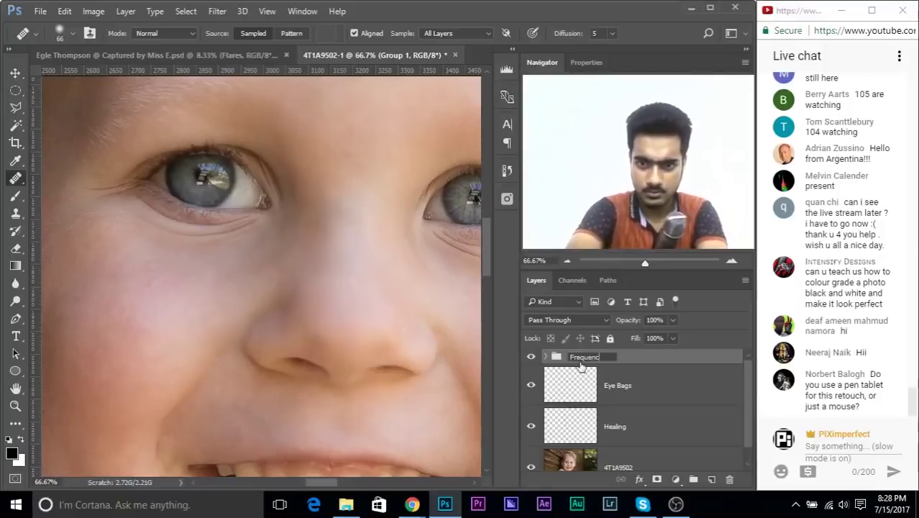
type("y Separ")
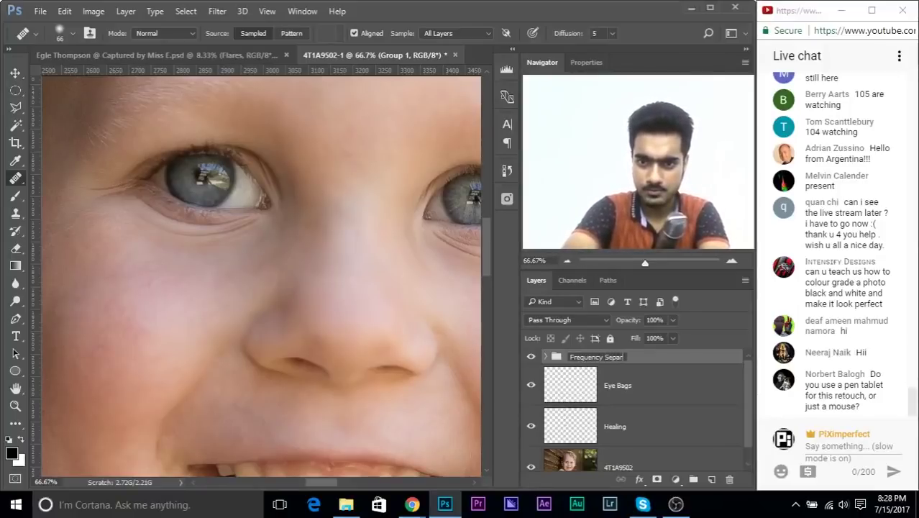
type("ation")
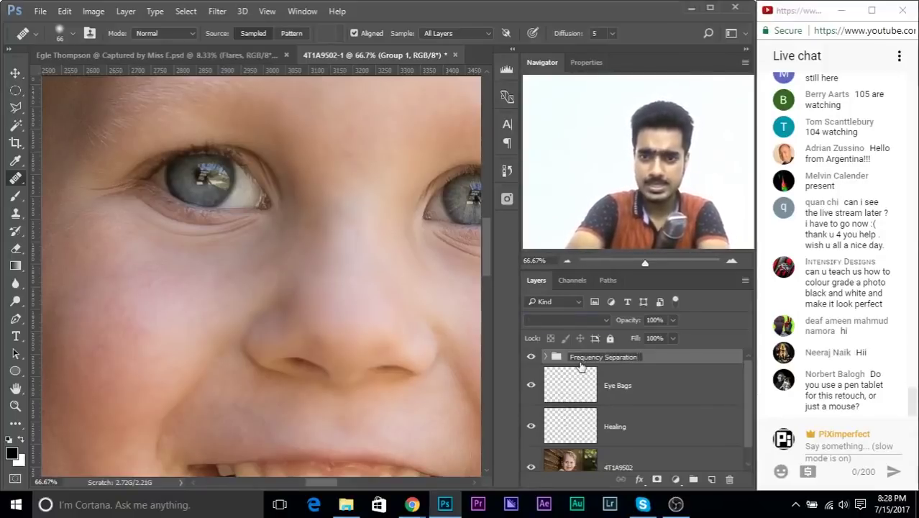
key("Return")
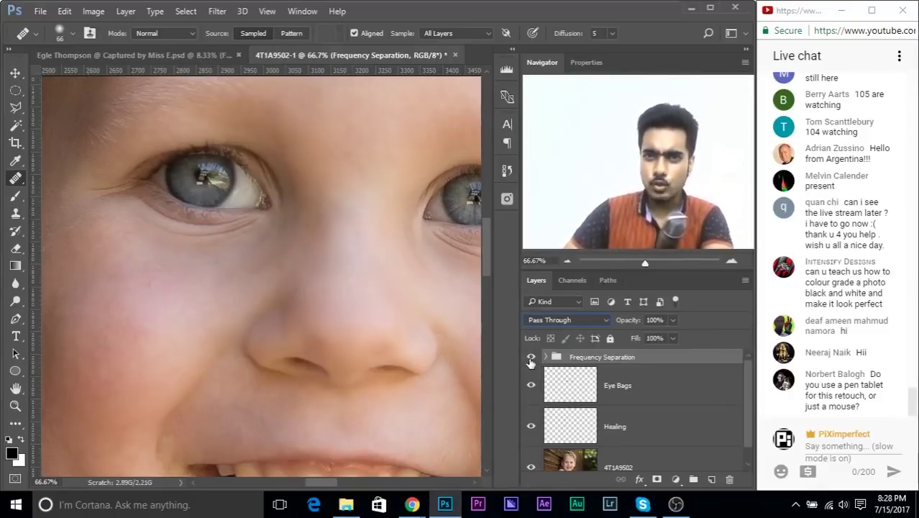
Group the Eye Bags, Healing and 4T1A9502 layers and name the group Background.
left_click(658, 386)
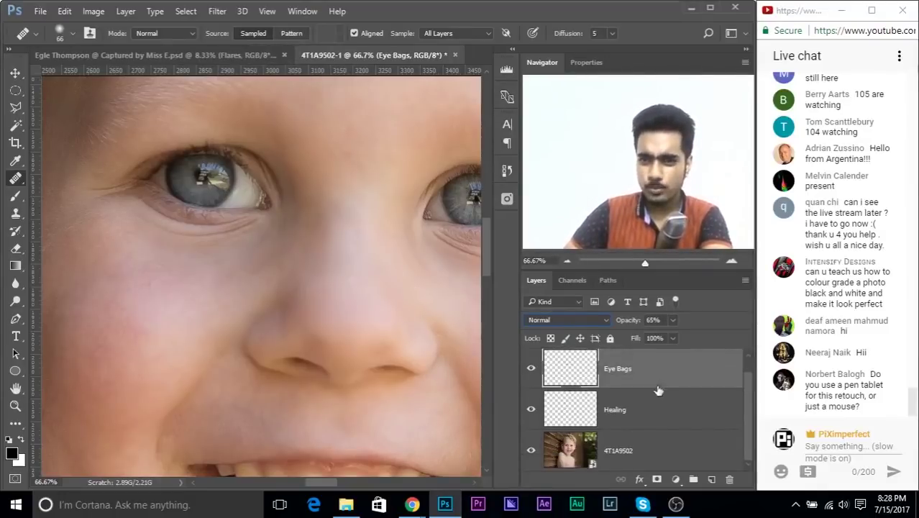
left_click(640, 453, "shift")
key("ctrl+g")
double_click(583, 376)
type("Back")
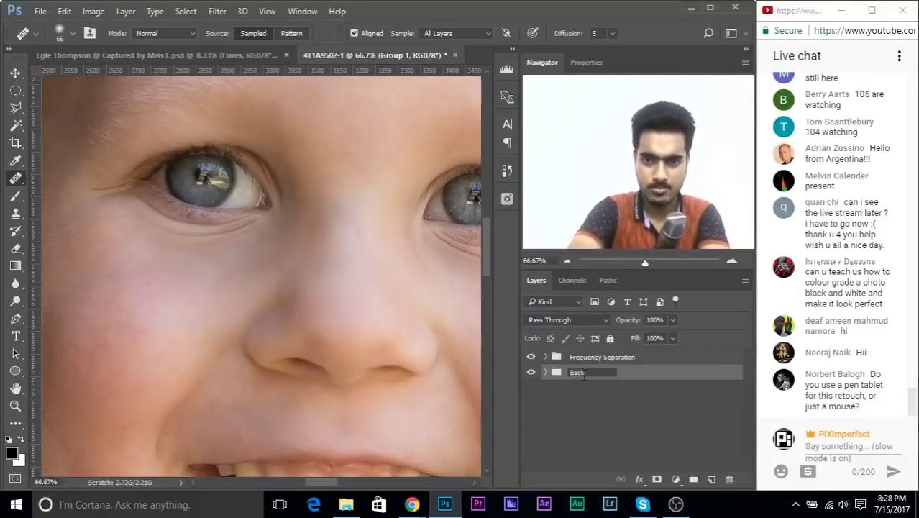
type("ground")
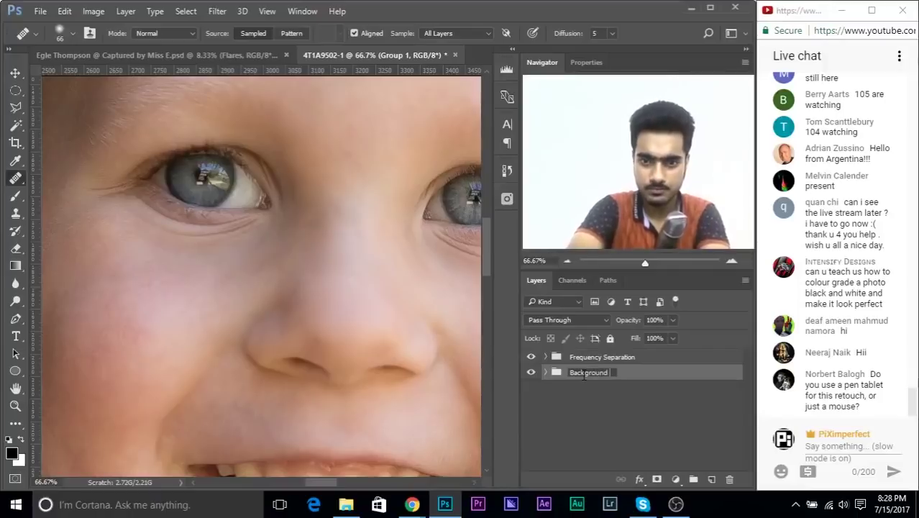
key("Return")
Compare the face with the Frequency Separation group hidden and shown, and check its Details and Color layers with the Background group hidden.
left_click(560, 356)
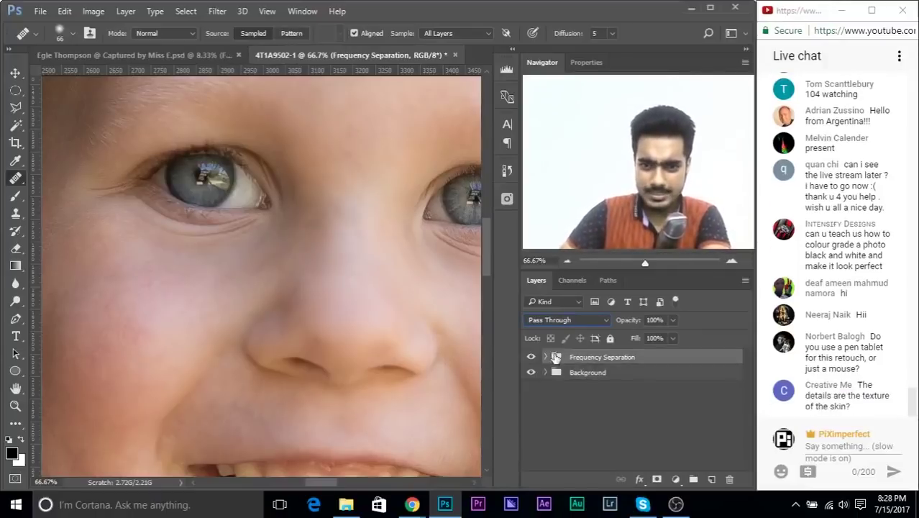
left_click(530, 357)
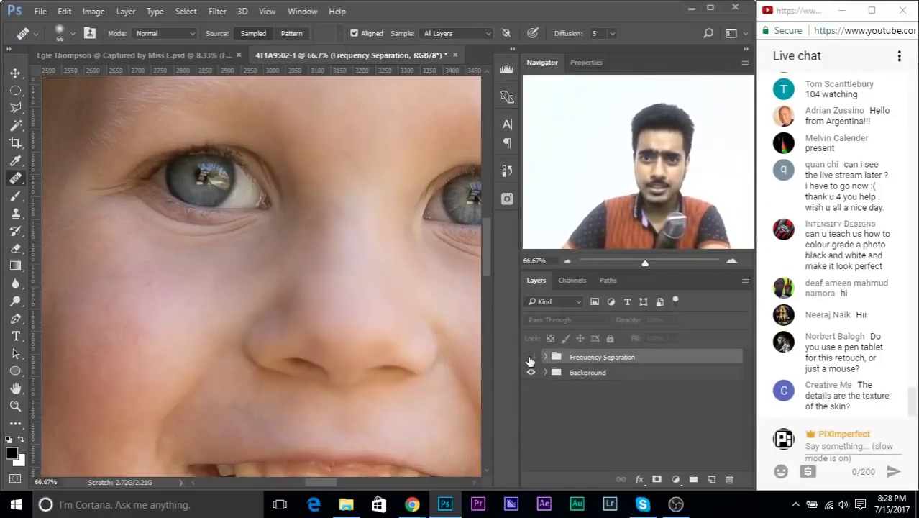
left_click(531, 357)
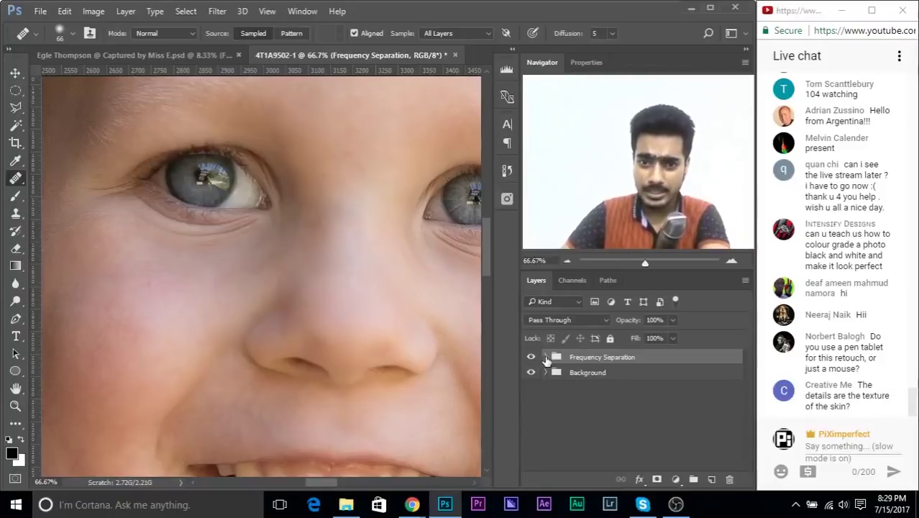
left_click(545, 358)
left_click(531, 454)
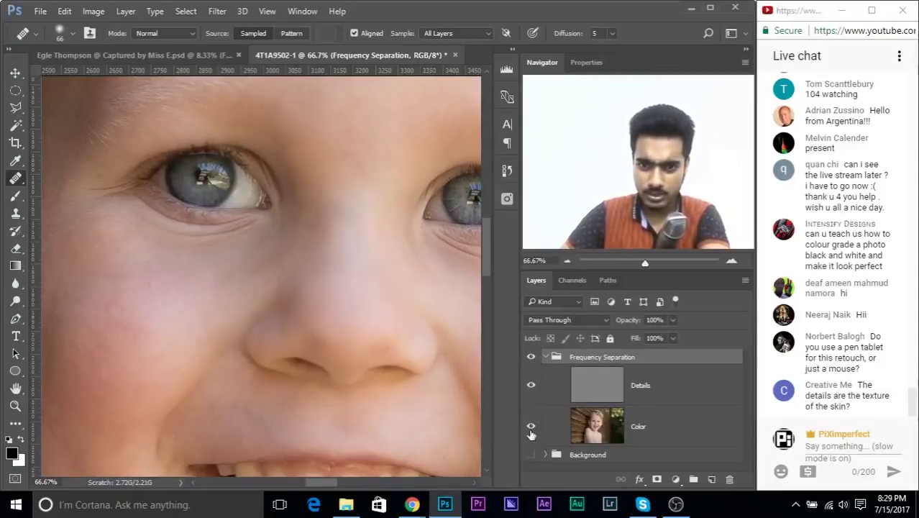
left_click(529, 403)
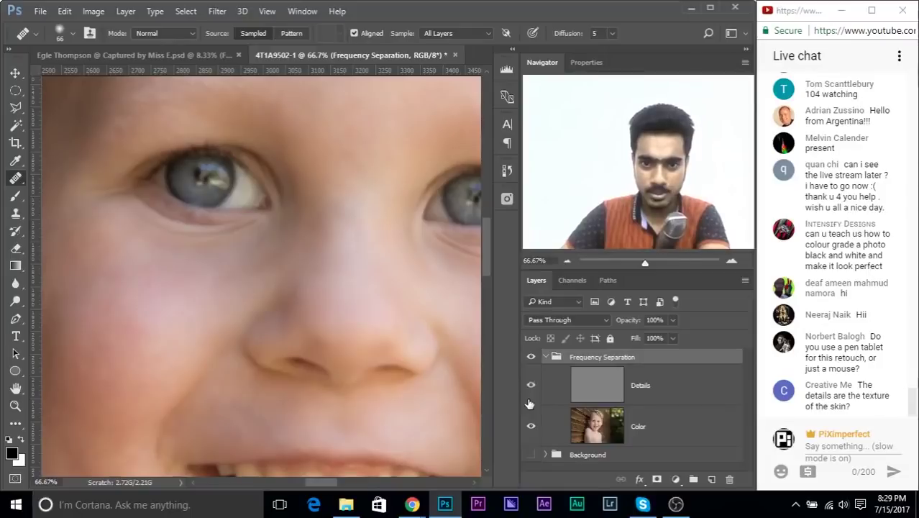
left_click(531, 424)
left_click(531, 425)
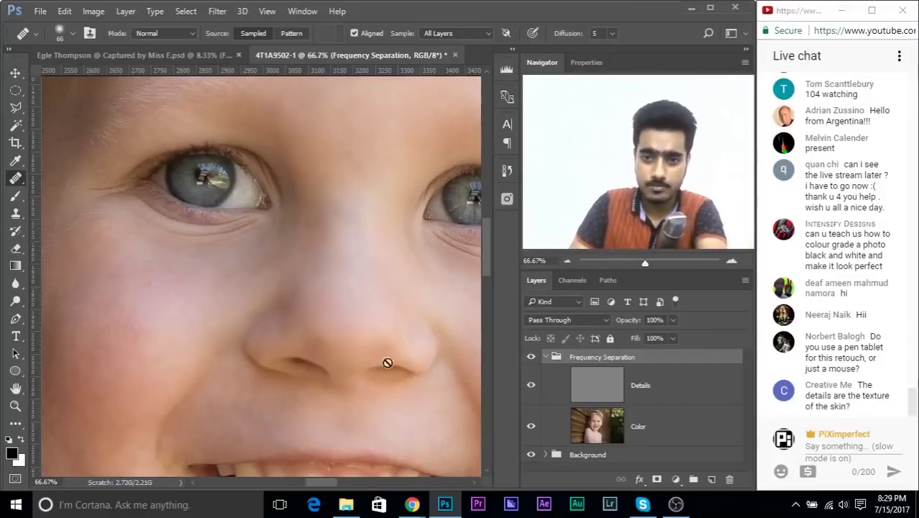
Select the Color layer in the Frequency Separation group and read back through the recent live chat messages.
left_click(638, 427)
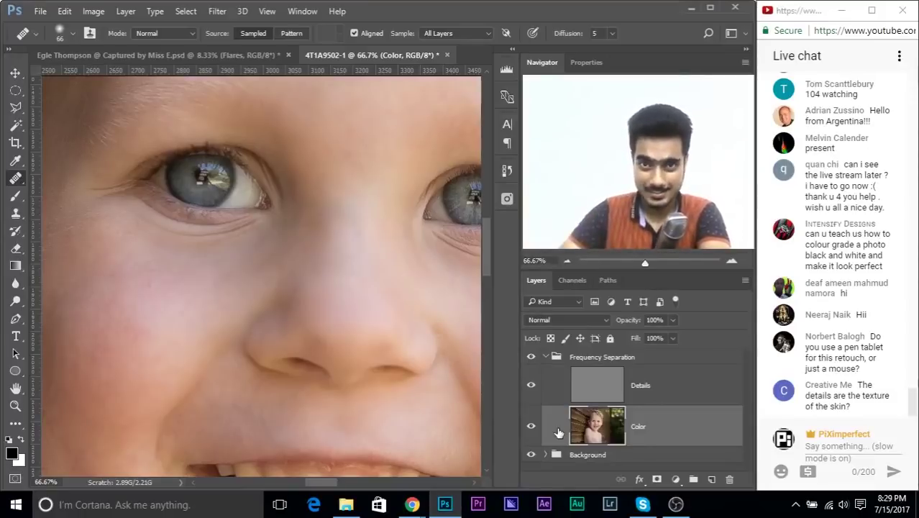
left_click(654, 393)
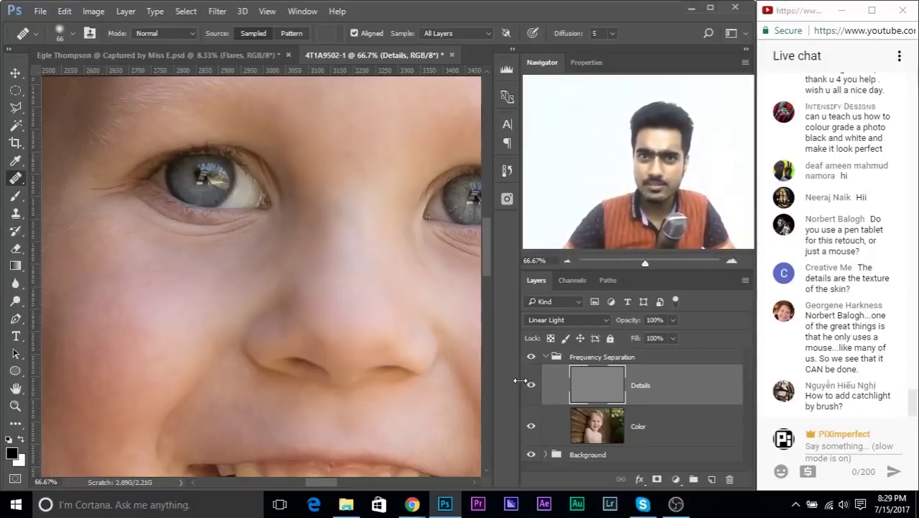
left_click(672, 429)
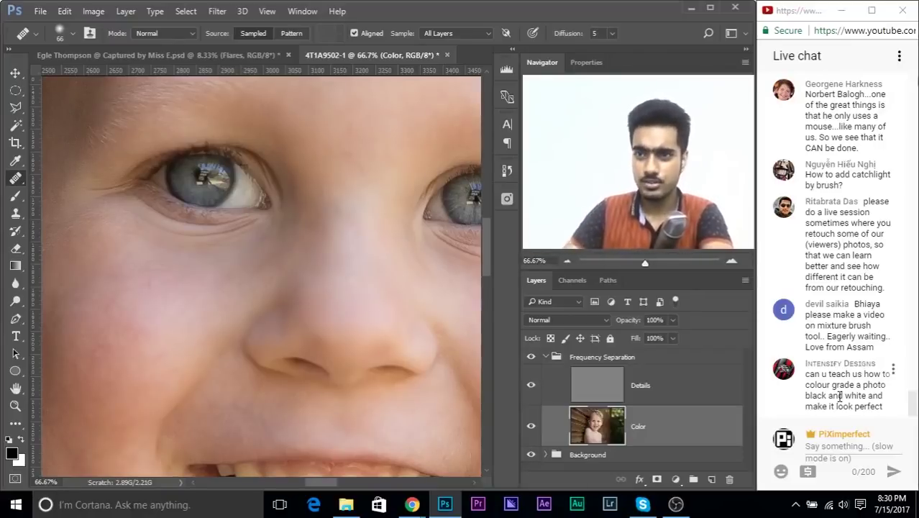
scroll(861, 204, "up", 2)
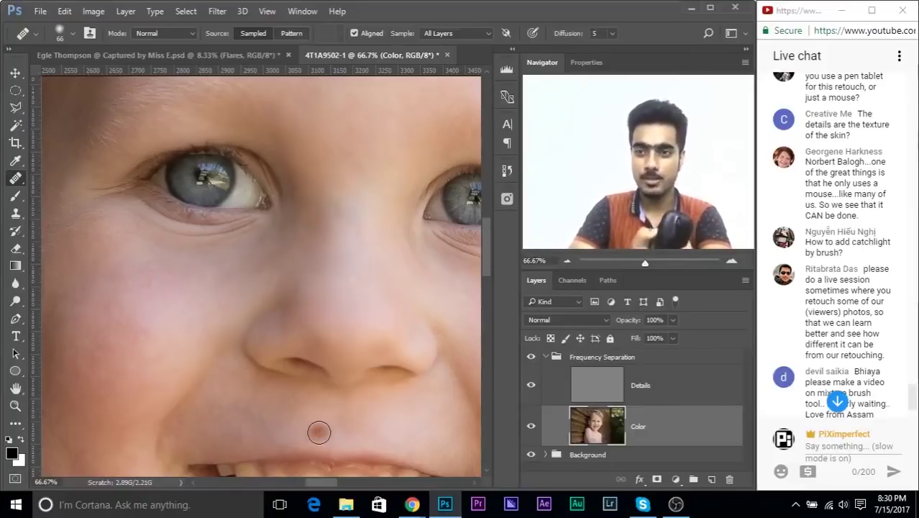
scroll(852, 221, "up", 1)
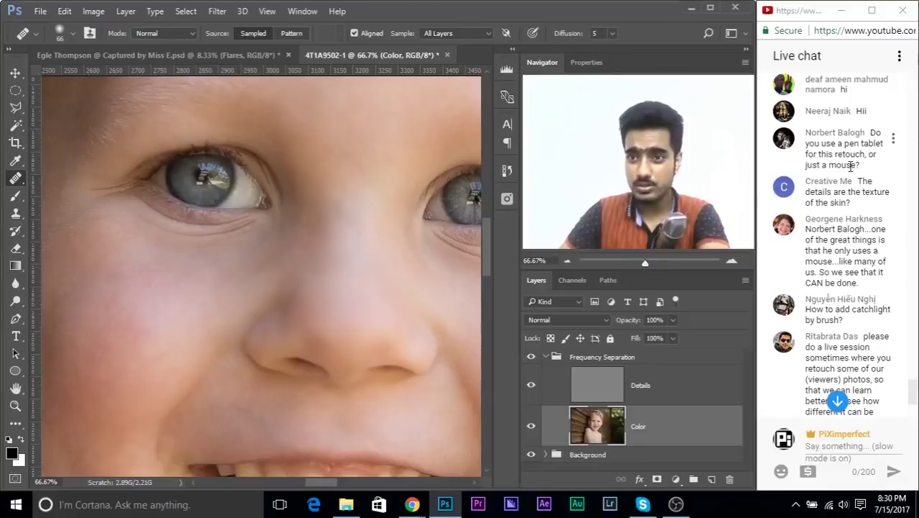
scroll(850, 166, "up", 2)
scroll(851, 167, "down", 8)
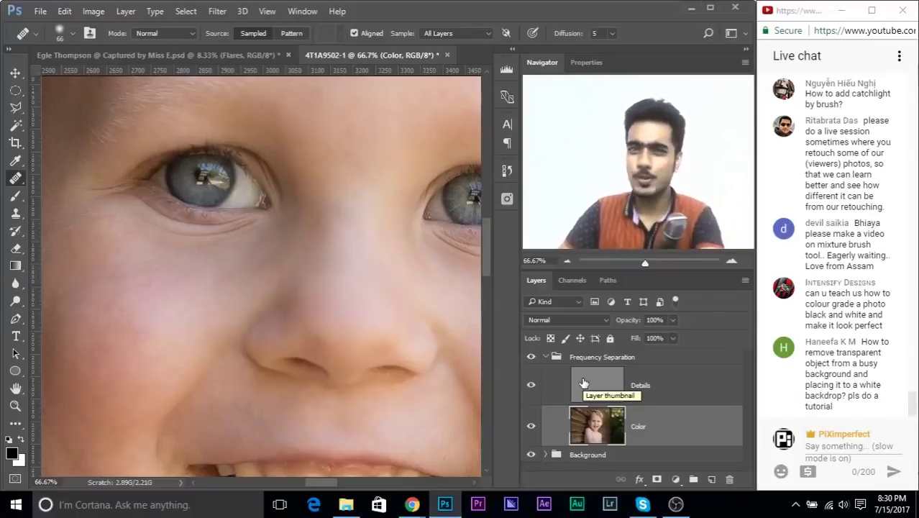
Activate the Mixer Brush Tool for the Color layer and reduce its brush size to 86 px.
left_click(17, 200)
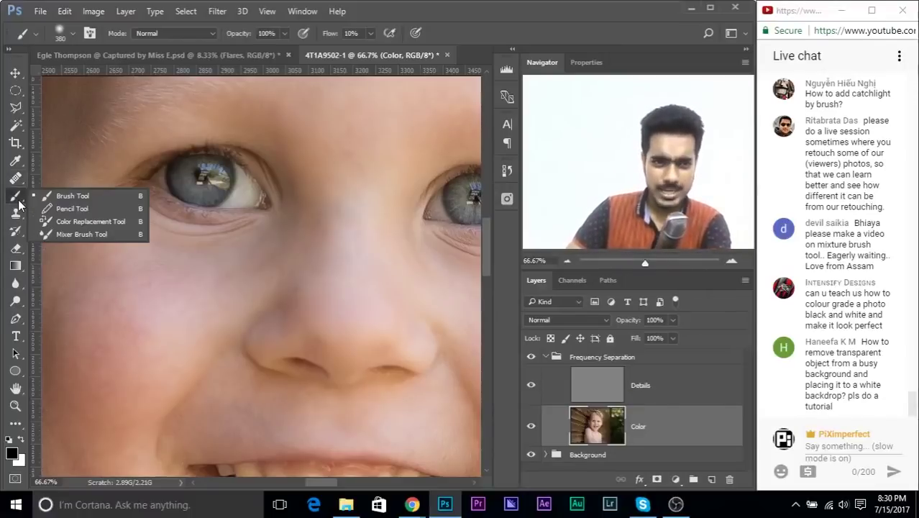
left_click(63, 235)
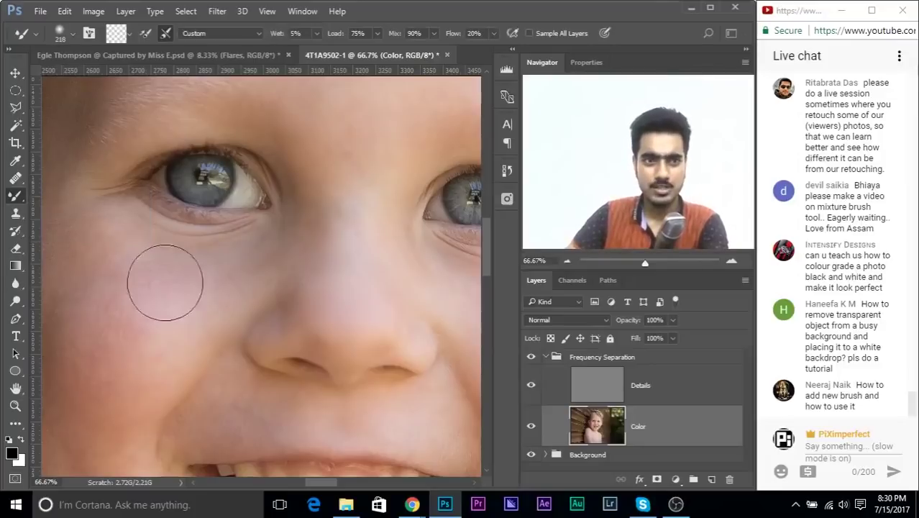
left_click_drag(216, 240, 219, 241)
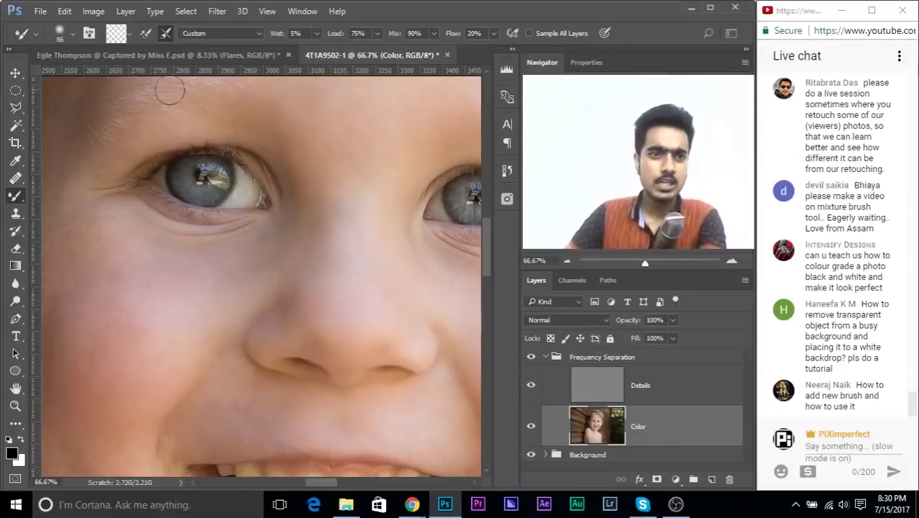
Switch to the finished portrait document, add a layer above Hue/Saturation 2 and stamp all visible layers onto it.
left_click(124, 55)
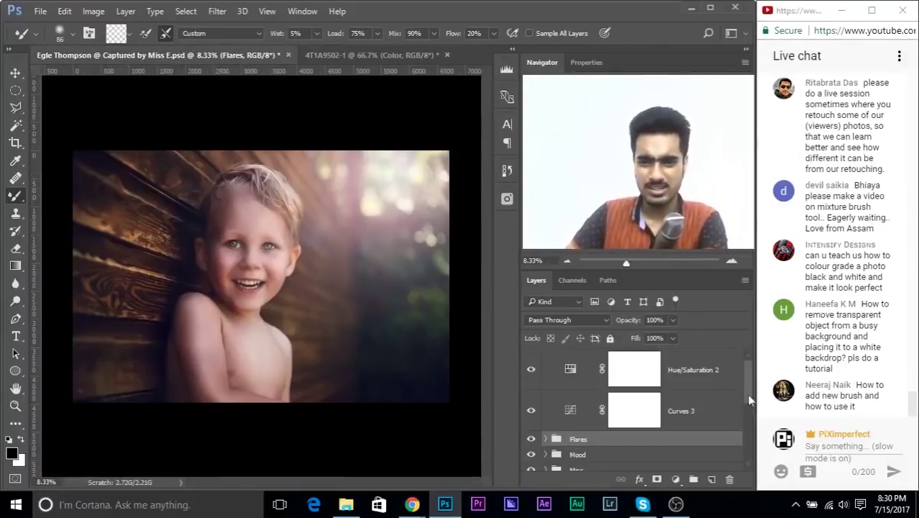
left_click(699, 367)
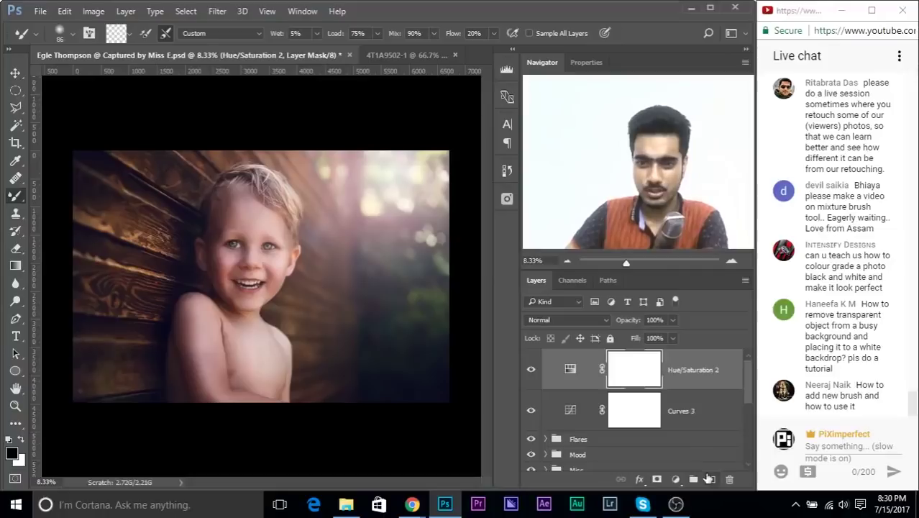
left_click(709, 479)
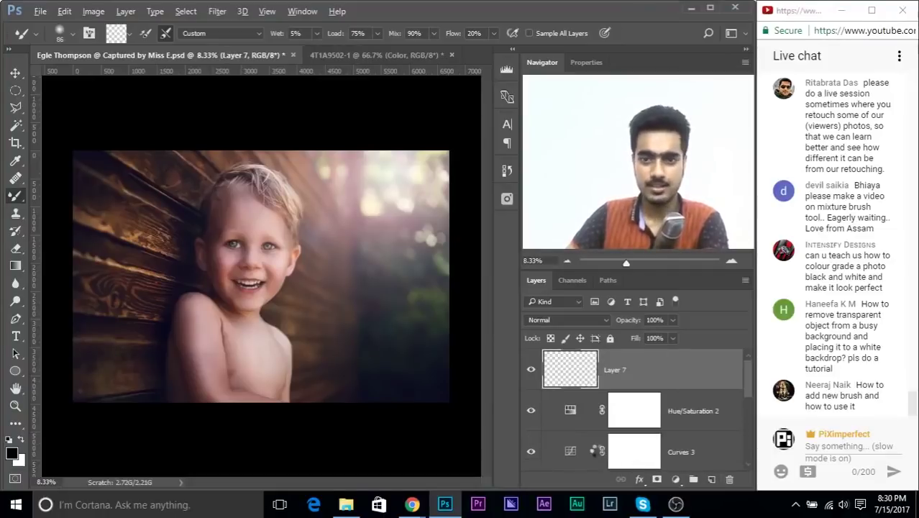
key("ctrl+shift+alt+e")
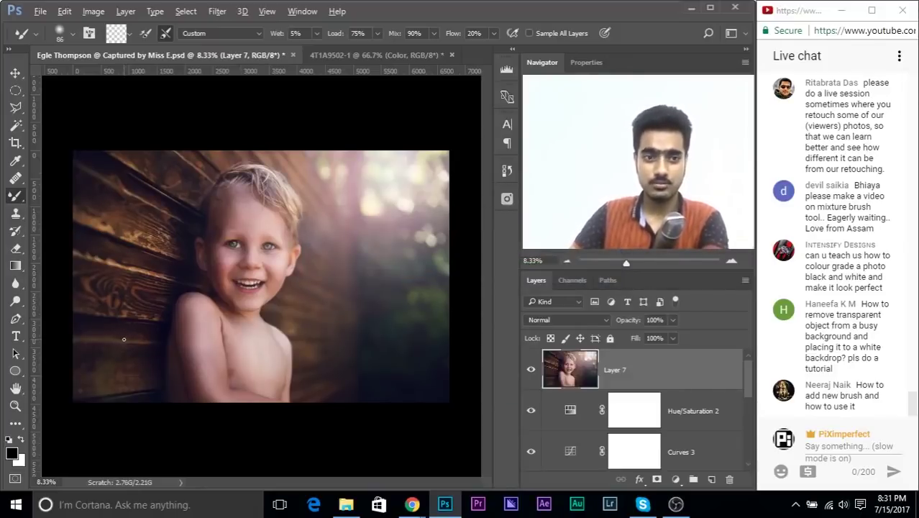
Enlarge the Mixer Brush to 170 px over the child's face on the stamped layer and check the brush's Wet setting.
key("ctrl+plus")
key("ctrl+plus")
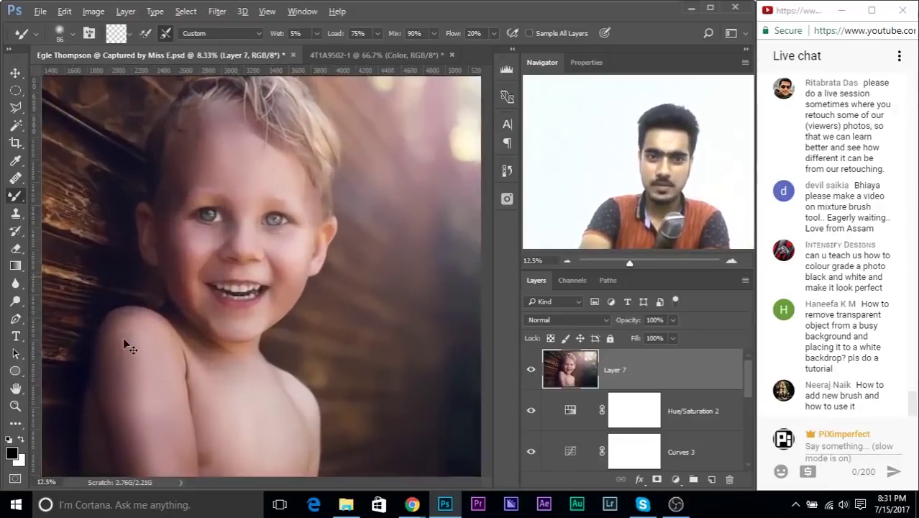
key("ctrl+plus")
key("ctrl+plus")
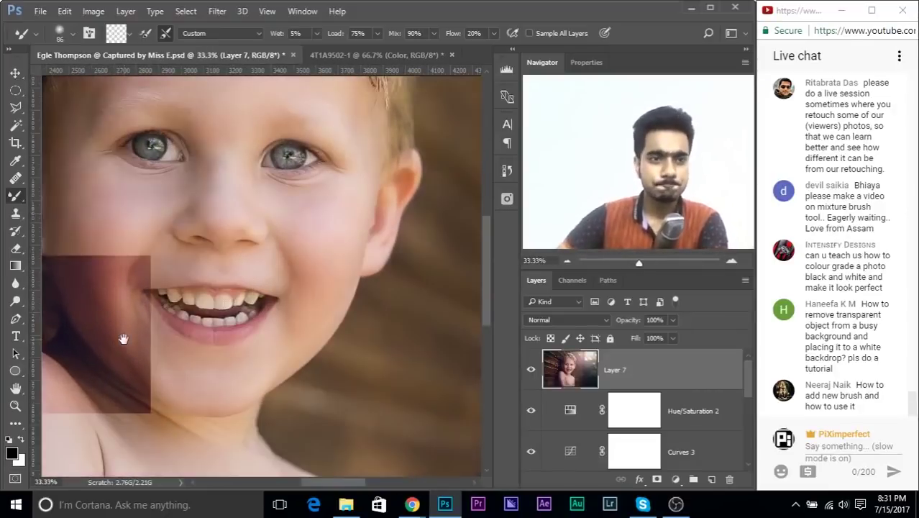
left_click_drag(230, 240, 351, 299)
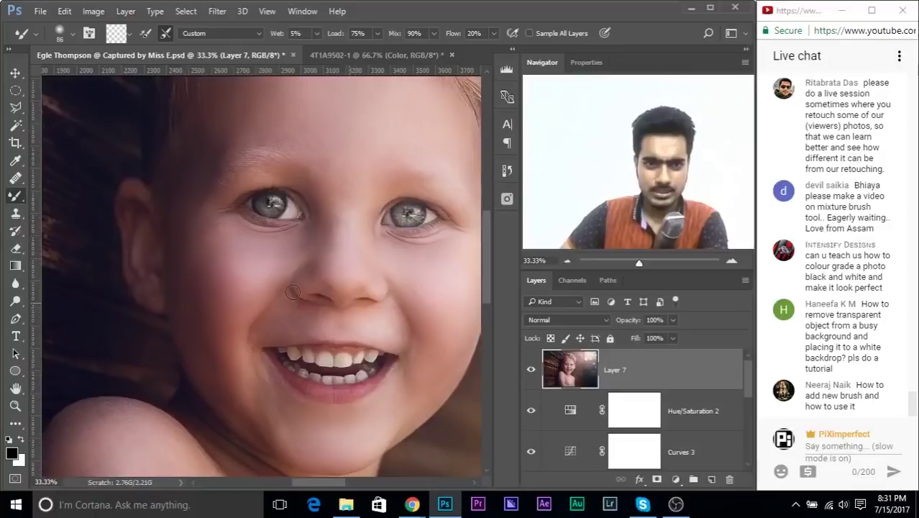
key("bracketright")
key("bracketright")
key("bracketright")
key("bracketright")
key("bracketright")
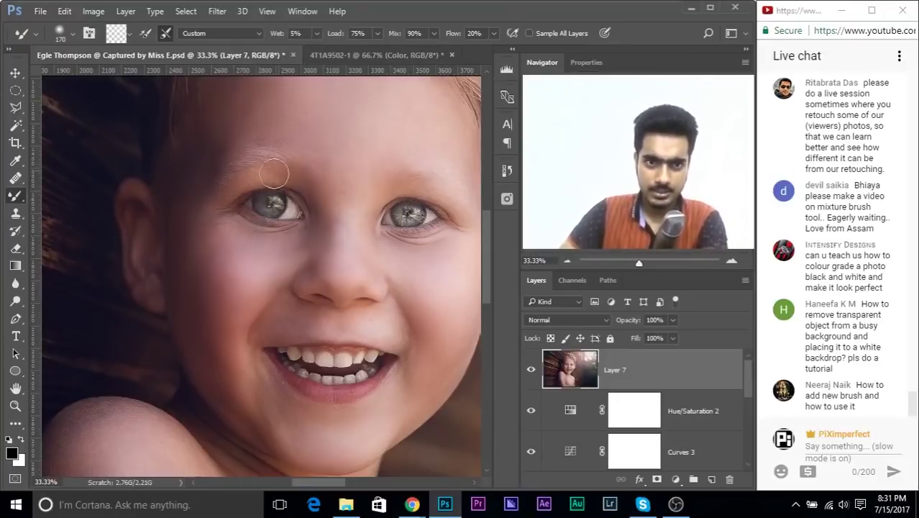
left_click(317, 34)
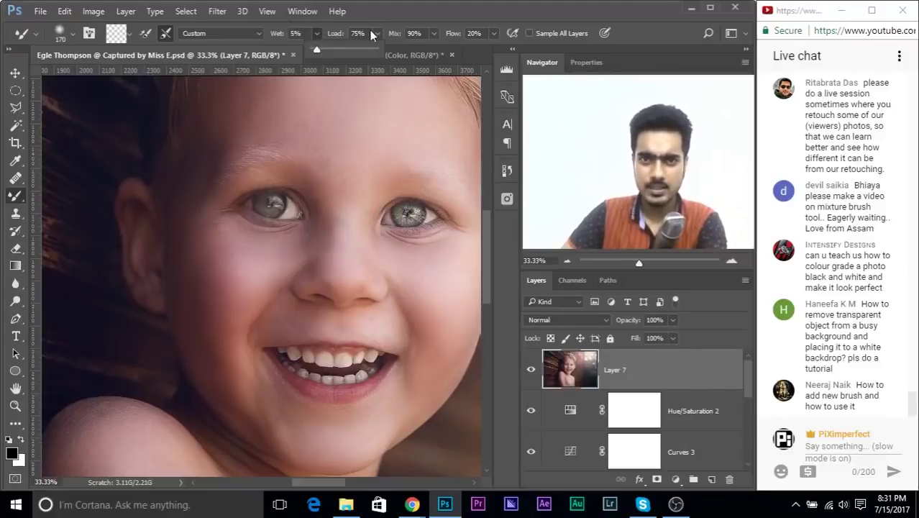
left_click(487, 9)
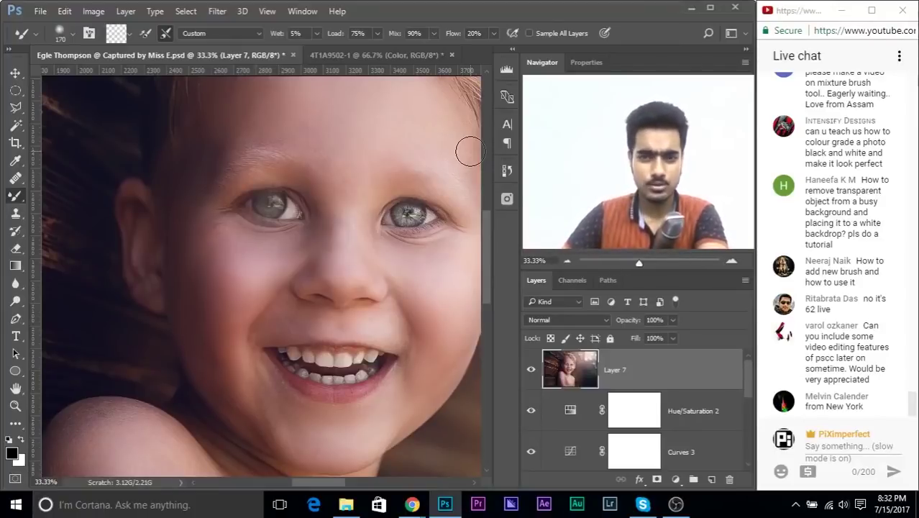
Add an empty layer above Layer 7 and paint black over the child's forehead with a 266 px Brush, starting at 10% flow.
left_click(711, 479)
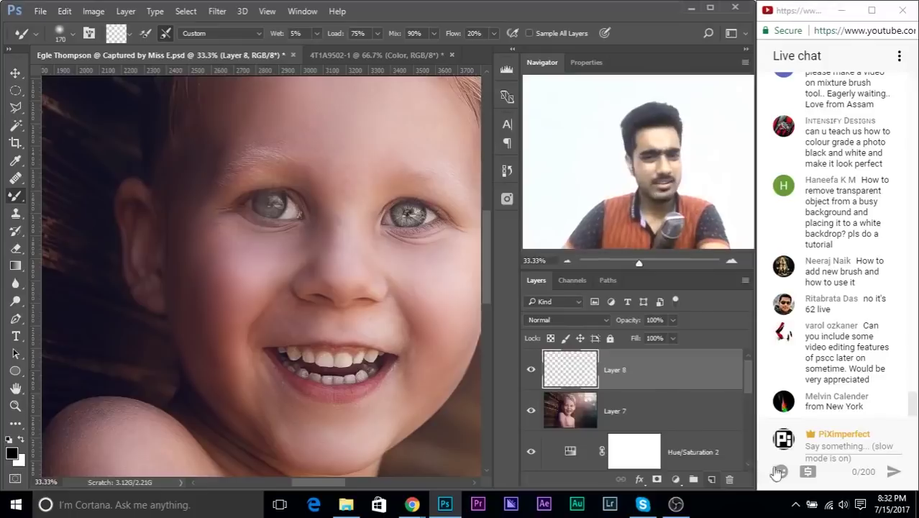
right_click(11, 198)
left_click(39, 199)
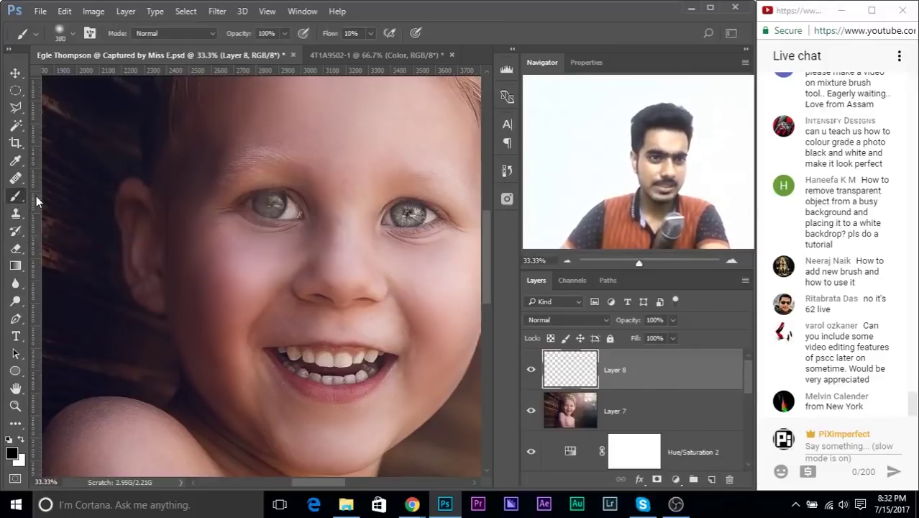
left_click_drag(267, 225, 255, 230)
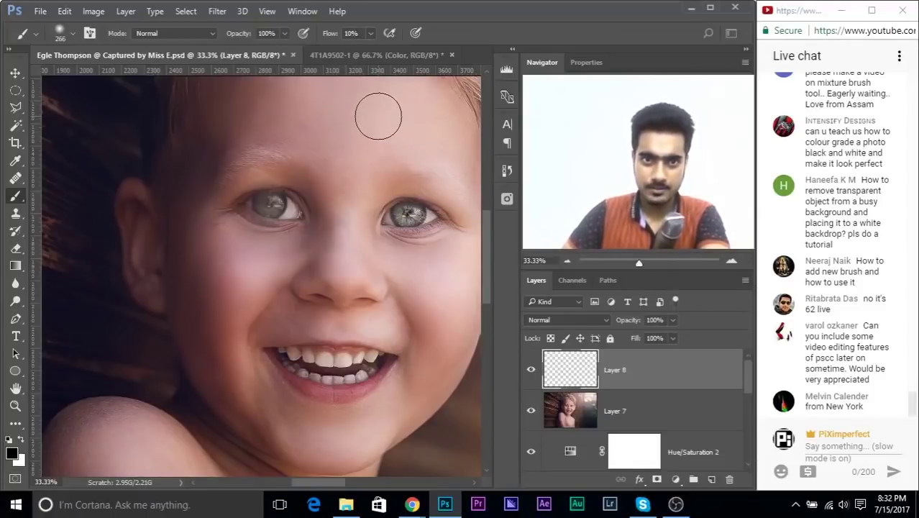
left_click_drag(373, 111, 369, 157)
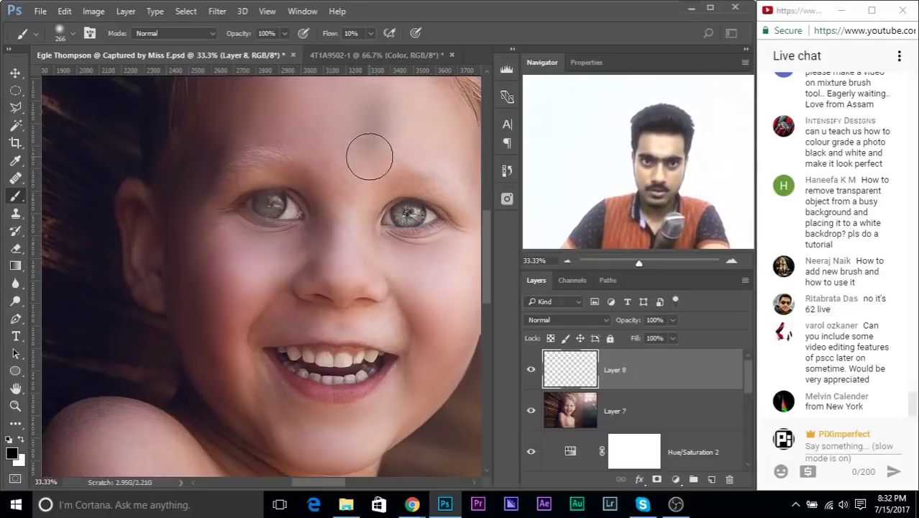
left_click(369, 157)
left_click_drag(369, 157, 361, 301, "alt")
mouse_move(338, 114)
left_mouse_down()
mouse_move(344, 171)
mouse_move(337, 101)
mouse_move(351, 164)
mouse_move(336, 79)
mouse_move(335, 94)
left_mouse_up()
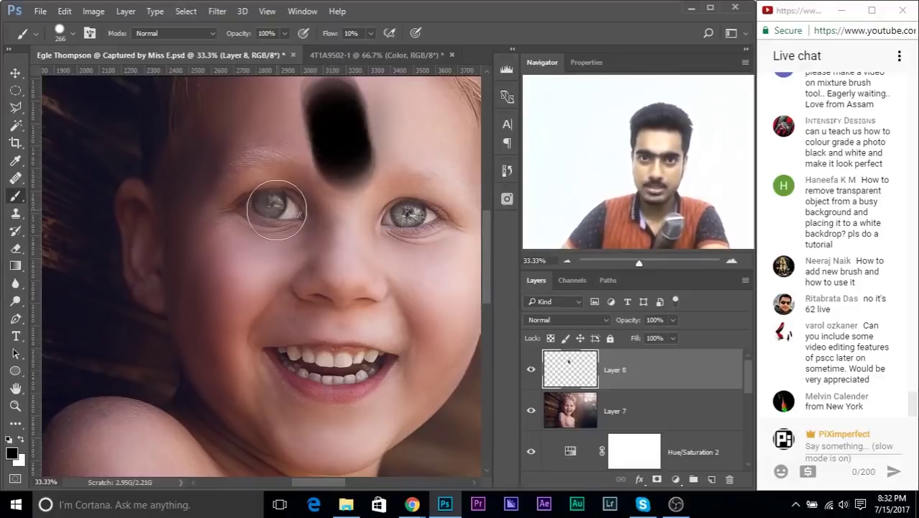
left_click_drag(349, 170, 328, 177)
Set the Brush to 100% flow and 10% opacity and paint a single stroke across the forehead beside the black patch.
left_click(370, 34)
left_click_drag(370, 49, 482, 53)
left_click_drag(278, 33, 199, 51)
type("10")
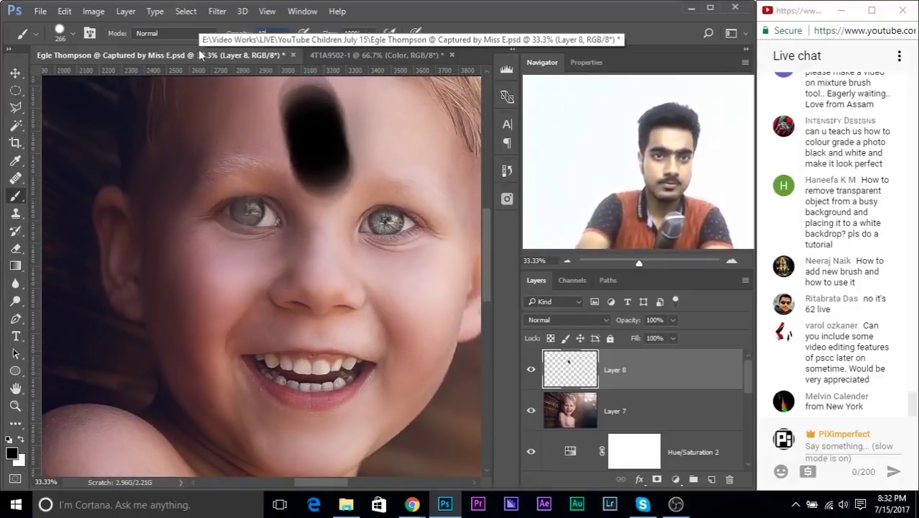
left_click_drag(424, 386, 365, 441)
mouse_move(327, 147)
left_mouse_down()
mouse_move(345, 226)
mouse_move(324, 137)
mouse_move(348, 259)
mouse_move(325, 141)
mouse_move(353, 250)
mouse_move(331, 153)
mouse_move(353, 236)
mouse_move(343, 188)
mouse_move(350, 213)
left_mouse_up()
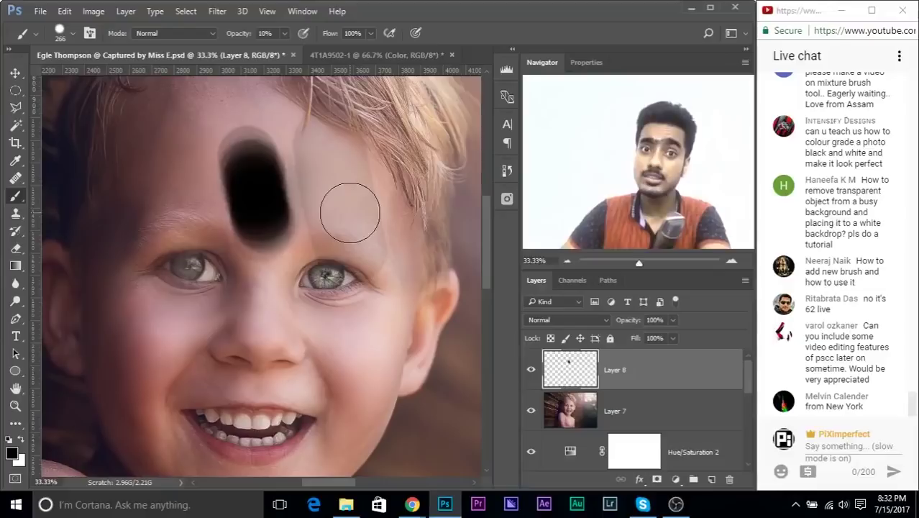
Build up a dark round spot on the forehead with repeated 10% opacity dabs in the same place.
left_click(332, 181)
left_click(332, 181)
left_click(332, 181)
left_click(332, 181)
left_click(332, 181)
left_click(332, 180)
left_click(332, 181)
left_click(332, 180)
left_click_drag(332, 181, 332, 181)
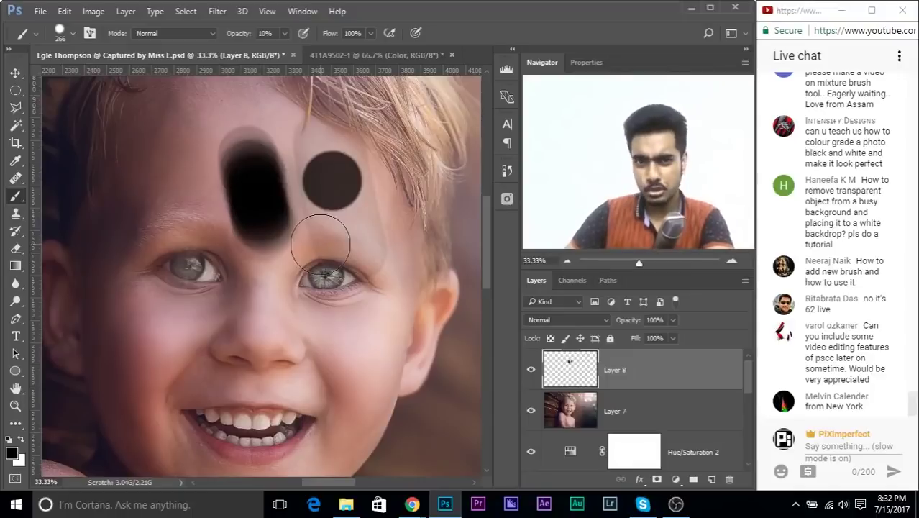
Delete the test-stroke layer and reactivate the Mixer Brush Tool on the stamped Layer 7.
mouse_move(658, 373)
left_mouse_down()
mouse_move(683, 388)
mouse_move(731, 483)
left_mouse_up()
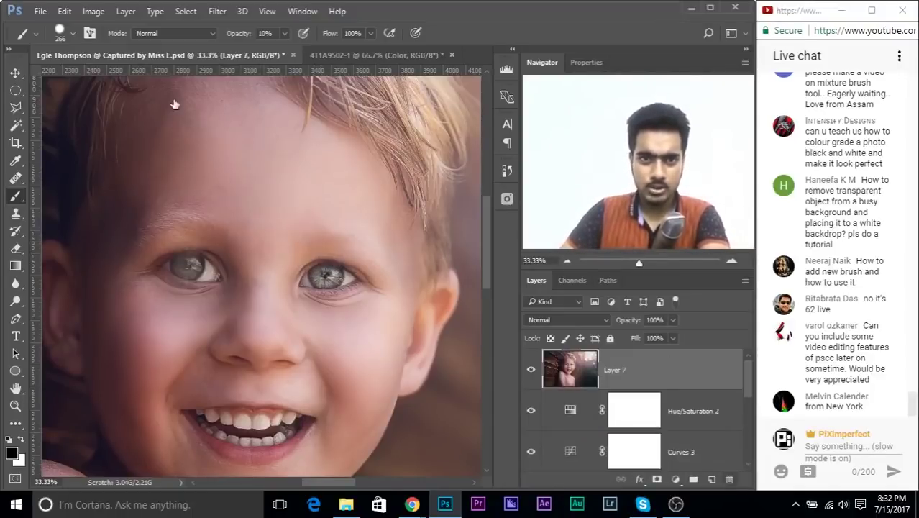
right_click(13, 201)
left_click(74, 234)
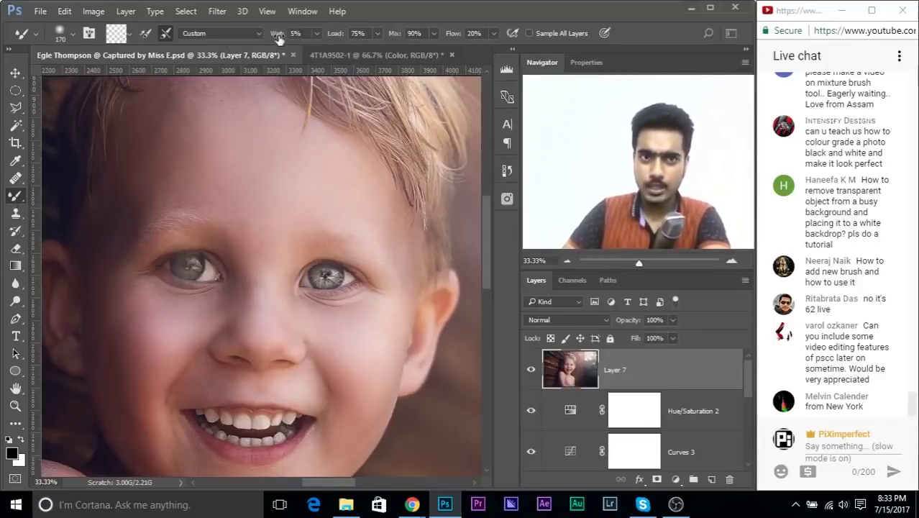
Set the Mixer Brush's Wet to 63% and smear the cheek, eye and mouth areas on Layer 7.
left_click(318, 34)
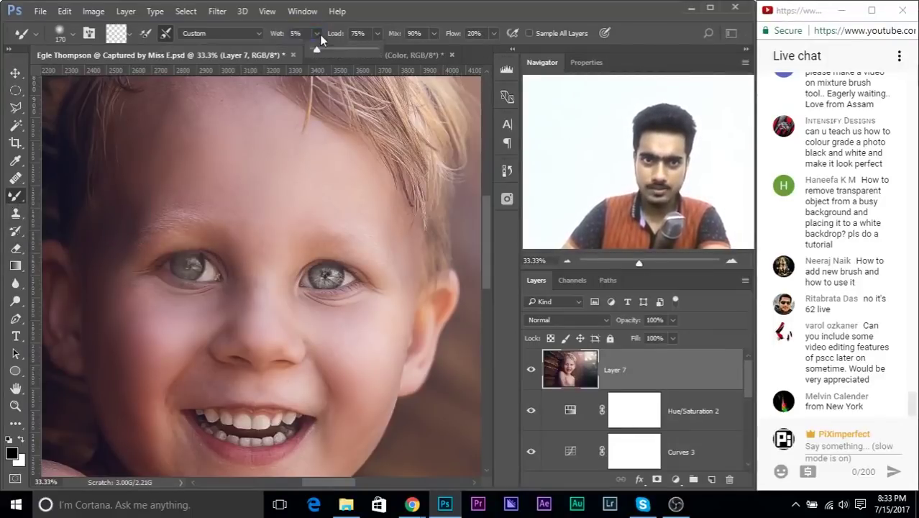
left_click(351, 50)
left_click_drag(254, 217, 271, 135)
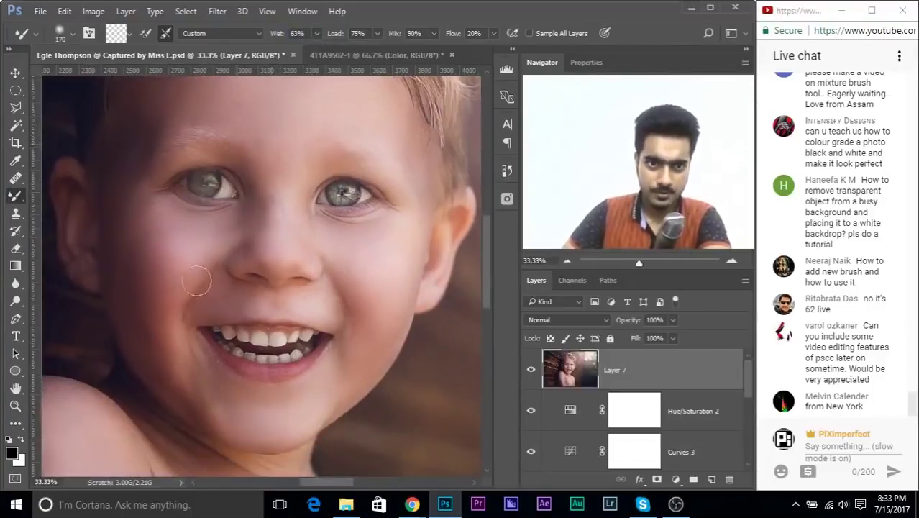
left_click_drag(199, 270, 193, 219)
mouse_move(239, 189)
left_mouse_down()
mouse_move(195, 155)
mouse_move(214, 160)
mouse_move(226, 182)
mouse_move(161, 191)
mouse_move(152, 252)
mouse_move(162, 278)
mouse_move(266, 244)
mouse_move(252, 262)
mouse_move(273, 235)
mouse_move(299, 276)
mouse_move(386, 305)
mouse_move(267, 361)
mouse_move(358, 327)
mouse_move(386, 330)
mouse_move(286, 353)
mouse_move(274, 343)
mouse_move(251, 348)
mouse_move(300, 340)
mouse_move(253, 344)
mouse_move(195, 364)
left_mouse_up()
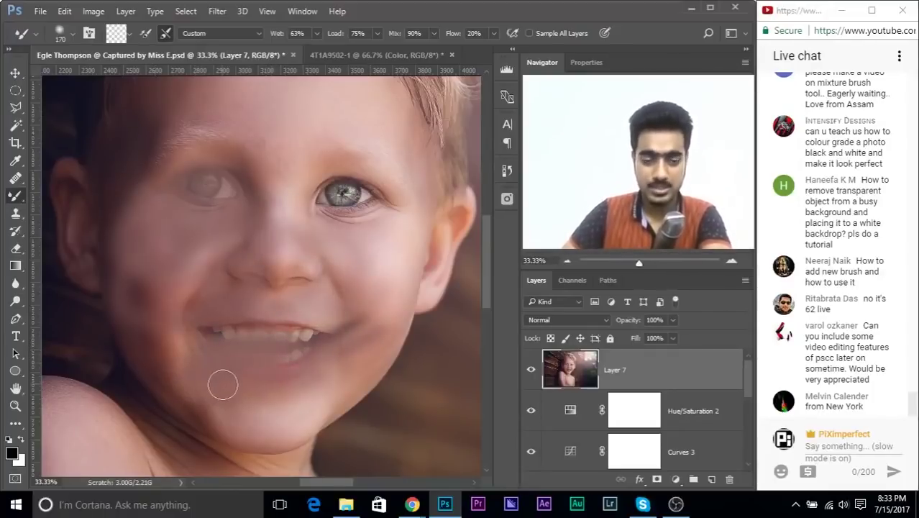
left_click(166, 34)
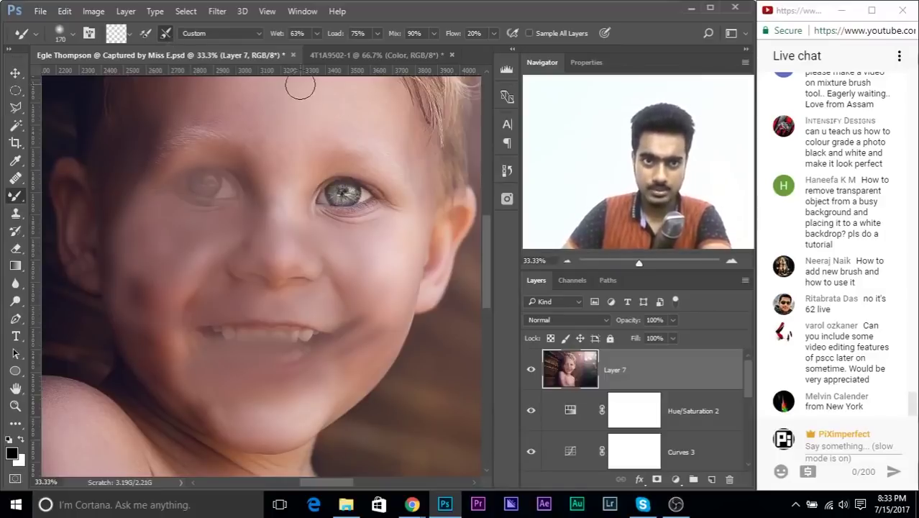
Delete the stamped Layer 7 and switch to the 4T1A9502-1 portrait document.
left_click_drag(650, 373, 729, 479)
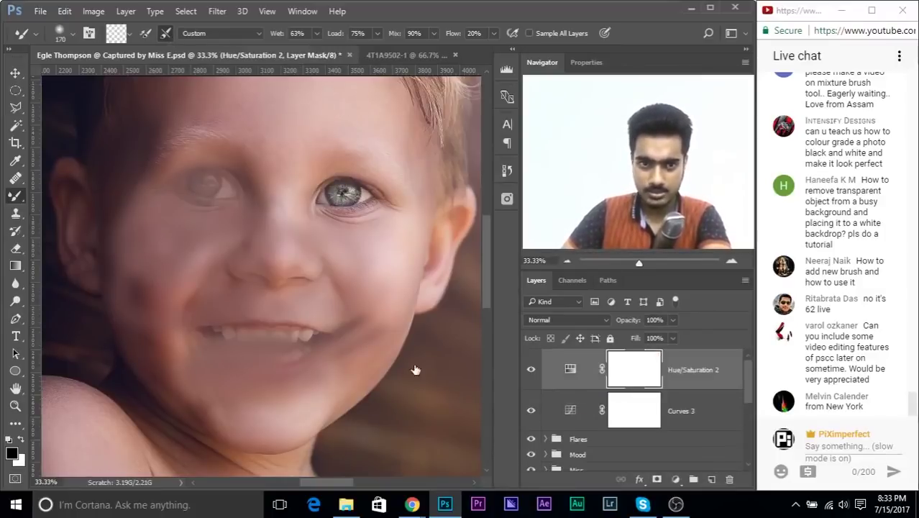
left_click(399, 54)
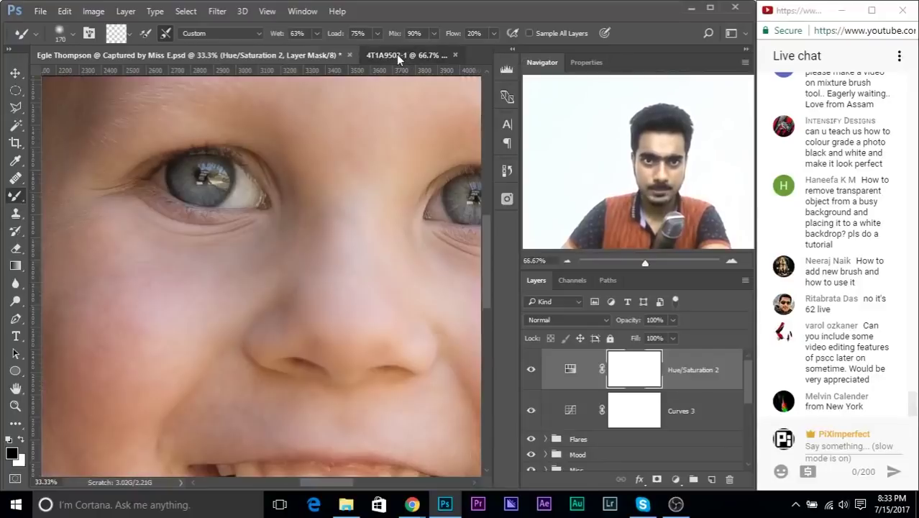
Set the Mixer Brush's Wet to 5% and smooth the cheek on the Color layer with the 170 px brush.
mouse_move(205, 315)
left_mouse_down()
mouse_move(307, 197)
mouse_move(338, 207)
left_mouse_up()
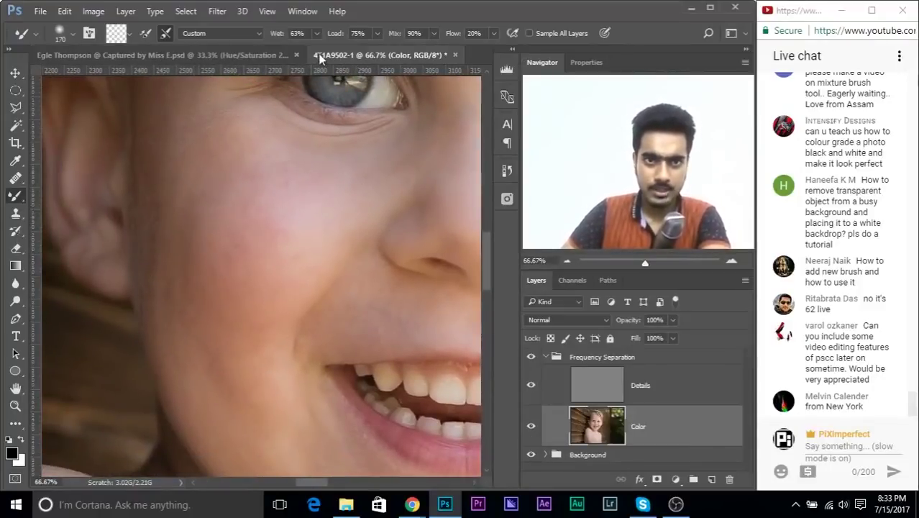
type("5")
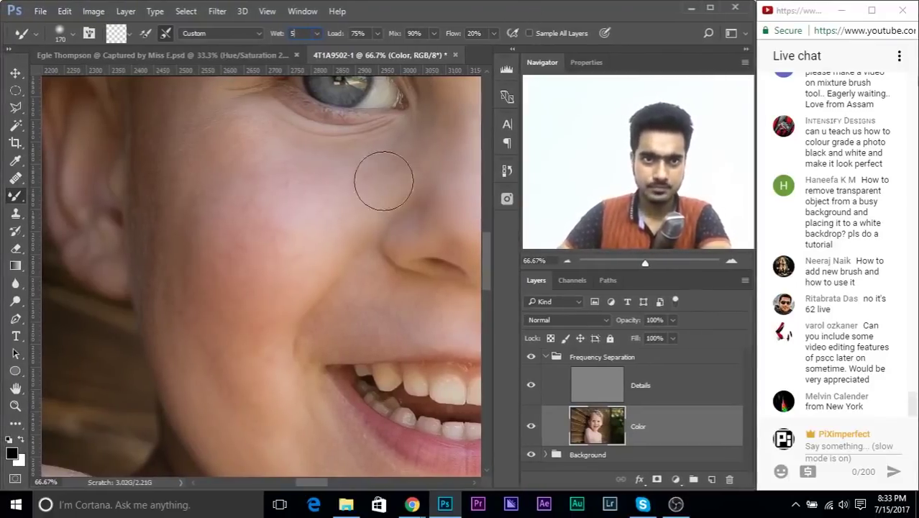
mouse_move(244, 213)
left_mouse_down()
mouse_move(218, 268)
mouse_move(245, 212)
mouse_move(251, 247)
mouse_move(270, 242)
mouse_move(278, 216)
mouse_move(258, 214)
mouse_move(249, 232)
mouse_move(238, 207)
left_mouse_up()
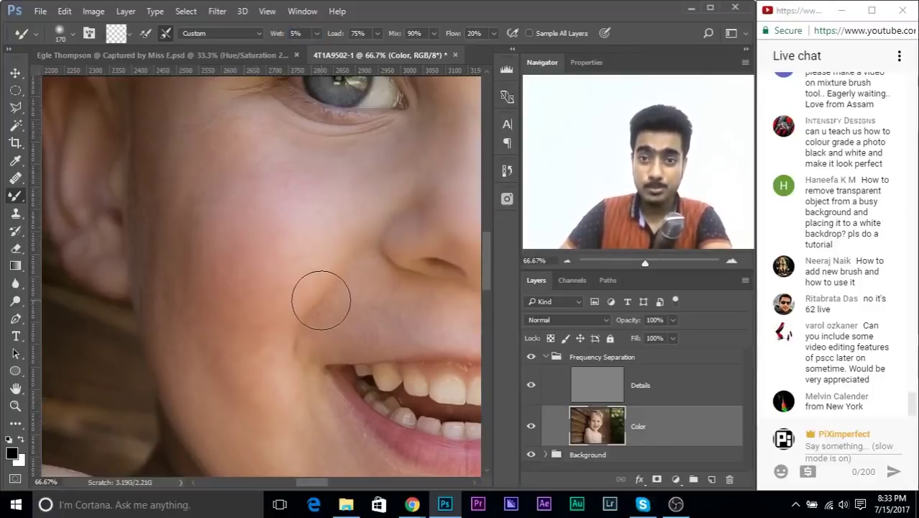
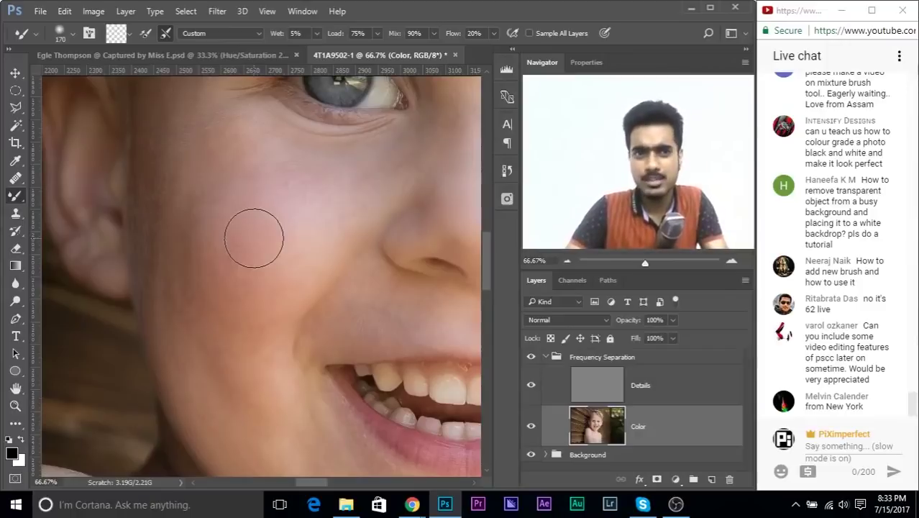
left_click_drag(250, 226, 220, 247)
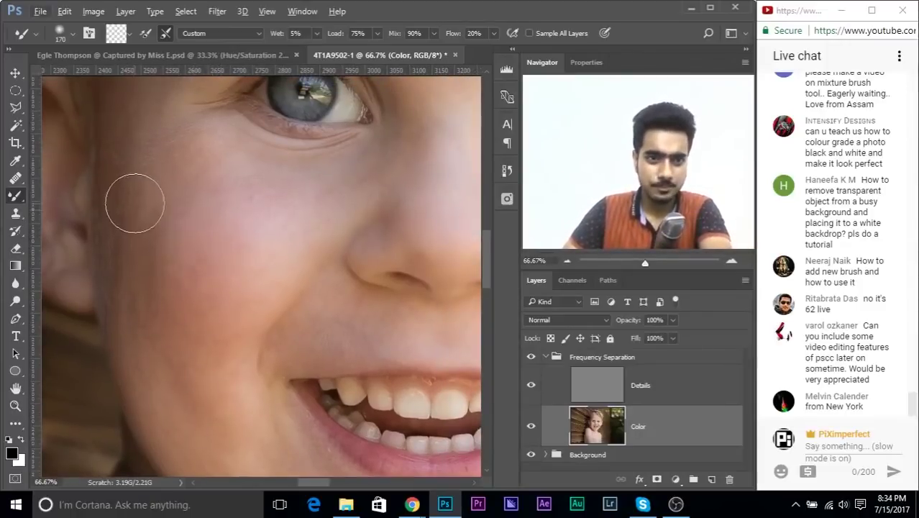
Reduce the Mixer Brush to 77 px, enlarge it to 125 px, and blend the cheek tones between the ear and nose.
right_click(140, 241, "alt")
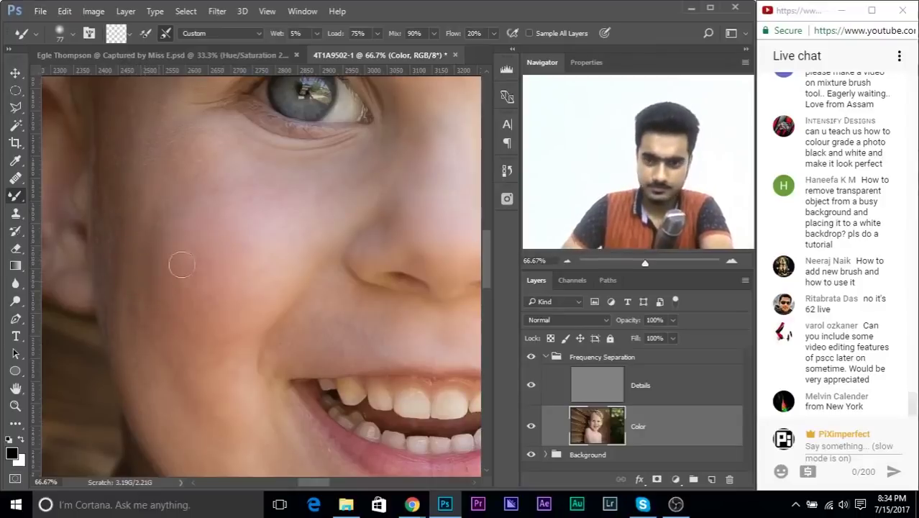
mouse_move(294, 314)
left_mouse_down()
mouse_move(271, 308)
mouse_move(281, 304)
left_mouse_up()
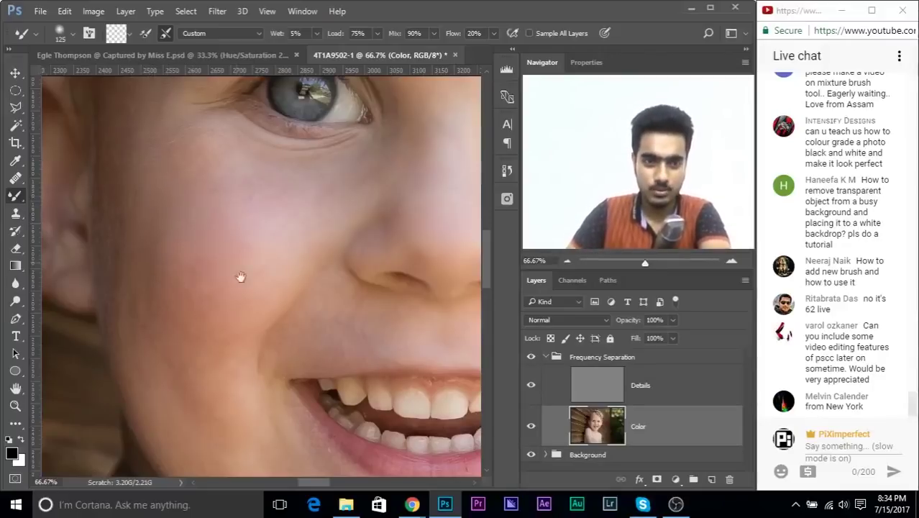
scroll(232, 243, "down", 1)
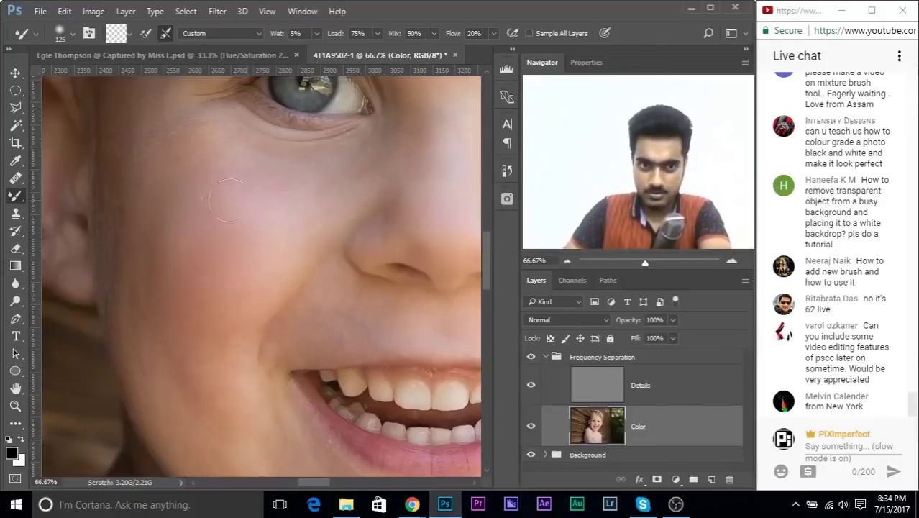
left_click_drag(199, 151, 198, 194)
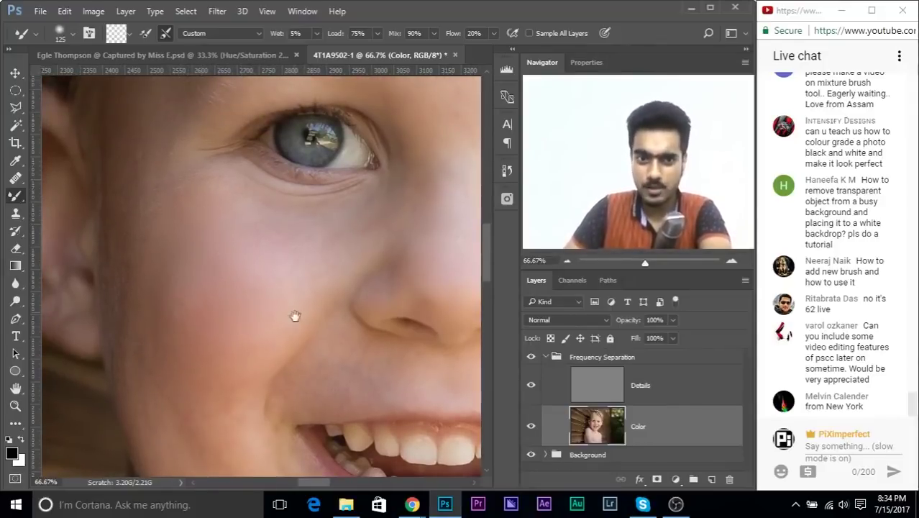
left_click_drag(295, 305, 317, 278)
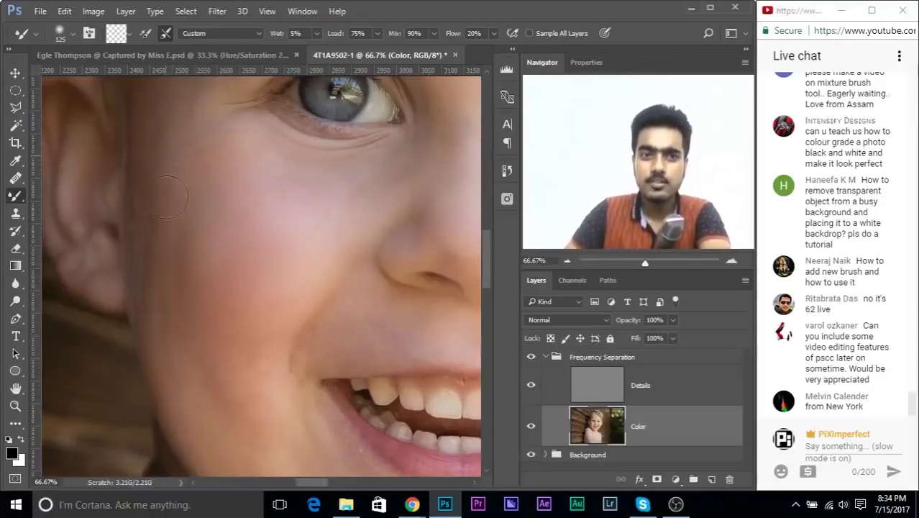
Smooth the color transitions on the lower cheek and jaw beside the mouth with the 125 px Mixer Brush.
scroll(149, 280, "down", 3)
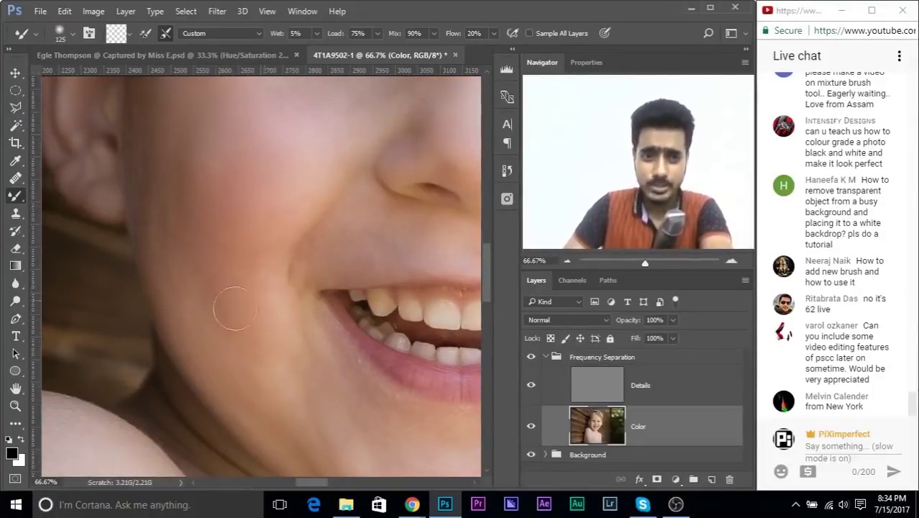
key("space")
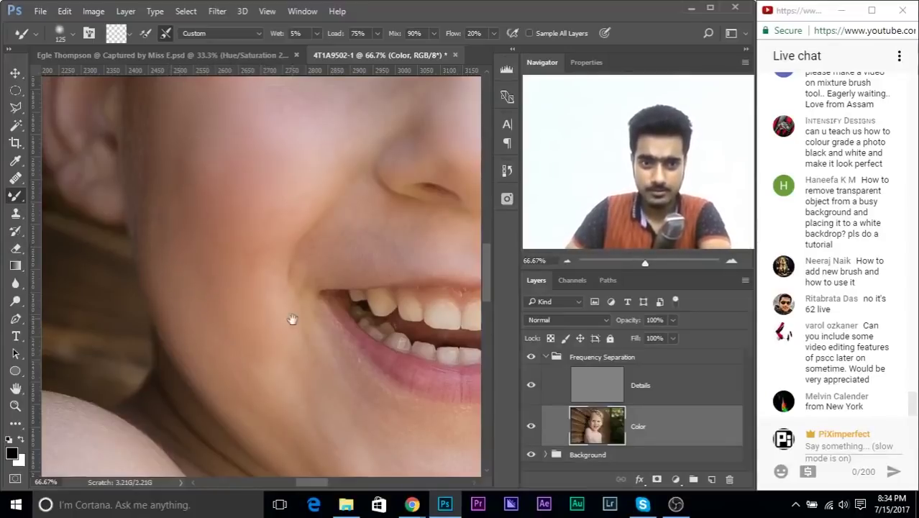
left_click_drag(292, 319, 275, 290)
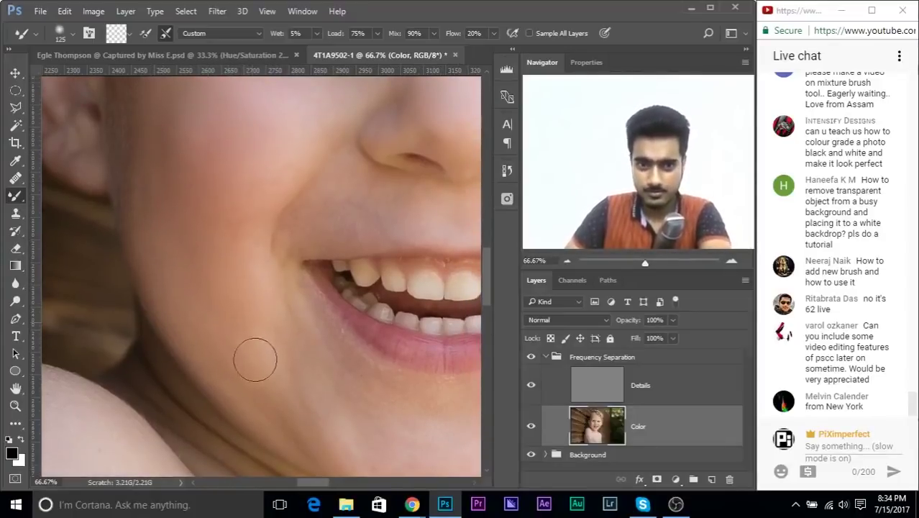
mouse_move(324, 365)
left_mouse_down()
mouse_move(284, 405)
mouse_move(281, 376)
left_mouse_up()
Blend the skin tones beneath the eye above the smoothed cheek on the Color layer.
left_click_drag(282, 159, 295, 378)
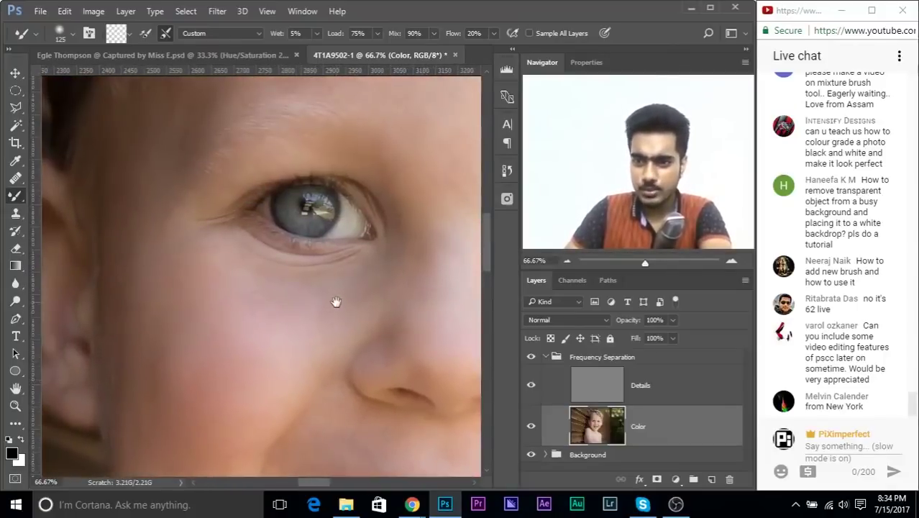
left_click_drag(336, 302, 304, 308)
left_click_drag(310, 265, 287, 286)
mouse_move(340, 263)
left_mouse_down()
mouse_move(311, 279)
mouse_move(322, 405)
left_mouse_up()
Smooth the forehead above the same eye and the adjoining temple with the 125 px Mixer Brush.
mouse_move(327, 332)
left_mouse_down()
mouse_move(379, 365)
mouse_move(418, 416)
left_mouse_up()
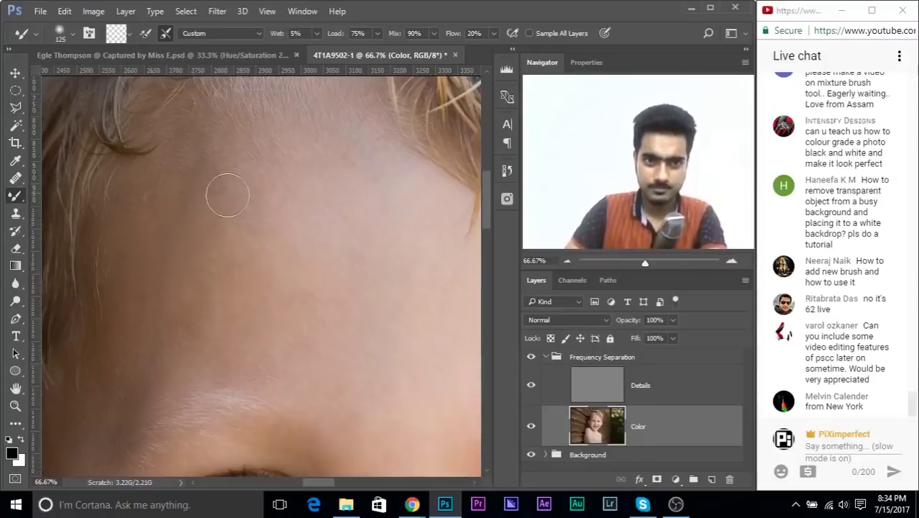
key("space")
mouse_move(280, 254)
left_mouse_down()
mouse_move(231, 191)
mouse_move(316, 201)
left_mouse_up()
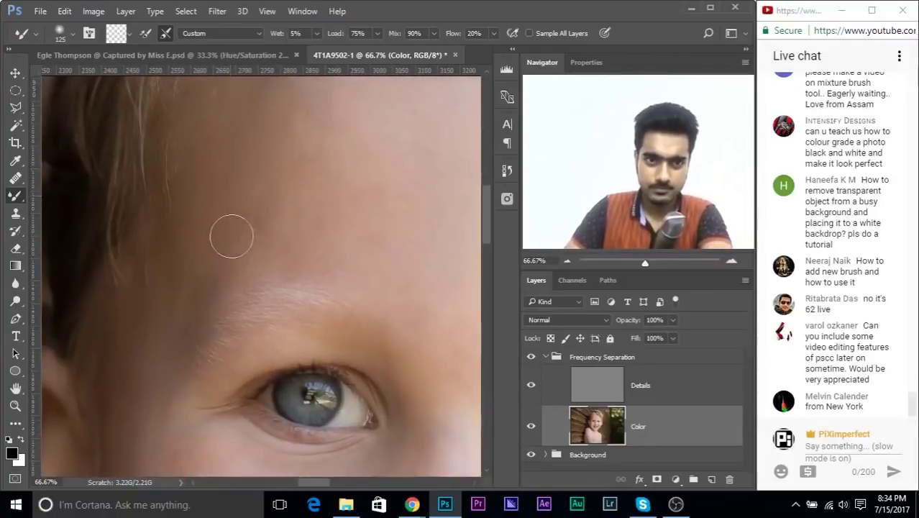
key("space")
left_click_drag(237, 236, 304, 164)
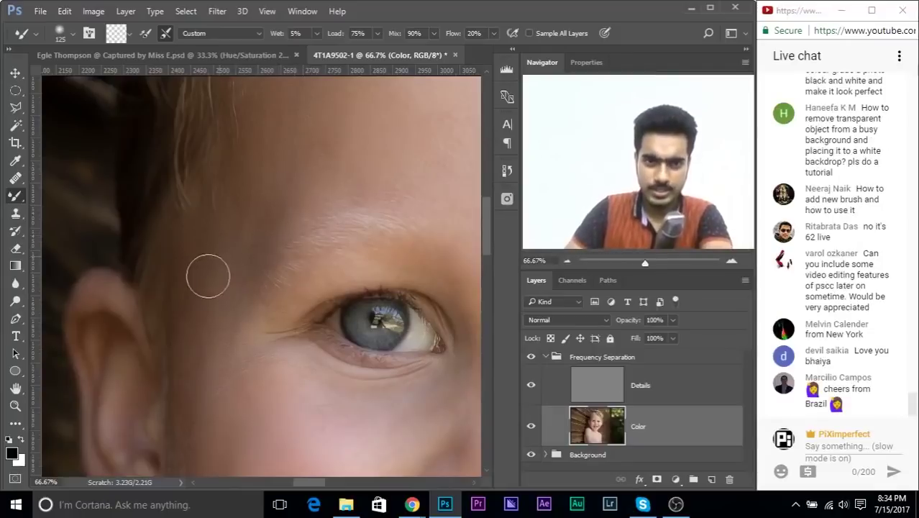
Smooth the forehead and cheek on the other side of the face with the 125 px Mixer Brush on the Color layer.
key("space")
mouse_move(263, 326)
left_mouse_down()
mouse_move(221, 288)
mouse_move(197, 283)
mouse_move(73, 305)
left_mouse_up()
mouse_move(420, 252)
left_mouse_down()
mouse_move(284, 269)
mouse_move(221, 345)
mouse_move(230, 340)
left_mouse_up()
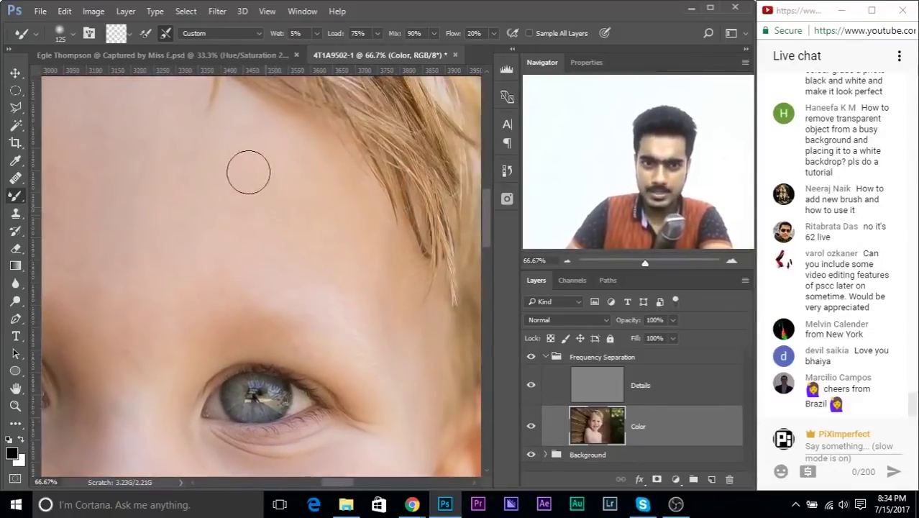
key("space")
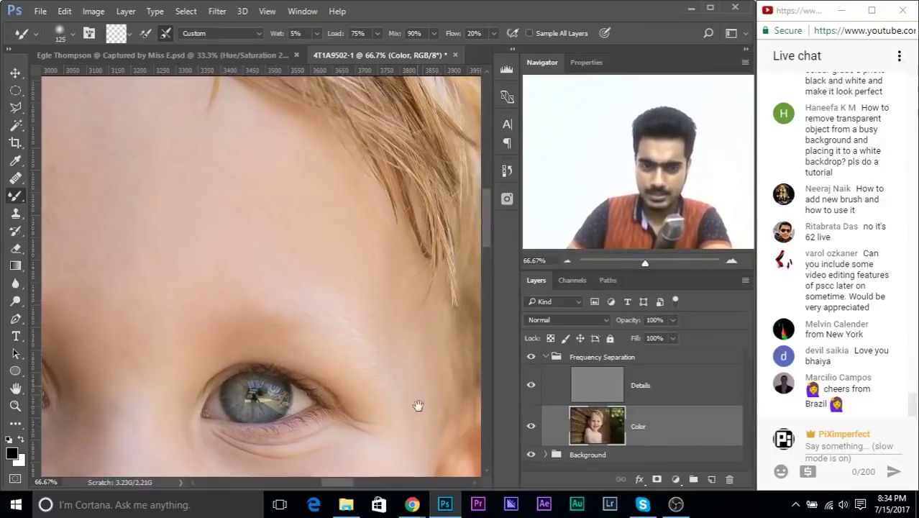
left_click_drag(418, 394, 369, 123)
left_click_drag(328, 260, 343, 258)
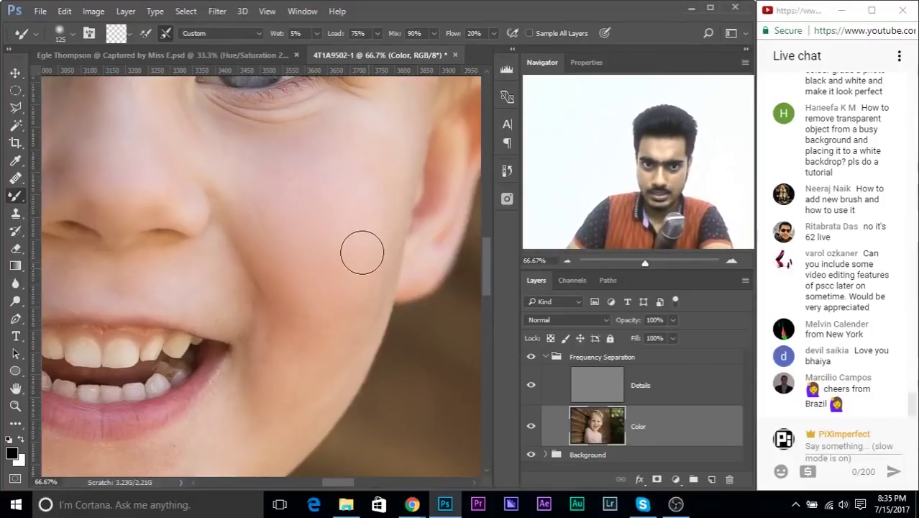
Reduce the Mixer Brush to 110 px and blend the skin tones around the lower lip and chin.
left_click_drag(312, 345, 396, 205)
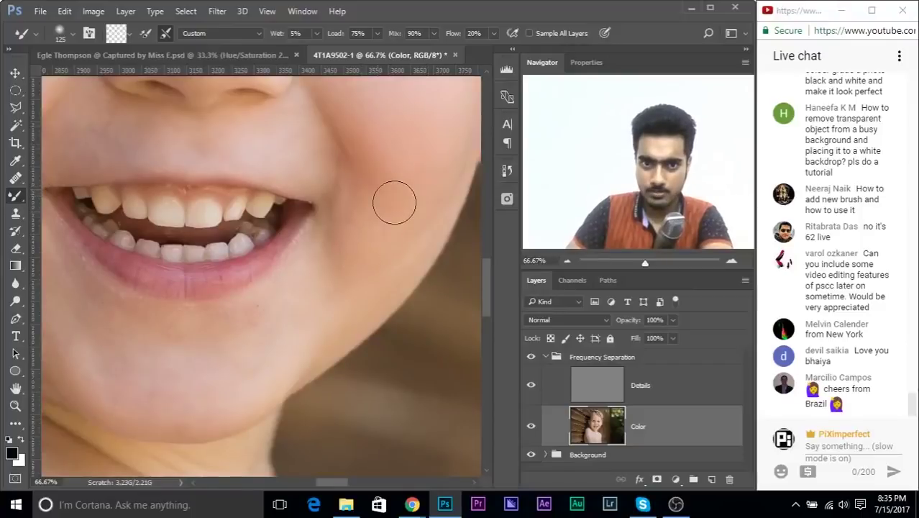
scroll(426, 235, "down", 2)
scroll(427, 236, "left", 3)
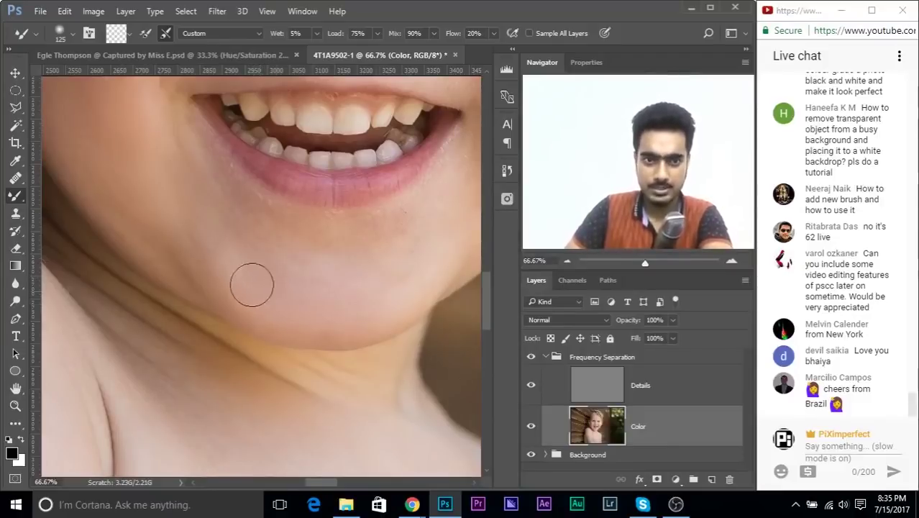
left_click_drag(194, 194, 223, 224)
right_click(285, 252, "alt")
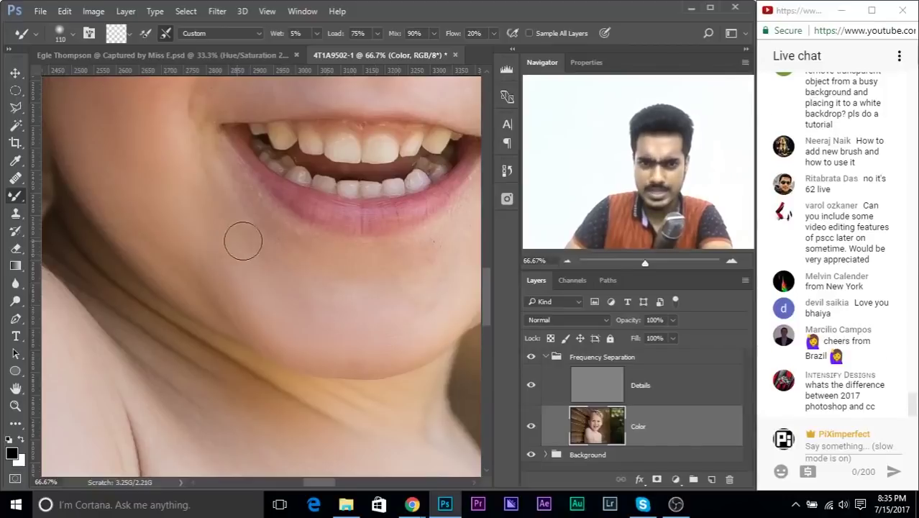
left_click_drag(314, 231, 235, 235)
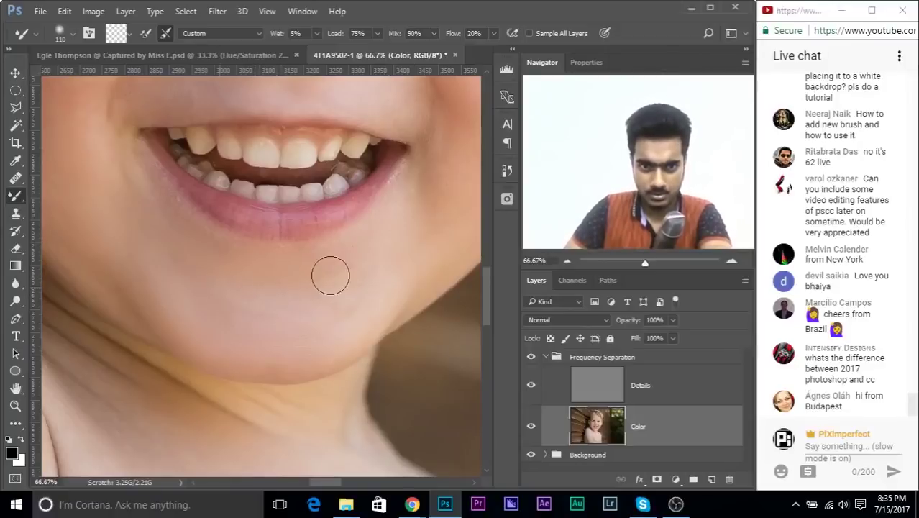
Blend the shaded cheek edge in front of the ear with the 110 px Mixer Brush.
mouse_move(111, 154)
left_mouse_down()
mouse_move(263, 237)
mouse_move(252, 272)
mouse_move(266, 283)
left_mouse_up()
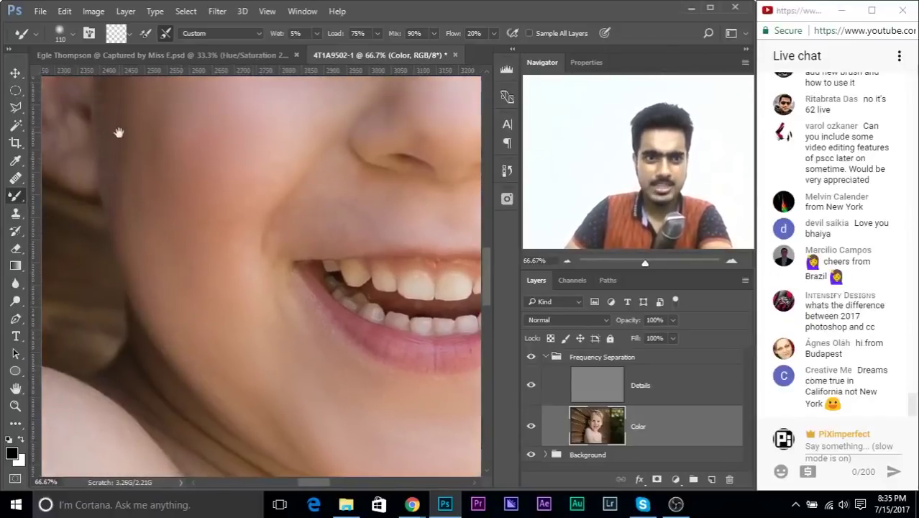
left_click_drag(119, 131, 175, 252)
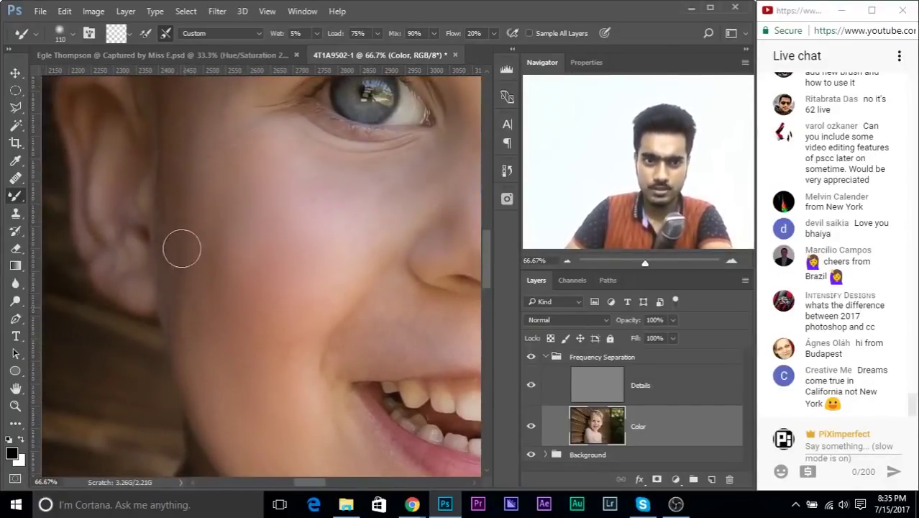
mouse_move(267, 319)
left_mouse_down()
mouse_move(187, 246)
mouse_move(212, 376)
left_mouse_up()
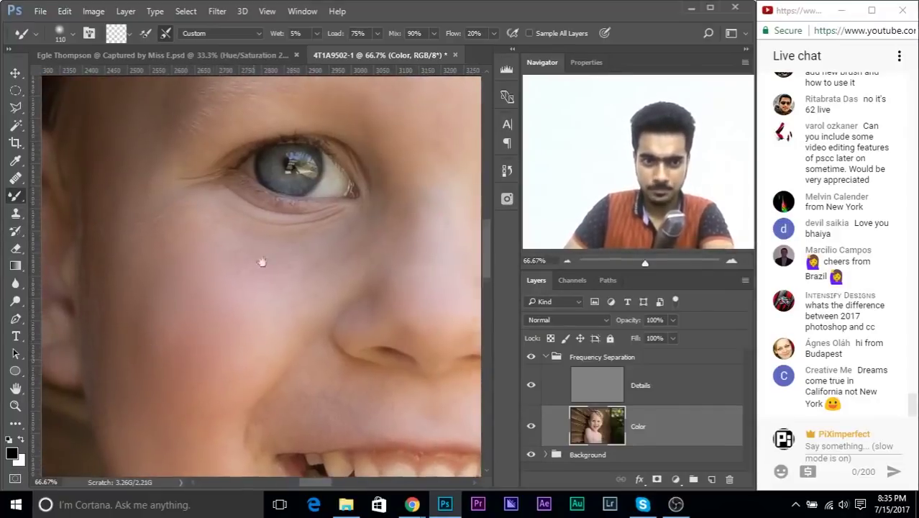
Reduce the Mixer Brush to 86 px and smooth the smile line between the nostril and the mouth corner.
left_click_drag(263, 297, 287, 230)
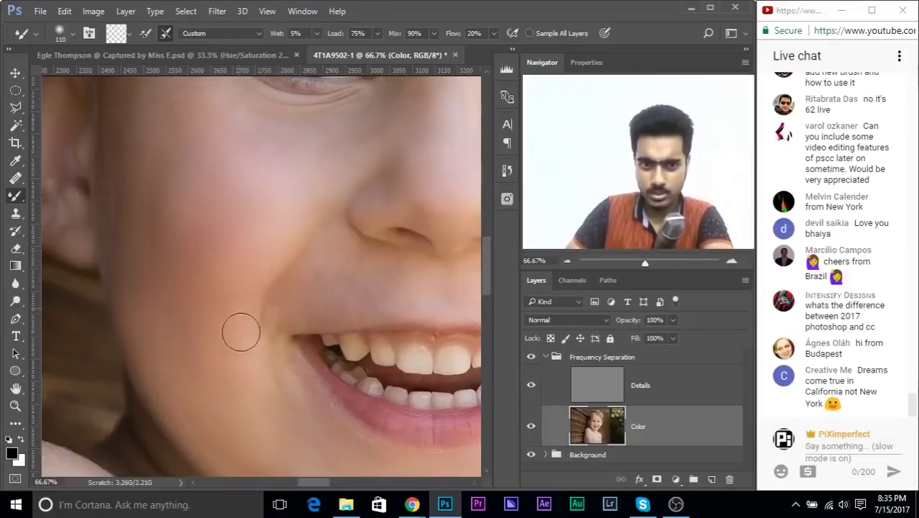
left_click_drag(302, 315, 197, 305)
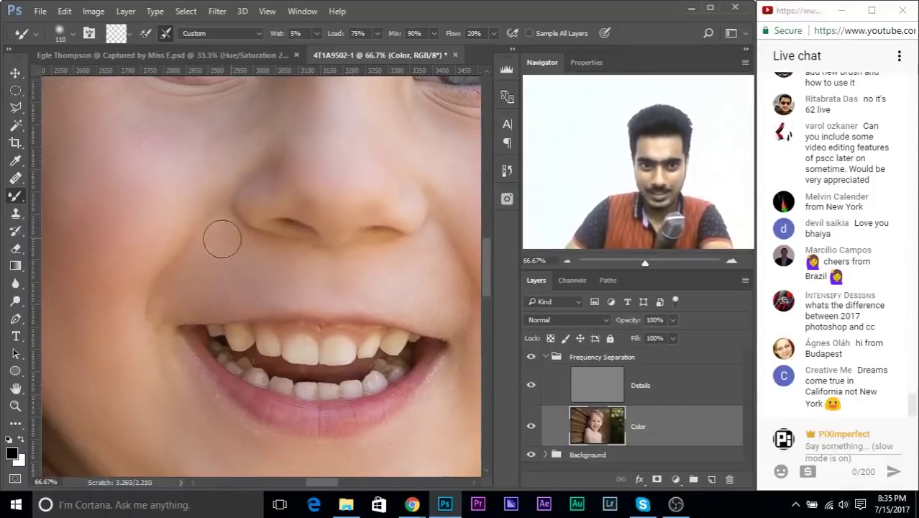
right_click(176, 310, "alt")
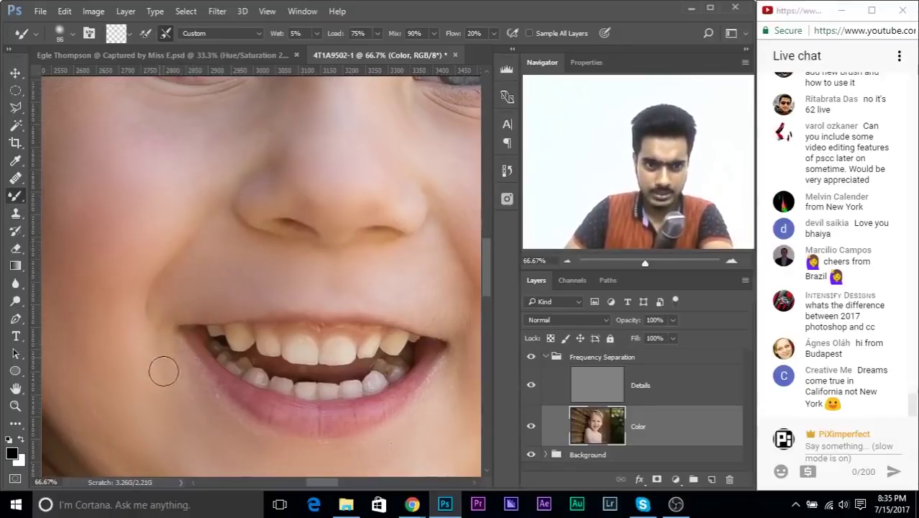
Blend the skin along the side of the nose and below the eye's inner corner with the 86 px Mixer Brush.
left_click_drag(268, 167, 313, 320)
left_click_drag(275, 240, 285, 268)
right_click(219, 306, "alt")
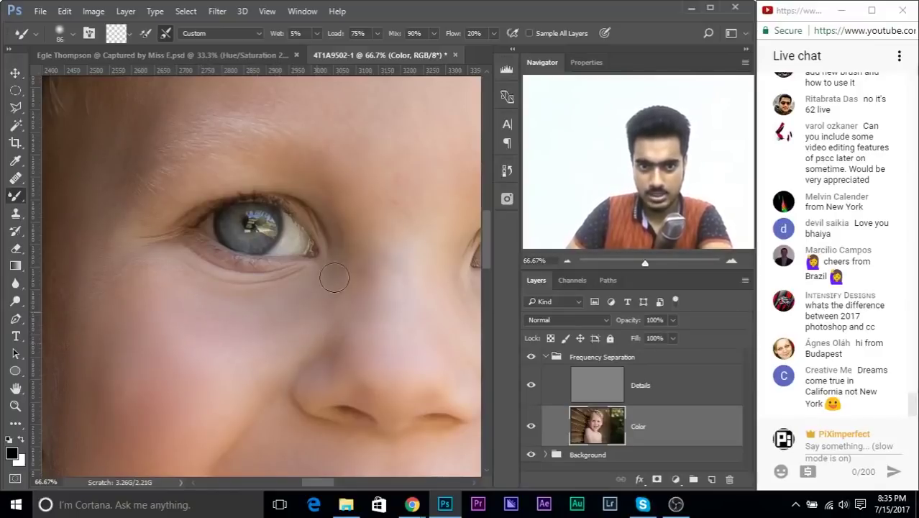
left_click_drag(369, 243, 292, 269)
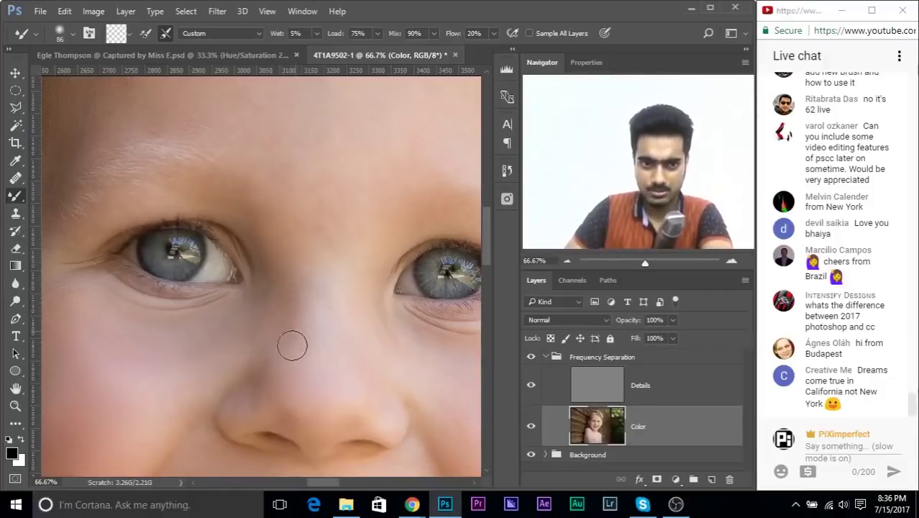
Smooth the skin beside the nose and beneath the other eye with the 86 px Mixer Brush.
left_click_drag(368, 296, 211, 199)
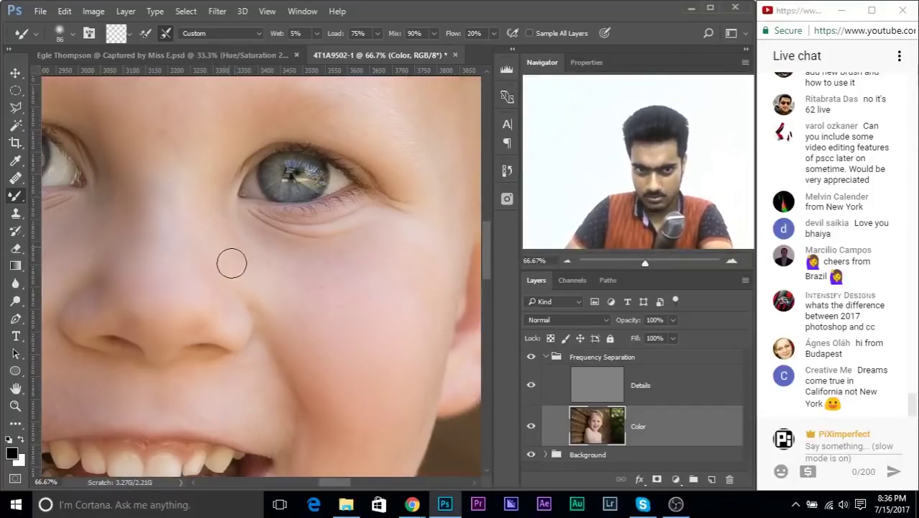
scroll(231, 263, "right", 3)
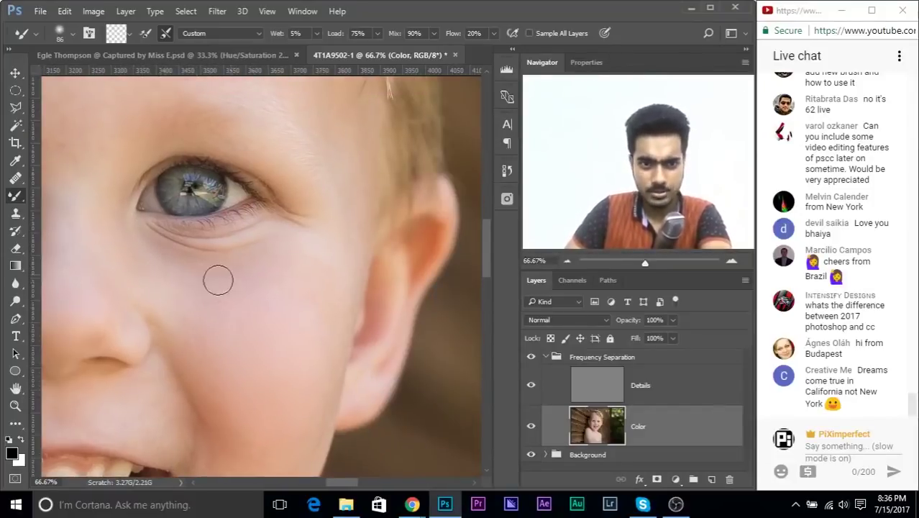
scroll(330, 266, "up", 2)
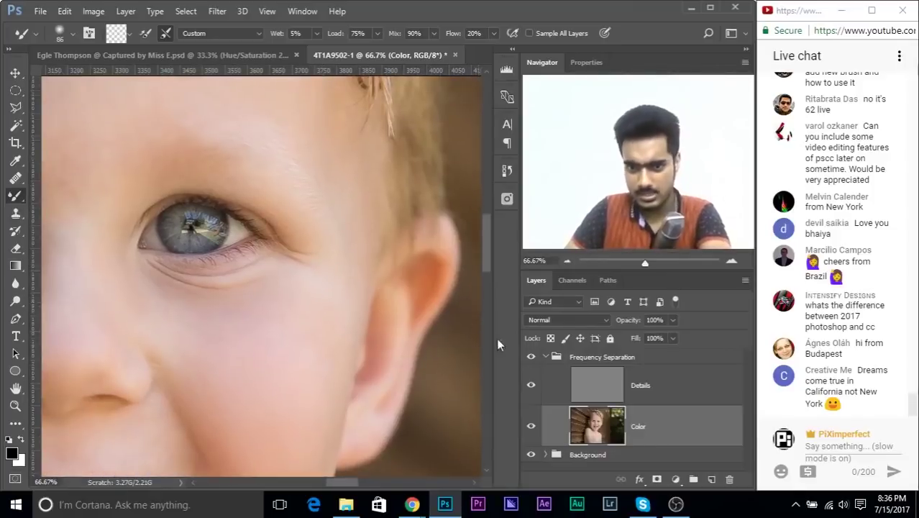
scroll(461, 348, "down", 1)
left_click_drag(341, 271, 421, 380)
left_click_drag(358, 191, 379, 276)
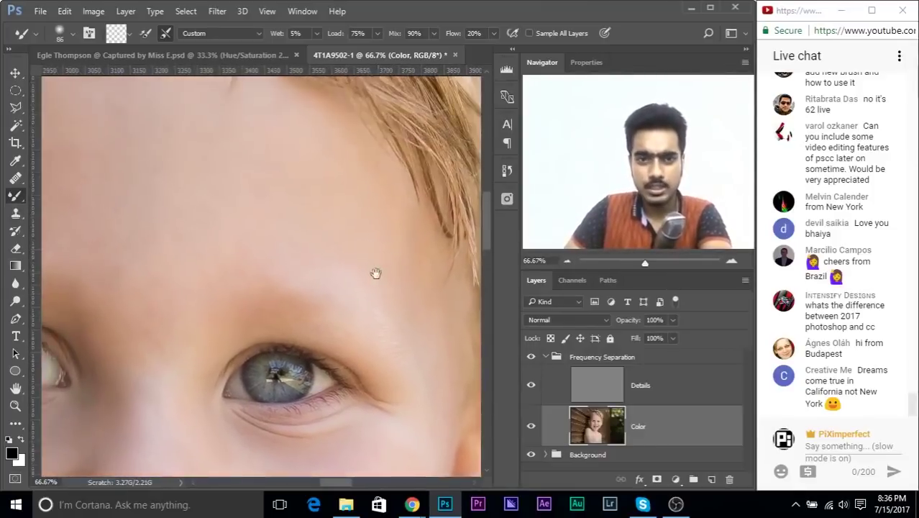
Blend the smile line and cheek beside the mouth corner on that same side of the face.
scroll(379, 276, "down", 8)
left_click_drag(359, 237, 358, 230)
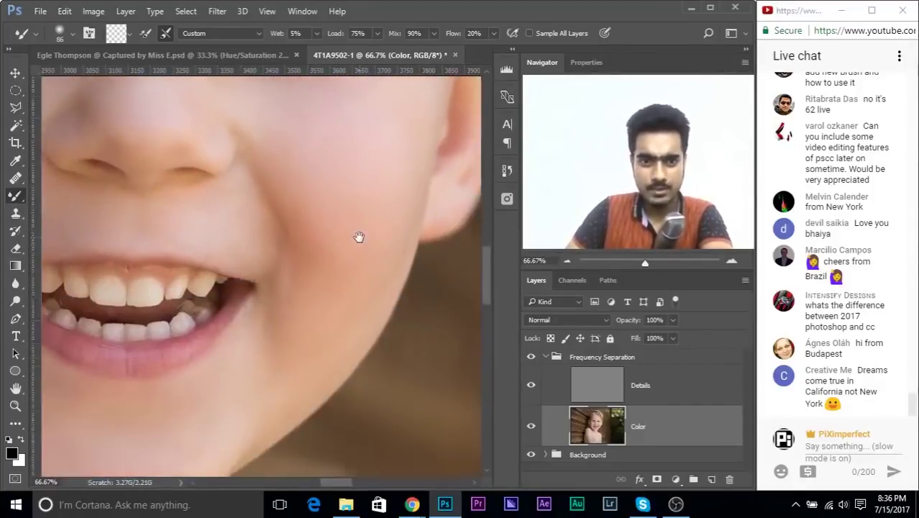
right_click(287, 312, "alt")
left_click_drag(236, 324, 266, 335)
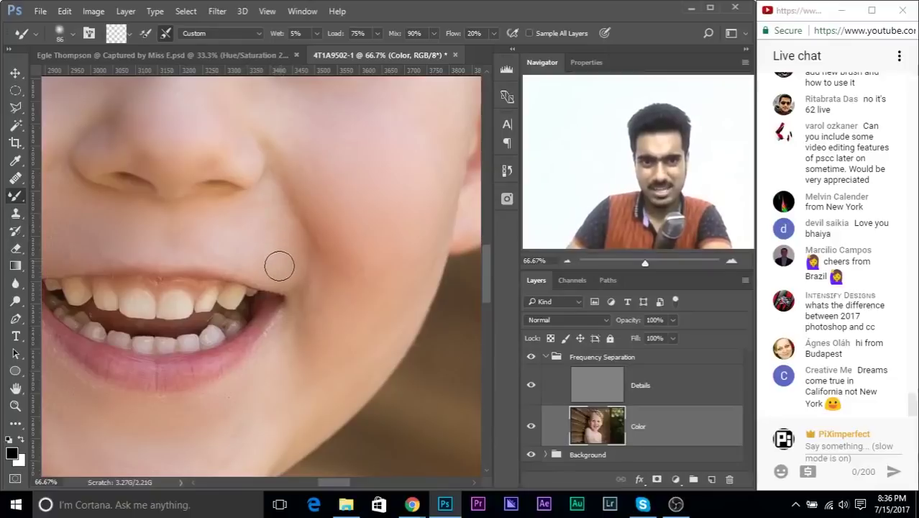
scroll(359, 317, "up", 1)
scroll(359, 316, "right", 1)
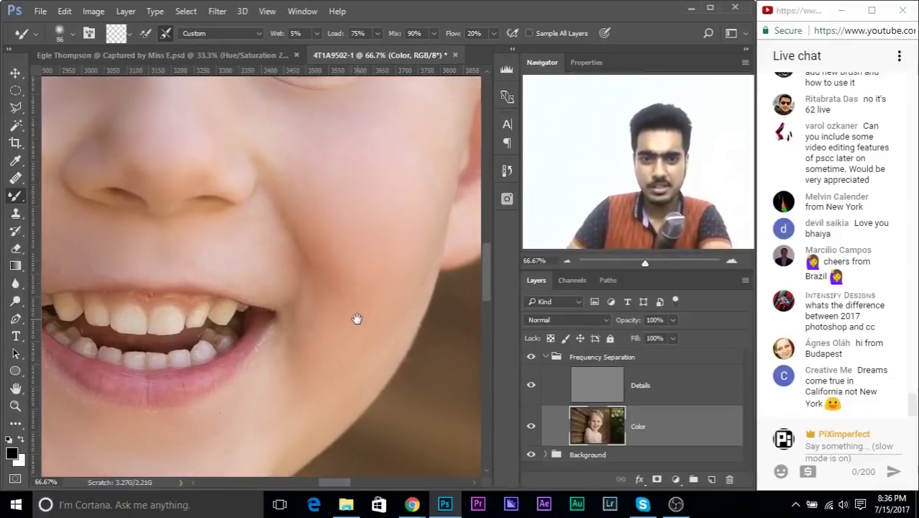
scroll(388, 237, "up", 5)
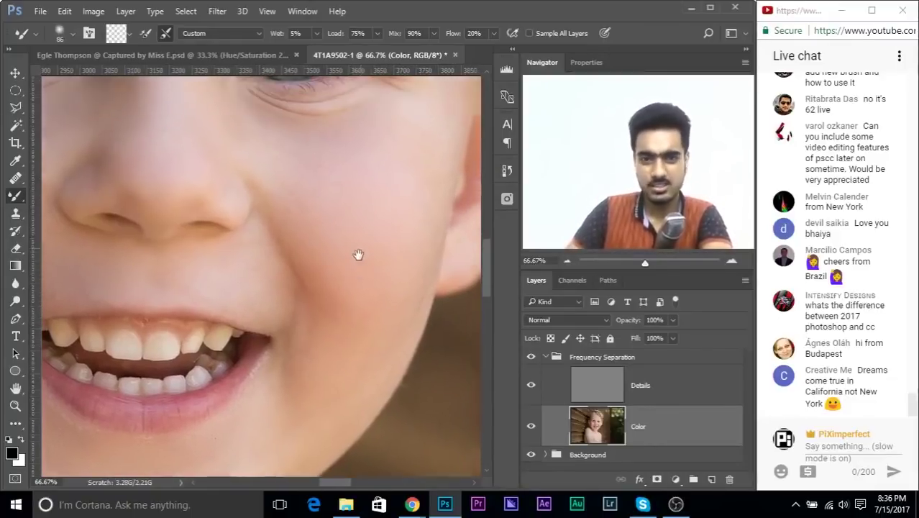
scroll(382, 244, "right", 2)
scroll(353, 294, "up", 2)
scroll(353, 294, "right", 1)
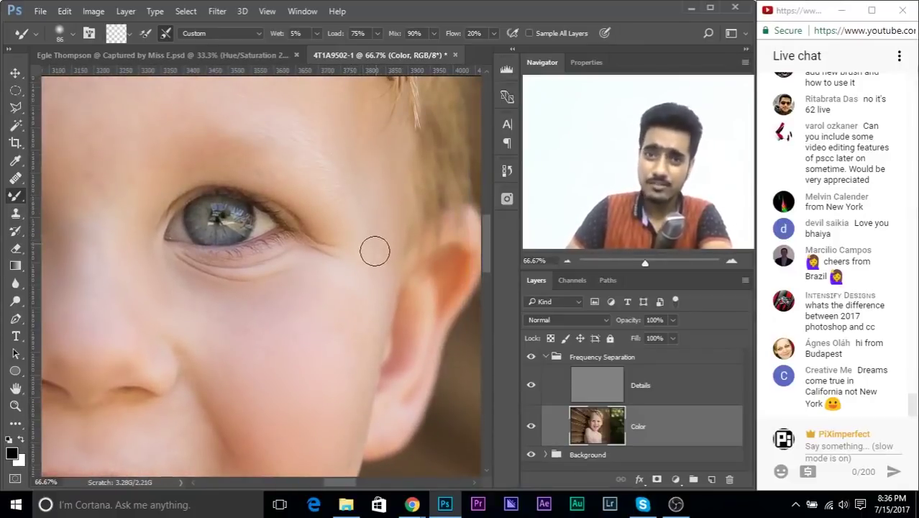
Smooth the jaw and the chin area beneath the lower lip with the 86 px Mixer Brush.
scroll(370, 338, "down", 10)
scroll(370, 338, "left", 4)
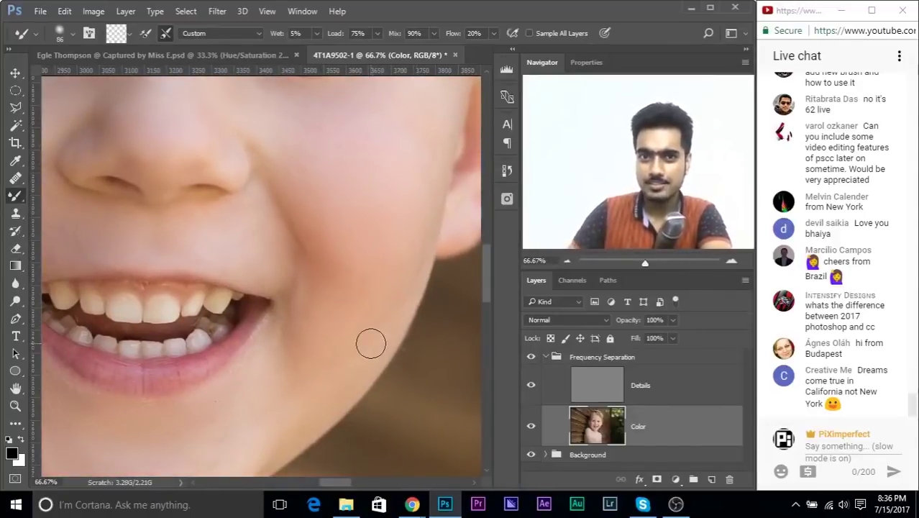
left_click_drag(327, 327, 414, 244)
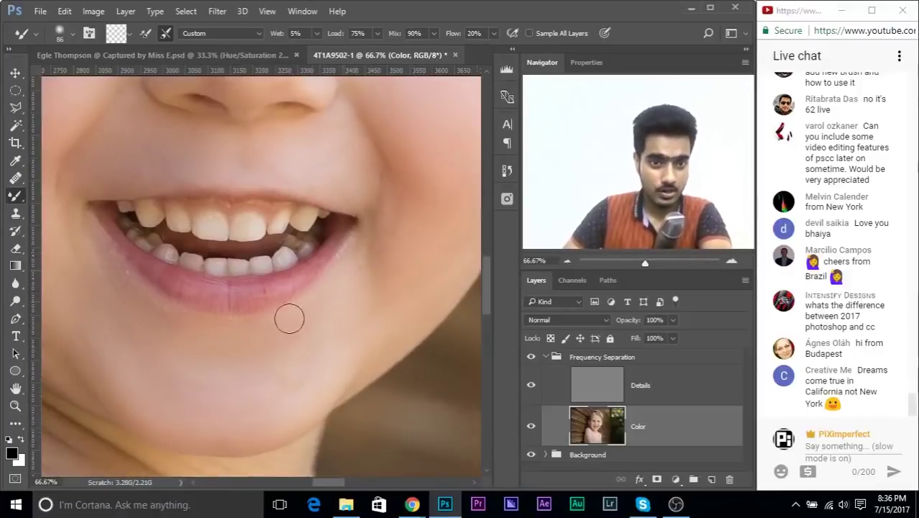
left_click_drag(175, 330, 339, 435)
Examine the smoothed skin across the child's whole face.
key("ctrl+minus")
key("ctrl+minus")
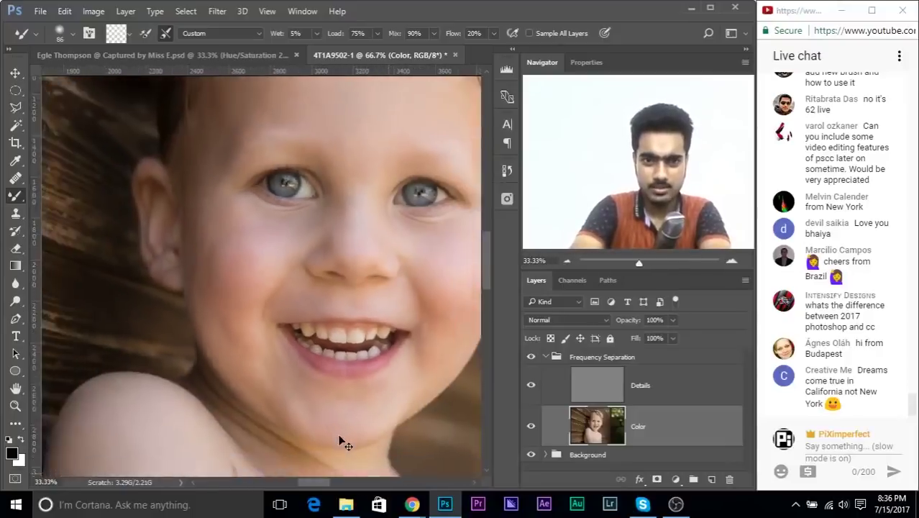
scroll(343, 442, "down", 1)
left_click_drag(368, 374, 335, 387)
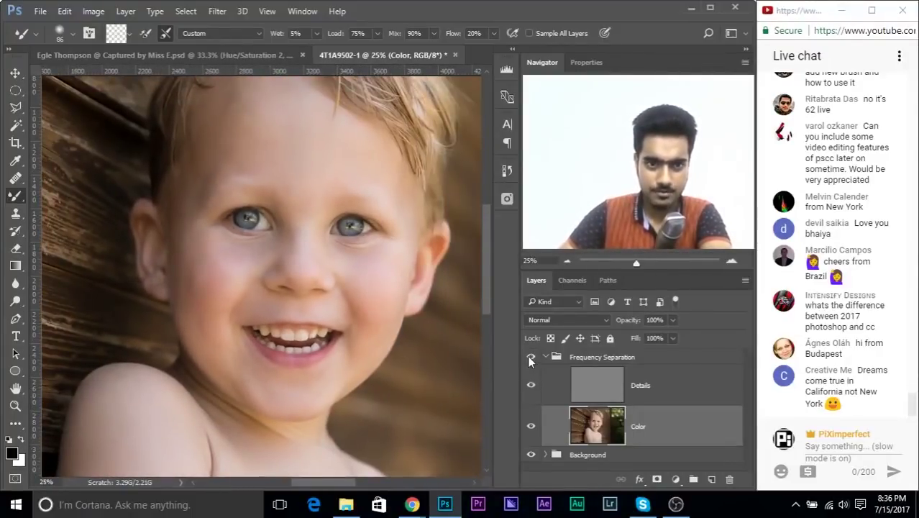
Refine the color transitions on the cheek beside the nose and under the eye with the 86 px Mixer Brush.
key("ctrl+plus")
key("ctrl+plus")
mouse_move(372, 343)
left_mouse_down()
mouse_move(286, 262)
mouse_move(298, 341)
mouse_move(279, 278)
left_mouse_up()
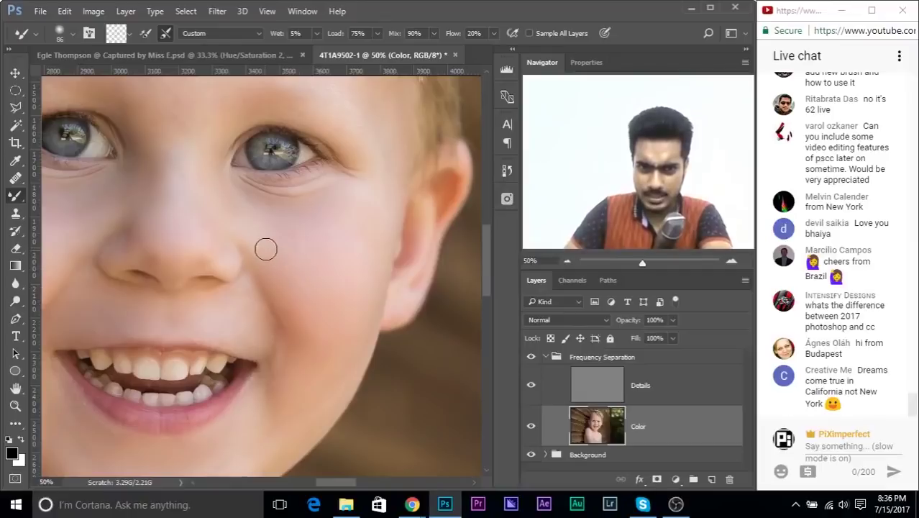
left_click_drag(296, 288, 281, 233)
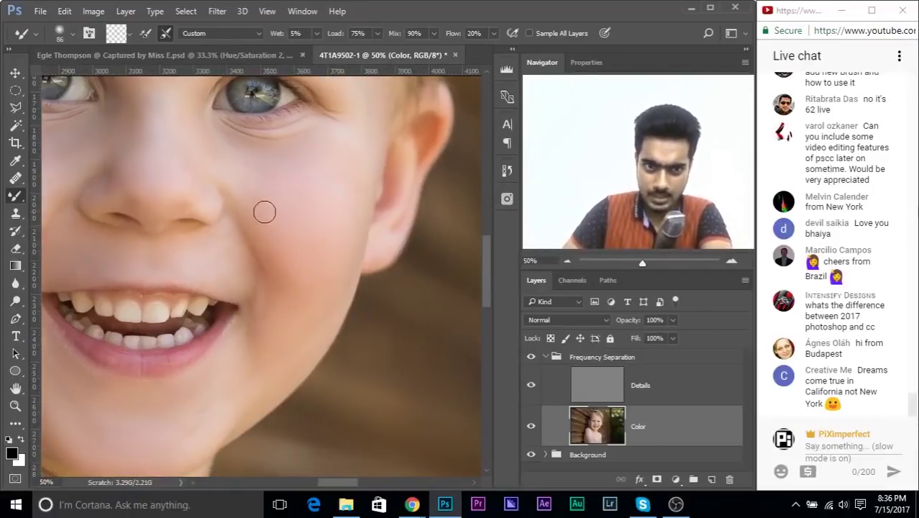
left_click_drag(250, 115, 272, 192)
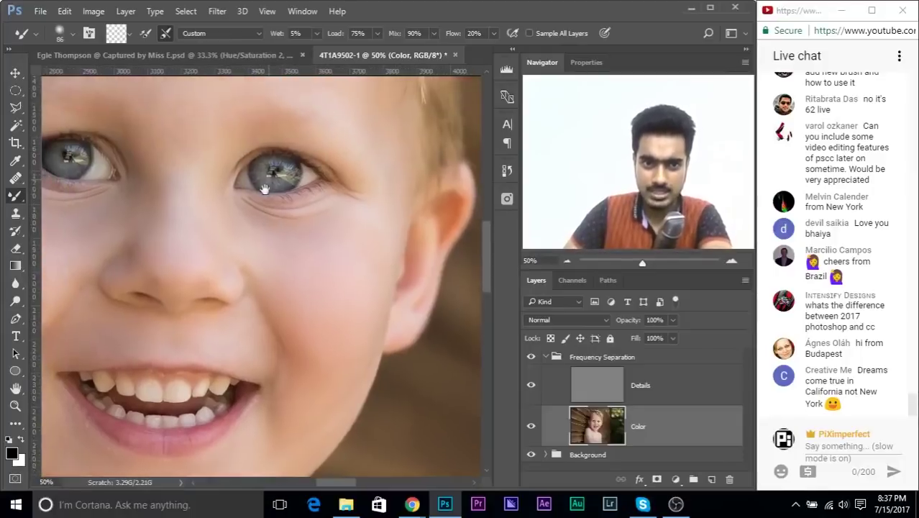
scroll(280, 228, "up", 2)
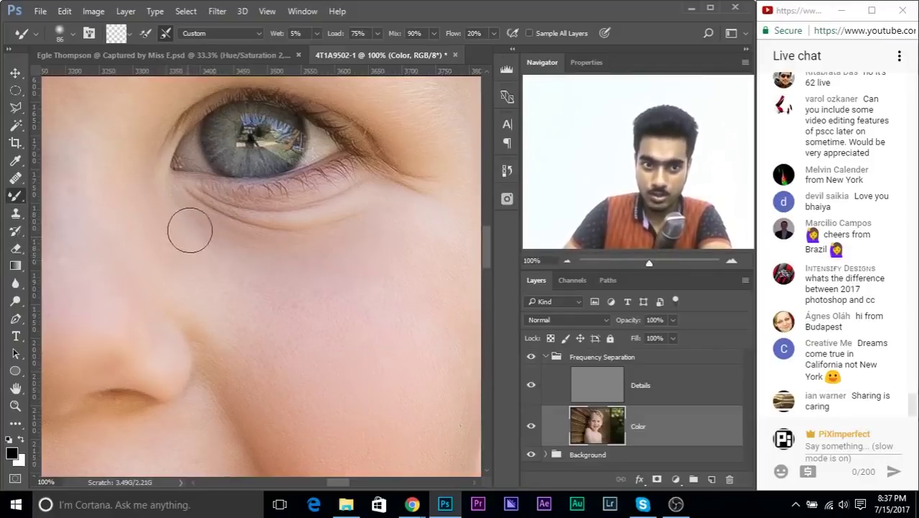
Inspect the retouched cheek between the eye and the ear at 100% zoom.
mouse_move(233, 274)
left_mouse_down()
mouse_move(370, 314)
mouse_move(242, 281)
mouse_move(341, 261)
mouse_move(233, 258)
mouse_move(174, 279)
left_mouse_up()
left_click_drag(326, 340, 282, 309)
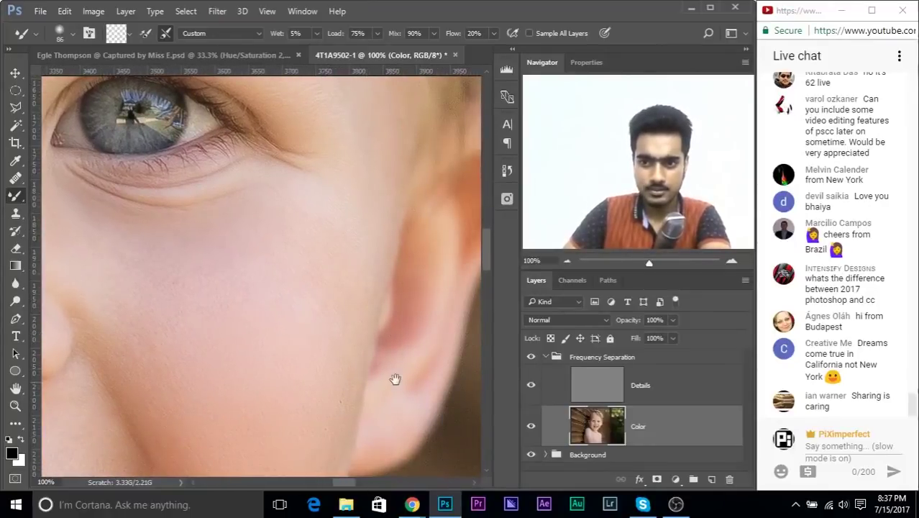
left_click_drag(395, 378, 378, 308)
left_click_drag(396, 365, 396, 340)
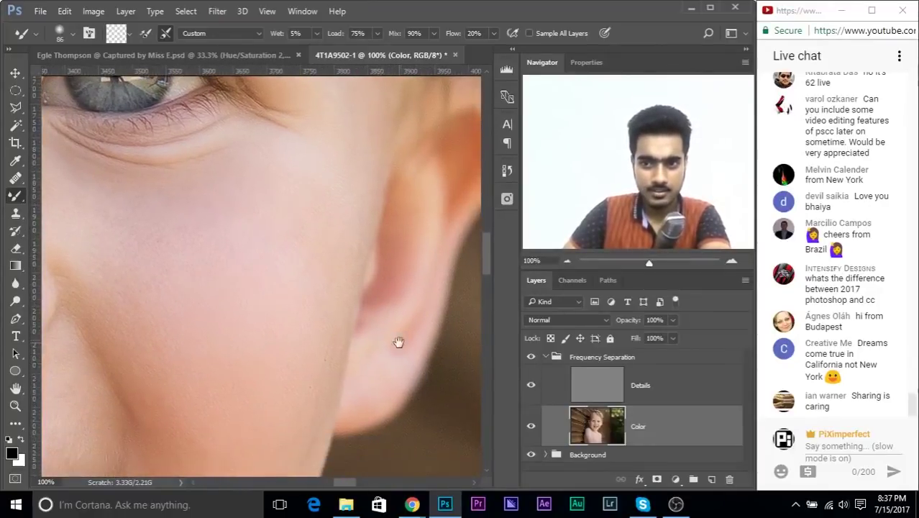
left_click_drag(361, 297, 378, 355)
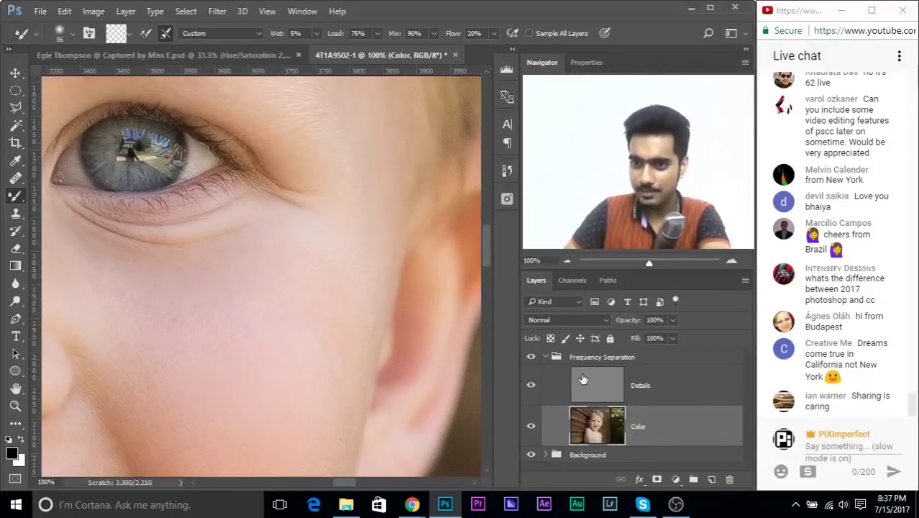
Smooth the color transitions across the child's forehead on the Color layer with the Mixer Brush at 128 px.
left_click_drag(344, 252, 371, 418)
mouse_move(308, 189)
left_mouse_down()
mouse_move(324, 312)
mouse_move(415, 235)
mouse_move(351, 314)
mouse_move(284, 298)
left_mouse_up()
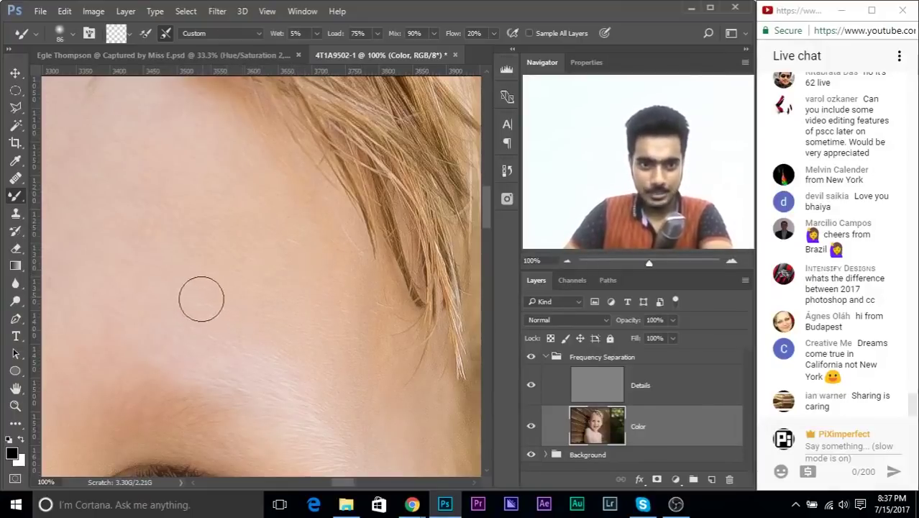
left_click_drag(258, 245, 348, 349)
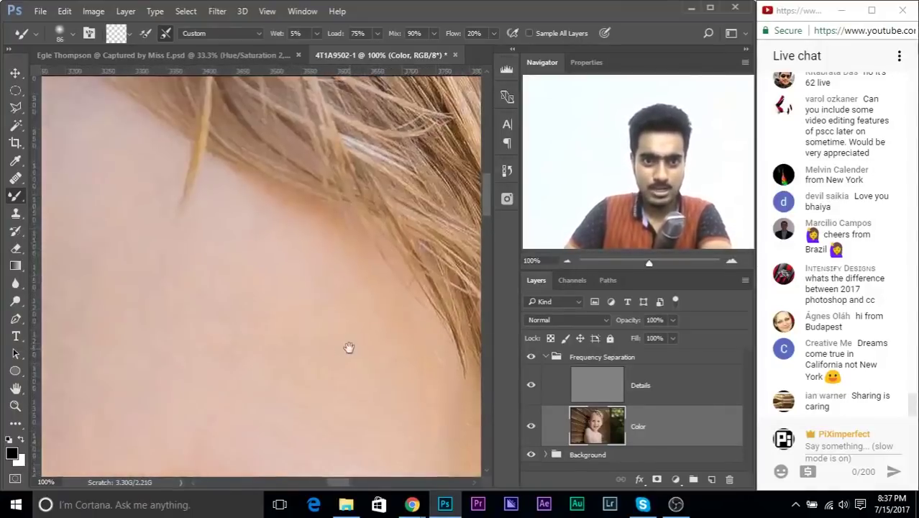
mouse_move(252, 236)
left_mouse_down()
mouse_move(341, 213)
mouse_move(427, 407)
left_mouse_up()
key("ctrl+minus")
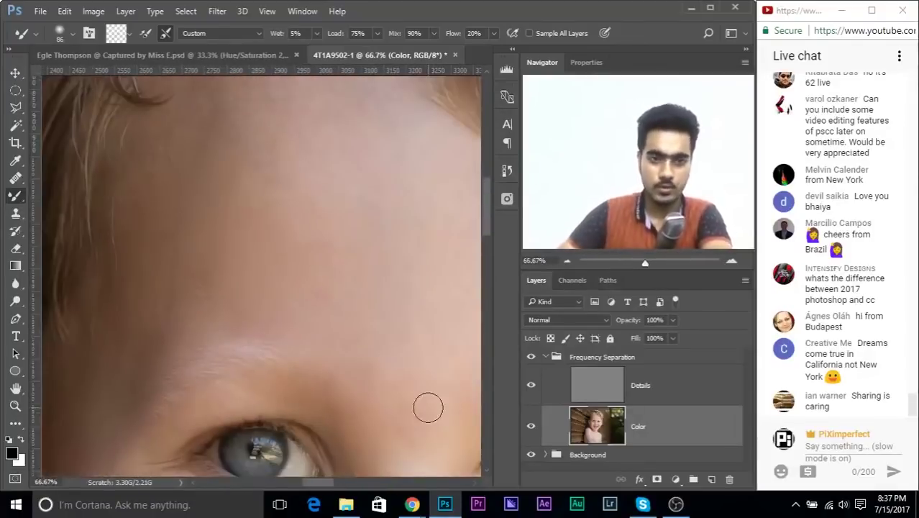
left_click_drag(305, 289, 269, 280)
left_click_drag(296, 290, 326, 291)
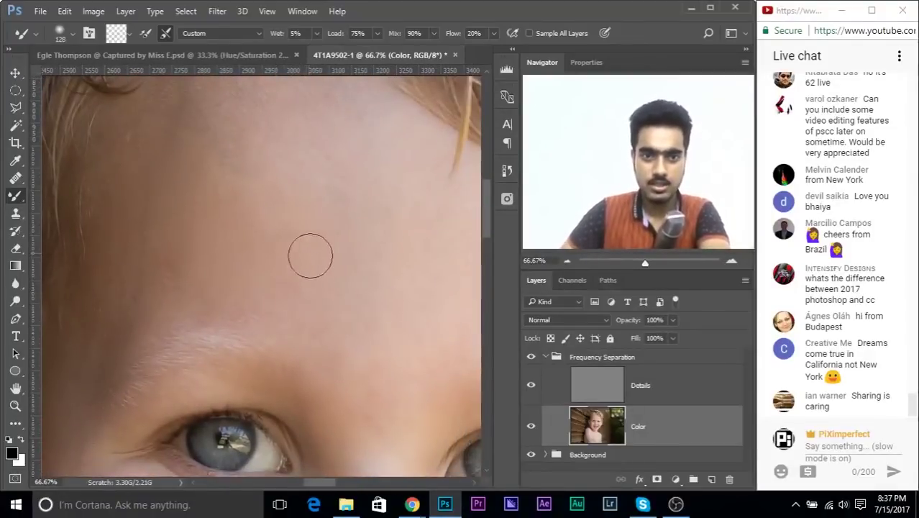
mouse_move(211, 230)
left_mouse_down()
mouse_move(286, 216)
mouse_move(289, 243)
left_mouse_up()
left_click_drag(218, 298, 135, 480)
Blend the remaining uneven tones on the cheeks and around the mouth with the 128 px Mixer Brush.
left_click_drag(367, 410, 246, 179)
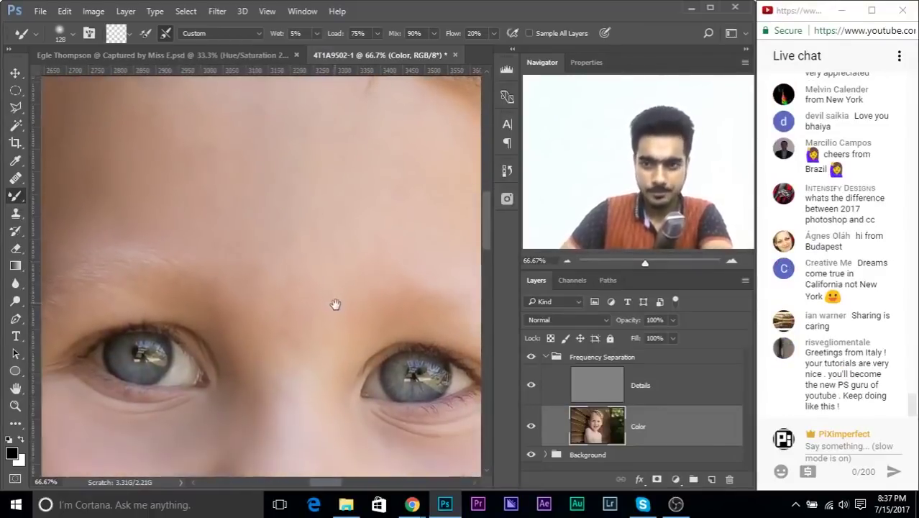
key("ctrl+minus")
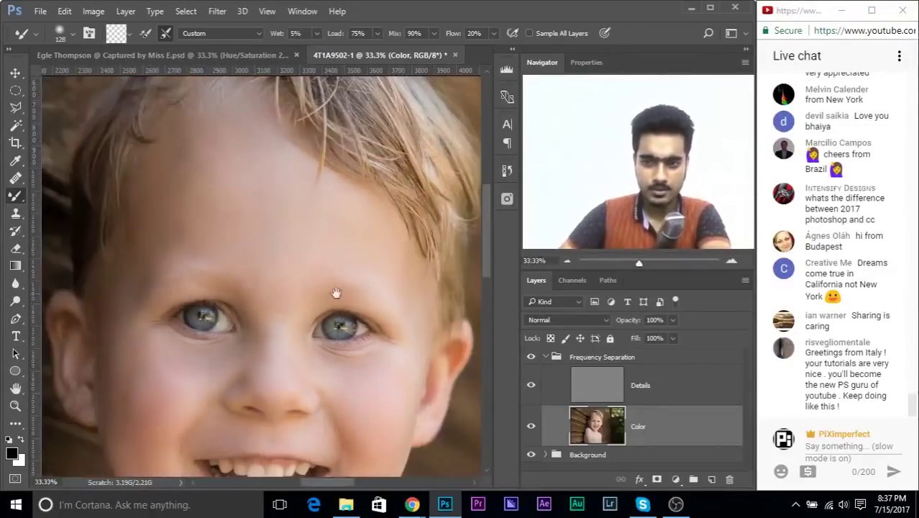
mouse_move(265, 350)
left_mouse_down()
mouse_move(240, 270)
mouse_move(199, 211)
left_mouse_up()
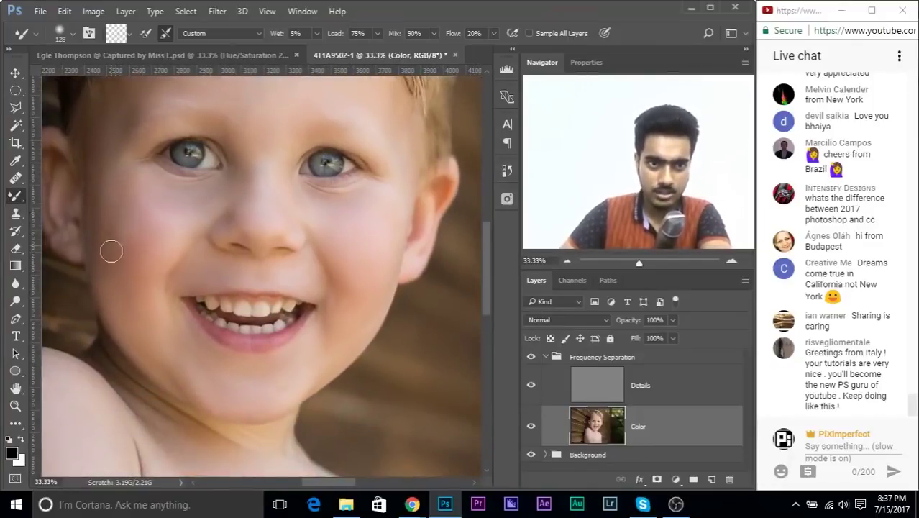
left_click_drag(330, 283, 330, 273)
left_click_drag(395, 233, 357, 242)
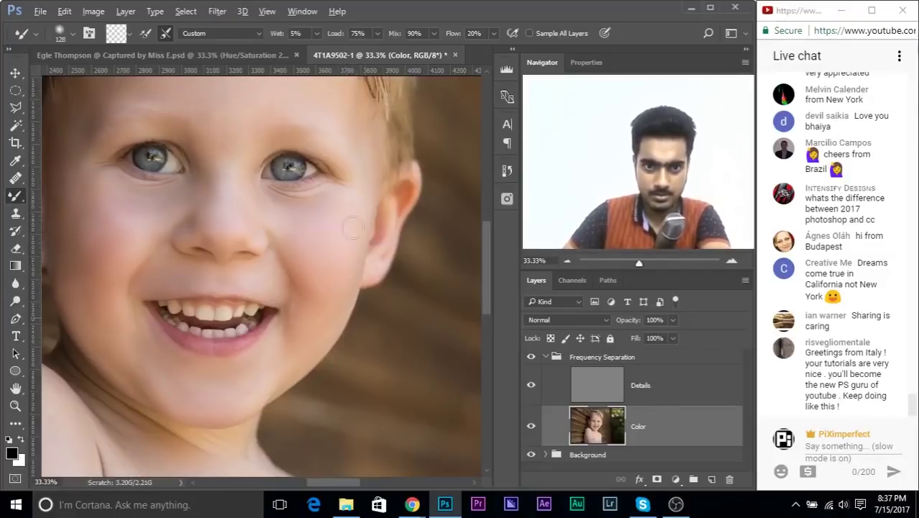
left_click_drag(301, 314, 350, 269)
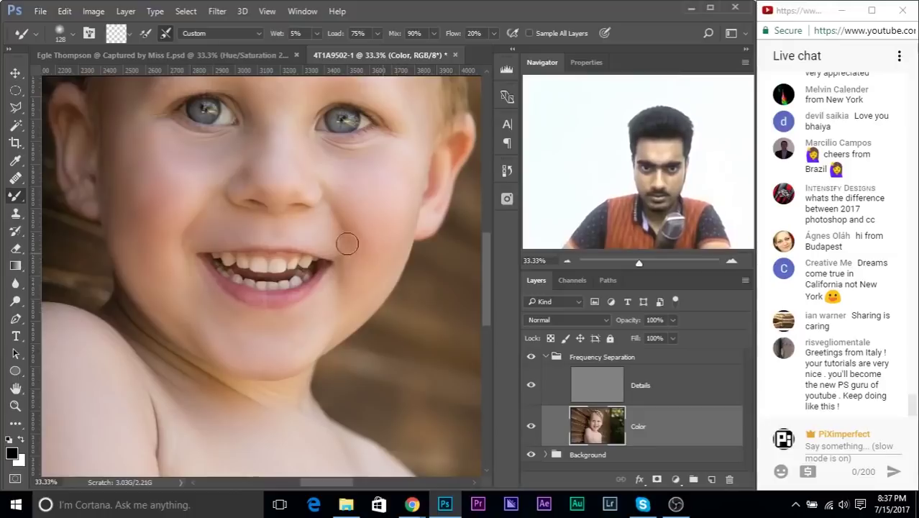
left_click_drag(266, 203, 261, 341)
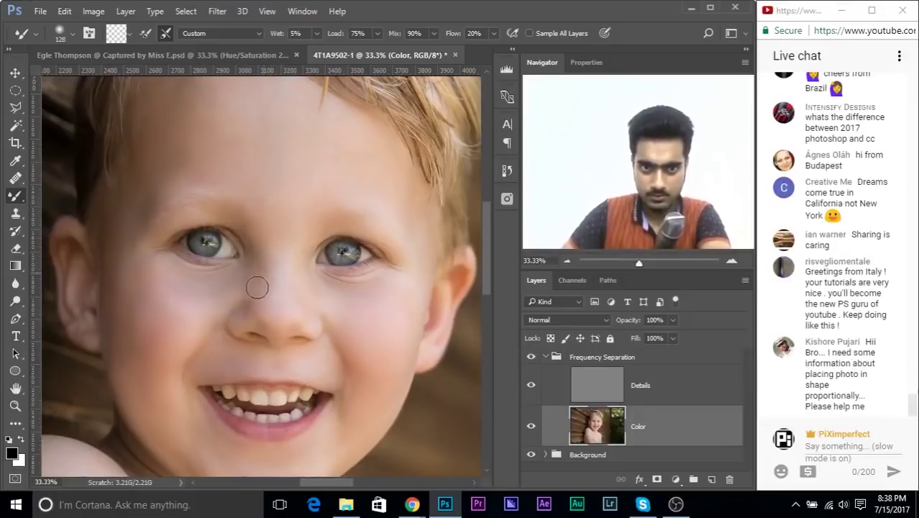
left_click_drag(318, 280, 296, 208)
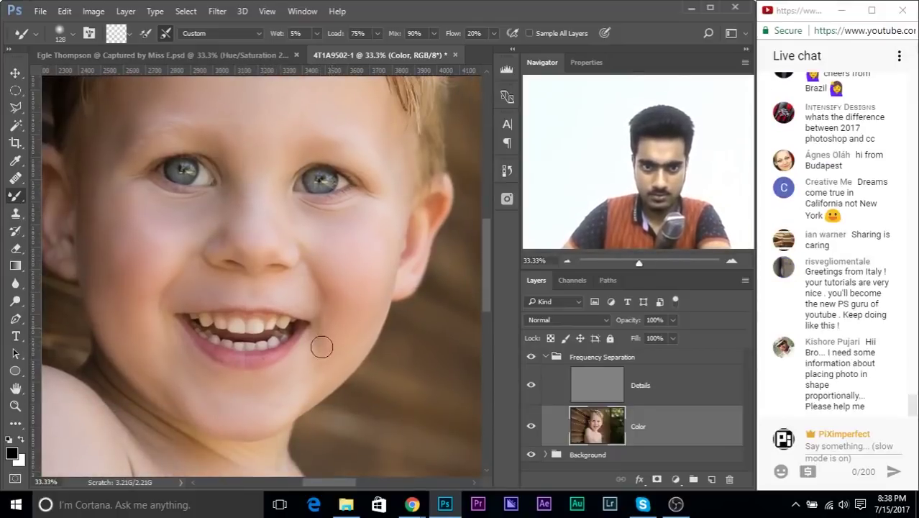
left_click_drag(324, 365, 330, 341)
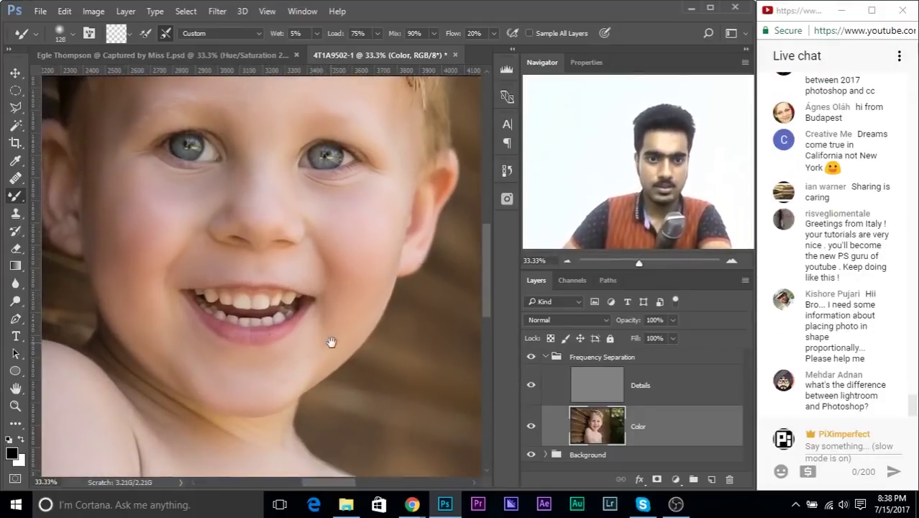
Compare the whole face with and without the Frequency Separation group.
key("ctrl+minus")
left_click_drag(318, 287, 314, 351)
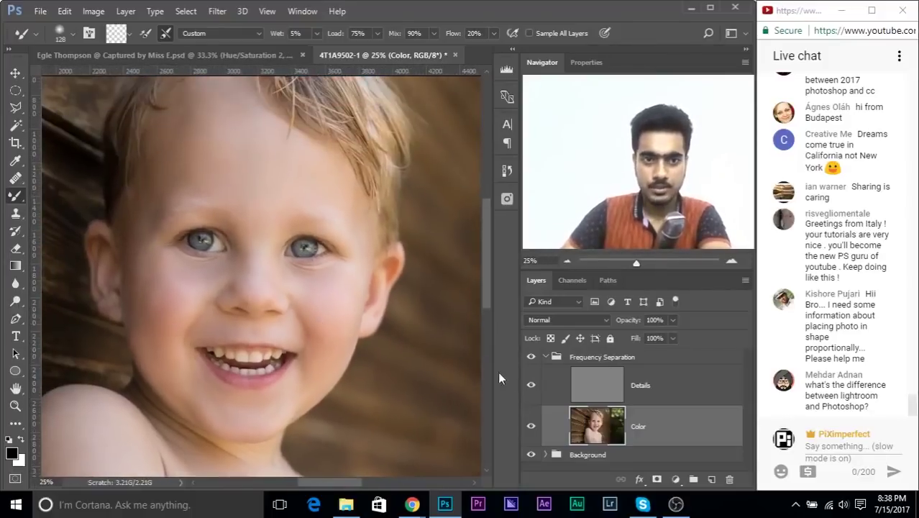
left_click(530, 357)
left_click_drag(180, 169, 173, 247)
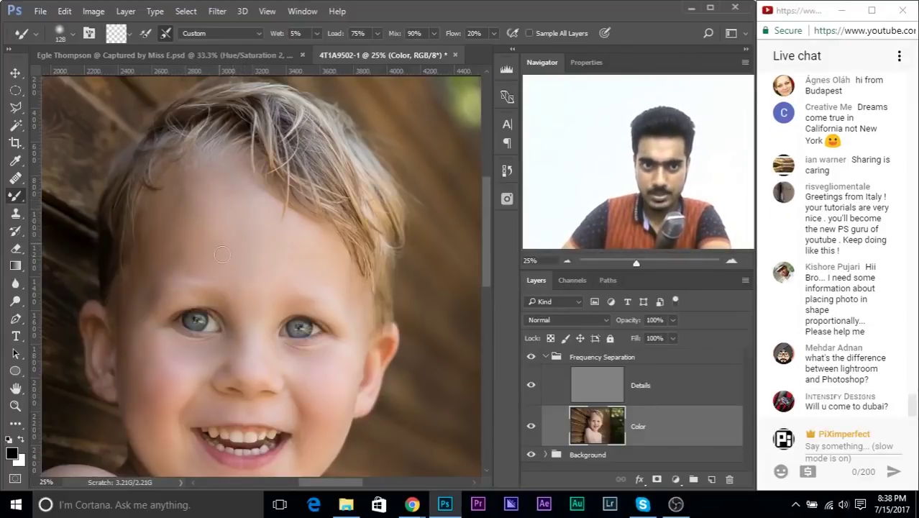
Smooth the skin of the child's shoulder and arm on the Color layer with the Mixer Brush at 216 px.
left_click_drag(229, 293, 263, 119)
mouse_move(304, 246)
left_mouse_down()
mouse_move(338, 121)
mouse_move(367, 143)
mouse_move(420, 76)
left_mouse_up()
right_click(250, 289, "alt")
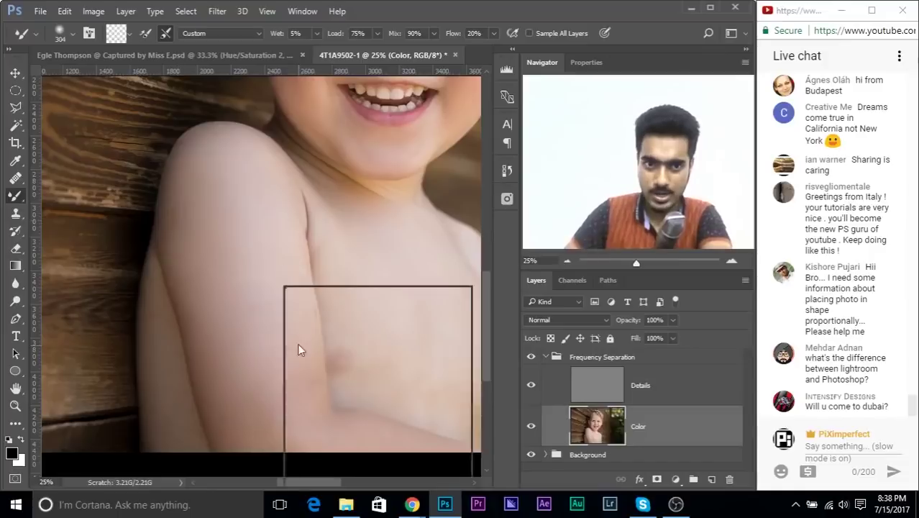
right_click(288, 257, "alt")
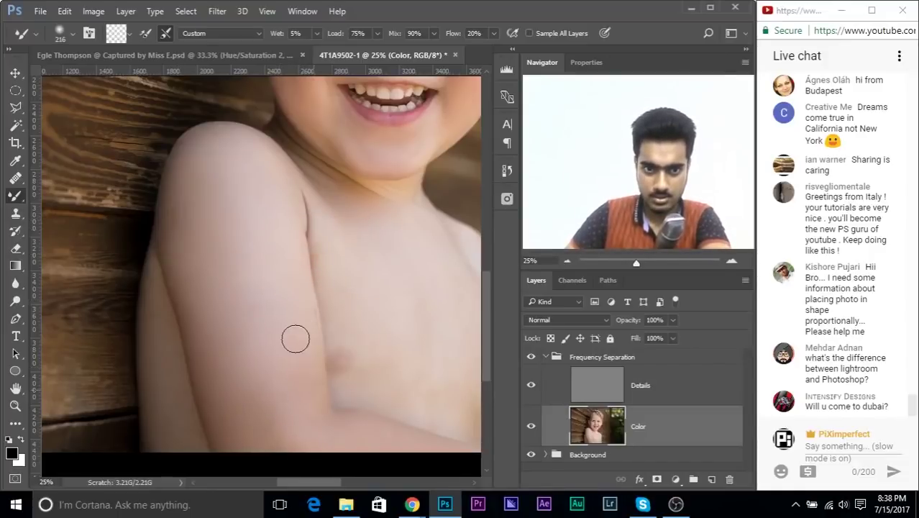
left_click_drag(223, 390, 244, 308)
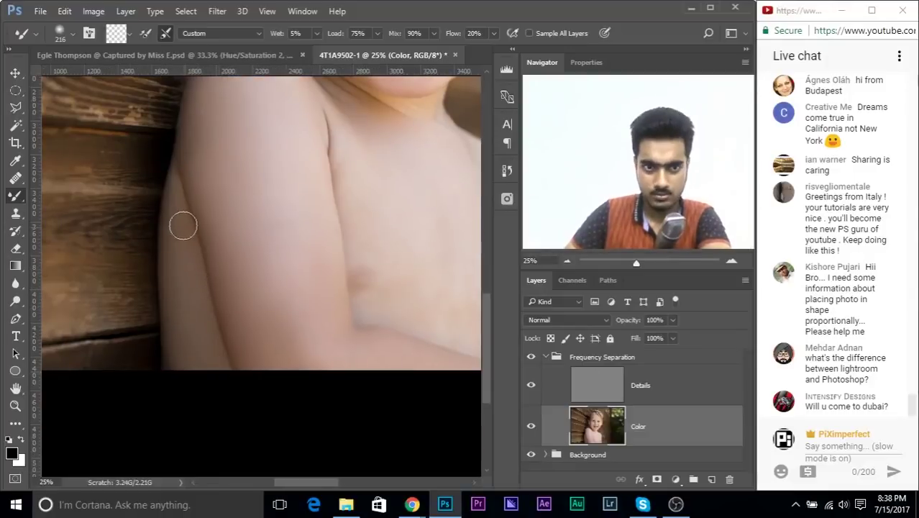
Even out the chest and belly skin on the Color layer with the 216 px Mixer Brush.
left_click_drag(412, 227, 257, 266)
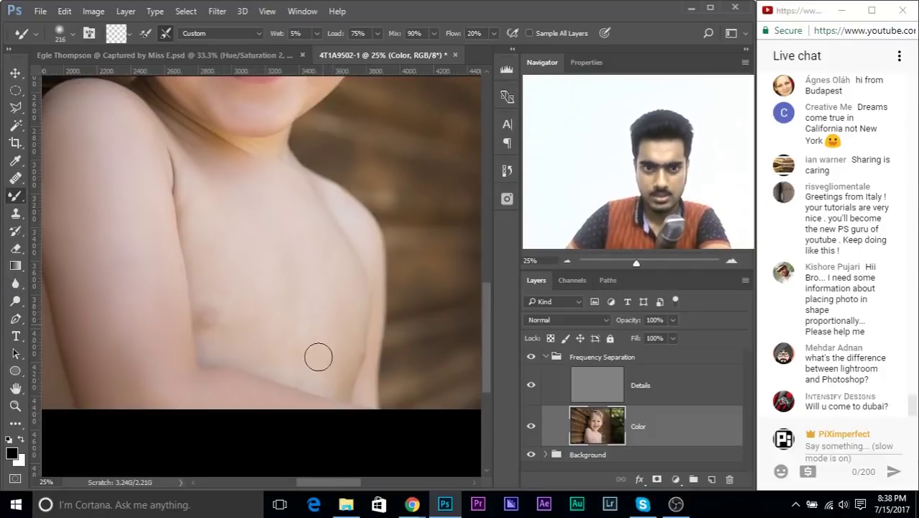
left_click_drag(317, 254, 335, 314)
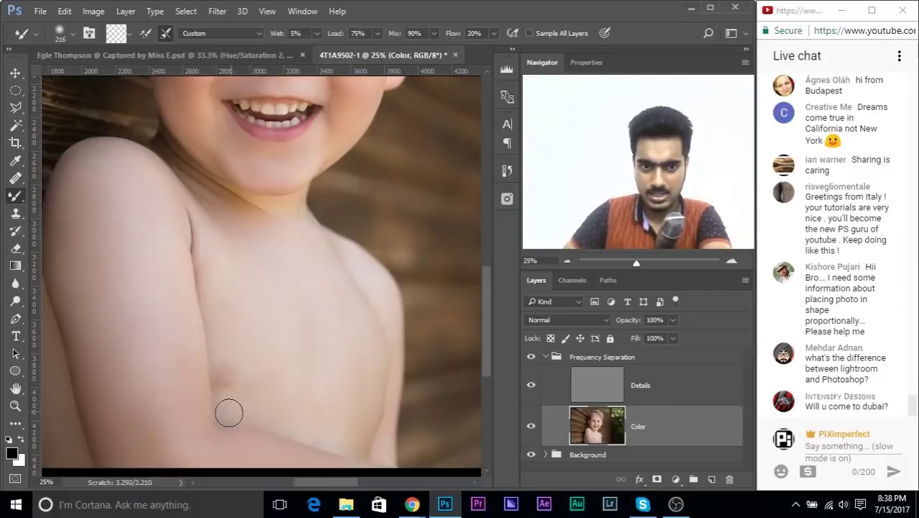
left_click_drag(334, 438, 279, 395)
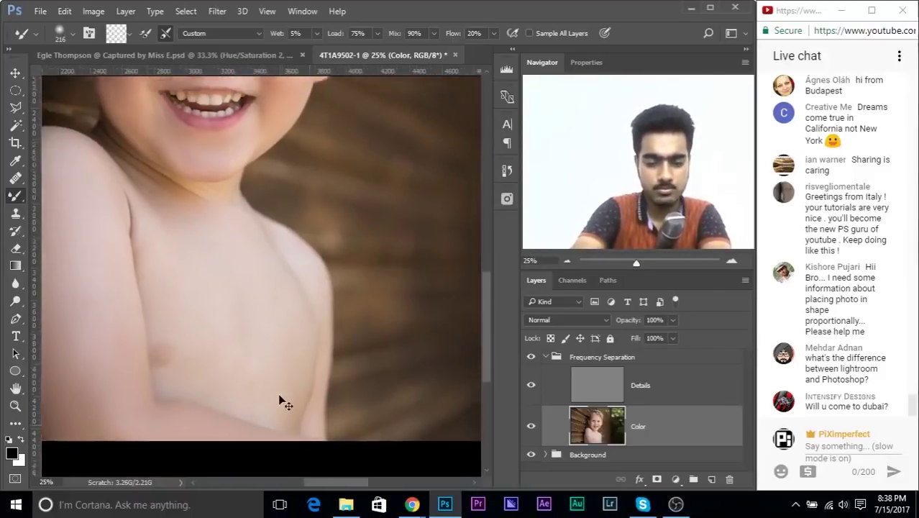
Duplicate the Details layer inside the Frequency Separation group to strengthen the skin texture.
key("ctrl+minus")
key("ctrl+minus")
key("ctrl+plus")
key("ctrl+plus")
key("ctrl+plus")
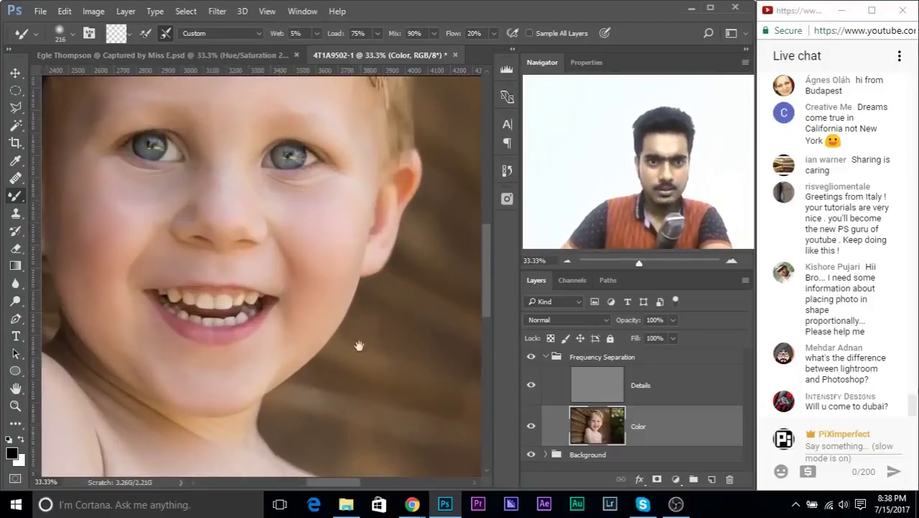
left_click_drag(356, 295, 414, 367)
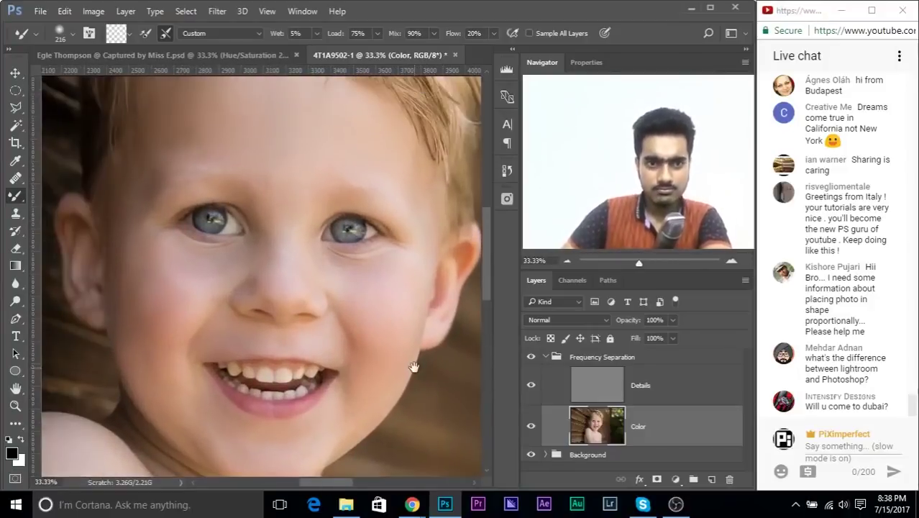
left_click(649, 395)
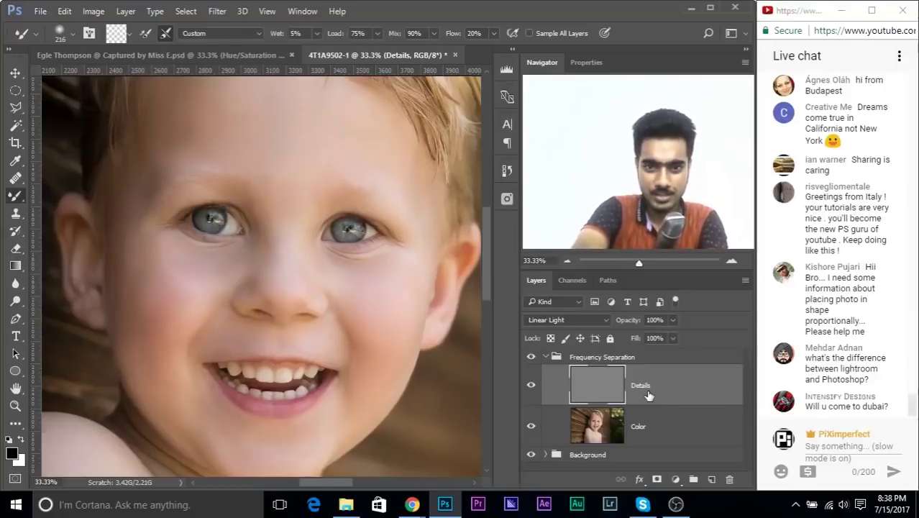
key("ctrl+j")
Examine the strengthened texture on the shoulder, cheeks, eyes and forehead at 66.7% zoom and on the whole face.
key("ctrl+plus")
key("ctrl+plus")
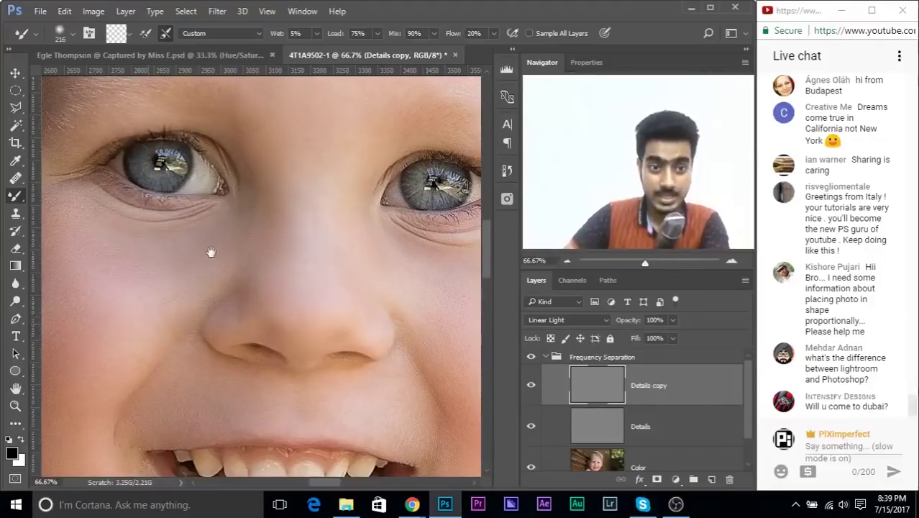
left_click_drag(206, 320, 255, 201)
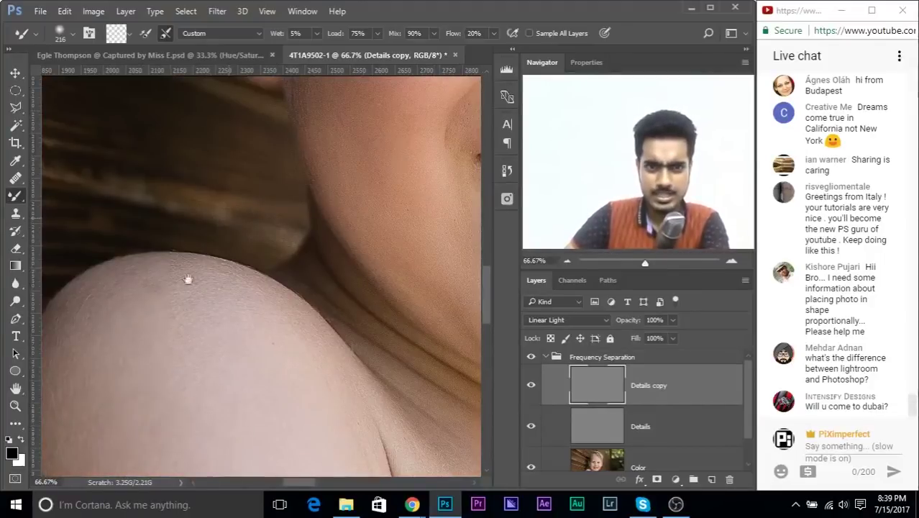
left_click_drag(348, 244, 154, 408)
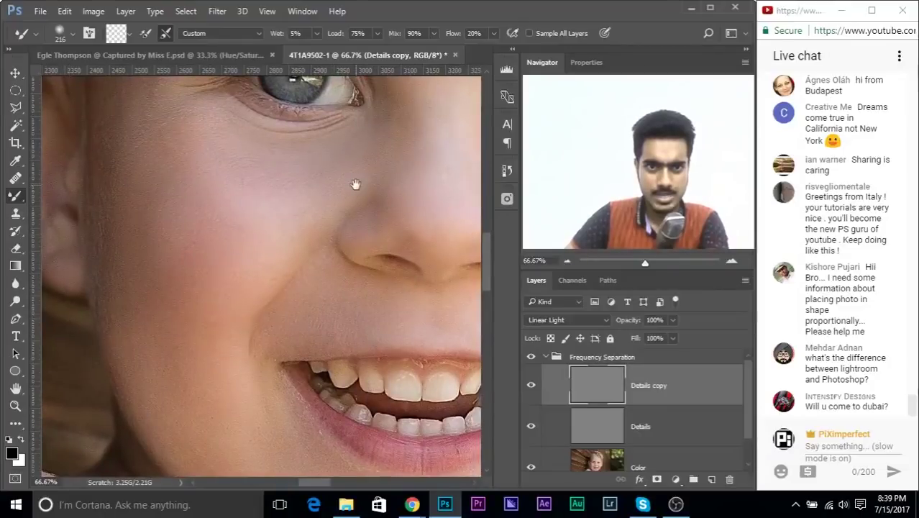
left_click_drag(356, 184, 279, 251)
left_click_drag(303, 378, 282, 390)
left_click_drag(416, 221, 301, 383)
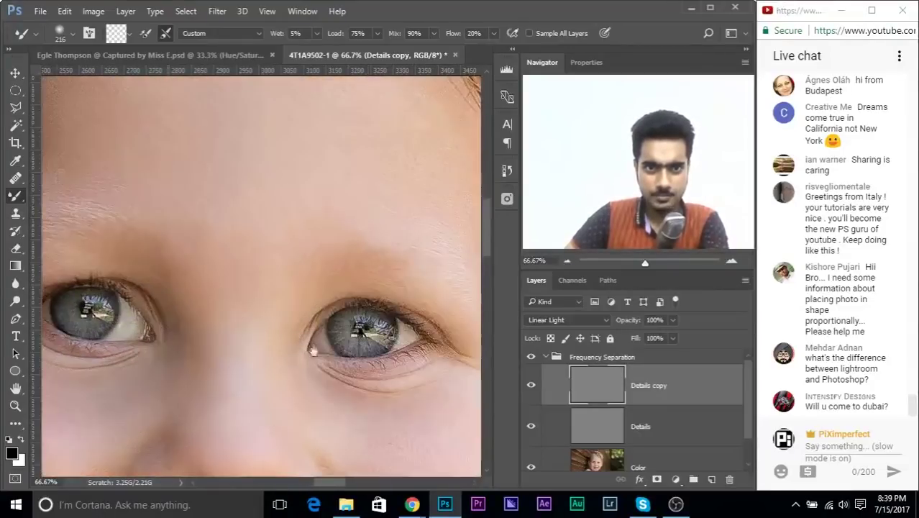
left_click_drag(348, 238, 346, 164)
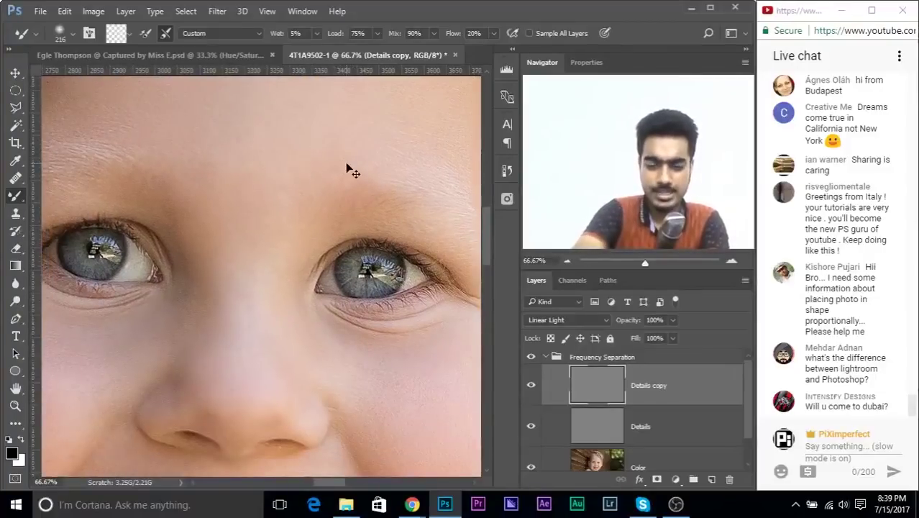
key("ctrl+minus")
key("ctrl+minus")
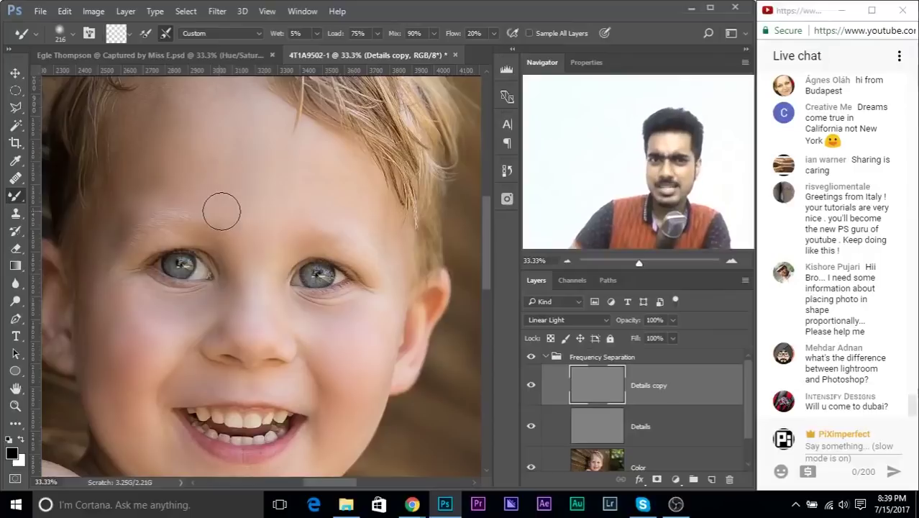
left_click_drag(397, 136, 443, 138)
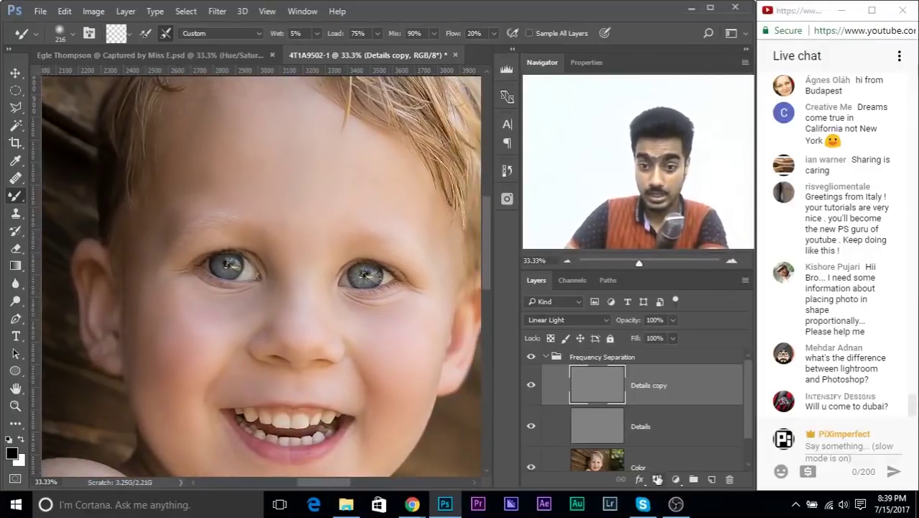
Add a black mask to the Details copy layer and dab the forehead with a white 212 px Brush at 10% opacity.
left_click(656, 479, "alt")
right_click(16, 203)
left_click(51, 199)
key("x")
left_click_drag(230, 202, 217, 202)
left_click(231, 133)
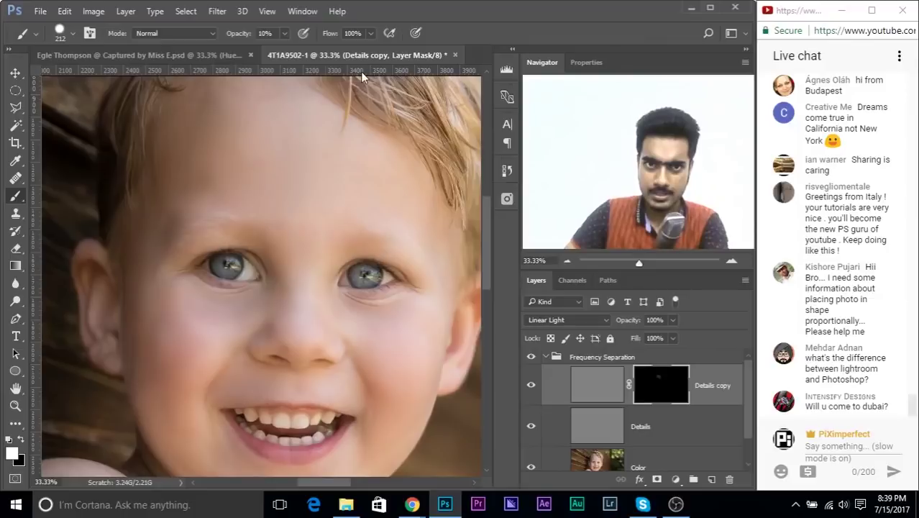
Paint the forehead, nose and cheeks white on the Details copy mask with a 260 px Brush at 100% opacity.
left_click(285, 33)
left_click_drag(280, 48, 354, 51)
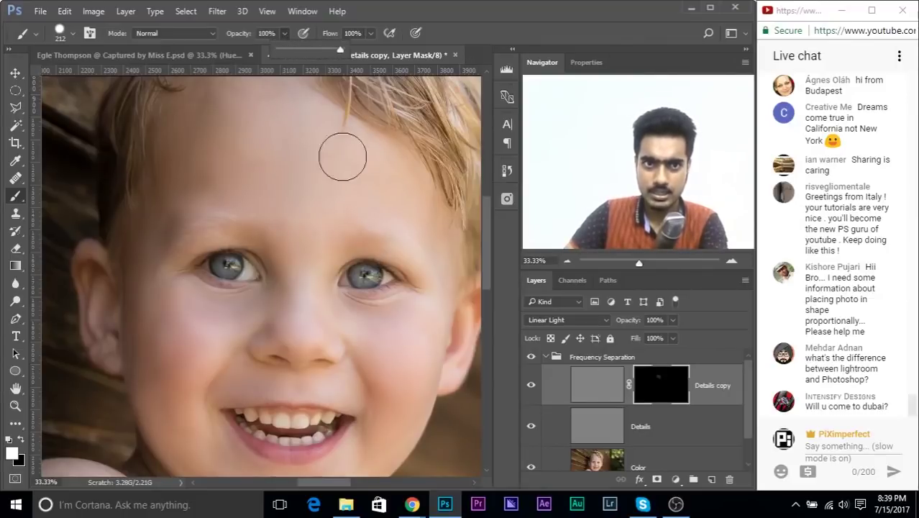
key("bracketright")
key("bracketright")
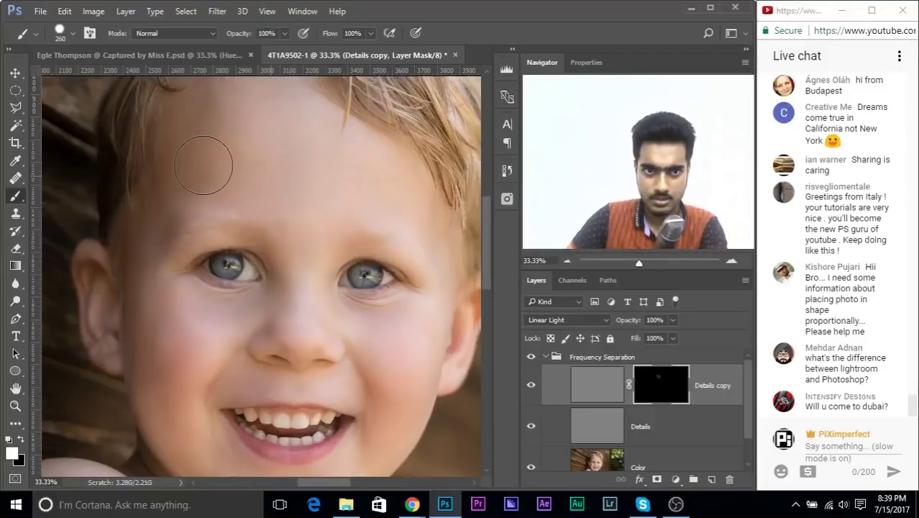
left_click_drag(204, 165, 267, 199)
left_click_drag(267, 199, 253, 133)
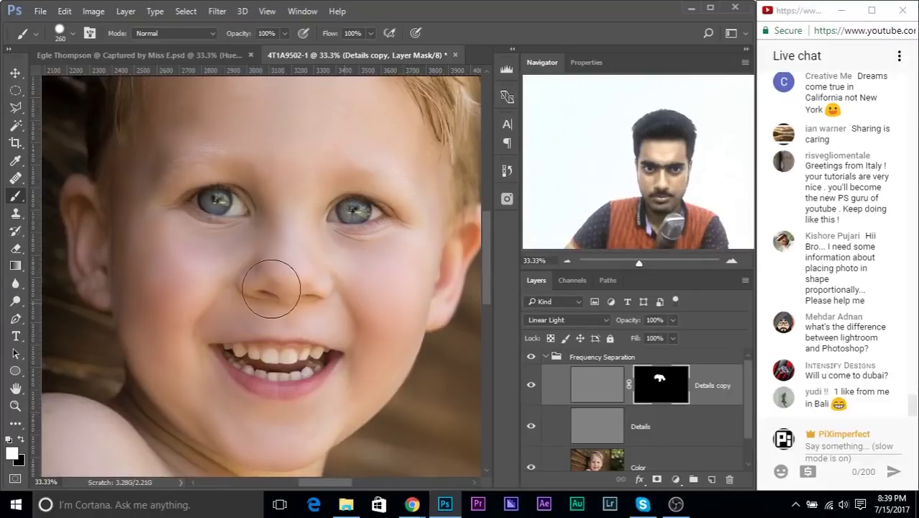
left_click_drag(269, 289, 269, 290)
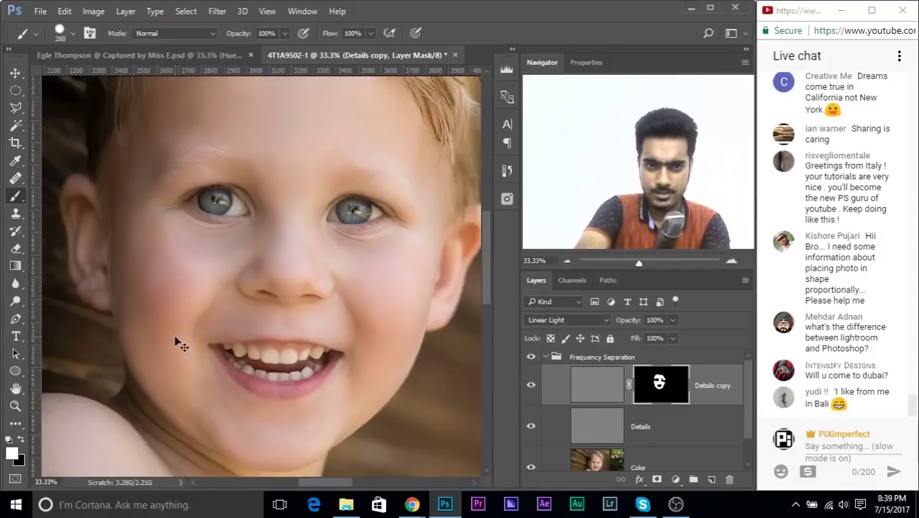
Examine the restored skin texture on the nose, cheek and chin at 100% zoom, and on the face and upper body at 25%.
key("ctrl+1")
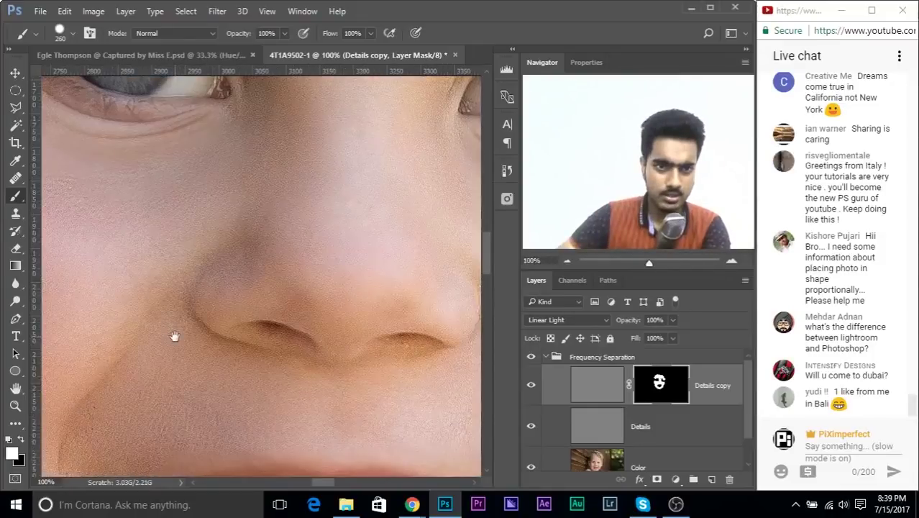
left_click_drag(175, 335, 408, 263)
left_click_drag(348, 460, 308, 273)
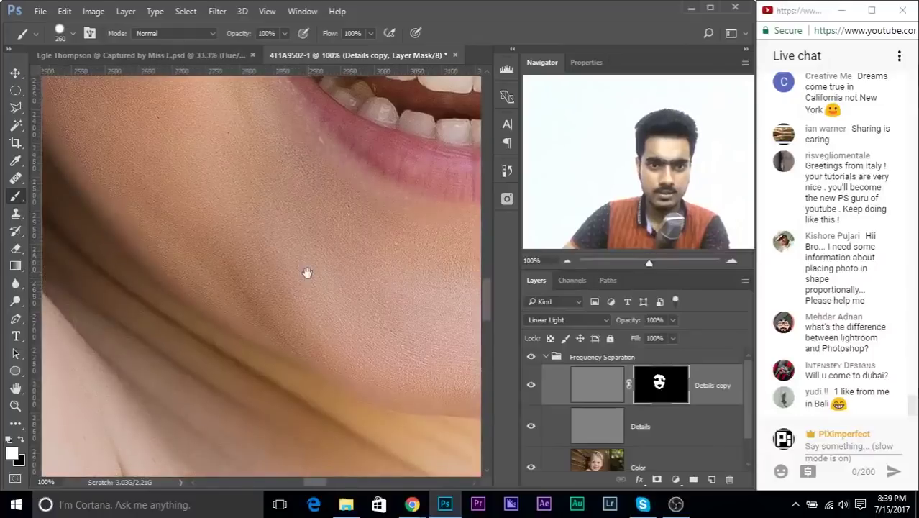
key("ctrl+minus")
key("ctrl+minus")
key("ctrl+minus")
key("ctrl+minus")
key("ctrl+plus")
key("ctrl+minus")
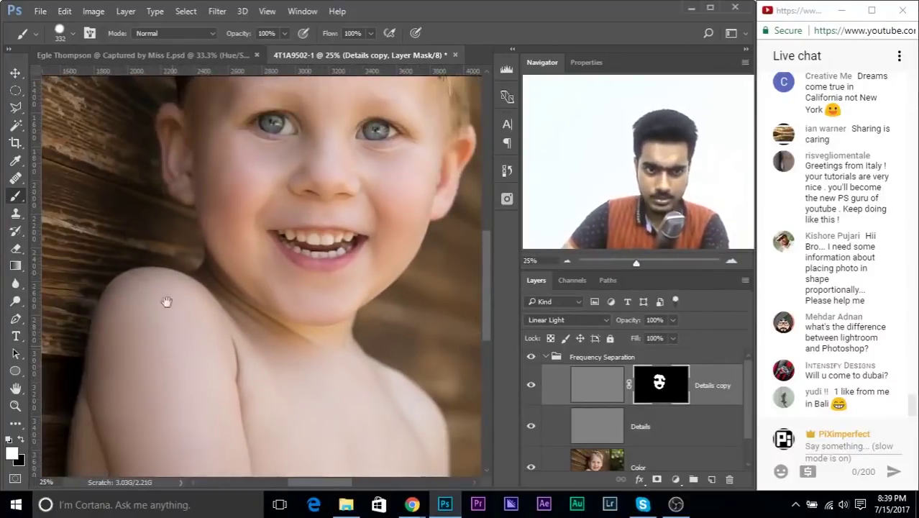
Paint the arm, shoulders and chest white on the Details copy mask with a 332 px Brush at 100% opacity.
scroll(174, 345, "down", 3)
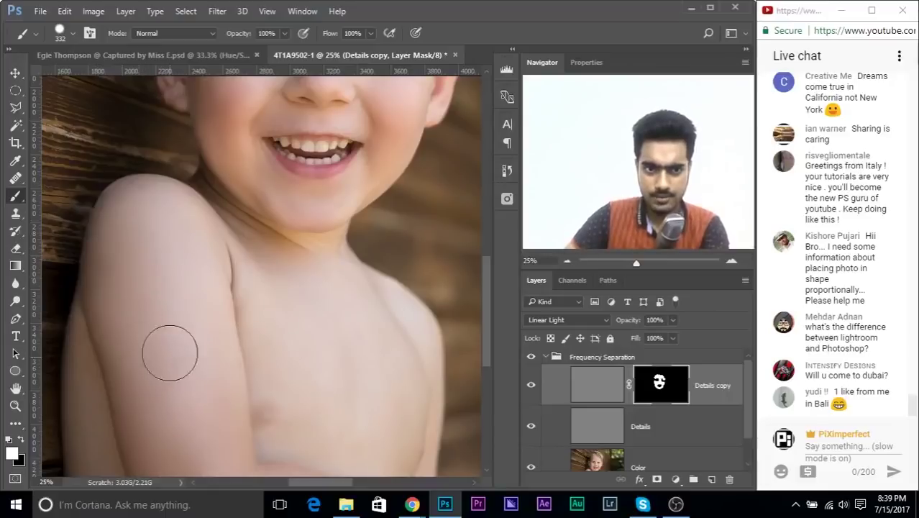
left_click_drag(185, 345, 220, 253)
mouse_move(179, 227)
left_mouse_down()
mouse_move(207, 376)
mouse_move(297, 371)
mouse_move(348, 381)
left_mouse_up()
mouse_move(285, 304)
left_mouse_down()
mouse_move(217, 381)
mouse_move(258, 308)
mouse_move(242, 274)
left_mouse_up()
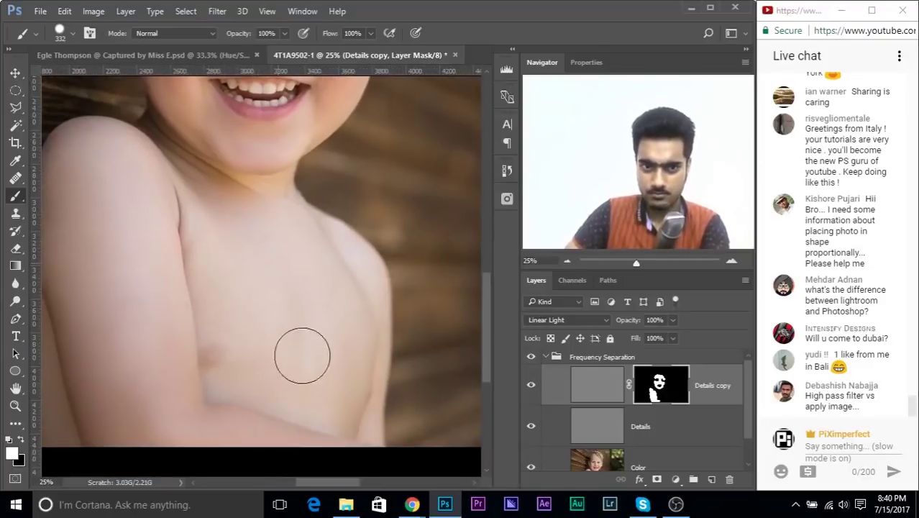
left_click_drag(315, 279, 312, 319)
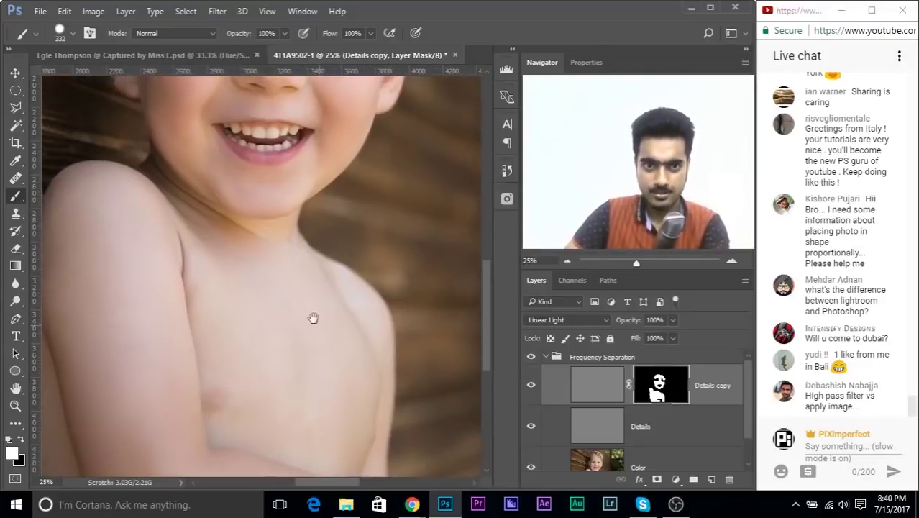
left_click_drag(317, 262, 405, 245)
mouse_move(240, 301)
left_mouse_down()
mouse_move(173, 356)
mouse_move(154, 287)
mouse_move(180, 444)
mouse_move(305, 421)
left_mouse_up()
left_click_drag(244, 310, 178, 432)
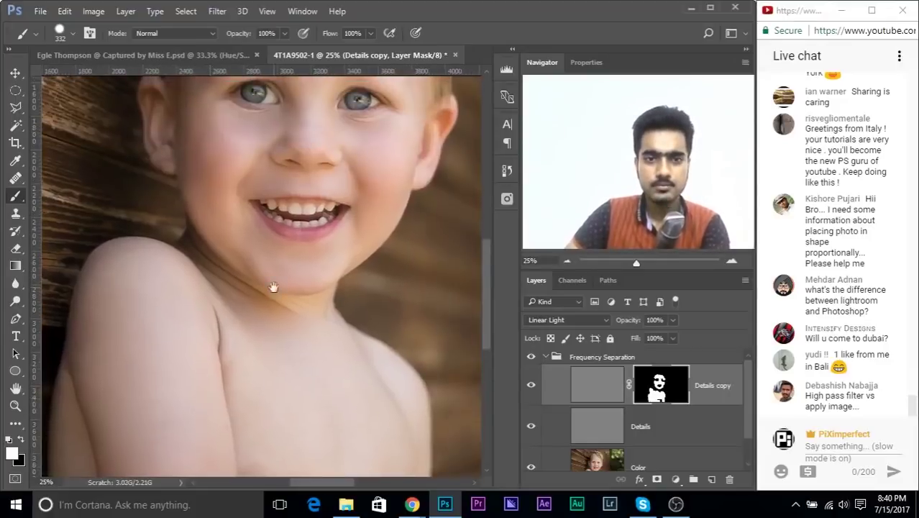
left_click_drag(275, 283, 256, 404)
left_click_drag(240, 109, 239, 173)
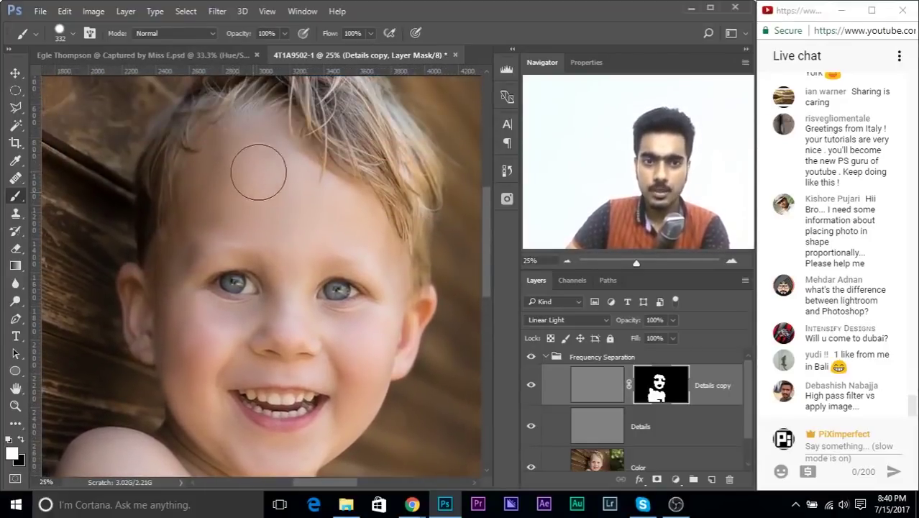
Inspect the retouched skin on the boy's face, arm and torso at several magnifications.
left_click_drag(342, 246, 320, 187)
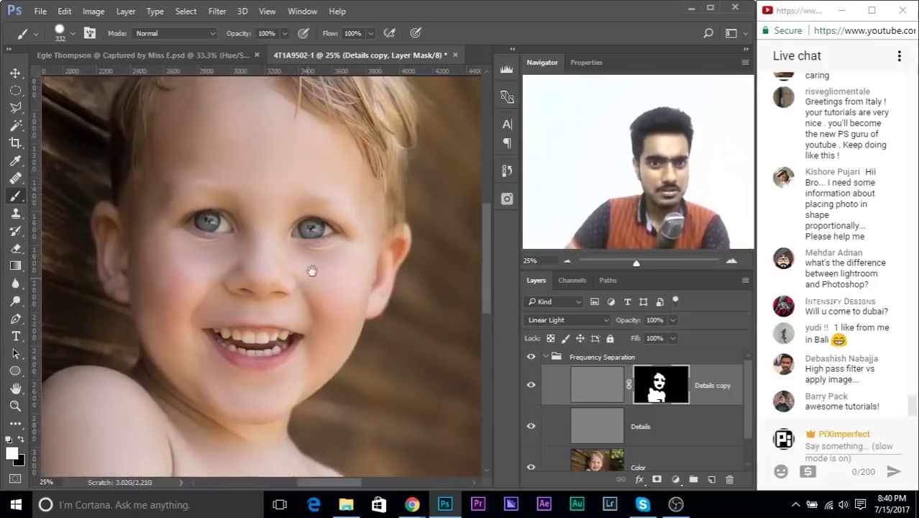
left_click_drag(311, 269, 330, 238)
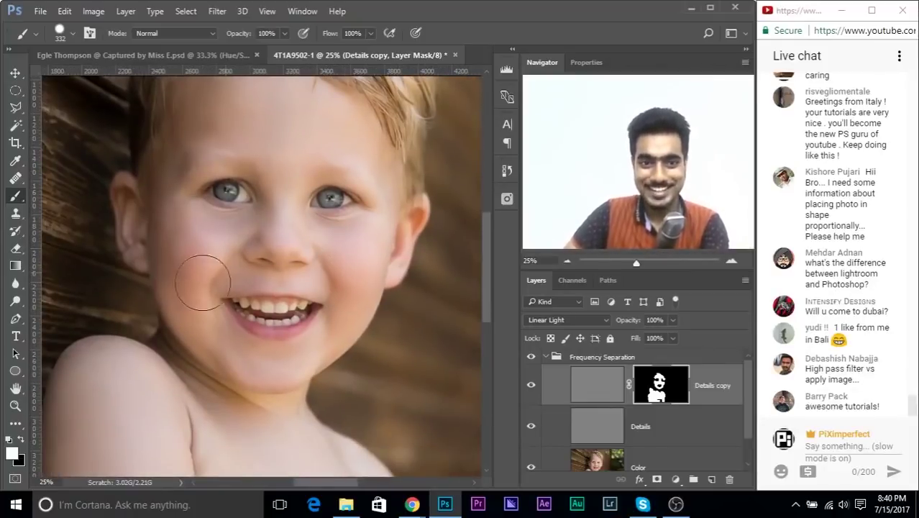
key("ctrl+minus")
key("ctrl+plus")
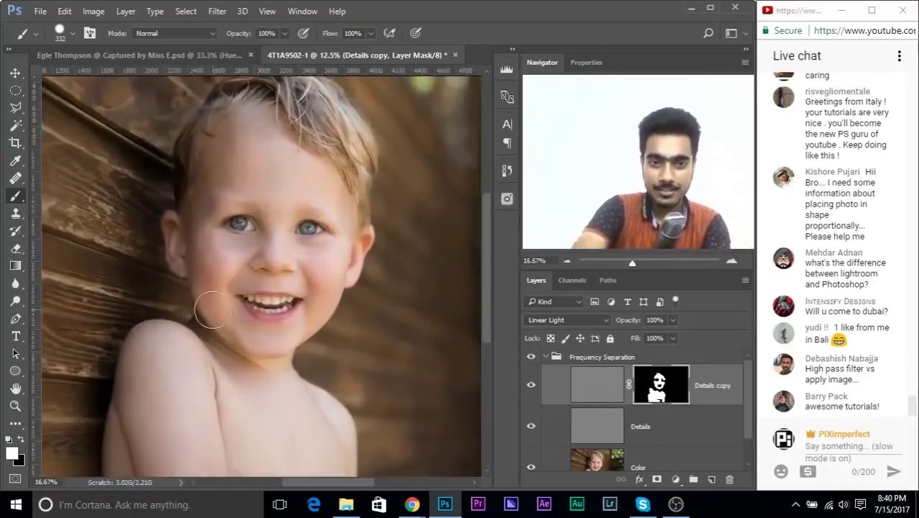
left_click_drag(300, 364, 275, 250)
left_click_drag(277, 332, 286, 341)
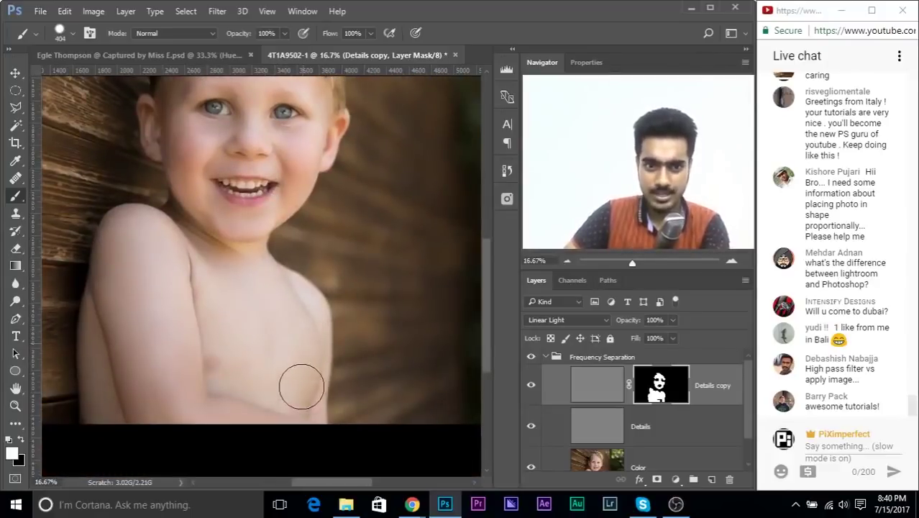
left_click_drag(277, 209, 279, 344)
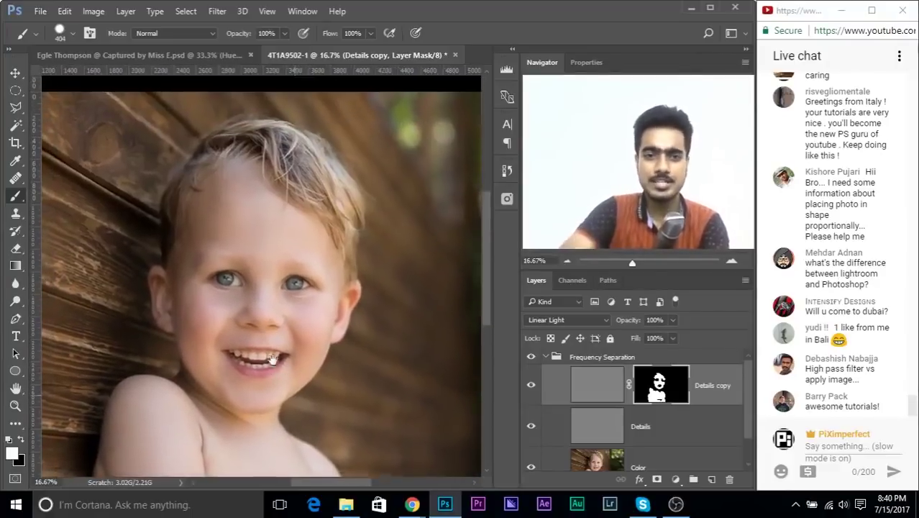
key("ctrl+minus")
key("ctrl+plus")
key("ctrl+plus")
key("ctrl+plus")
key("ctrl+plus")
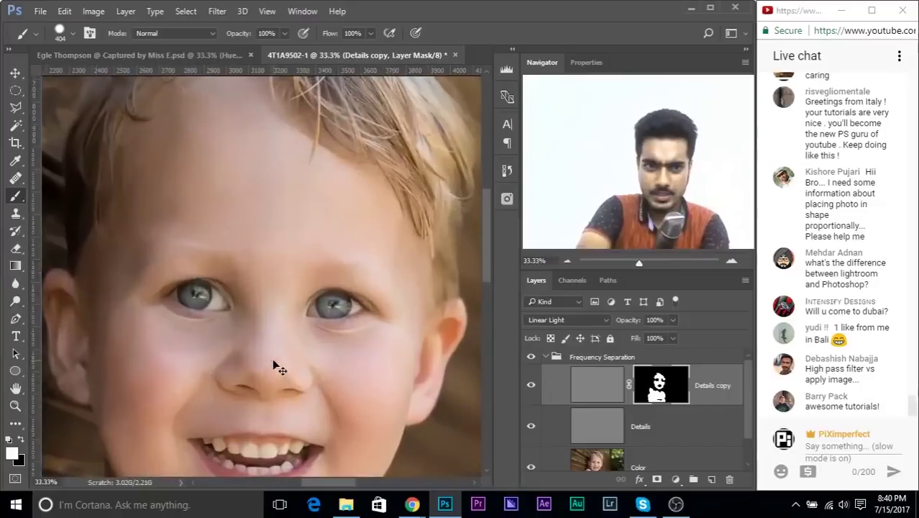
left_click_drag(273, 348, 262, 94)
left_click_drag(259, 304, 267, 56)
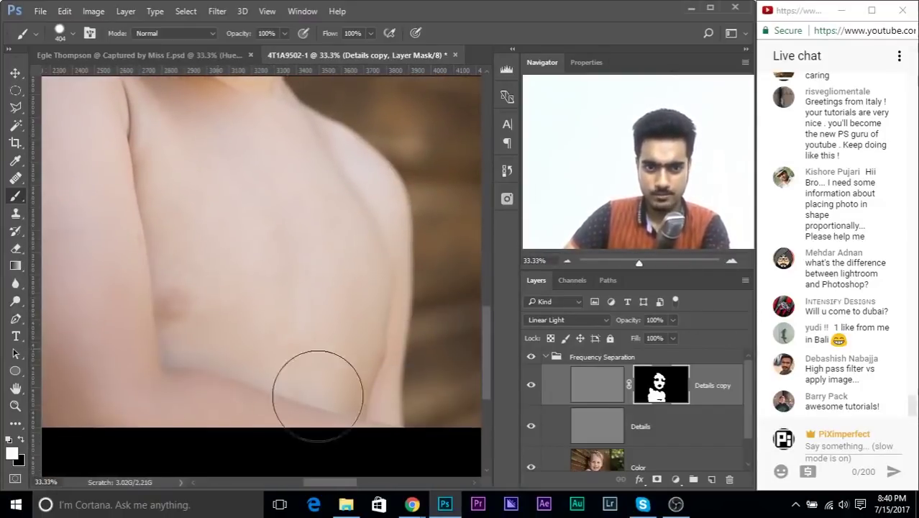
key("ctrl+minus")
key("ctrl+minus")
key("ctrl+minus")
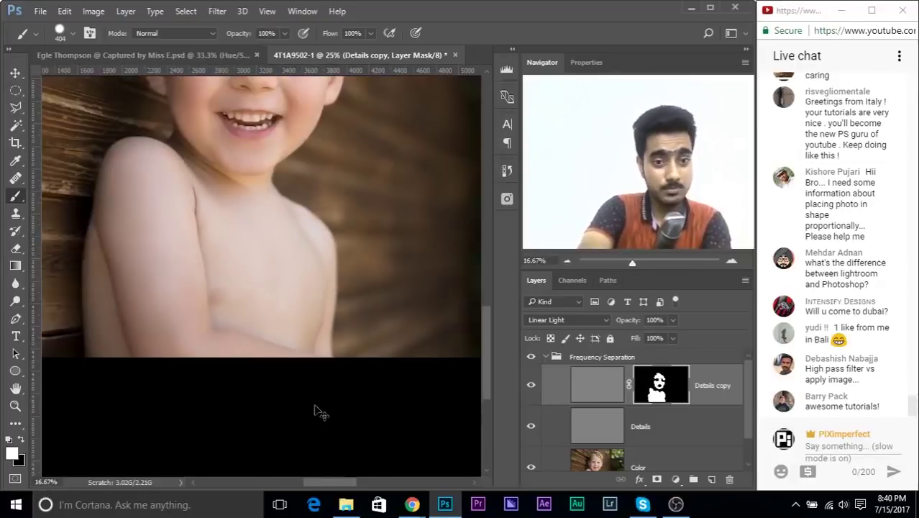
key("ctrl+plus")
key("ctrl+plus")
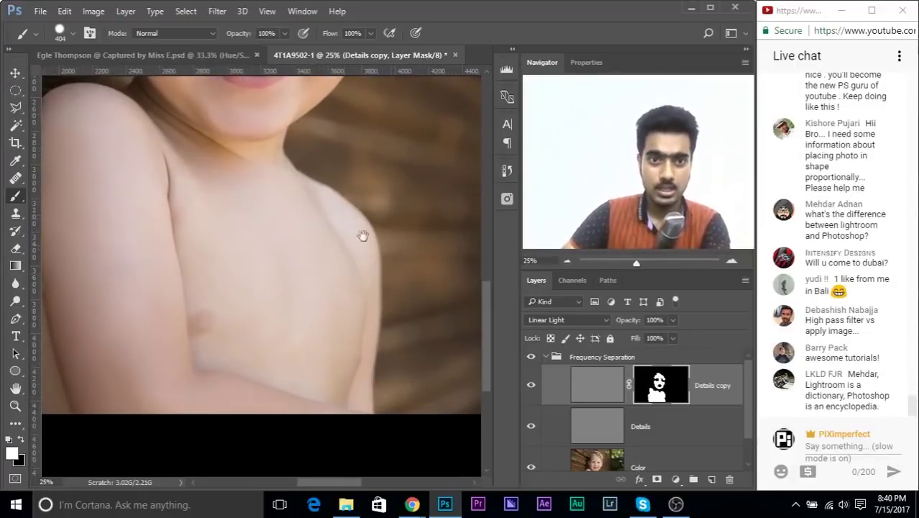
left_click_drag(349, 198, 381, 501)
left_click_drag(306, 319, 260, 279)
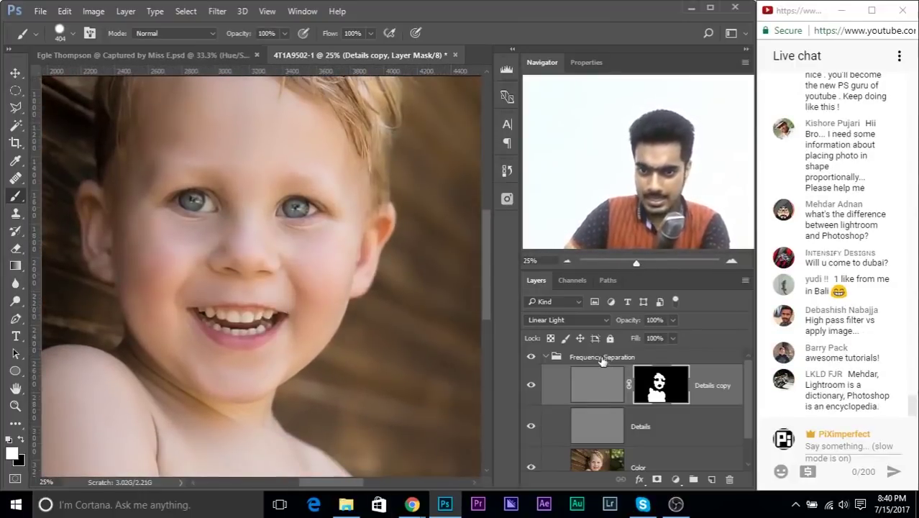
Collapse the Frequency Separation group and set its opacity to 70%.
left_click(601, 359)
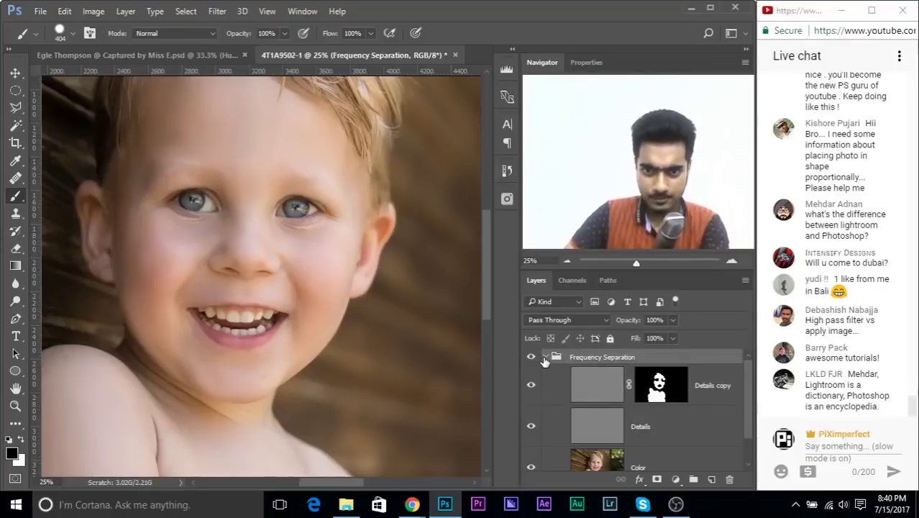
left_click(544, 357)
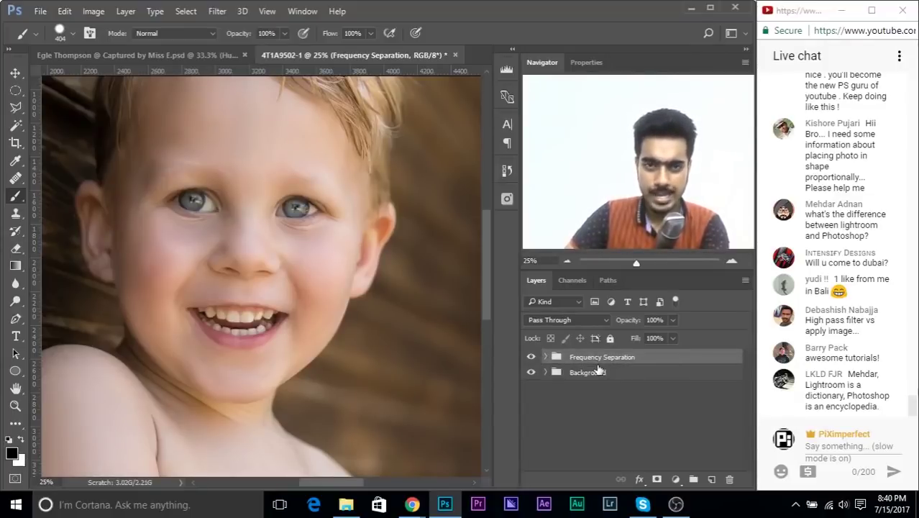
left_click(672, 337)
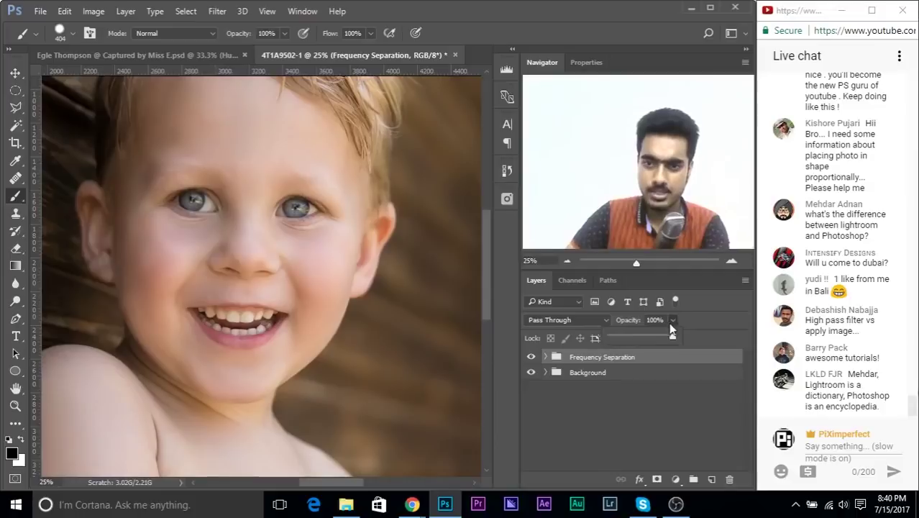
left_click(624, 336)
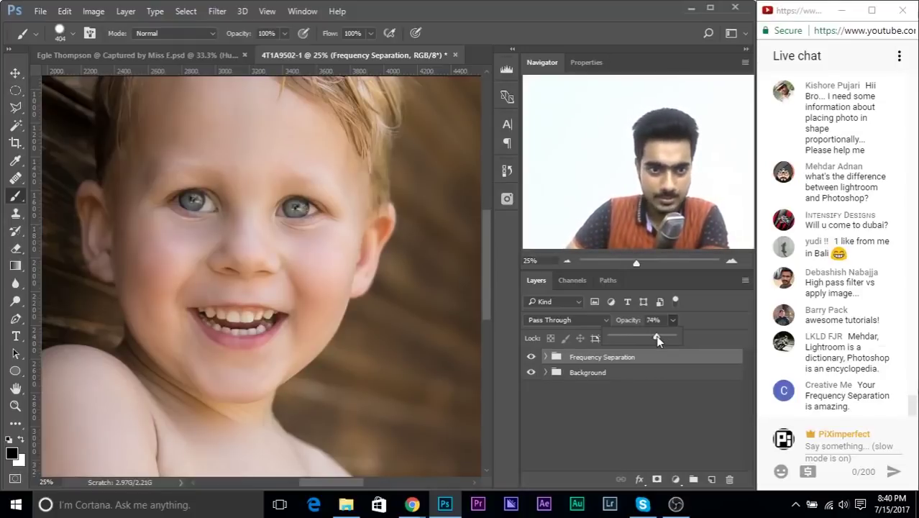
left_click_drag(665, 320, 592, 323)
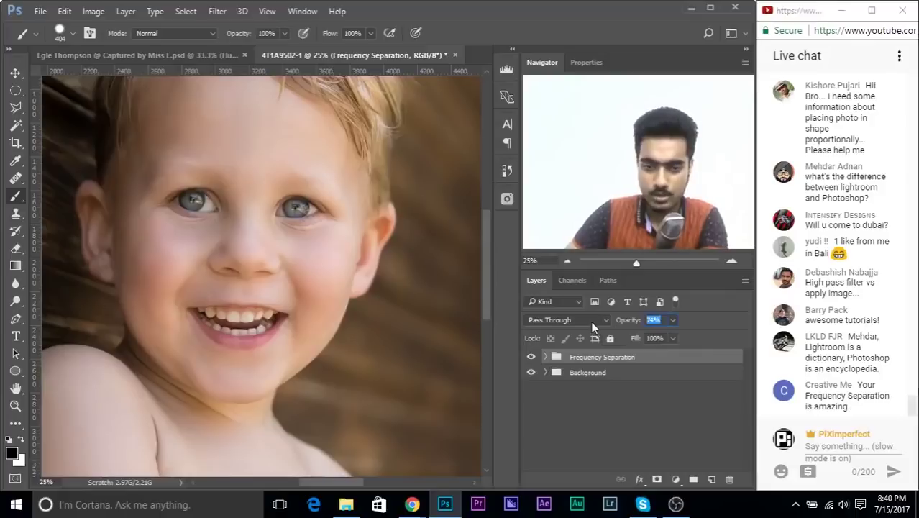
type("70")
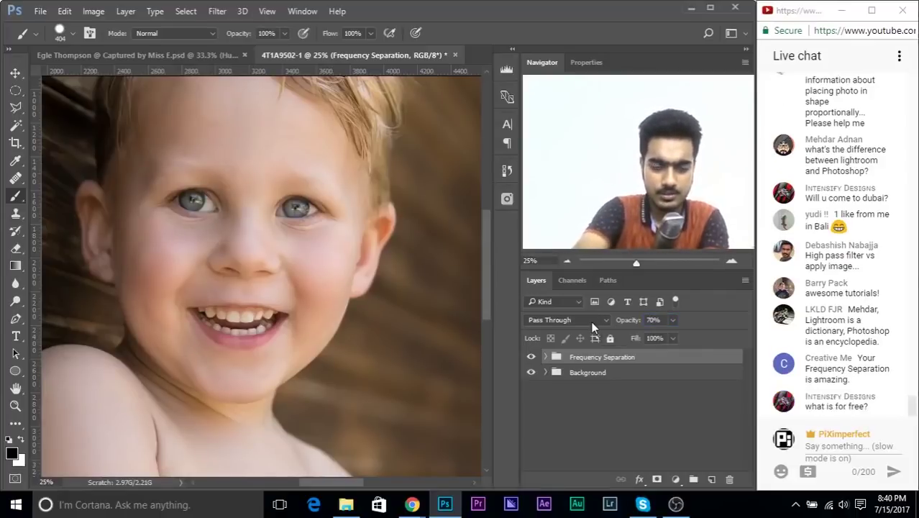
Add a Curves adjustment layer above the Frequency Separation group, float its properties over the canvas and dismiss the antivirus notification.
key("ctrl+minus")
key("ctrl+minus")
key("ctrl+minus")
key("ctrl+plus")
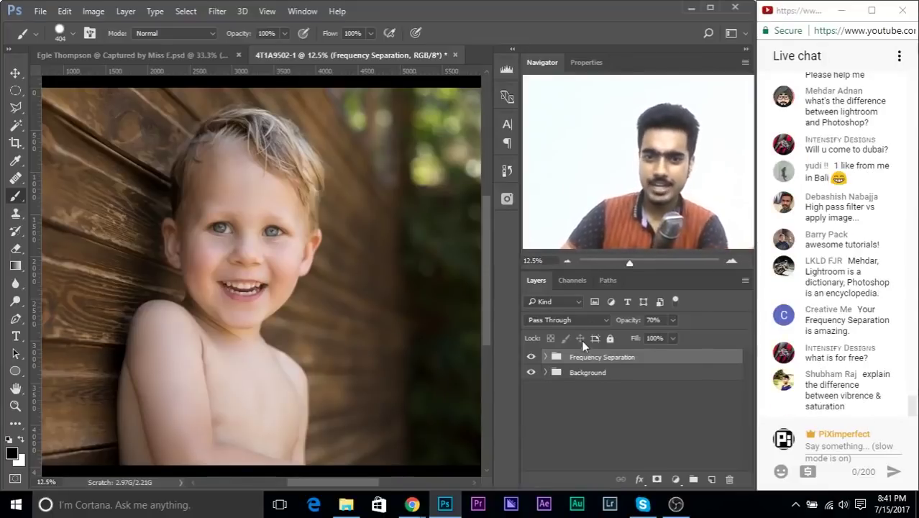
left_click(673, 480)
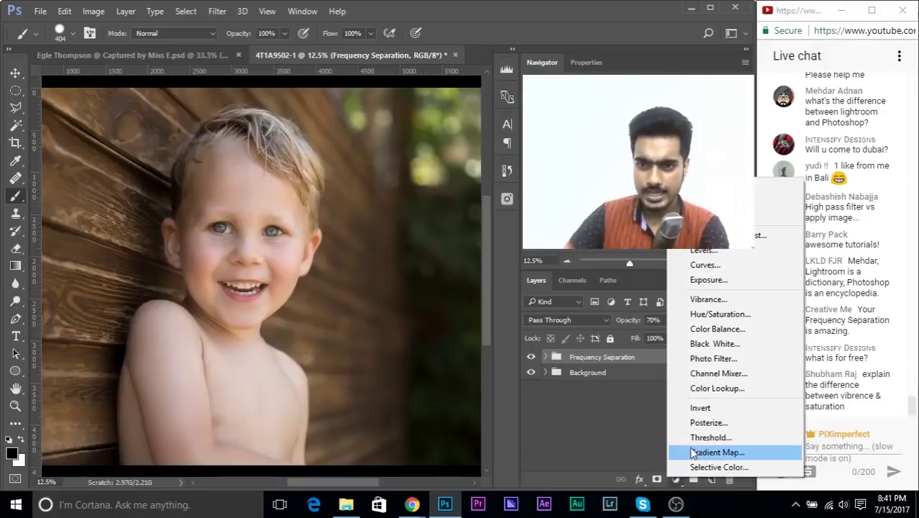
left_click(705, 265)
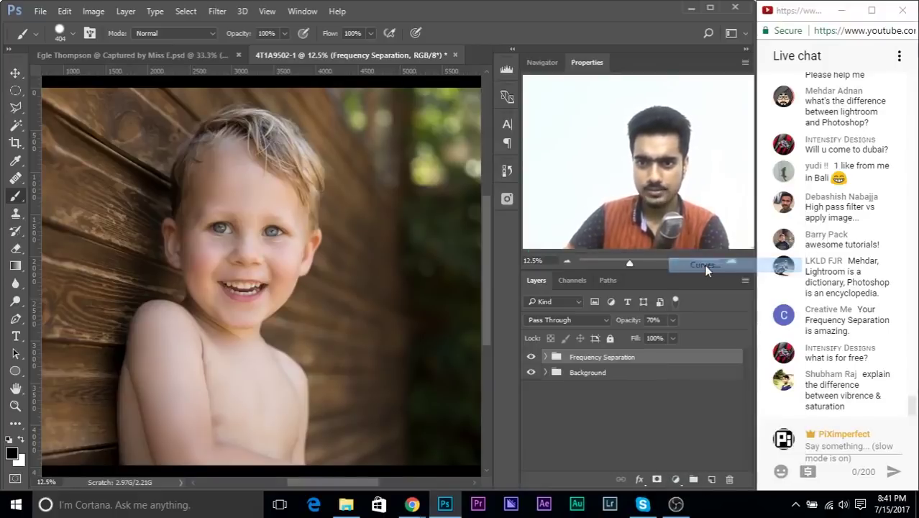
left_click_drag(594, 65, 389, 122)
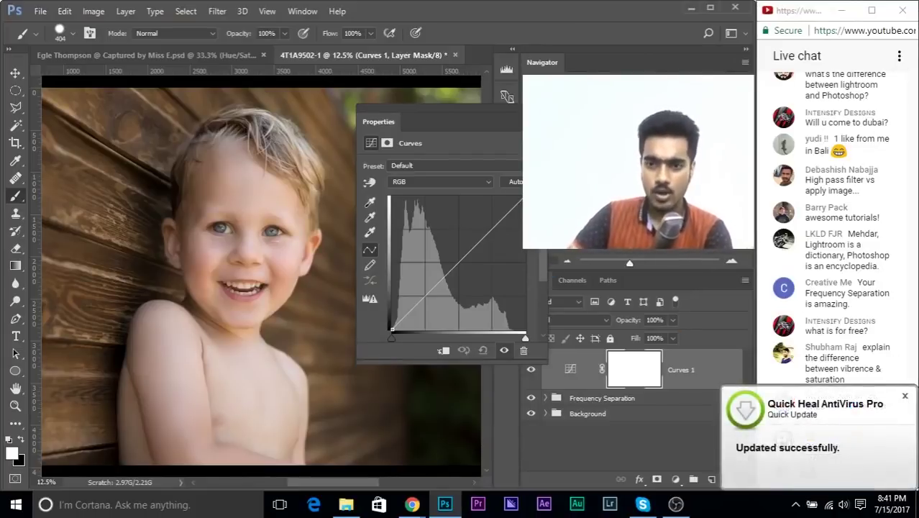
left_click(905, 398)
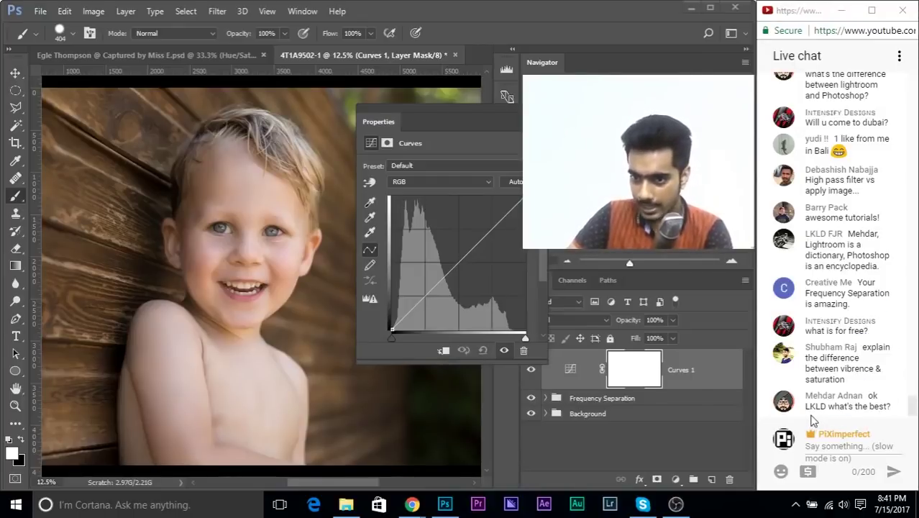
left_click_drag(397, 126, 386, 151)
Look through the earlier messages in the live chat.
scroll(886, 233, "up", 2)
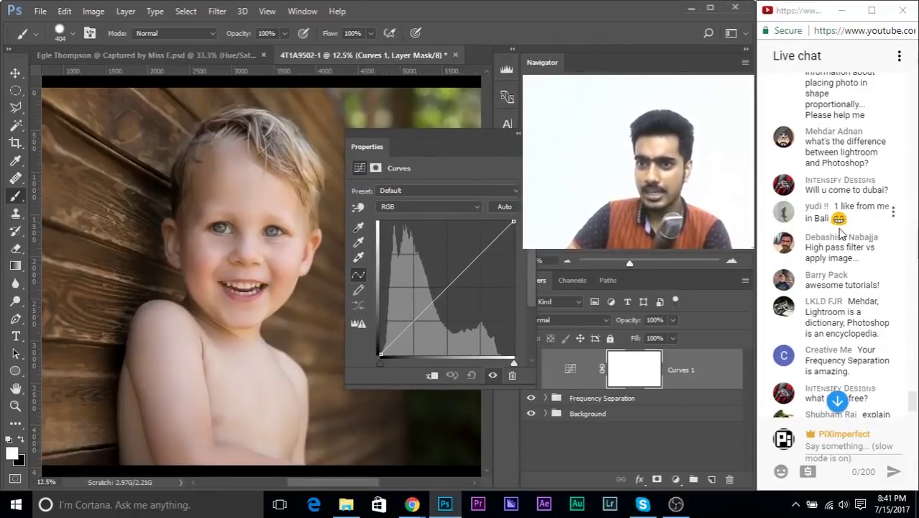
scroll(839, 234, "up", 2)
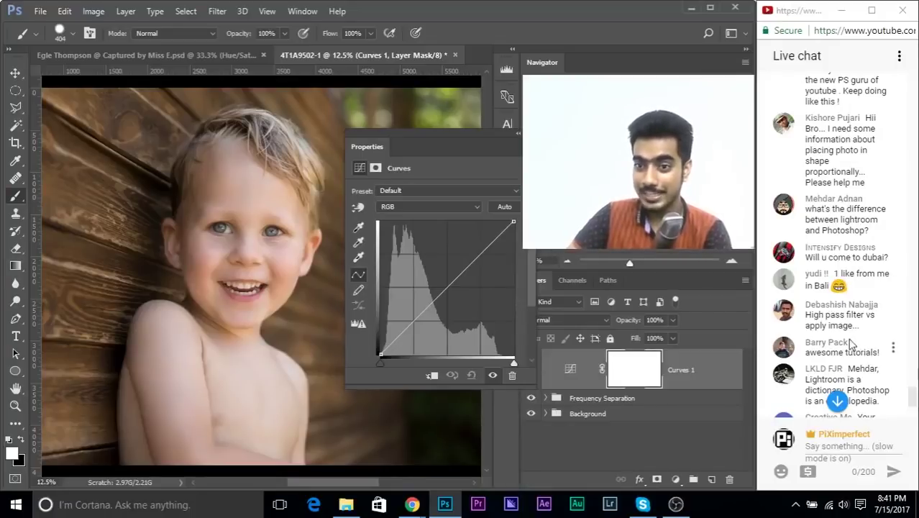
scroll(847, 332, "up", 4)
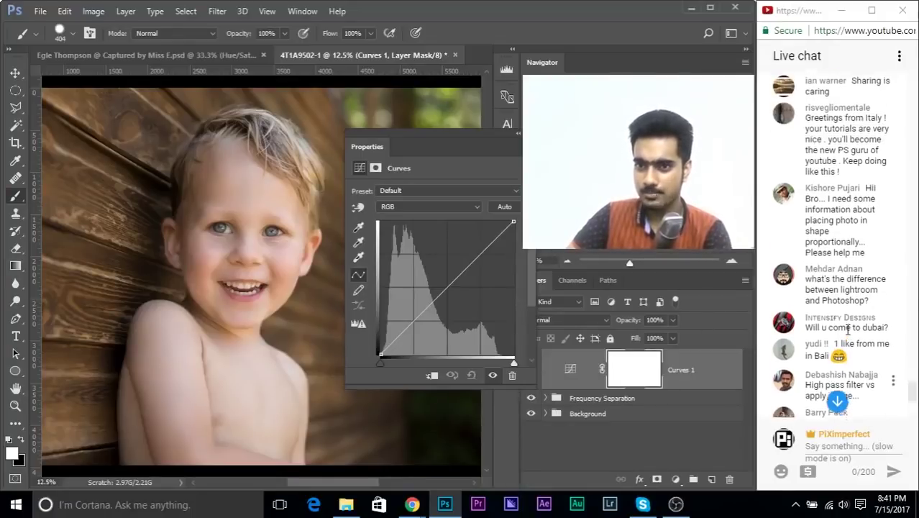
scroll(846, 333, "down", 2)
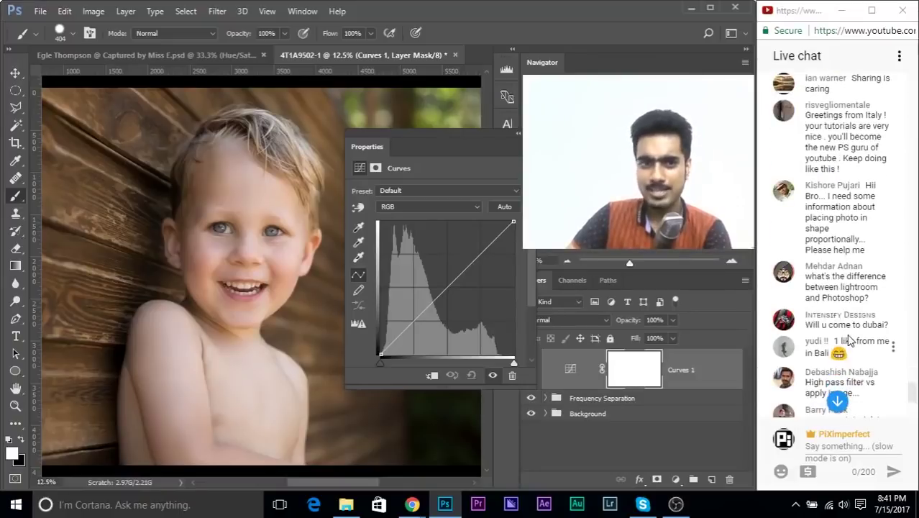
Reshape the RGB curve to deepen the shadows and strengthen the photo's contrast, and close the Curves properties.
left_click_drag(372, 148, 346, 168)
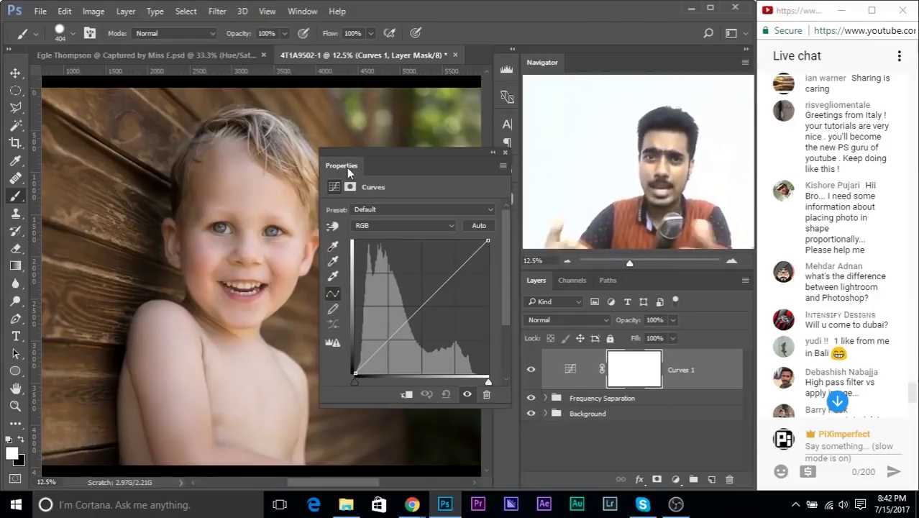
left_click_drag(386, 339, 402, 343)
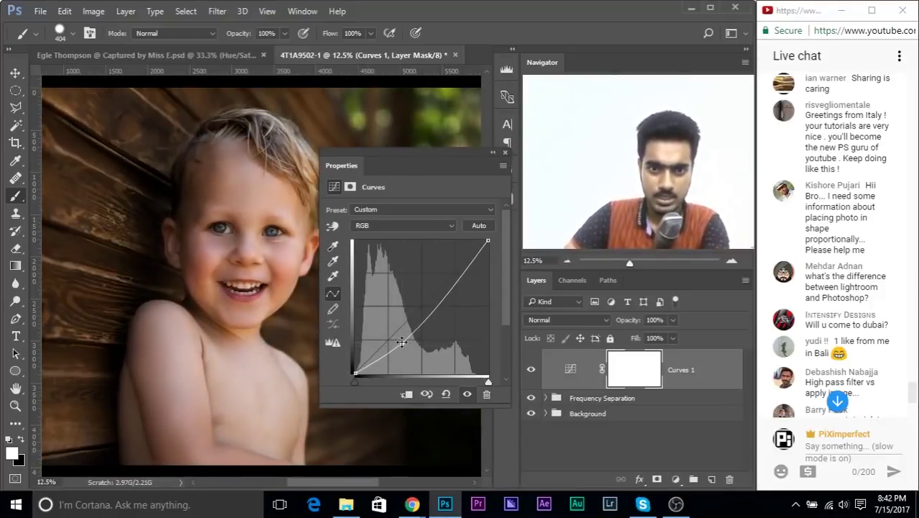
mouse_move(433, 309)
left_mouse_down()
mouse_move(430, 298)
mouse_move(432, 309)
left_mouse_up()
left_click(504, 152)
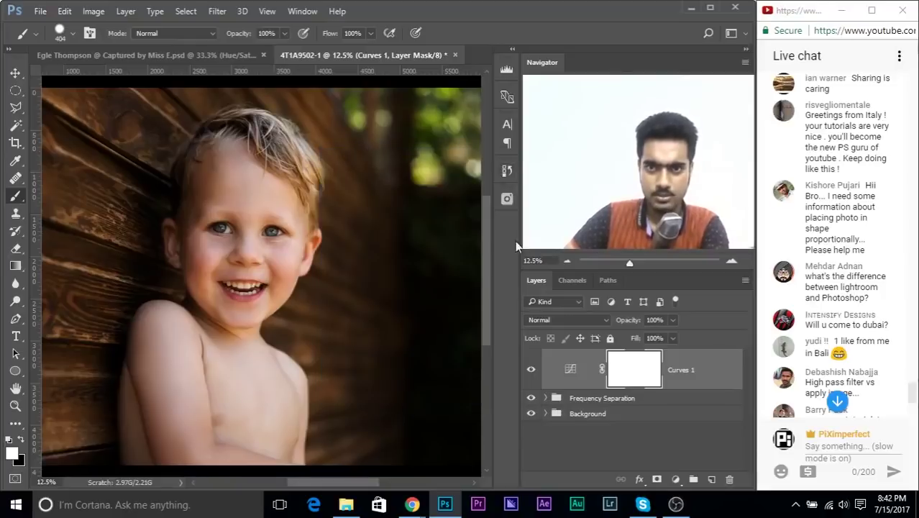
Compare the photo with and without the Curves 1 layer, checking the whole image and the boy's face.
left_click(530, 369)
left_click(531, 369)
key("ctrl+minus")
key("ctrl+plus")
key("ctrl+minus")
key("ctrl+plus")
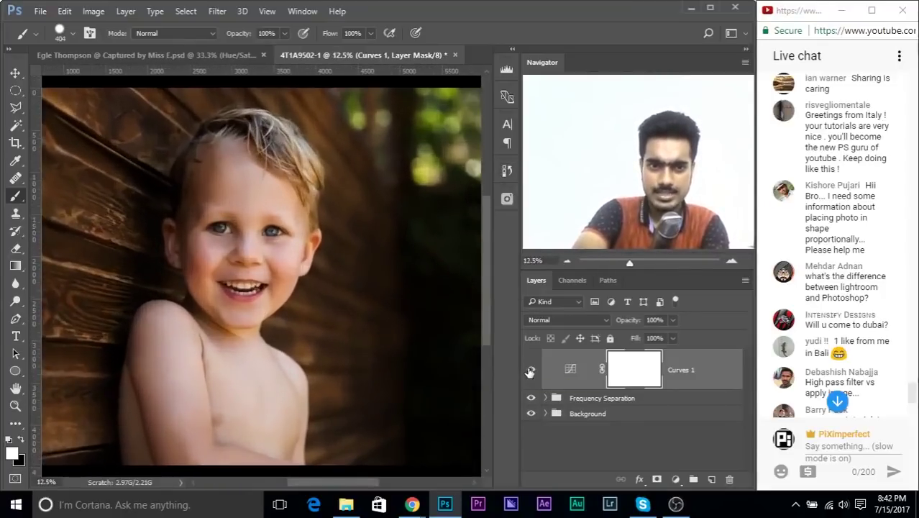
key("ctrl+minus")
key("ctrl+plus")
left_click(530, 370)
left_click(530, 369)
key("ctrl+minus")
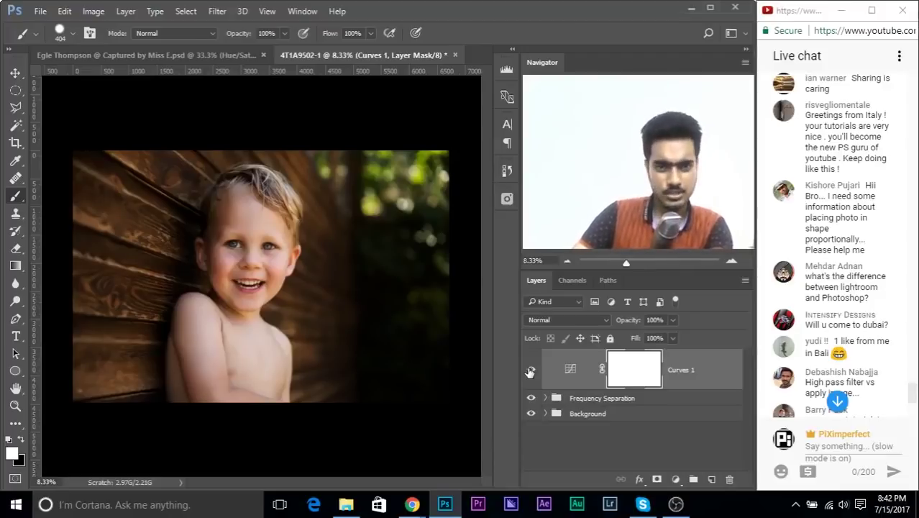
key("ctrl+plus")
key("ctrl+plus")
key("ctrl+plus")
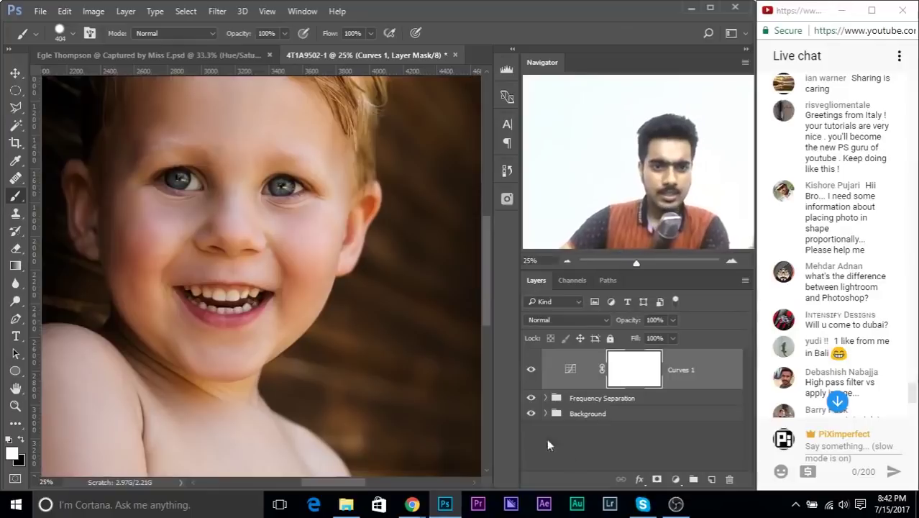
left_click_drag(193, 224, 215, 291)
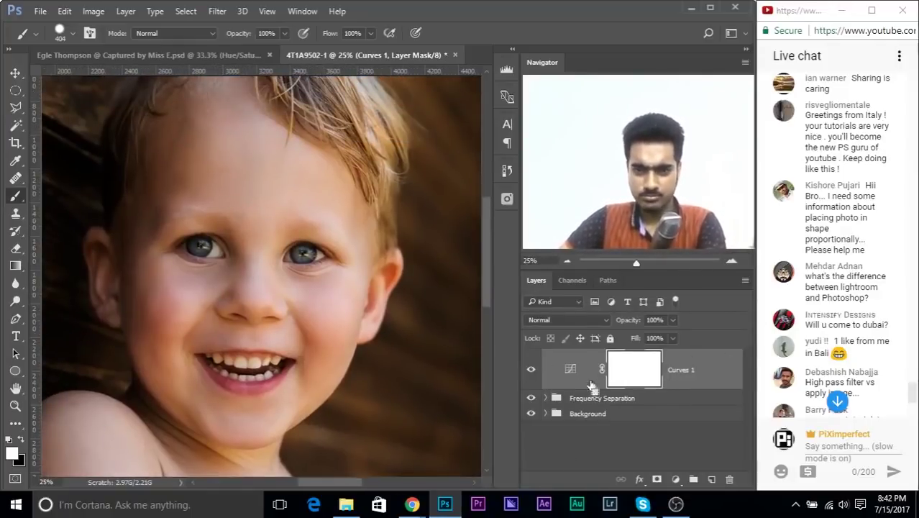
Group the Curves 1 layer, rename the group as Overall Contrast, and return the live chat to its latest messages.
key("ctrl+g")
double_click(582, 357)
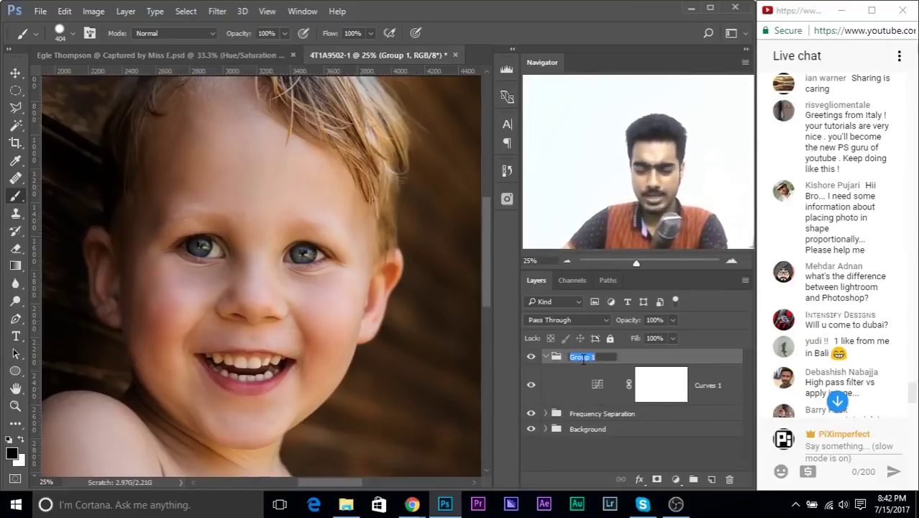
type("Overall Contrast")
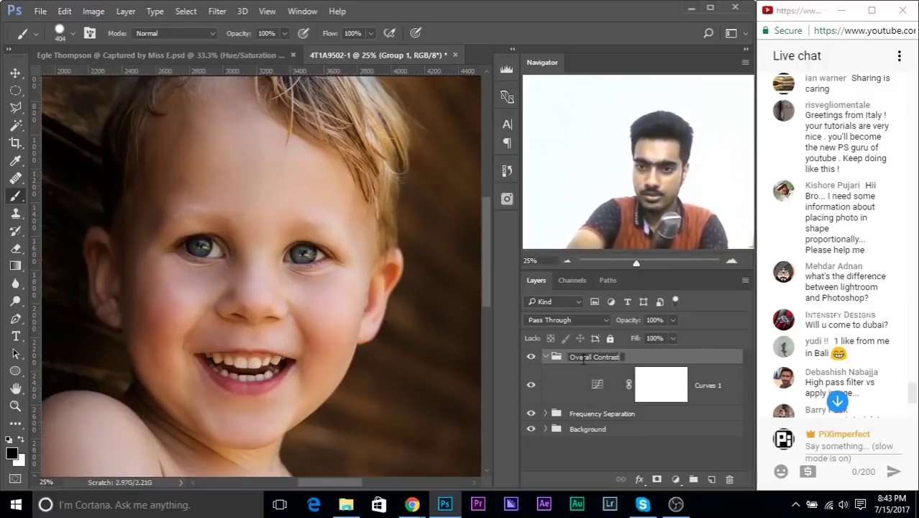
key("Return")
left_click(838, 399)
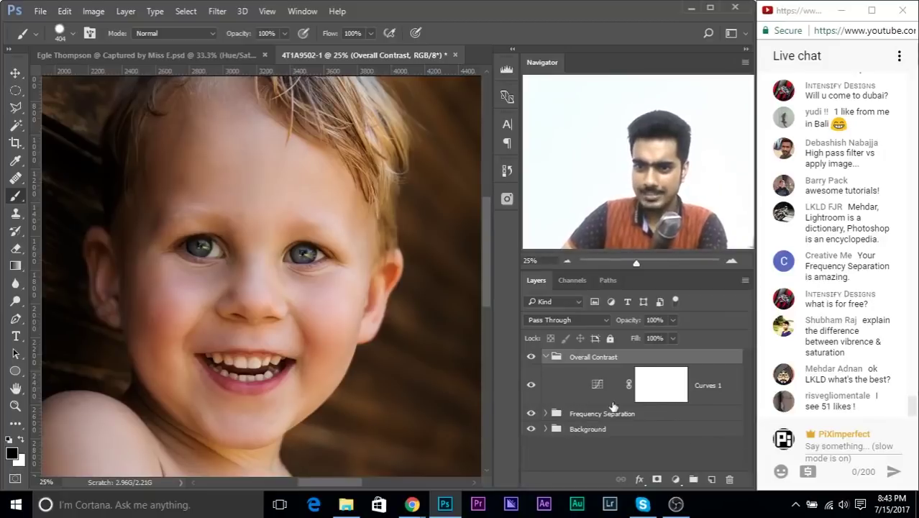
Collapse the Overall Contrast group and add two Curves adjustment layers above it, leaving both curves at their defaults.
left_click_drag(245, 195, 274, 213)
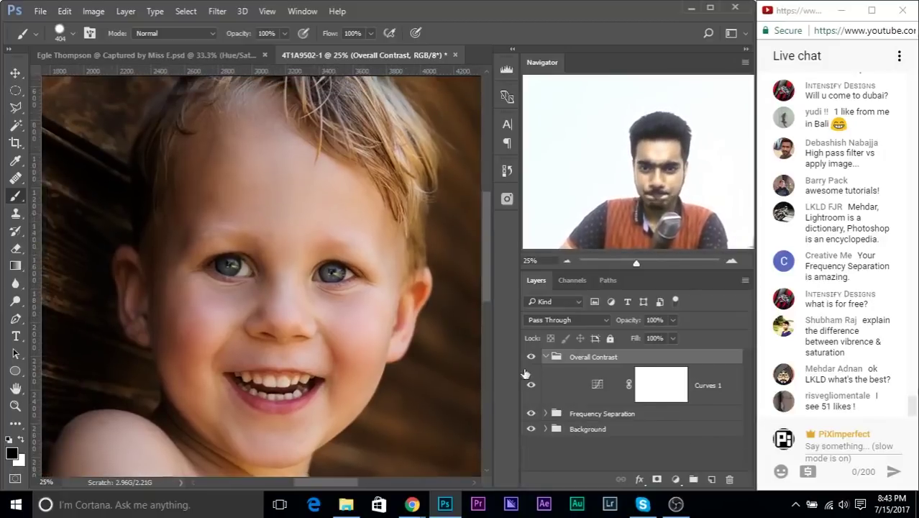
left_click(545, 358)
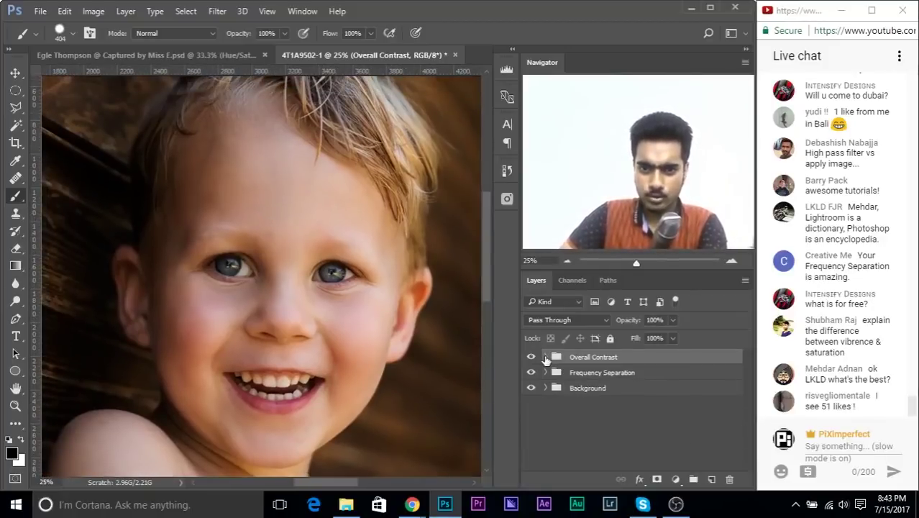
left_click(676, 480)
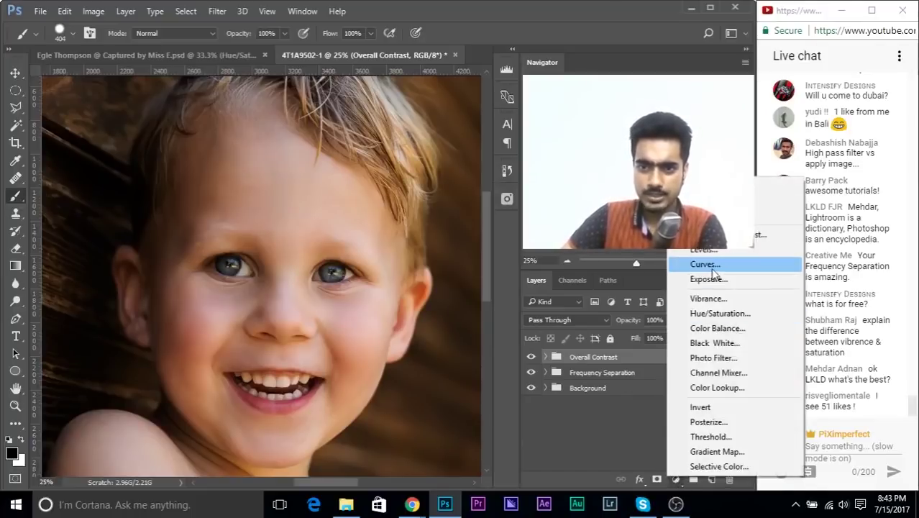
left_click(712, 267)
left_click(504, 160)
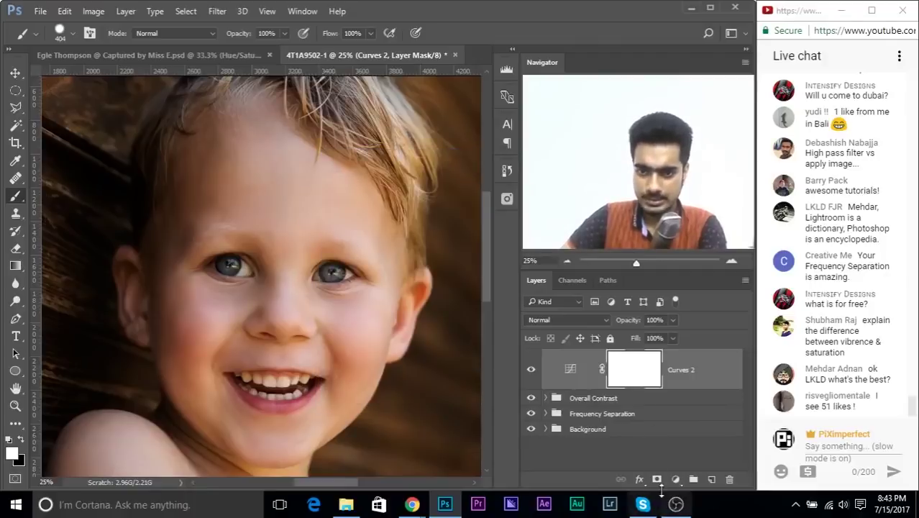
left_click(676, 480)
left_click(705, 207)
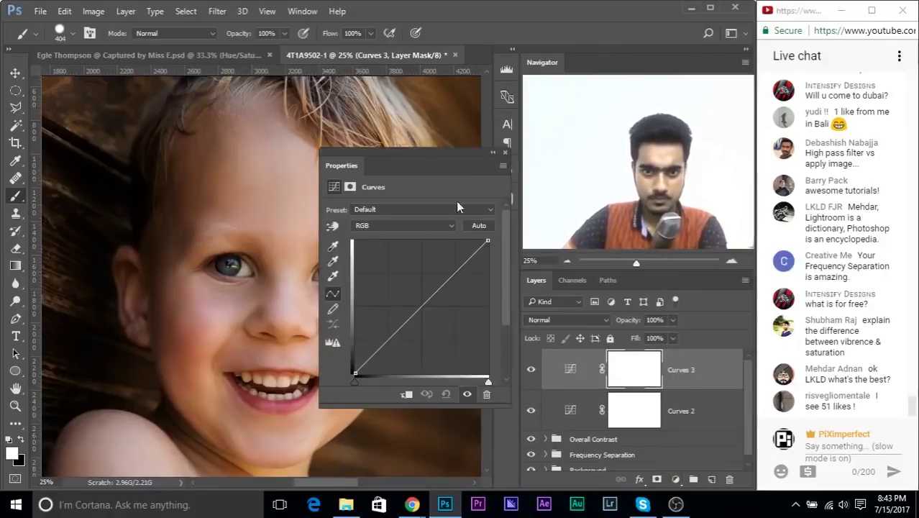
left_click(504, 152)
Rename the Curves 2 layer as Darken.
double_click(680, 411)
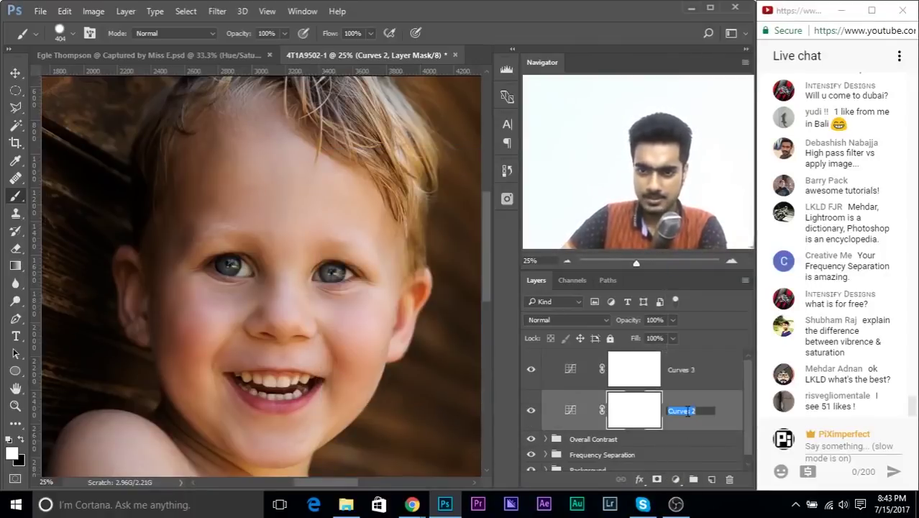
type("Drken")
key("BackSpace")
key("BackSpace")
key("BackSpace")
key("BackSpace")
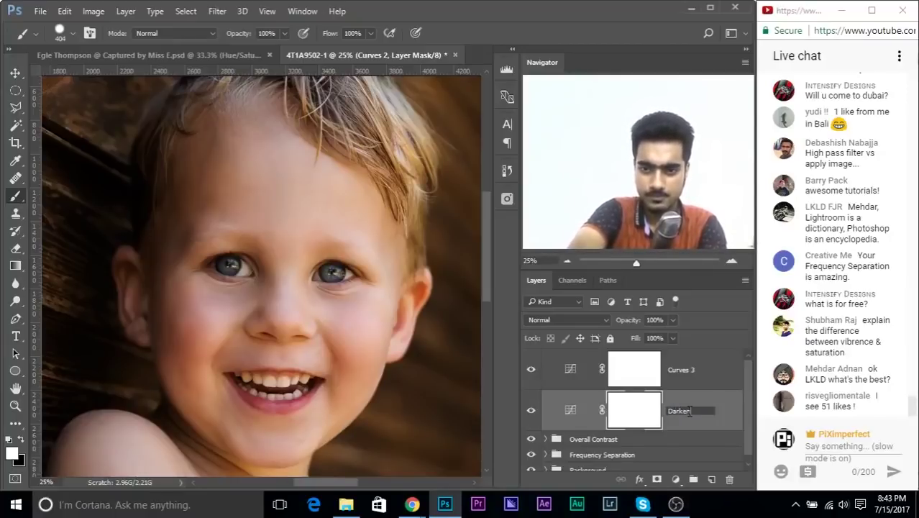
key("Return")
Rename the Curves 3 layer as Brighten.
double_click(685, 369)
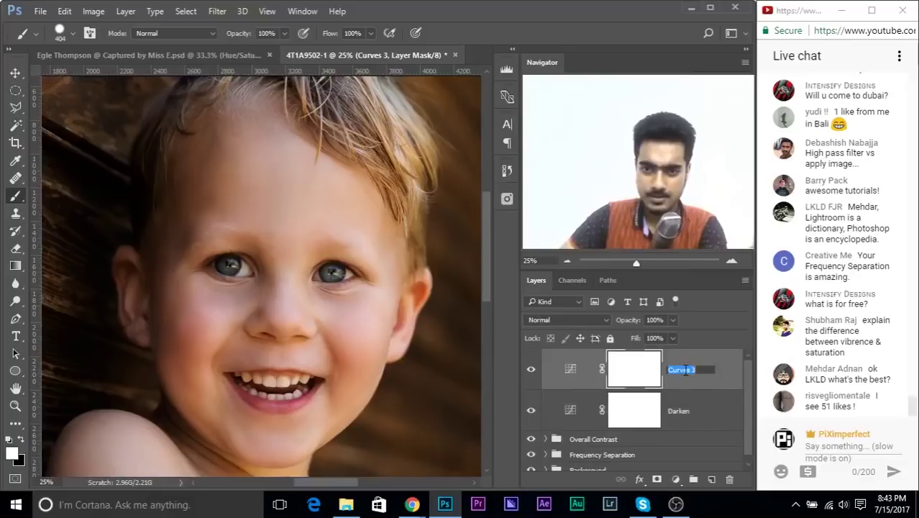
type("Brighten")
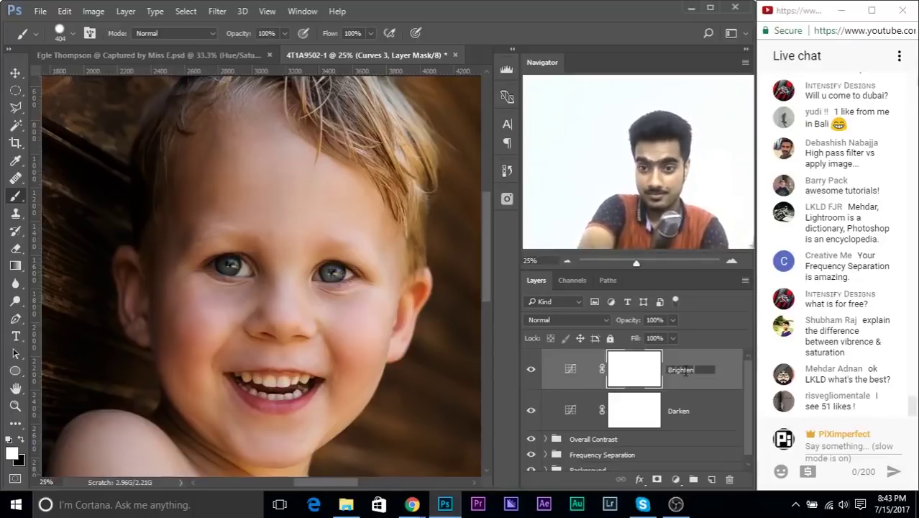
key("Return")
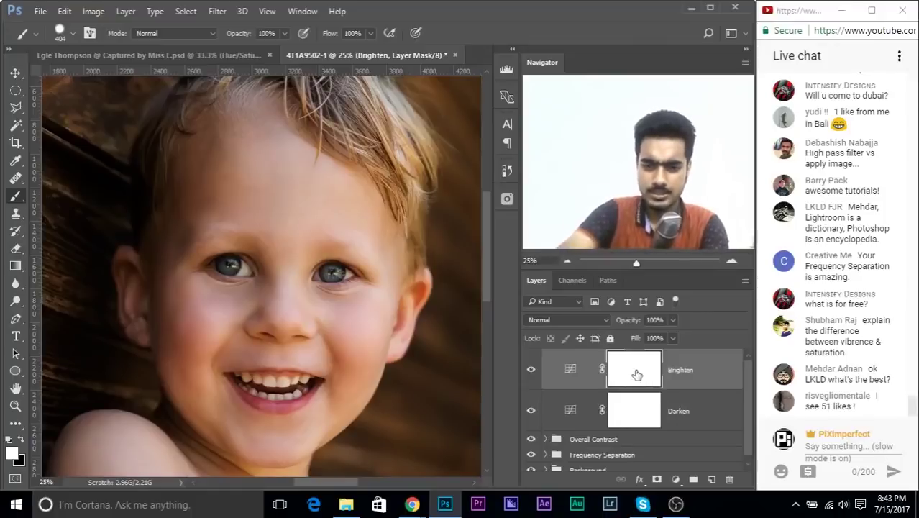
Invert the layer masks of the Brighten and Darken layers to black.
key("ctrl+i")
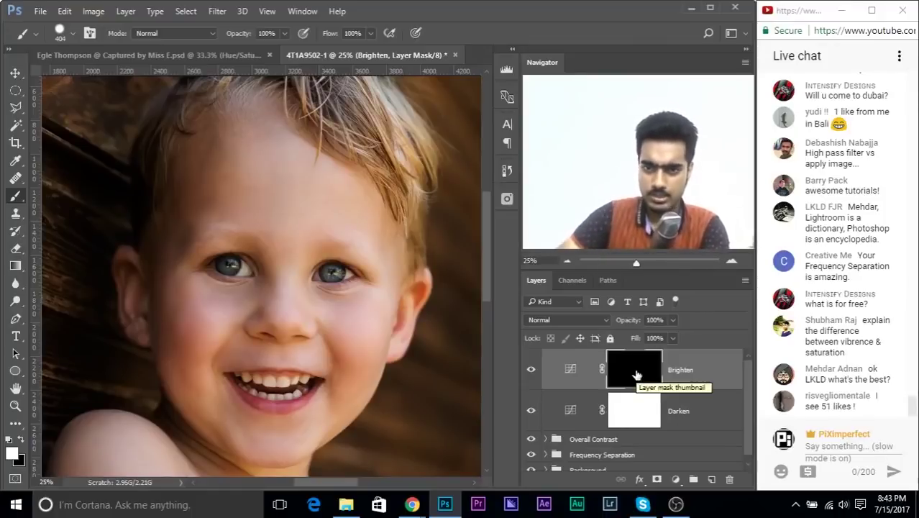
left_click(638, 411)
key("ctrl+i")
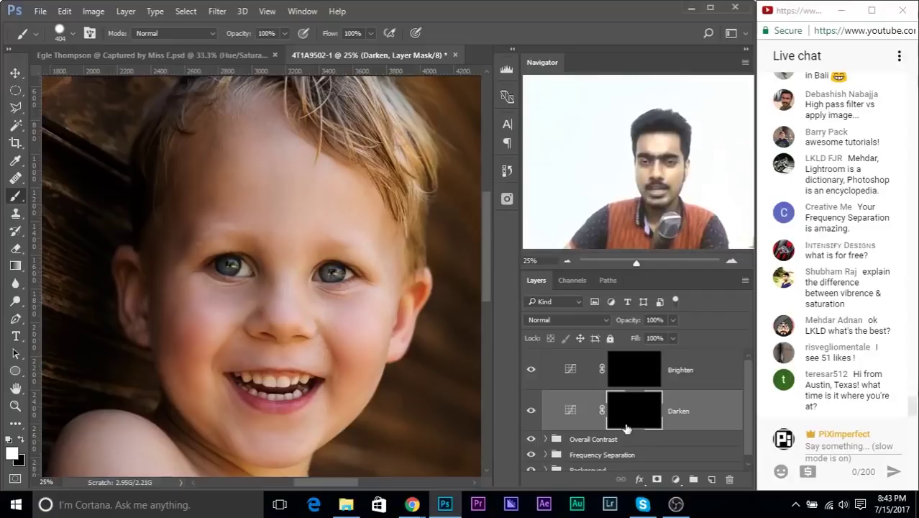
left_click(637, 379)
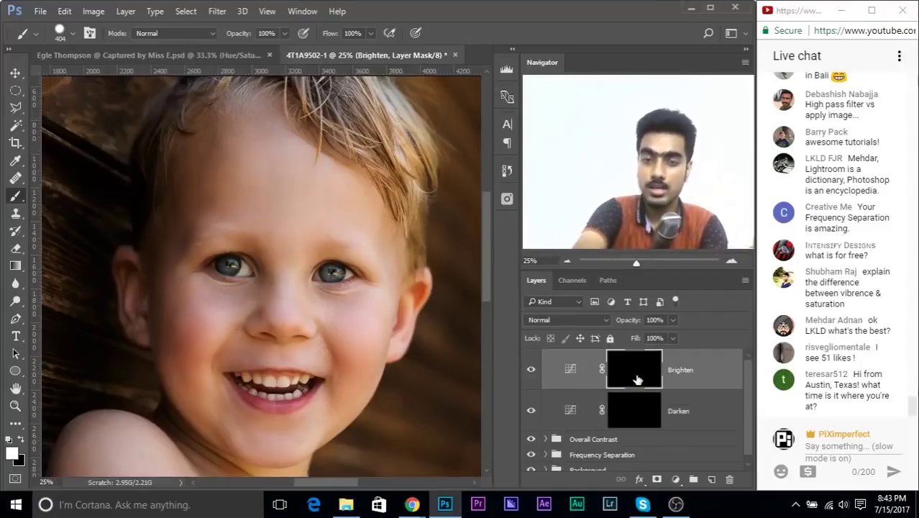
left_click(633, 407)
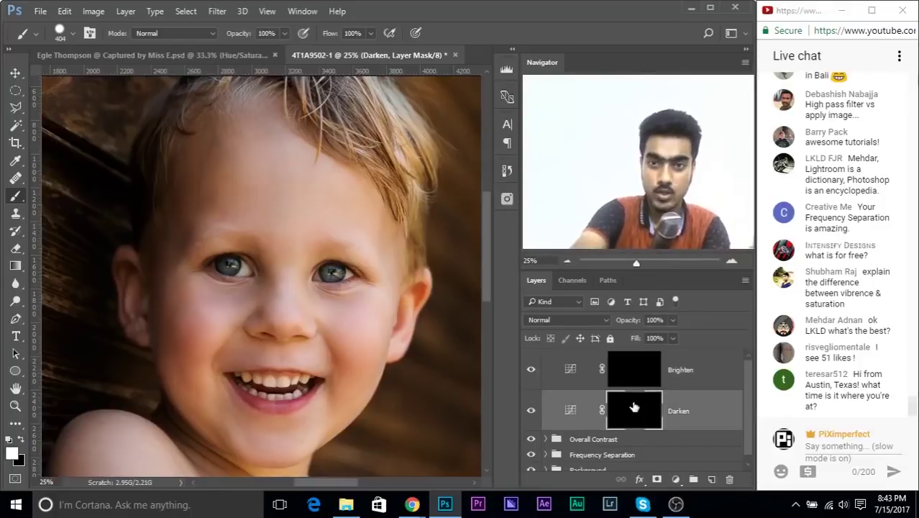
Pull down the Darken layer's RGB curve with a point at input 180 and output 90, and close its properties.
double_click(570, 409)
left_click_drag(418, 305, 435, 331)
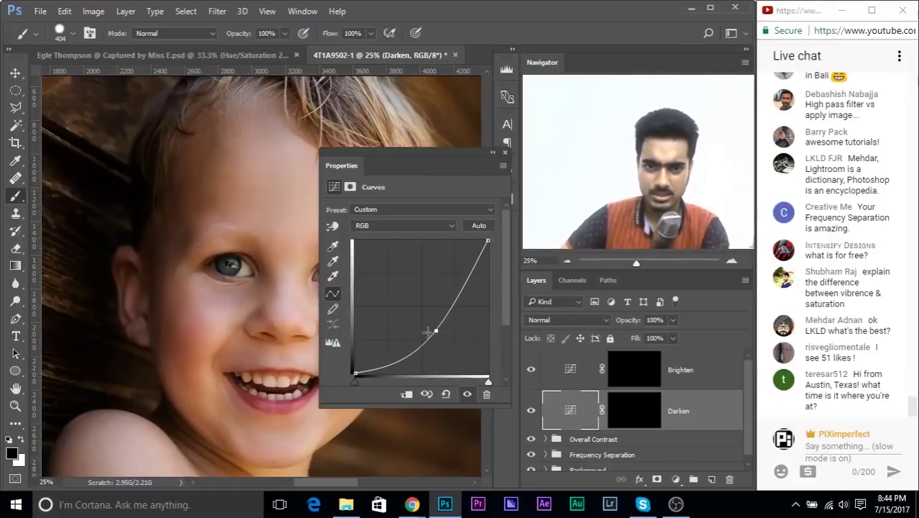
scroll(432, 334, "down", 1)
left_click_drag(435, 290, 439, 293)
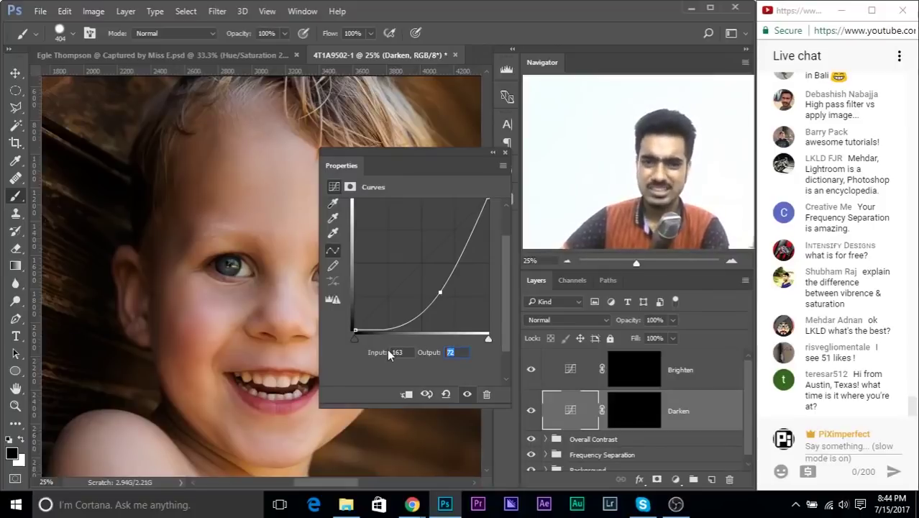
type("90")
left_click(411, 352)
type("180")
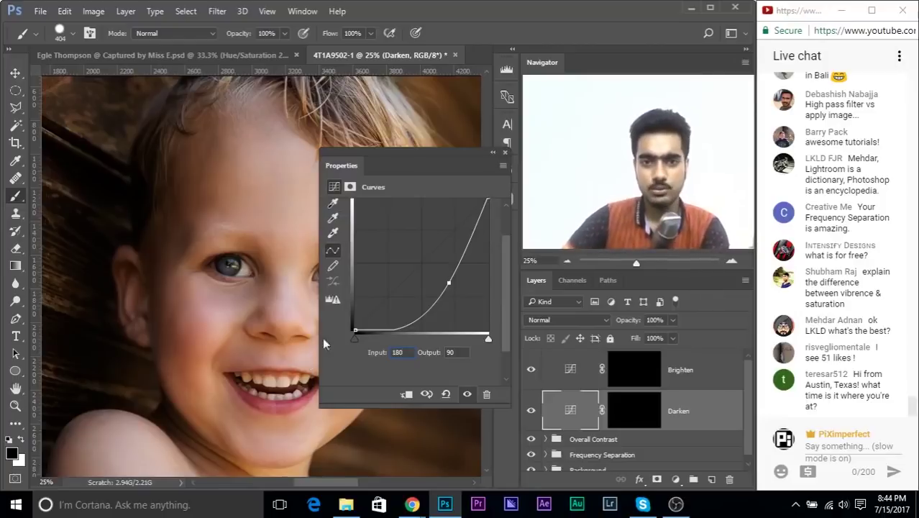
left_click_drag(386, 170, 376, 196)
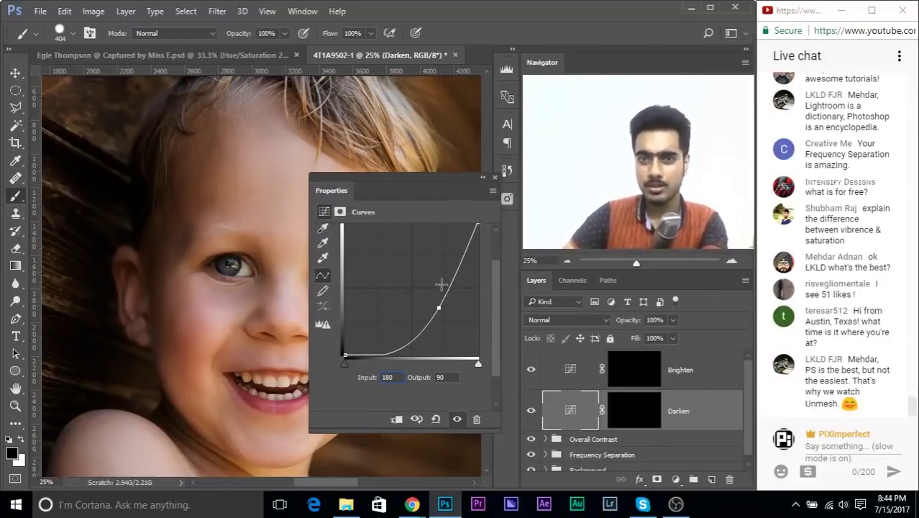
left_click(495, 178)
Raise the Brighten layer's RGB curve with a point at input 90 and output 180, and close its properties.
double_click(562, 368)
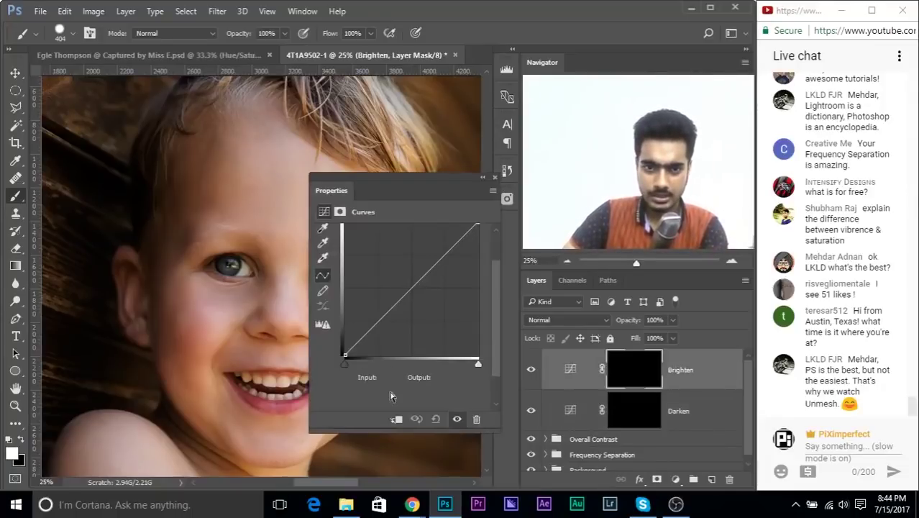
left_click_drag(416, 297, 402, 269)
scroll(404, 361, "down", 1)
scroll(396, 365, "up", 1)
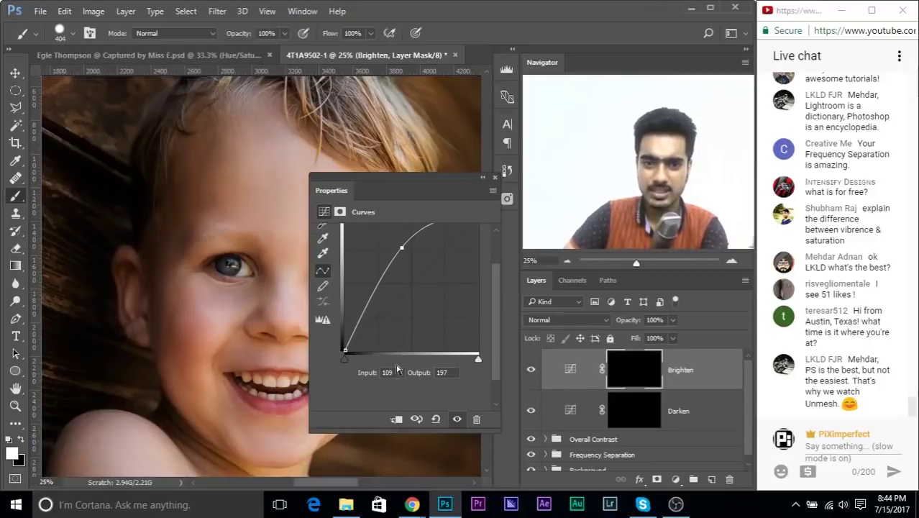
type("90")
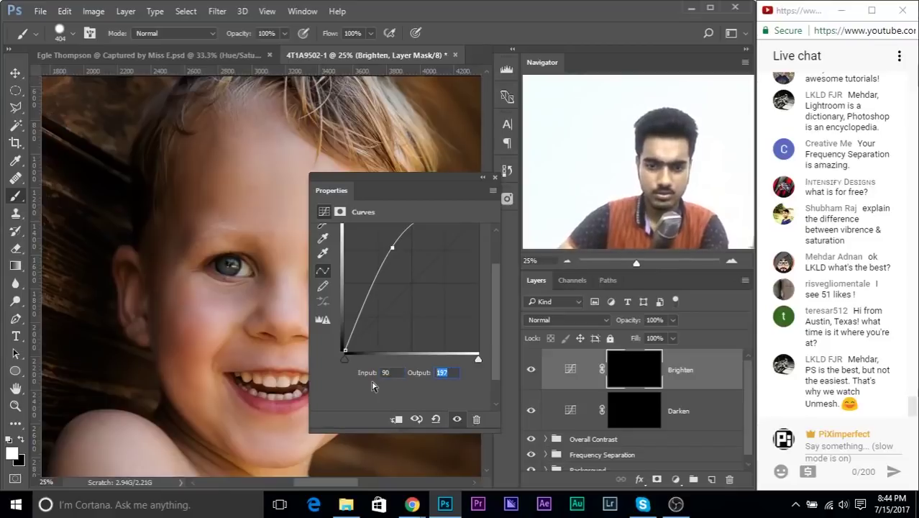
type("180")
scroll(388, 275, "up", 4)
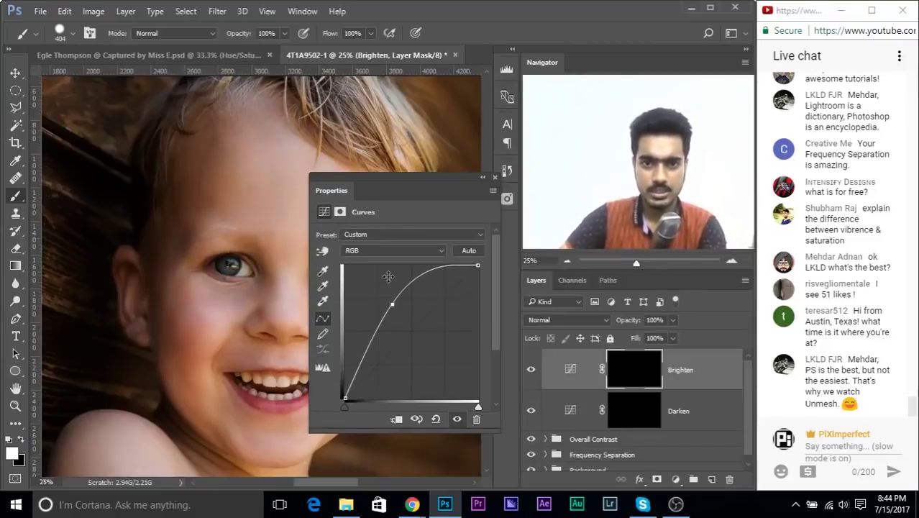
scroll(447, 301, "down", 5)
scroll(471, 267, "up", 1)
left_click(496, 177)
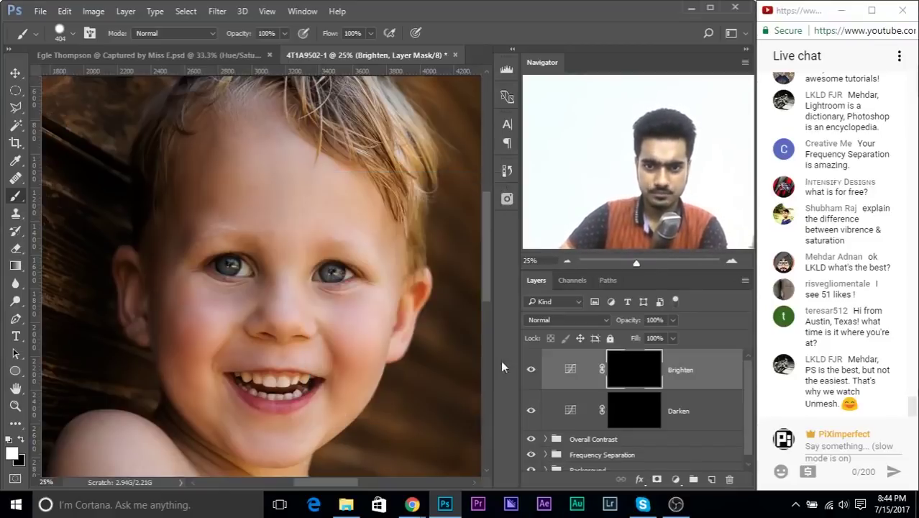
Select the Brighten layer's mask and set the brush flow to 2%.
left_click(629, 408)
left_click(639, 379)
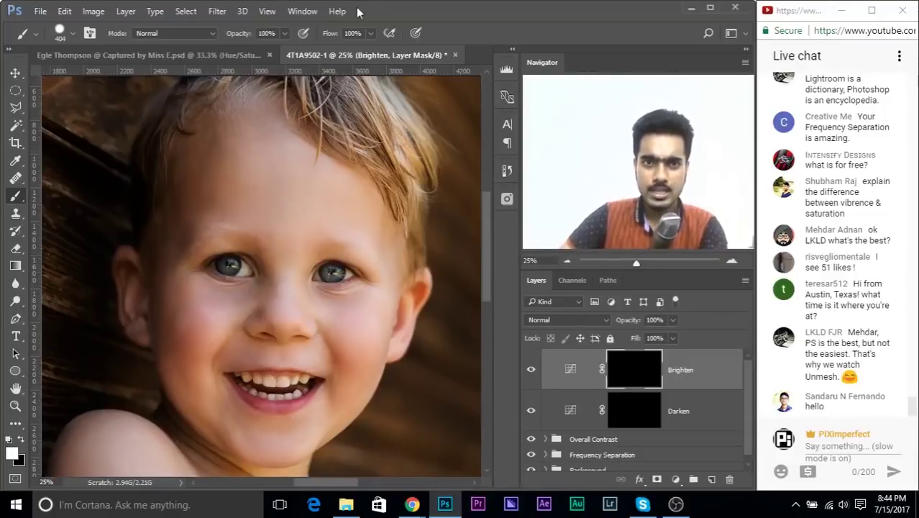
type("2")
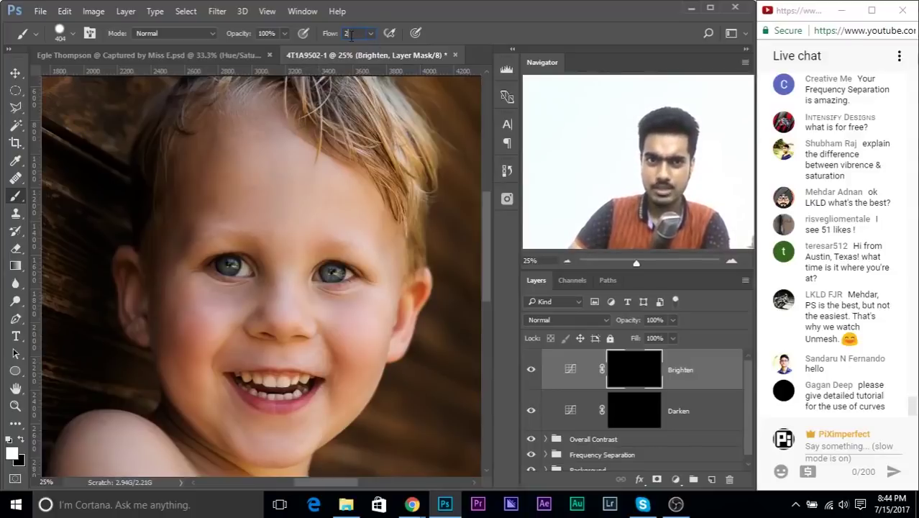
key("Return")
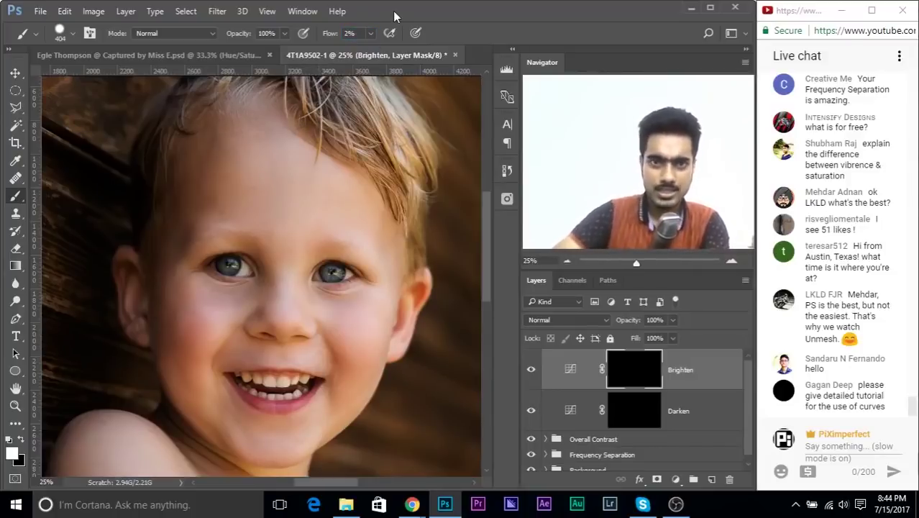
Enlarge the soft brush to 440 pixels and paint white on the Brighten mask across the boy's forehead.
key("ctrl+minus")
key("ctrl+minus")
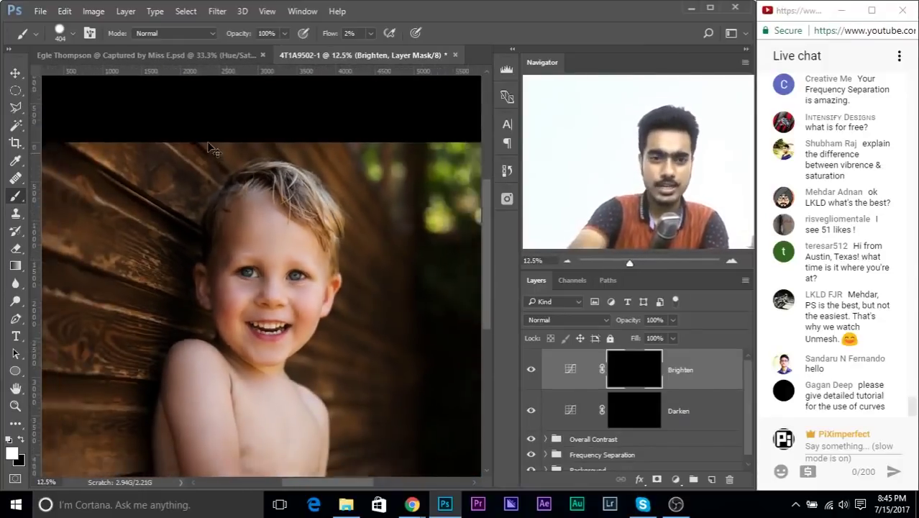
key("ctrl+minus")
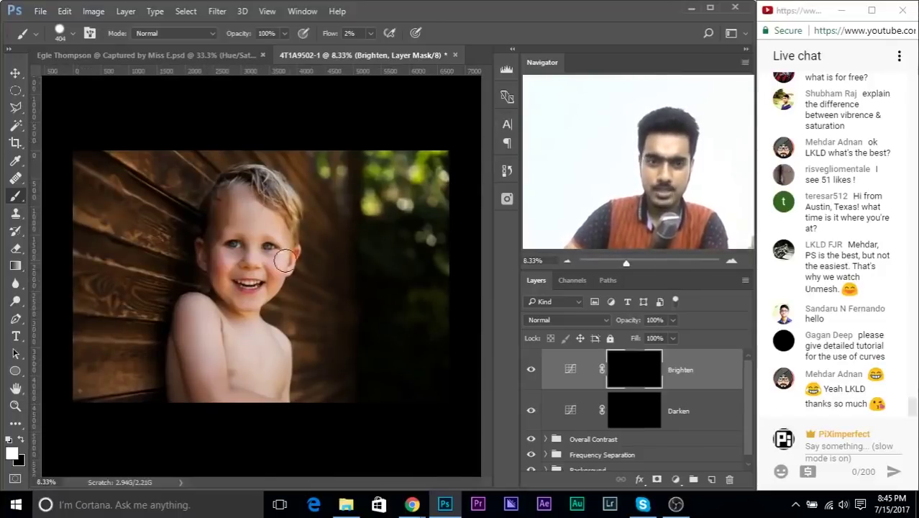
scroll(262, 236, "up", 3)
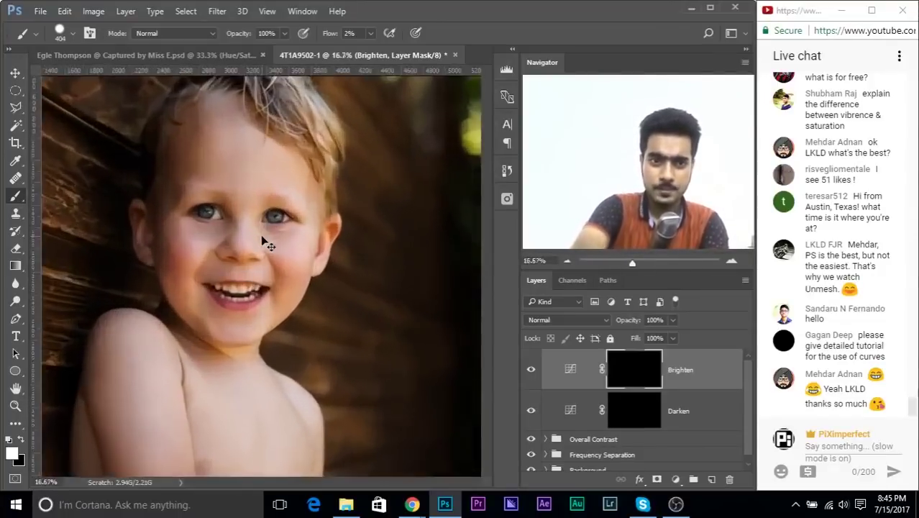
scroll(261, 236, "up", 1)
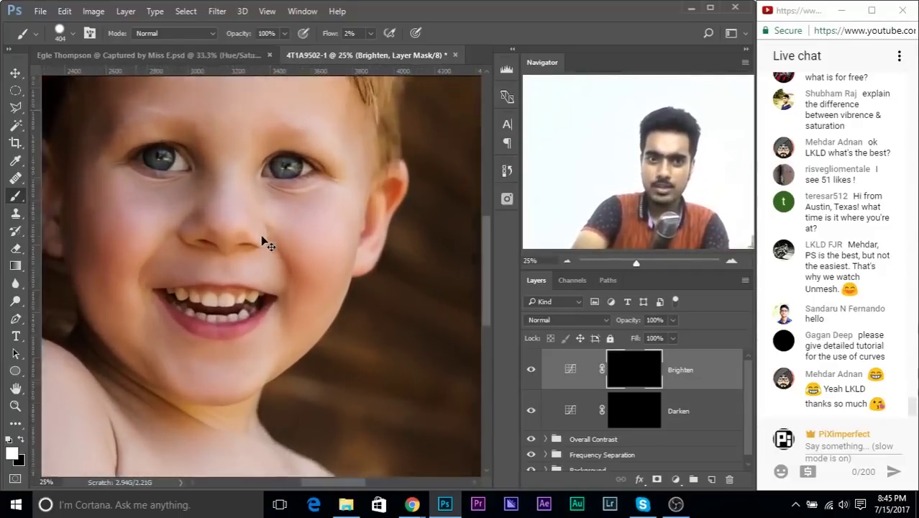
left_click_drag(271, 203, 339, 333)
mouse_move(245, 222)
left_mouse_down()
mouse_move(233, 223)
mouse_move(247, 215)
mouse_move(245, 1)
left_mouse_up()
left_click_drag(274, 267, 265, 232)
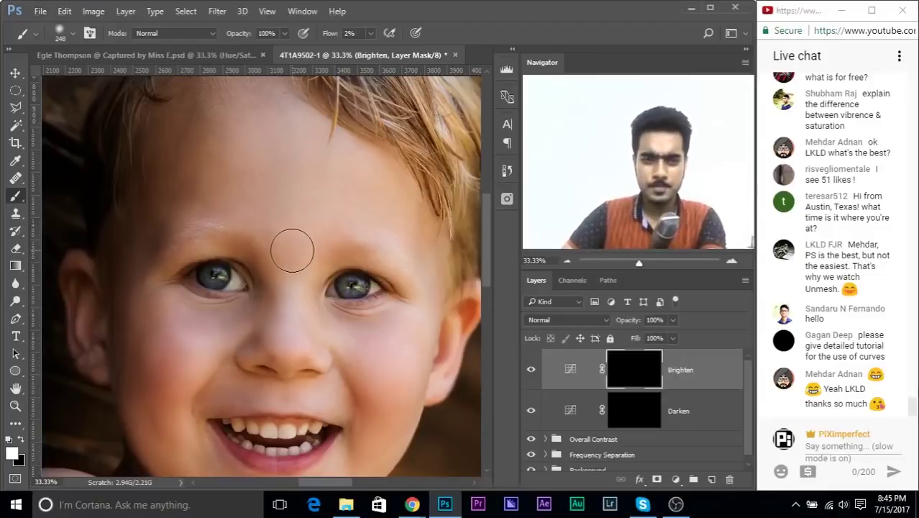
mouse_move(274, 236)
left_mouse_down()
mouse_move(368, 238)
mouse_move(264, 240)
mouse_move(278, 245)
mouse_move(267, 158)
left_mouse_up()
mouse_move(267, 101)
left_mouse_down()
mouse_move(246, 353)
mouse_move(275, 62)
left_mouse_up()
left_click_drag(282, 171, 287, 260)
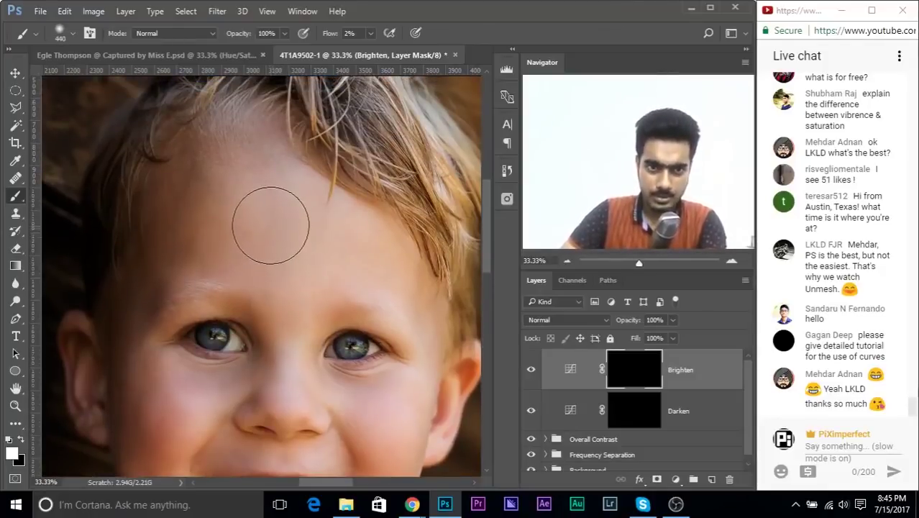
mouse_move(260, 201)
left_mouse_down()
mouse_move(253, 180)
mouse_move(286, 231)
mouse_move(338, 235)
mouse_move(348, 257)
mouse_move(272, 239)
mouse_move(225, 250)
mouse_move(232, 240)
mouse_move(219, 246)
mouse_move(216, 228)
mouse_move(199, 220)
mouse_move(184, 269)
mouse_move(214, 233)
mouse_move(304, 268)
mouse_move(332, 257)
mouse_move(343, 233)
mouse_move(405, 279)
left_mouse_up()
Paint white on the Brighten mask along the boy's nose with a 122-pixel brush and over his left cheek with a 178-pixel brush.
key("space")
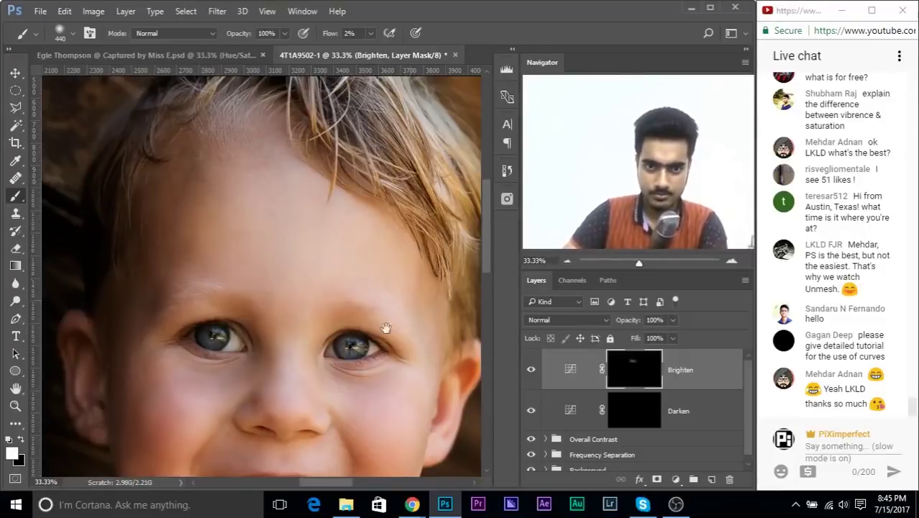
left_click_drag(374, 317, 373, 263)
right_click(313, 296, "alt")
left_click_drag(312, 296, 290, 324)
key("space")
mouse_move(305, 277)
left_mouse_down()
mouse_move(314, 266)
mouse_move(307, 275)
left_mouse_up()
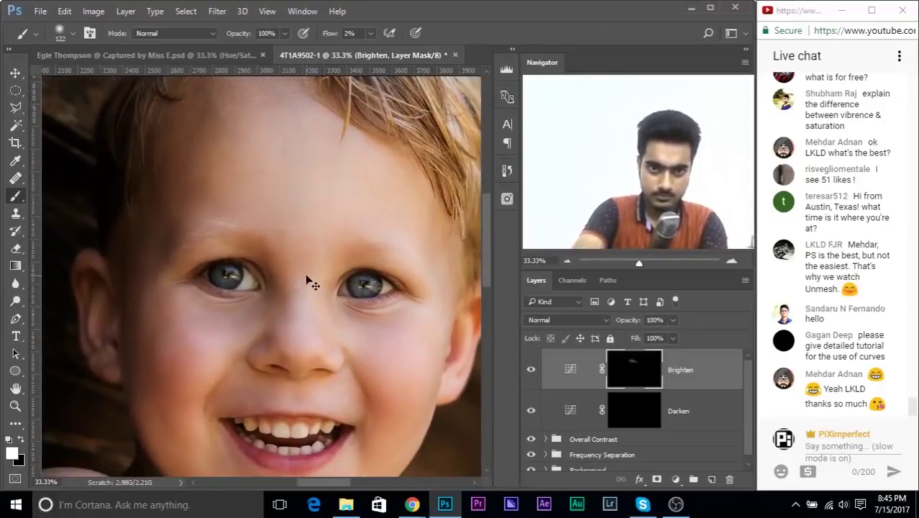
key("ctrl+plus")
key("space")
left_click_drag(260, 312, 250, 284)
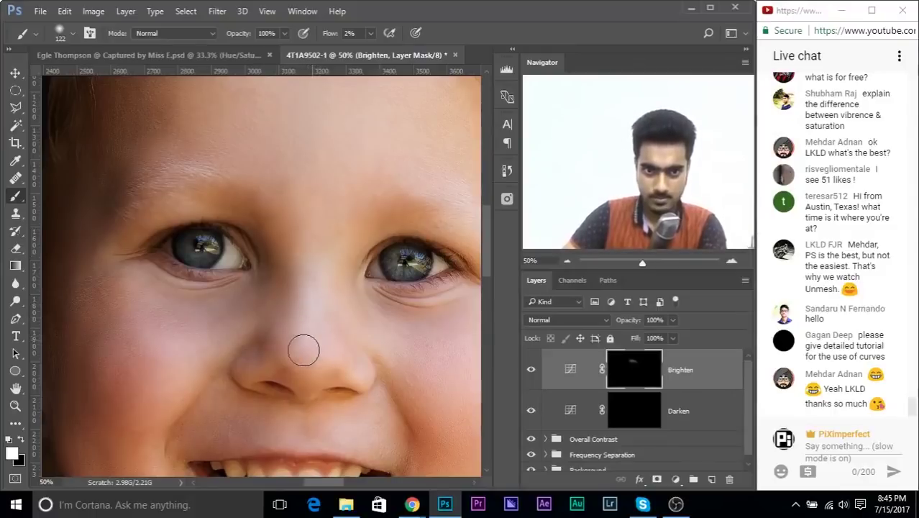
left_click_drag(295, 337, 260, 318)
left_click_drag(332, 333, 345, 334)
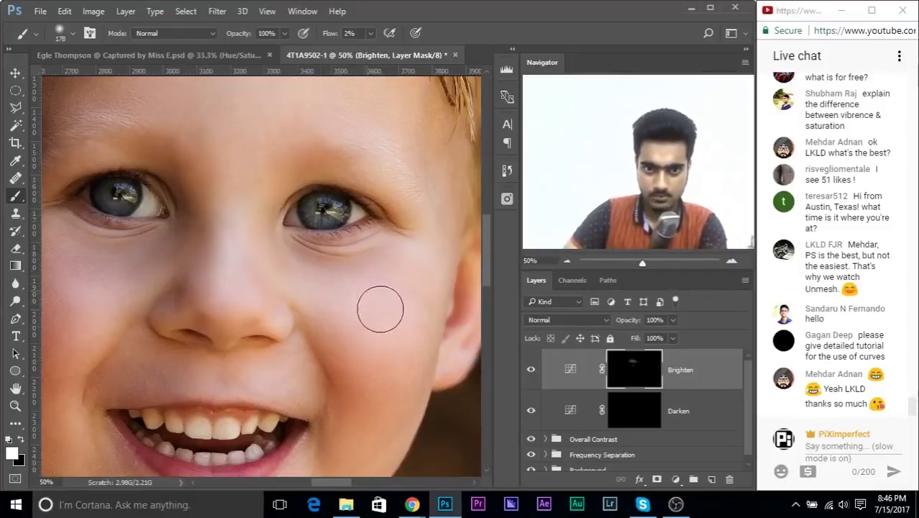
left_click_drag(395, 322, 416, 236)
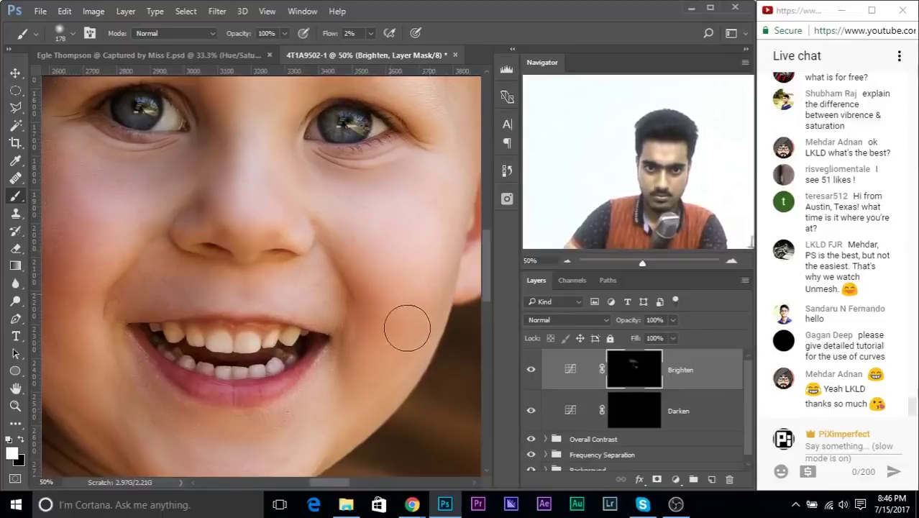
Refine the Brighten mask on the boy's right cheek, painting white with a 262-pixel brush and black with a 298-pixel brush.
left_click_drag(320, 386, 437, 417)
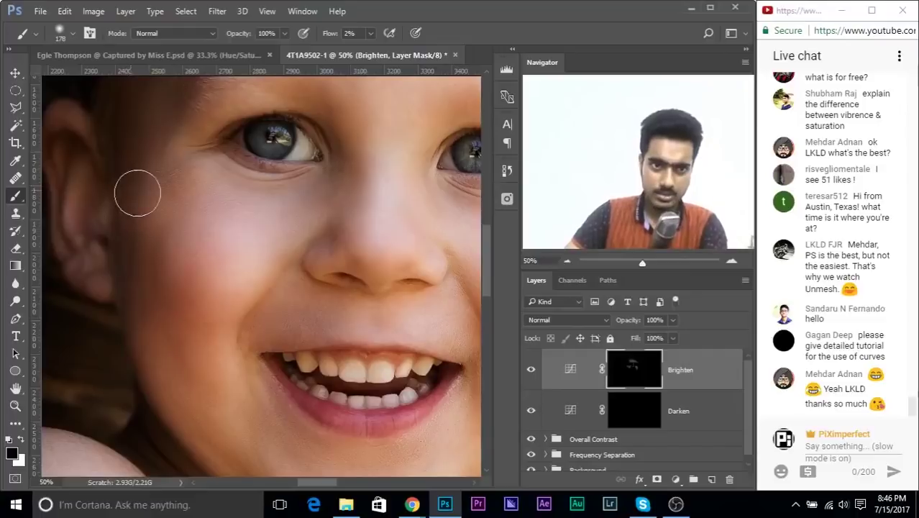
key("x")
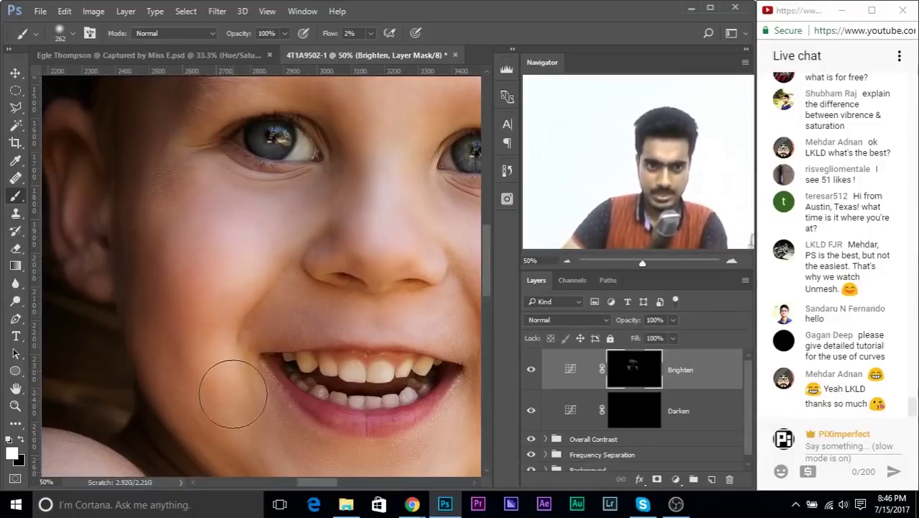
scroll(233, 393, "down", 2)
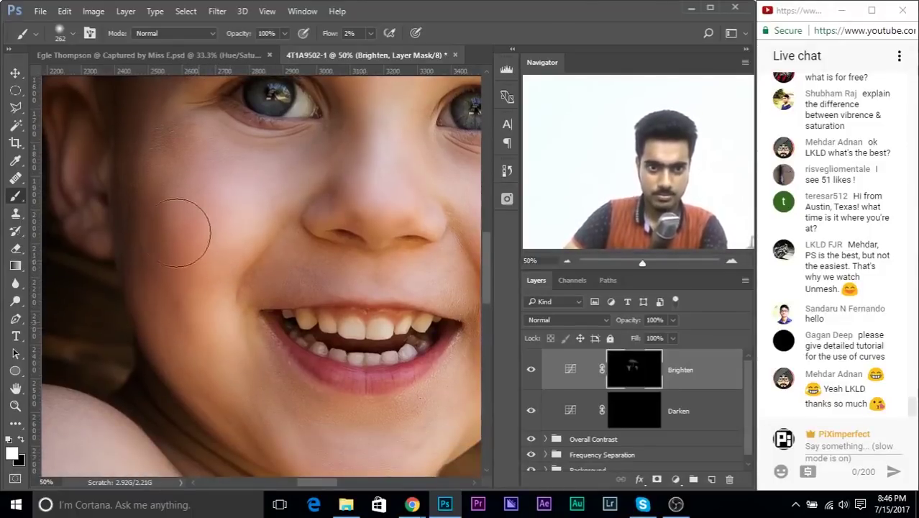
key("x")
right_click(147, 316, "alt")
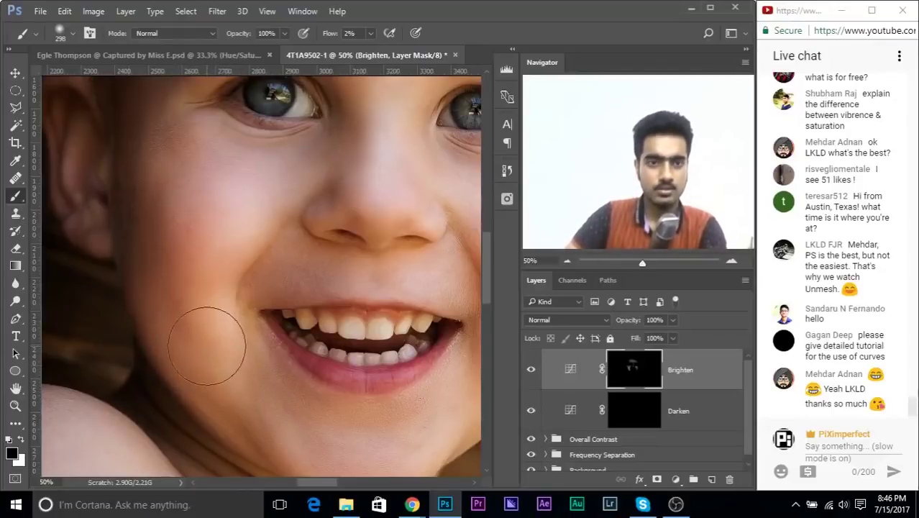
left_click_drag(230, 319, 209, 356)
Shrink the brush to 174 pixels and paint white on the Brighten mask between the boy's nose and upper lip.
mouse_move(323, 309)
left_mouse_down()
mouse_move(228, 316)
mouse_move(248, 332)
left_mouse_up()
right_click(321, 366, "alt")
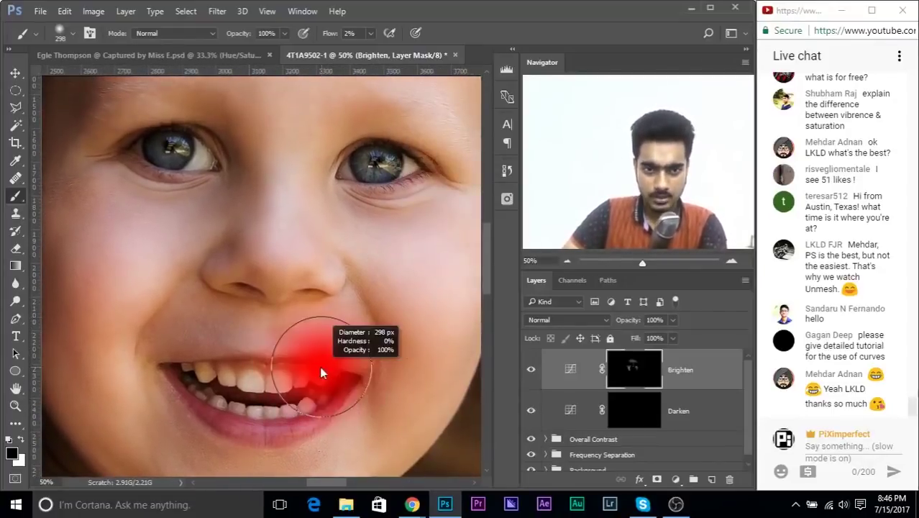
key("x")
right_click(325, 332, "alt")
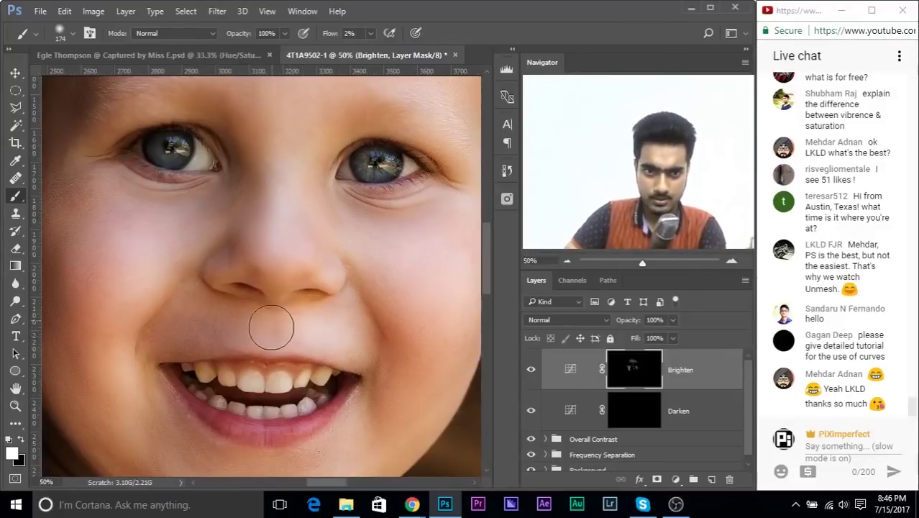
Enlarge the brush to 194 pixels and paint white on the Brighten mask over the boy's chin.
left_click_drag(233, 377, 204, 285)
key("]")
left_click_drag(154, 408, 168, 415)
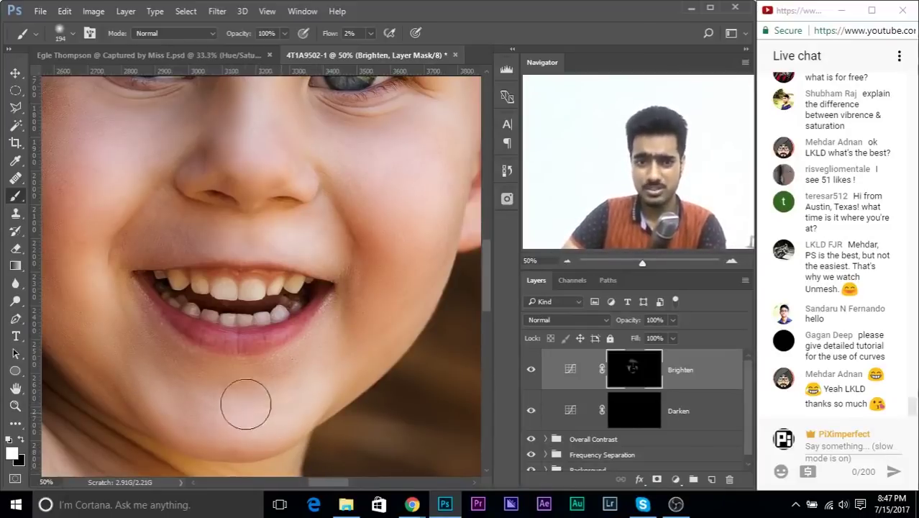
key("space")
left_click_drag(319, 369, 305, 390)
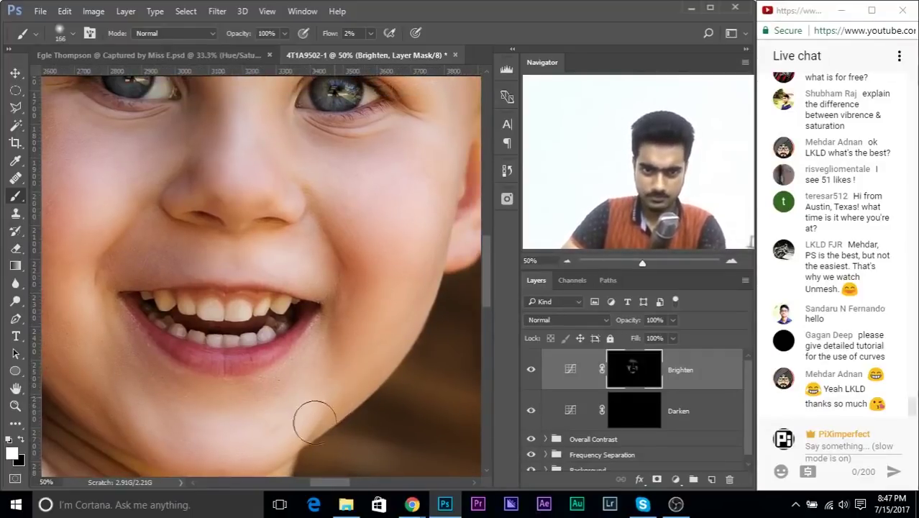
Reduce the brush to 126 pixels and paint white on the Brighten mask along the jaw beside the boy's right mouth corner.
left_click_drag(365, 350, 393, 335)
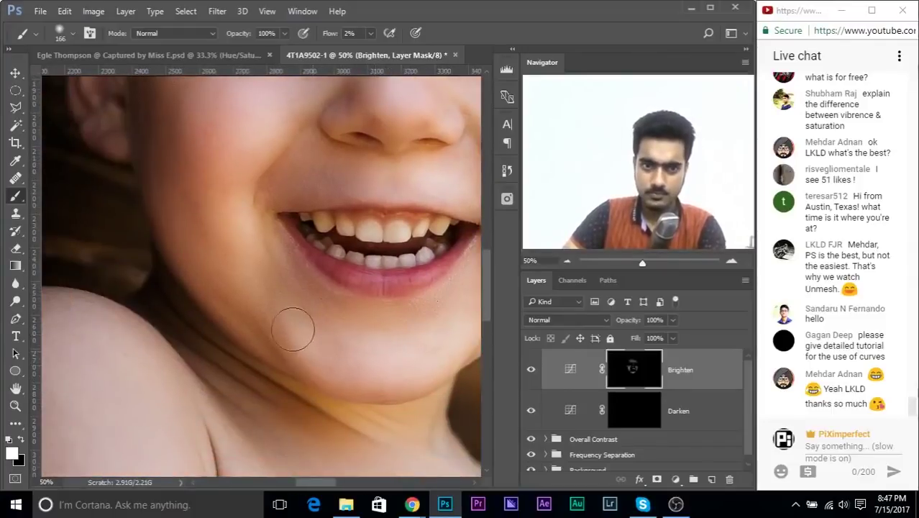
key("bracketleft")
key("bracketleft")
key("bracketleft")
key("bracketleft")
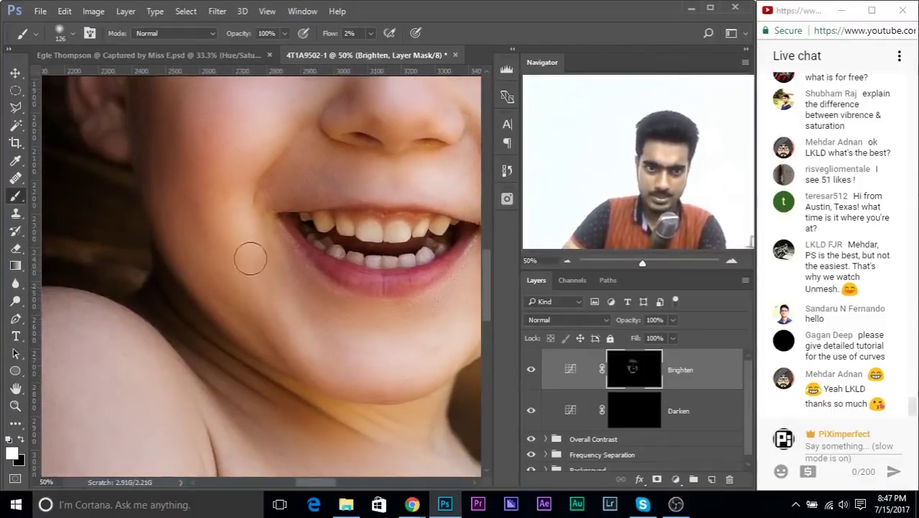
left_click_drag(274, 283, 308, 324)
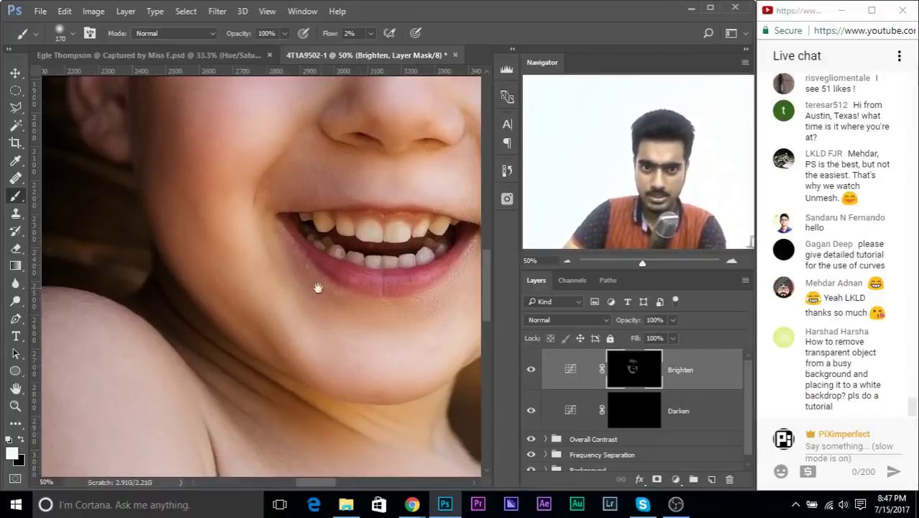
Hide and show the Brighten layer to compare the whole portrait with and without the brightening.
left_click_drag(320, 288, 227, 300)
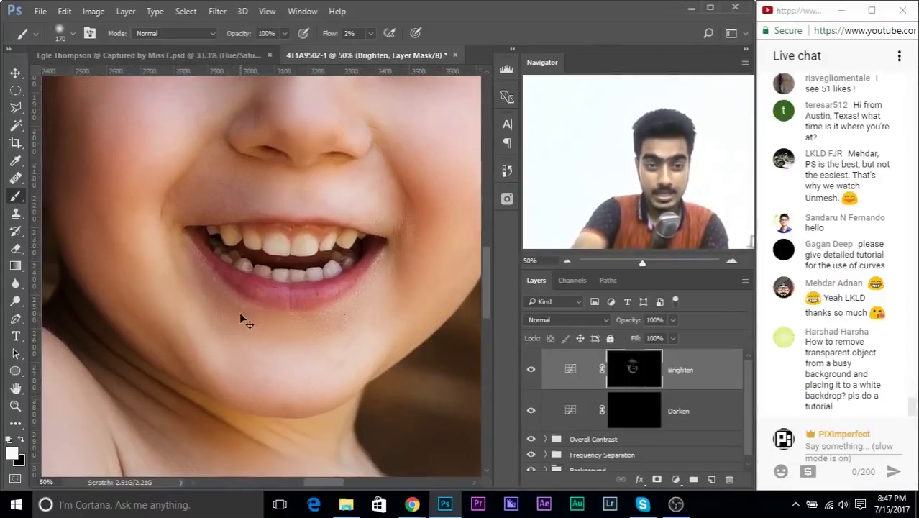
key("ctrl+minus")
key("ctrl+minus")
key("ctrl+minus")
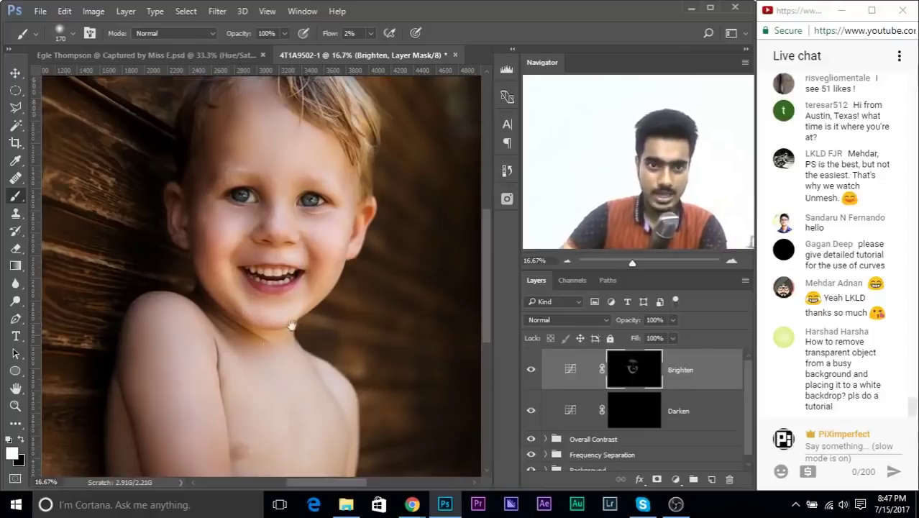
left_click_drag(267, 348, 237, 390)
left_click(531, 371)
left_click(532, 371)
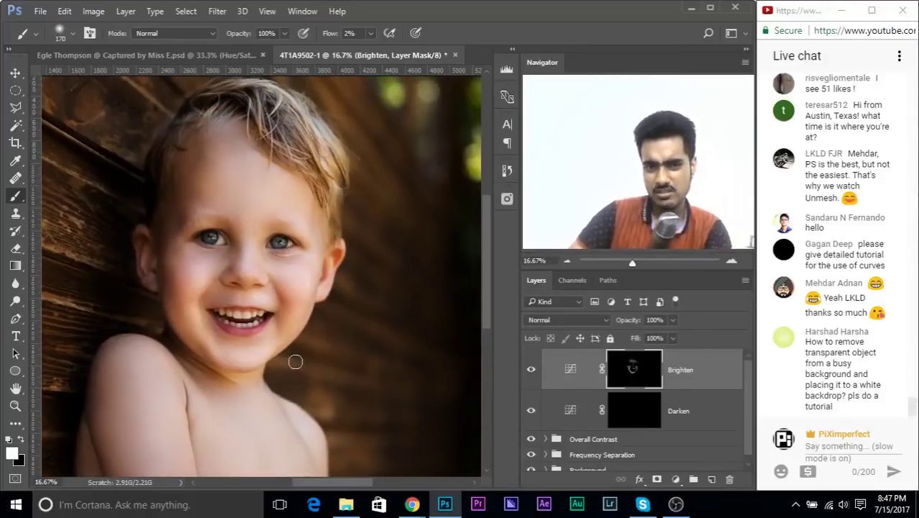
Paint the Brighten mask white beside the boy's left mouth corner at 186 pixels, and black over his chin at 226 pixels.
key("ctrl+plus")
key("ctrl+plus")
key("ctrl+plus")
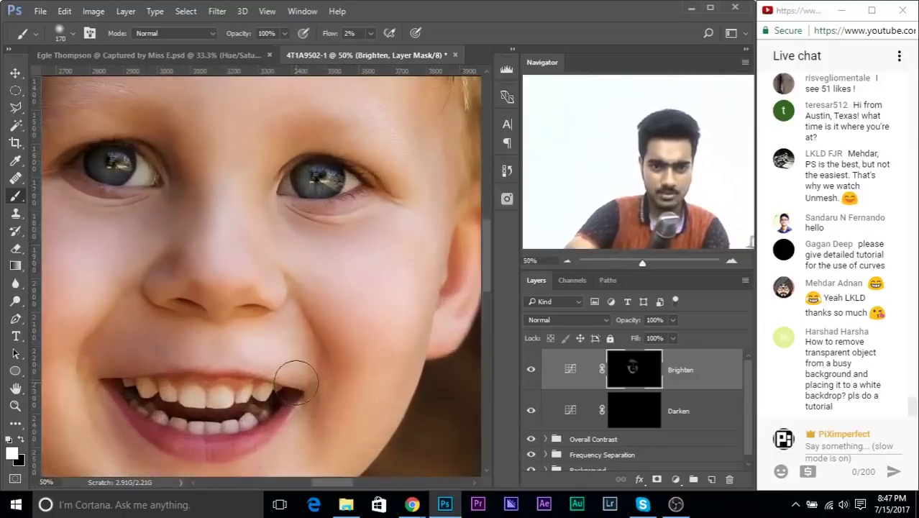
left_click_drag(295, 383, 269, 306)
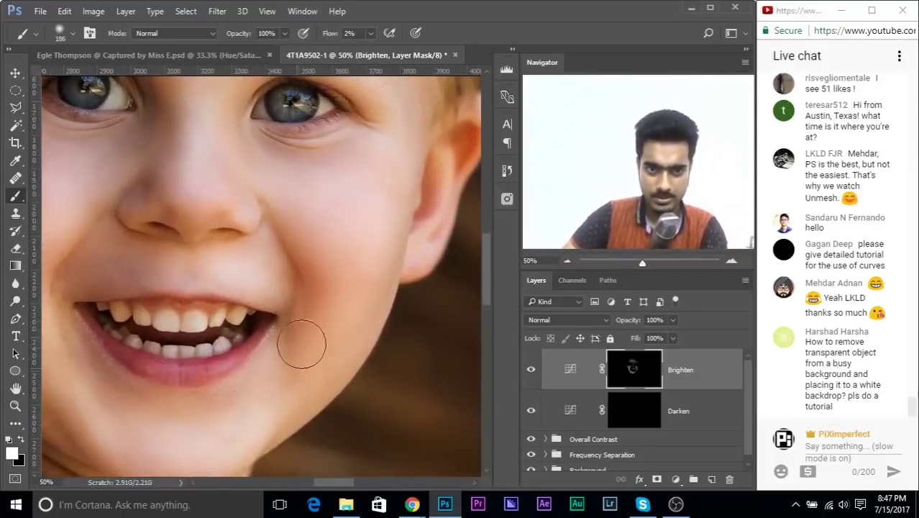
left_click_drag(290, 342, 282, 344)
mouse_move(187, 320)
left_mouse_down()
mouse_move(284, 232)
mouse_move(275, 229)
mouse_move(237, 345)
mouse_move(250, 353)
mouse_move(243, 363)
left_mouse_up()
key("x")
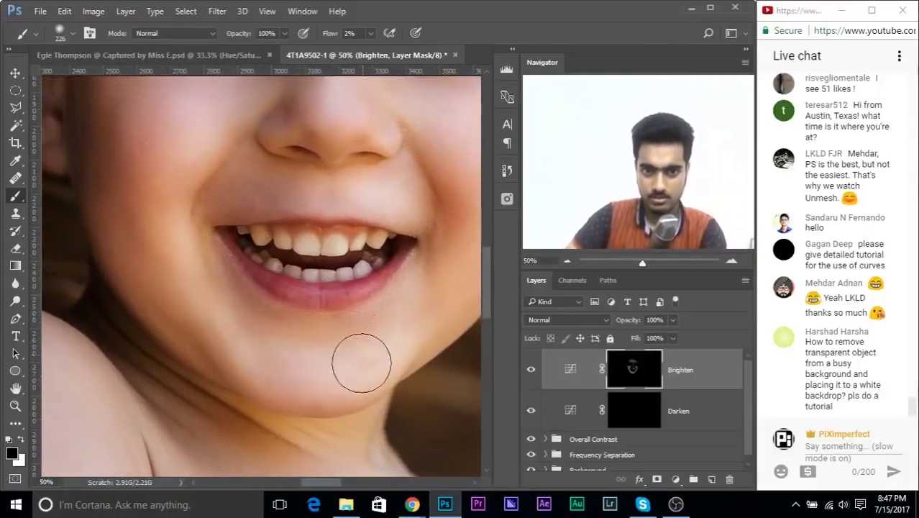
Enlarge the brush to 254 pixels and paint white on the Brighten mask over the boy's right cheek.
left_click_drag(193, 360, 256, 475)
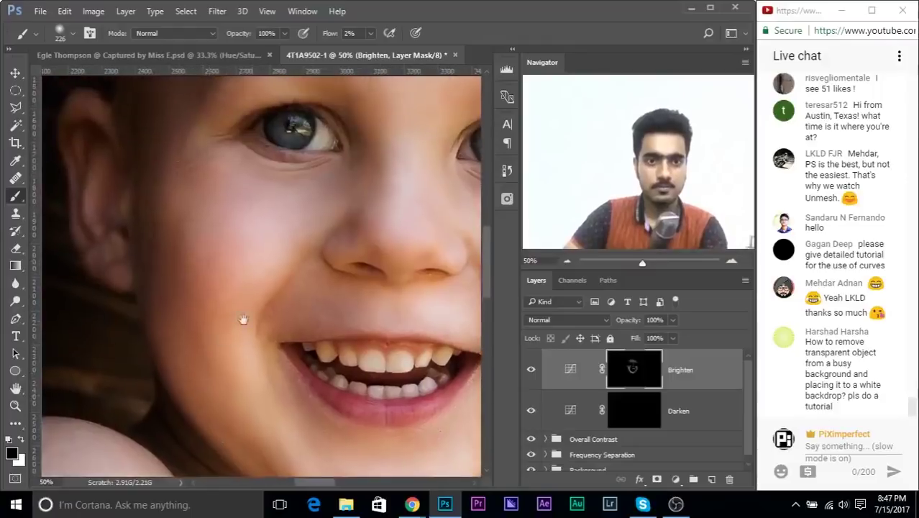
left_click_drag(242, 320, 207, 348)
key("x")
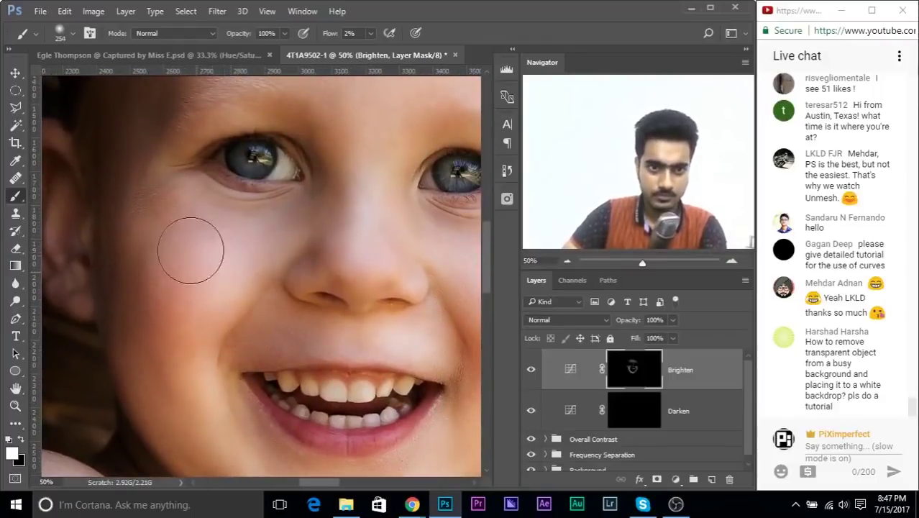
key("bracketright")
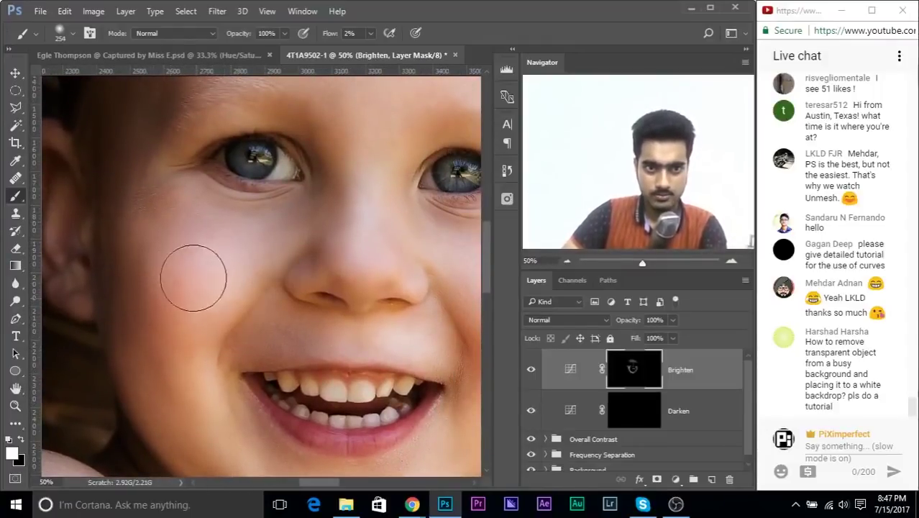
Paint white on the Brighten mask beside the boy's nostril with an 86-pixel brush and on his left cheek with a 226-pixel brush.
left_click_drag(251, 259, 202, 348)
left_click_drag(302, 351, 284, 350)
mouse_move(302, 346)
left_mouse_down()
mouse_move(291, 346)
mouse_move(307, 333)
left_mouse_up()
mouse_move(355, 369)
left_mouse_down()
mouse_move(364, 377)
mouse_move(317, 380)
left_mouse_up()
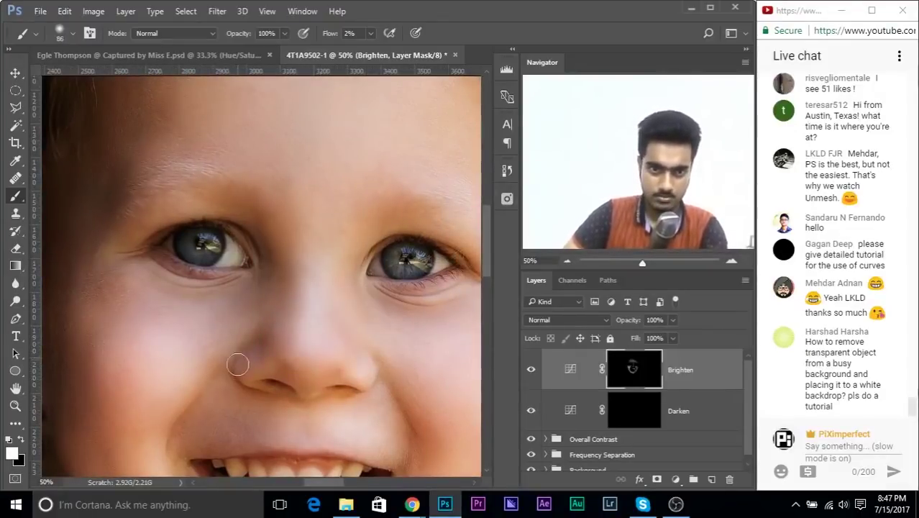
left_click_drag(339, 260, 287, 239)
left_click_drag(389, 351, 424, 351)
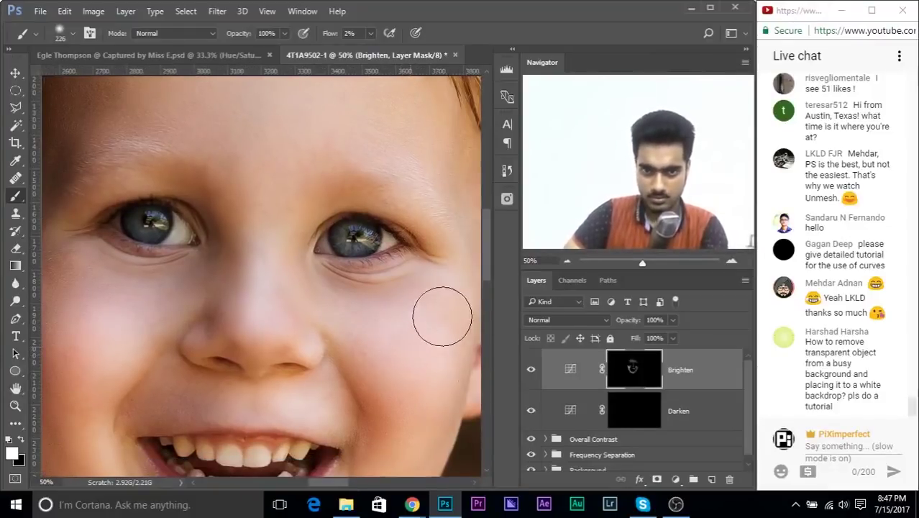
Enlarge the brush to 346 pixels and paint white on the Brighten mask across the boy's forehead.
left_click_drag(322, 228, 330, 367)
left_click_drag(281, 298, 312, 299)
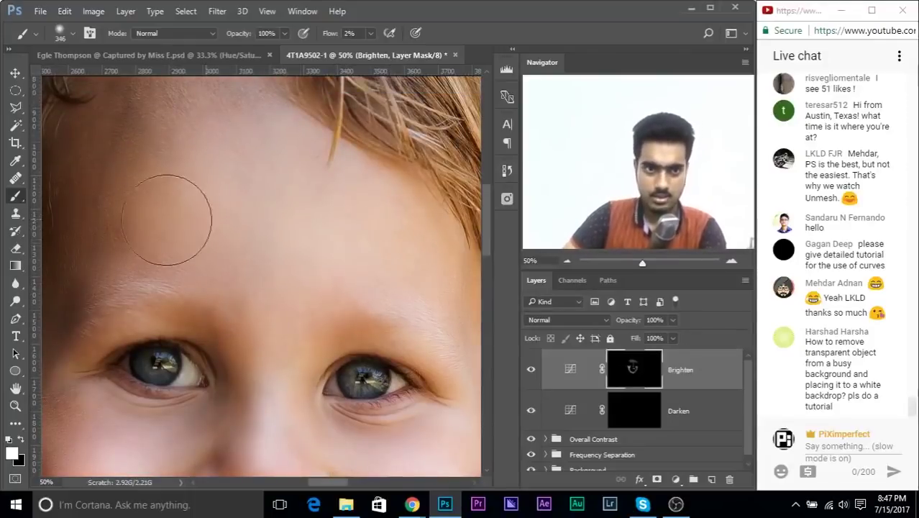
scroll(328, 292, "down", 3)
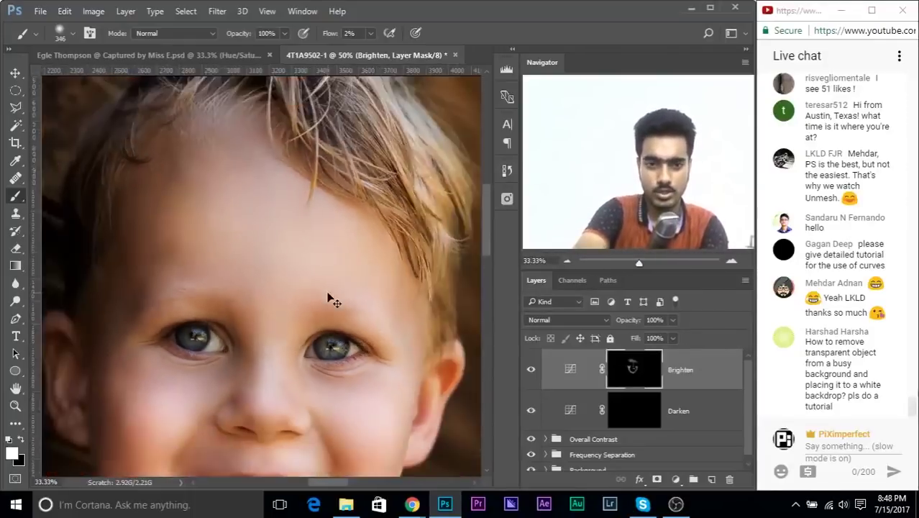
Refine the Brighten mask around the upper forehead with a 526-pixel brush in white and black, and compare with the layer hidden.
left_click_drag(262, 306, 278, 305)
key("x")
key("x")
key("x")
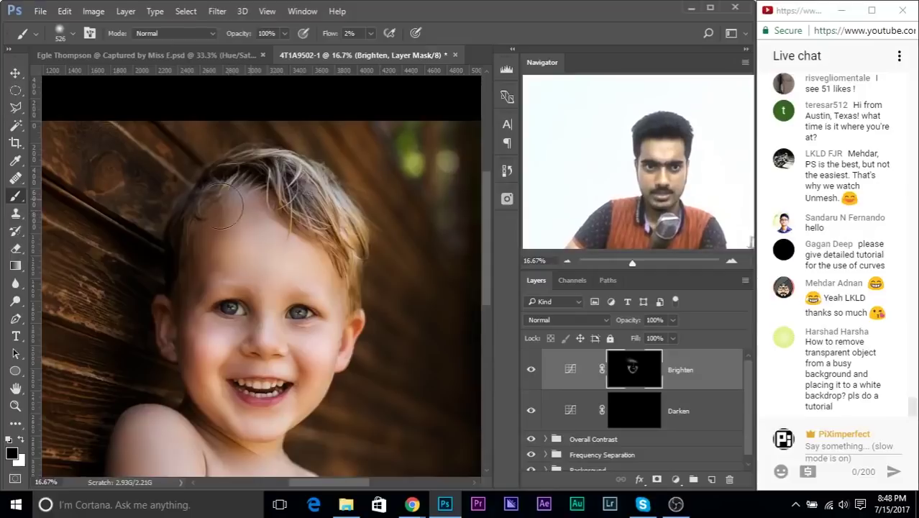
key("x")
left_click_drag(301, 295, 282, 249)
key("x")
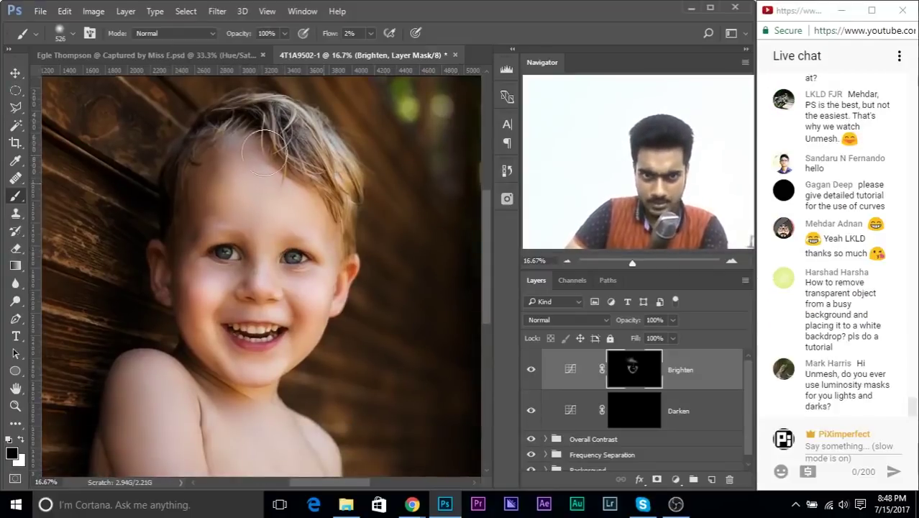
left_click(527, 382)
left_click(528, 380)
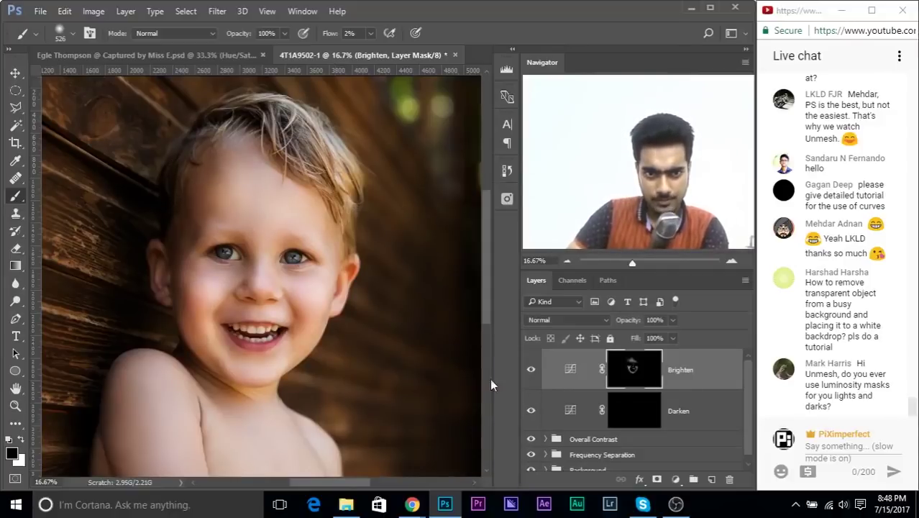
Shrink the brush to 100 pixels and paint white on the Brighten mask over the boy's nose.
key("ctrl+plus")
key("ctrl+plus")
left_click_drag(386, 381, 354, 377)
key("x")
right_click(305, 361)
left_click_drag(291, 364, 279, 363)
mouse_move(265, 287)
left_mouse_down()
mouse_move(263, 295)
mouse_move(271, 269)
left_mouse_up()
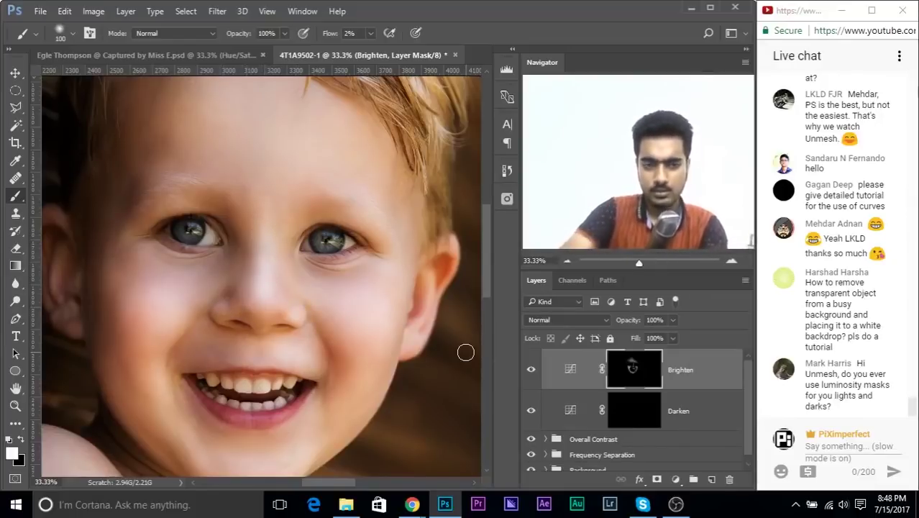
Change the Brighten layer's blend mode to Luminosity.
key("ctrl+minus")
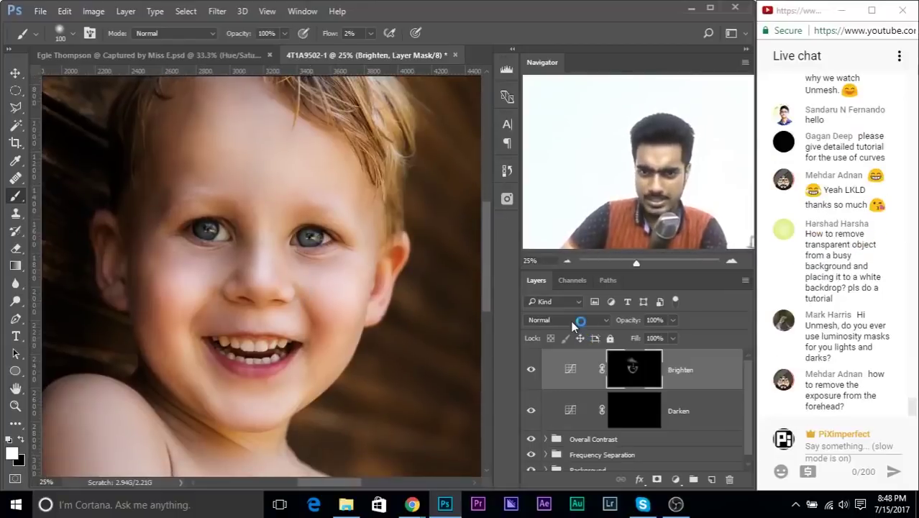
left_click(572, 323)
left_click(566, 309)
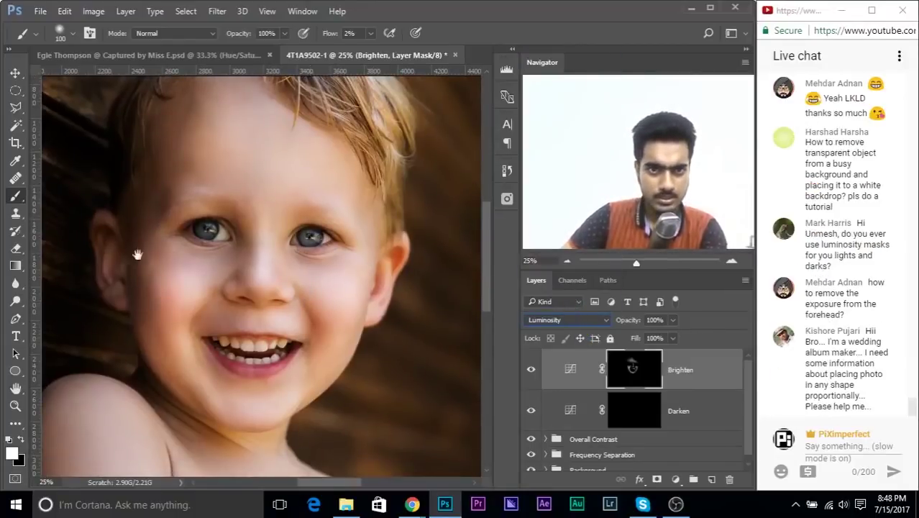
Set the Brighten layer's blend mode back to Normal.
left_click_drag(215, 213, 211, 235)
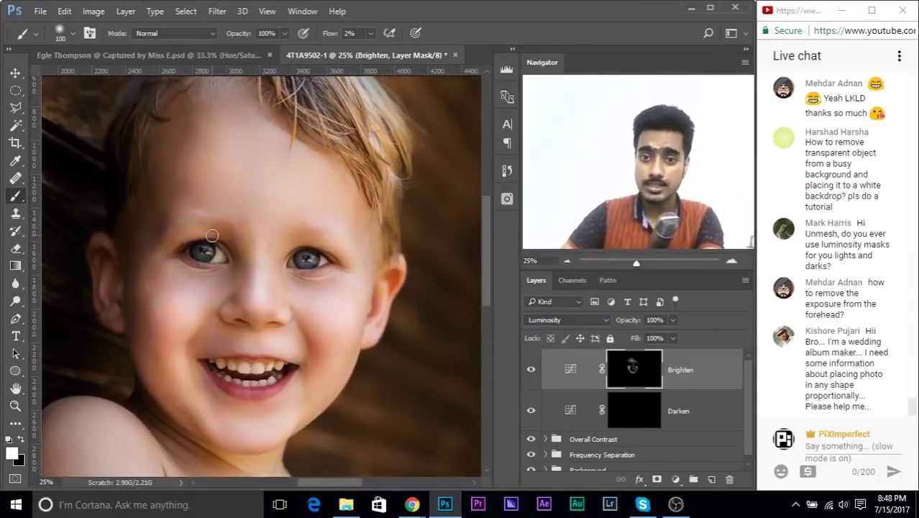
left_click(570, 320)
left_click(536, 60)
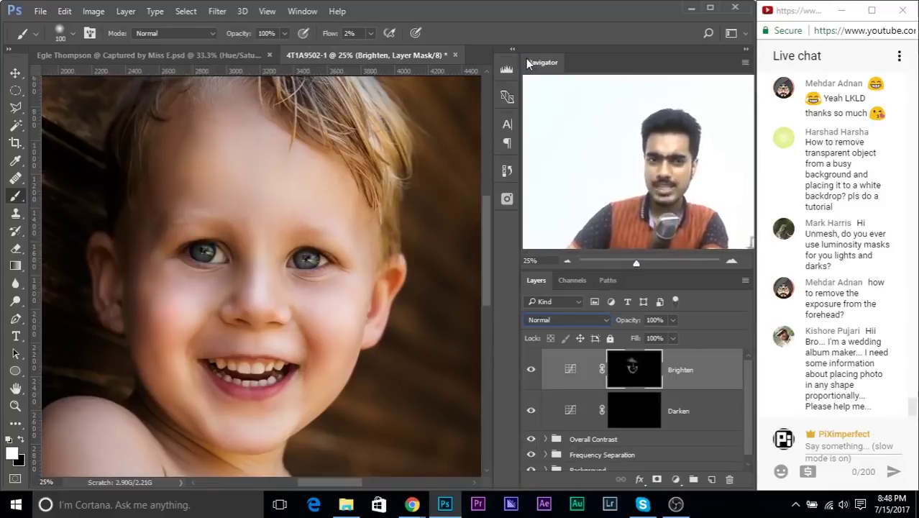
Open the Brighten layer's Curves settings, examine the Red and Green channel curves, and close the settings without editing.
left_click(566, 371)
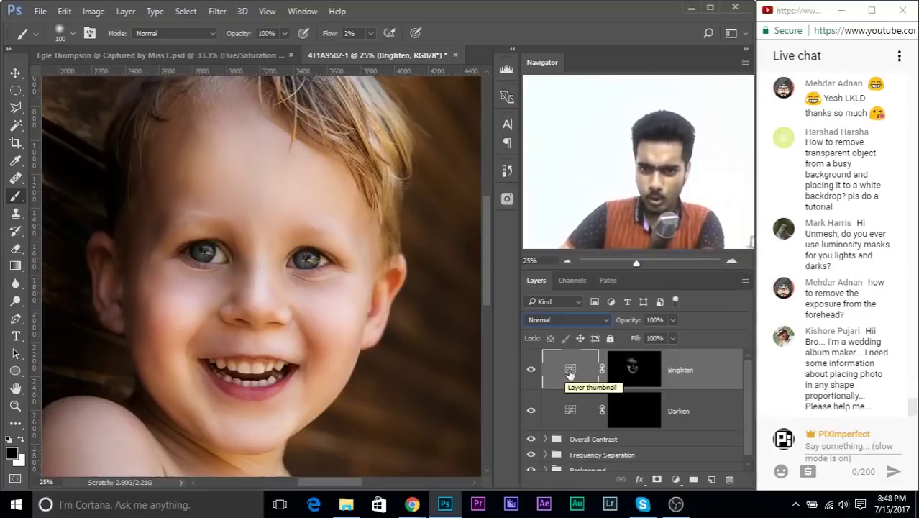
double_click(568, 369)
left_click(395, 250)
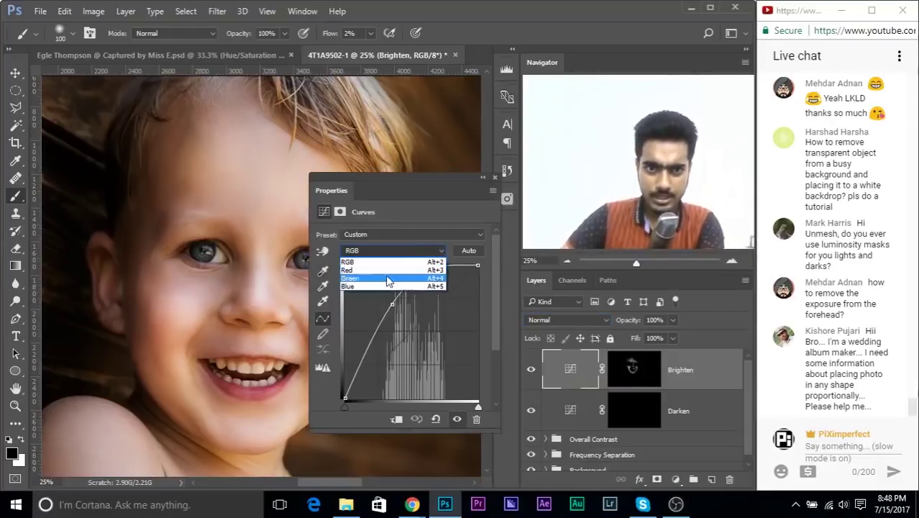
left_click(386, 270)
left_click(384, 252)
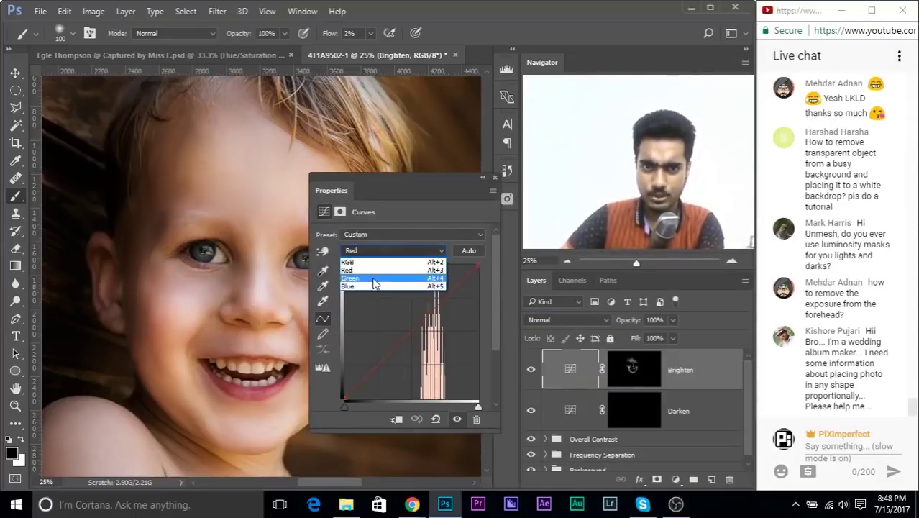
left_click(373, 278)
left_click(374, 252)
left_click(381, 269)
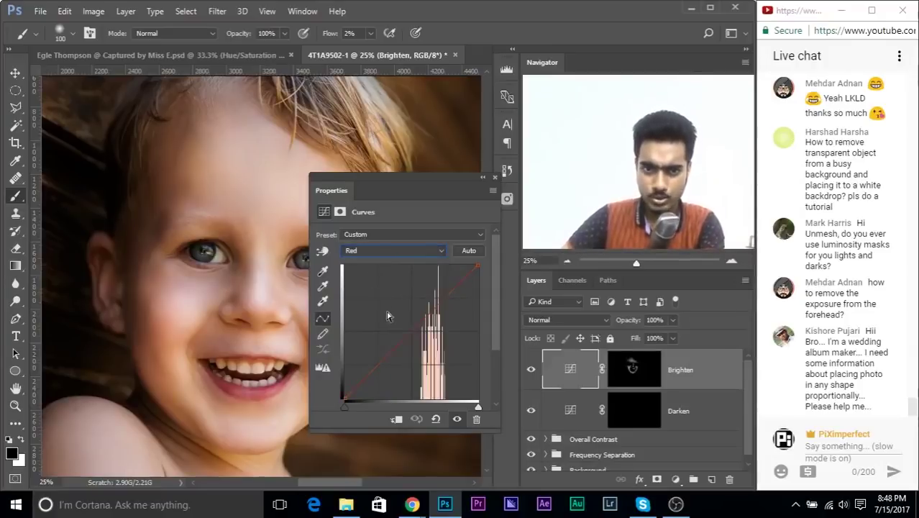
left_click(383, 249)
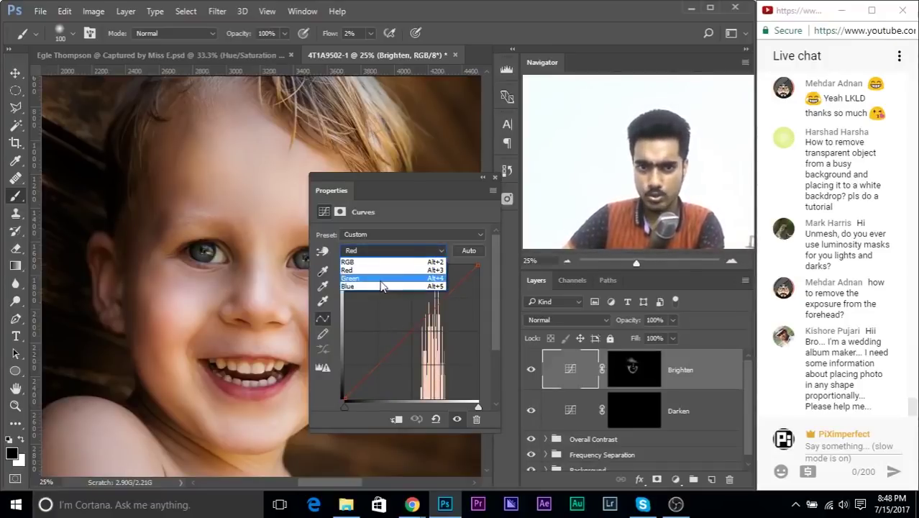
left_click(494, 177)
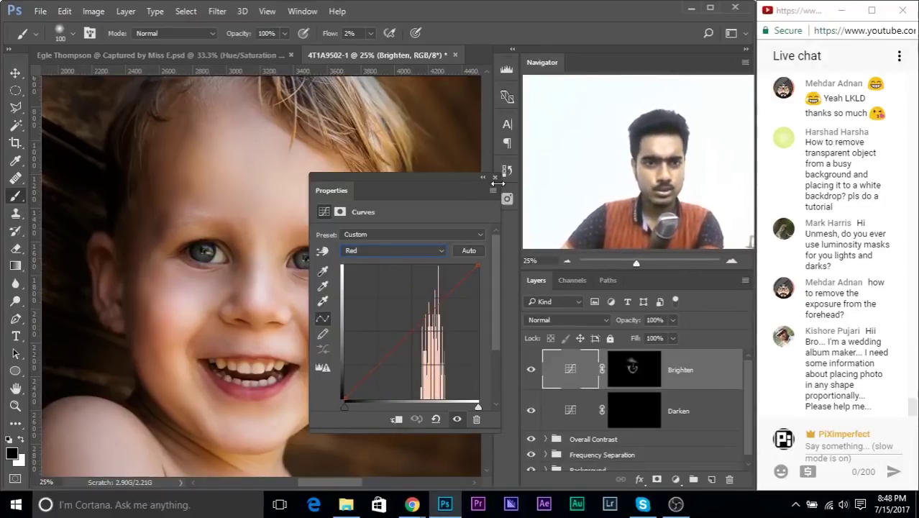
left_click(494, 177)
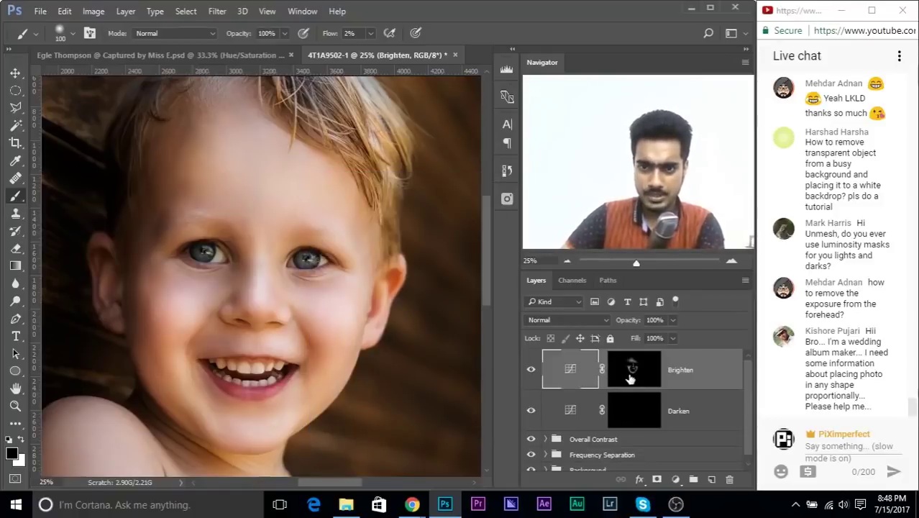
Open the Brighten mask's properties and display the mask alone on the canvas.
left_click(634, 378)
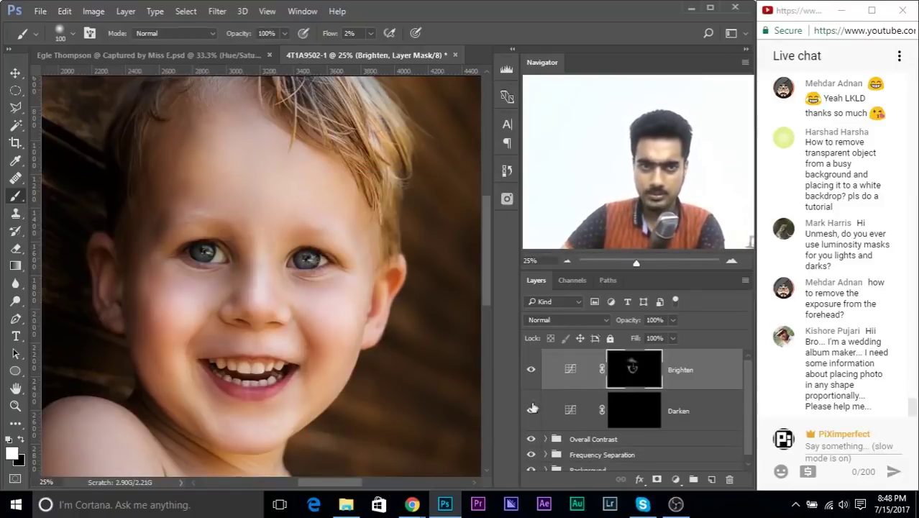
left_click(301, 12)
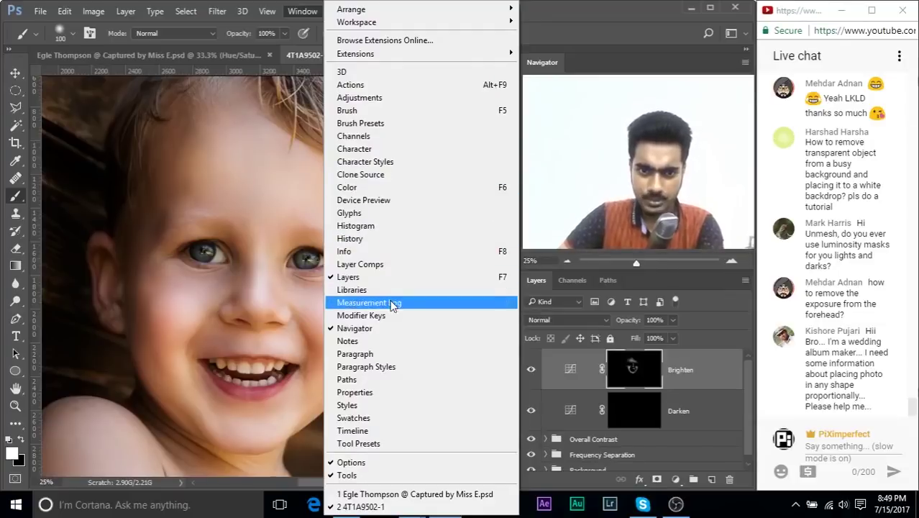
left_click(381, 392)
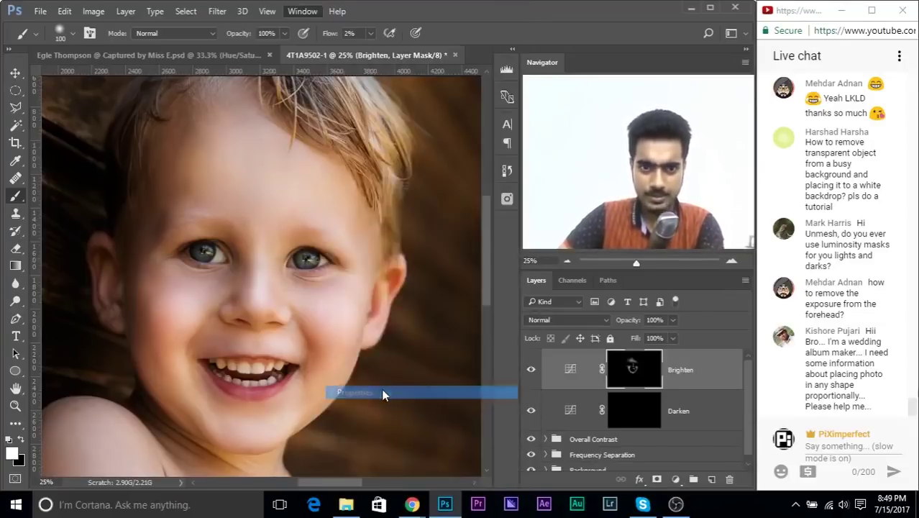
left_click_drag(381, 193, 361, 194)
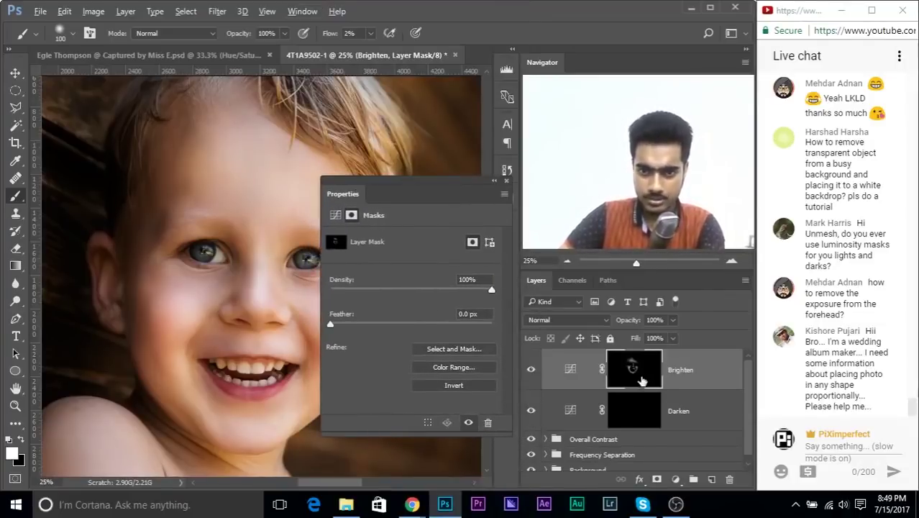
left_click(636, 377, "alt")
left_click(634, 377, "alt")
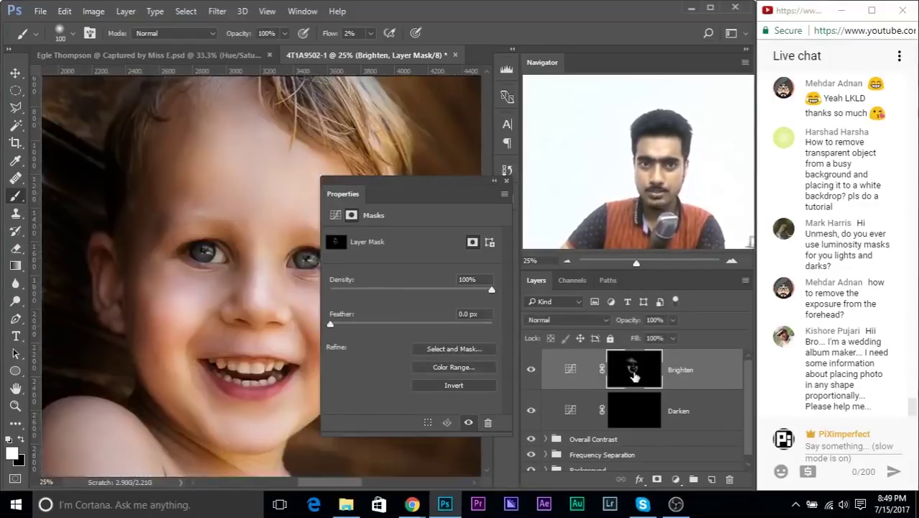
left_click(634, 376, "alt")
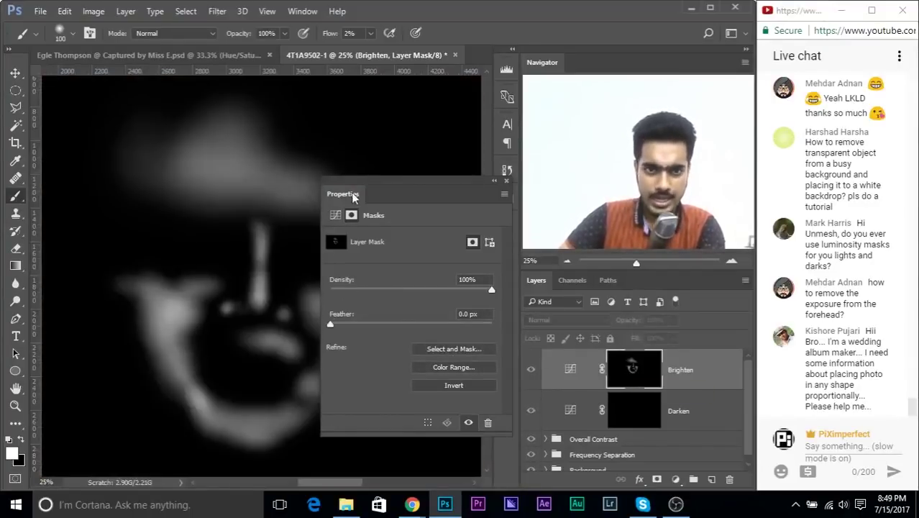
Feather the Brighten mask by 50 px, close its properties, and return to the normal image view.
left_click_drag(353, 198, 481, 202)
left_click(482, 327)
left_click(501, 327)
left_click_drag(514, 327, 538, 327)
left_click_drag(609, 316, 569, 315)
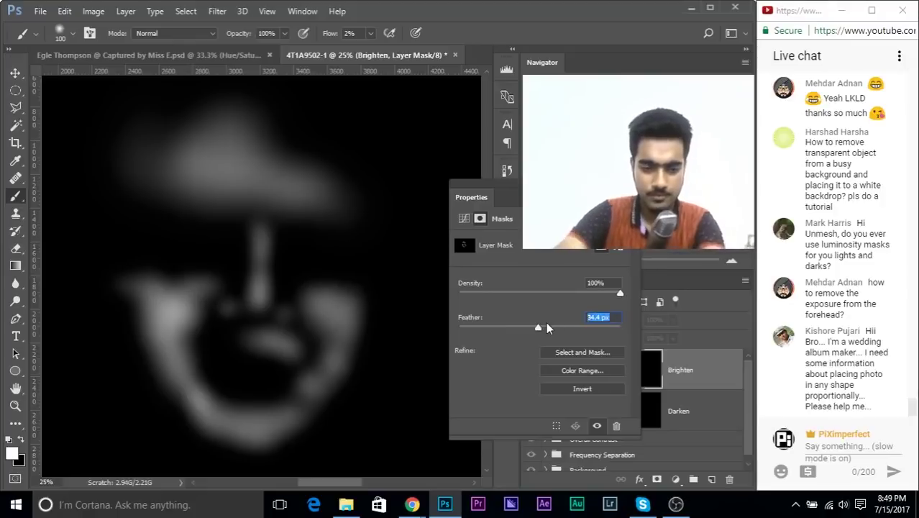
type("50")
key("Return")
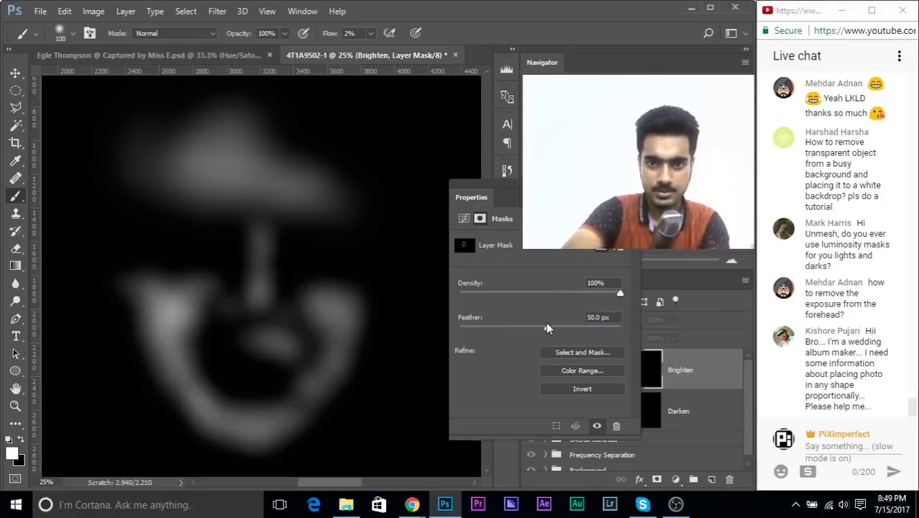
left_click(630, 184)
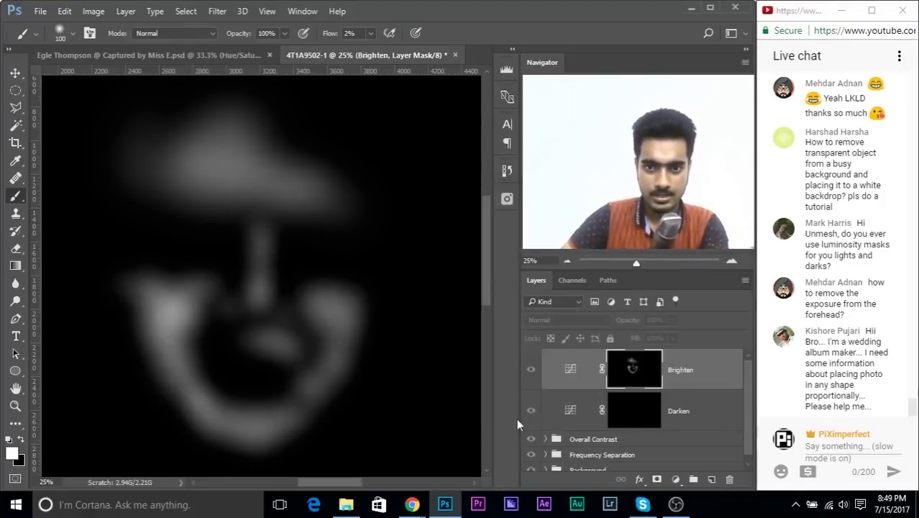
left_click(634, 368, "alt")
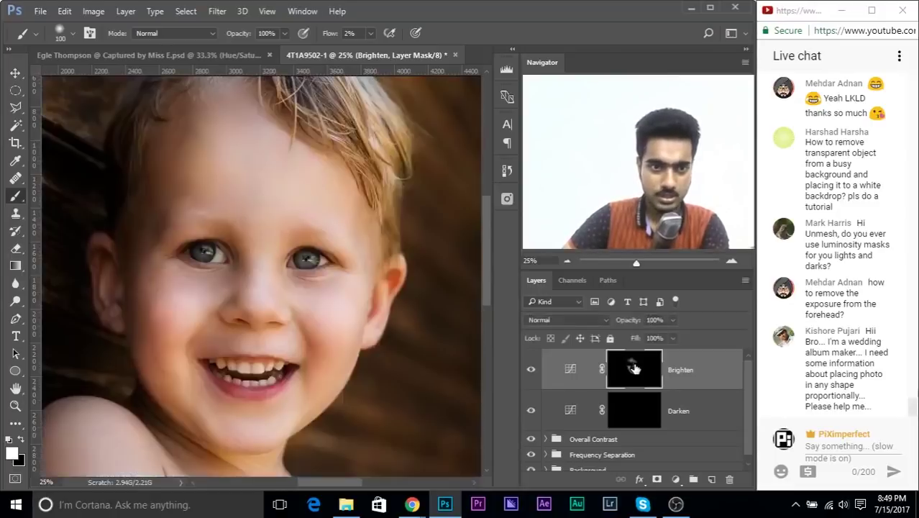
Compare the portrait with the Brighten layer hidden and shown, both close up and in full.
left_click(526, 369)
left_click(529, 369)
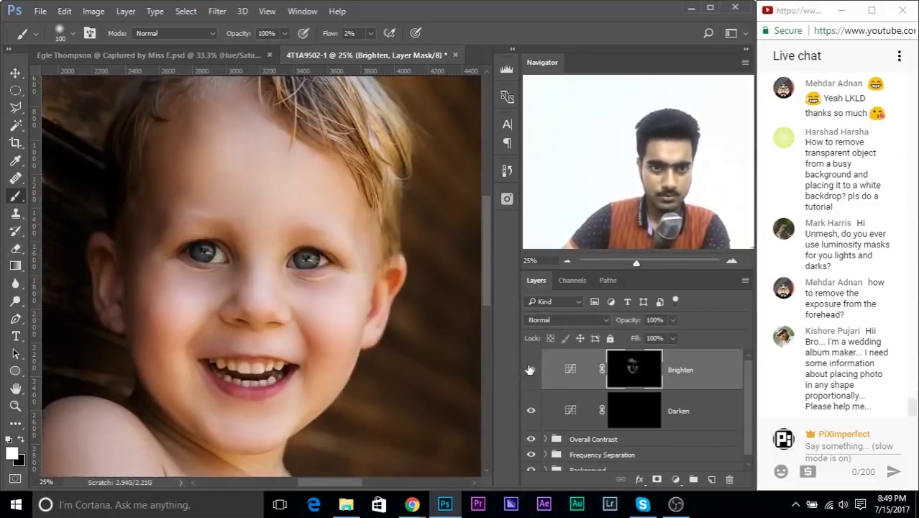
key("ctrl+minus")
key("ctrl+minus")
key("ctrl+minus")
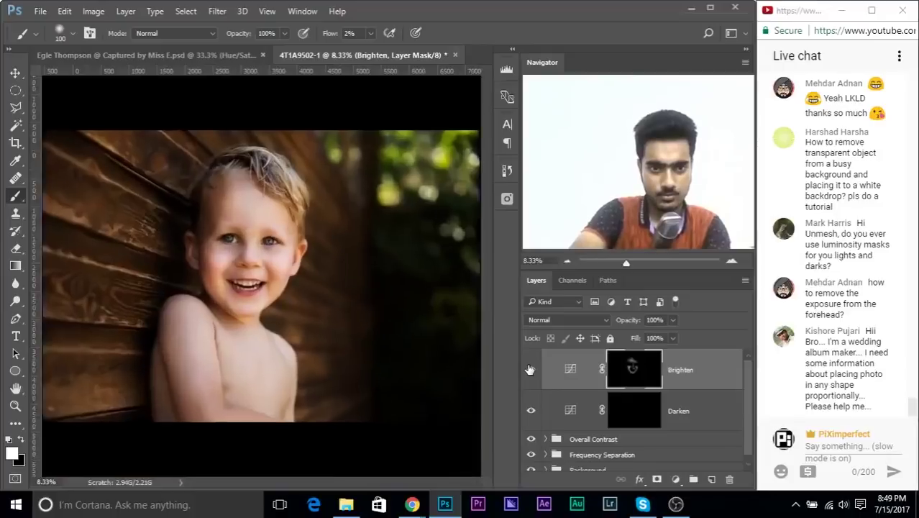
key("ctrl+plus")
key("ctrl+plus")
key("ctrl+plus")
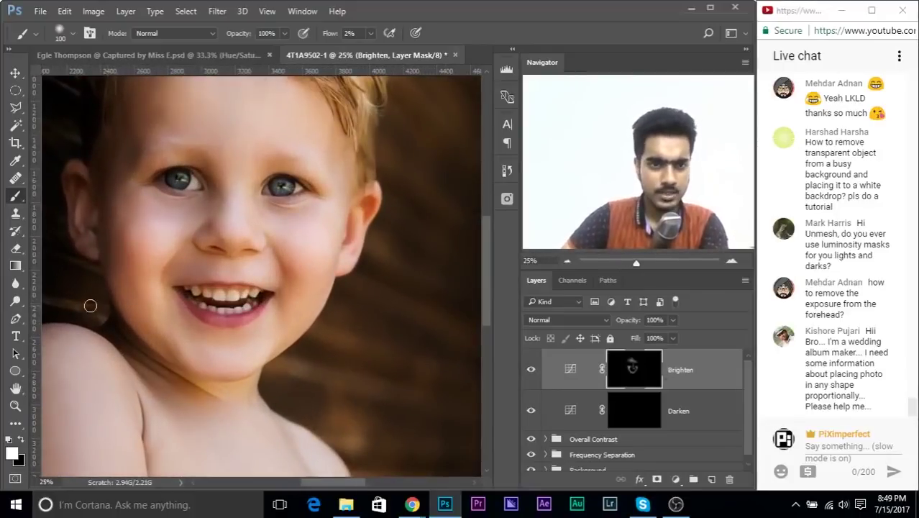
Enlarge the brush to 228 pixels, check the Brighten mask on its own, and reduce it around the boy's lower face with black.
left_click_drag(83, 294, 100, 296)
key("x")
right_click(148, 325, "alt")
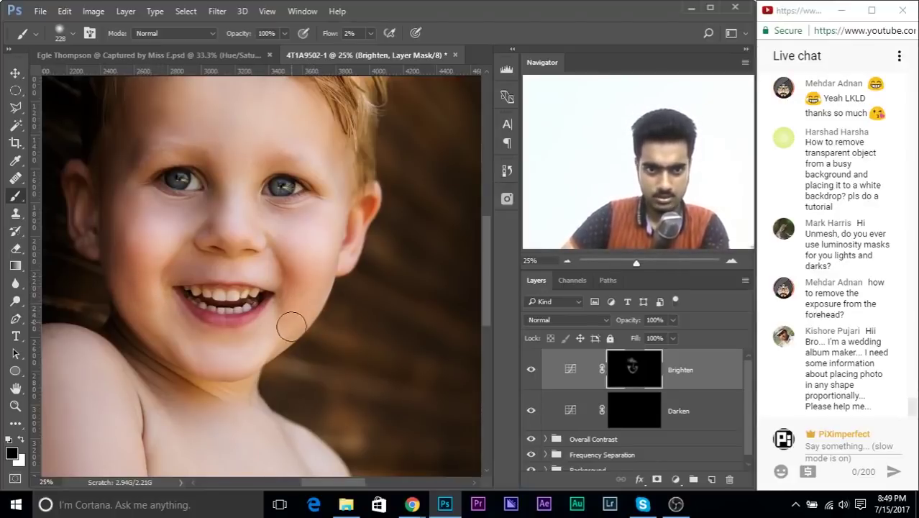
left_click(632, 373, "alt")
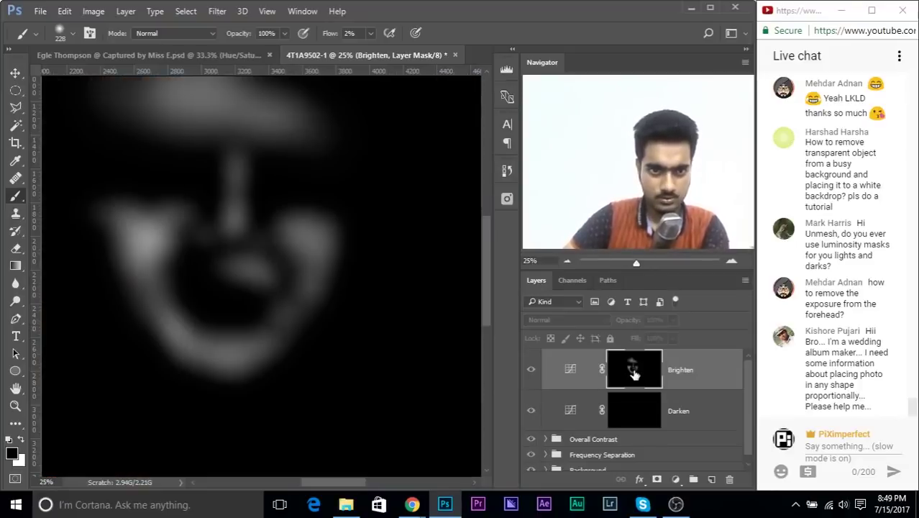
left_click(632, 372, "alt")
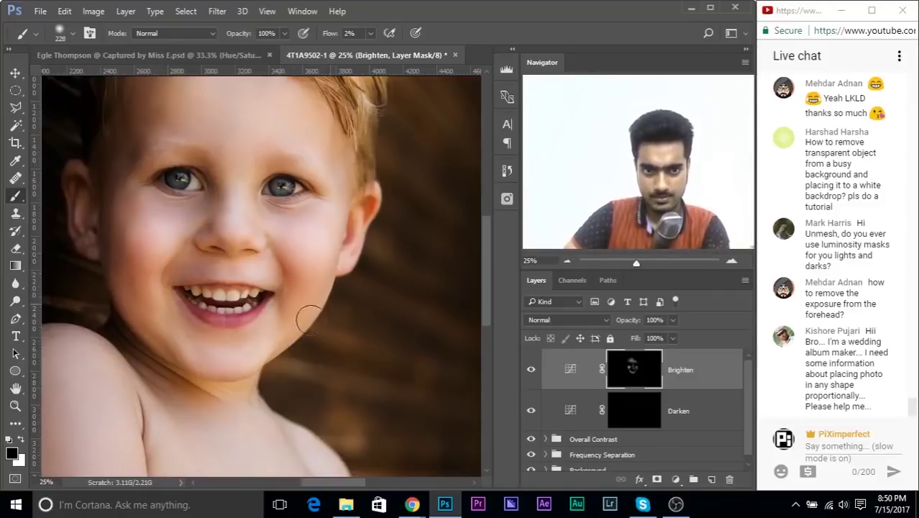
left_click_drag(281, 263, 297, 353)
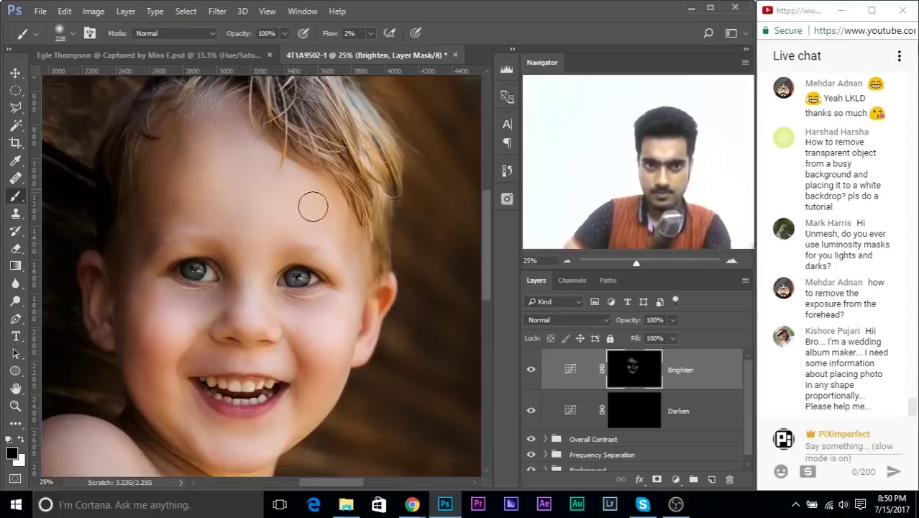
Toggle the Brighten layer's visibility to judge the face and shoulders from further out.
key("ctrl+minus")
key("ctrl+minus")
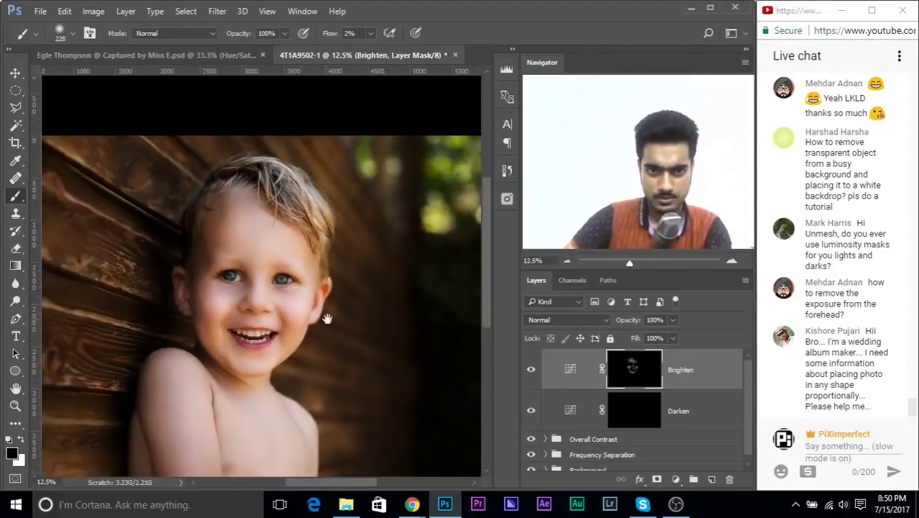
left_click_drag(327, 319, 315, 283)
left_click(531, 370)
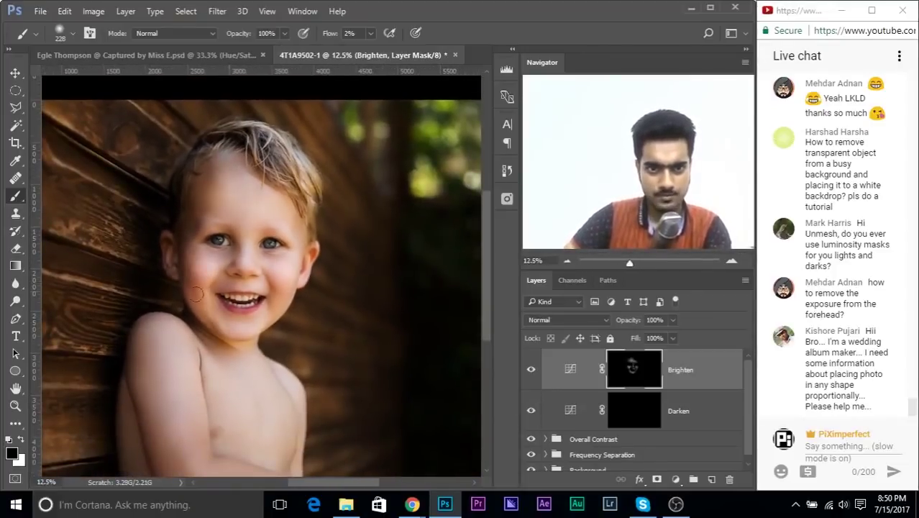
Enlarge the brush to 516 pixels and paint black on the Brighten mask over the side of the boy's forehead.
right_click(196, 211, "alt")
key("x")
key("x")
left_click_drag(200, 181, 216, 199)
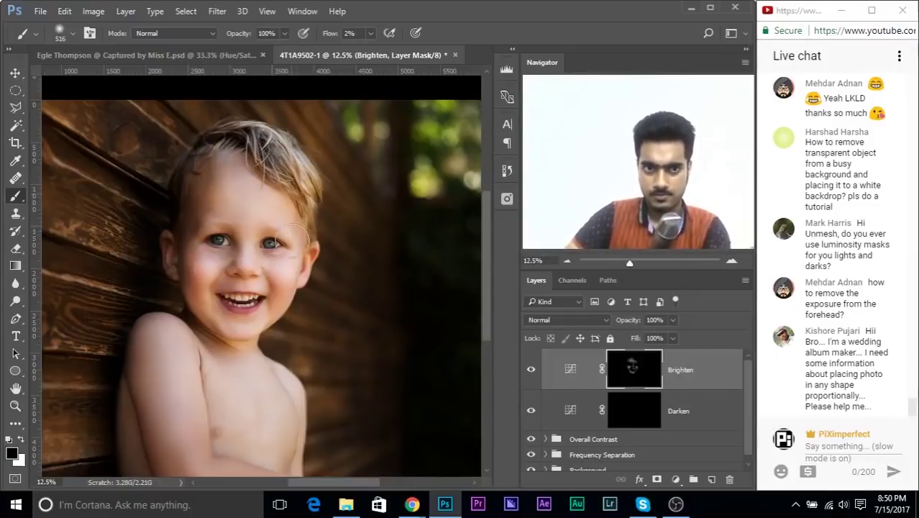
Reduce the brush to 396 pixels and paint white on the Brighten mask down the boy's near shoulder and arm.
left_click_drag(340, 283, 339, 224)
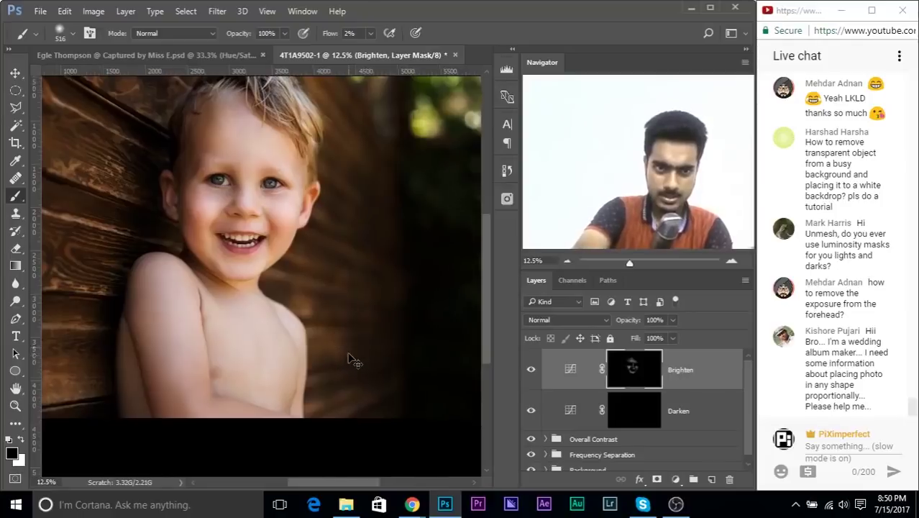
key("ctrl+plus")
key("bracketleft")
key("x")
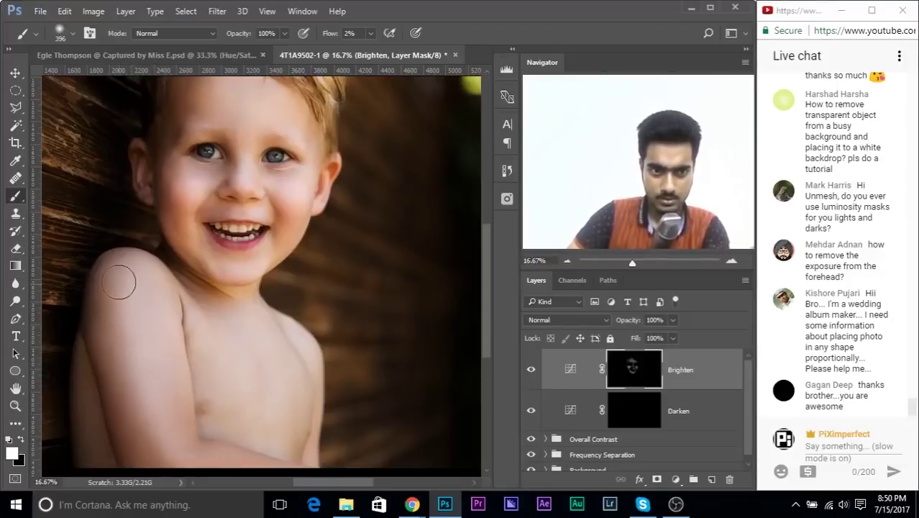
mouse_move(184, 451)
left_mouse_down()
mouse_move(175, 439)
mouse_move(199, 467)
left_mouse_up()
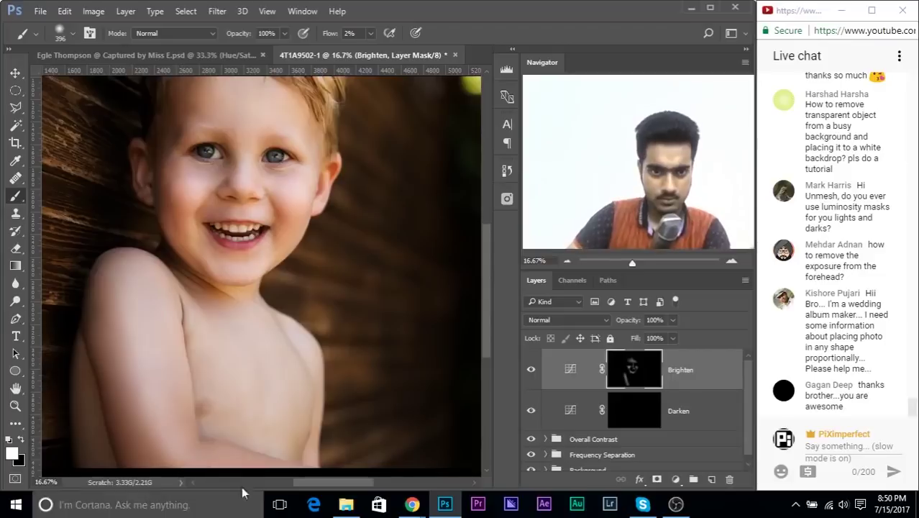
Extend the white painting on the Brighten mask over the boy's arm and chest, enlarging the brush to 612 pixels.
left_click_drag(226, 423, 217, 377)
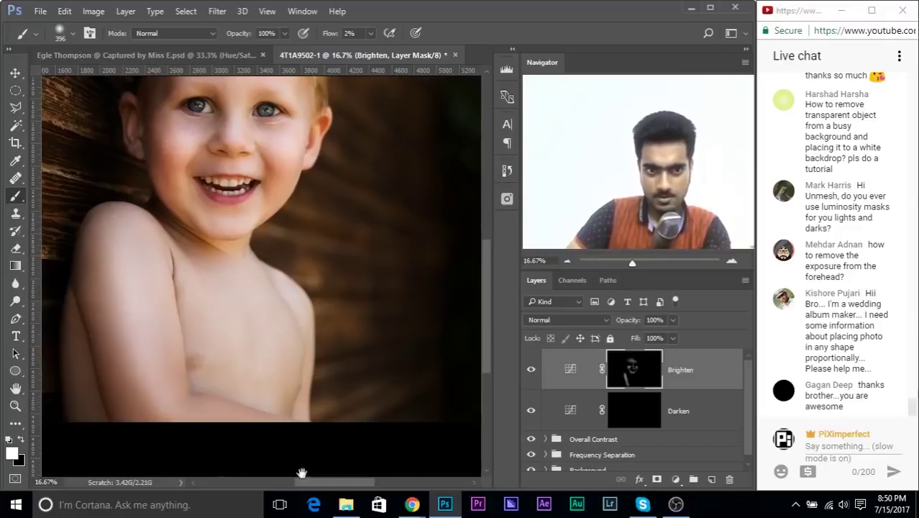
left_click_drag(246, 350, 308, 357)
right_click(251, 377, "alt")
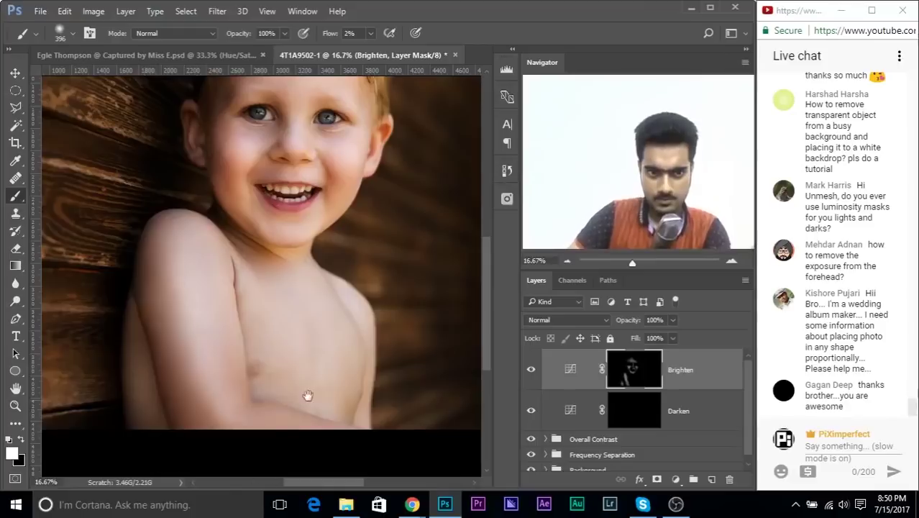
left_click_drag(302, 371, 289, 366)
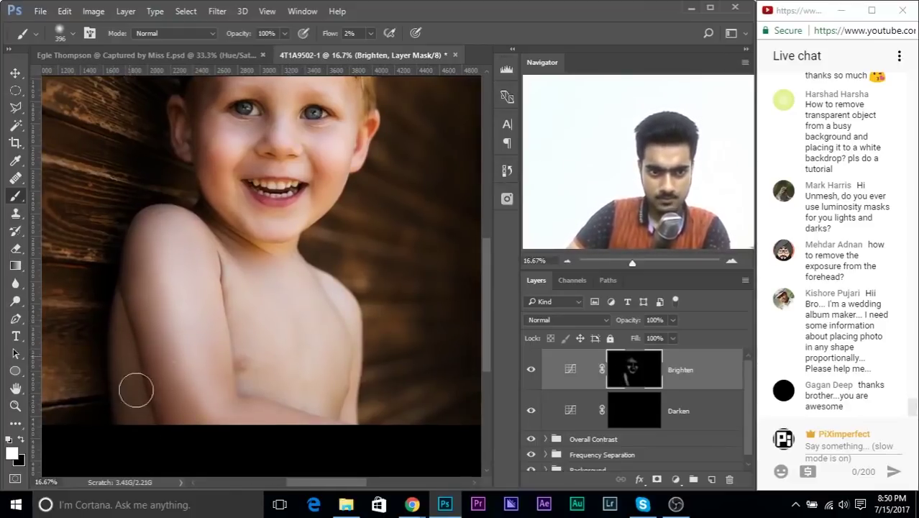
left_click_drag(286, 360, 276, 357)
mouse_move(265, 301)
left_mouse_down()
mouse_move(275, 286)
mouse_move(290, 346)
mouse_move(310, 347)
mouse_move(312, 361)
mouse_move(261, 276)
mouse_move(312, 368)
mouse_move(258, 323)
mouse_move(315, 373)
left_mouse_up()
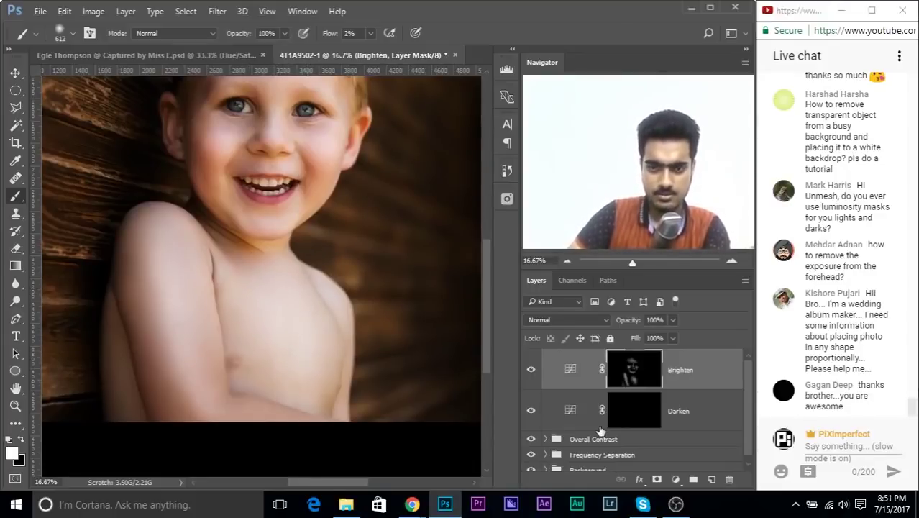
mouse_move(302, 333)
left_mouse_down()
mouse_move(311, 327)
mouse_move(326, 343)
left_mouse_up()
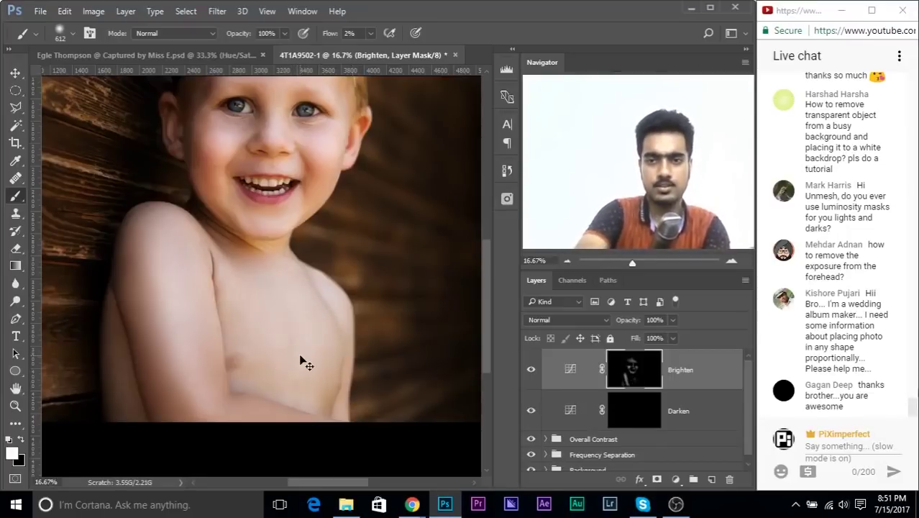
Enlarge the brush to 884 pixels, switch to black, and toggle the Brighten layer's visibility to judge the brightened arm.
key("ctrl+minus")
key("ctrl+minus")
key("ctrl+plus")
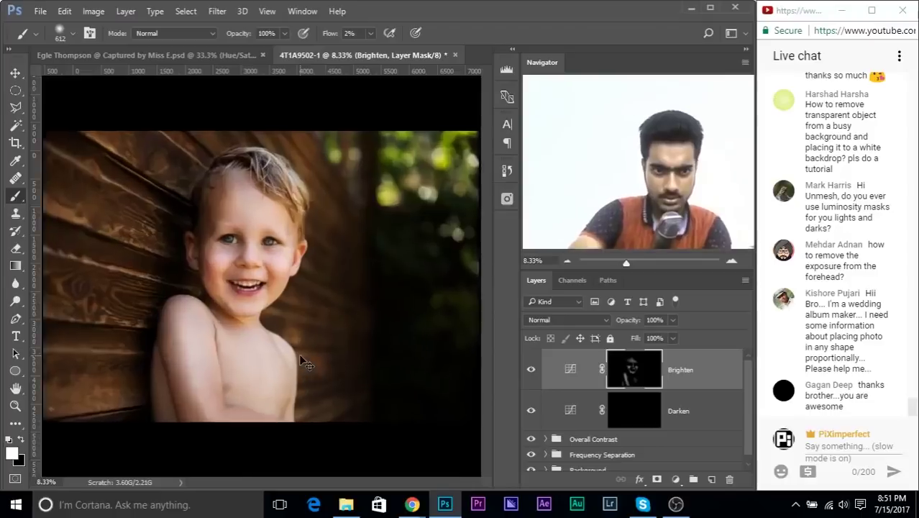
left_click_drag(149, 336, 160, 337)
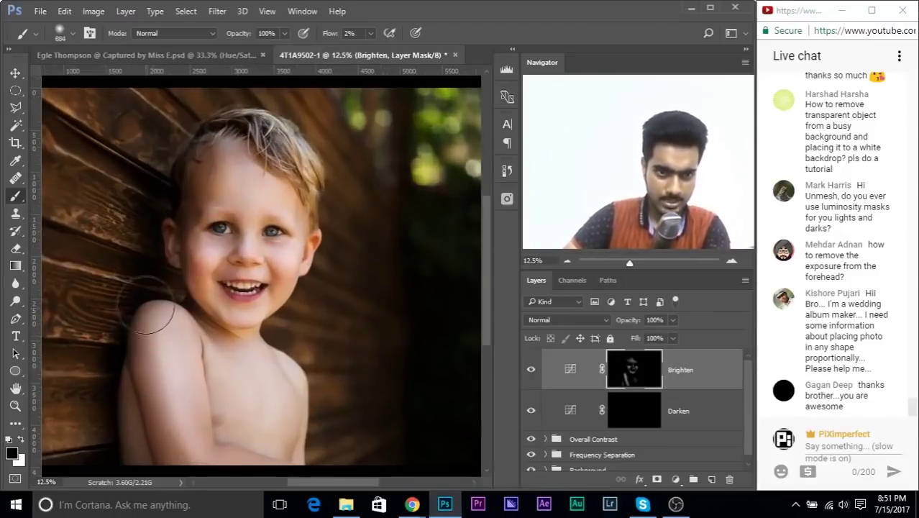
key("space")
left_click_drag(184, 282, 186, 215)
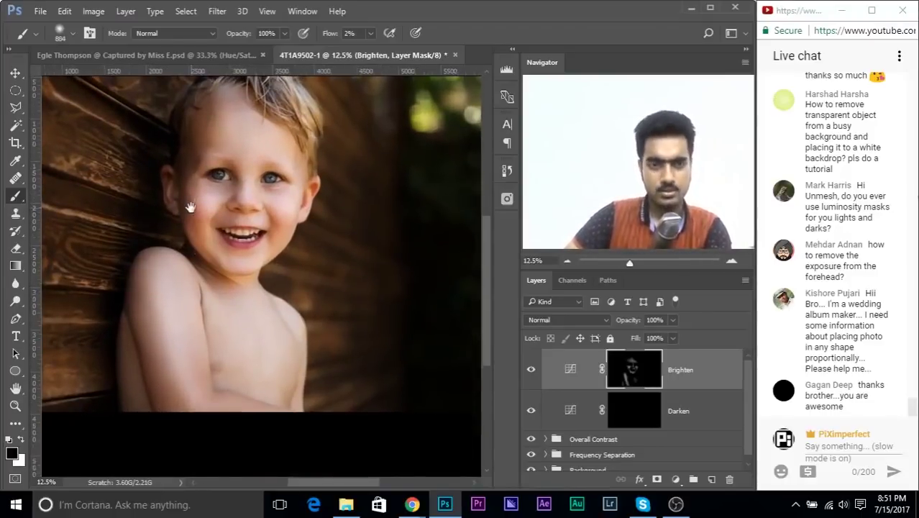
left_click(528, 371)
Reduce the brush to 232 pixels and paint white on the Brighten mask along the boy's far shoulder.
mouse_move(308, 373)
left_mouse_down()
mouse_move(289, 374)
mouse_move(274, 351)
left_mouse_up()
scroll(275, 348, "up", 3)
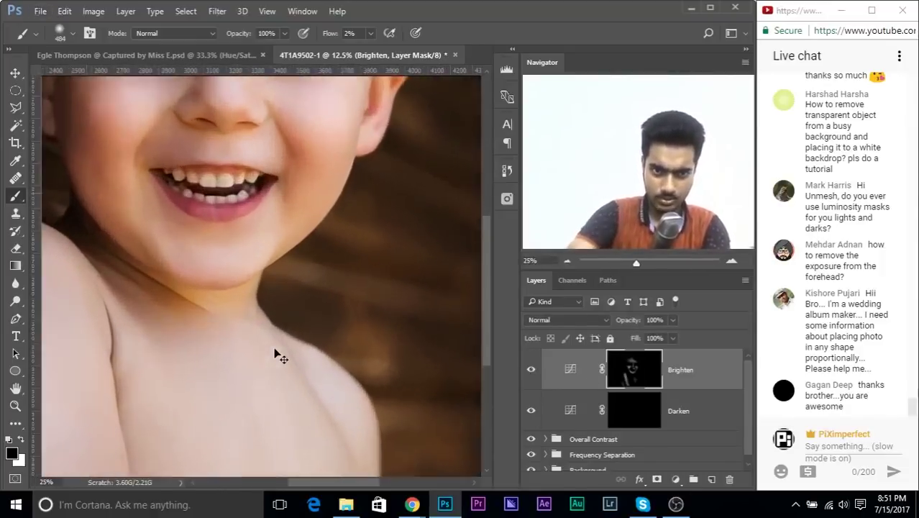
left_click_drag(232, 318, 199, 246)
key("x")
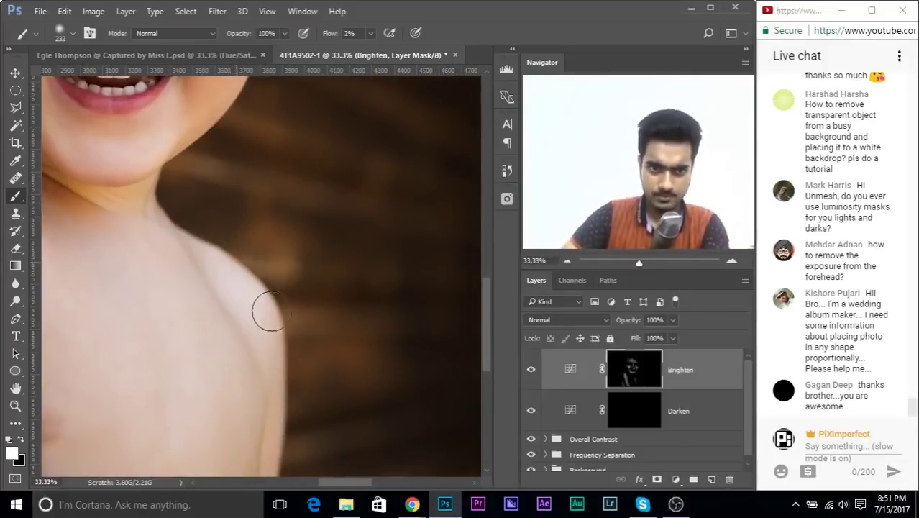
left_click_drag(272, 325, 297, 275)
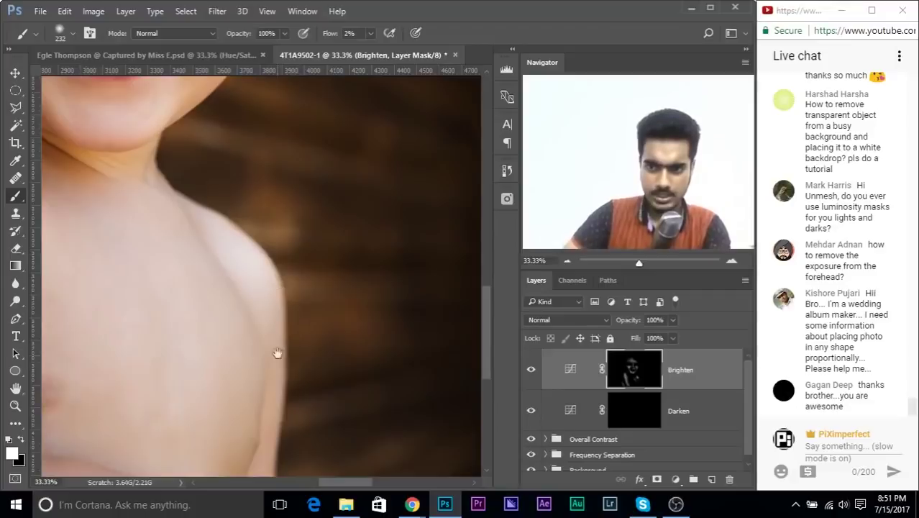
Enlarge the brush to 376 pixels and paint white on the Brighten mask across the boy's chest.
left_click_drag(277, 352, 284, 299)
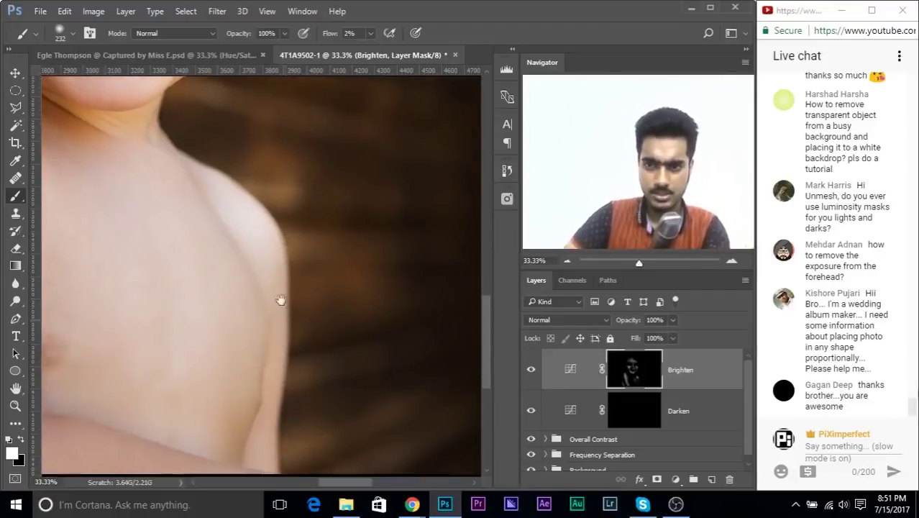
scroll(287, 284, "down", 3)
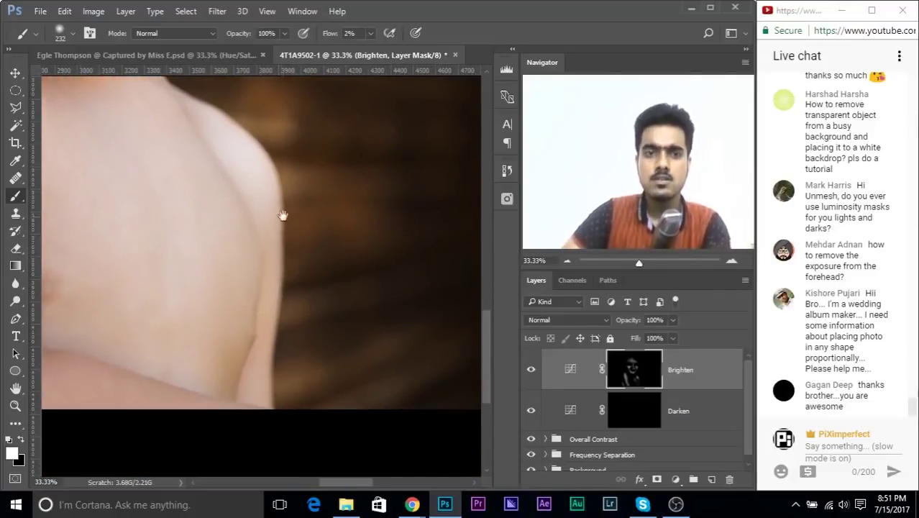
left_click_drag(277, 193, 314, 280)
left_click_drag(186, 267, 198, 266)
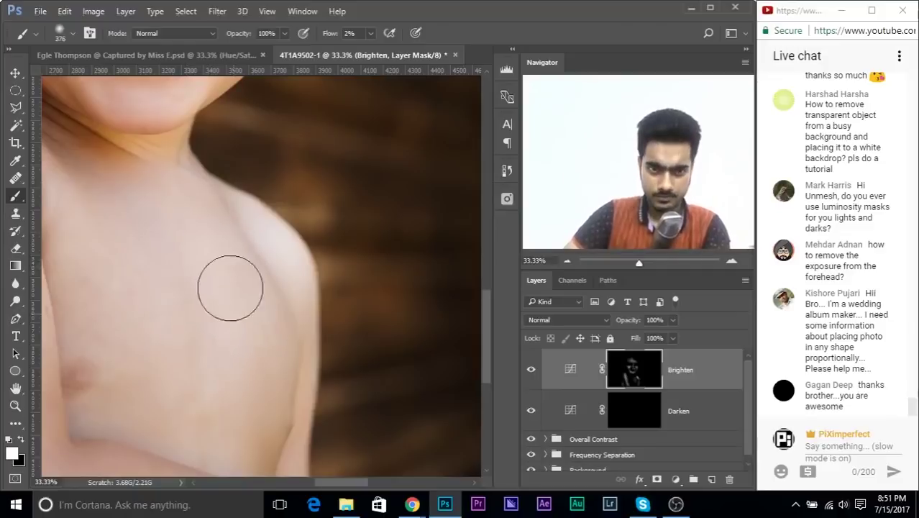
mouse_move(275, 318)
left_mouse_down()
mouse_move(224, 260)
mouse_move(242, 339)
mouse_move(204, 387)
mouse_move(135, 299)
left_mouse_up()
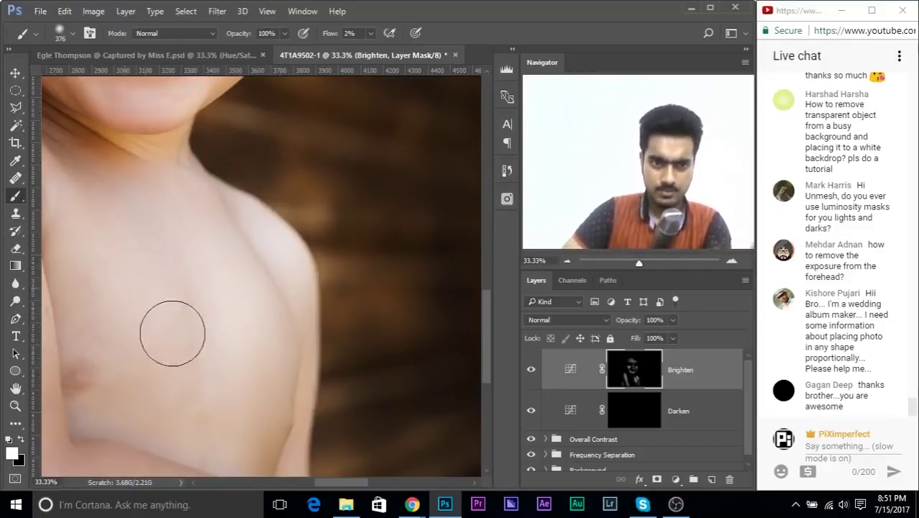
Switch to black at 100% flow and touch up the Brighten mask beside the boy's far shoulder.
key("ctrl+minus")
key("ctrl+minus")
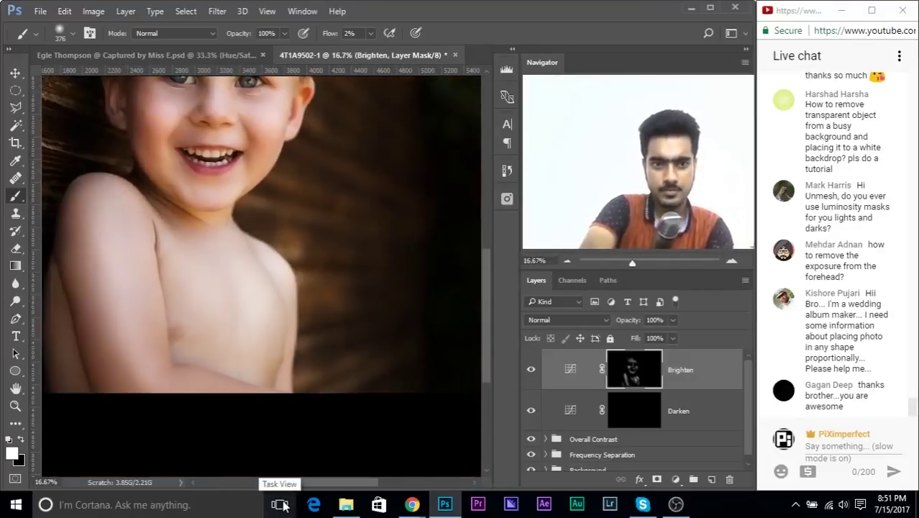
key("ctrl+minus")
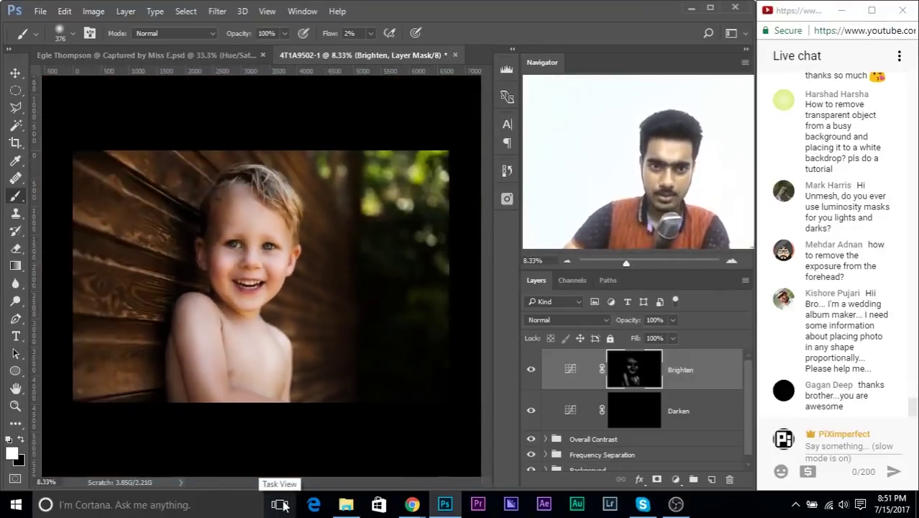
key("ctrl+plus")
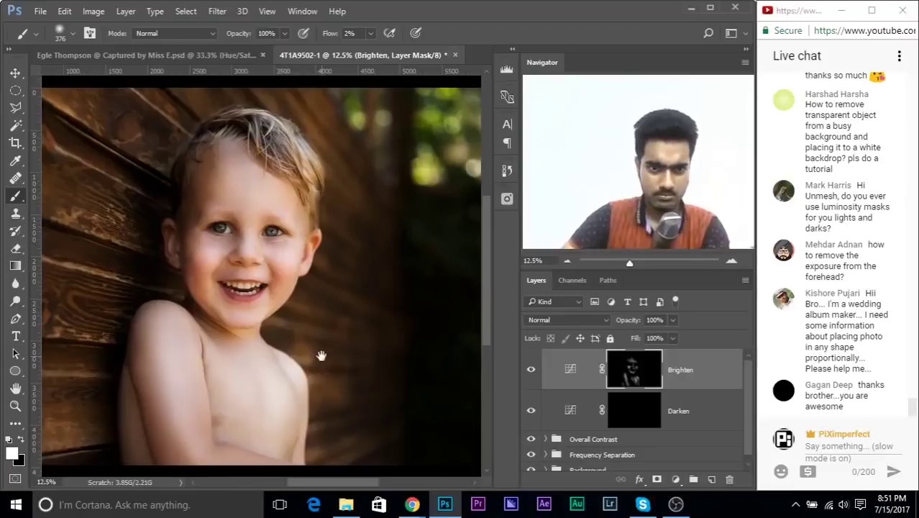
left_click_drag(321, 356, 320, 323)
key("x")
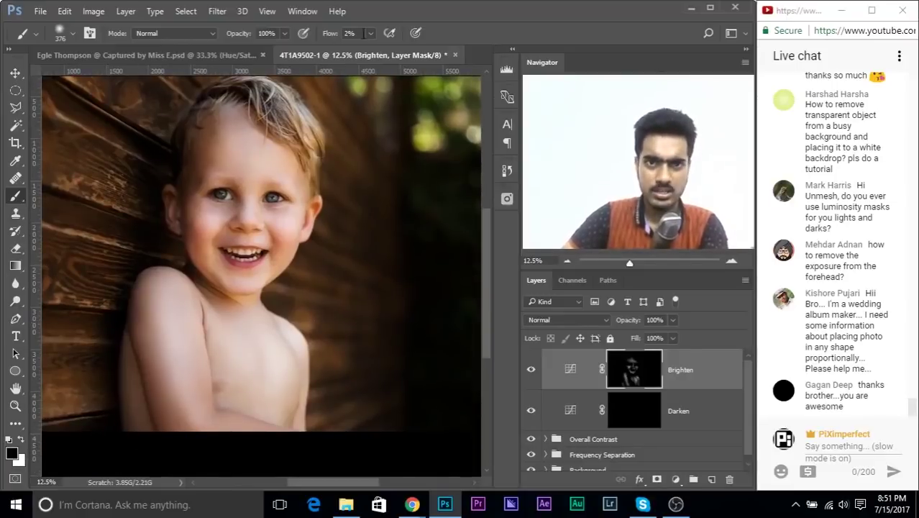
left_click(369, 33)
left_click(284, 304)
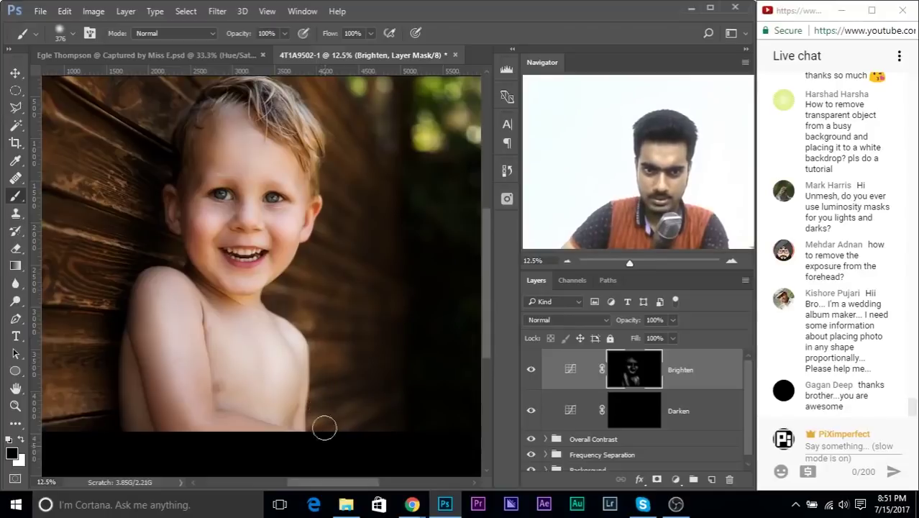
View the Brighten mask on its own and compare the portrait with the Brighten layer hidden and shown.
left_click(531, 371, "alt")
left_click(530, 371, "alt")
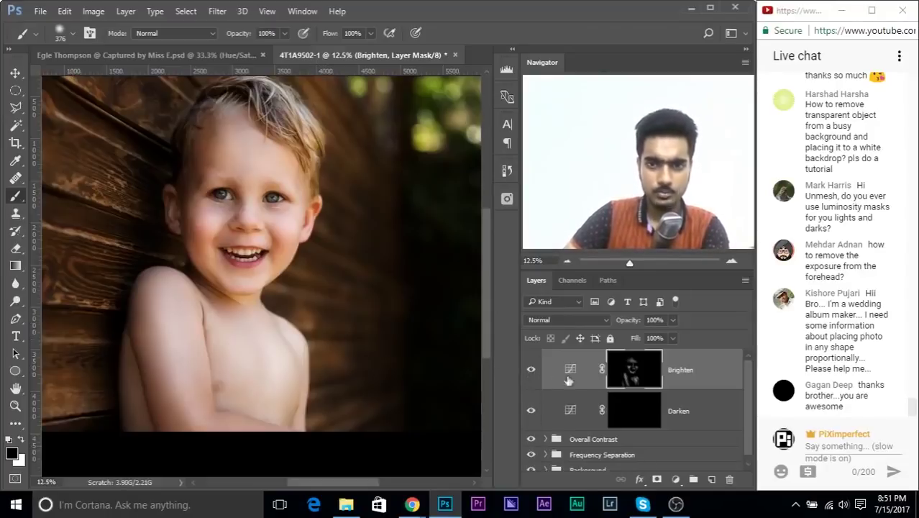
left_click(631, 371, "alt")
left_click(631, 371, "alt")
left_click(530, 370)
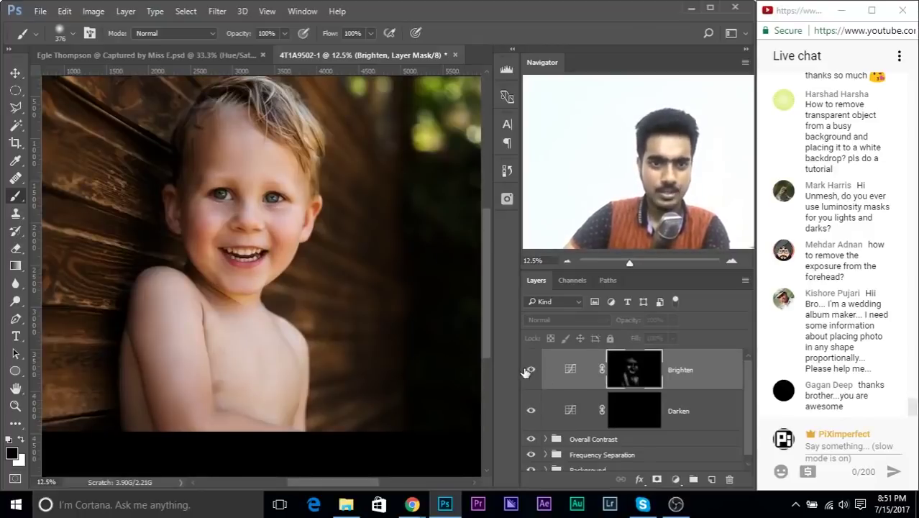
Select the Darken layer's mask and set up a white brush of 288 pixels over the boy's temple.
left_click(635, 416)
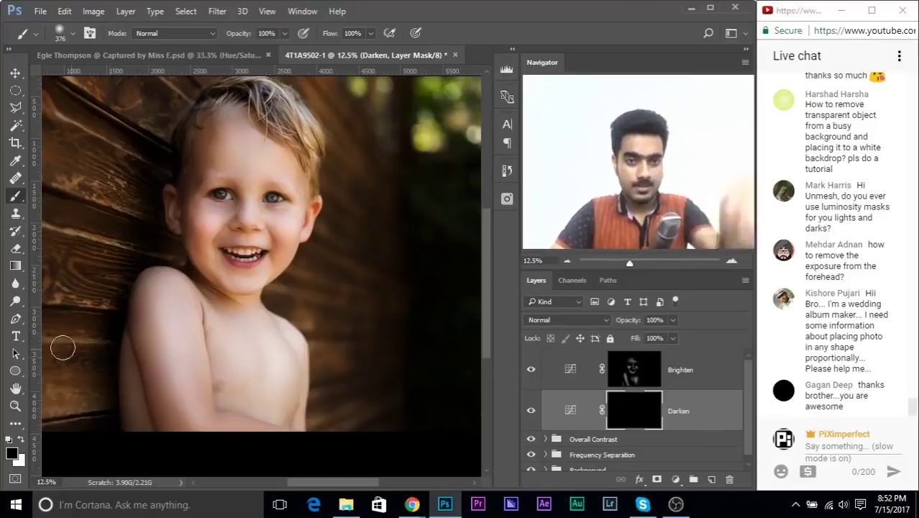
key("ctrl+plus")
key("ctrl+plus")
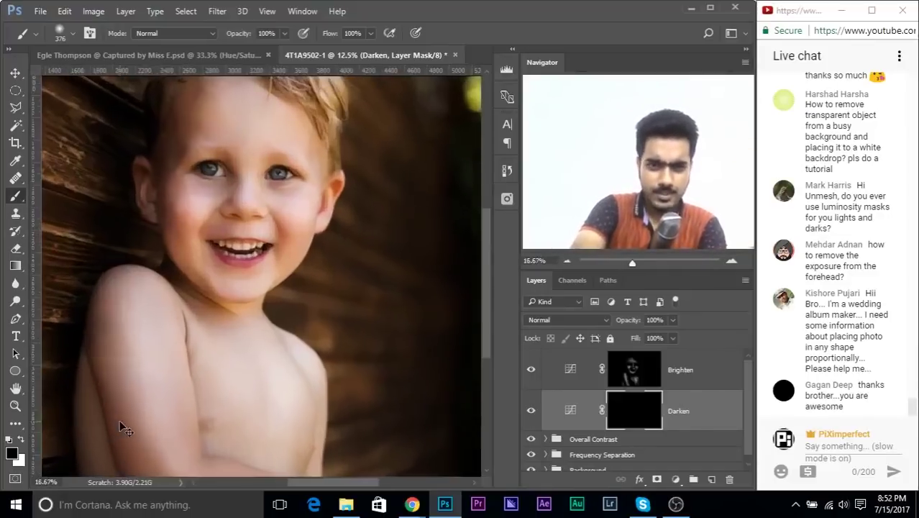
left_click_drag(222, 288, 352, 384)
right_click(271, 296, "alt")
key("x")
left_click_drag(238, 215, 250, 254)
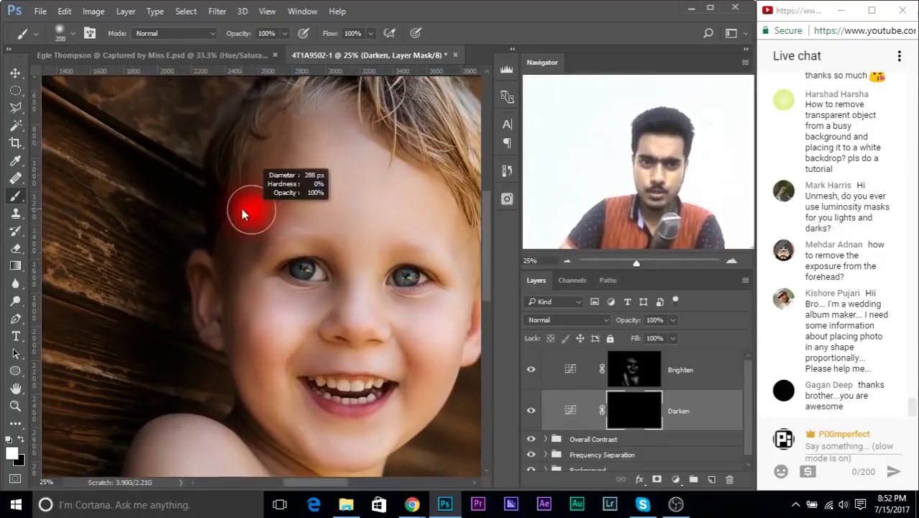
Undo the full-flow test stroke on the temple and set the brush flow to 2%.
left_click_drag(260, 150, 256, 179)
key("ctrl+z")
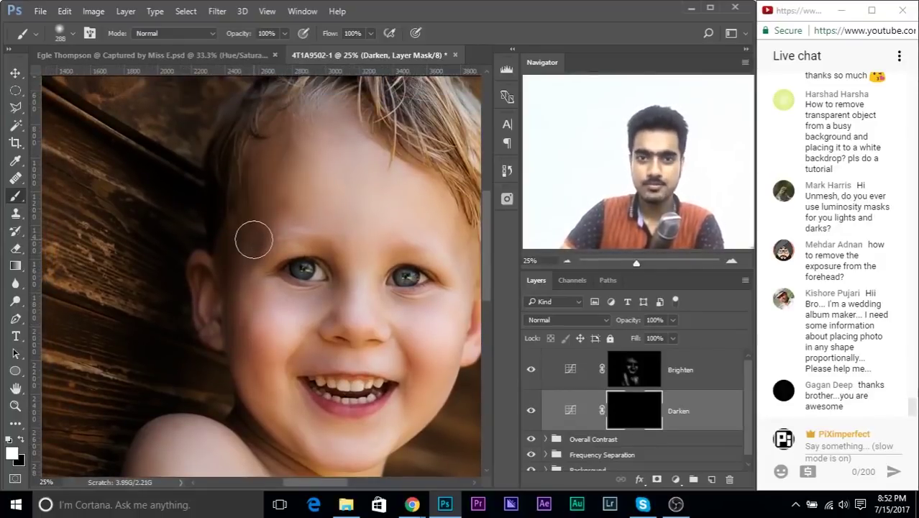
left_click(363, 30)
type("2")
key("Return")
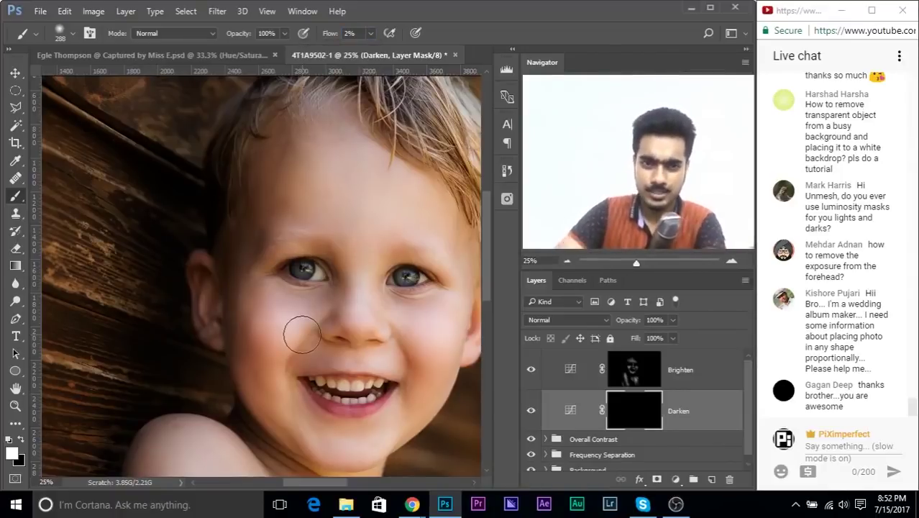
Paint white on the Darken mask down the wall-side edge of the boy's face, reducing the brush to 198 pixels.
key("ctrl+plus")
left_click_drag(248, 265, 209, 311)
right_click(217, 240, "alt")
mouse_move(216, 193)
left_mouse_down()
mouse_move(188, 350)
mouse_move(201, 231)
mouse_move(190, 230)
mouse_move(206, 377)
left_mouse_up()
right_click(201, 279, "alt")
mouse_move(219, 298)
left_mouse_down()
mouse_move(204, 261)
mouse_move(208, 308)
mouse_move(172, 273)
mouse_move(209, 335)
mouse_move(190, 299)
mouse_move(207, 315)
mouse_move(212, 302)
mouse_move(198, 322)
mouse_move(219, 342)
mouse_move(238, 390)
mouse_move(173, 293)
left_mouse_up()
left_click_drag(182, 249, 224, 310)
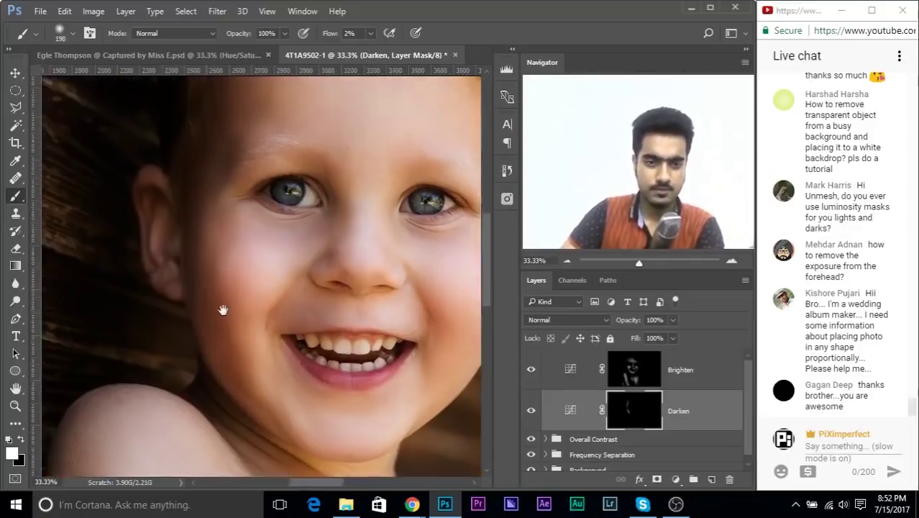
Paint white on the Darken mask along the opposite edge of the face, from the temple down to the jaw.
mouse_move(295, 267)
left_mouse_down()
mouse_move(210, 253)
mouse_move(250, 287)
mouse_move(240, 298)
left_mouse_up()
mouse_move(427, 229)
left_mouse_down()
mouse_move(408, 220)
mouse_move(421, 254)
left_mouse_up()
left_click_drag(414, 295, 414, 261)
mouse_move(420, 228)
left_mouse_down()
mouse_move(399, 327)
mouse_move(343, 415)
left_mouse_up()
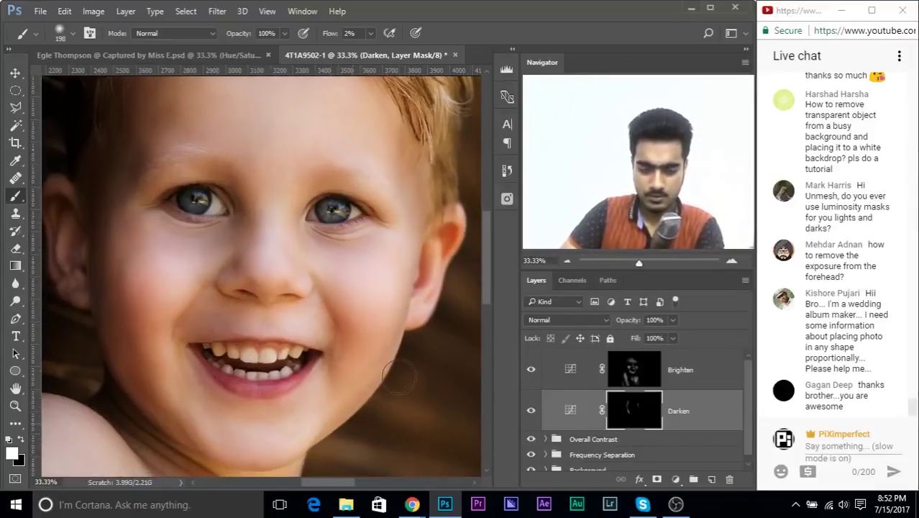
left_click_drag(410, 254, 395, 211)
left_click_drag(329, 325, 378, 318)
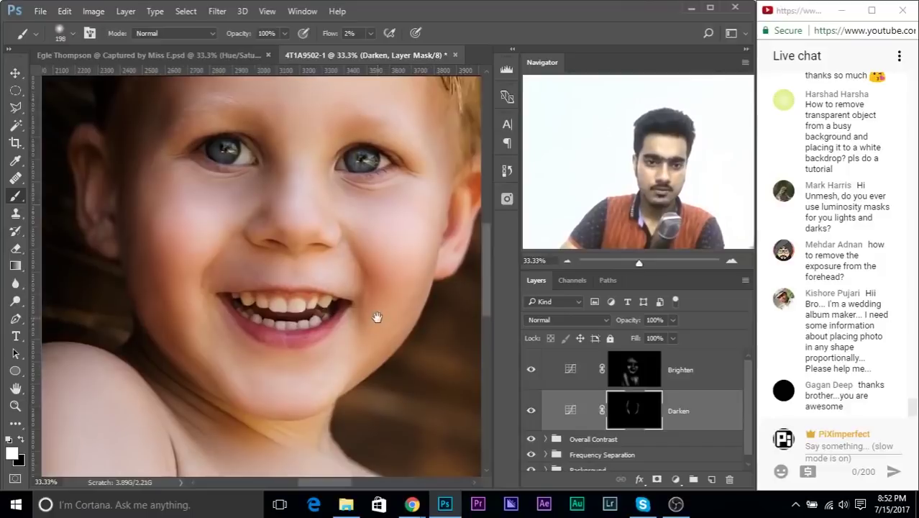
Reduce the brush to 138 pixels and paint white on the Darken mask around the boy's eyes and along the creases beside the mouth.
left_click_drag(380, 398, 380, 312)
left_click_drag(230, 275, 400, 98)
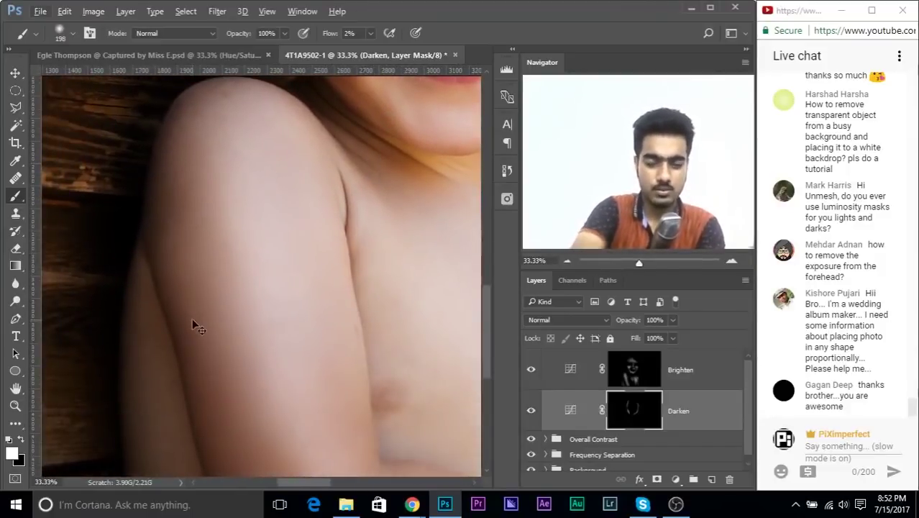
scroll(192, 318, "down", 2)
mouse_move(265, 175)
left_mouse_down()
mouse_move(234, 287)
mouse_move(218, 299)
left_mouse_up()
left_click_drag(290, 245, 282, 246, "alt")
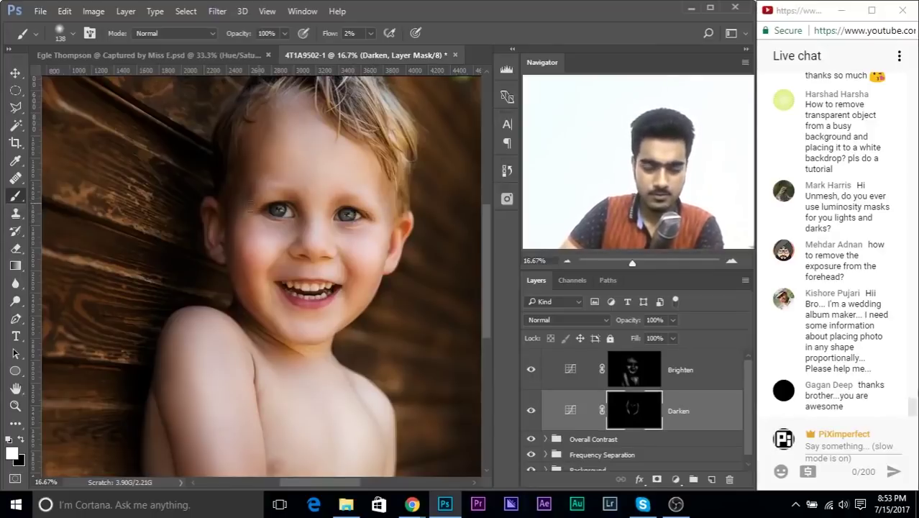
left_click_drag(308, 317, 319, 297)
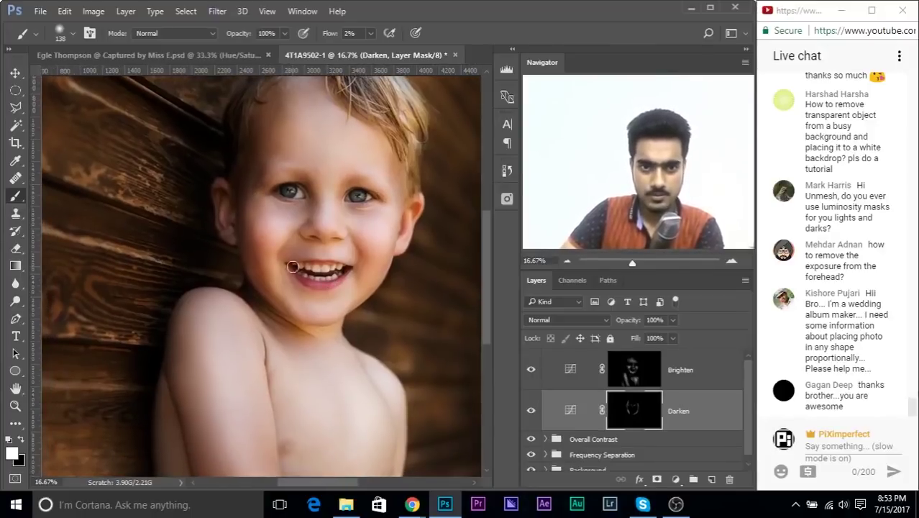
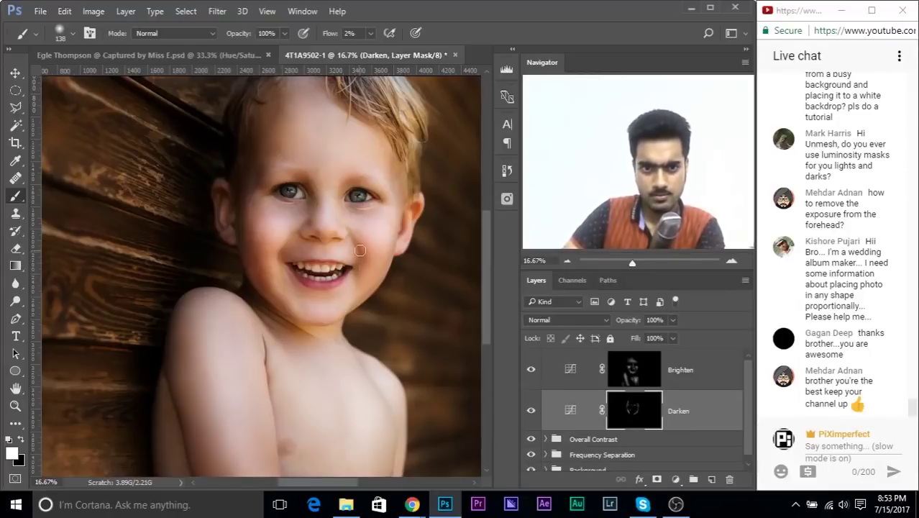
Enlarge the brush to 282 pixels and paint white on the Darken mask along both edges of the upper arm.
left_click_drag(271, 336, 279, 302)
right_click(279, 301, "alt")
right_click(265, 391, "alt")
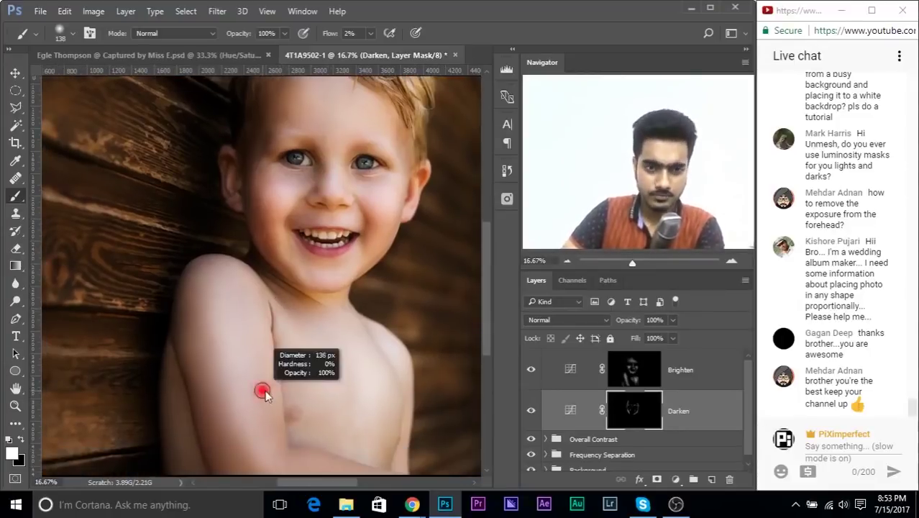
left_click_drag(182, 356, 219, 464)
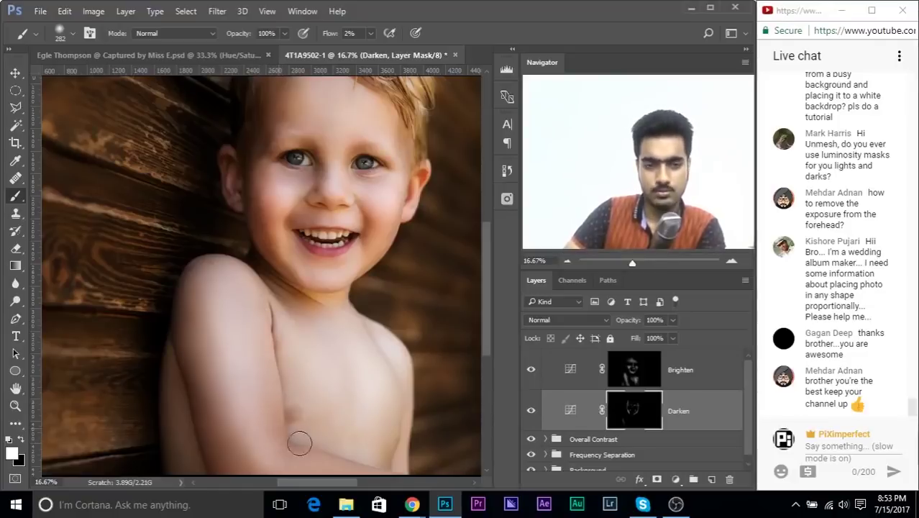
Undo the 330-pixel strokes on the forearm, then shade the forearm and outer arm on the Darken mask with a 234-pixel brush.
key("bracketright")
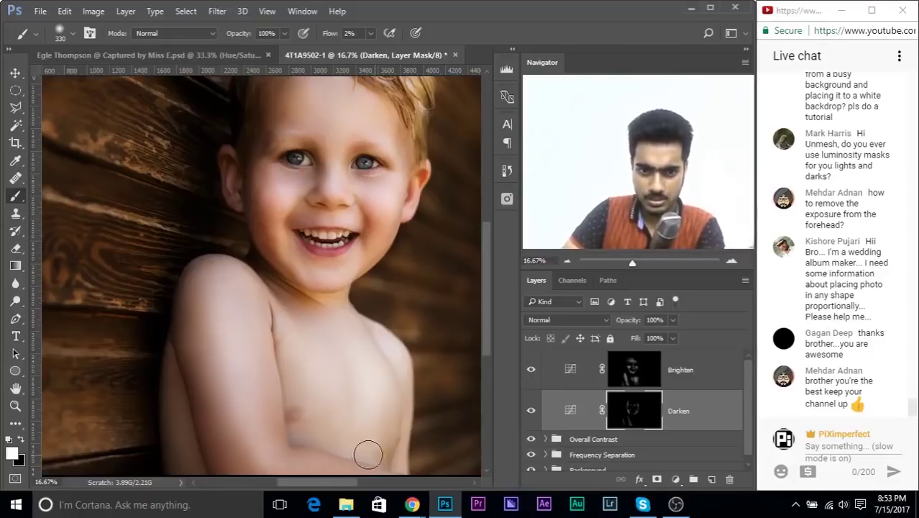
key("ctrl+z")
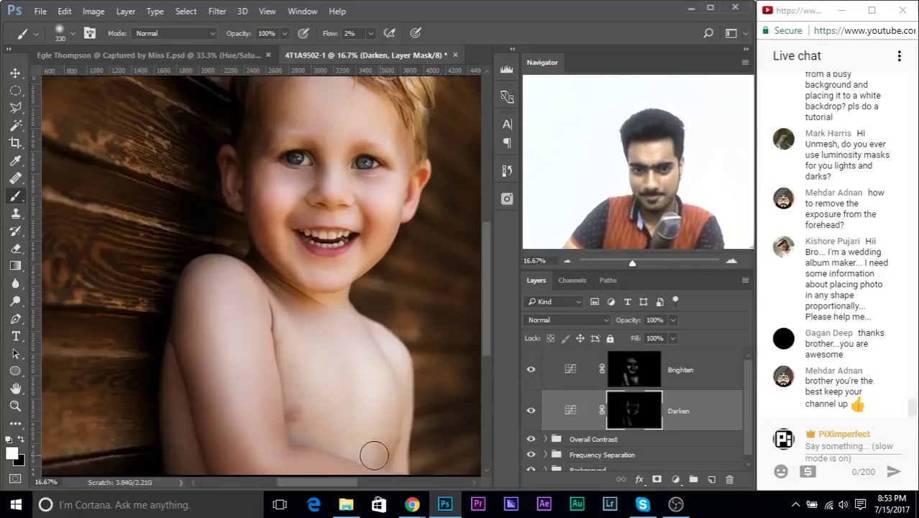
key("ctrl+alt+z")
right_click(382, 424, "alt")
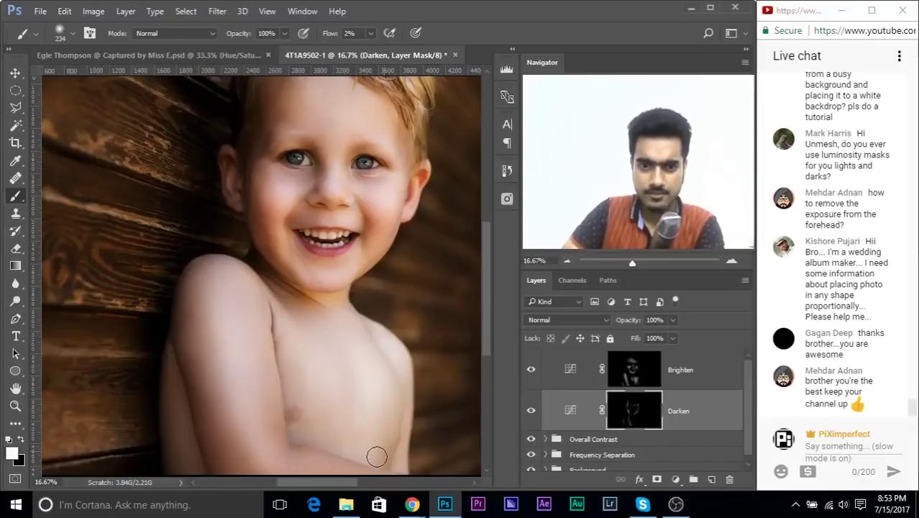
left_click_drag(235, 467, 182, 401)
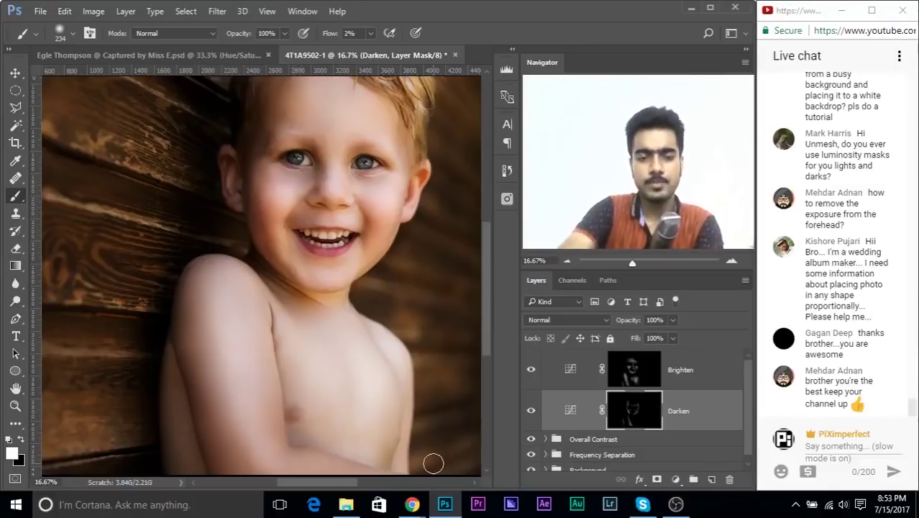
key("ctrl+minus")
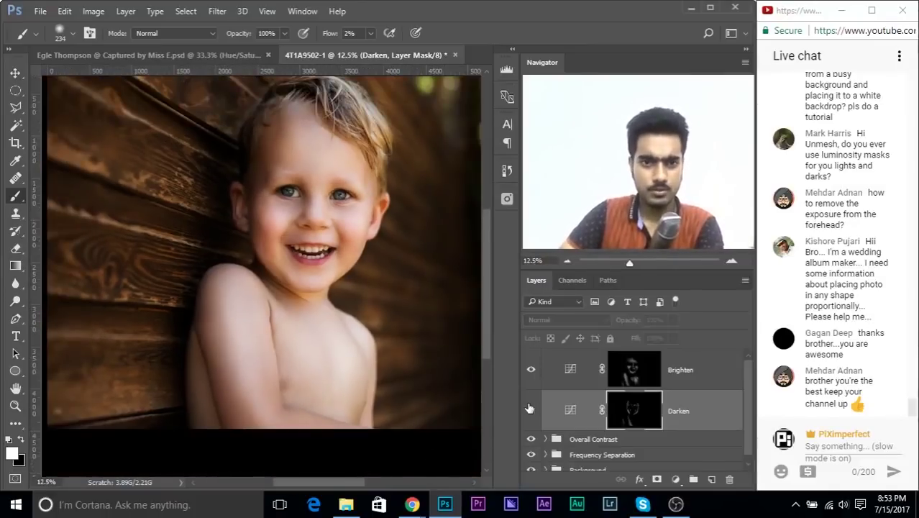
left_click_drag(398, 281, 369, 342)
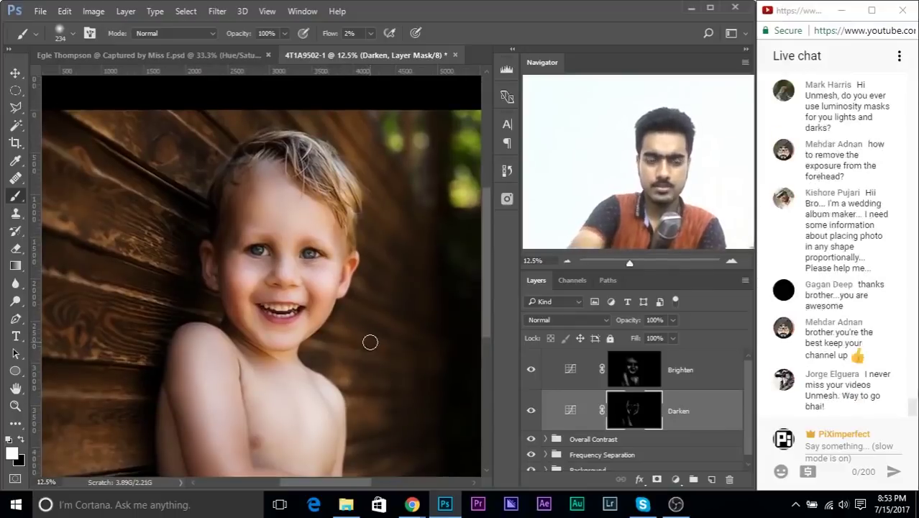
Paint white on the Darken mask along the underside of the nose, reducing the brush to 66 and 38 pixels.
key("ctrl+plus")
key("ctrl+plus")
left_click_drag(327, 348, 286, 357)
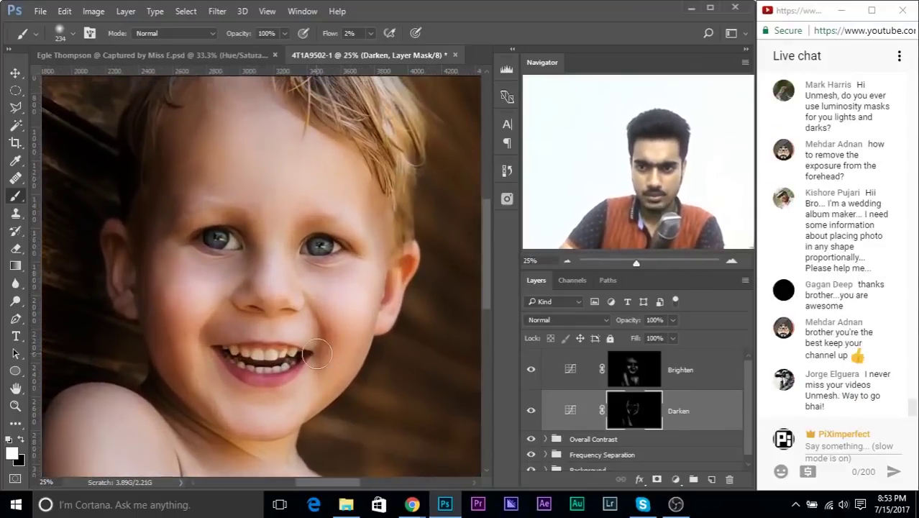
mouse_move(281, 321)
left_mouse_down()
mouse_move(272, 320)
mouse_move(290, 317)
left_mouse_up()
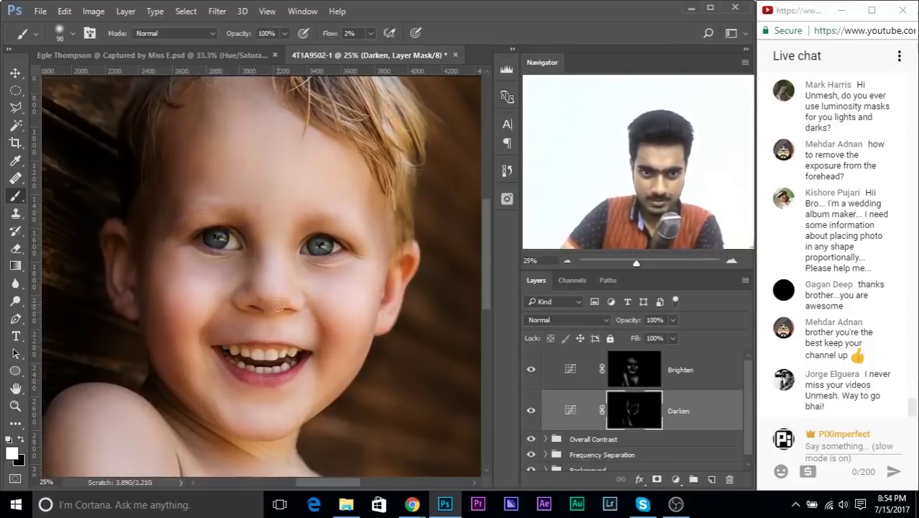
scroll(288, 324, "up", 2)
left_click_drag(295, 295, 277, 318)
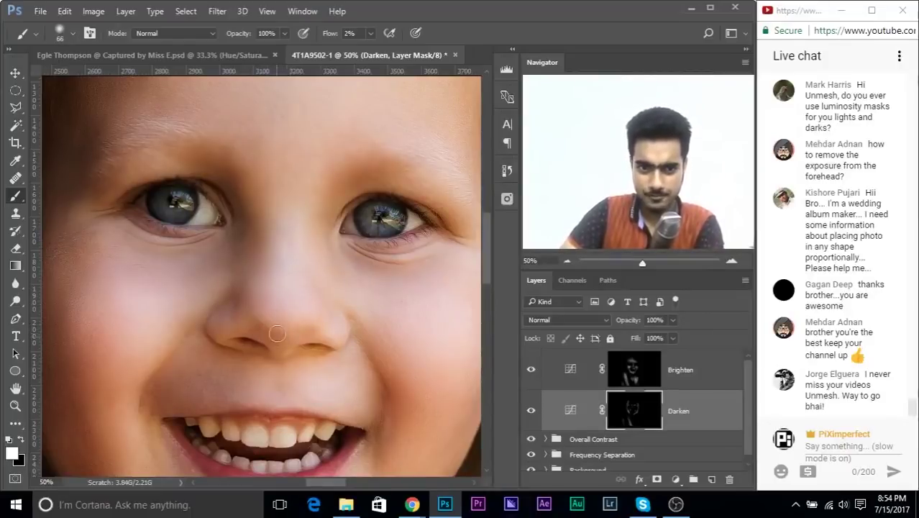
left_click_drag(323, 299, 305, 318)
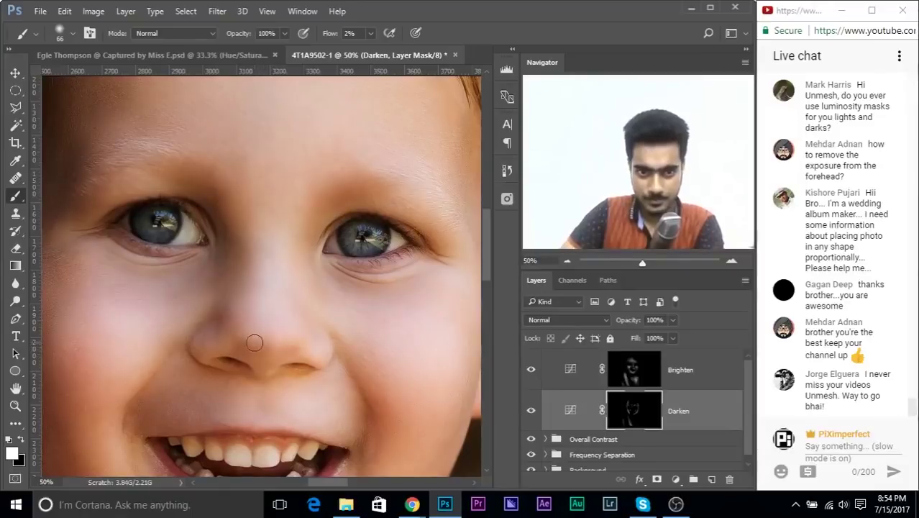
mouse_move(294, 340)
left_mouse_down()
mouse_move(293, 359)
mouse_move(255, 358)
left_mouse_up()
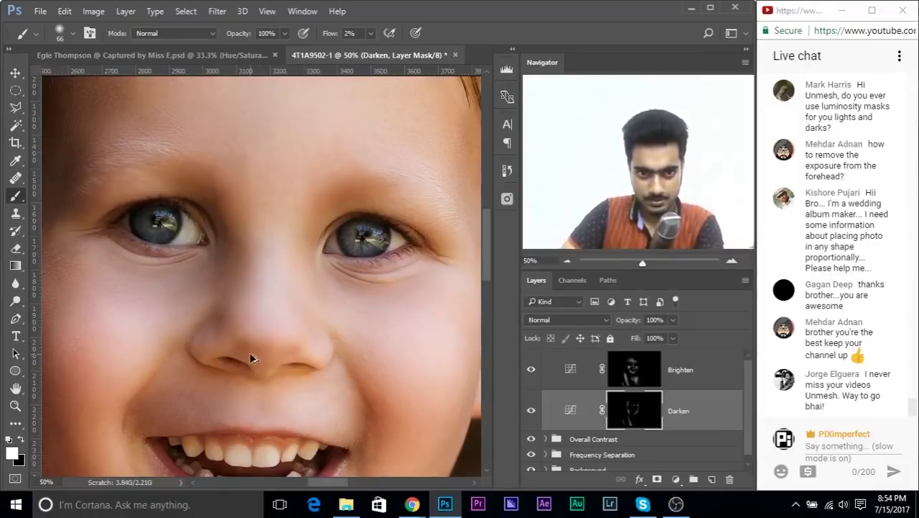
right_click(311, 358, "alt")
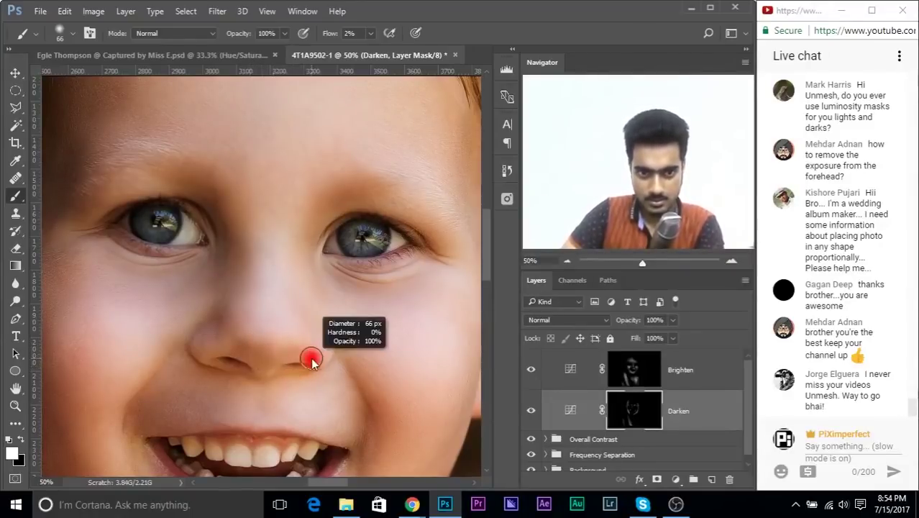
right_click(303, 356, "alt")
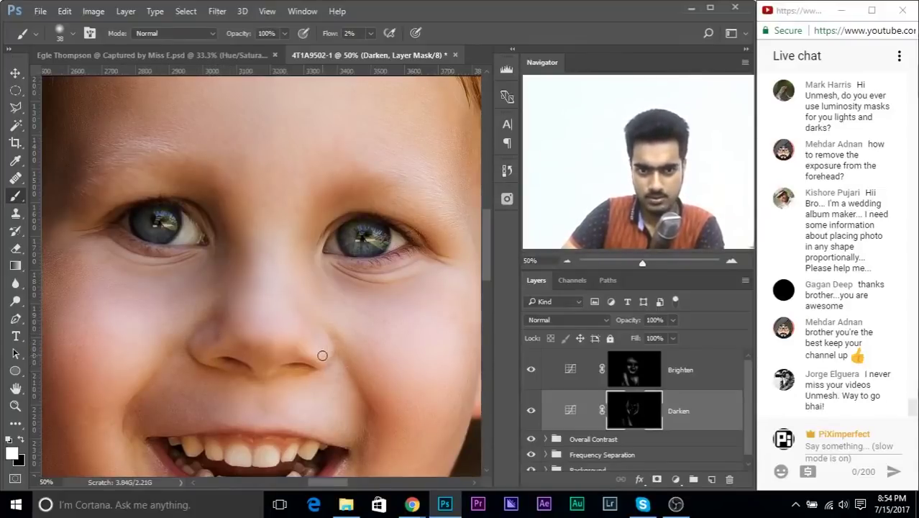
Enlarge the brush to 106 pixels over the temple and cheek beside the fully visible ear.
left_click_drag(295, 306, 214, 267)
left_click_drag(331, 294, 304, 308)
left_click_drag(355, 277, 368, 276)
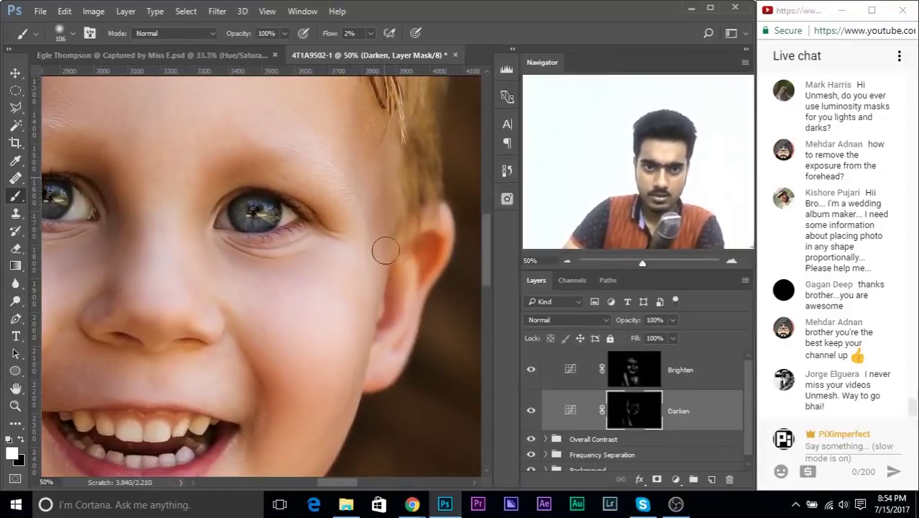
left_click_drag(357, 342, 346, 395)
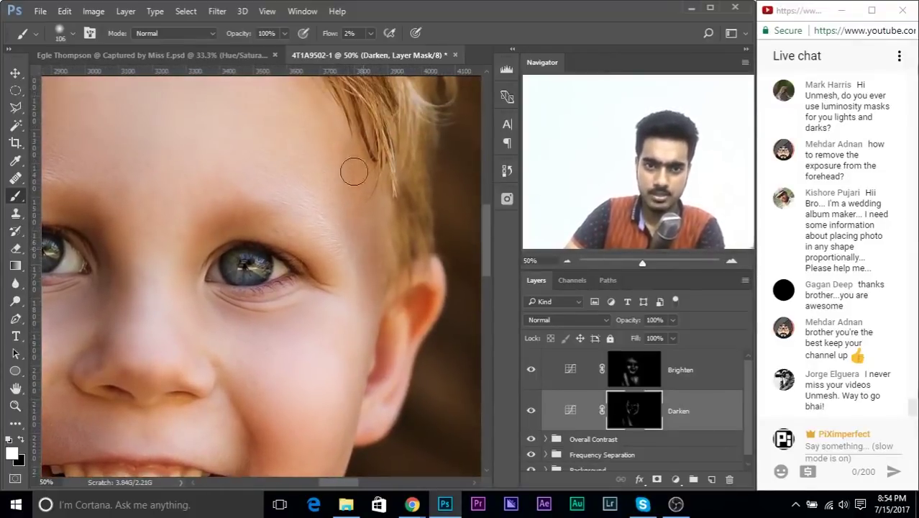
Compare the whole portrait with the Darken layer hidden and shown.
key("ctrl+minus")
key("ctrl+minus")
key("ctrl+minus")
key("ctrl+minus")
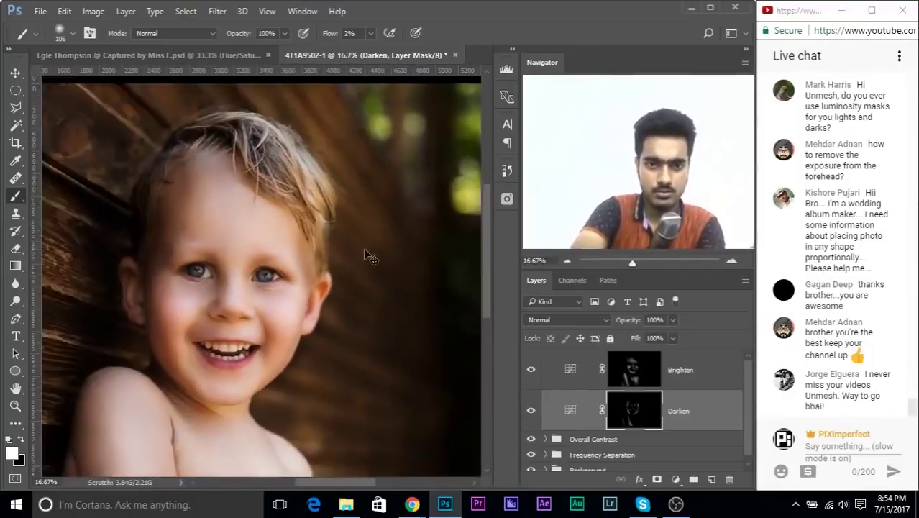
left_click_drag(331, 280, 380, 229)
left_click(530, 411)
left_click(530, 411)
left_click(530, 410)
left_click(530, 410)
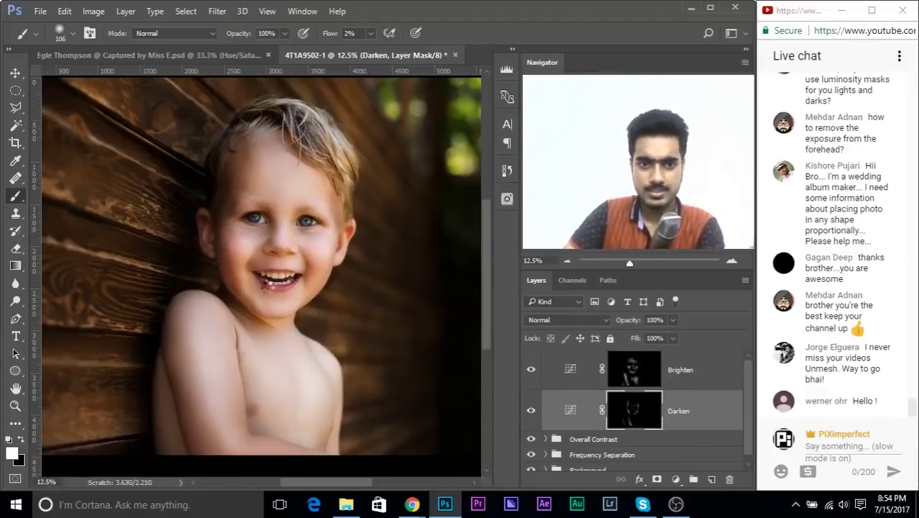
Open the Darken mask's properties and place them clear of the layer thumbnails.
key("ctrl+alt+r")
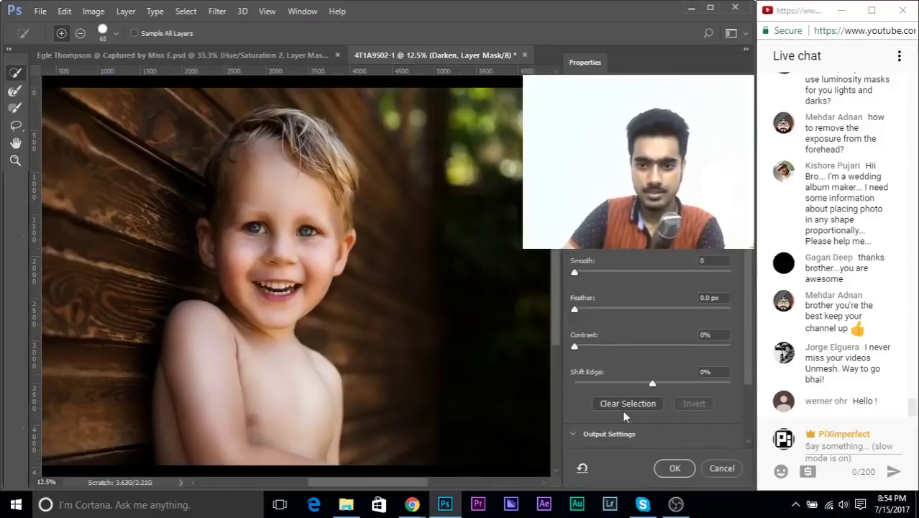
key("Escape")
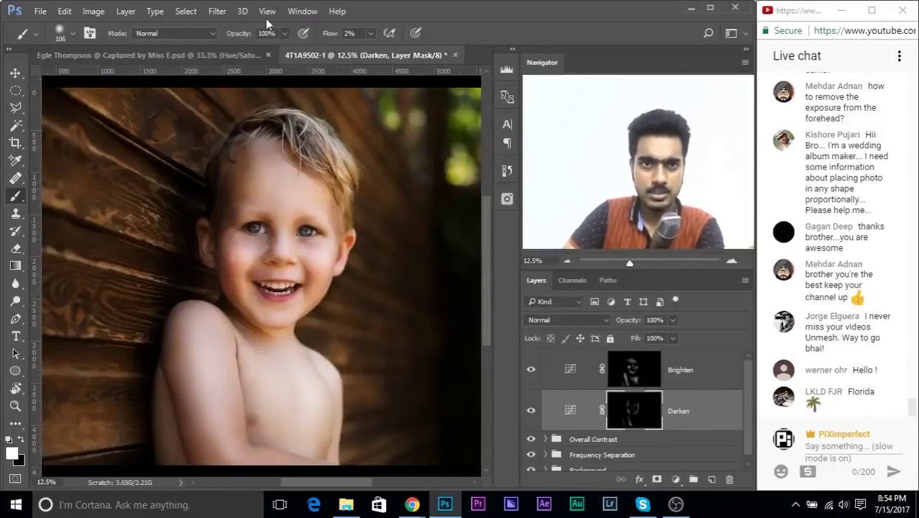
left_click(301, 11)
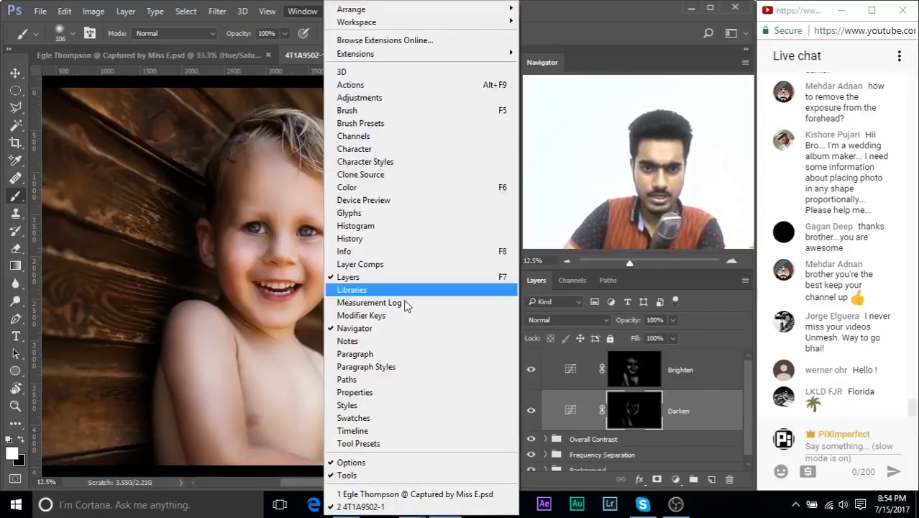
left_click(354, 392)
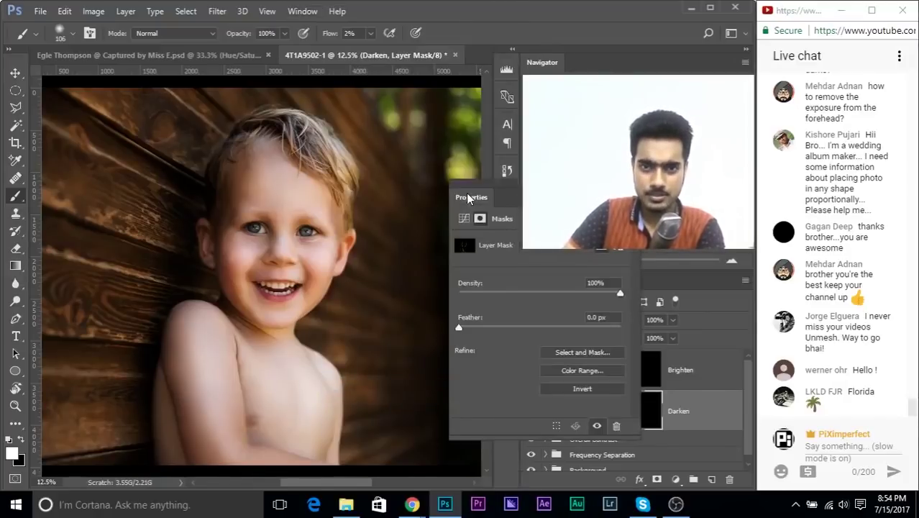
left_click_drag(468, 199, 383, 249)
Display the Darken mask on its own, try a 30-pixel feather and set the mask's feather to 20 pixels.
left_click(619, 414, "alt")
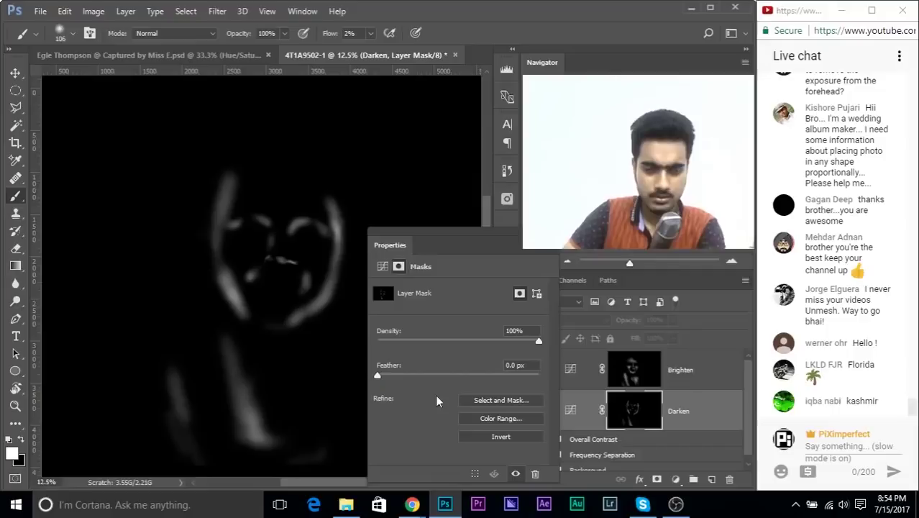
type("30")
key("Return")
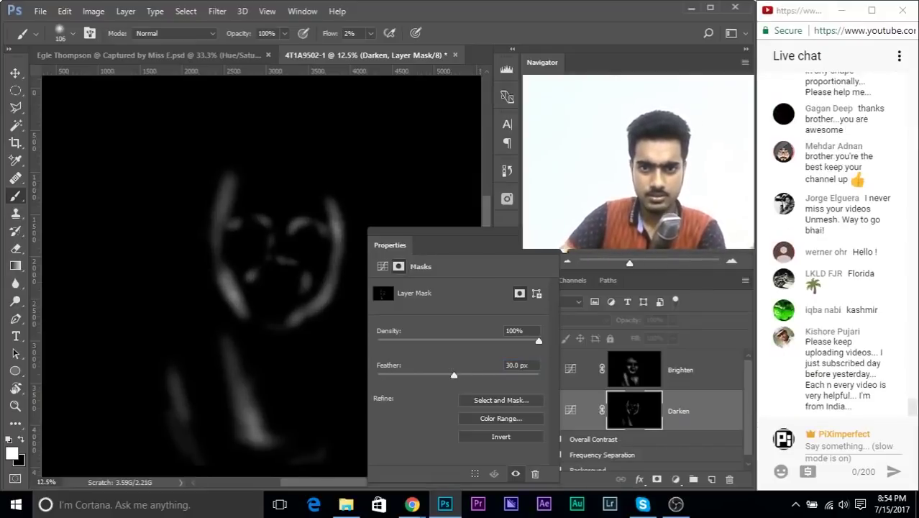
left_click(531, 365)
type("20")
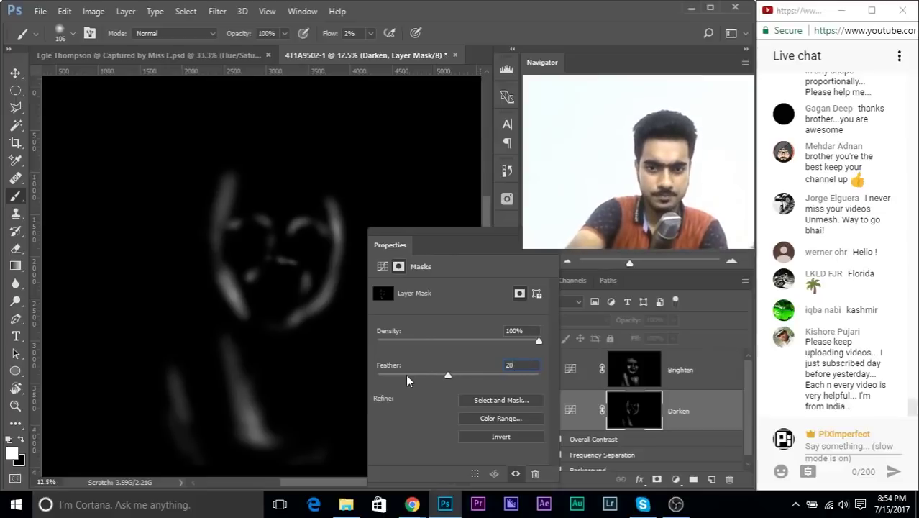
key("Return")
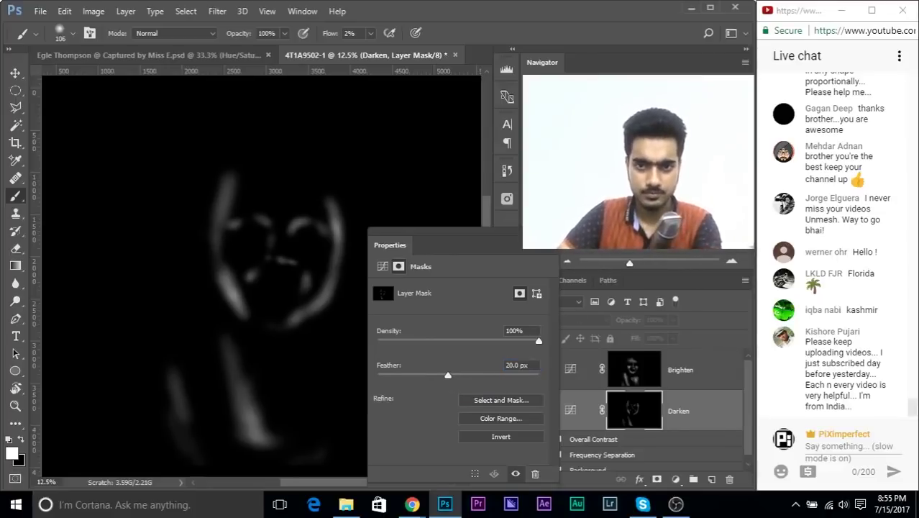
Close the mask properties and return from the mask display to the image, comparing it with and without Darken.
left_click(549, 232)
left_click(630, 412, "alt")
left_click(531, 411)
left_click(530, 411)
Enlarge the brush to 226 pixels and paint white on the Darken mask along the wall-side cheek and jaw.
key("ctrl+plus")
key("ctrl+plus")
key("ctrl+plus")
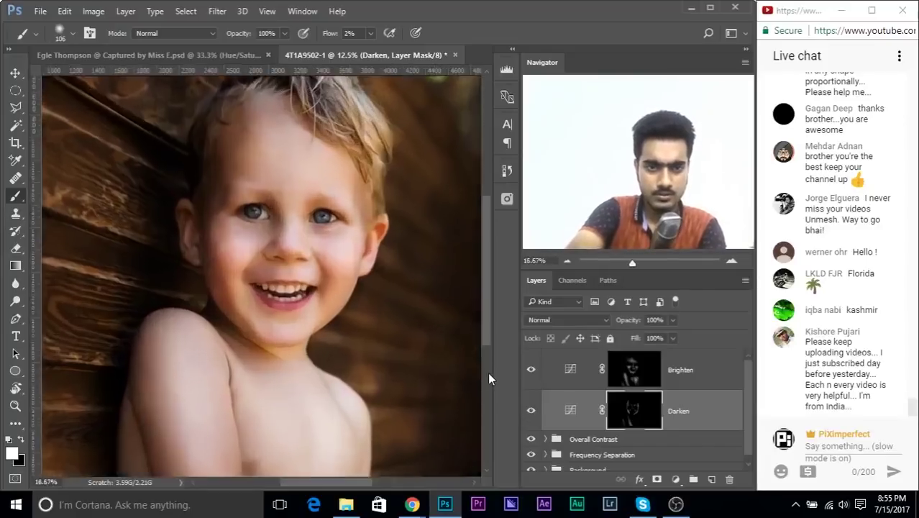
left_click_drag(281, 304, 296, 306, "alt")
left_click_drag(167, 322, 154, 302, "alt")
left_click_drag(165, 266, 214, 340)
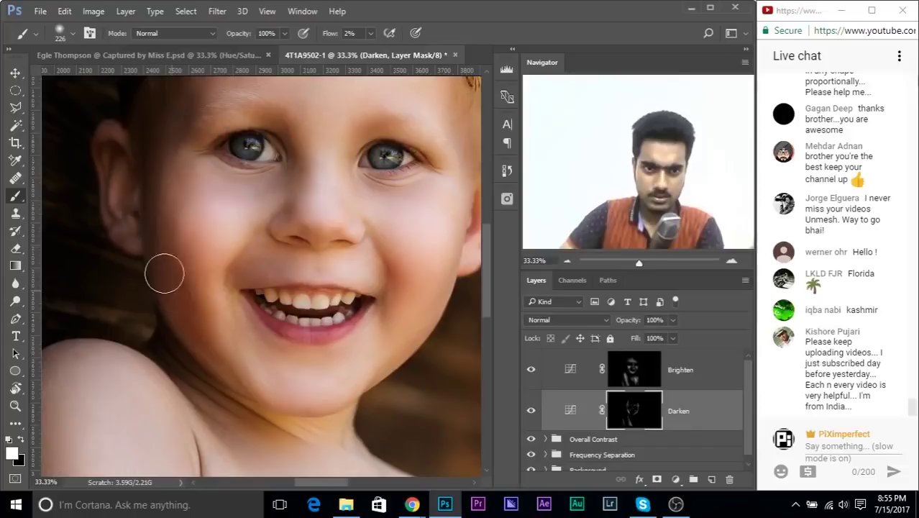
Shrink the brush to 142 pixels and paint white on the Darken mask along the jaw on the side away from the wall.
scroll(166, 230, "up", 3)
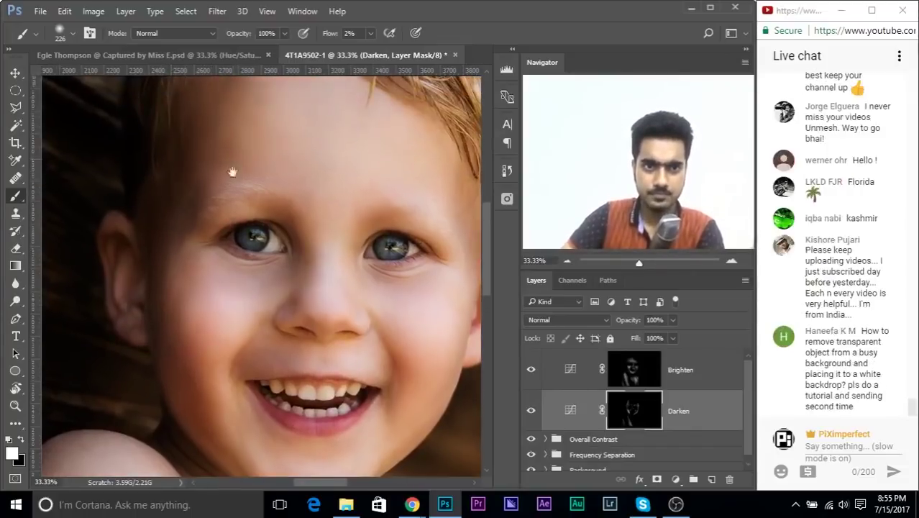
left_click_drag(232, 158, 168, 222)
left_click_drag(276, 230, 241, 168)
mouse_move(376, 193)
left_mouse_down()
mouse_move(369, 165)
mouse_move(373, 180)
left_mouse_up()
mouse_move(387, 278)
left_mouse_down()
mouse_move(368, 225)
mouse_move(370, 184)
left_mouse_up()
key("ctrl+z")
right_click(332, 335, "alt")
right_click(333, 305, "alt")
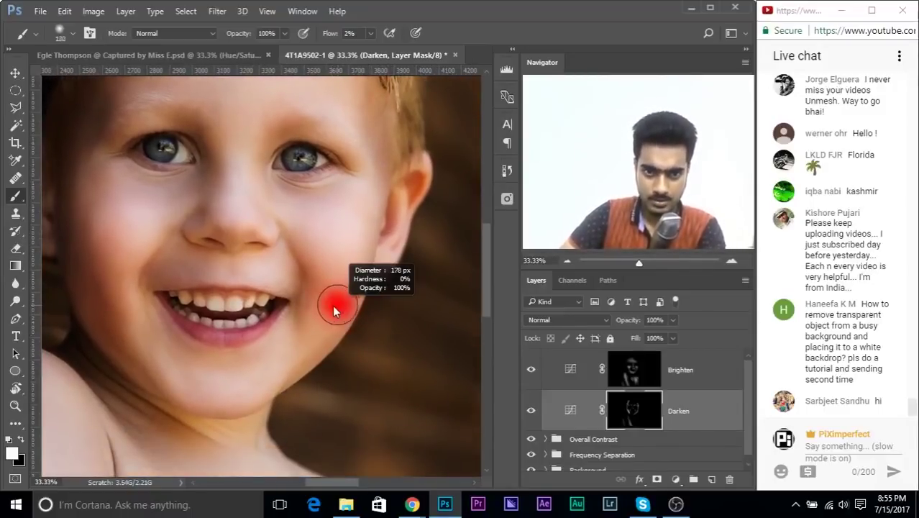
mouse_move(280, 369)
left_mouse_down()
mouse_move(275, 379)
mouse_move(295, 368)
left_mouse_up()
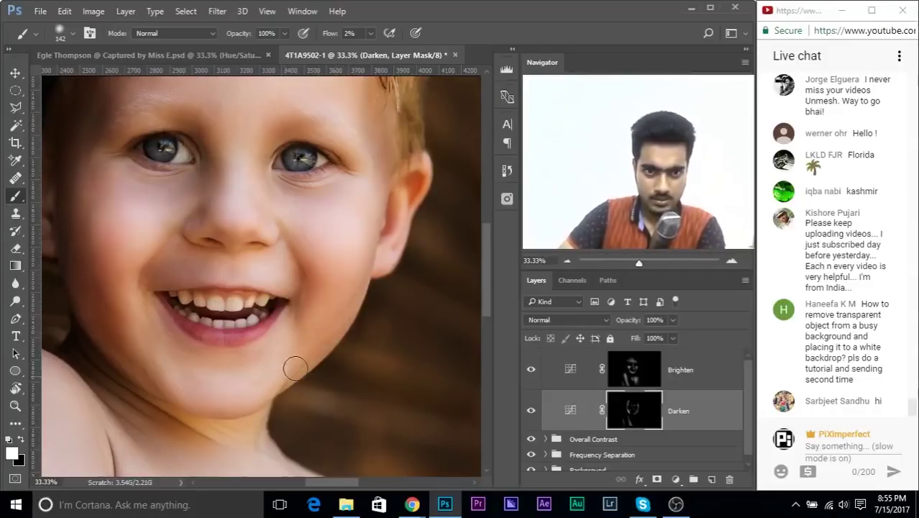
Enlarge the brush to 208 pixels and paint white on the Darken mask down the boy's wall-side shoulder and upper arm.
left_click_drag(241, 296, 357, 217)
left_click_drag(276, 258, 334, 107)
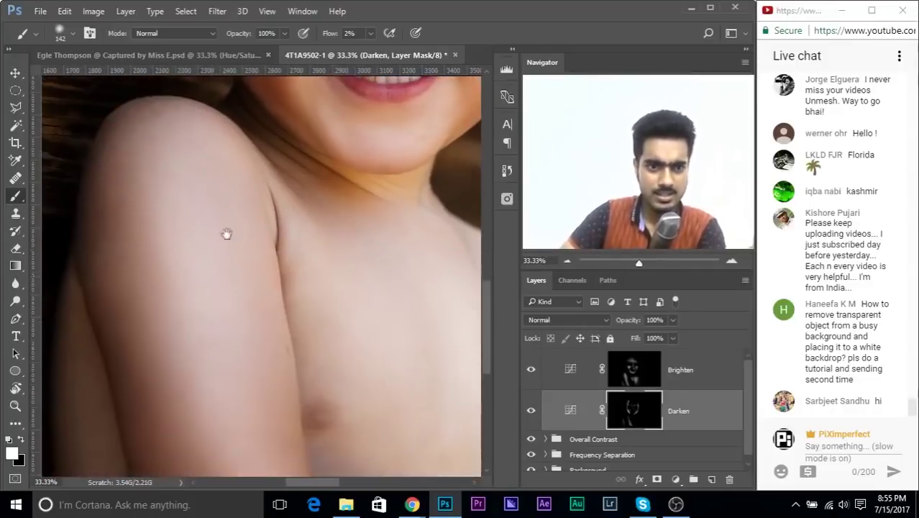
left_click_drag(209, 292, 248, 204)
right_click(199, 236, "alt")
mouse_move(131, 134)
left_mouse_down()
mouse_move(136, 220)
mouse_move(164, 325)
mouse_move(133, 272)
mouse_move(187, 402)
mouse_move(151, 300)
mouse_move(181, 464)
left_mouse_up()
left_click_drag(275, 335, 187, 432)
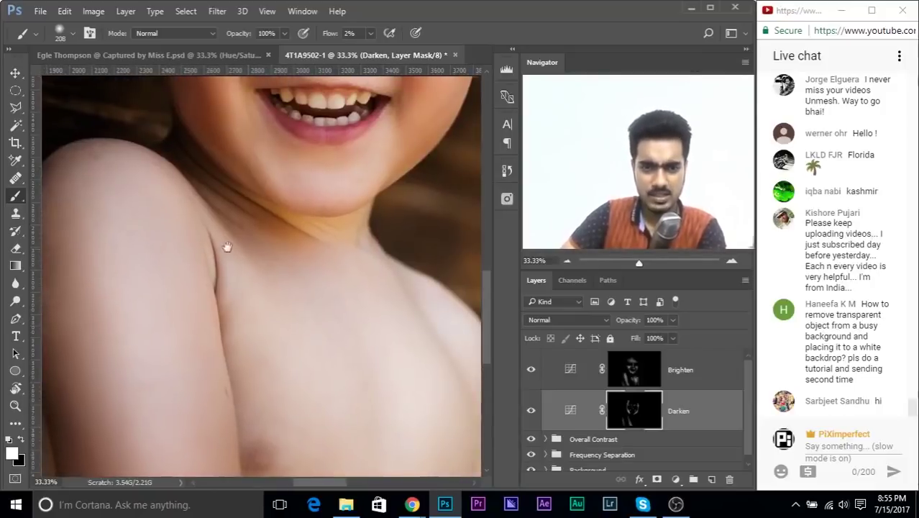
left_click_drag(226, 140, 230, 356)
scroll(231, 345, "up", 2)
scroll(235, 332, "down", 1)
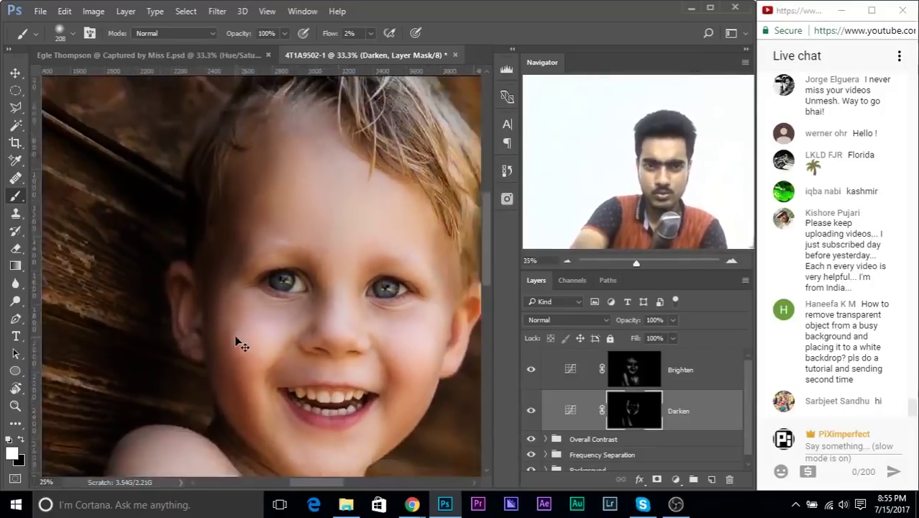
scroll(260, 257, "down", 1)
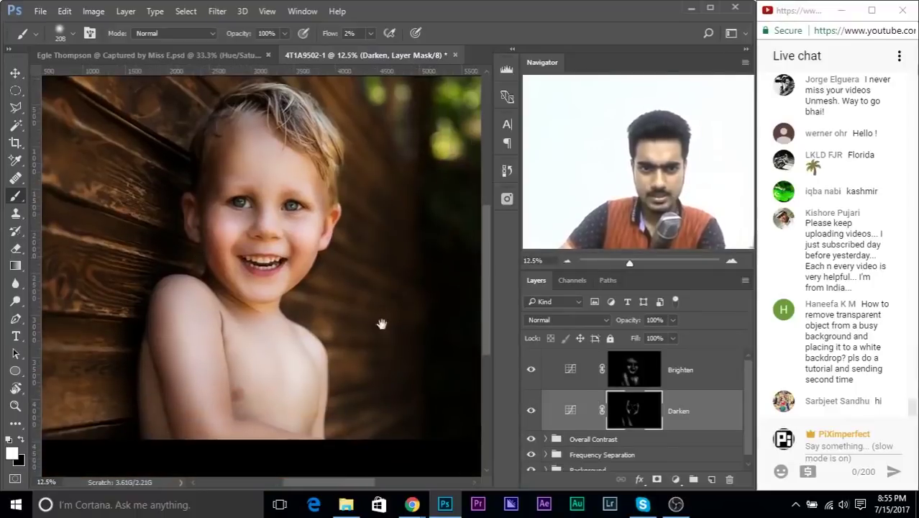
Open the Darken curve's properties and try raising the midtones of its Red channel.
left_click(572, 412)
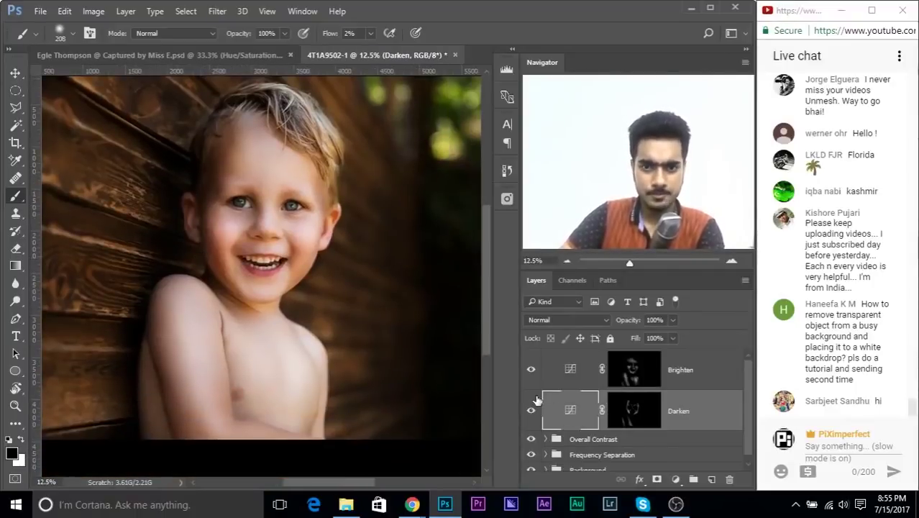
double_click(572, 410)
left_click(430, 308)
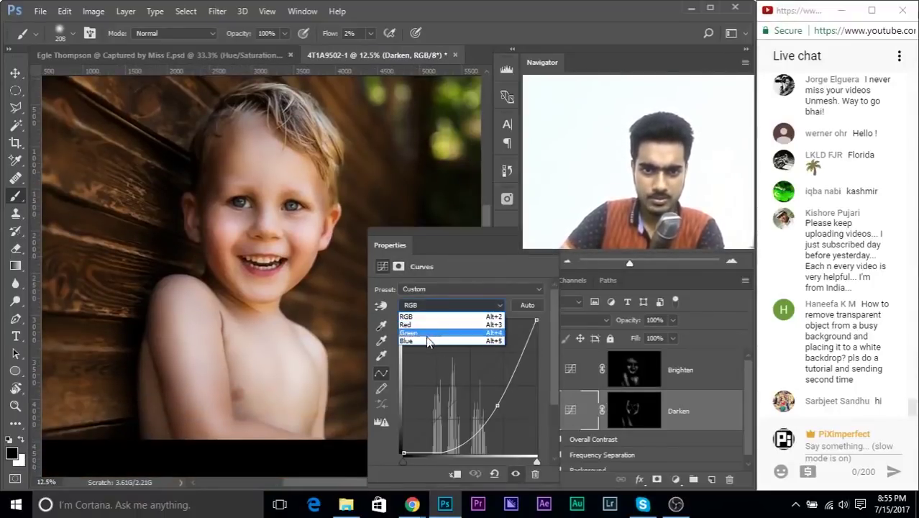
left_click(422, 327)
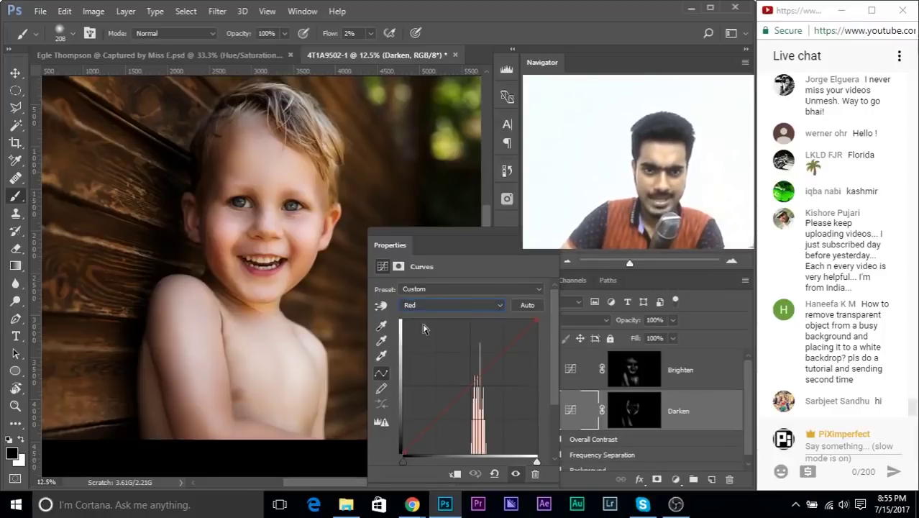
left_click_drag(471, 389, 458, 381)
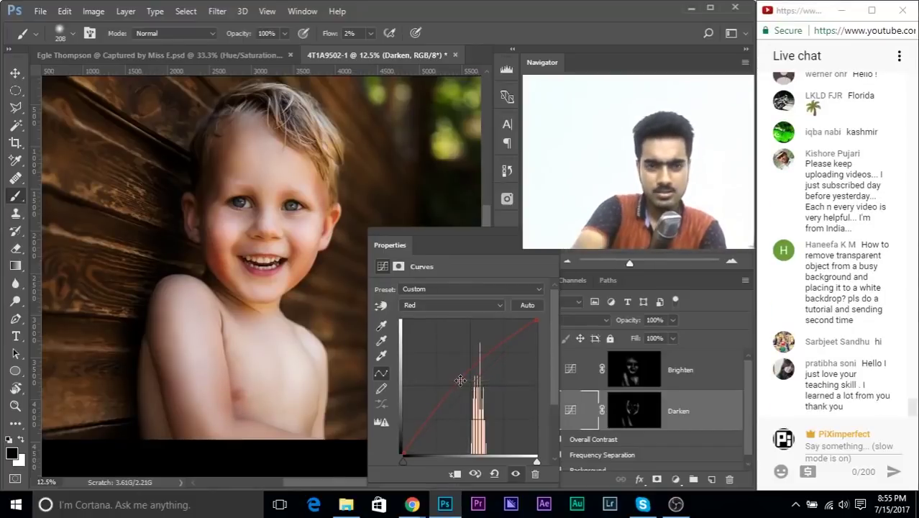
key("ctrl+plus")
key("ctrl+plus")
key("ctrl+plus")
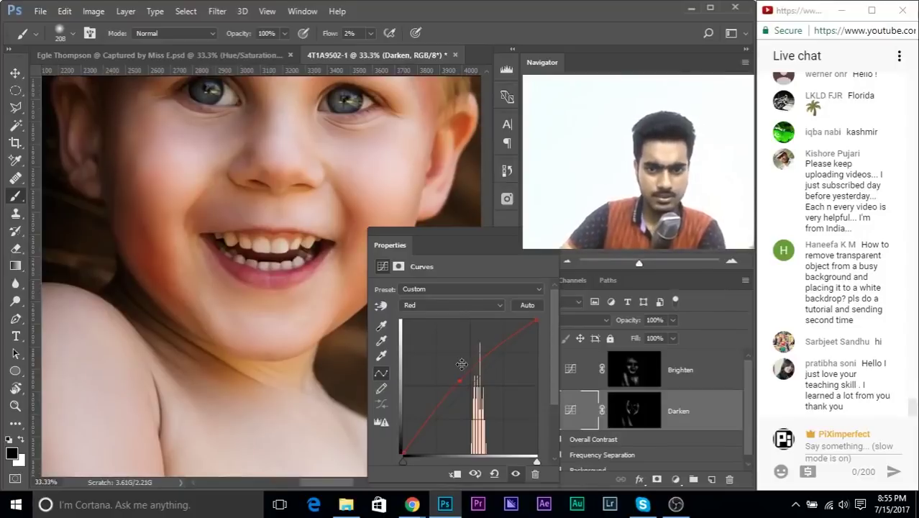
left_click_drag(463, 386, 466, 387)
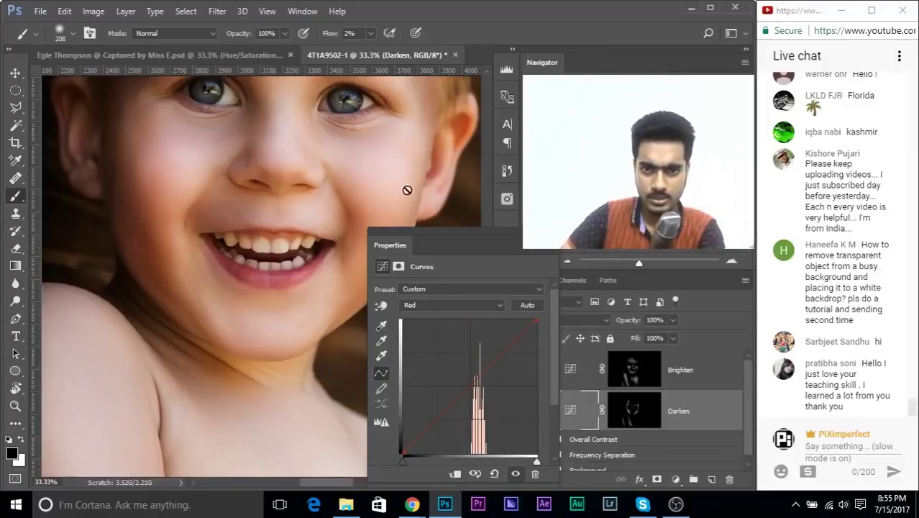
Try adjusting the midtones of the Darken curve's Green channel, recheck that channel and close the curve's properties.
left_click(440, 304)
left_click(430, 333)
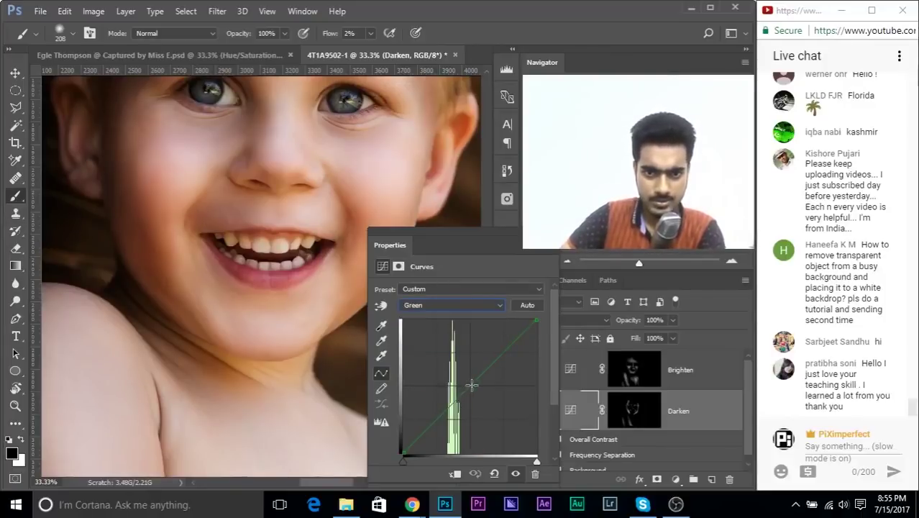
mouse_move(470, 385)
left_mouse_down()
mouse_move(478, 391)
mouse_move(472, 387)
left_mouse_up()
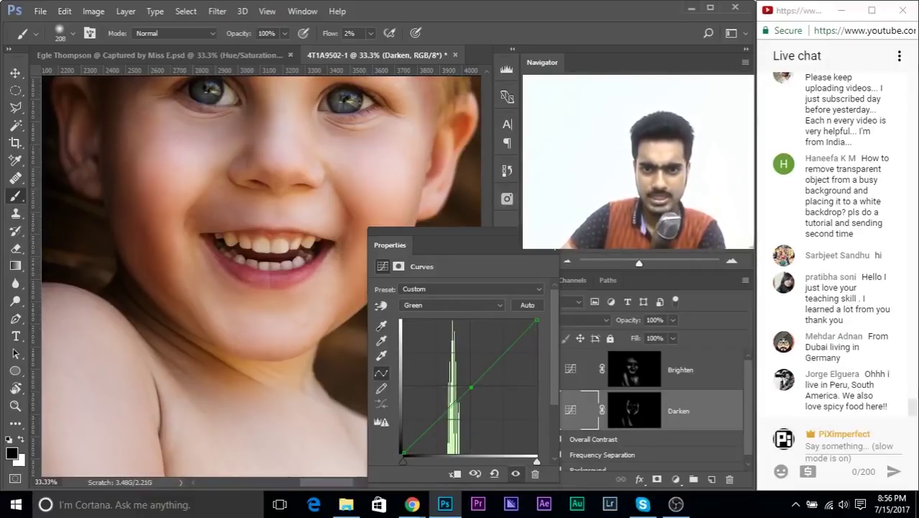
double_click(495, 231)
key("ctrl+minus")
key("ctrl+minus")
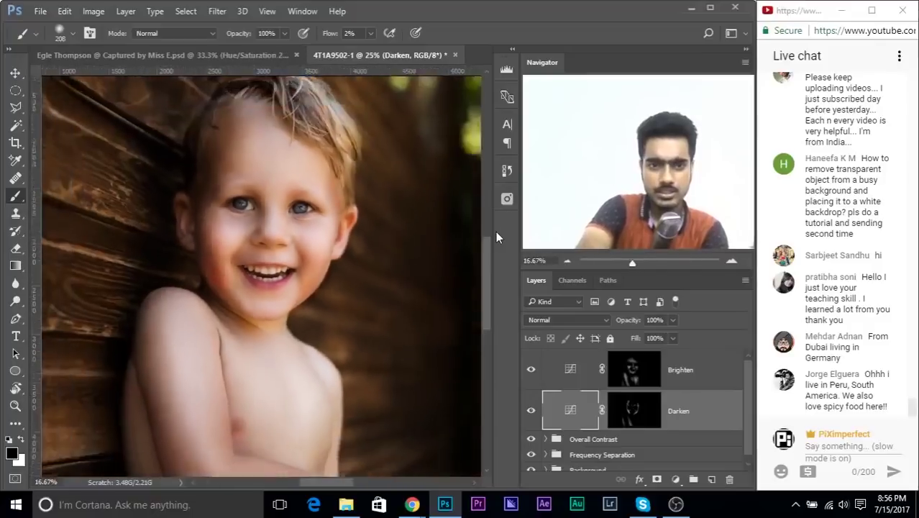
double_click(570, 410)
left_click(453, 305)
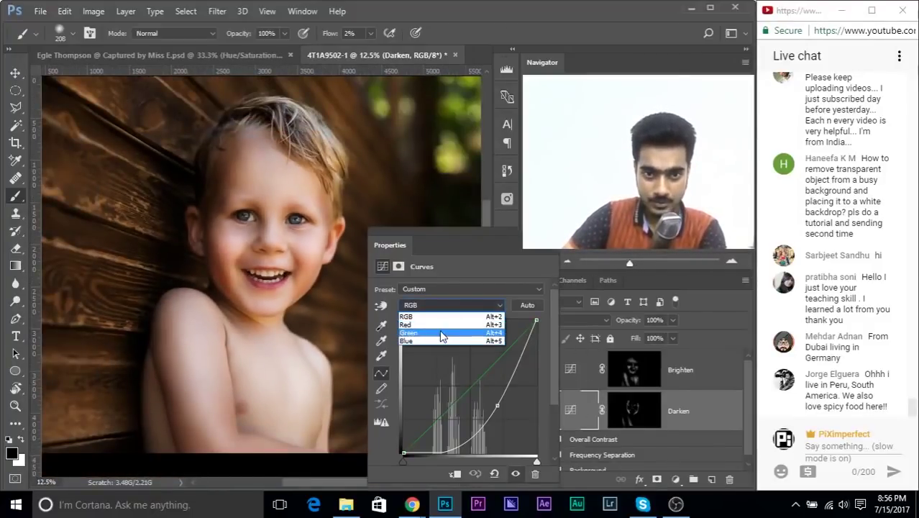
left_click(431, 328)
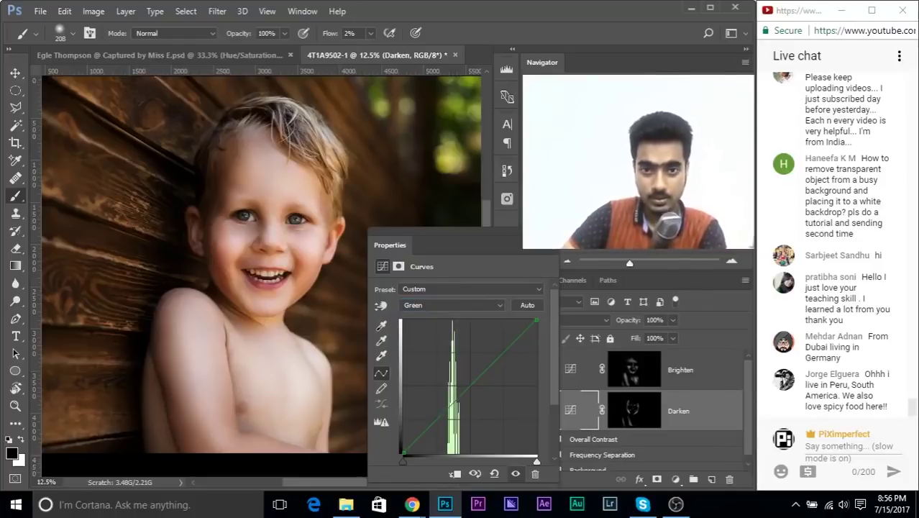
left_click(549, 232)
Try lower opacities for the Darken layer and set its opacity to 90%.
left_click_drag(673, 319, 648, 336)
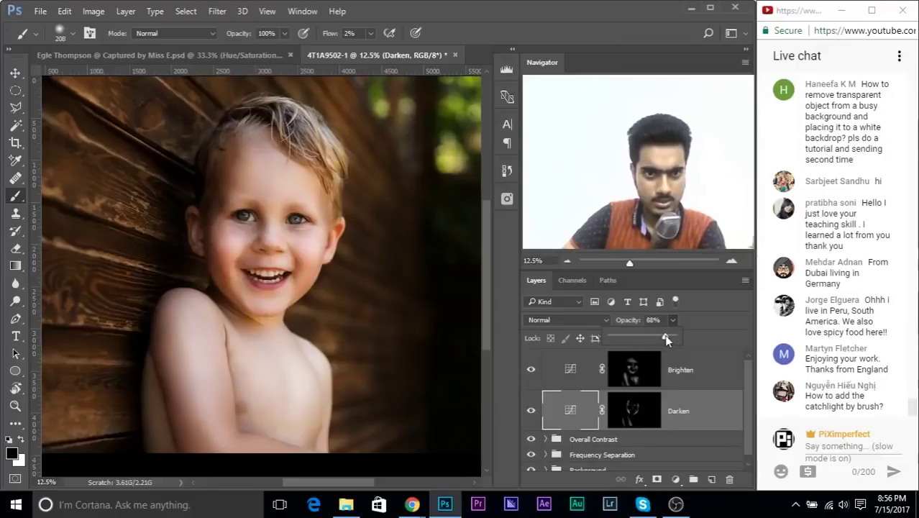
left_click_drag(658, 321, 655, 322)
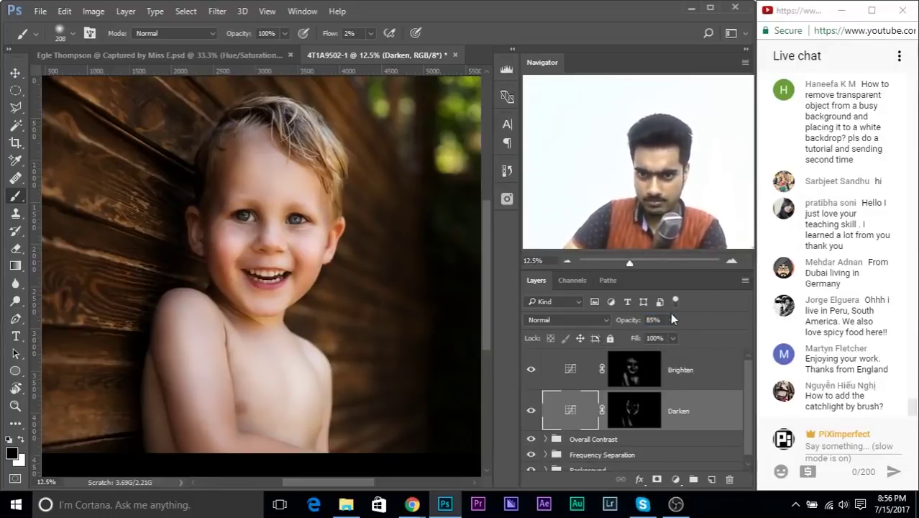
left_click(652, 320)
type("90")
key("Return")
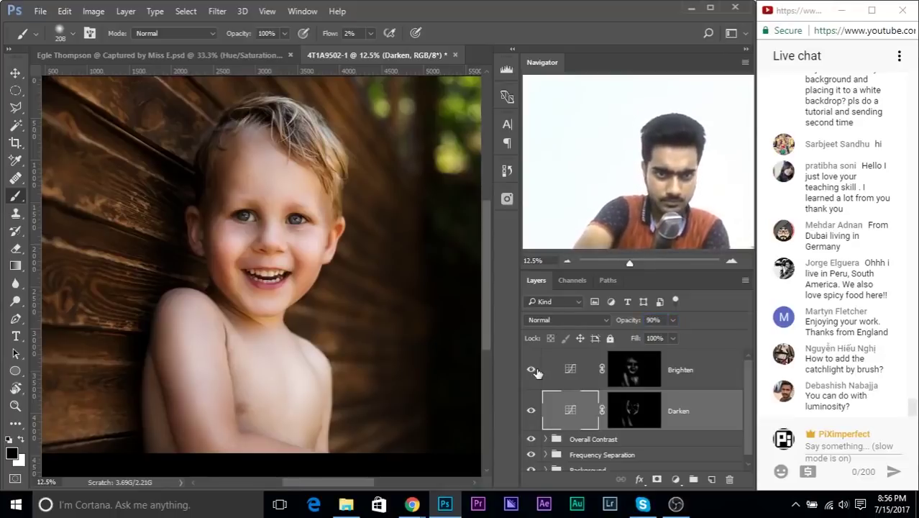
Group the Brighten and Darken layers and compare the image with the group hidden and shown.
left_click(689, 377, "shift")
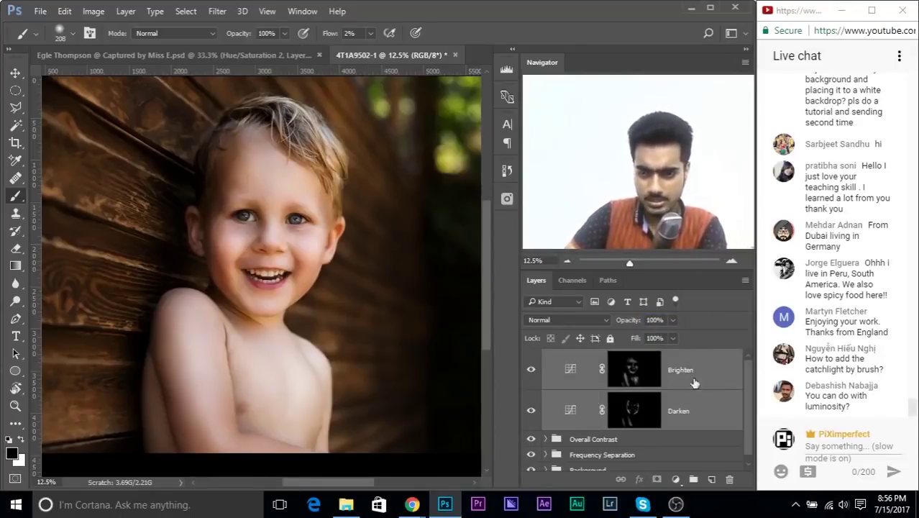
key("ctrl+g")
left_click(530, 357)
left_click(529, 357)
left_click(530, 357)
left_click(530, 357)
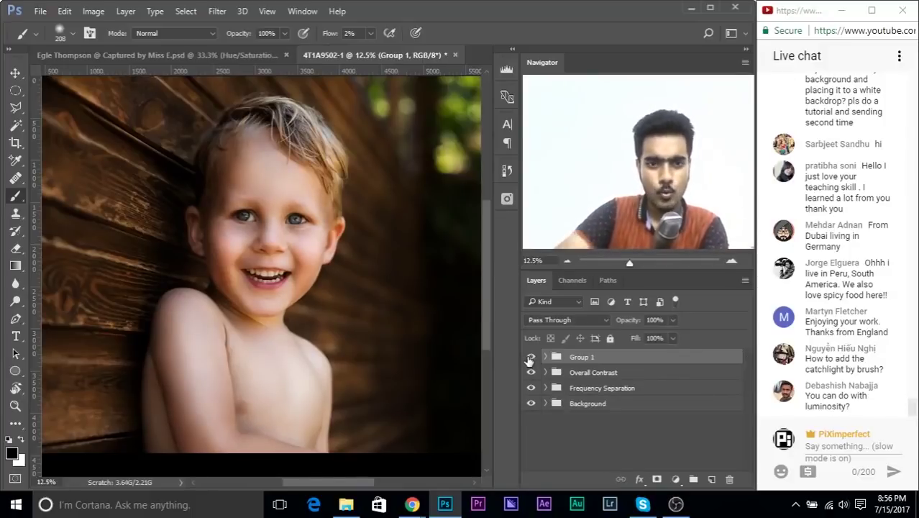
Examine the dodging and burning at different magnifications, comparing the face with and without Group 1.
key("ctrl+minus")
key("ctrl+plus")
key("ctrl+plus")
key("ctrl+plus")
key("ctrl+plus")
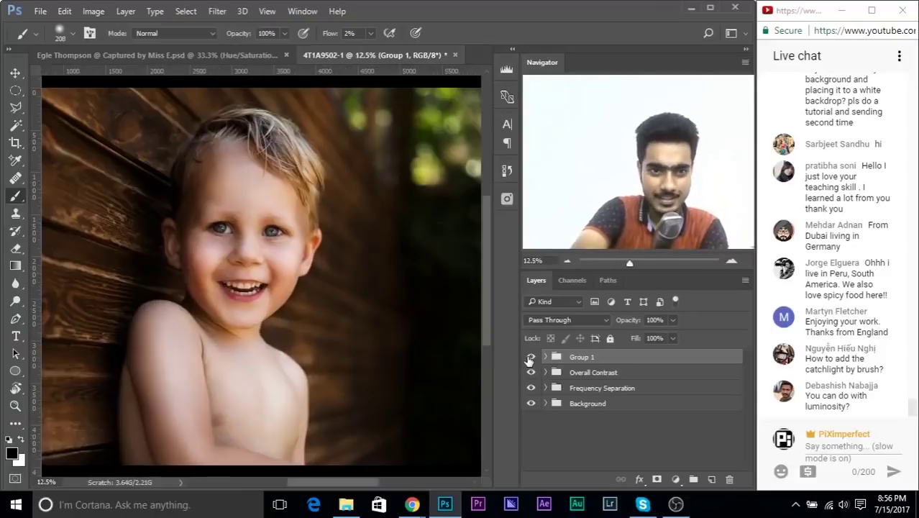
key("ctrl+minus")
key("ctrl+minus")
key("ctrl+minus")
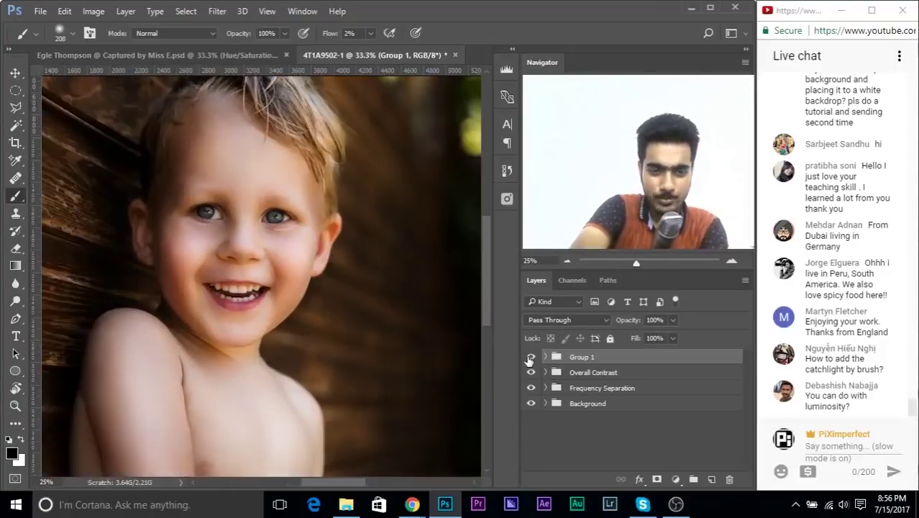
key("ctrl+plus")
key("ctrl+plus")
key("ctrl+plus")
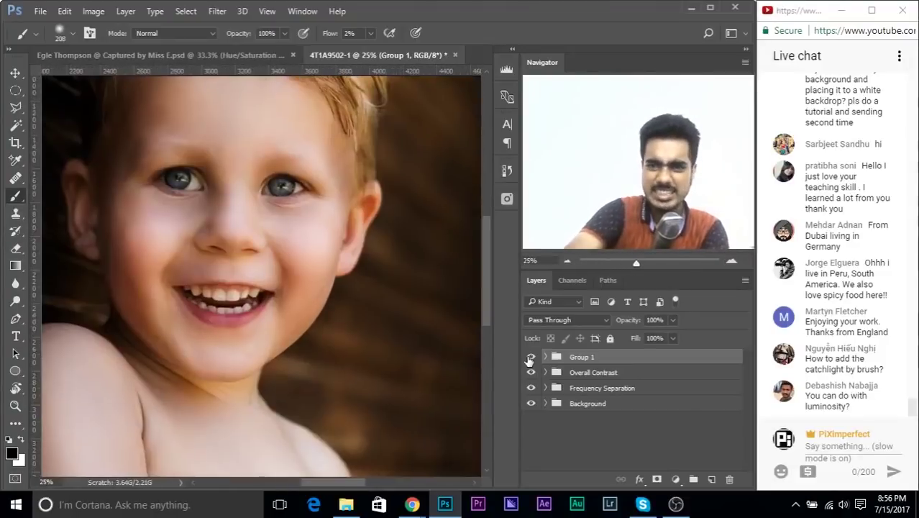
left_click(531, 357)
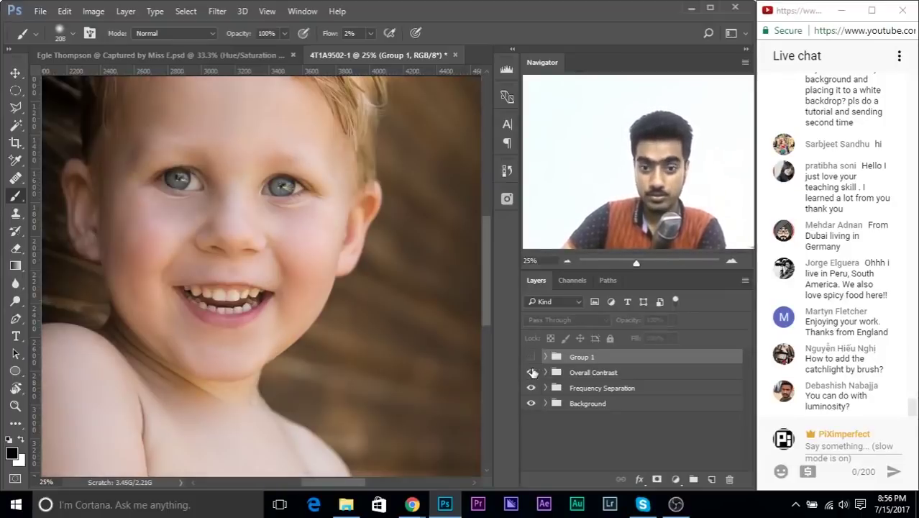
left_click(530, 356)
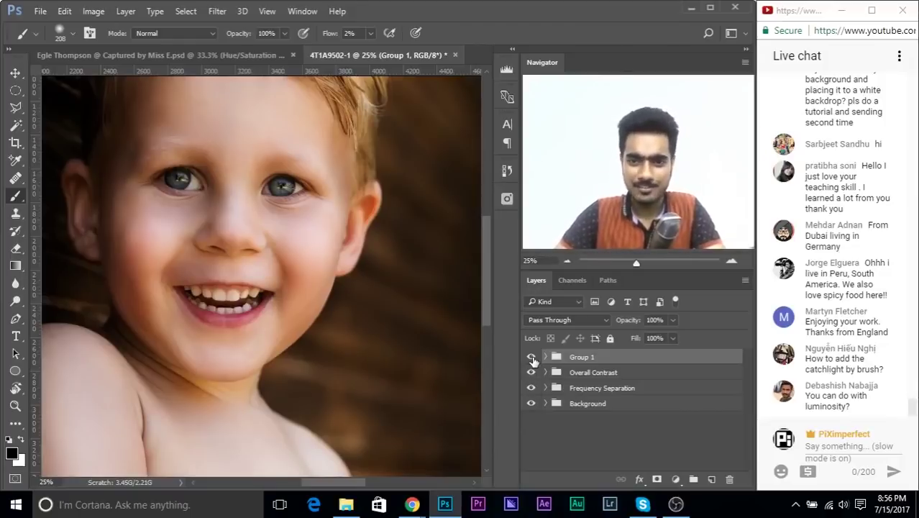
Hide Group 1 and the Overall Contrast group, and add a blank layer directly above the Frequency Separation group.
left_click(530, 356)
left_click(531, 372)
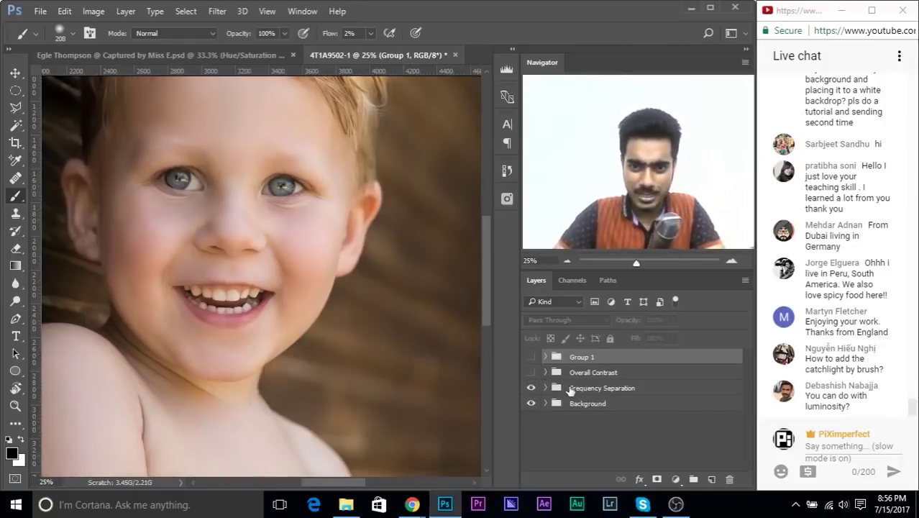
left_click(544, 388)
left_click(602, 430)
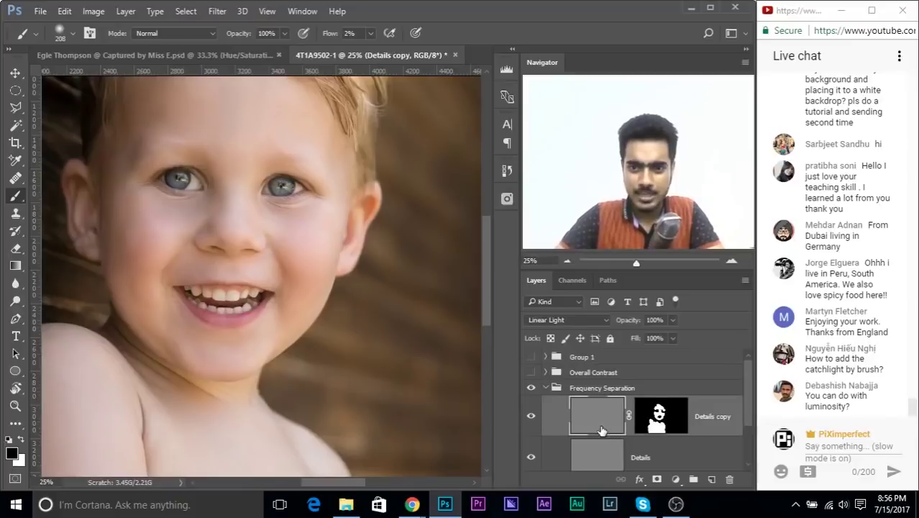
scroll(601, 430, "down", 1)
left_click(712, 479)
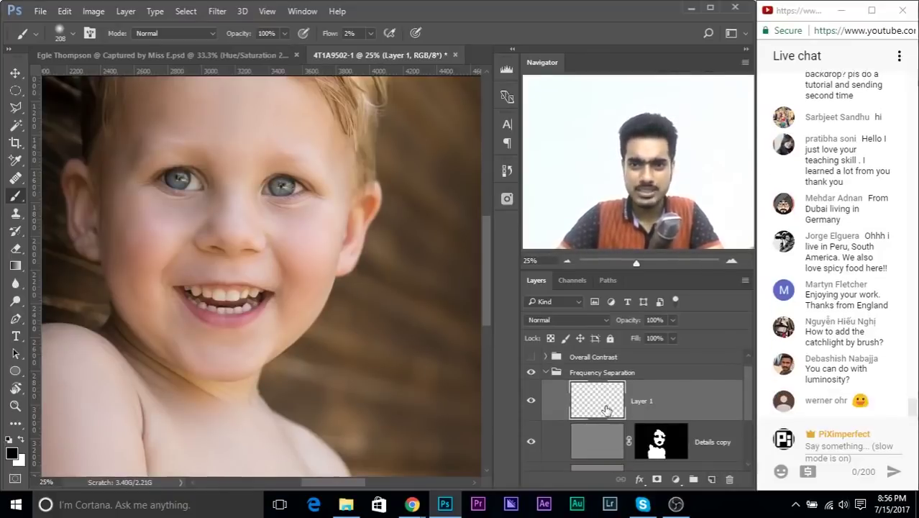
left_click_drag(636, 406, 634, 368)
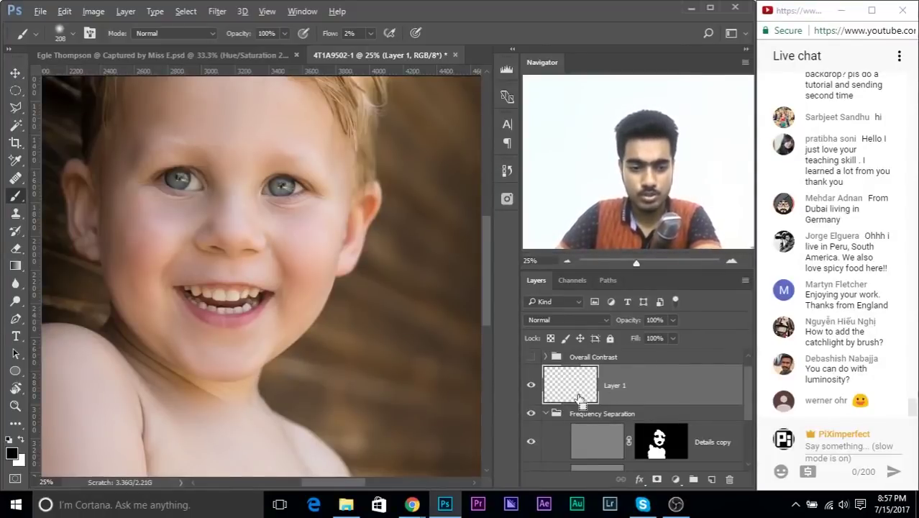
Hide the Frequency Separation group and stamp the remaining visible image onto the blank Layer 1.
key("ctrl+shift+alt+e")
key("ctrl+z")
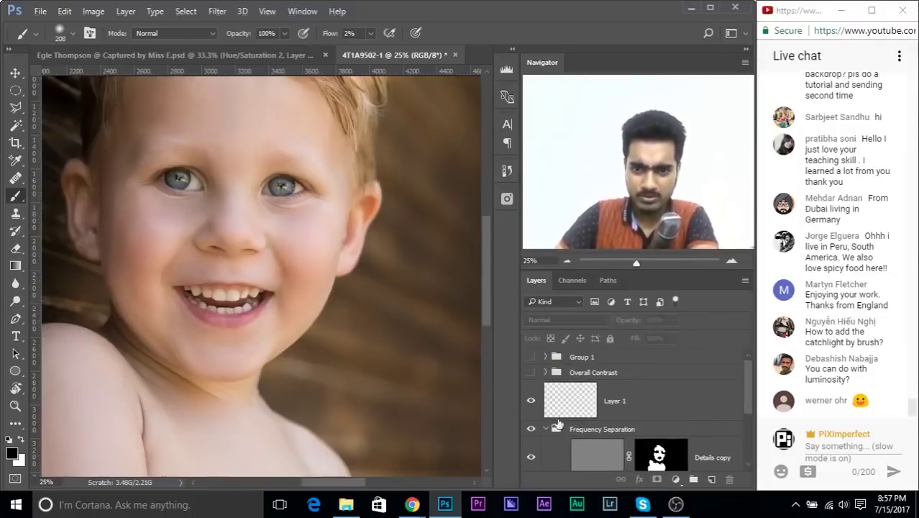
left_click(531, 429)
scroll(565, 427, "down", 4)
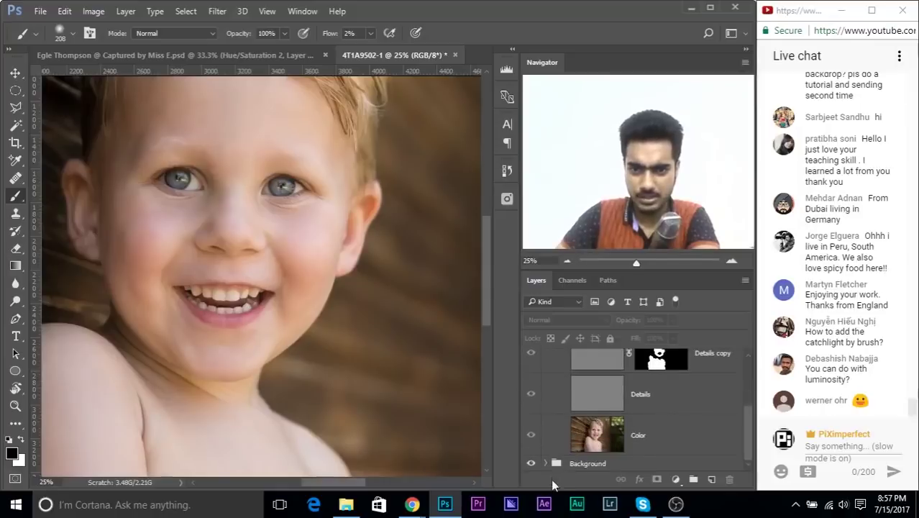
scroll(551, 476, "down", 1)
scroll(568, 452, "up", 4)
left_click(624, 401)
key("ctrl+shift+alt+e")
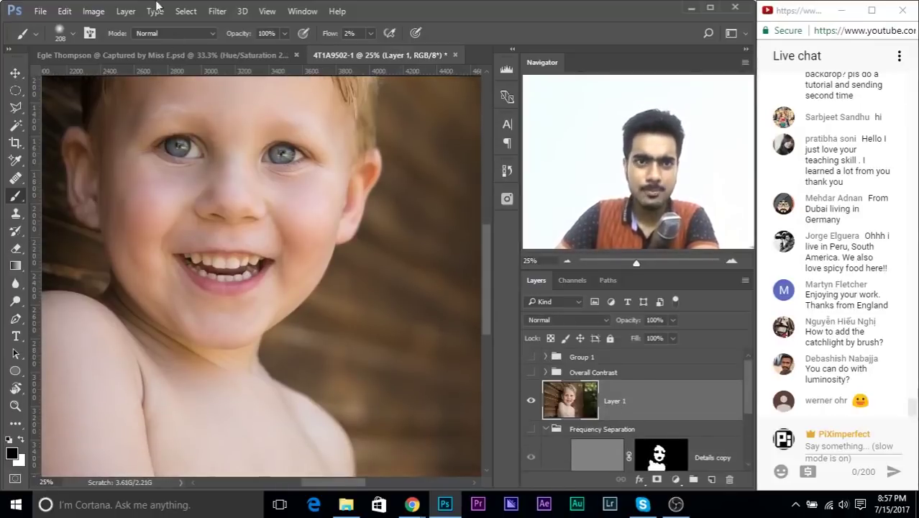
Apply a High Pass filter with a 4-pixel radius to Layer 1.
left_click(217, 11)
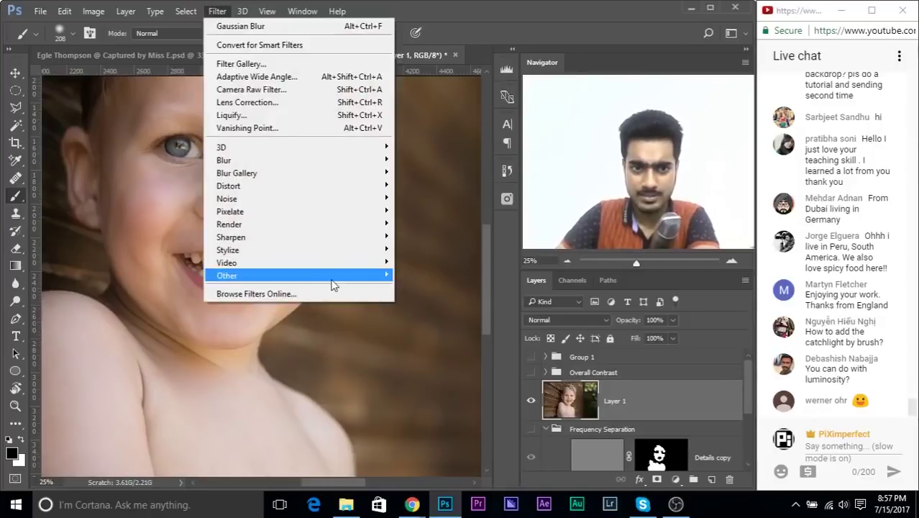
mouse_move(335, 281)
left_click(415, 290)
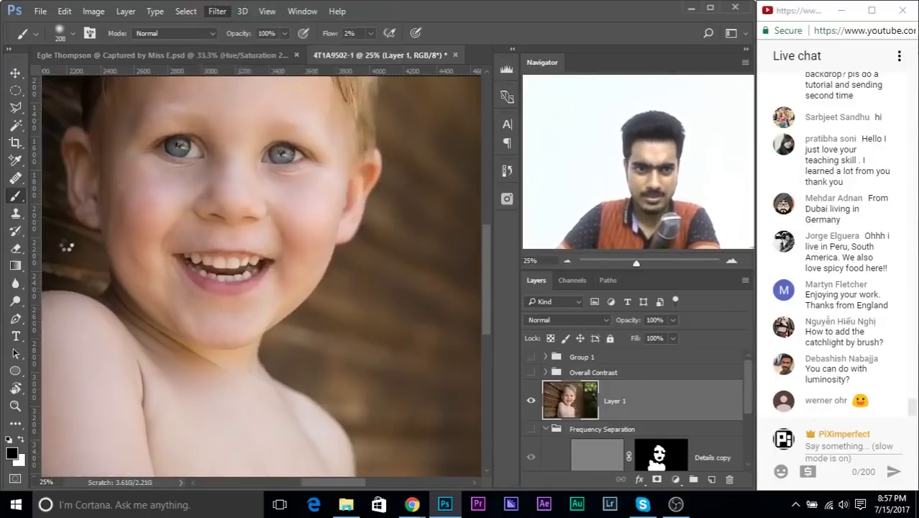
key("ctrl+plus")
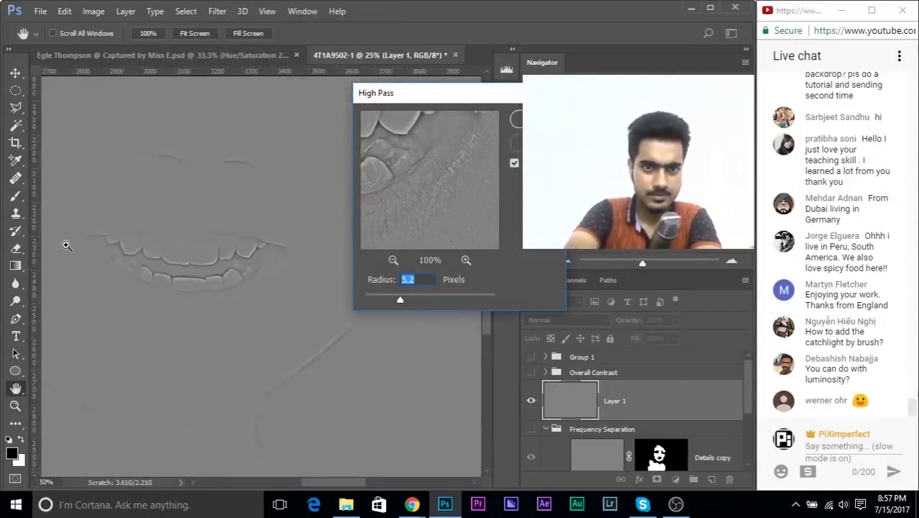
left_click_drag(160, 197, 316, 334)
left_click_drag(400, 299, 385, 298)
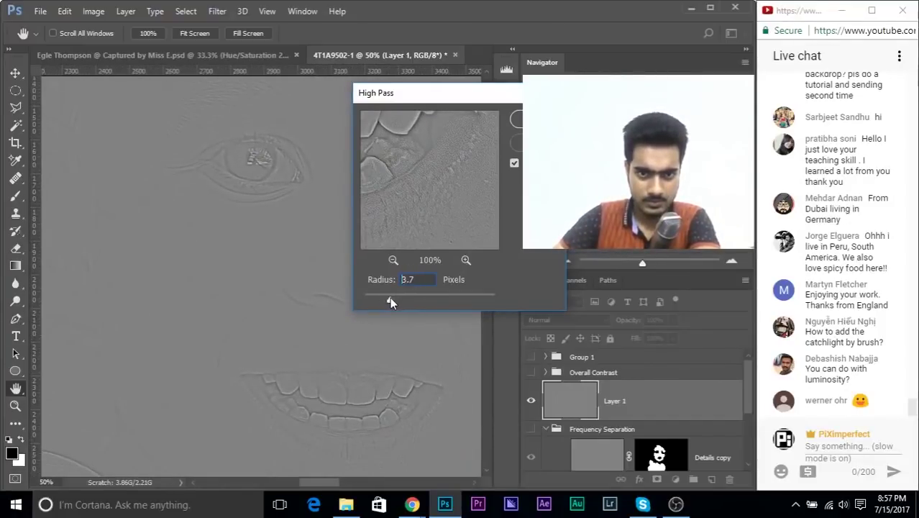
type("4")
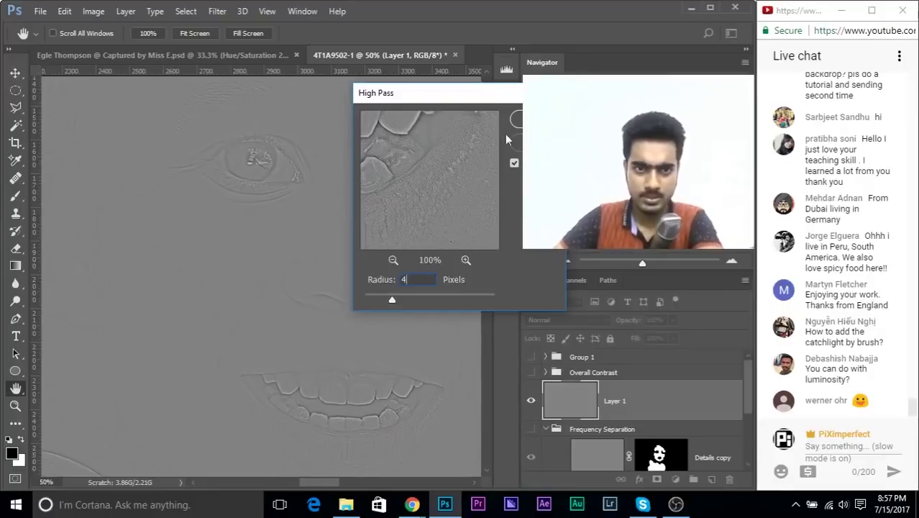
left_click(515, 120)
key("b")
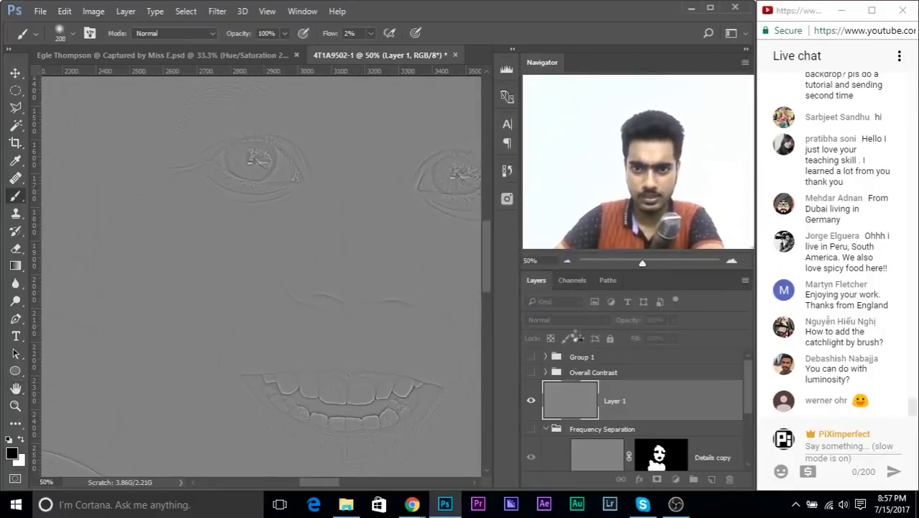
Desaturate the high-pass result on Layer 1.
left_click(93, 11)
mouse_move(144, 45)
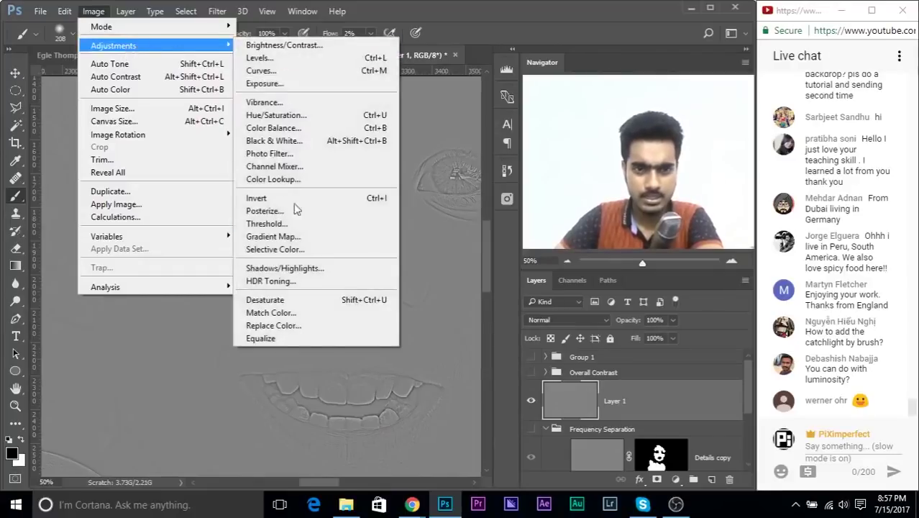
left_click(448, 26)
key("ctrl+plus")
key("ctrl+plus")
left_click_drag(277, 266, 224, 176)
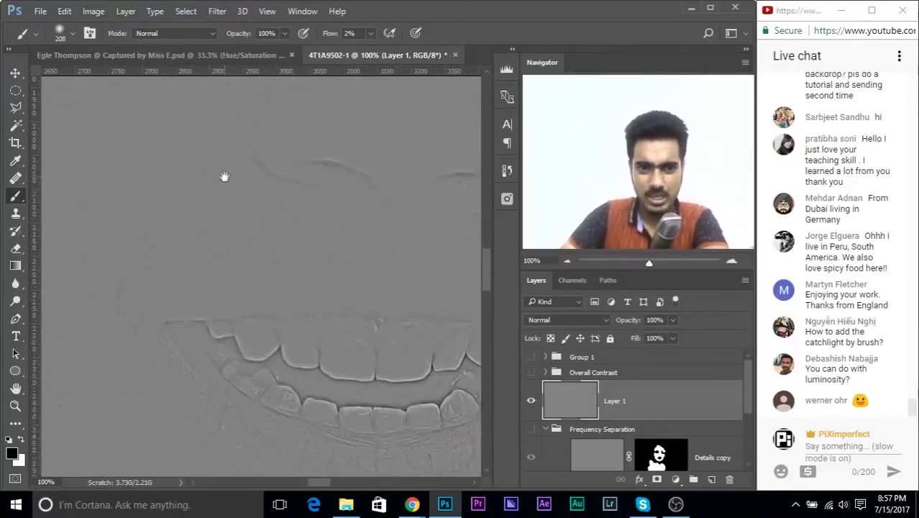
left_click(94, 10)
mouse_move(115, 46)
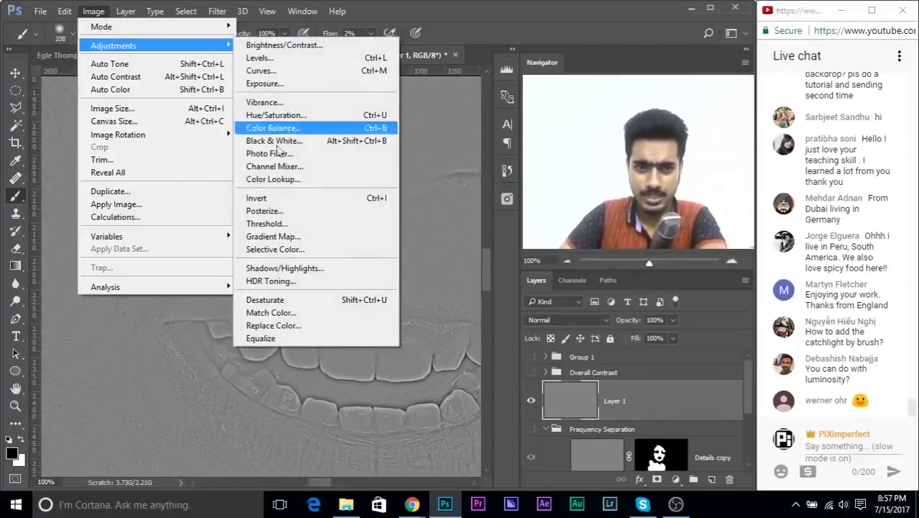
left_click(295, 300)
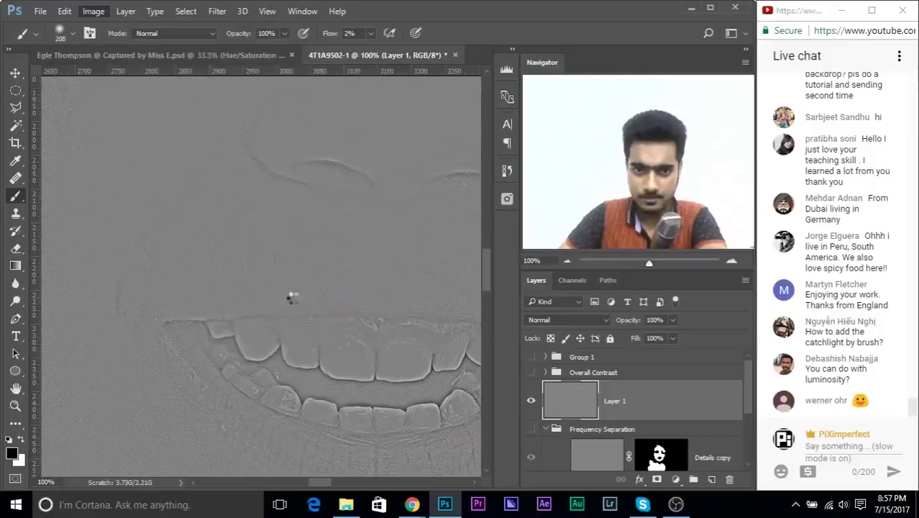
Set Layer 1's blend mode to Overlay and view its sharpening effect across the portrait.
left_click(567, 320)
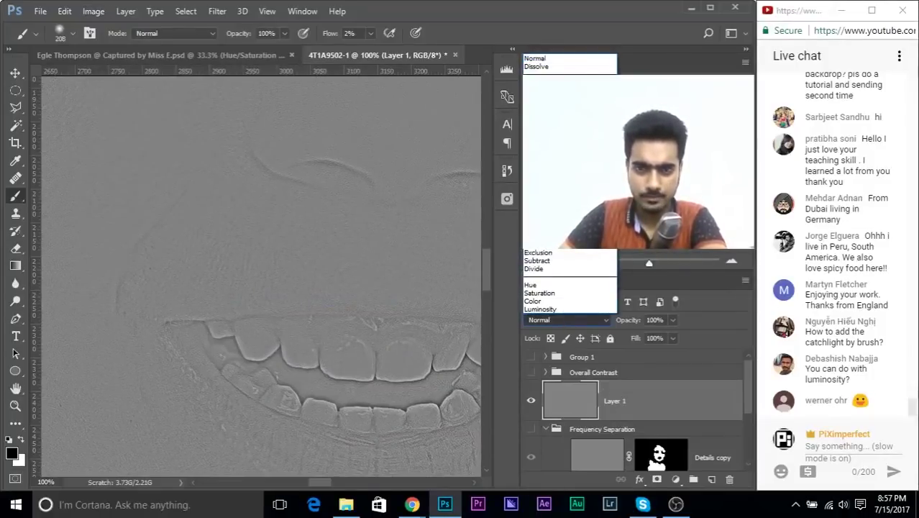
left_click(539, 179)
key("ctrl+minus")
key("ctrl+minus")
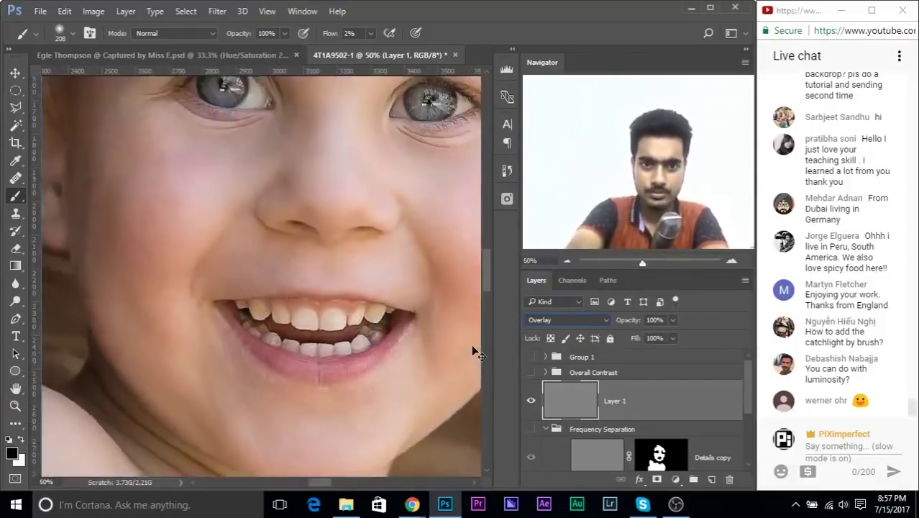
key("ctrl+minus")
key("ctrl+minus")
key("ctrl+minus")
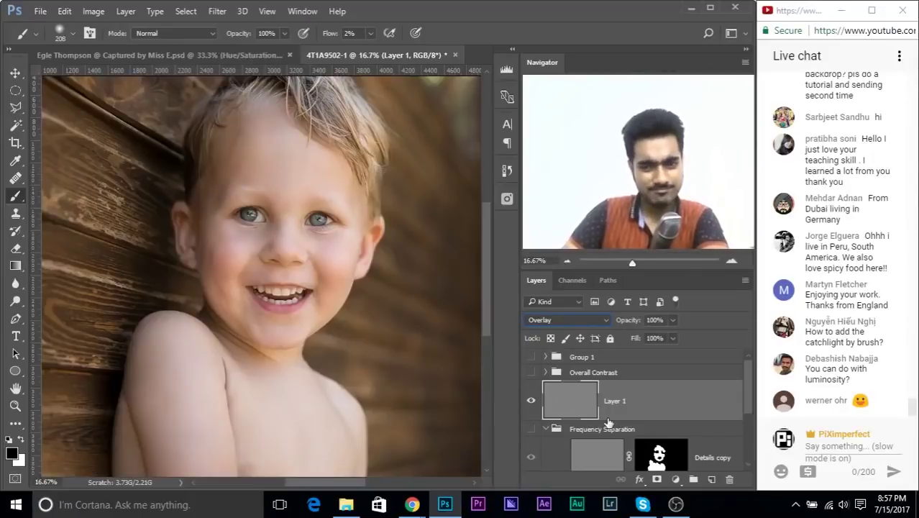
Make the Frequency Separation, Overall Contrast and Group 1 groups visible again.
scroll(550, 432, "down", 3)
scroll(532, 413, "up", 2)
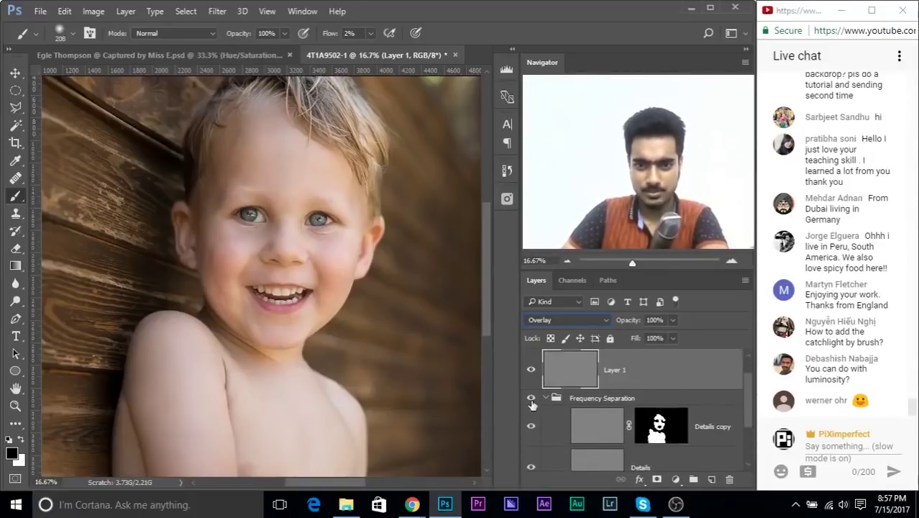
scroll(529, 399, "down", 3)
scroll(533, 395, "up", 4)
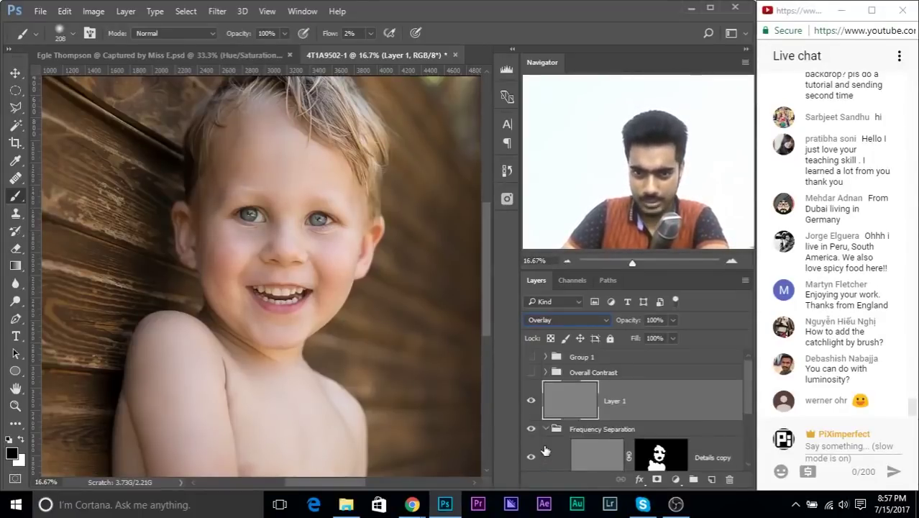
left_click(531, 371)
left_click(530, 357)
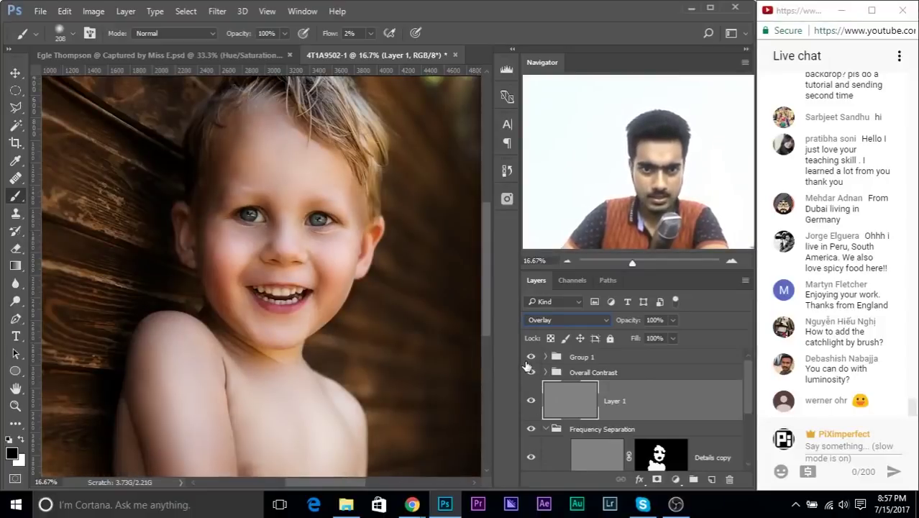
key("ctrl+minus")
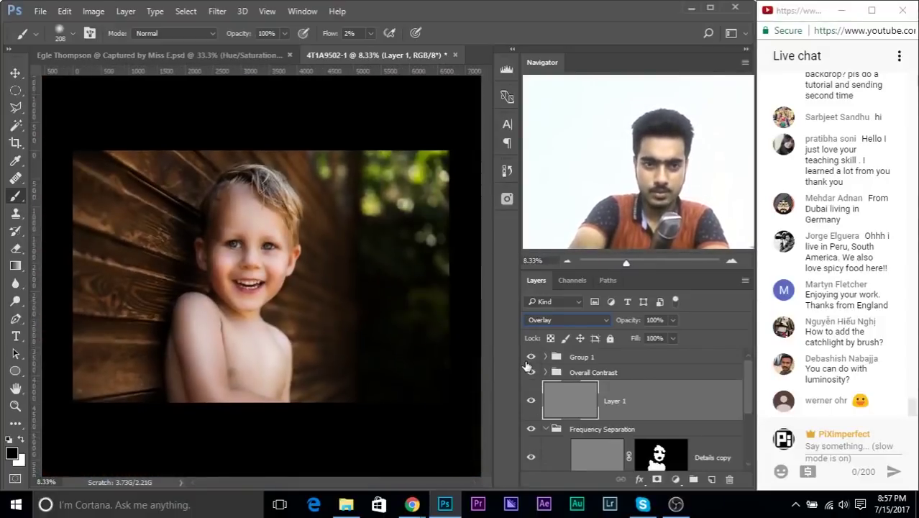
Rename Group 1 as Dodge and Burn.
left_click(580, 361)
double_click(575, 359)
type("Dod")
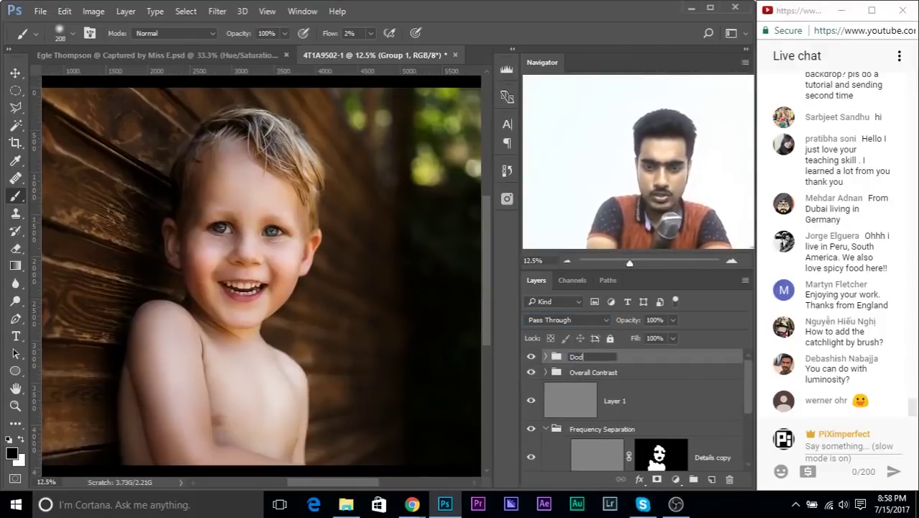
type("ge and Burn")
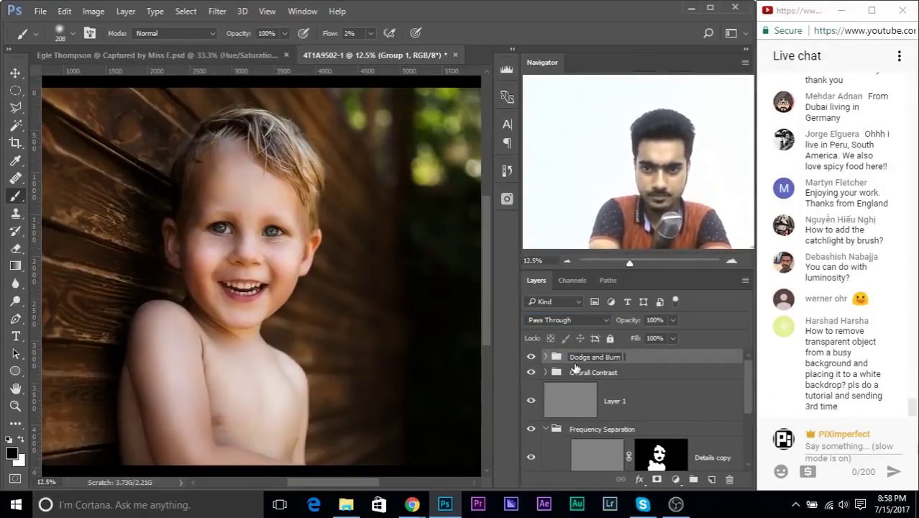
key("Return")
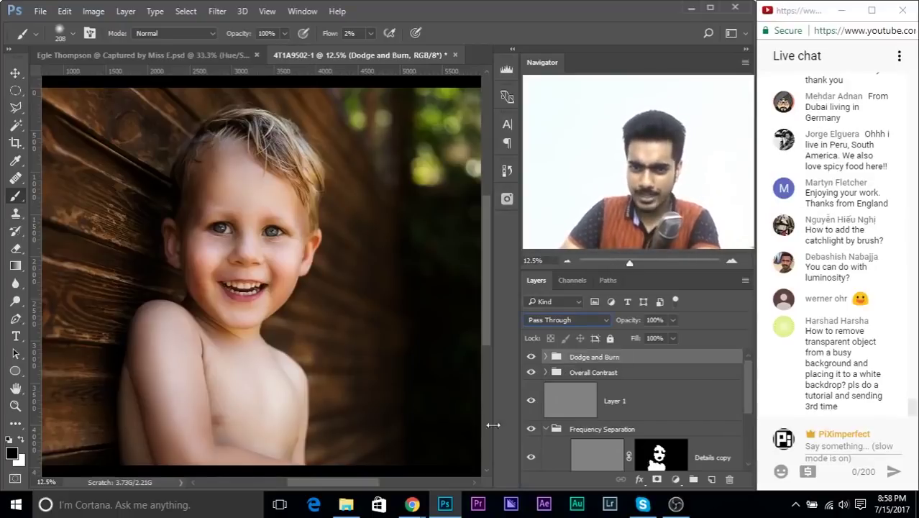
Collapse the Frequency Separation group, keeping the Overall Contrast group collapsed.
left_click(544, 374)
left_click(544, 373)
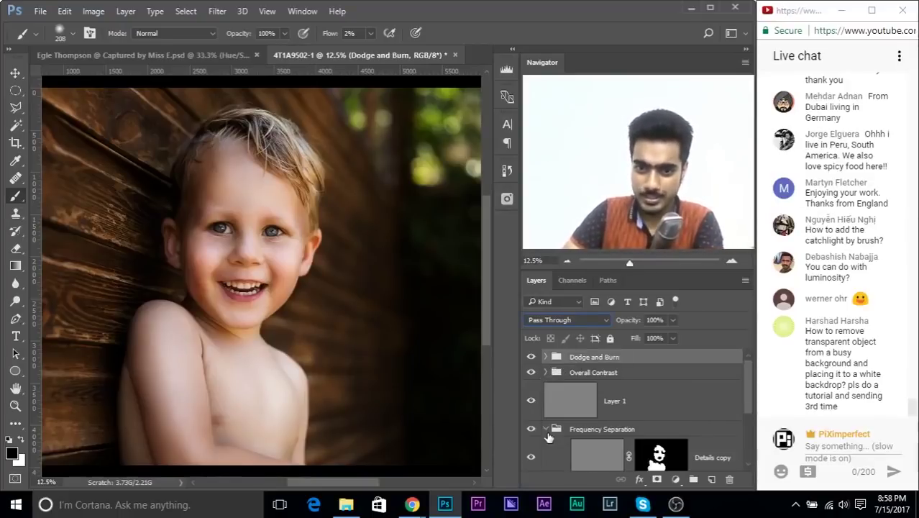
left_click(545, 429)
Reduce the Dodge and Burn group's opacity to 92%.
left_click(608, 400)
left_click(606, 357)
left_click(667, 320)
left_click(640, 338)
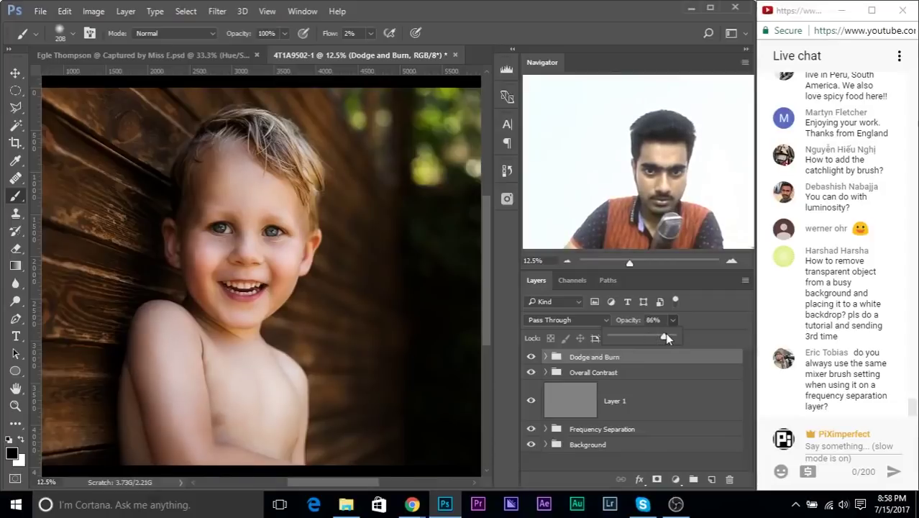
left_click(667, 335)
left_click(602, 336)
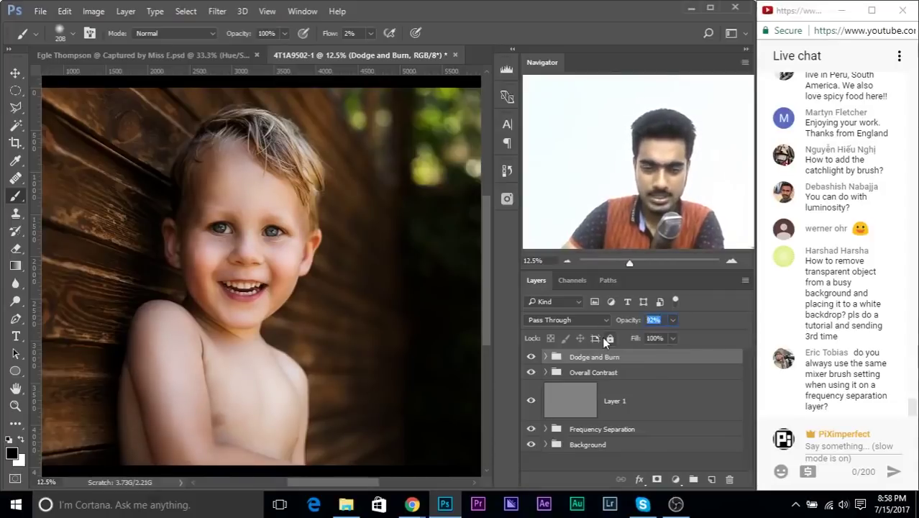
key("Return")
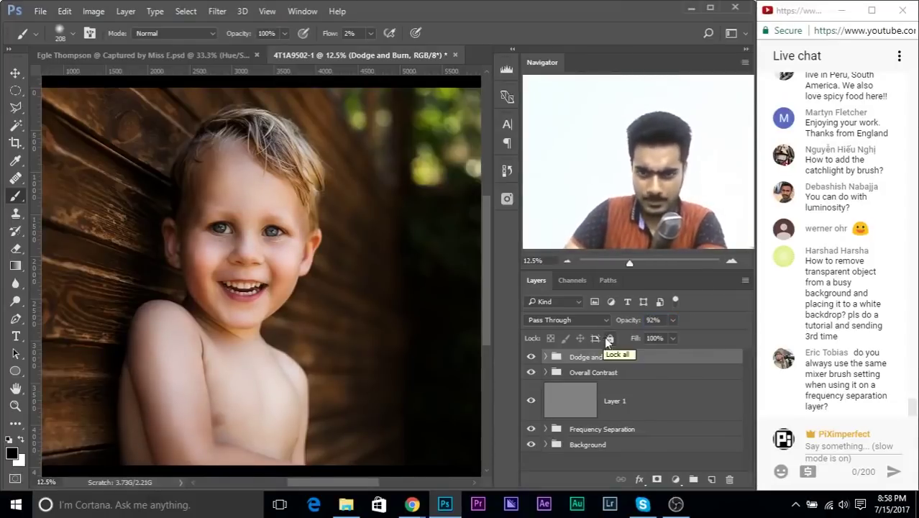
Put Layer 1 in its own group, name the group Sharpness Overall and collapse it.
left_click(626, 400)
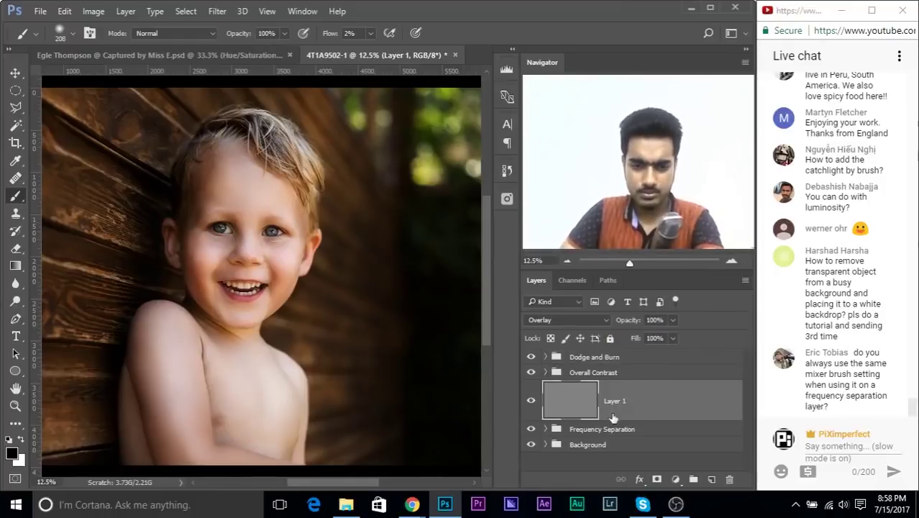
key("ctrl+g")
double_click(579, 388)
type("Sha")
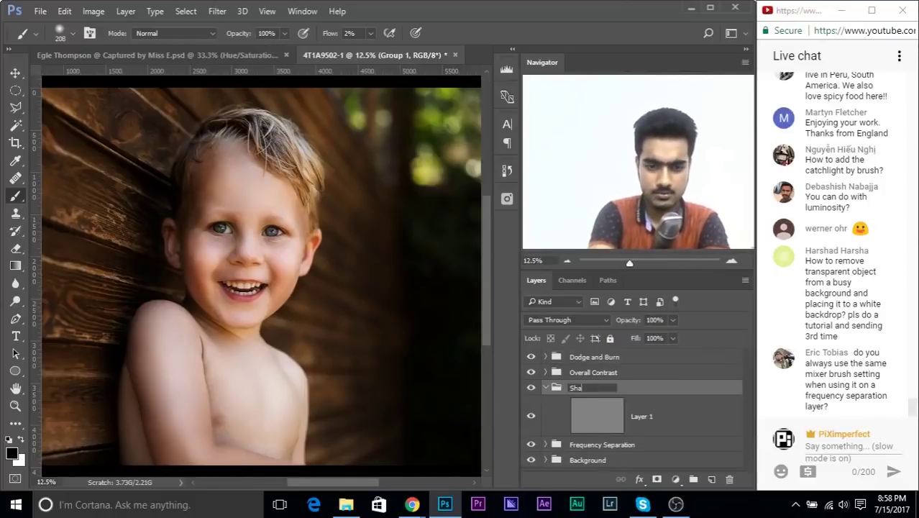
type("rpness Overall")
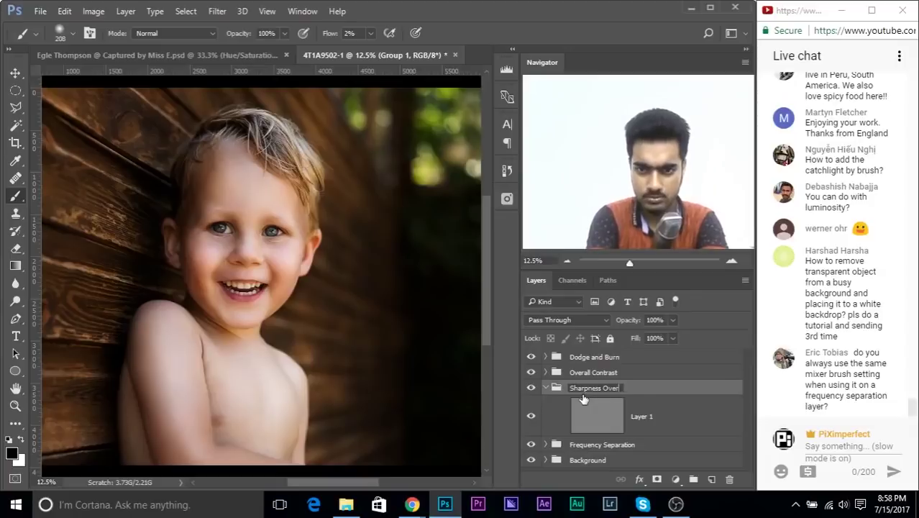
key("Return")
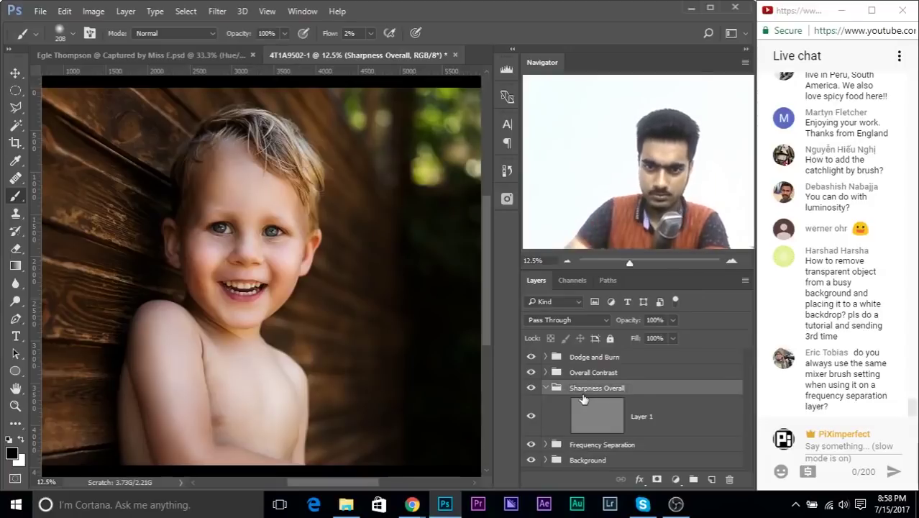
left_click(544, 388)
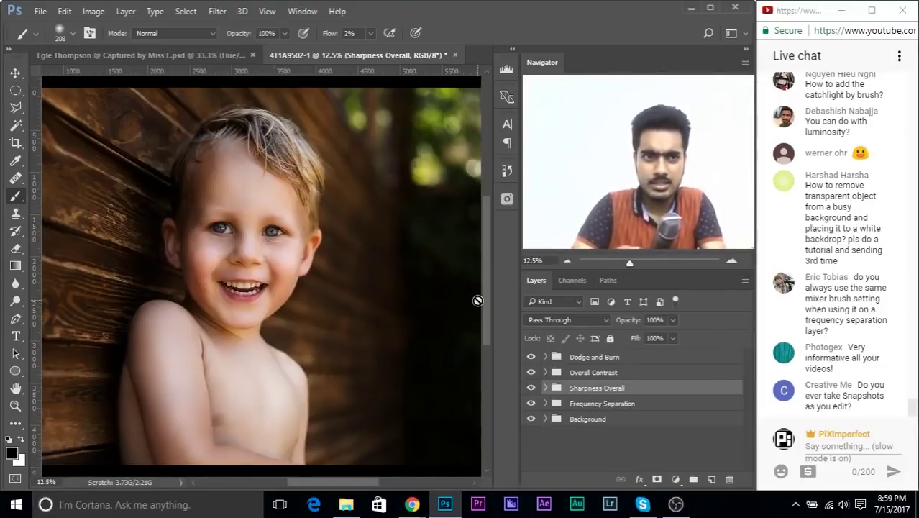
Review the Mixer Brush Tool's settings and return to the Brush Tool.
right_click(15, 196)
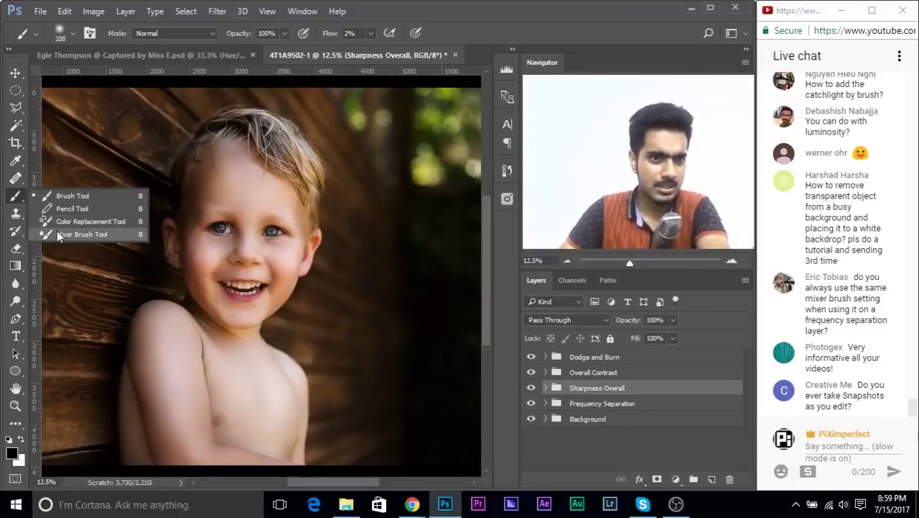
left_click(72, 233)
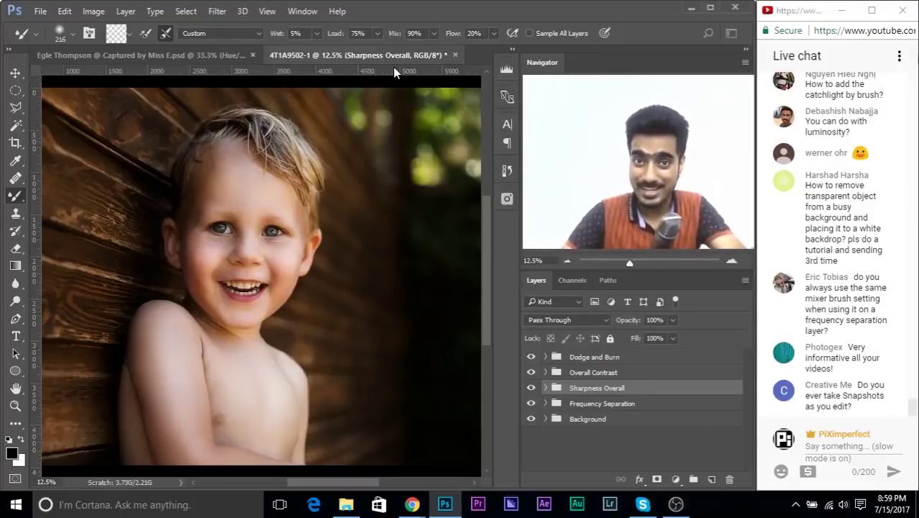
right_click(16, 195)
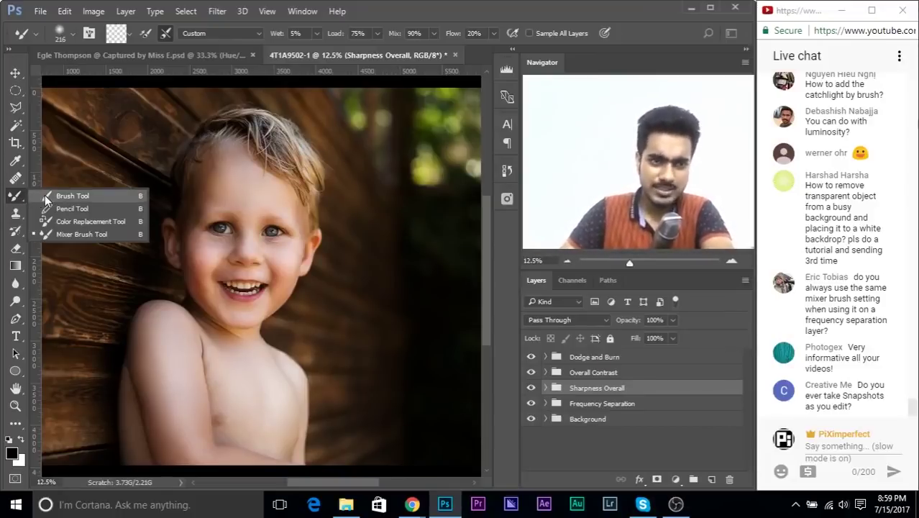
left_click(44, 193)
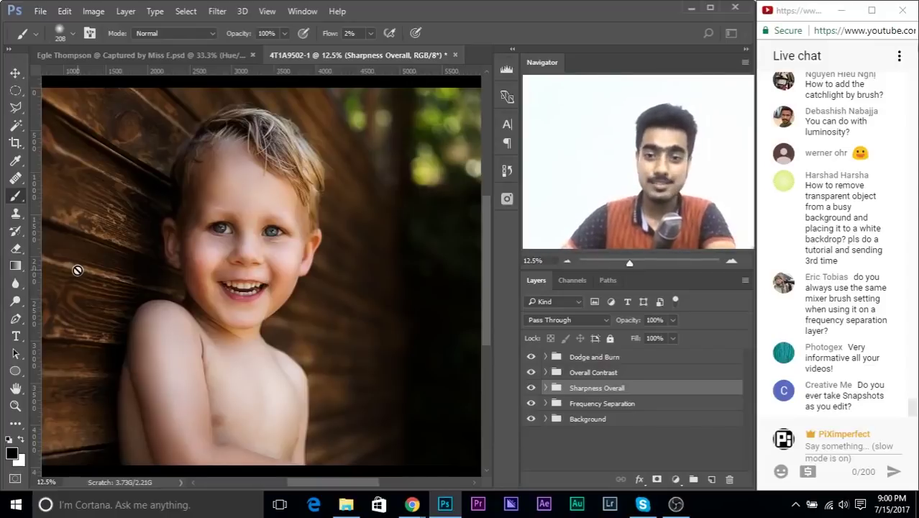
Select the Dodge and Burn group and examine the skin texture around the boy's mouth, eyes and forehead up close.
left_click(583, 358)
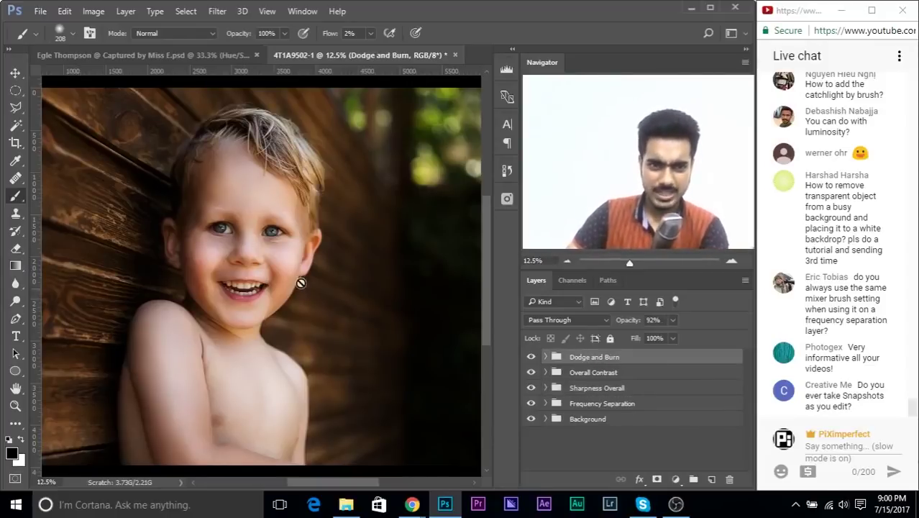
scroll(211, 264, "up", 5)
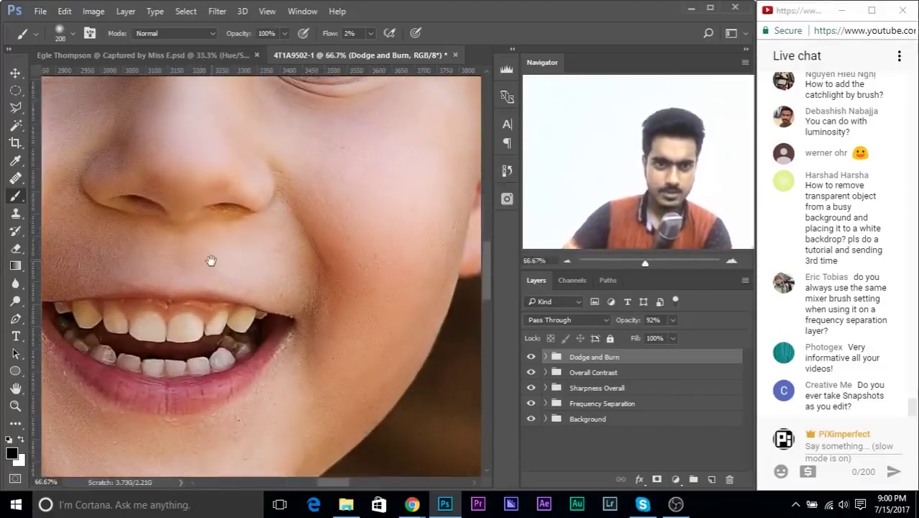
left_click_drag(210, 260, 380, 386)
left_click_drag(427, 405, 411, 411)
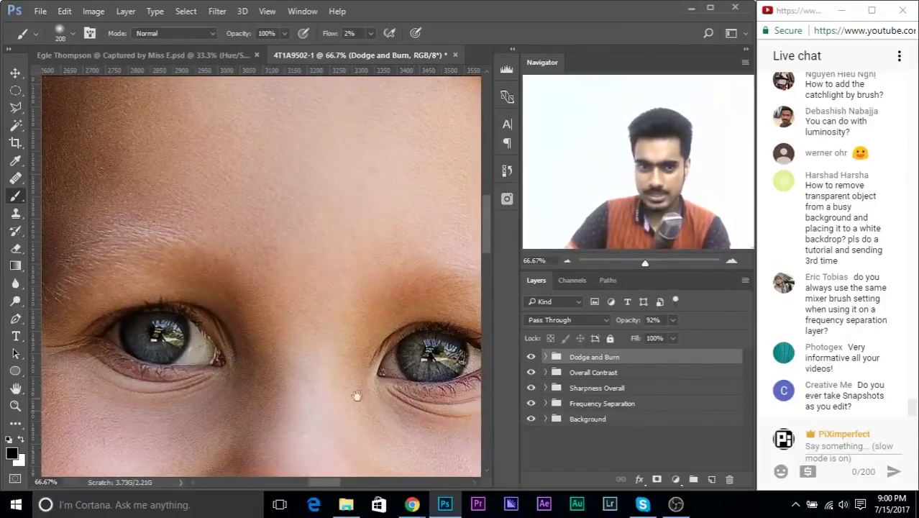
left_click_drag(355, 394, 329, 376)
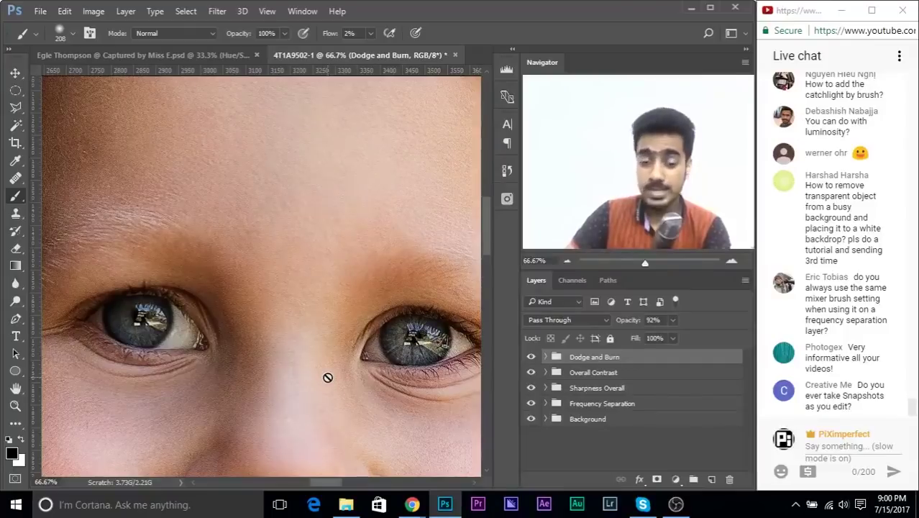
key("ctrl+plus")
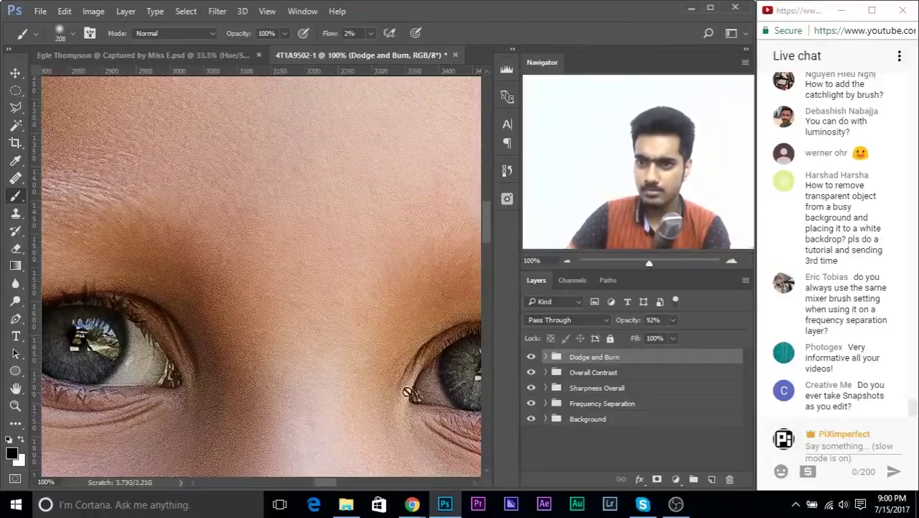
left_click_drag(393, 352, 540, 347)
left_click_drag(450, 371, 468, 345)
left_click_drag(407, 279, 434, 308)
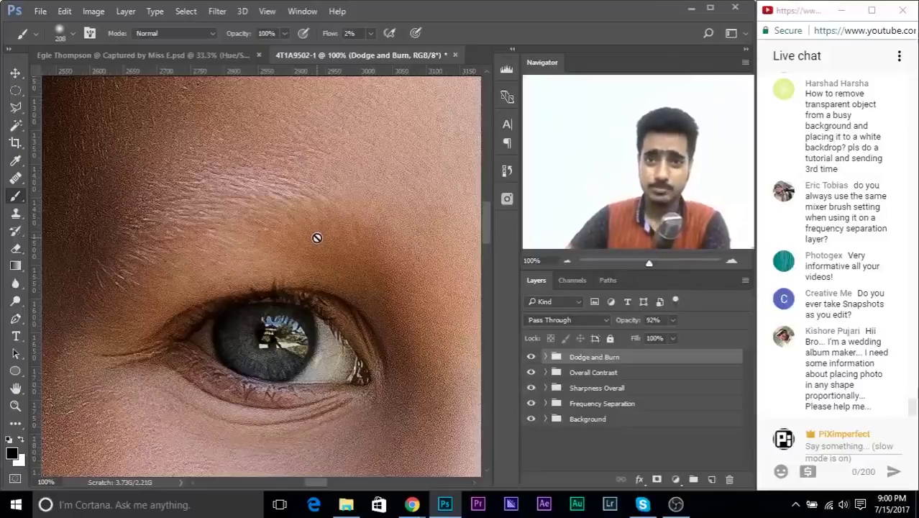
left_click_drag(162, 123, 275, 251)
left_click_drag(303, 150, 243, 368)
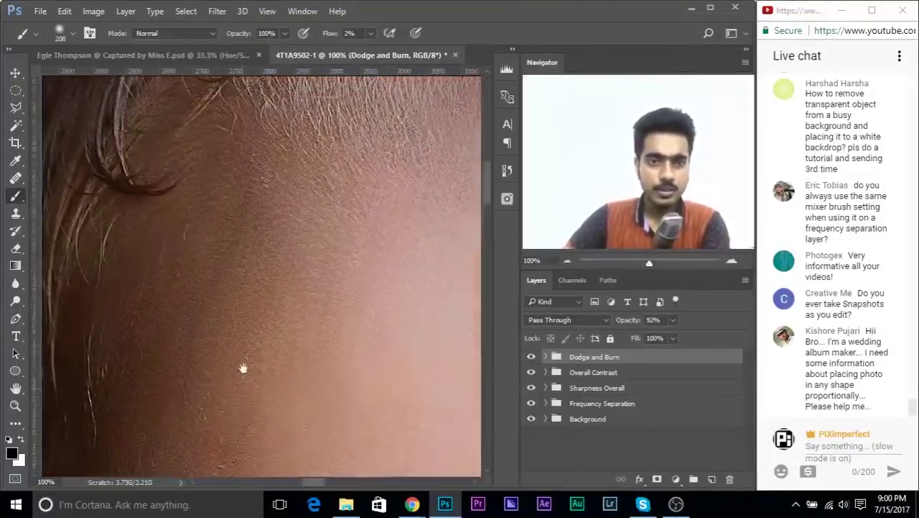
left_click_drag(294, 261, 394, 122)
left_click_drag(337, 279, 339, 144)
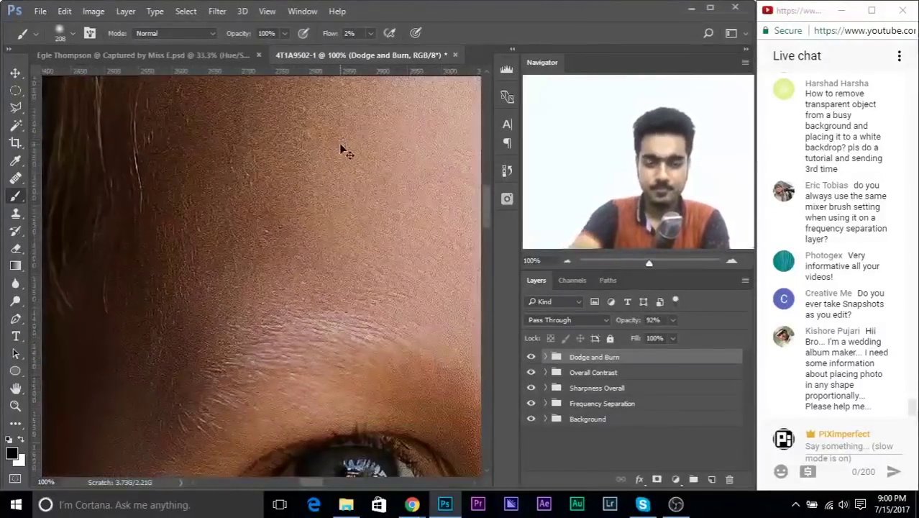
Create a new layer above the Dodge and Burn group and draw a circular selection over the iris of the boy's eye.
key("ctrl+minus")
left_click_drag(341, 309, 314, 253)
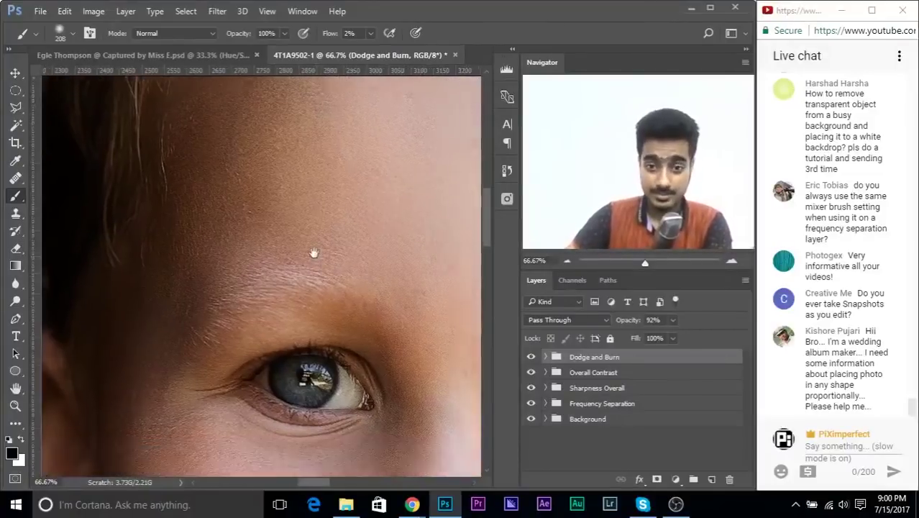
key("ctrl+plus")
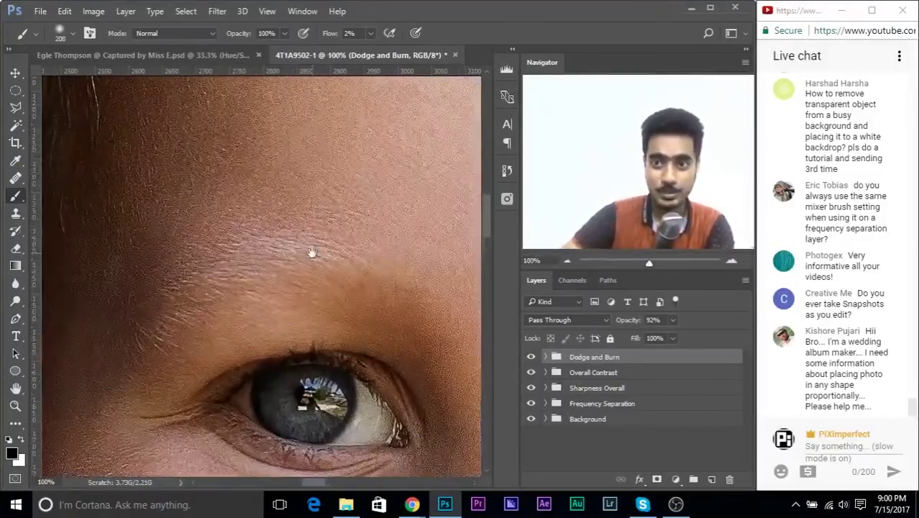
left_click_drag(256, 373, 258, 293)
key("ctrl+plus")
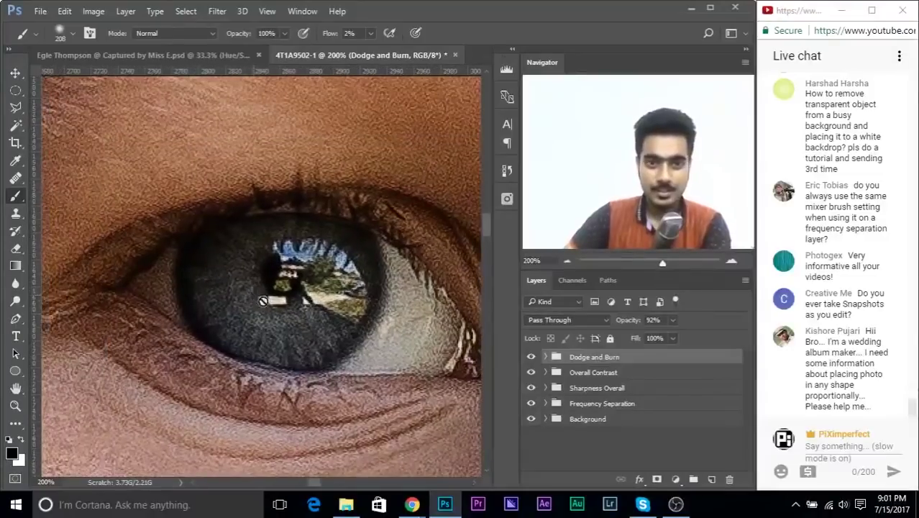
left_click(709, 479)
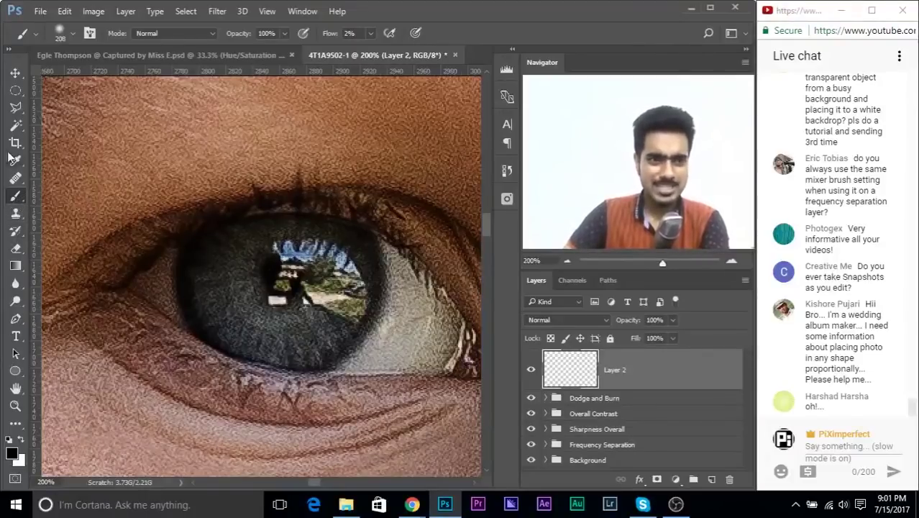
right_click(15, 90)
left_click(36, 100)
left_click_drag(208, 183, 354, 337)
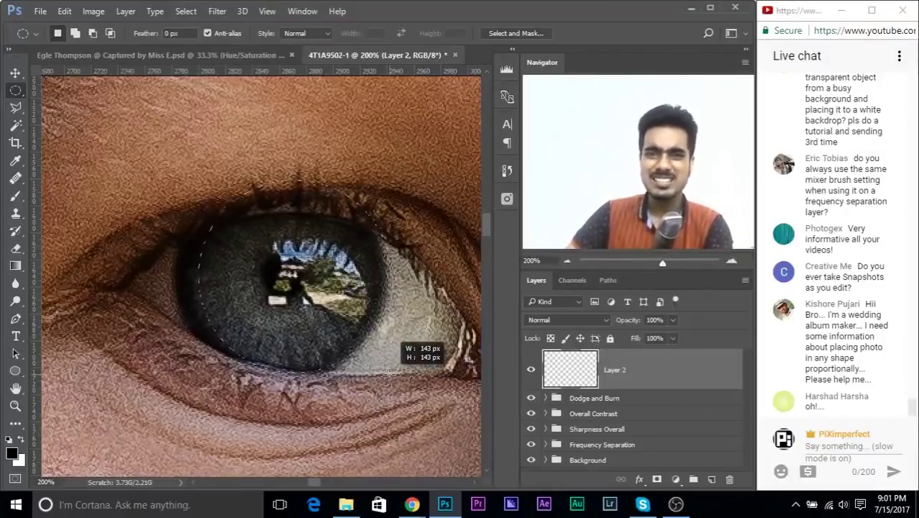
left_click_drag(389, 371, 365, 360)
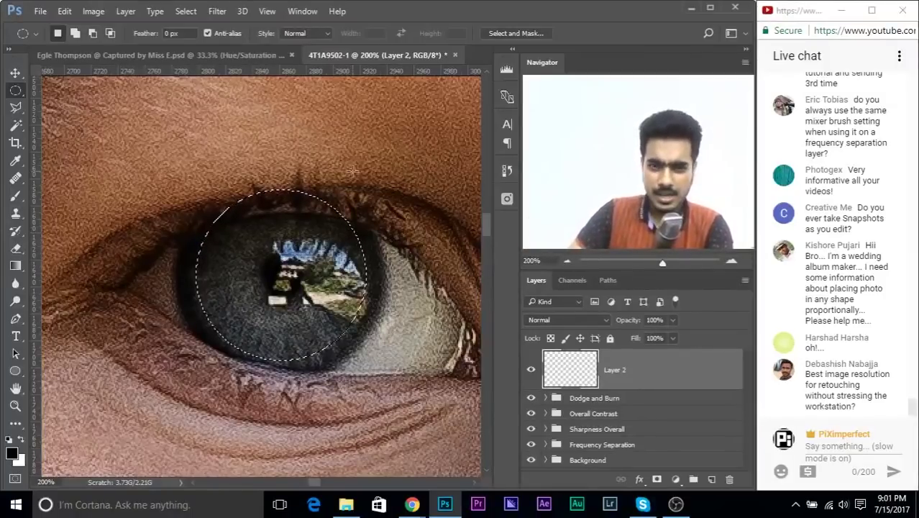
Subtract the upper-right half of the circular iris selection along a diagonal with the Polygonal Lasso Tool.
right_click(16, 107)
left_click(64, 120)
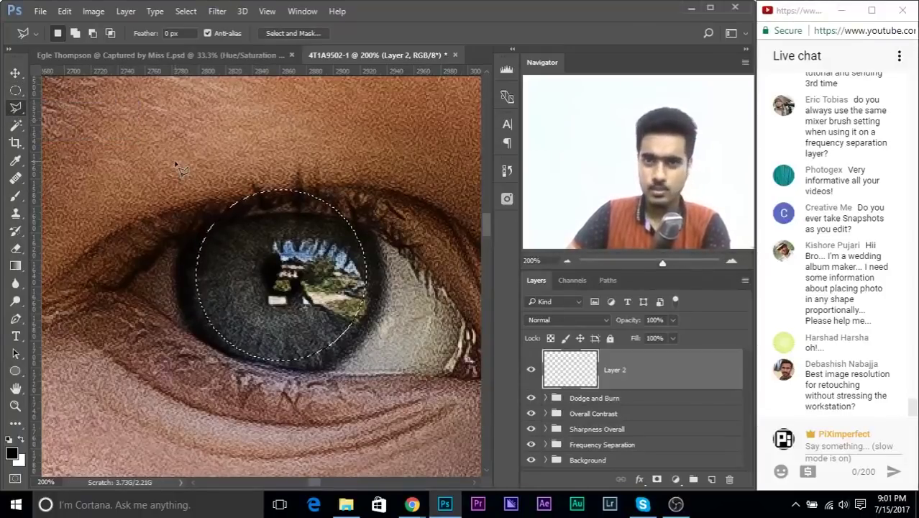
key("alt")
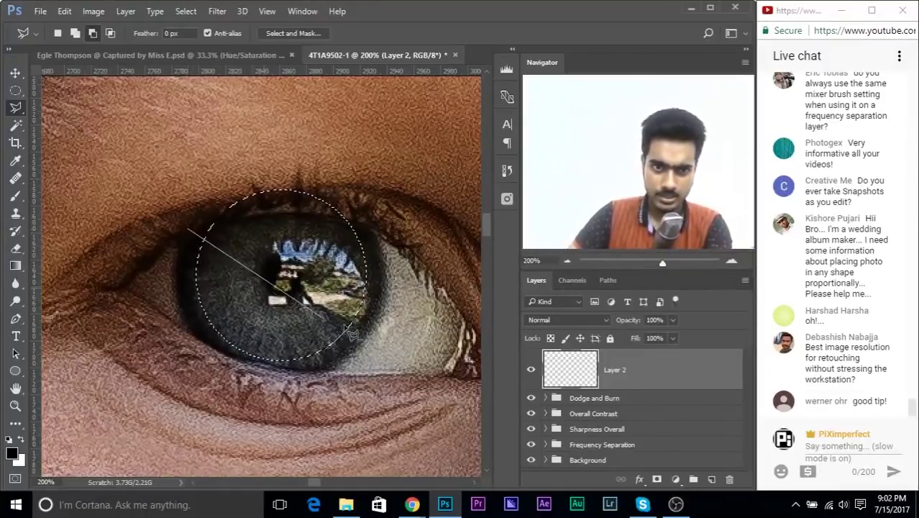
left_click(377, 346)
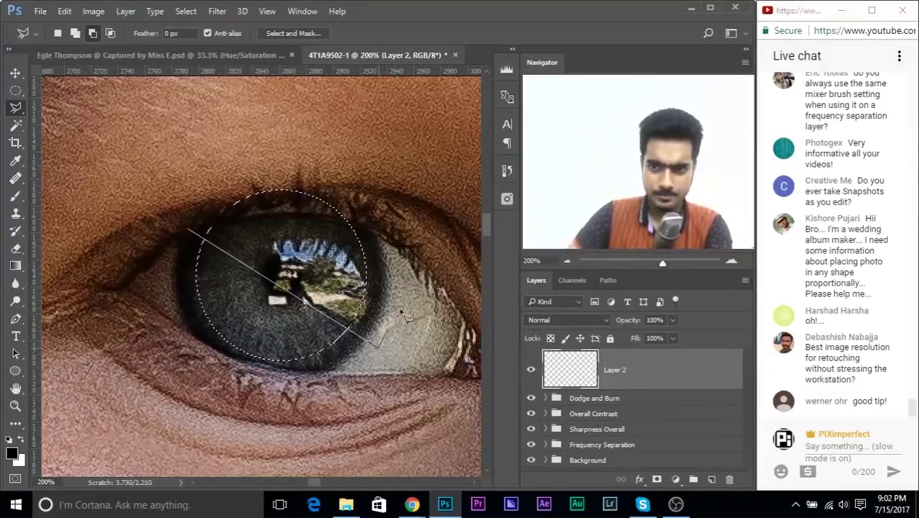
left_click(430, 169)
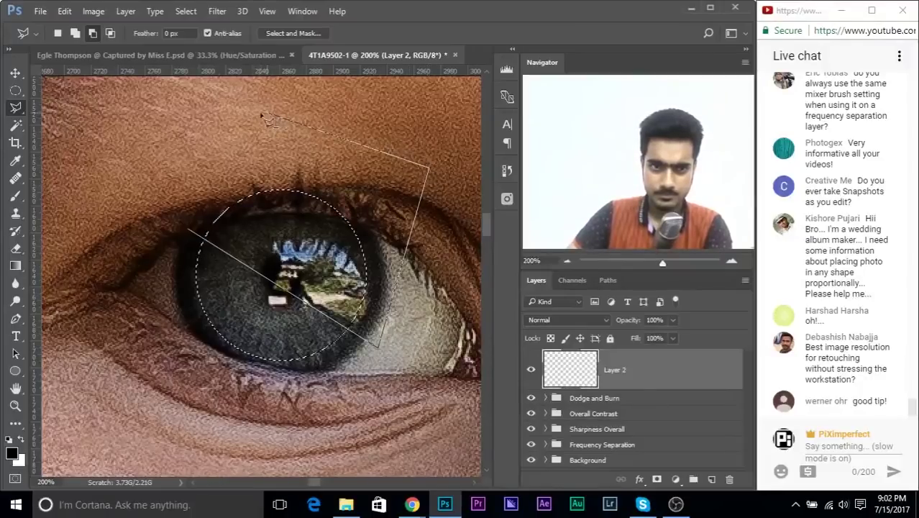
double_click(144, 164)
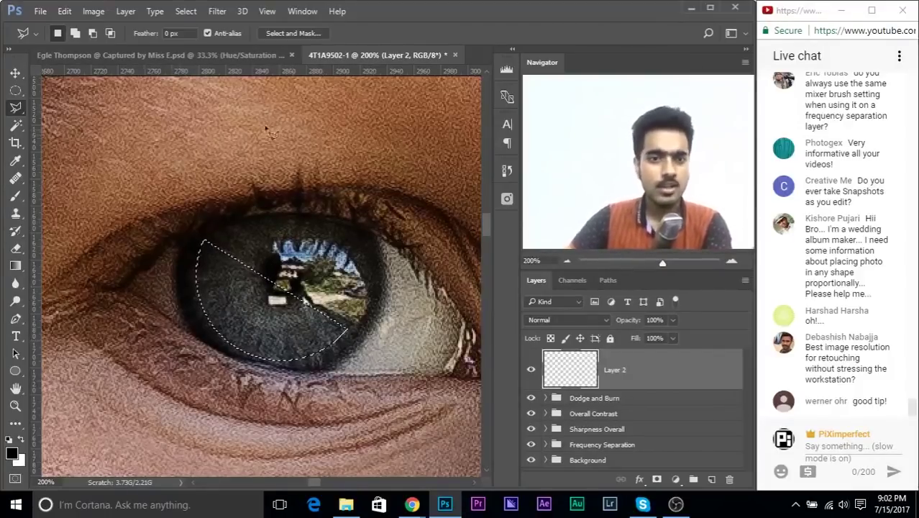
Subtract a circle around the pupil from the selection with the Elliptical Marquee Tool, leaving a crescent over the lower iris.
right_click(14, 110)
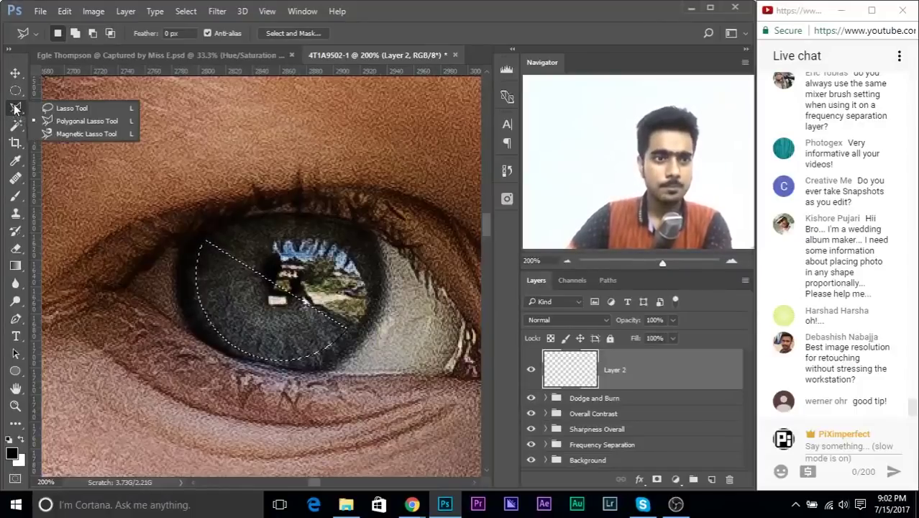
left_click(15, 90)
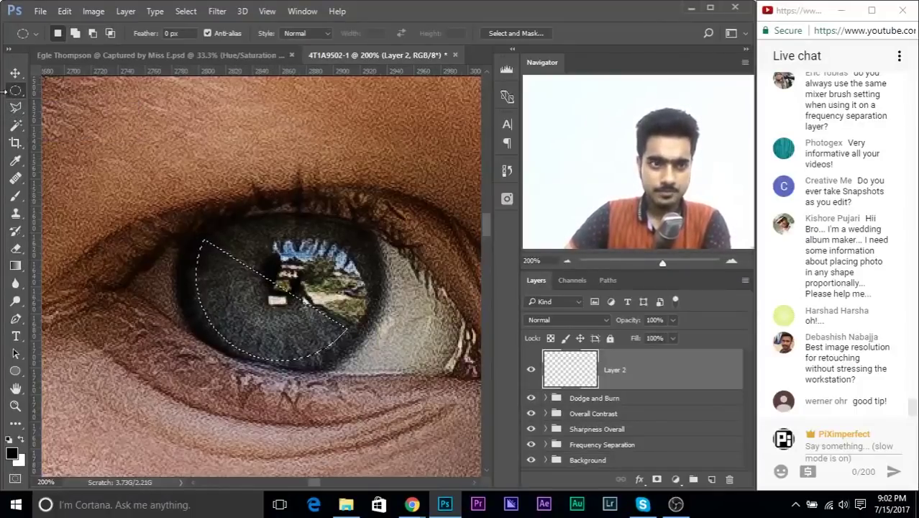
right_click(15, 90)
left_click(68, 108)
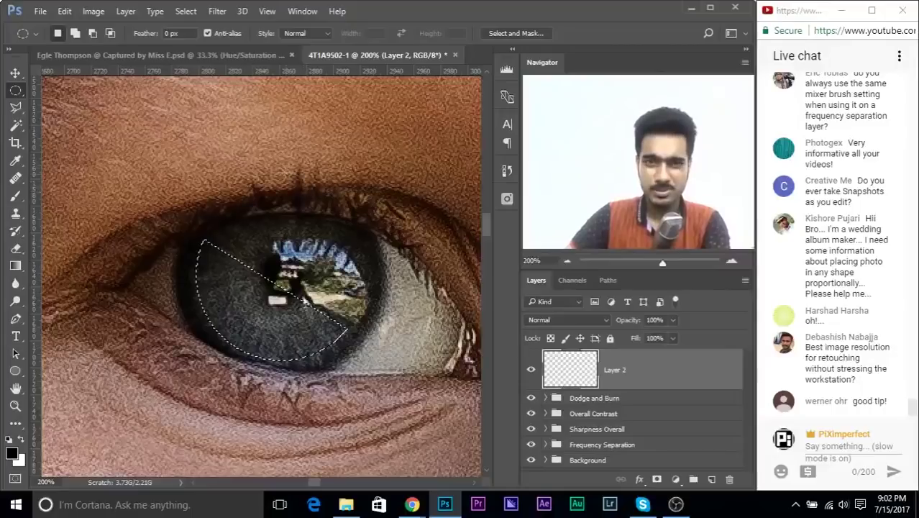
key("alt")
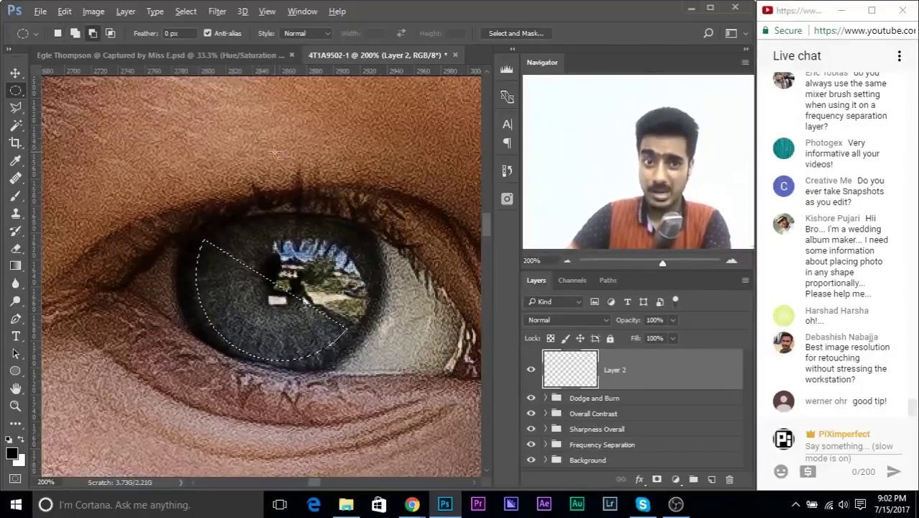
left_click_drag(253, 150, 337, 317)
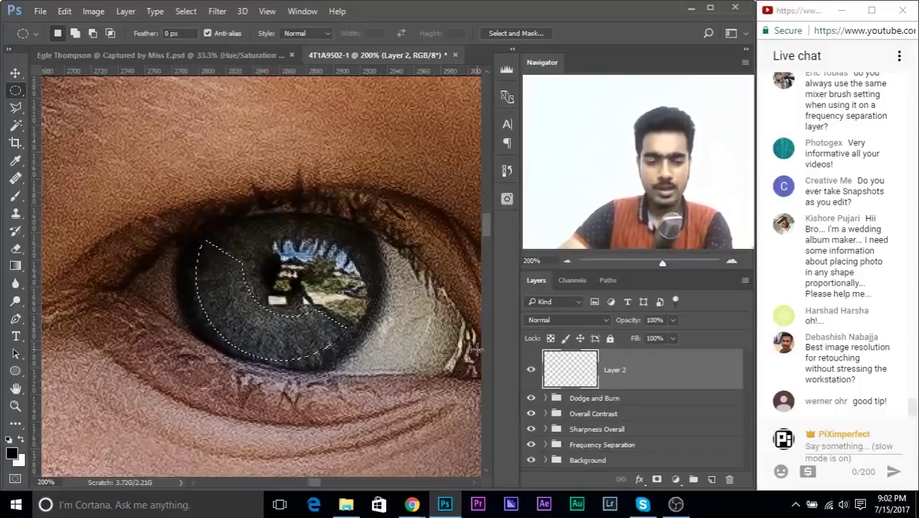
Fill the crescent selection with white on Layer 2 and deselect it.
key("x")
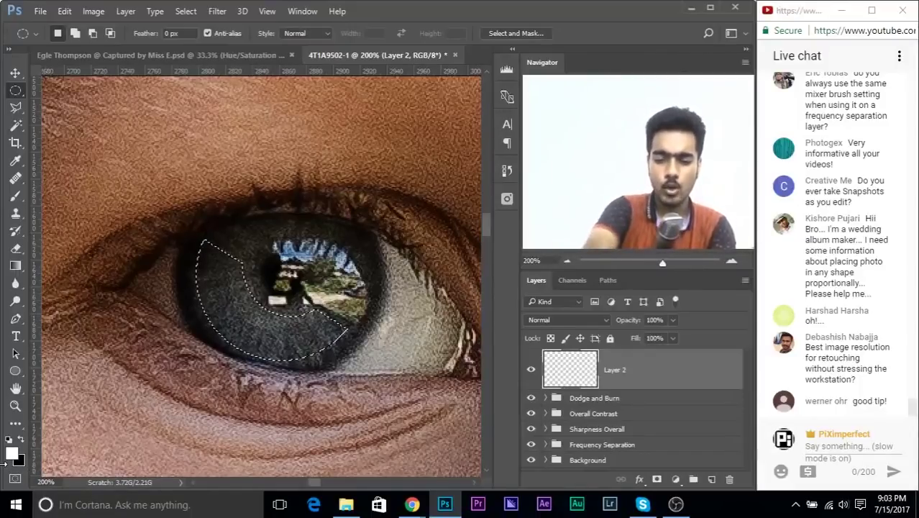
key("alt+BackSpace")
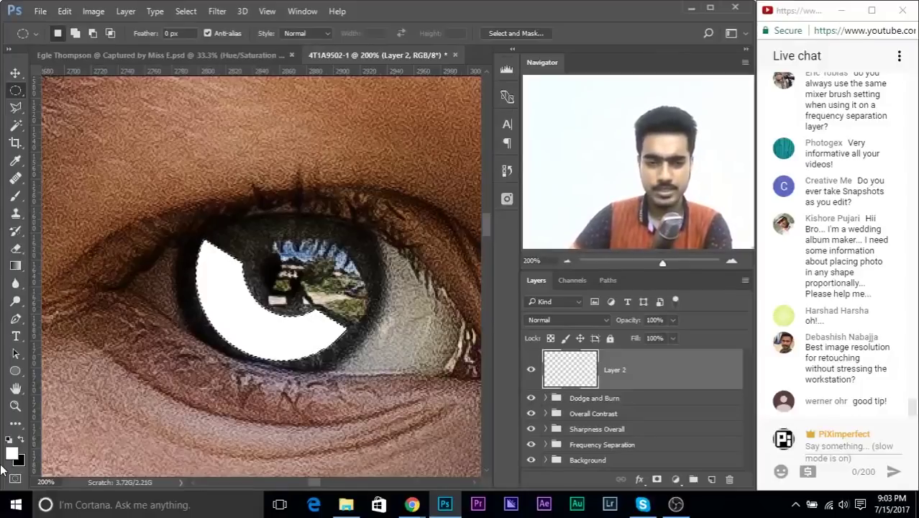
key("ctrl+d")
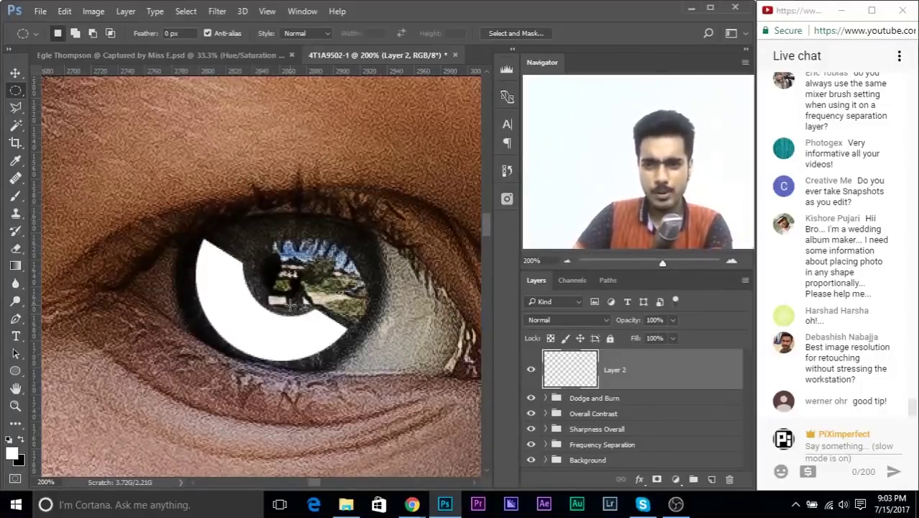
Apply a Gaussian Blur with a 9-pixel radius to the white crescent on Layer 2.
left_click(217, 11)
mouse_move(303, 162)
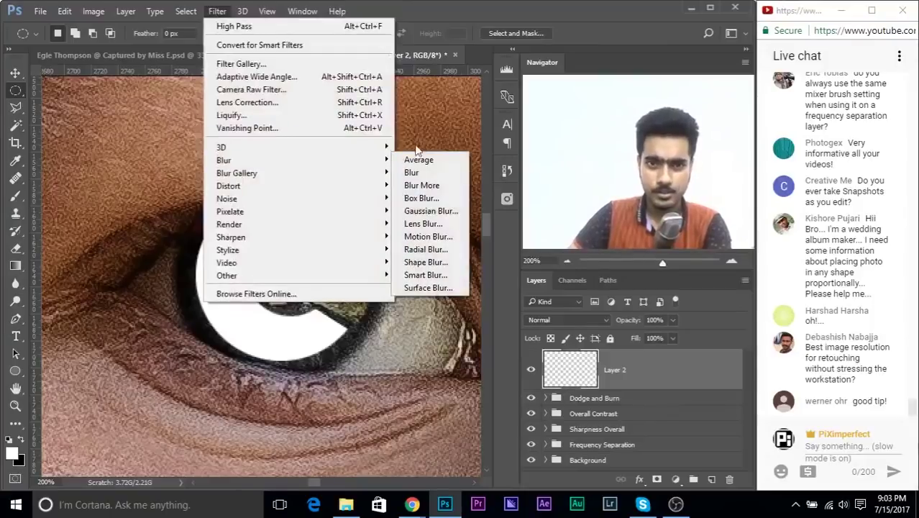
left_click(433, 210)
left_click_drag(434, 205, 442, 235)
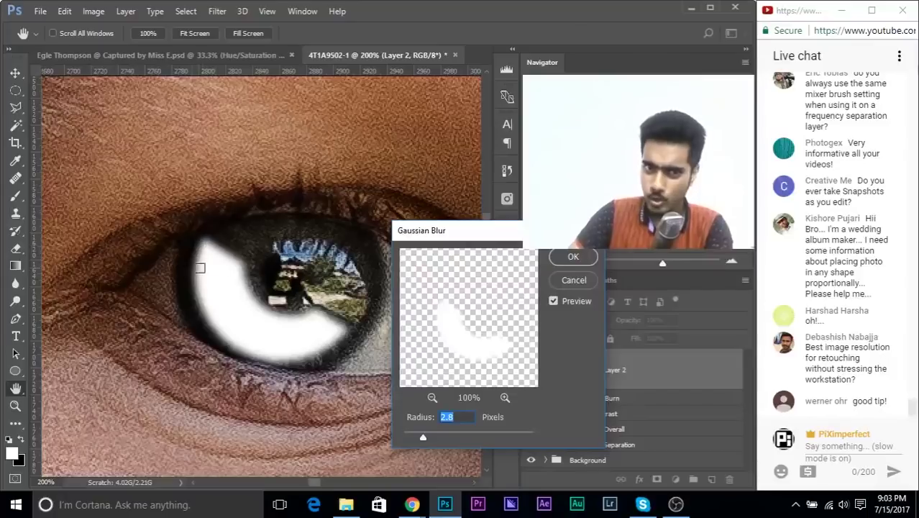
left_click_drag(422, 436, 453, 433)
type("9")
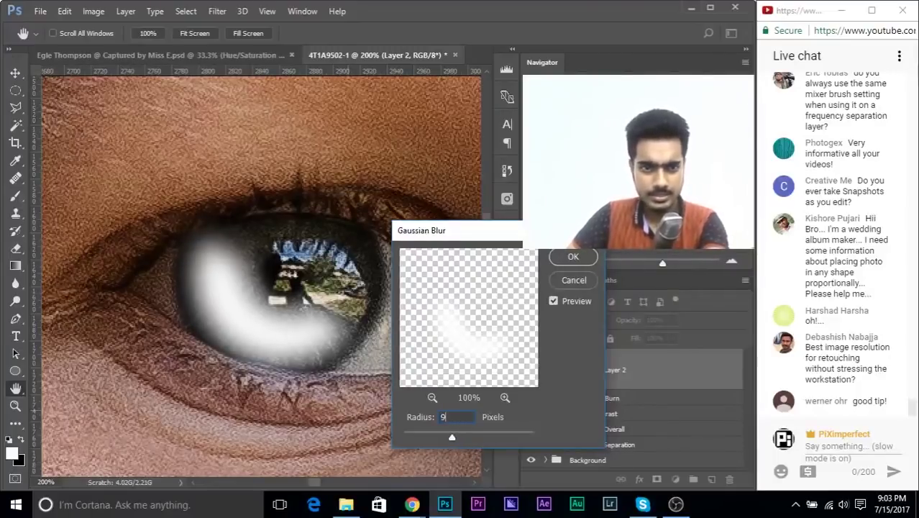
left_click(569, 257)
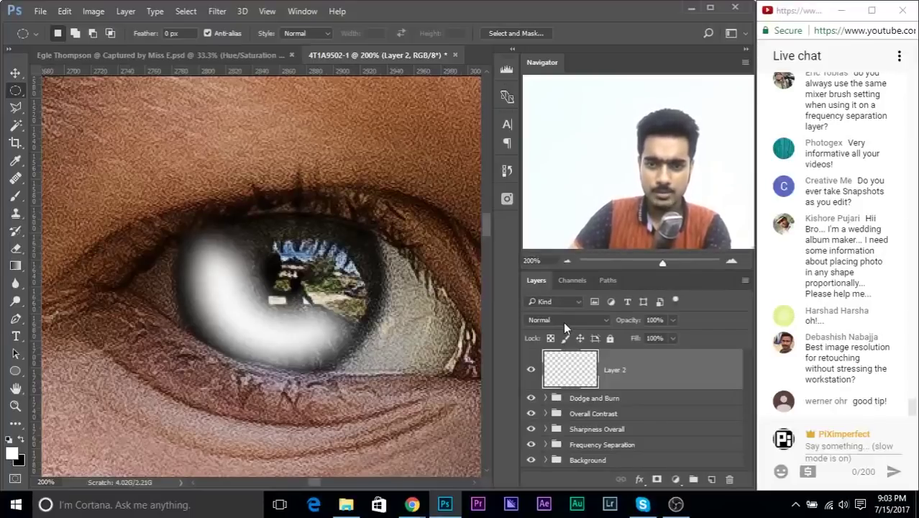
Set Layer 2's blend mode to Overlay.
left_click(563, 319)
left_click(568, 184)
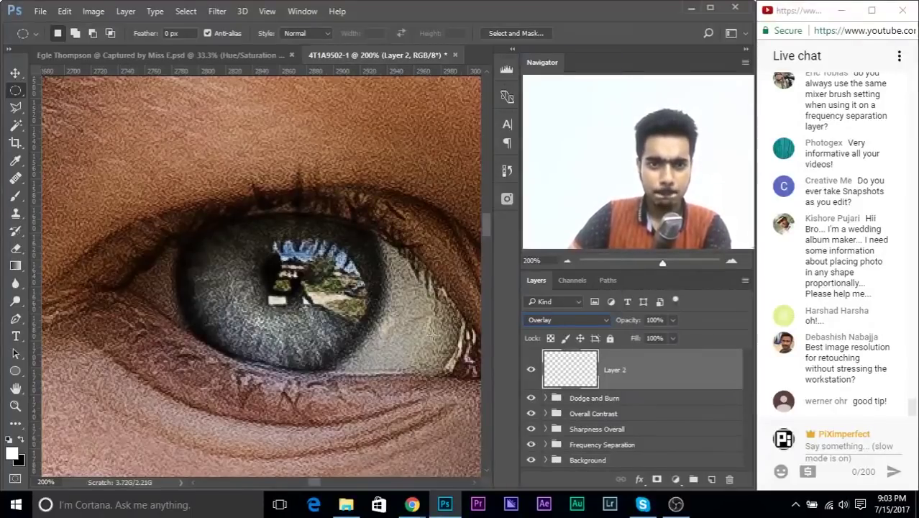
left_click_drag(397, 301, 361, 300)
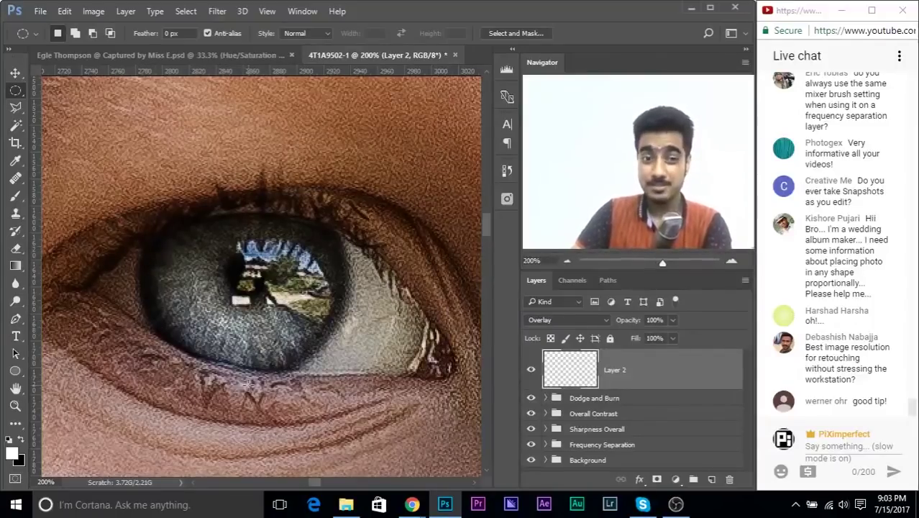
Erase the white crescent's spill around the iris edge and pupil on Layer 2 with a soft Eraser of about 50 px.
left_click(13, 197)
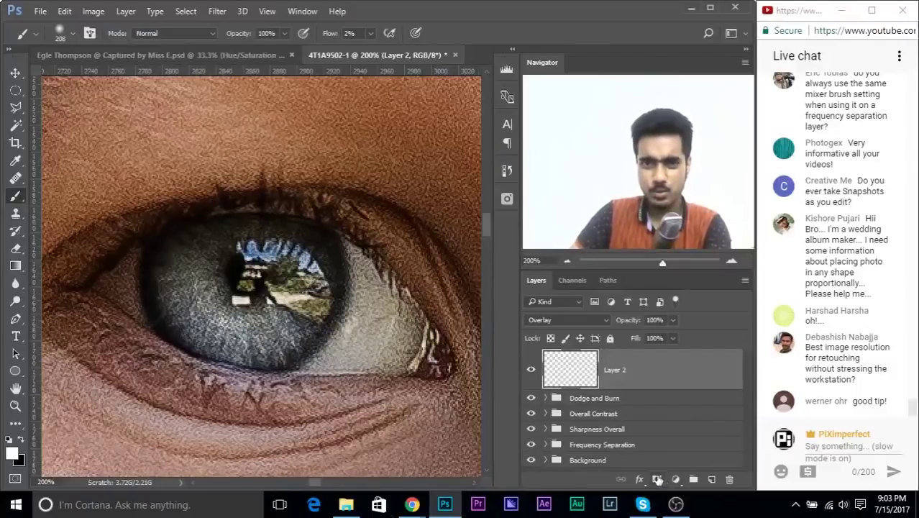
left_click(15, 248)
right_click(103, 305, "alt")
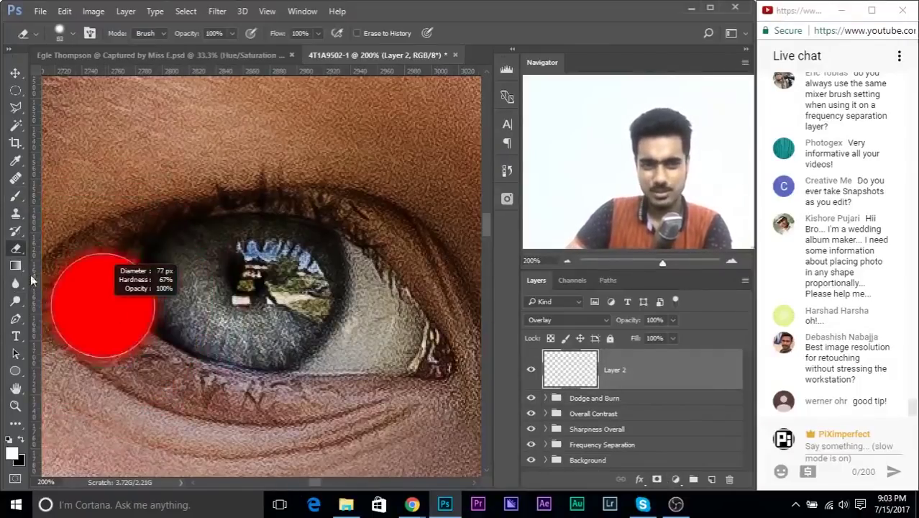
right_click(157, 343, "alt")
right_click(274, 386, "alt")
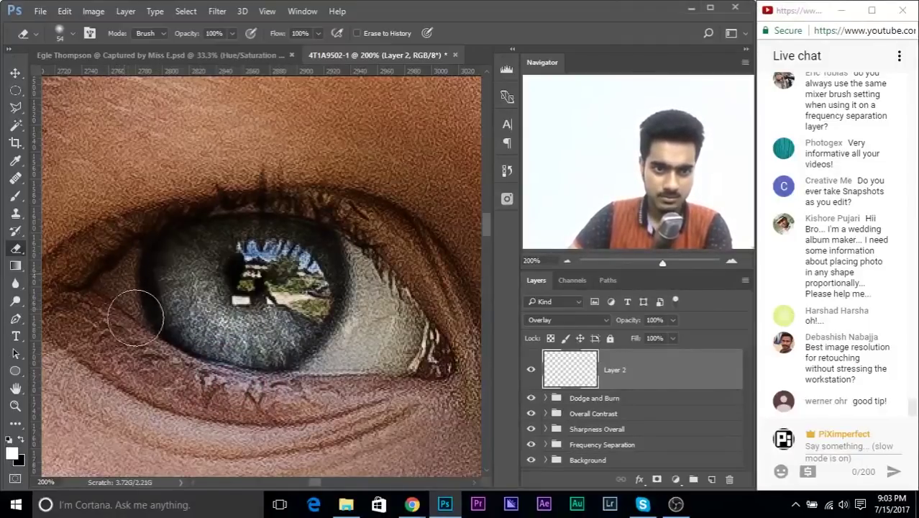
right_click(237, 265, "alt")
right_click(287, 267, "alt")
key("ctrl+minus")
key("ctrl+minus")
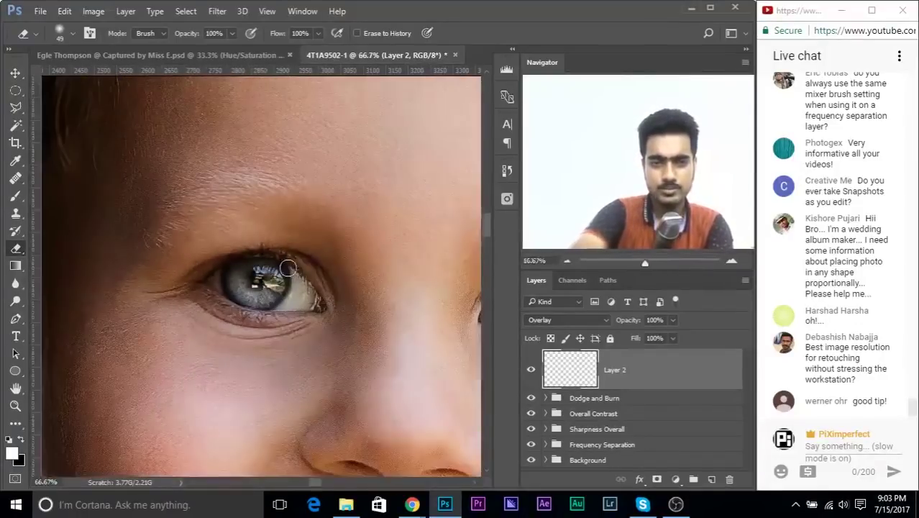
Set Layer 2's Blend If black point for the underlying layer to a 22 / 73 split, and compare the eye with the layer hidden and shown.
right_click(674, 363)
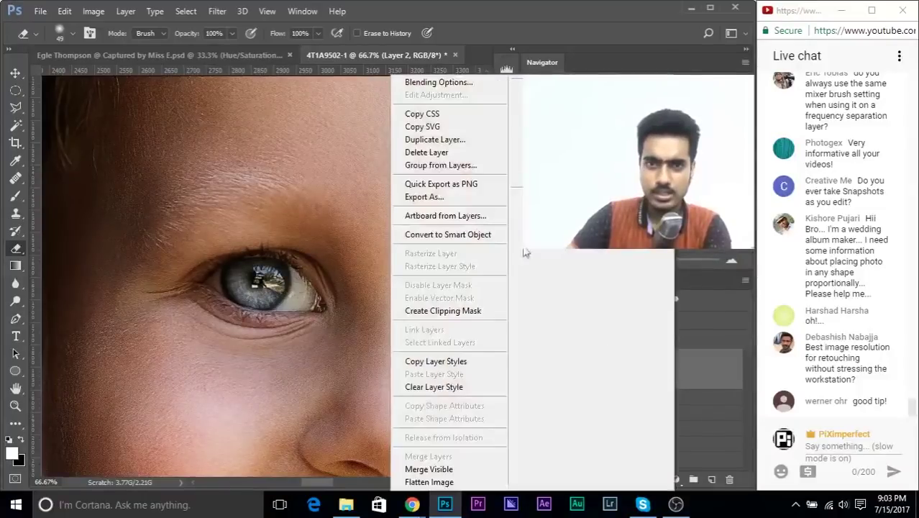
left_click(710, 372)
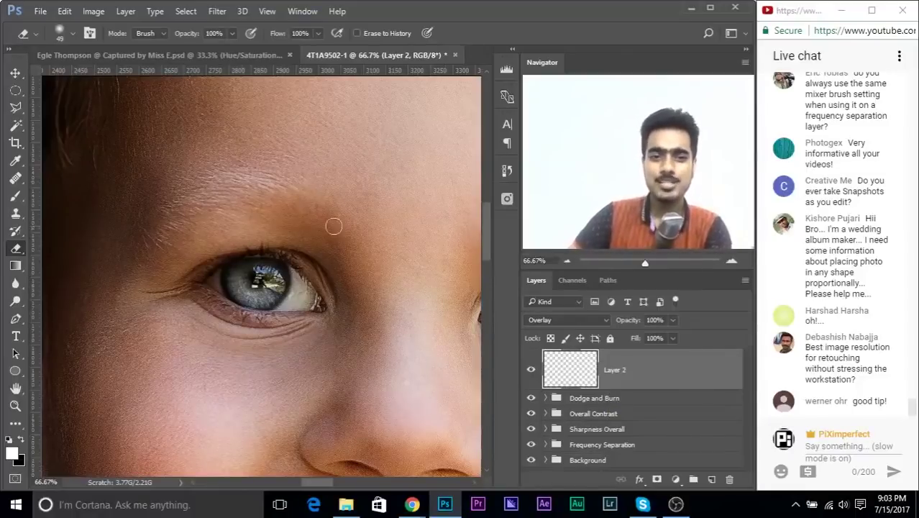
double_click(714, 370)
left_click_drag(462, 106, 489, 66)
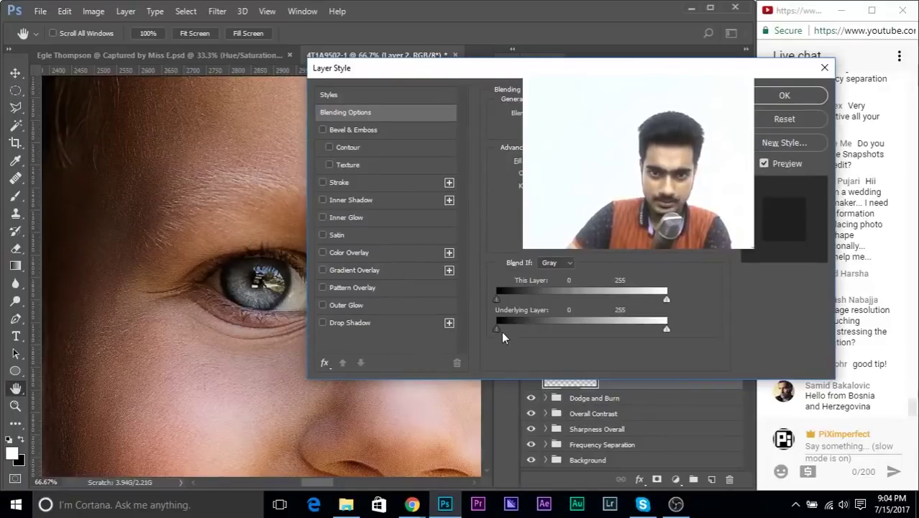
left_click_drag(496, 327, 530, 329)
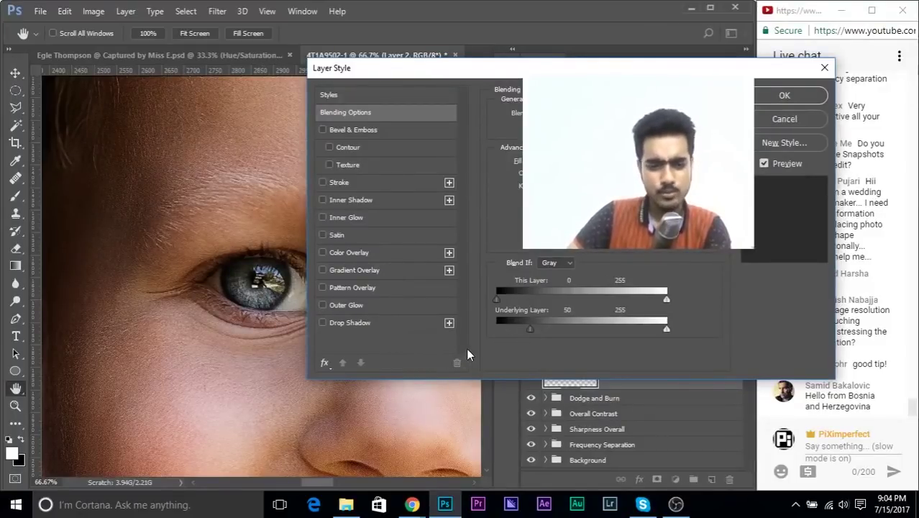
key("alt")
mouse_move(531, 329)
left_mouse_down()
mouse_move(493, 328)
mouse_move(537, 330)
left_mouse_up()
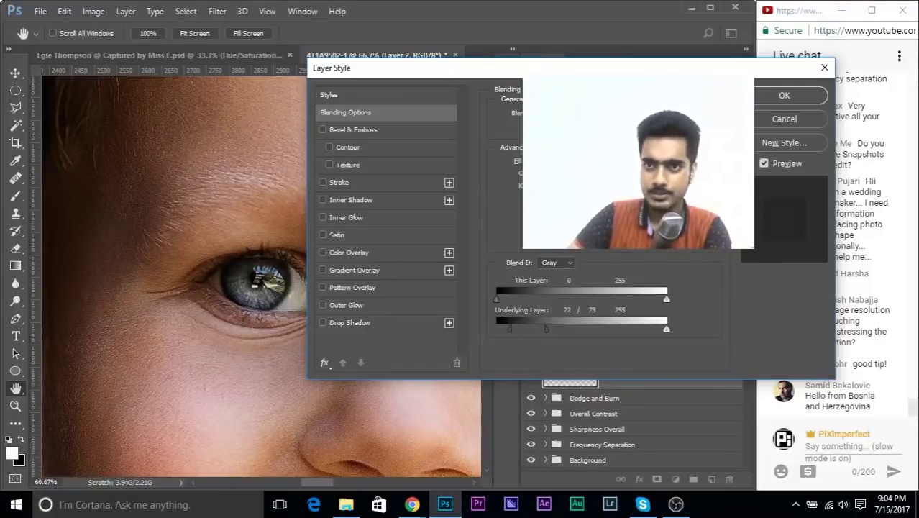
left_click(785, 98)
left_click_drag(305, 280, 257, 269)
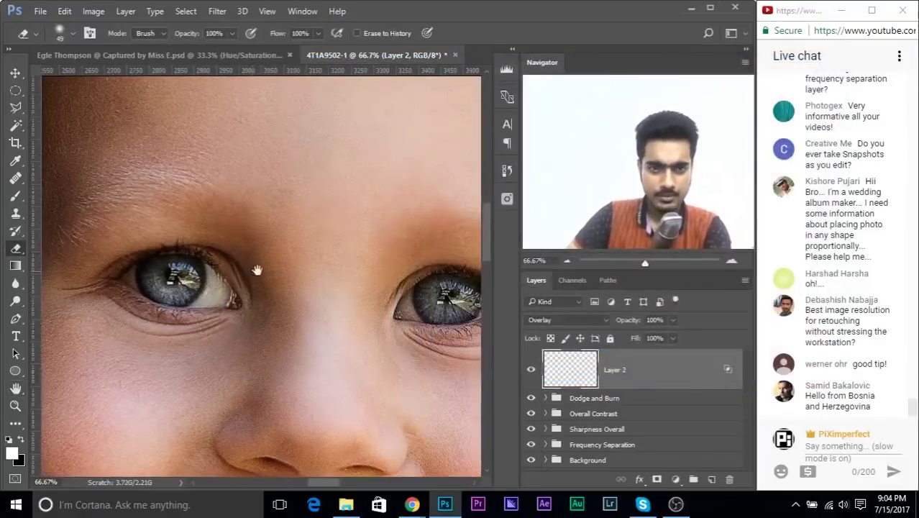
left_click(532, 371)
left_click(531, 371)
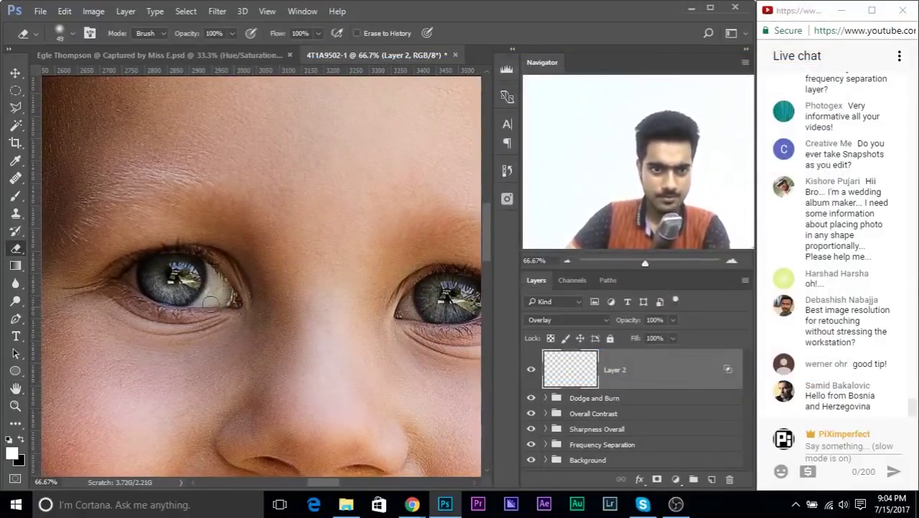
Duplicate Layer 2's catchlight and place the copy over the lower iris of the other eye.
left_click(15, 74)
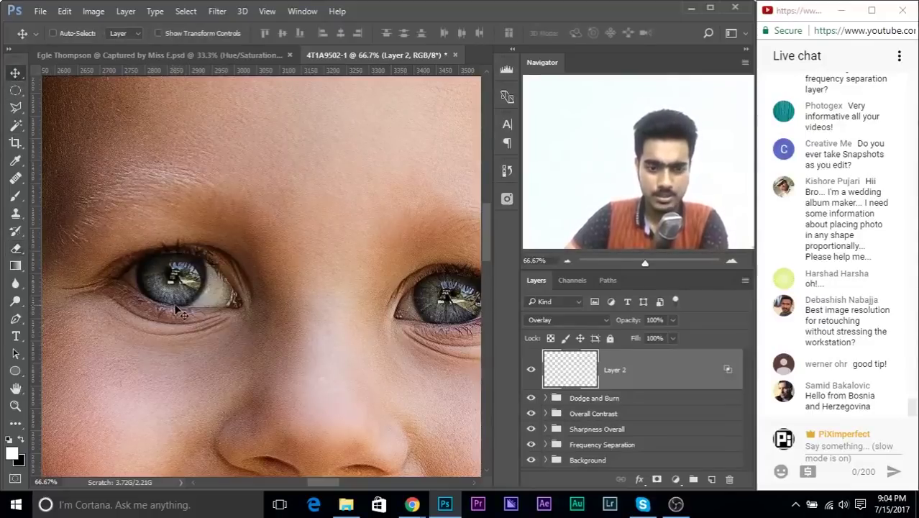
left_click_drag(167, 297, 445, 314)
key("ctrl+minus")
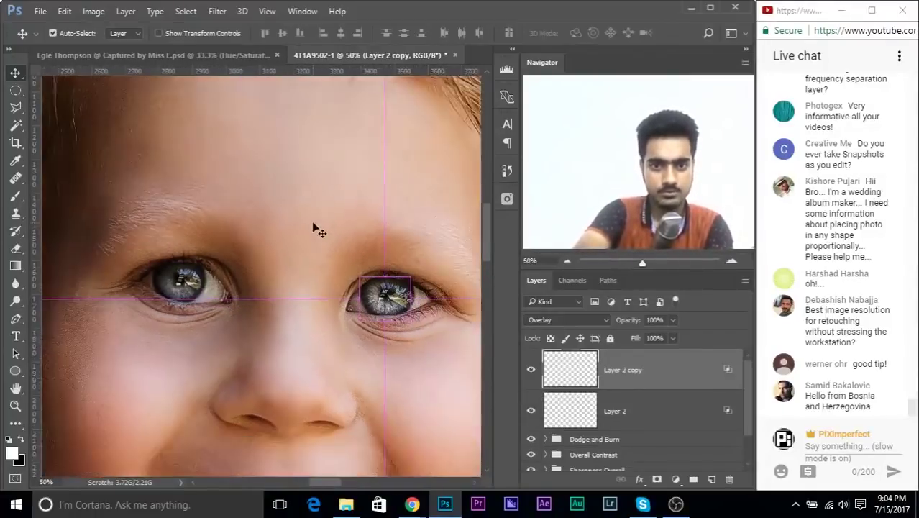
key("ctrl+minus")
left_click_drag(389, 343, 386, 334)
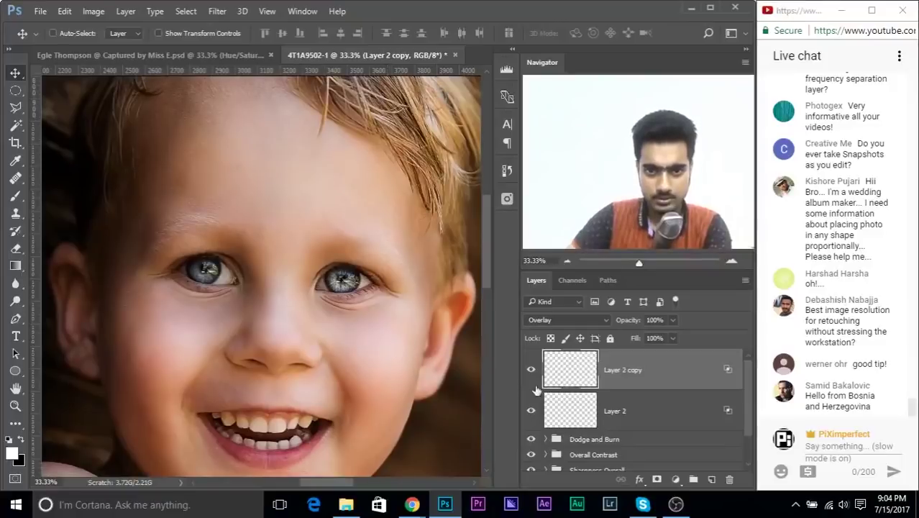
left_click(531, 410)
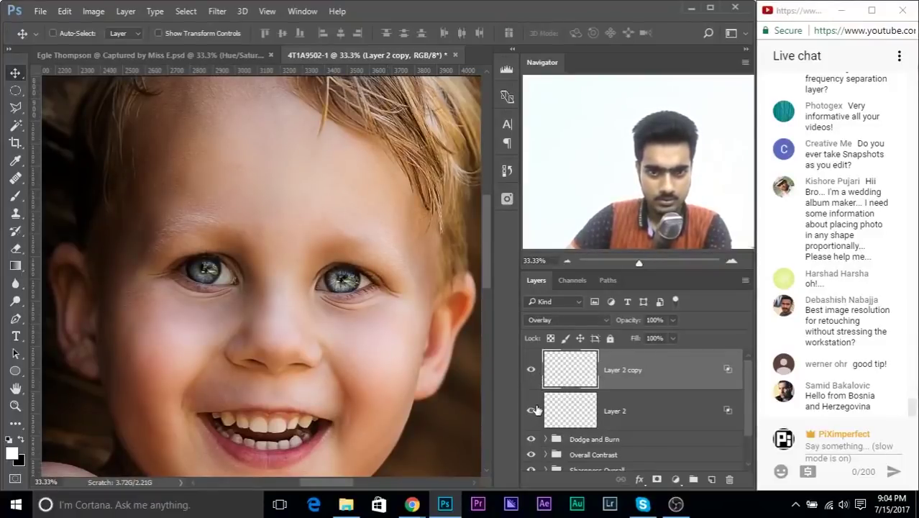
left_click(531, 410)
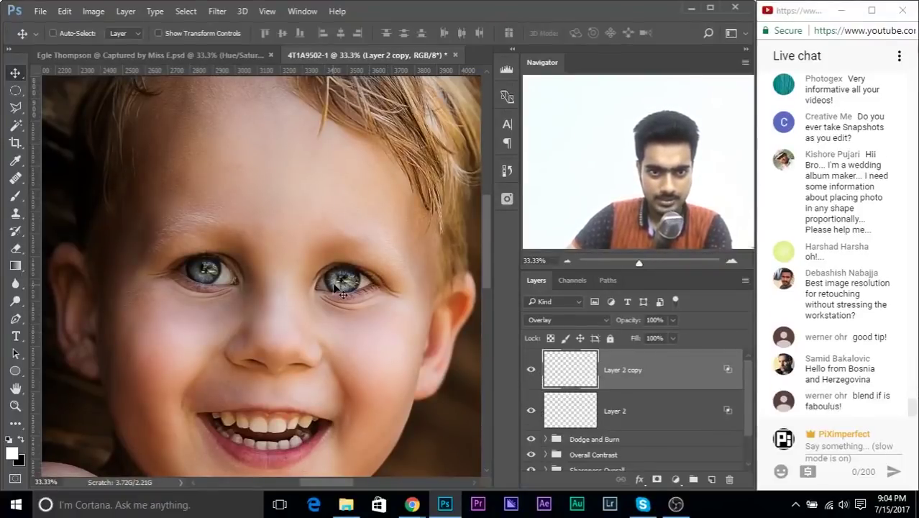
Set the opacity of Layer 2 copy to 60%.
left_click(674, 321)
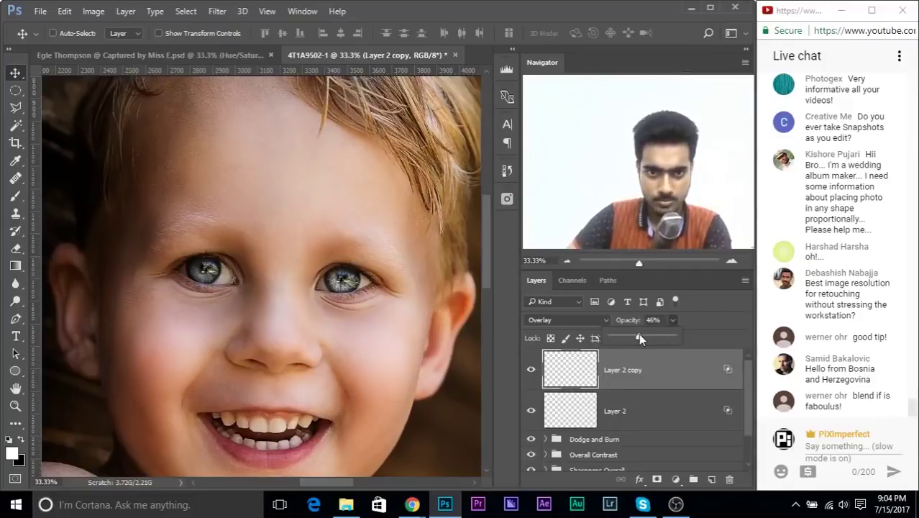
left_click(654, 319)
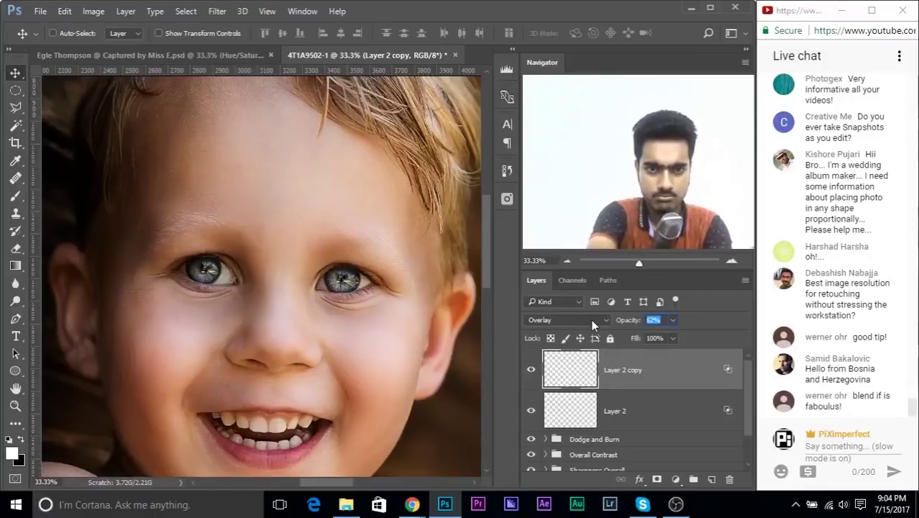
key("BackSpace")
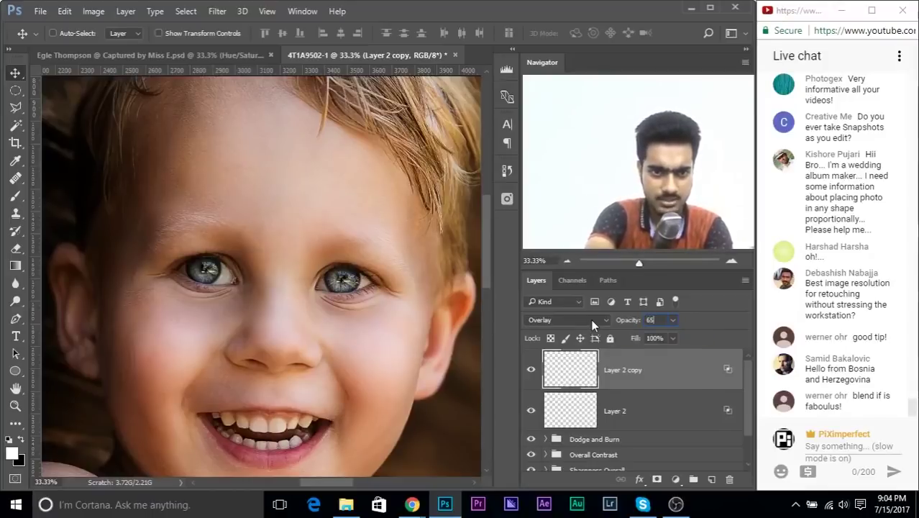
type("60")
key("Return")
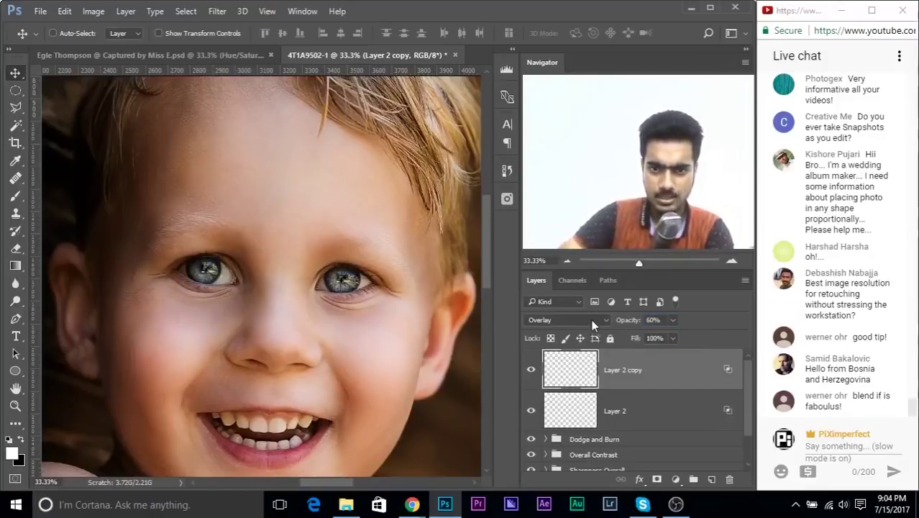
Group Layer 2 and Layer 2 copy together.
key("ctrl")
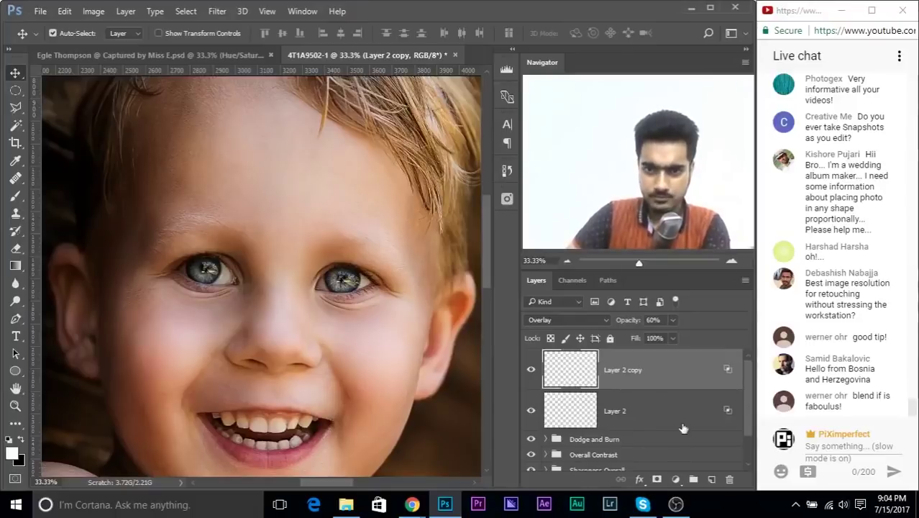
left_click(623, 412, "ctrl")
left_click(621, 384)
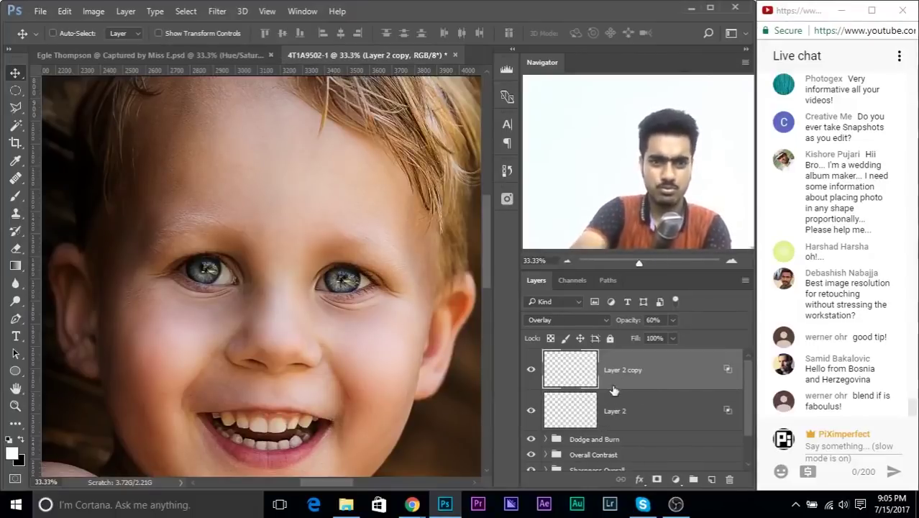
key("ctrl+plus")
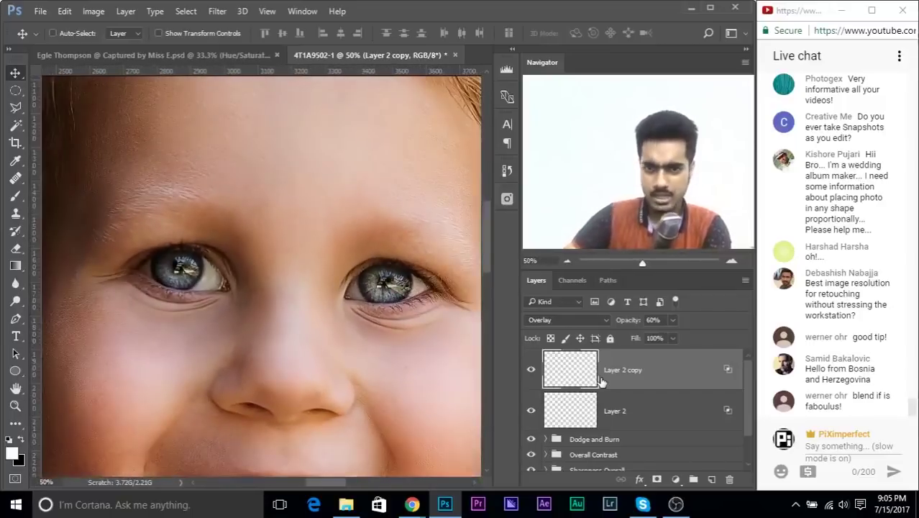
left_click(612, 417, "ctrl")
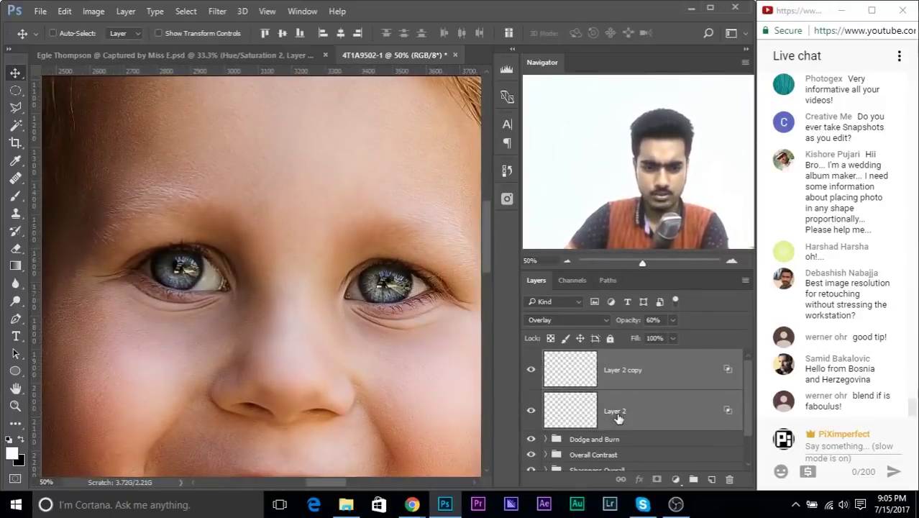
key("ctrl+g")
Rename the catchlight layers' group as Kicker Light.
double_click(578, 358)
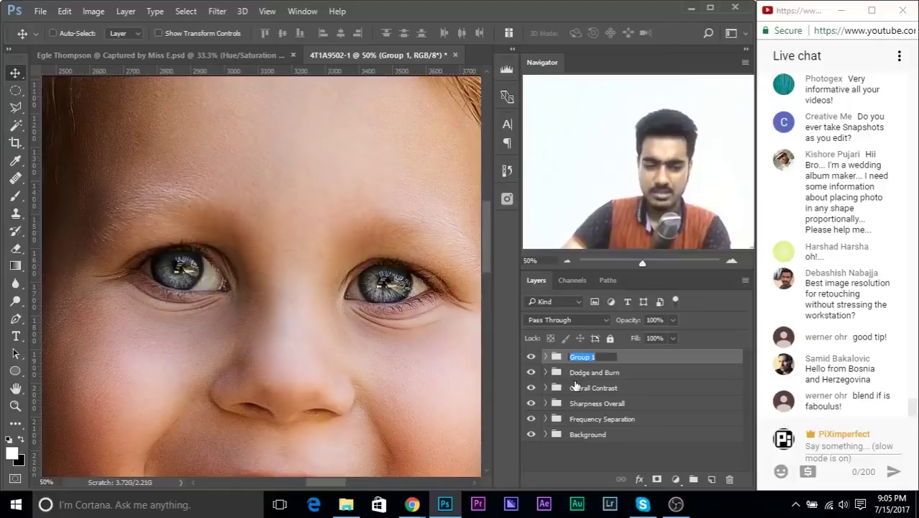
type("E")
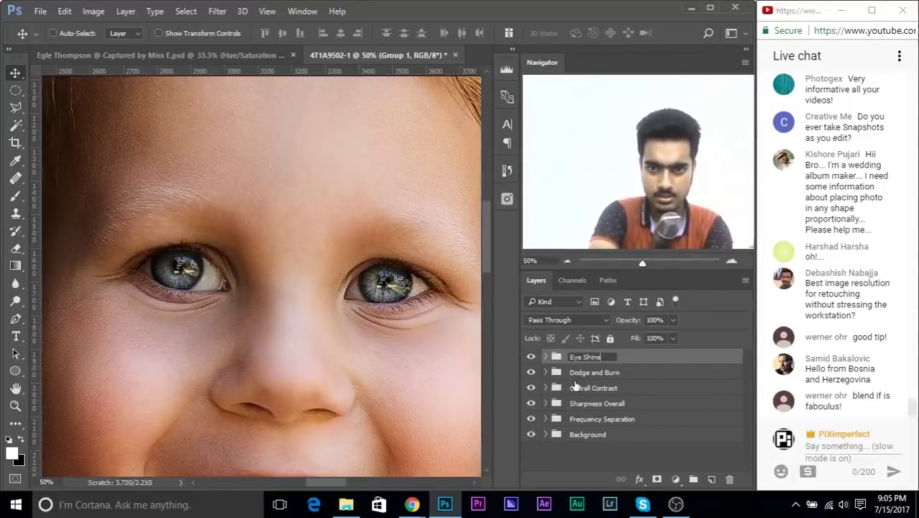
type("ye Shi")
key("BackSpace")
key("BackSpace")
key("BackSpace")
key("BackSpace")
key("BackSpace")
key("BackSpace")
key("BackSpace")
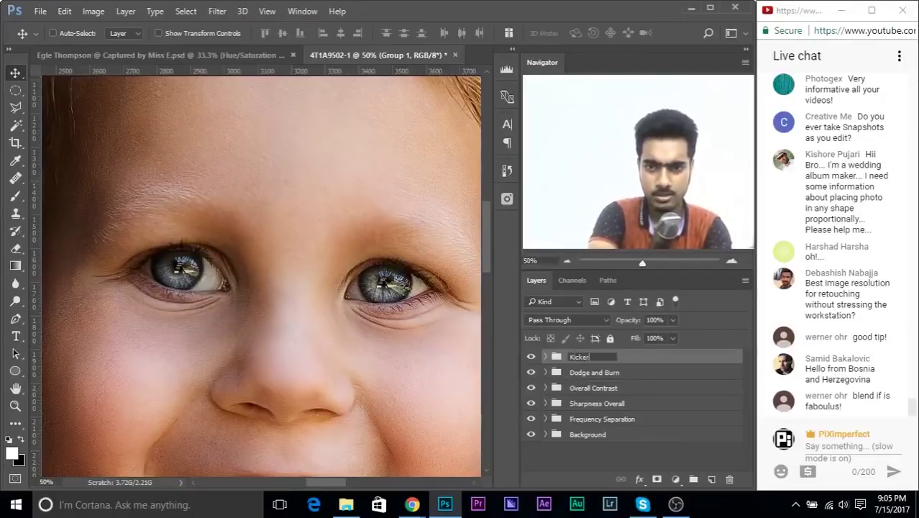
type("Kicker Light")
key("Return")
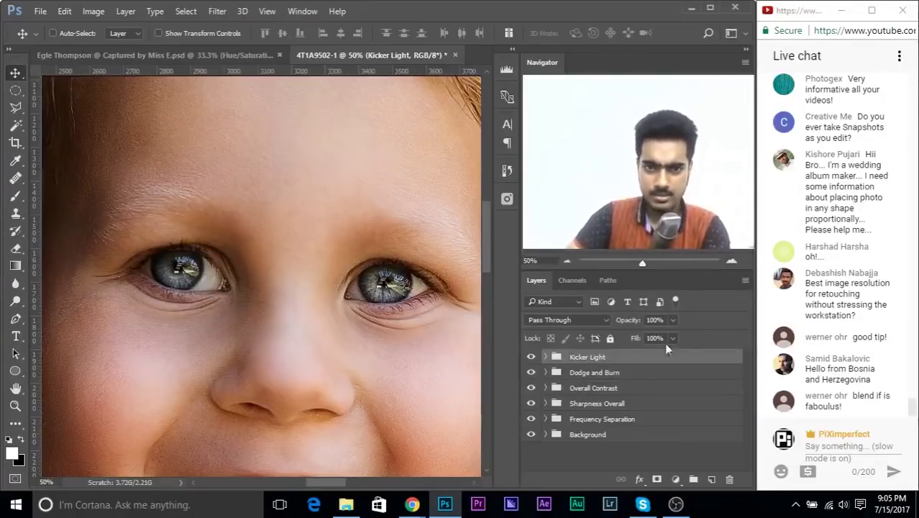
Set the Kicker Light group's opacity to 90%.
left_click(672, 320)
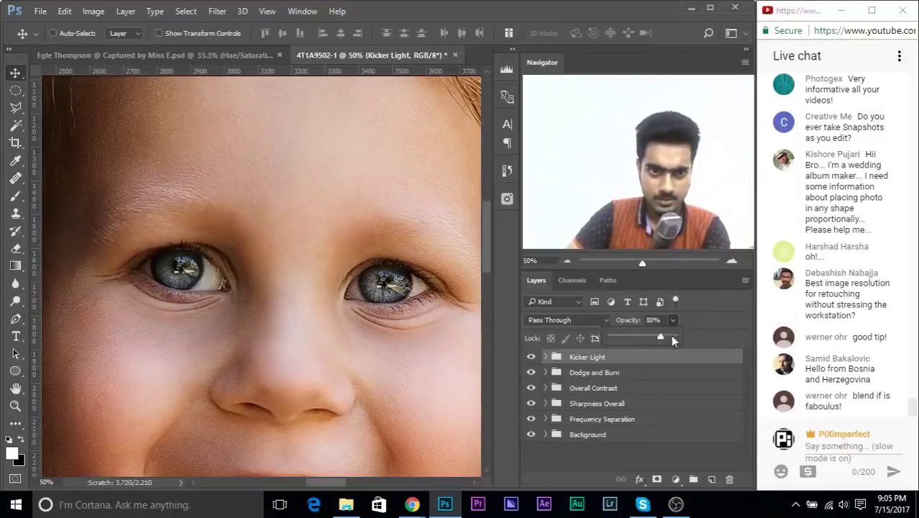
left_click(654, 320)
type("89")
key("BackSpace")
key("BackSpace")
type("90")
key("Return")
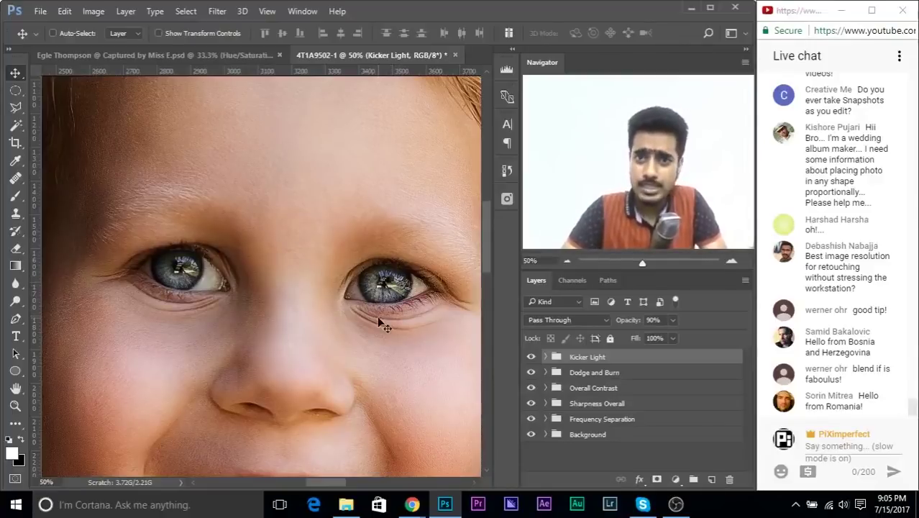
Create a new empty layer above the Kicker Light group for another catchlight.
key("ctrl+plus")
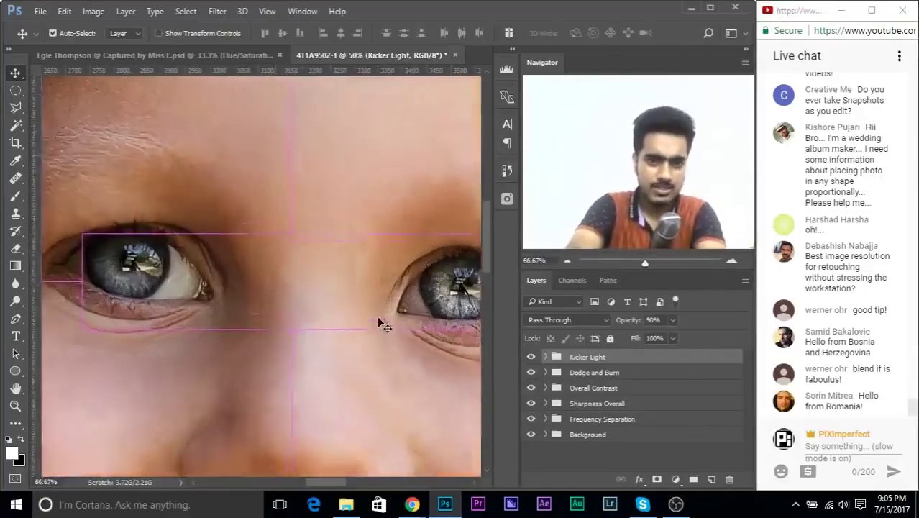
left_click_drag(259, 290, 310, 318)
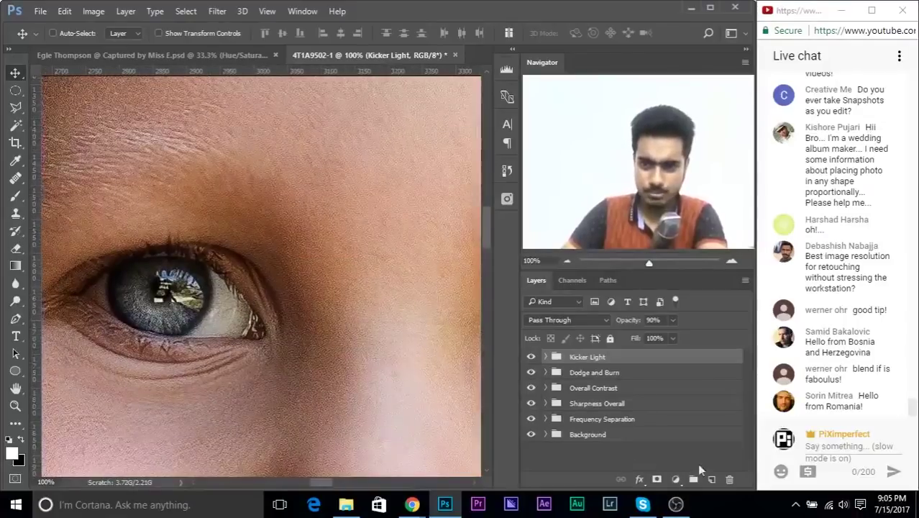
left_click(709, 478)
Set up a soft white brush of size 54 with the flow at 100%.
left_click(14, 200)
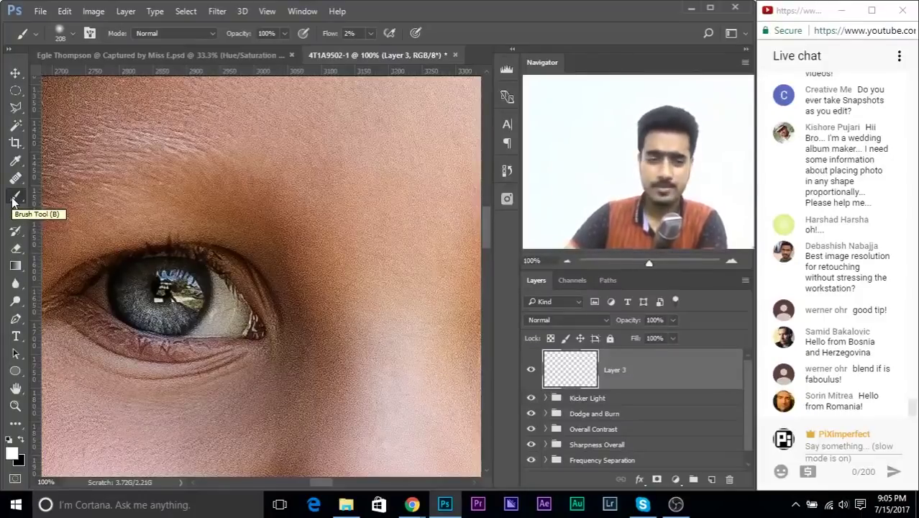
mouse_move(171, 255)
left_mouse_down()
mouse_move(109, 242)
mouse_move(177, 268)
left_mouse_up()
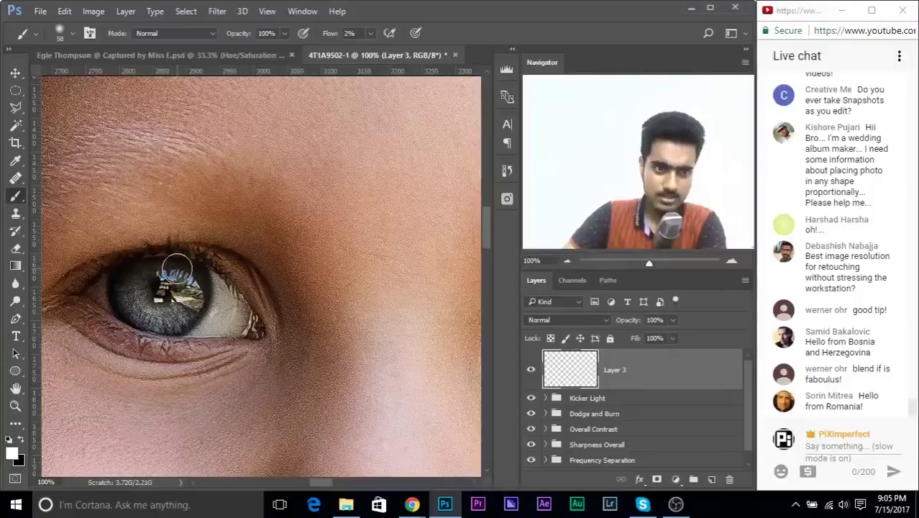
left_click(369, 35)
left_click_drag(366, 43, 434, 49)
left_click_drag(256, 230, 253, 234)
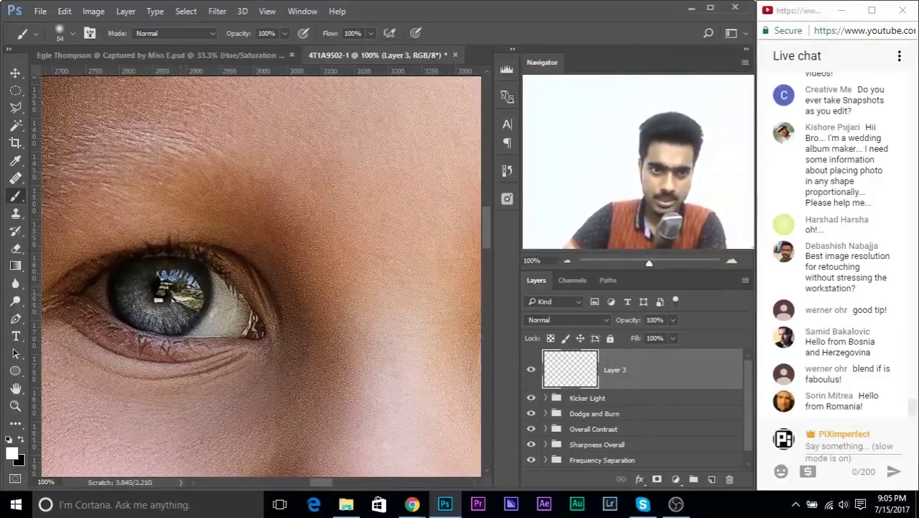
Paint a single white catchlight dab on the upper part of the iris in each eye on Layer 3.
left_click(179, 276)
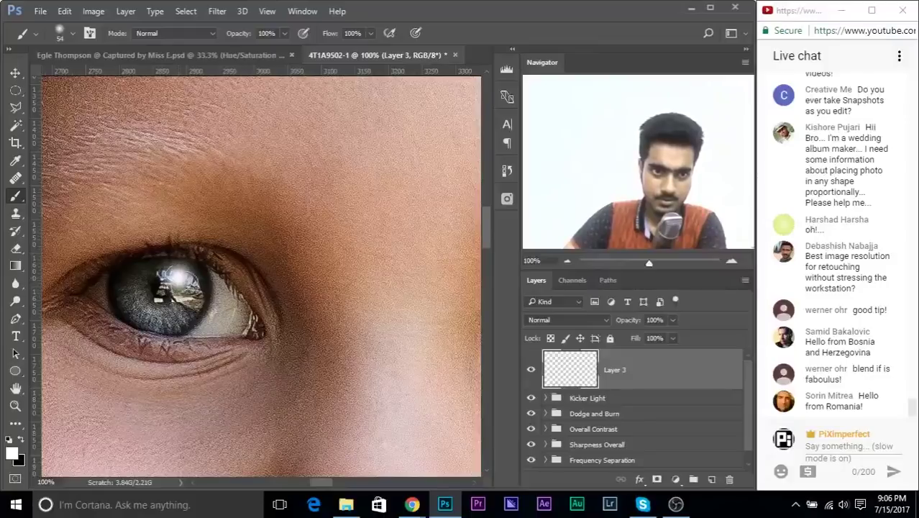
key("ctrl+z")
left_click(179, 279)
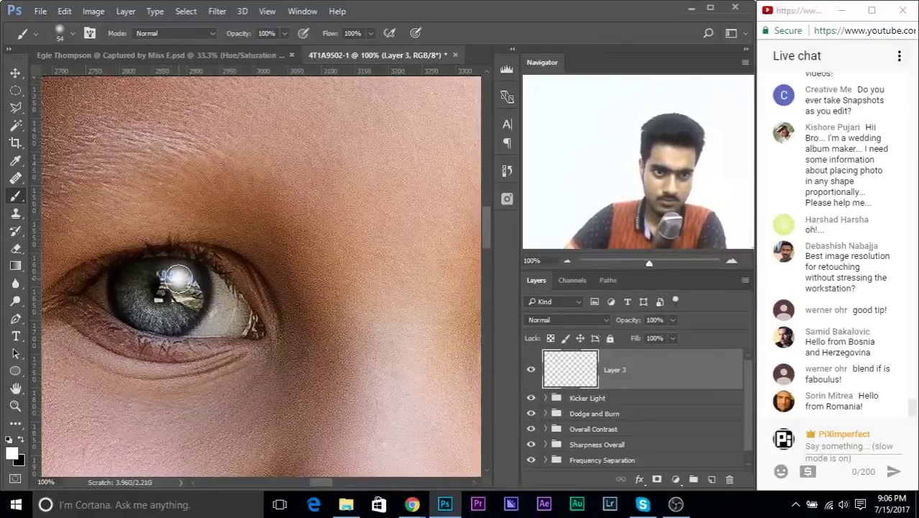
left_click_drag(382, 332, 66, 312)
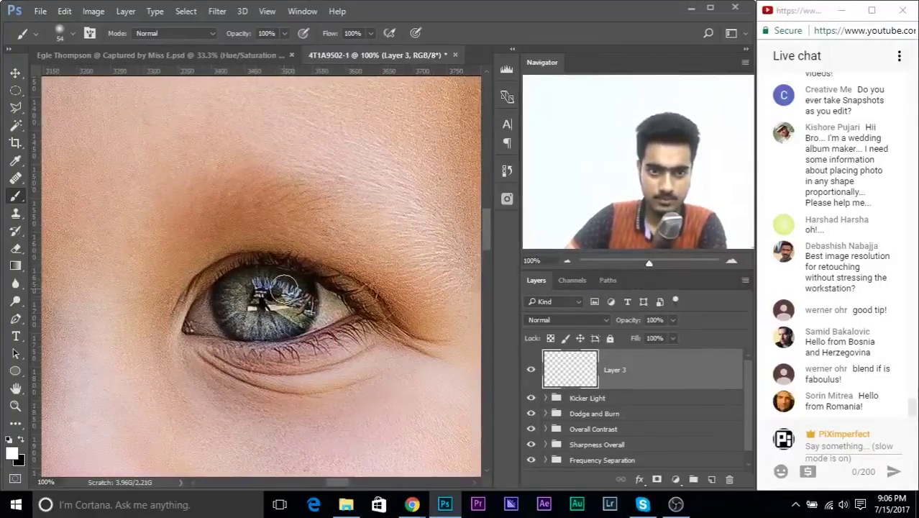
left_click(284, 287)
Blend Layer 3 into the eyes by splitting the Underlying Layer black Blend If slider to 0 / 89.
key("ctrl+minus")
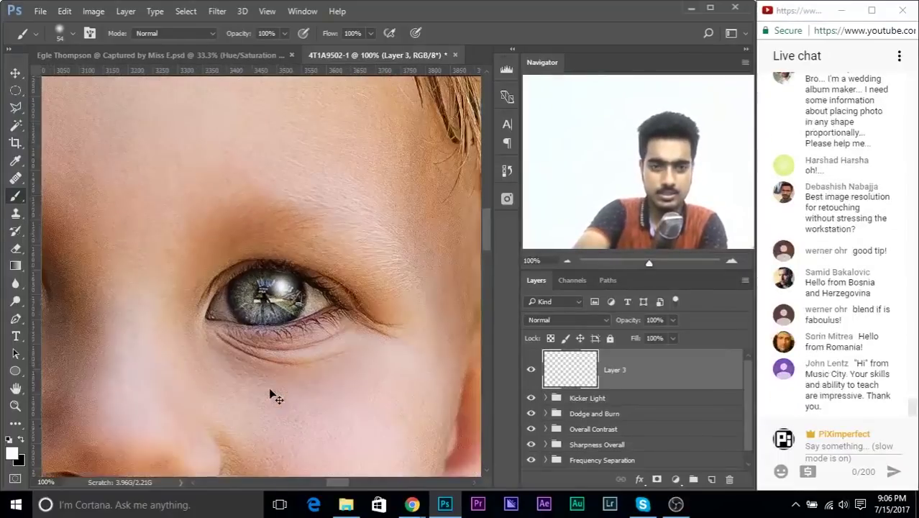
key("ctrl+minus")
key("ctrl+minus")
key("ctrl+minus")
left_click_drag(193, 296, 217, 273)
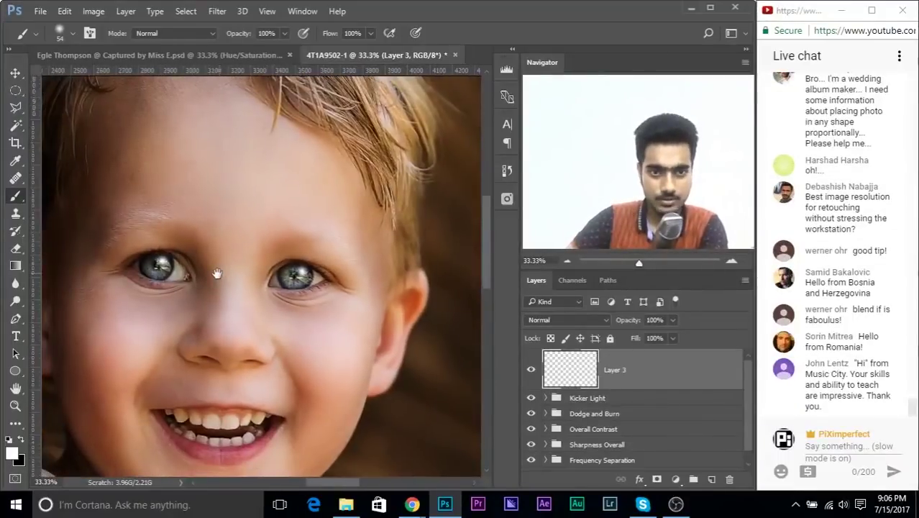
scroll(216, 274, "up", 1)
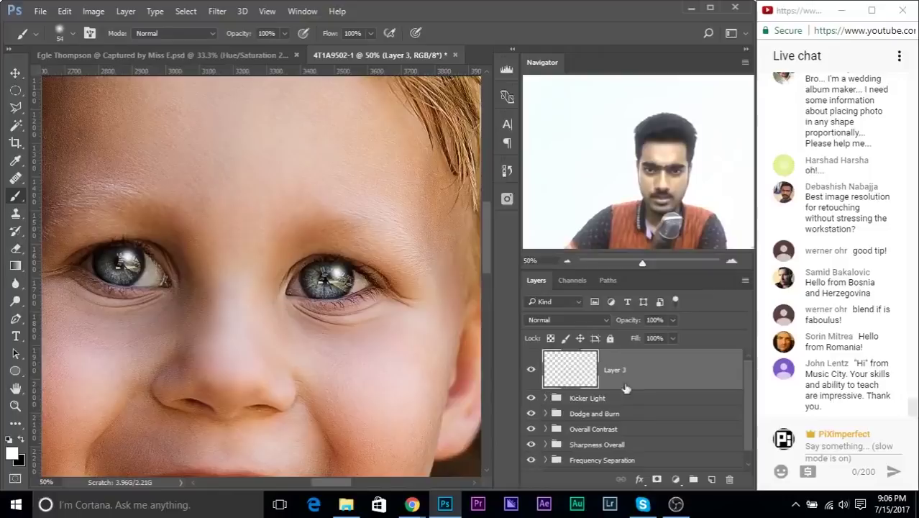
right_click(647, 373)
left_click(458, 85)
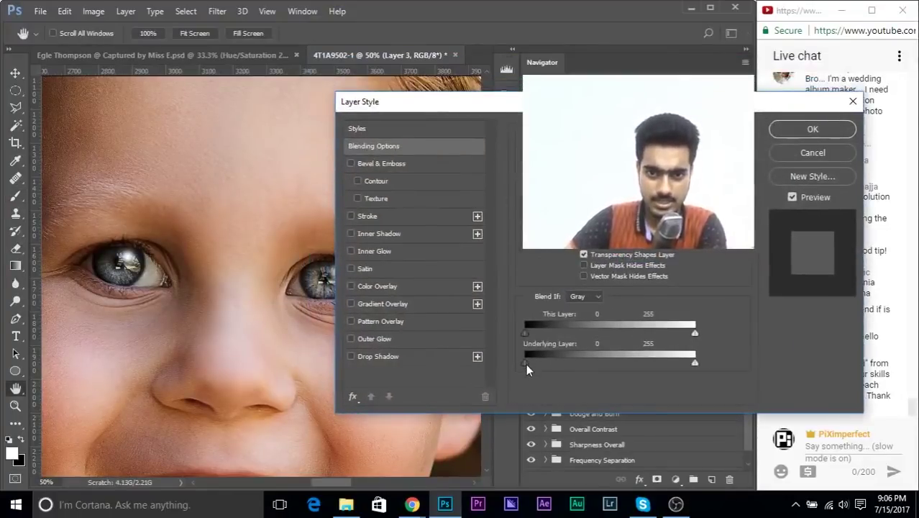
left_click_drag(528, 363, 583, 363)
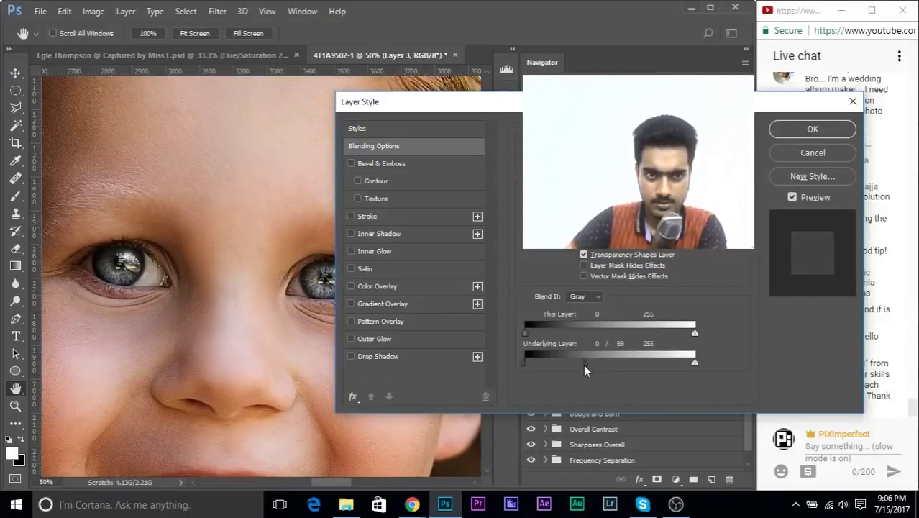
left_click(812, 129)
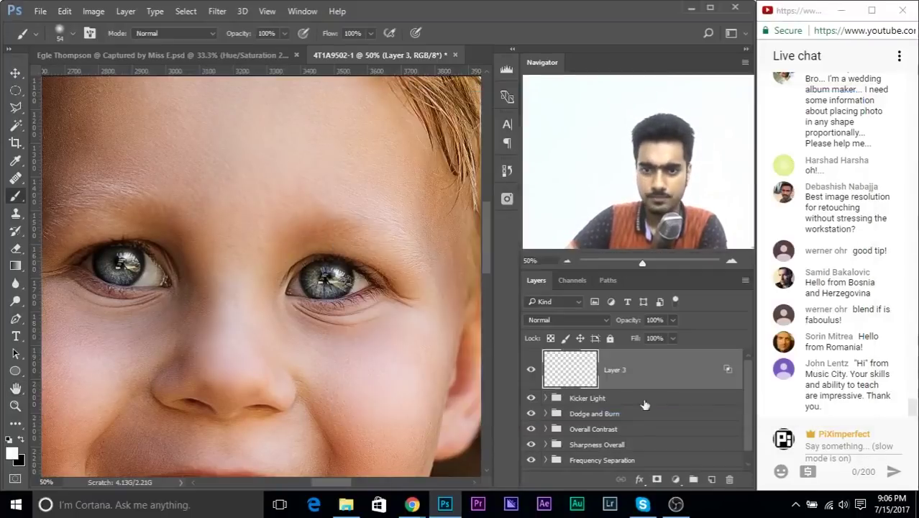
Lower the opacity of Layer 3 to soften the new catchlights.
left_click(673, 321)
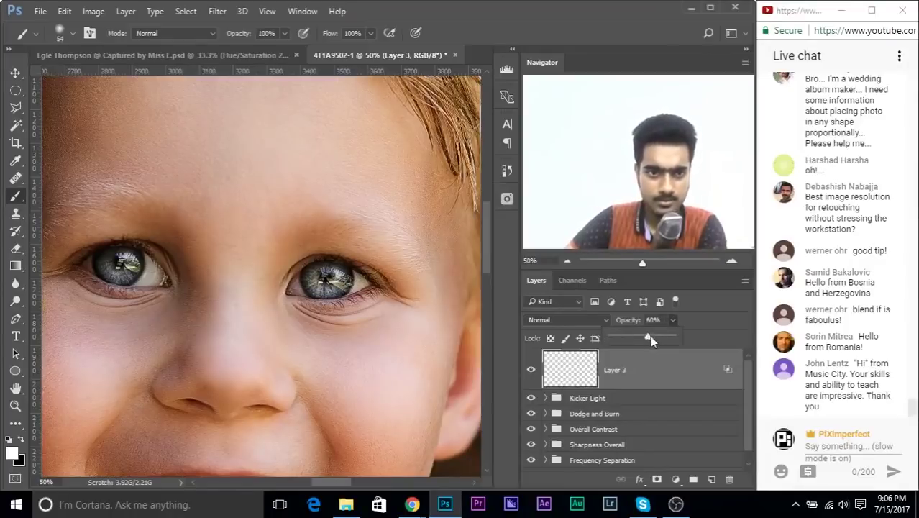
left_click(656, 336)
left_click_drag(659, 336, 660, 335)
left_click(664, 369)
Open the layer style blending options of Layer 3.
double_click(632, 373)
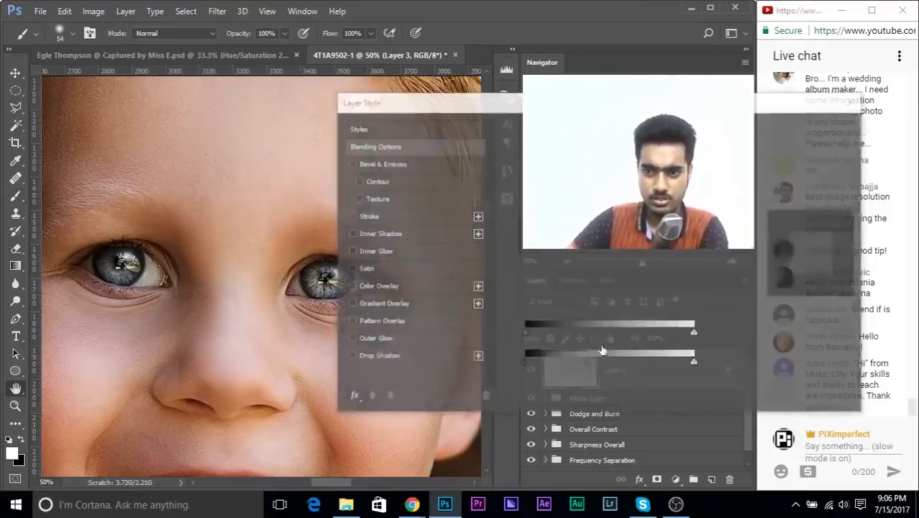
Fine-tune the underlying-layer shadow slider in Layer 3's Blend If settings and compare the portrait with the layer hidden and shown.
left_click_drag(537, 358, 540, 358)
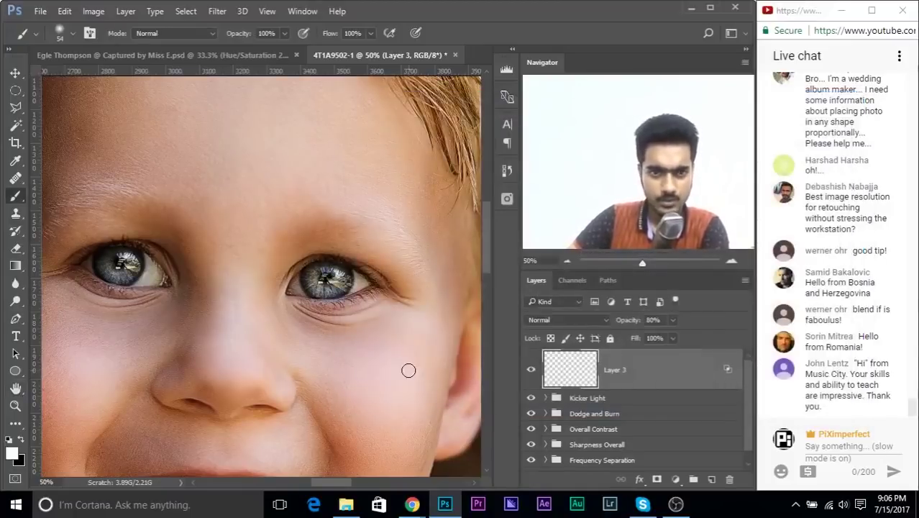
key("ctrl+minus")
key("ctrl+minus")
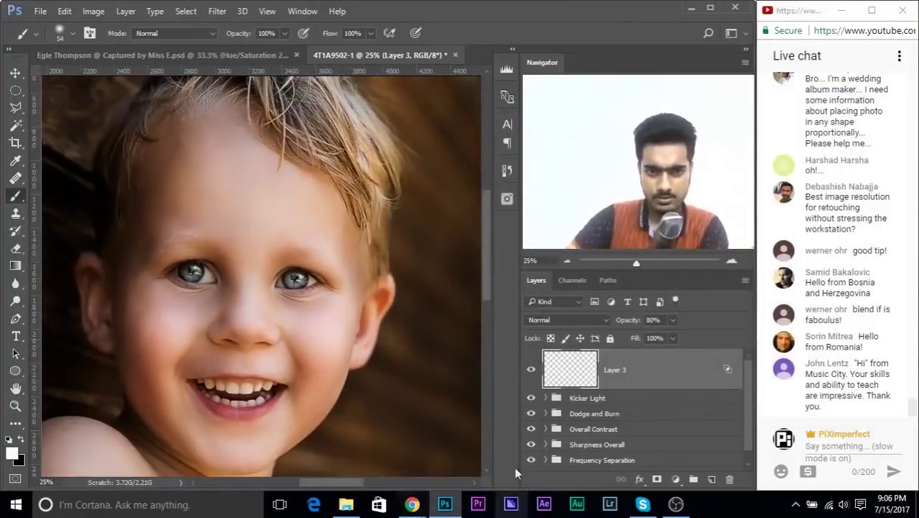
left_click(531, 371)
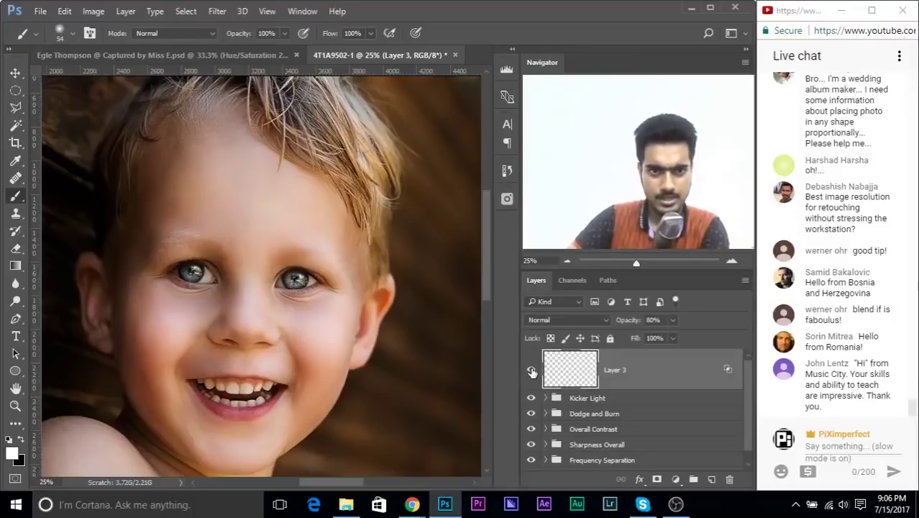
Add a white Solid Color fill layer above Layer 3 and hide it.
key("ctrl+plus")
key("ctrl+plus")
key("ctrl+plus")
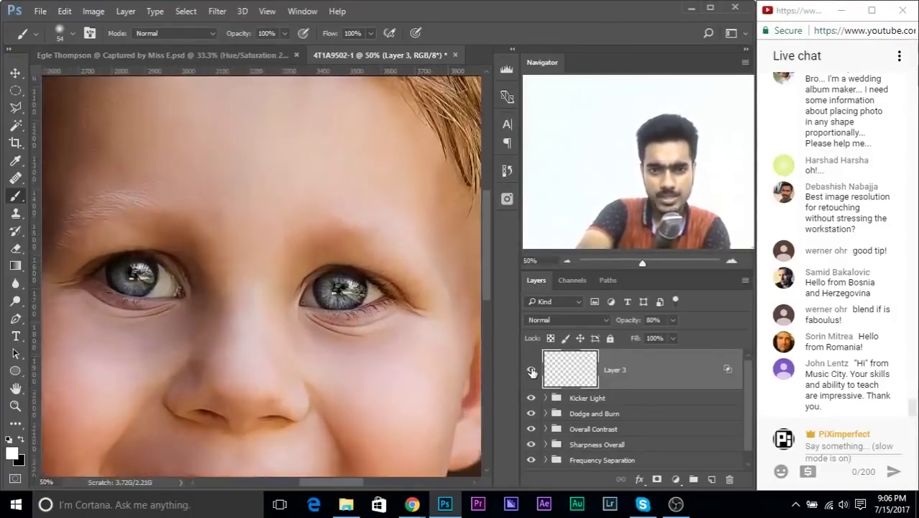
left_click_drag(339, 231, 411, 210)
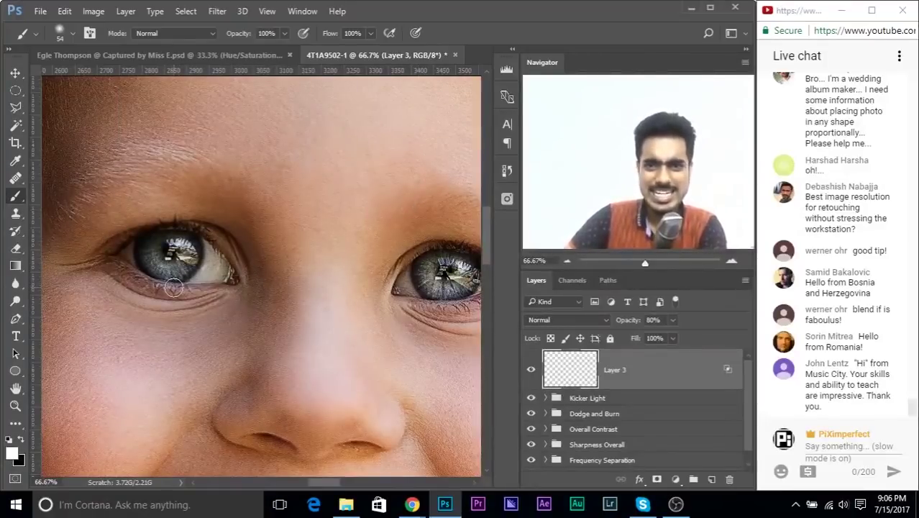
key("ctrl+plus")
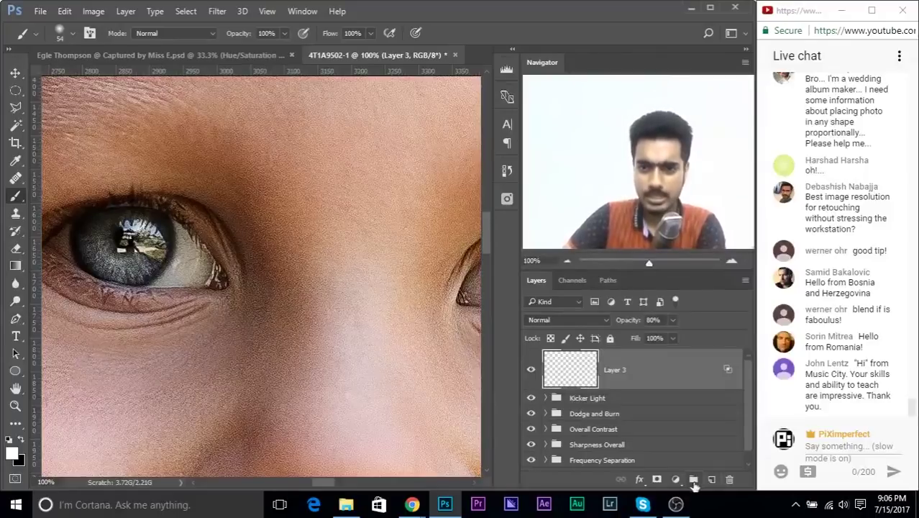
left_click(675, 481)
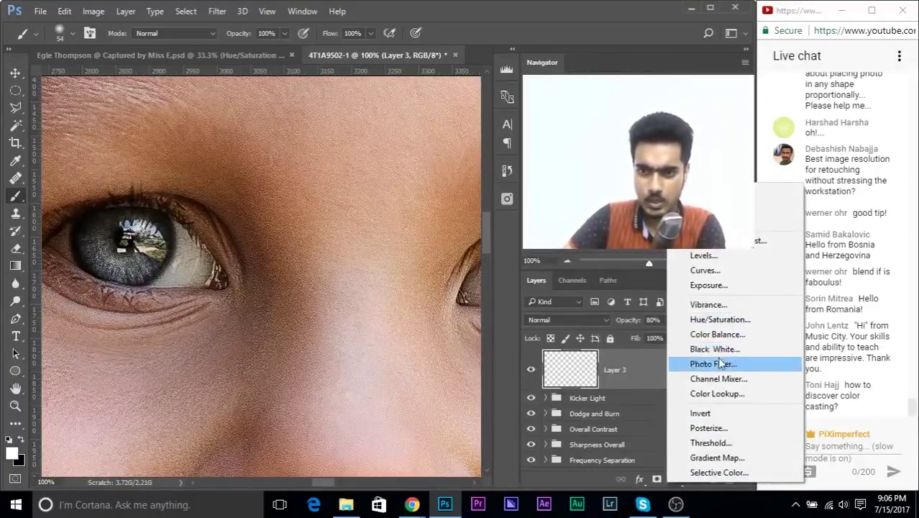
left_click(780, 208)
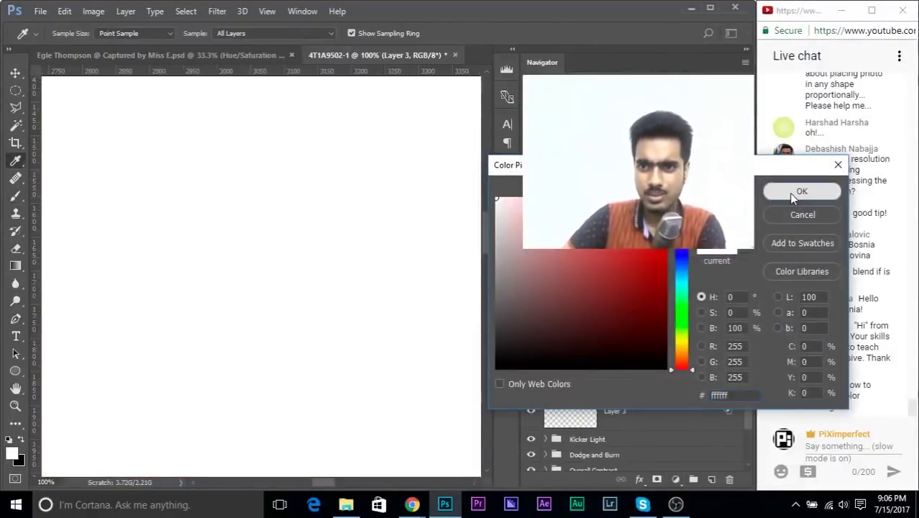
left_click(788, 193)
left_click(531, 369)
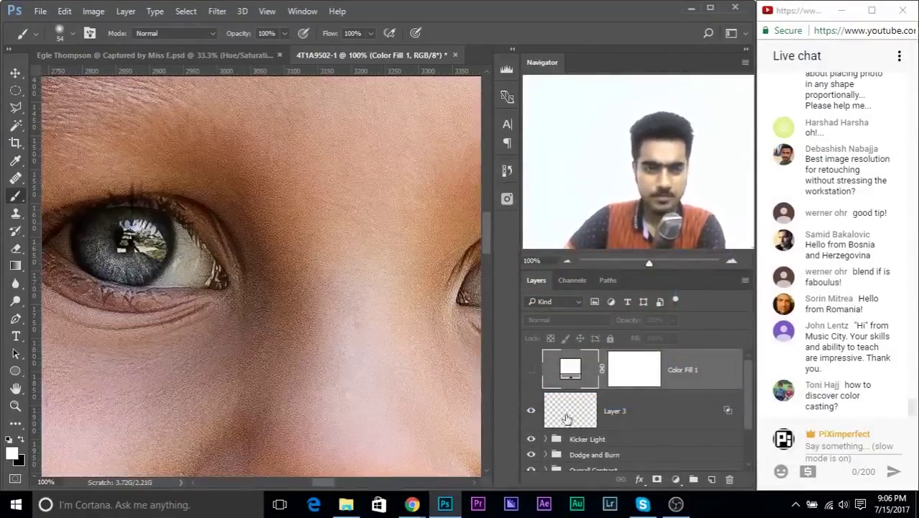
Reopen the fill layer's colour and sample the dark grey-green 464a47 from the eye's iris.
double_click(569, 369)
left_click_drag(504, 160, 411, 175)
left_click(115, 250)
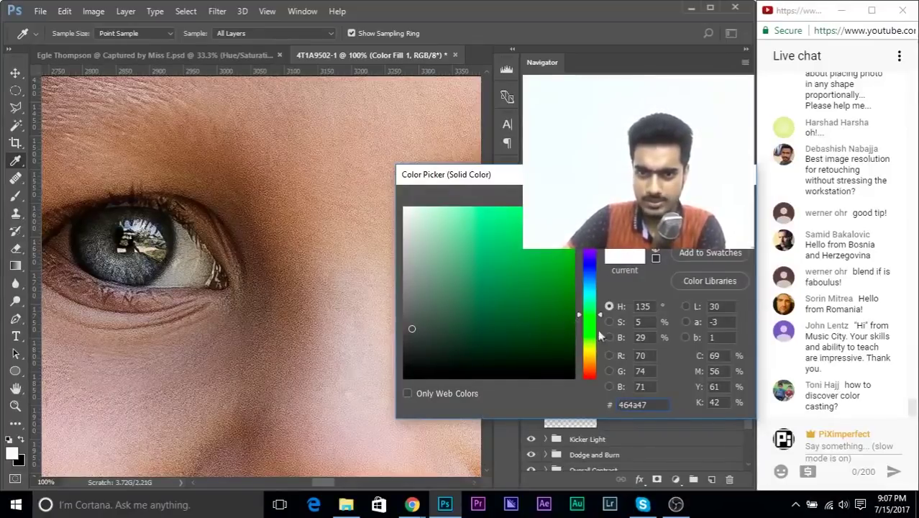
left_click_drag(590, 180, 351, 154)
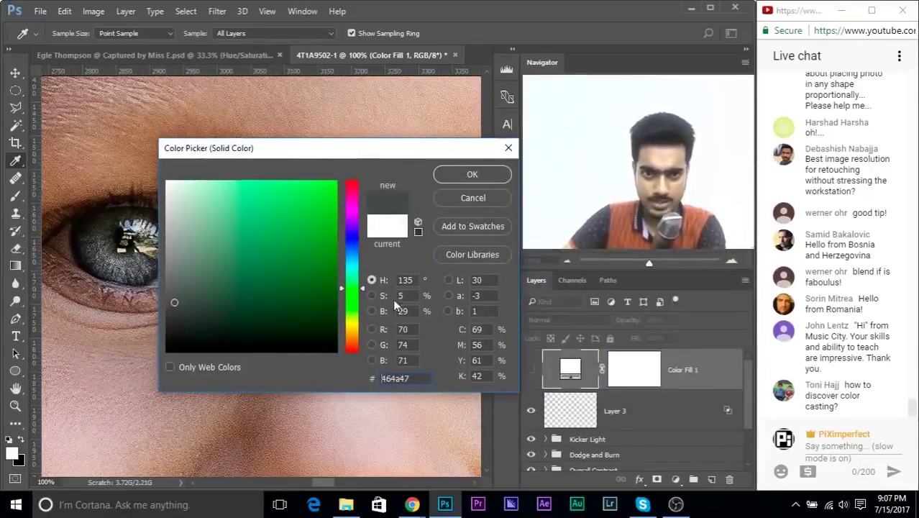
Raise the saturation of the sampled fill colour to 29%, keeping the hue at 135°.
left_click(371, 296)
left_click(359, 345)
left_click_drag(362, 347, 360, 302)
left_click(372, 279)
left_click(372, 295)
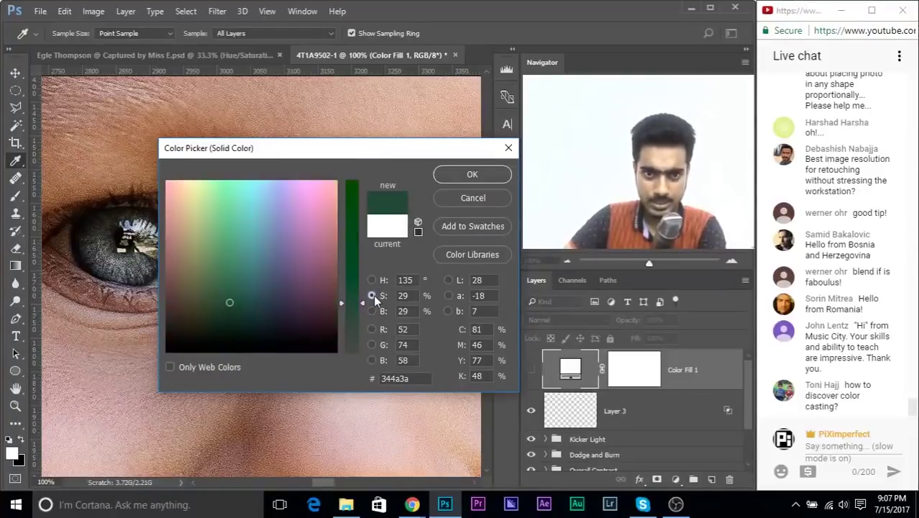
left_click(372, 311)
left_click(371, 280)
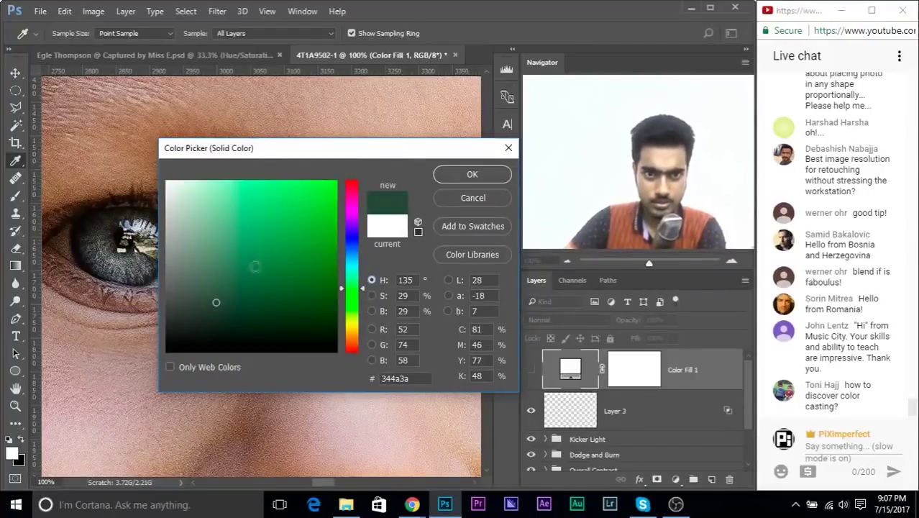
Set the fill colour to 26% saturation and 33% brightness and accept it.
left_click(372, 296)
left_click(371, 311)
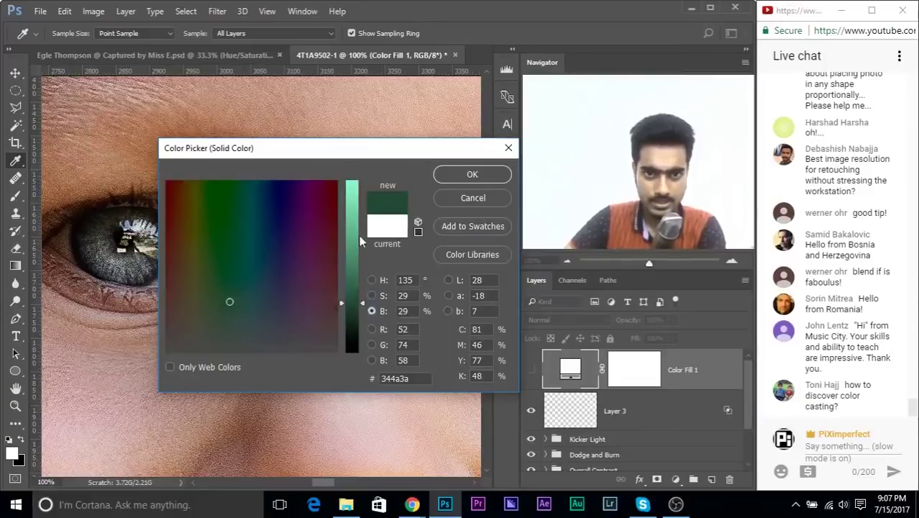
left_click_drag(361, 298, 367, 311)
left_click(372, 295)
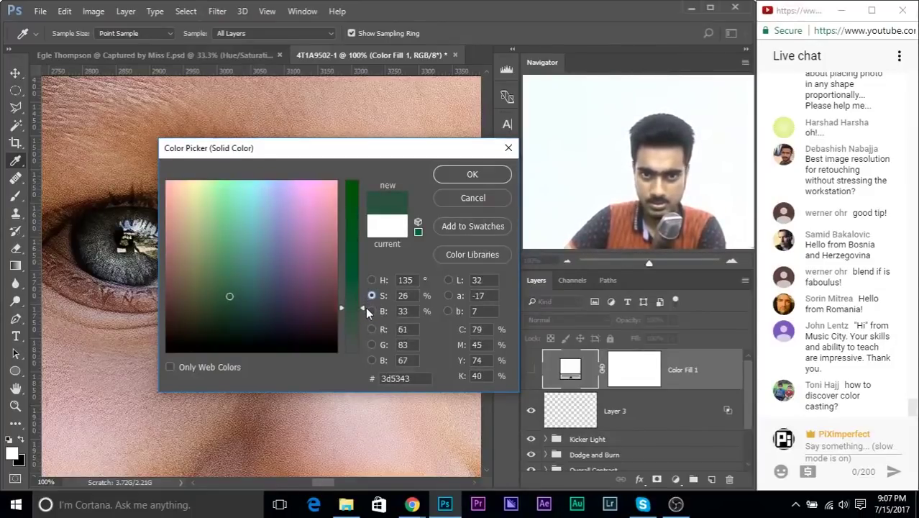
left_click(467, 177)
Show the Color Fill 1 layer again and set its blend mode to Color.
key("b")
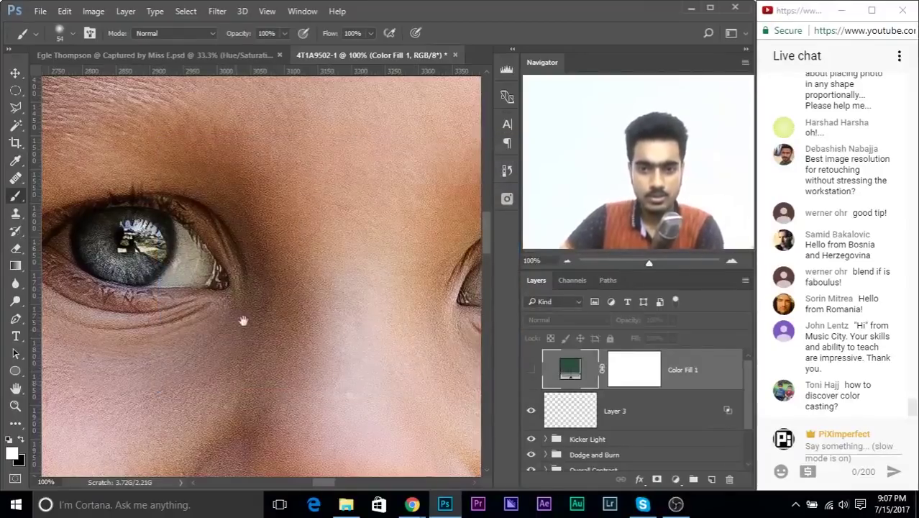
left_click_drag(224, 327, 361, 342)
left_click(530, 368)
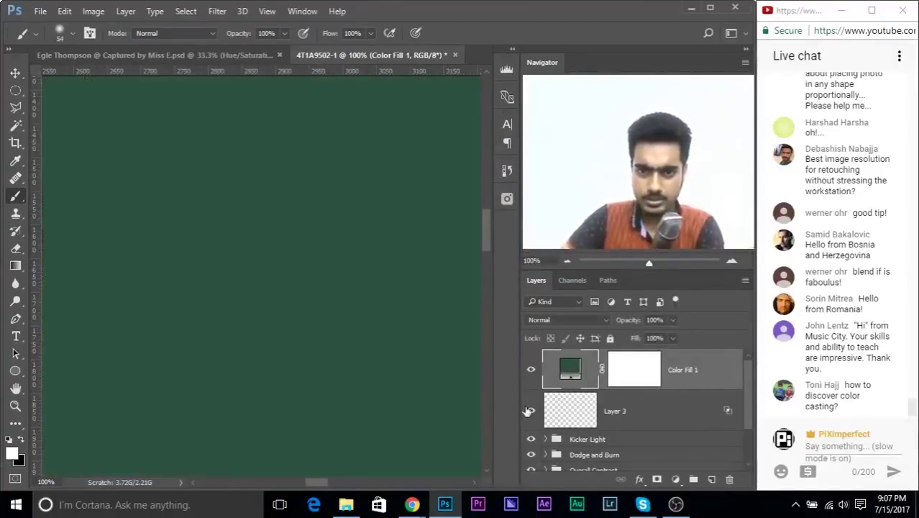
left_click(552, 321)
left_click(554, 308)
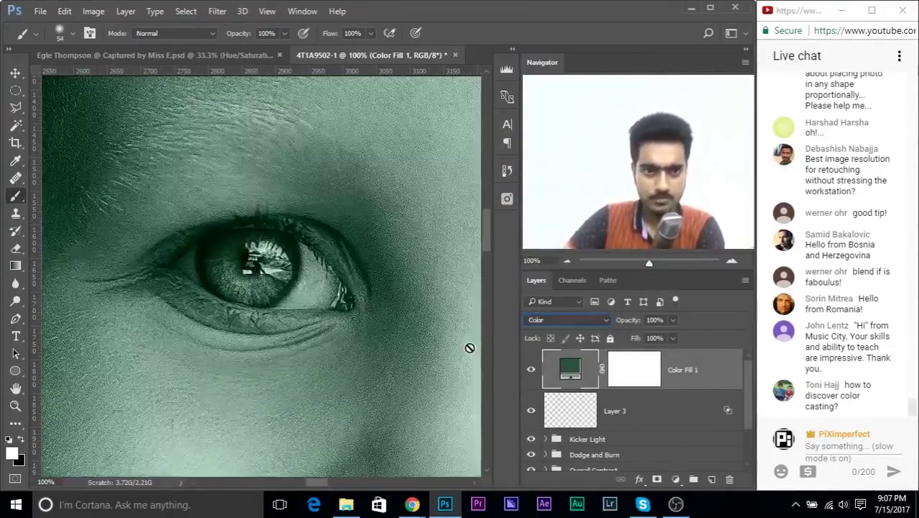
Invert the Color Fill 1 mask to black and paint white over both irises with a soft 49 px brush.
left_click(622, 384)
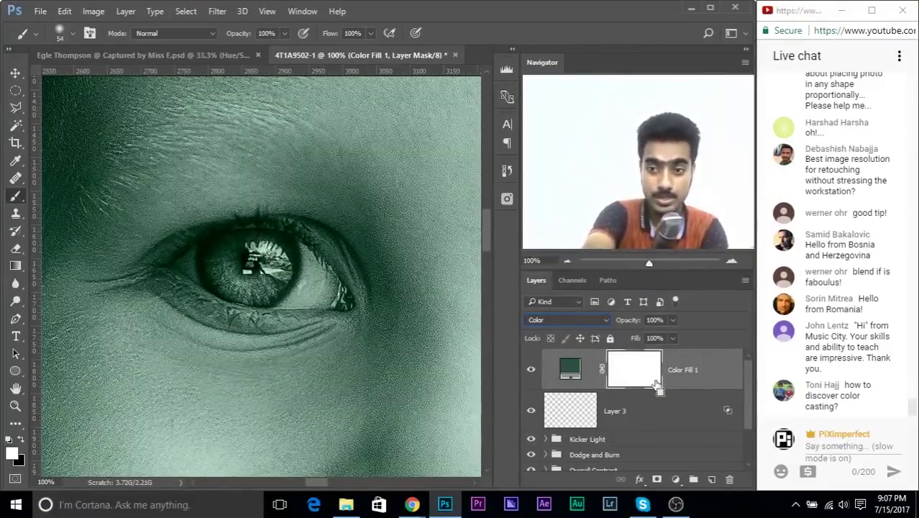
key("ctrl+i")
key("ctrl+plus")
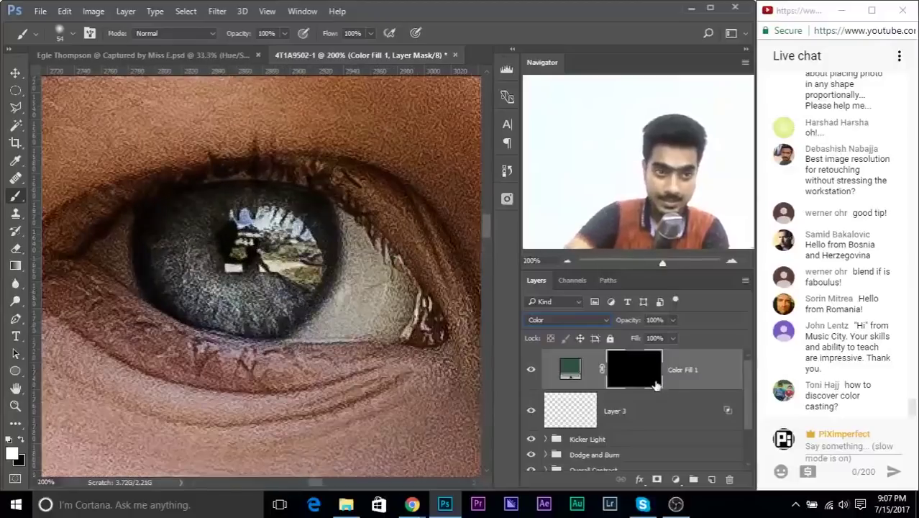
right_click(197, 324, "alt")
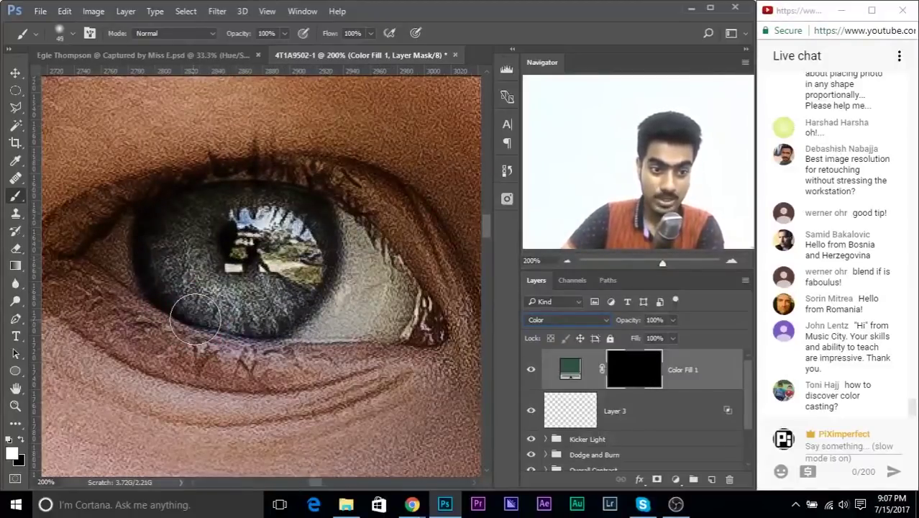
mouse_move(203, 316)
left_mouse_down()
mouse_move(178, 263)
mouse_move(190, 262)
mouse_move(179, 232)
mouse_move(179, 258)
mouse_move(202, 294)
mouse_move(238, 306)
mouse_move(302, 259)
mouse_move(301, 239)
mouse_move(282, 207)
mouse_move(165, 219)
mouse_move(282, 209)
mouse_move(298, 218)
mouse_move(307, 239)
mouse_move(277, 303)
mouse_move(242, 310)
mouse_move(186, 288)
left_mouse_up()
scroll(186, 288, "right", 10)
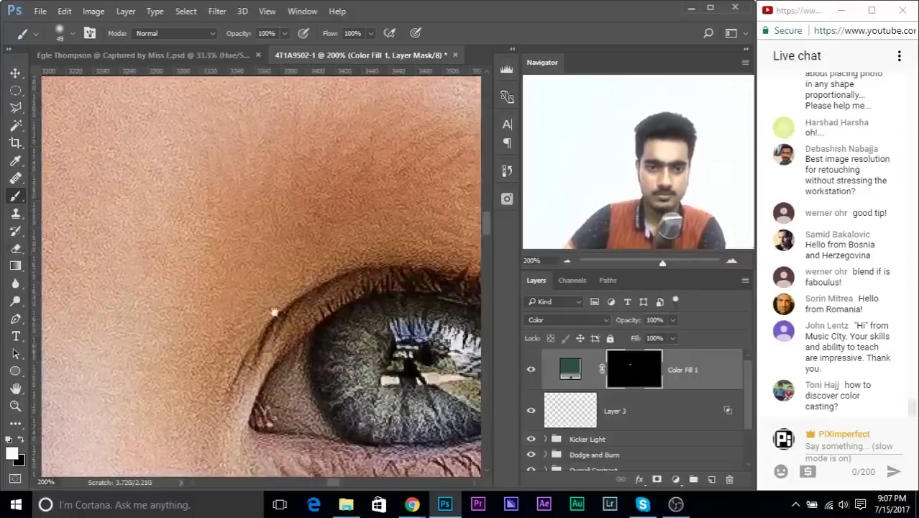
mouse_move(273, 312)
left_mouse_down()
mouse_move(304, 362)
mouse_move(293, 349)
mouse_move(364, 350)
mouse_move(295, 354)
mouse_move(407, 336)
mouse_move(403, 309)
mouse_move(304, 283)
mouse_move(389, 277)
mouse_move(288, 265)
mouse_move(247, 296)
mouse_move(281, 291)
left_mouse_up()
scroll(283, 293, "down", 5)
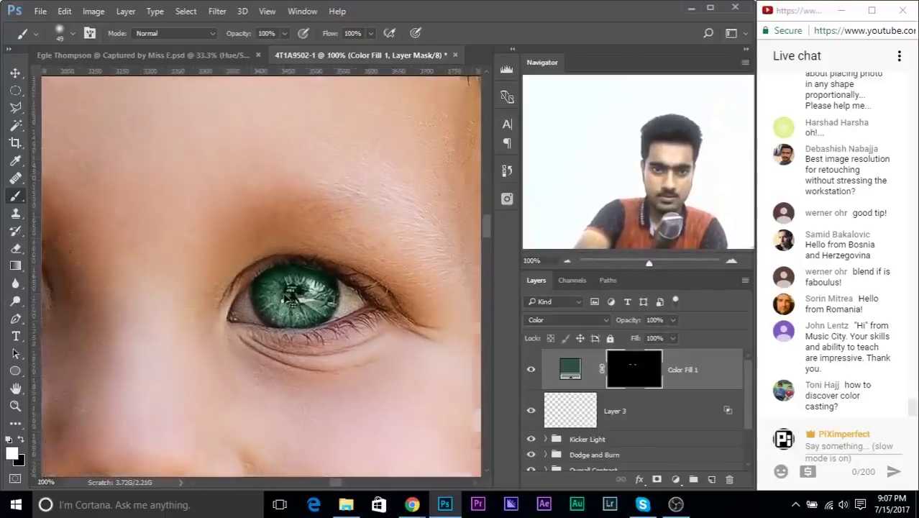
Reduce the opacity of the Color Fill 1 layer to 20%.
left_click_drag(263, 284, 330, 305)
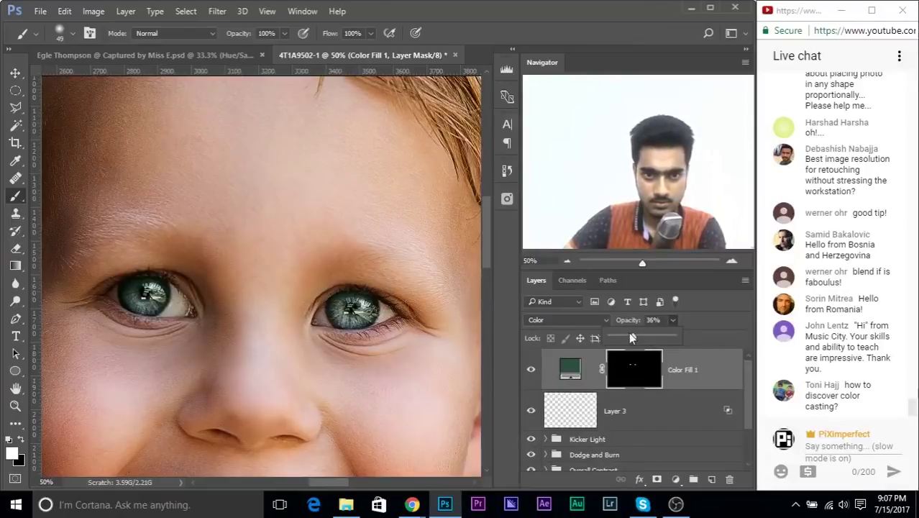
left_click_drag(625, 334, 616, 333)
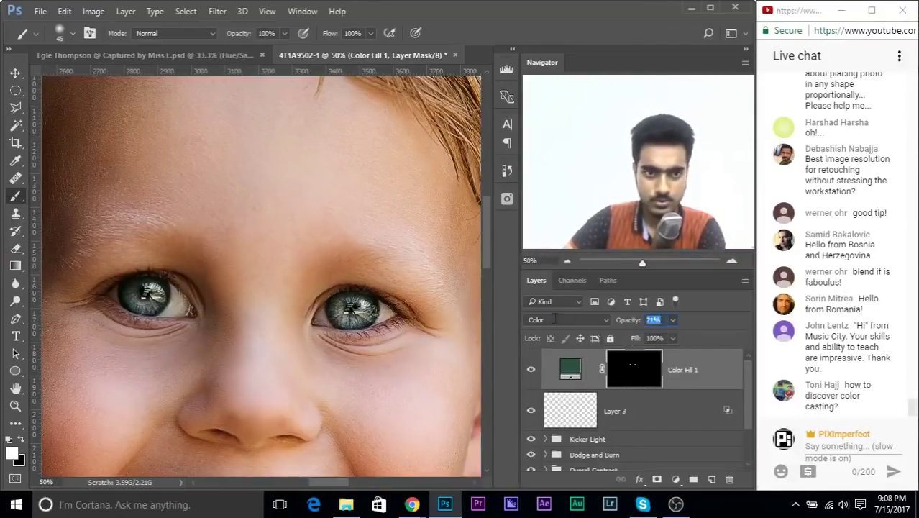
type("20")
key("Return")
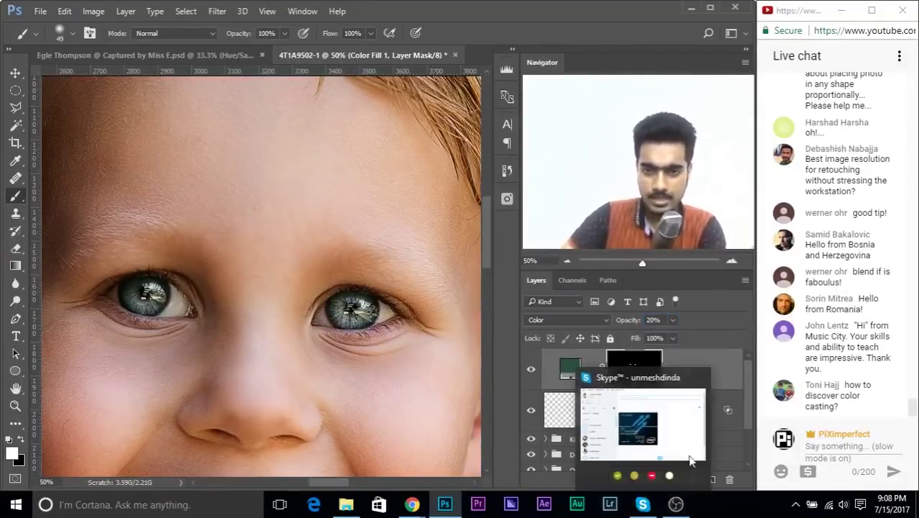
Rename Layer 3 as Catch Light.
scroll(619, 404, "down", 1)
scroll(621, 406, "up", 1)
left_click(612, 415)
double_click(611, 411)
type("Catch")
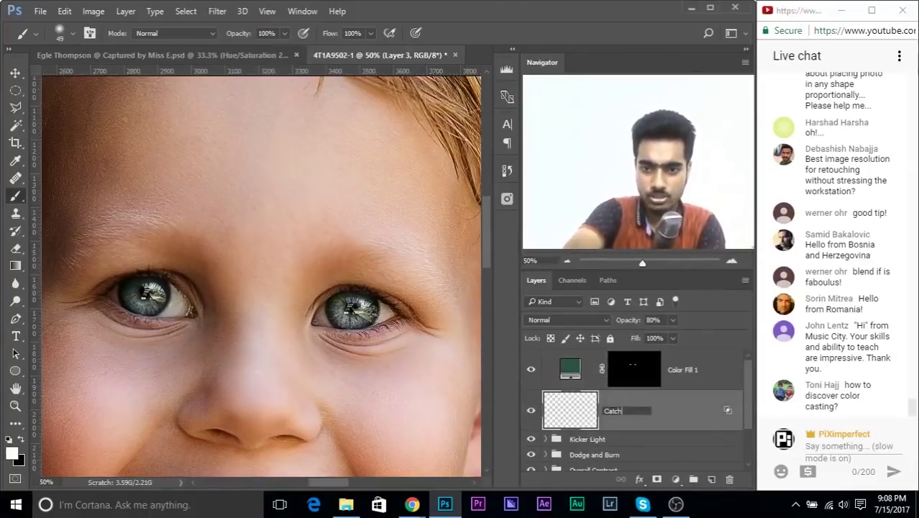
type(" Light")
key("Return")
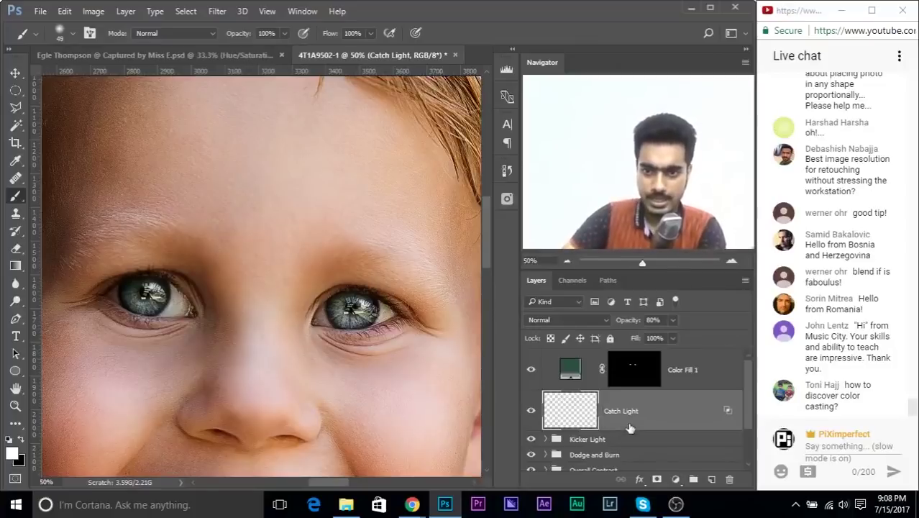
Rename the Color Fill 1 layer as Color Eye.
double_click(687, 368)
type("Co")
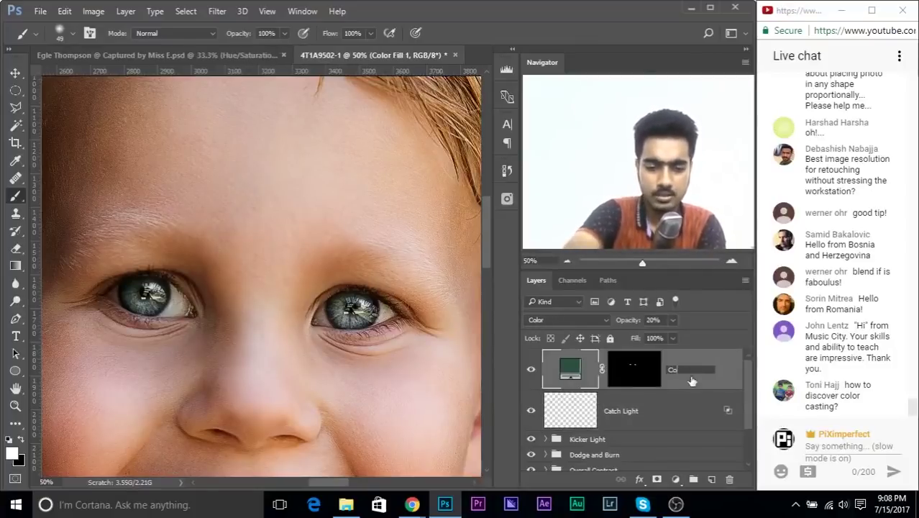
key("Return")
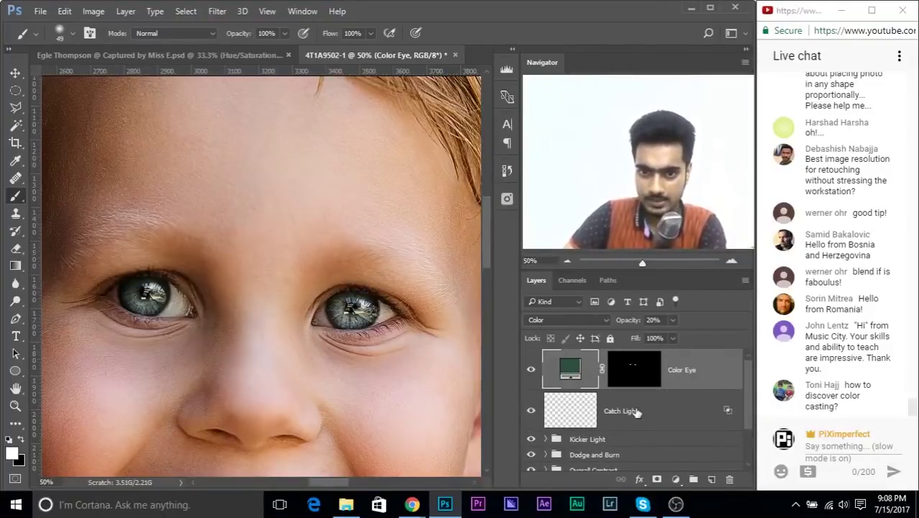
Group the Color Eye and Catch Light layers together with the Kicker Light group and name the new group Eyes.
left_click(637, 414, "shift")
key("ctrl+g")
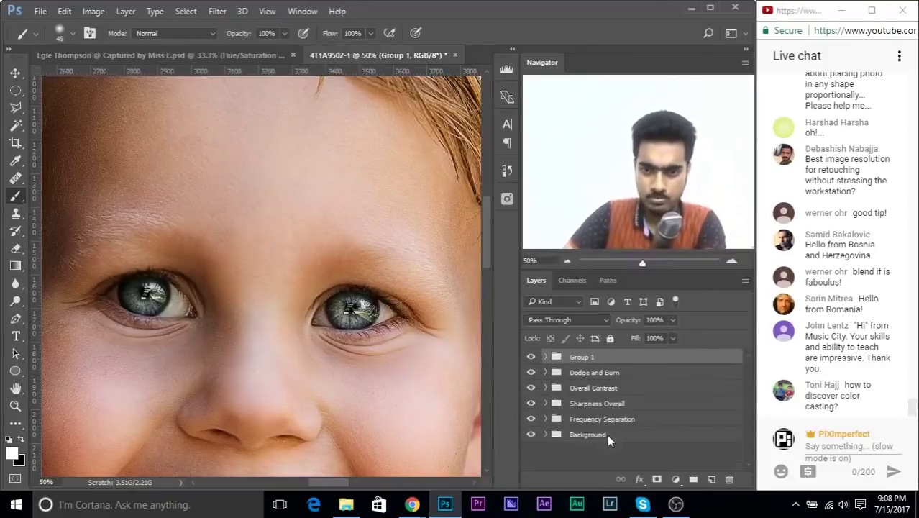
double_click(584, 356)
type("EYe")
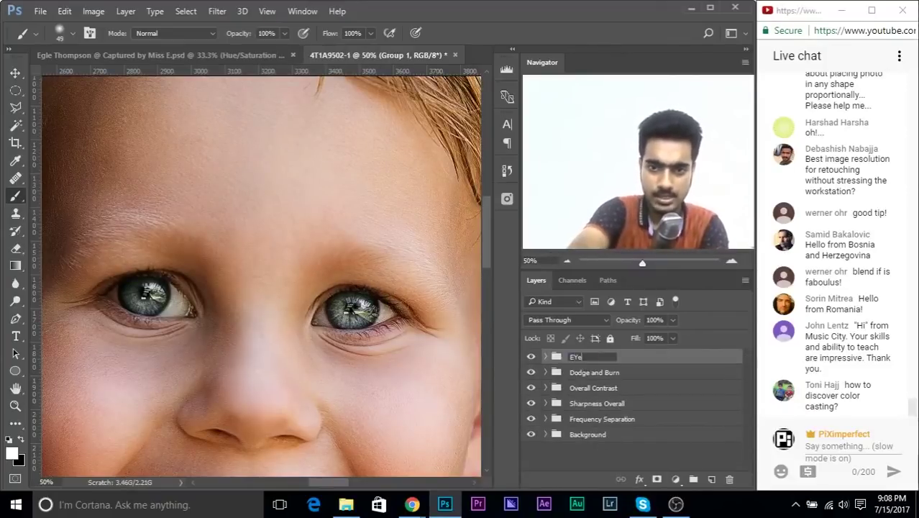
key("Return")
Compare the whole portrait with the Eyes group hidden and shown.
key("ctrl+minus")
key("ctrl+minus")
key("ctrl+minus")
key("ctrl+minus")
key("ctrl+plus")
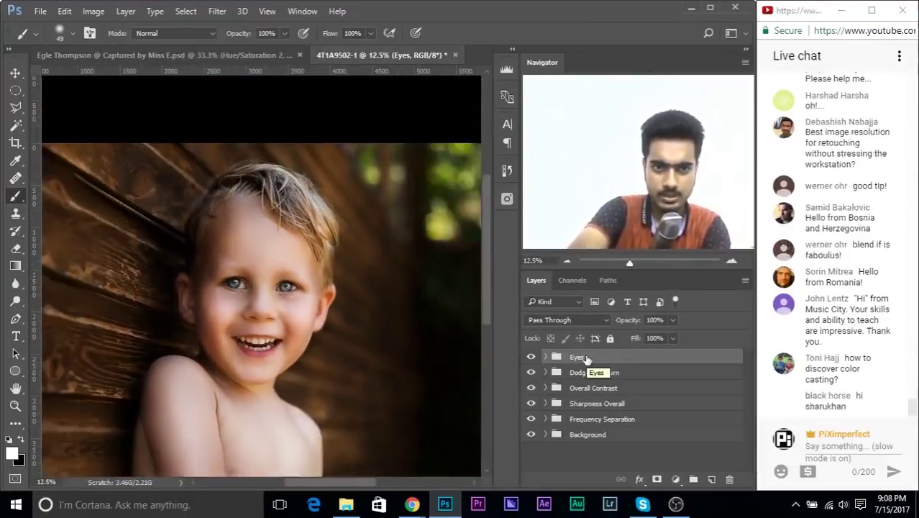
left_click_drag(389, 324, 365, 297)
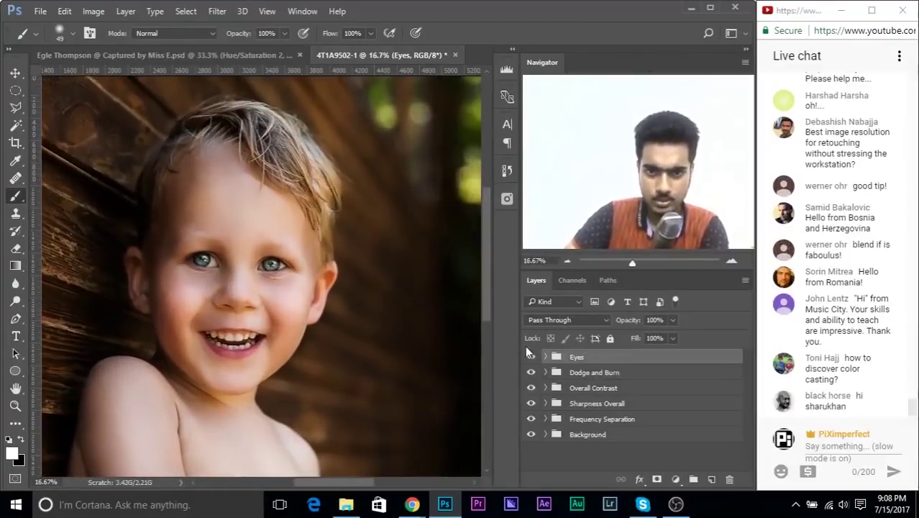
left_click(532, 358)
left_click(531, 358)
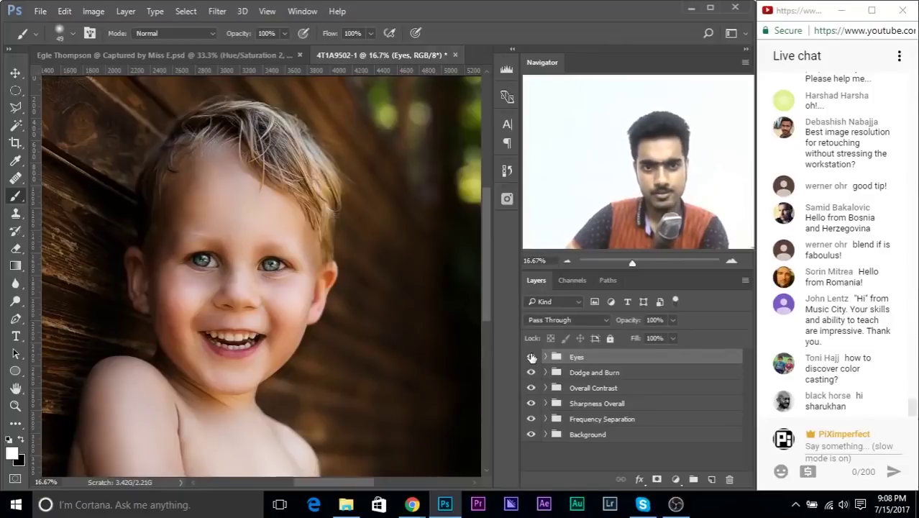
Compare the portrait with the Eyes group hidden and shown, and set the group's opacity to 80%.
left_click(531, 357)
left_click(531, 357)
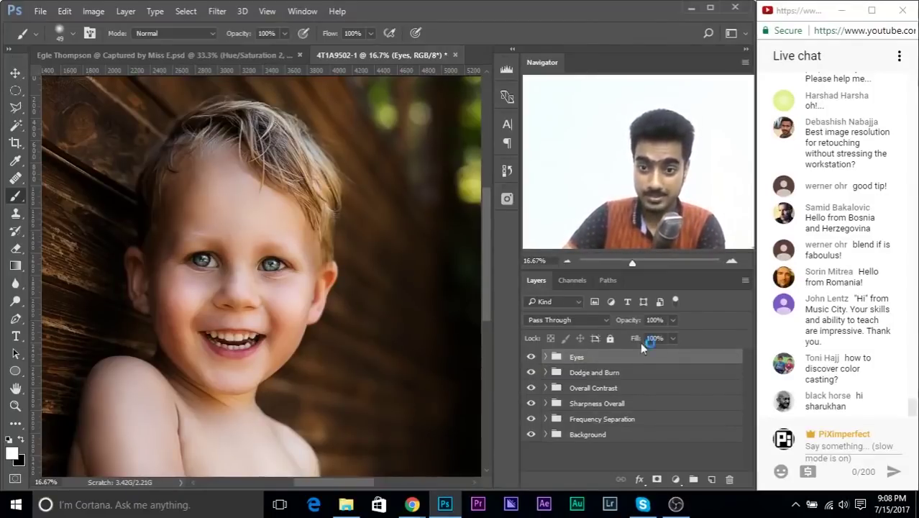
left_click(671, 320)
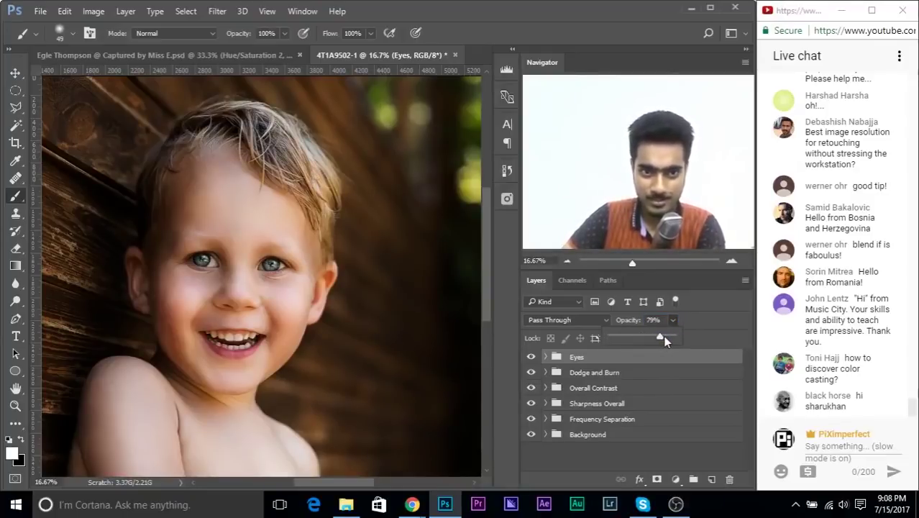
left_click_drag(664, 335, 668, 335)
type("80")
key("Return")
key("ctrl+minus")
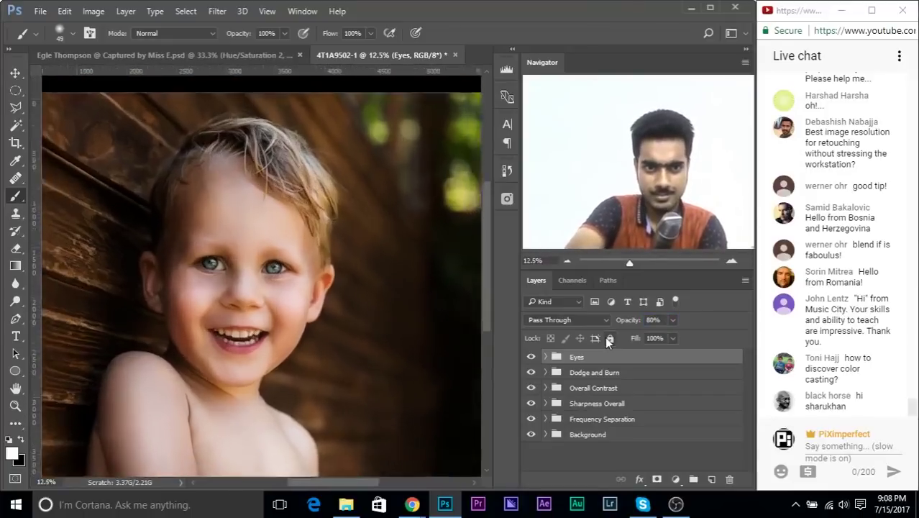
key("ctrl+plus")
key("ctrl+plus")
key("ctrl+plus")
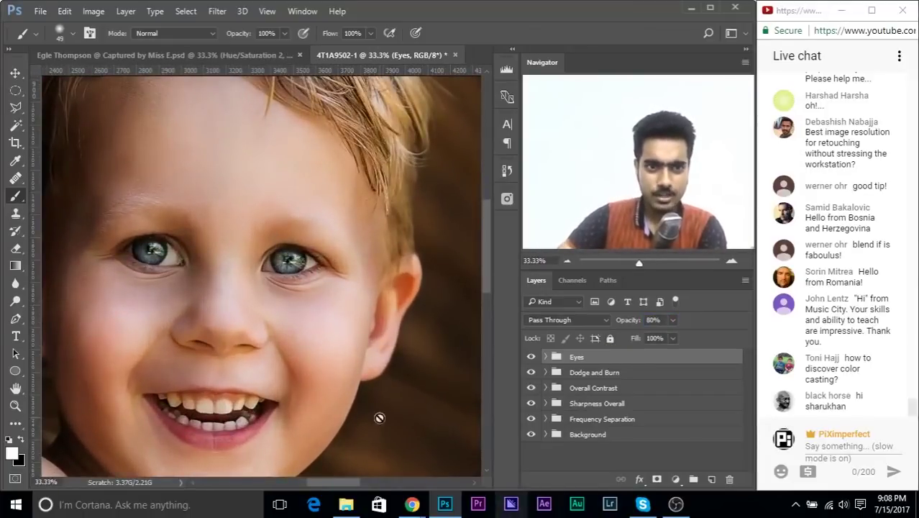
left_click_drag(269, 333, 293, 294)
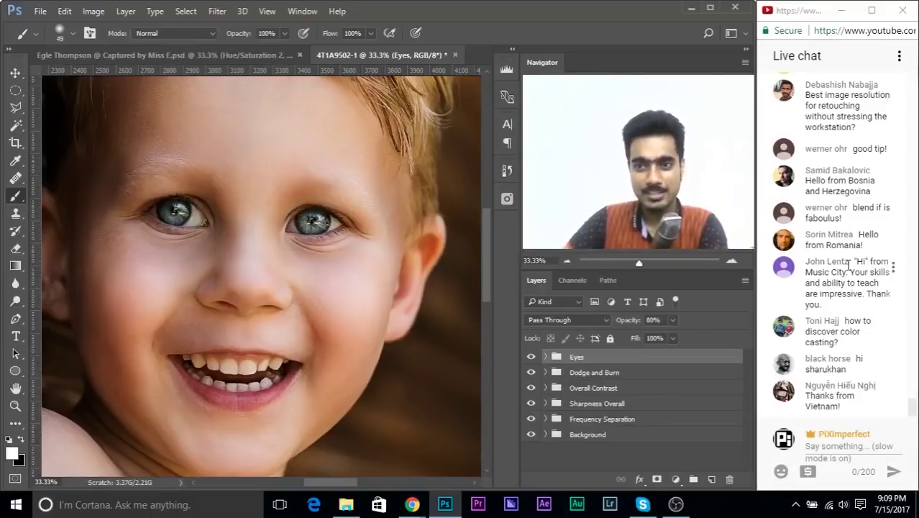
scroll(849, 266, "up", 1)
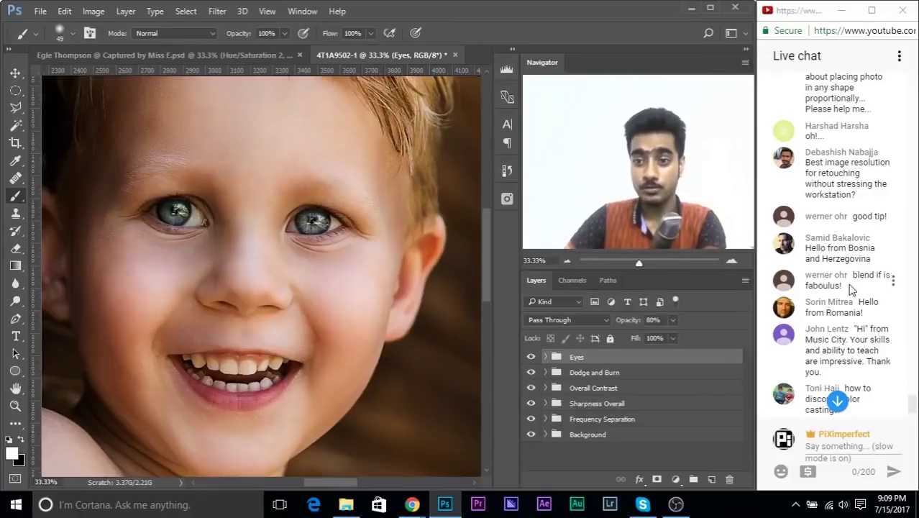
scroll(851, 288, "up", 1)
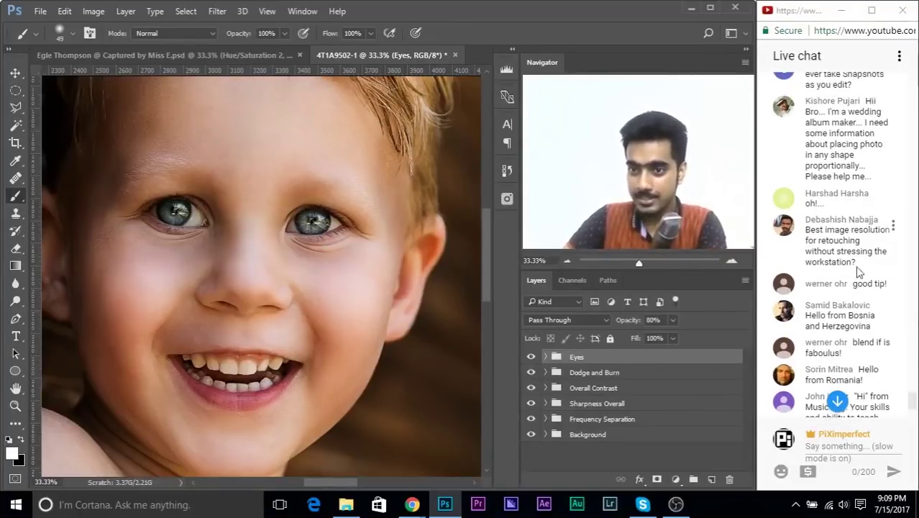
scroll(848, 306, "down", 2)
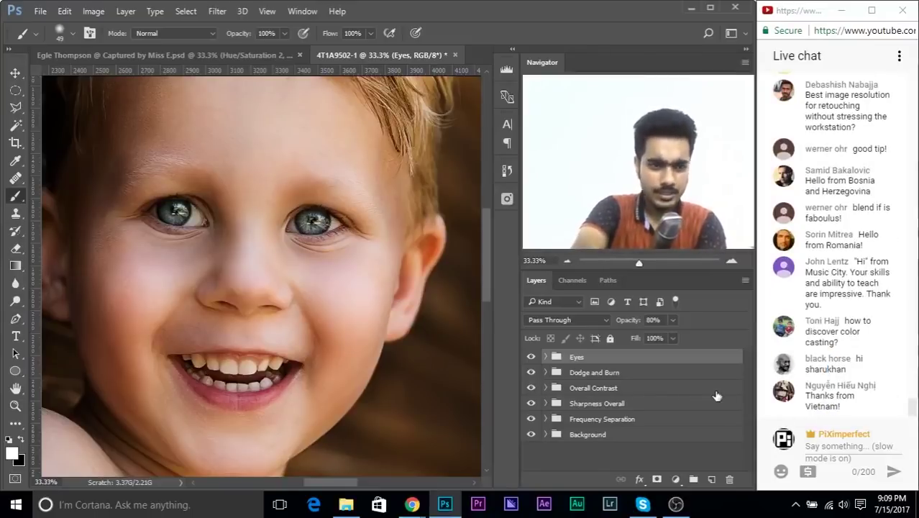
Add a Levels adjustment layer above the Eyes group in Screen blend mode and invert its mask to black.
key("ctrl+plus")
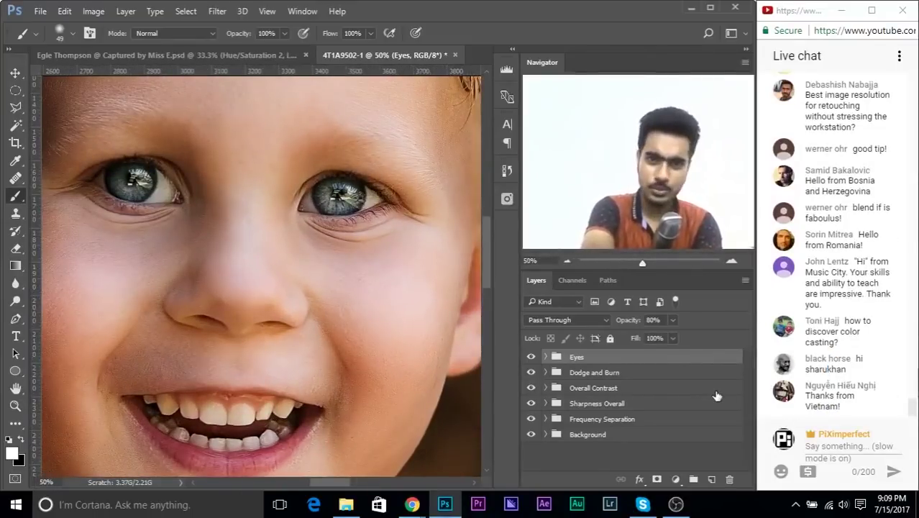
key("ctrl+plus")
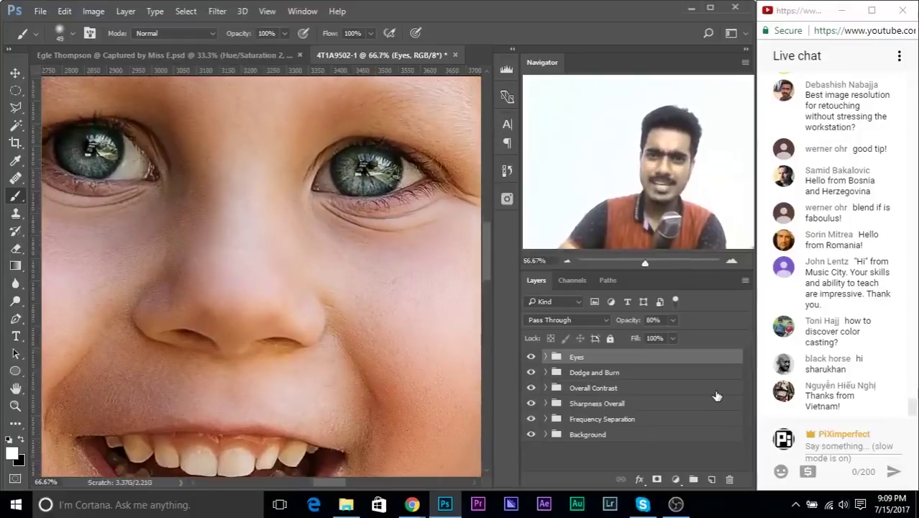
left_click_drag(339, 203, 396, 259)
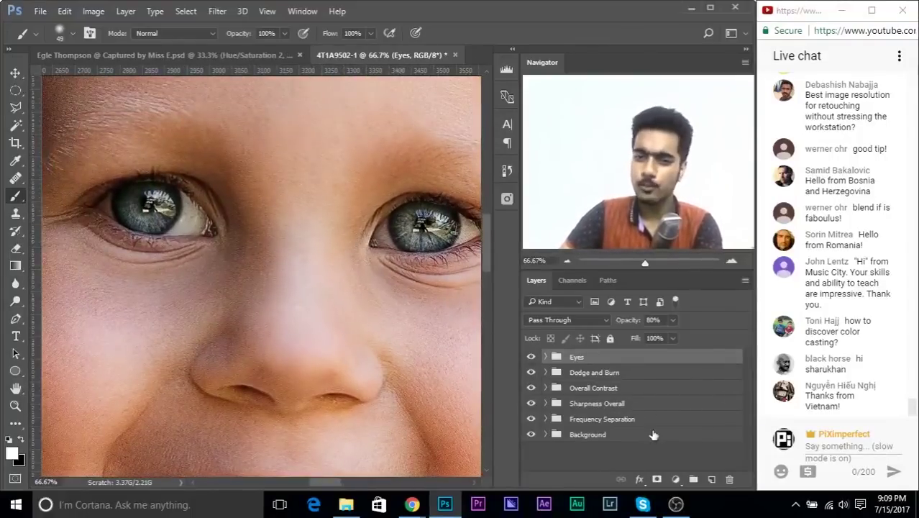
left_click(675, 479)
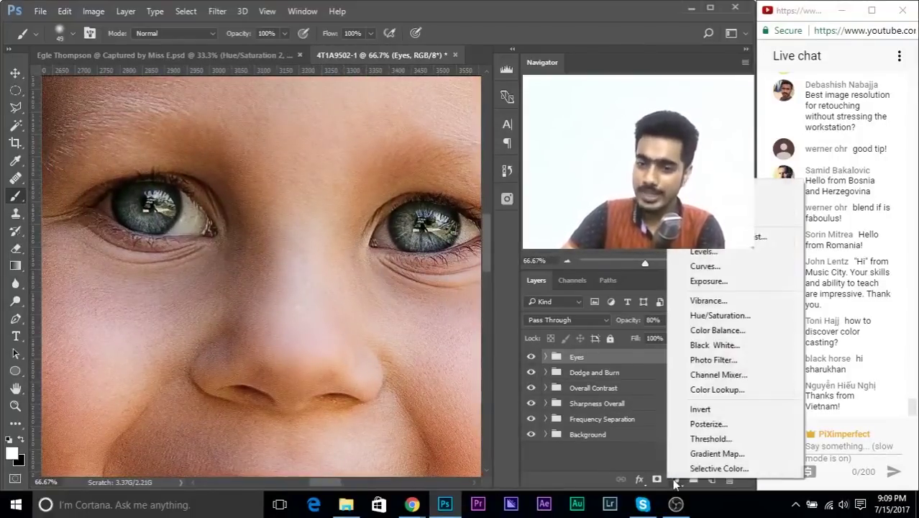
left_click(708, 253)
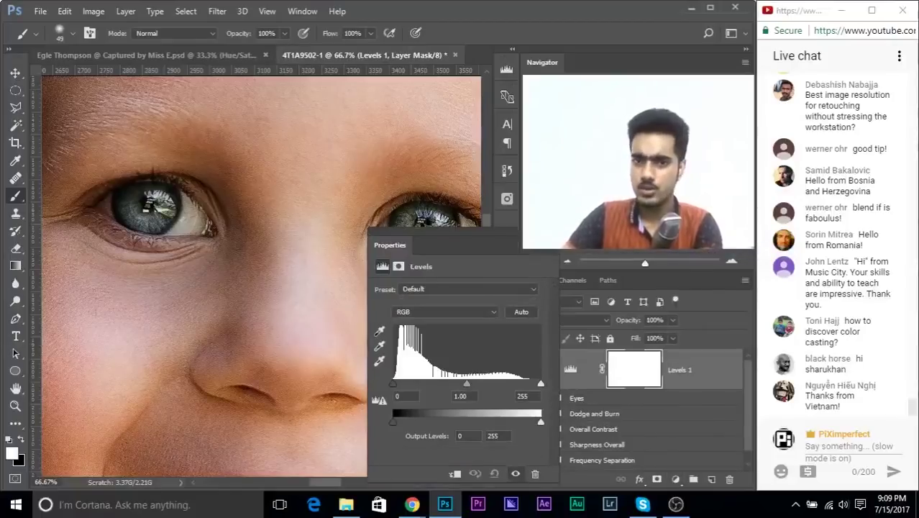
left_click(553, 238)
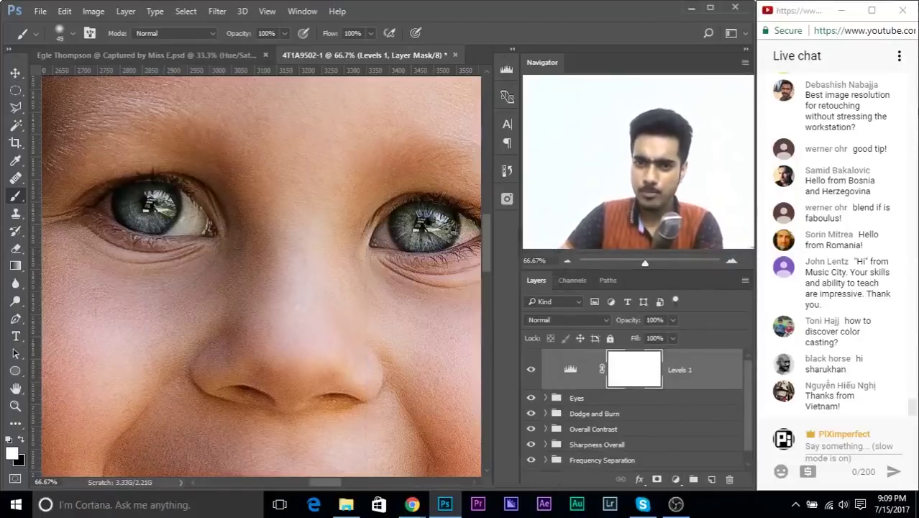
left_click(578, 319)
left_click(539, 139)
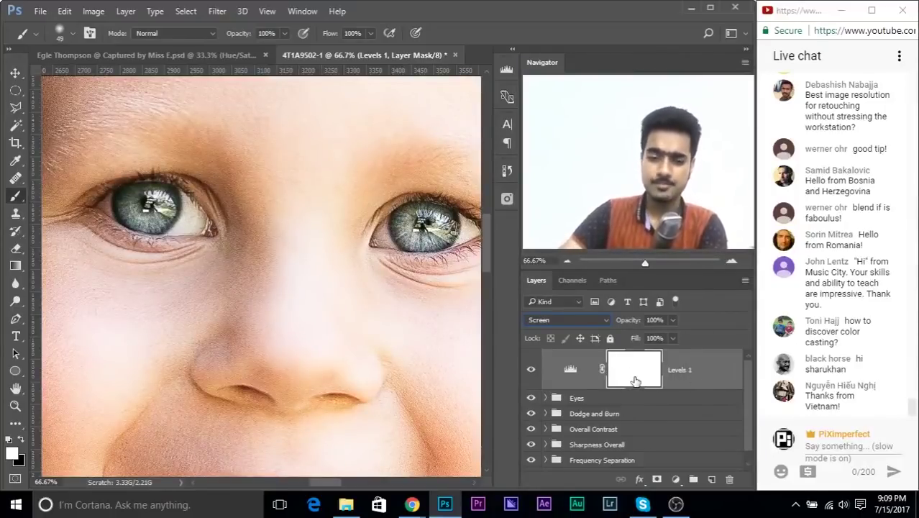
key("ctrl+i")
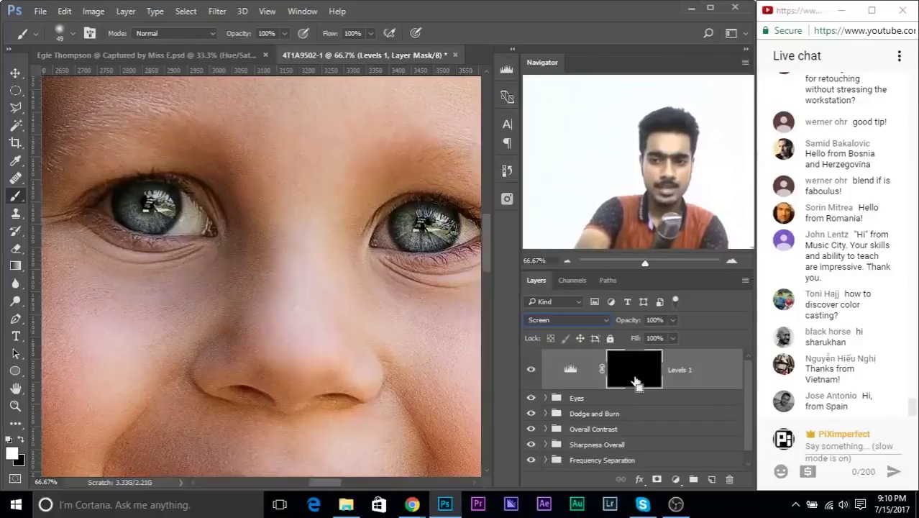
Paint white with a soft brush on the Levels 1 mask over the white of the eye on the portrait's left side.
key("ctrl+plus")
key("ctrl+plus")
left_click_drag(179, 205, 404, 371)
left_click_drag(248, 318, 276, 328)
mouse_move(324, 289)
left_mouse_down()
mouse_move(302, 262)
mouse_move(349, 287)
mouse_move(347, 268)
left_mouse_up()
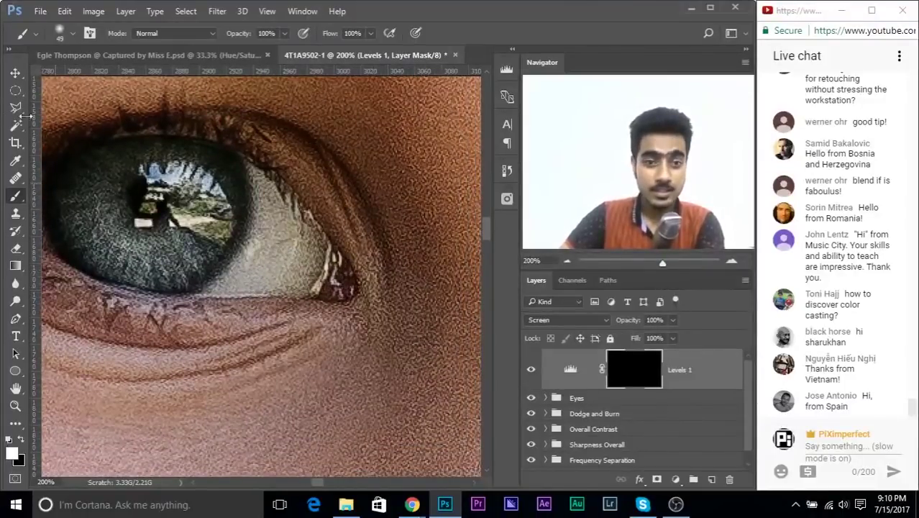
right_click(263, 267, "alt")
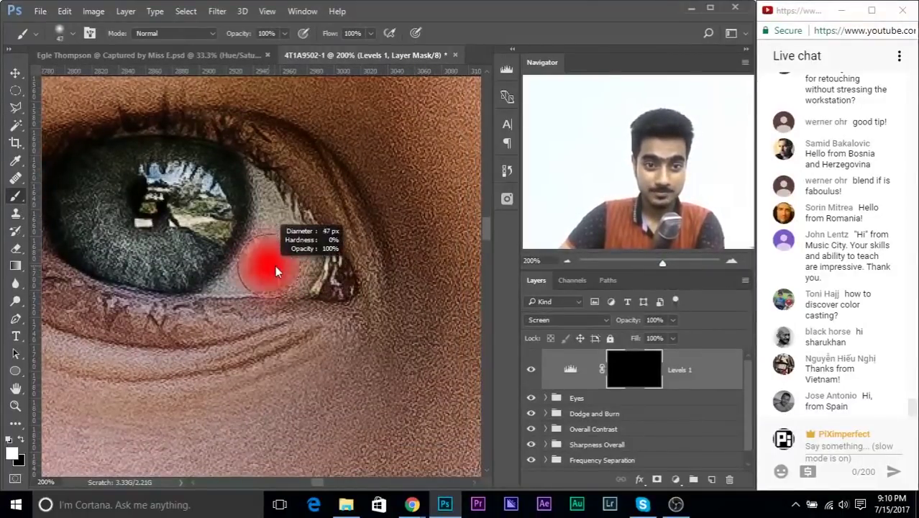
mouse_move(248, 270)
left_mouse_down()
mouse_move(242, 217)
mouse_move(256, 209)
mouse_move(269, 219)
mouse_move(276, 254)
mouse_move(310, 285)
left_mouse_up()
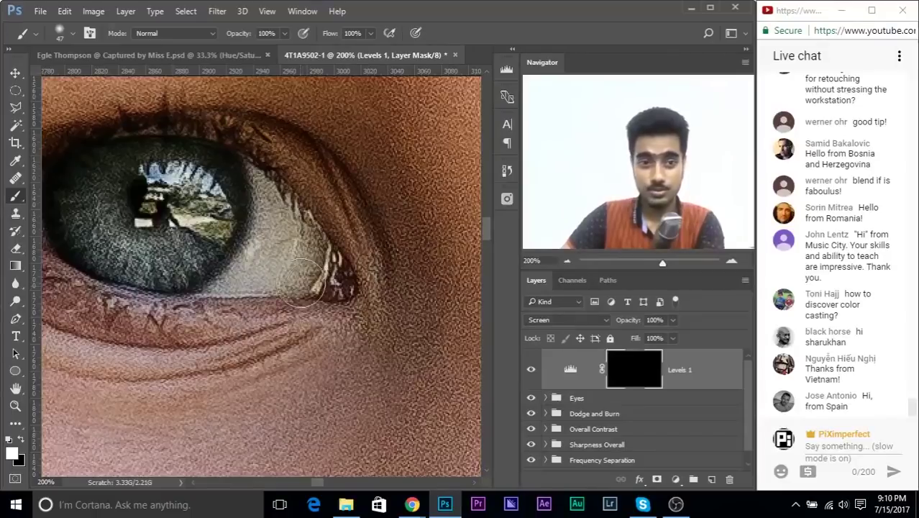
right_click(263, 273)
right_click(248, 258, "alt")
mouse_move(258, 188)
left_mouse_down()
mouse_move(277, 215)
mouse_move(213, 288)
mouse_move(284, 289)
mouse_move(316, 276)
mouse_move(296, 248)
mouse_move(274, 266)
mouse_move(302, 223)
mouse_move(314, 236)
left_mouse_up()
left_click_drag(258, 185, 249, 167)
left_click_drag(233, 186, 381, 216)
mouse_move(189, 220)
left_mouse_down()
mouse_move(164, 243)
mouse_move(174, 217)
mouse_move(205, 272)
left_mouse_up()
Brighten the white of the eye on the portrait's right side by painting the Levels 1 mask with a 27 px white brush.
mouse_move(342, 240)
left_mouse_down()
mouse_move(314, 205)
mouse_move(72, 215)
left_mouse_up()
left_click_drag(286, 212, 159, 199)
mouse_move(241, 210)
left_mouse_down()
mouse_move(263, 280)
mouse_move(224, 274)
mouse_move(216, 255)
mouse_move(232, 214)
mouse_move(192, 271)
left_mouse_up()
left_click_drag(319, 222, 212, 220)
mouse_move(356, 215)
left_mouse_down()
mouse_move(377, 197)
mouse_move(345, 274)
mouse_move(424, 244)
mouse_move(375, 221)
mouse_move(363, 201)
mouse_move(356, 252)
mouse_move(428, 230)
mouse_move(328, 270)
left_mouse_up()
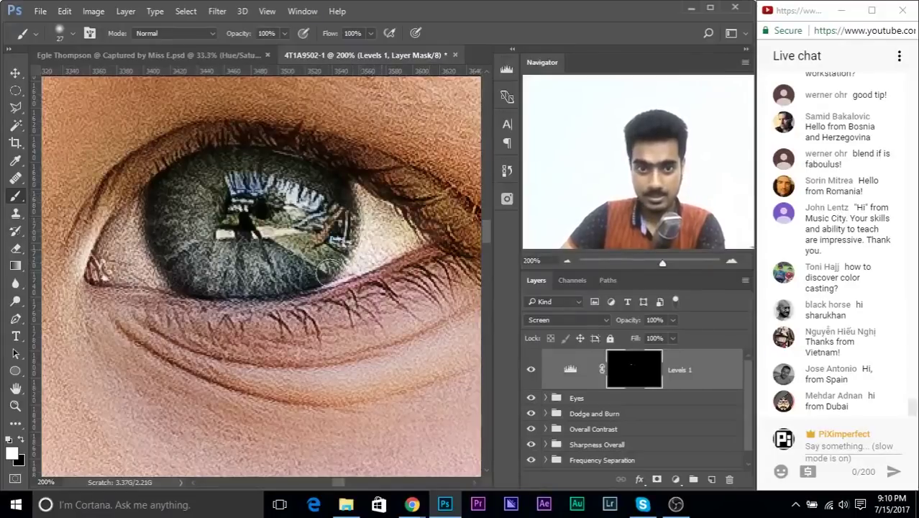
Paint black on the Levels 1 mask to remove brightening spill from the iris edge and lids of the portrait's left-side eye.
left_click_drag(108, 288, 482, 234)
left_click_drag(93, 241, 553, 337)
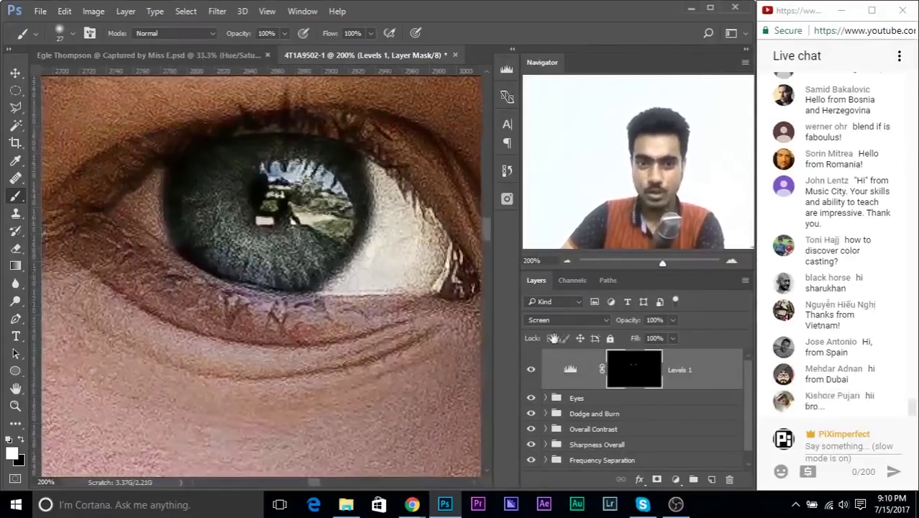
key("x")
mouse_move(340, 151)
left_mouse_down()
mouse_move(358, 187)
mouse_move(353, 217)
mouse_move(325, 264)
left_mouse_up()
right_click(345, 301, "alt")
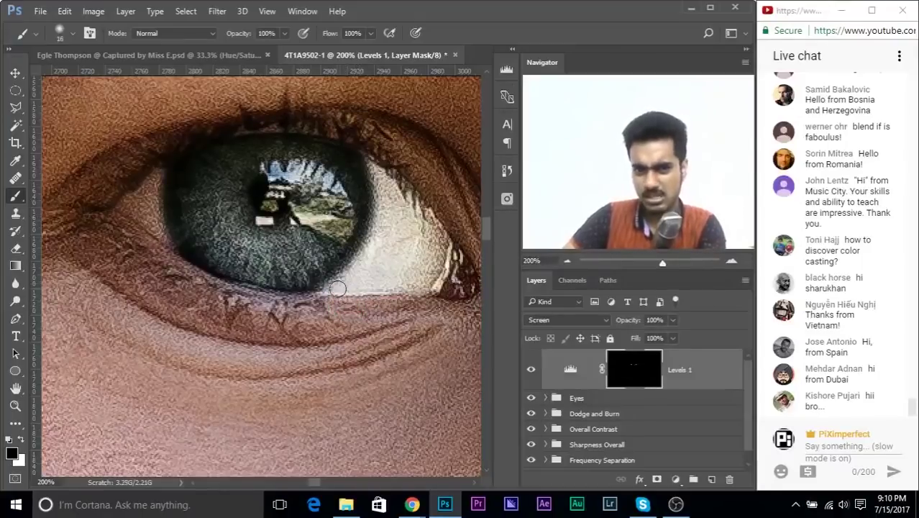
right_click(265, 260, "alt")
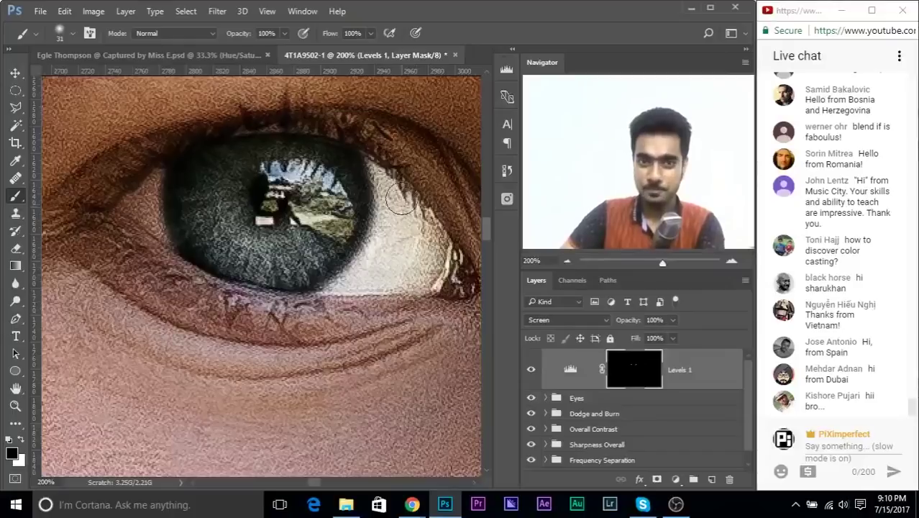
right_click(356, 203, "alt")
right_click(344, 202, "alt")
key("x")
key("x")
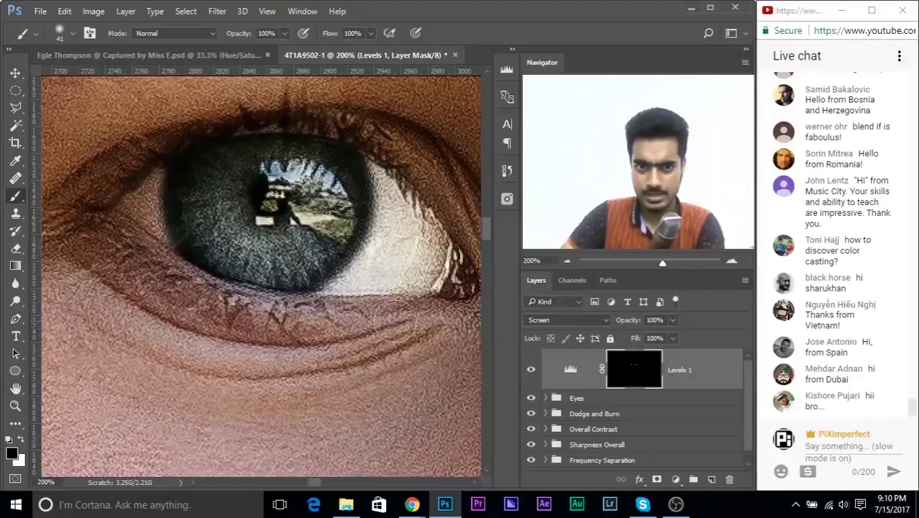
left_click_drag(381, 312, 306, 304)
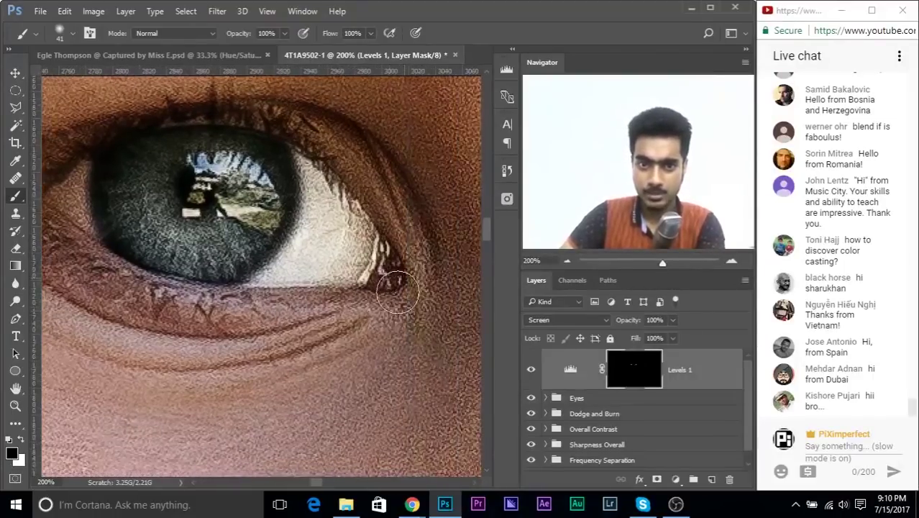
left_click_drag(269, 130, 373, 132)
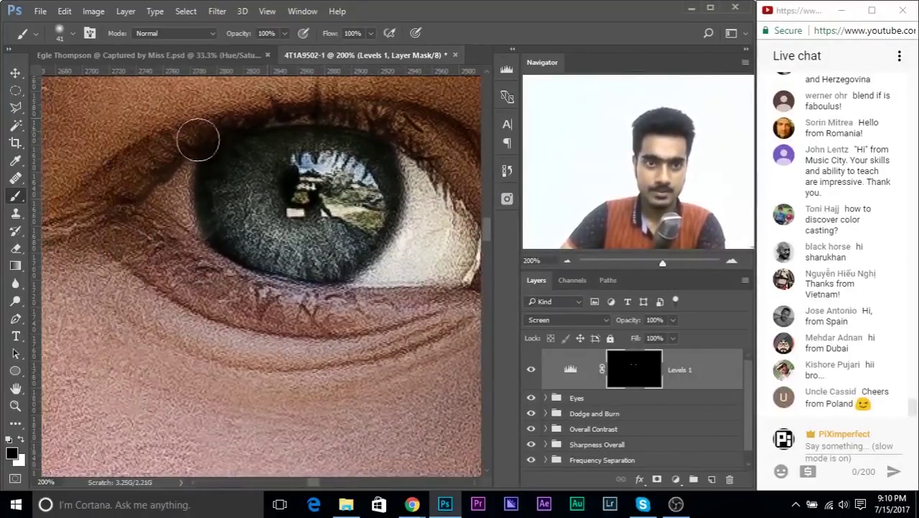
Clean up the brightening spill around the portrait's right-side eye with a 41 px black brush on the mask.
scroll(272, 297, "right", 10)
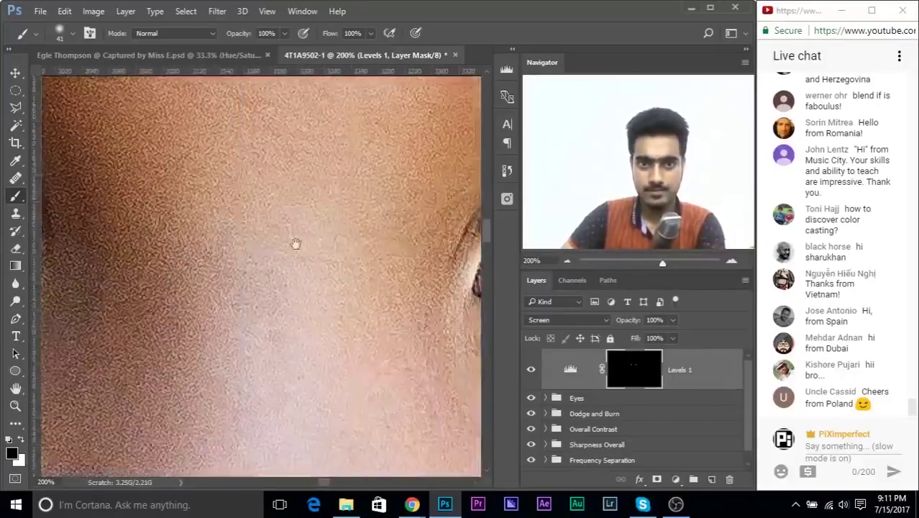
mouse_move(409, 168)
left_mouse_down()
mouse_move(366, 155)
mouse_move(376, 155)
left_mouse_up()
mouse_move(468, 278)
left_mouse_down()
mouse_move(368, 331)
mouse_move(292, 320)
mouse_move(237, 342)
mouse_move(164, 328)
mouse_move(168, 135)
left_mouse_up()
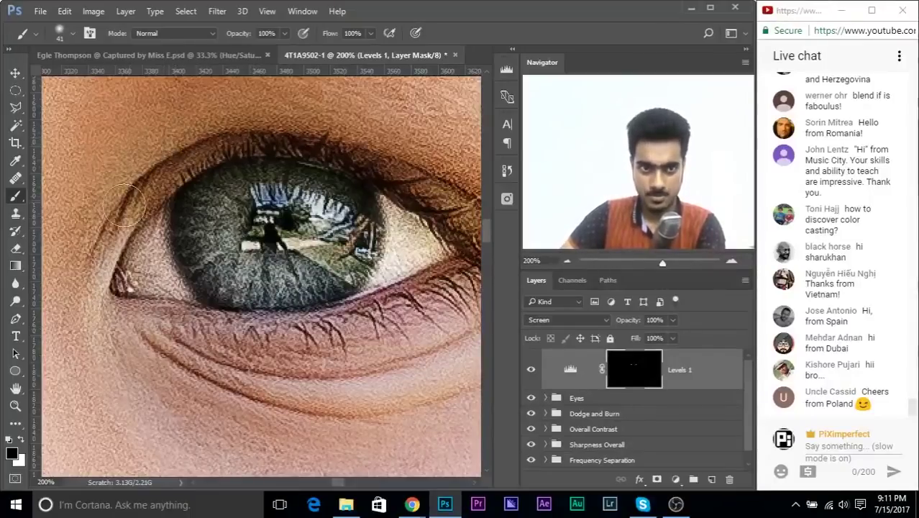
Set the Levels 1 layer's opacity to 25%.
key("ctrl+minus")
key("ctrl+minus")
key("ctrl+minus")
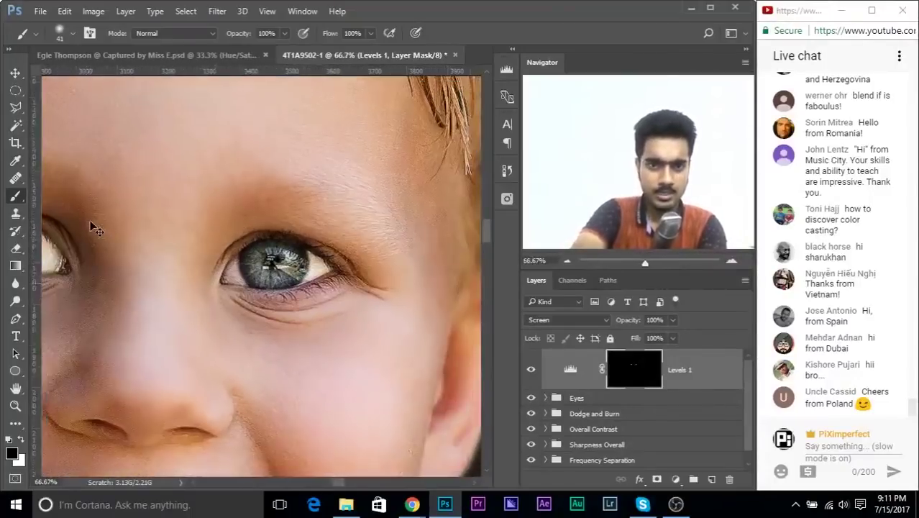
left_click_drag(248, 183, 284, 189)
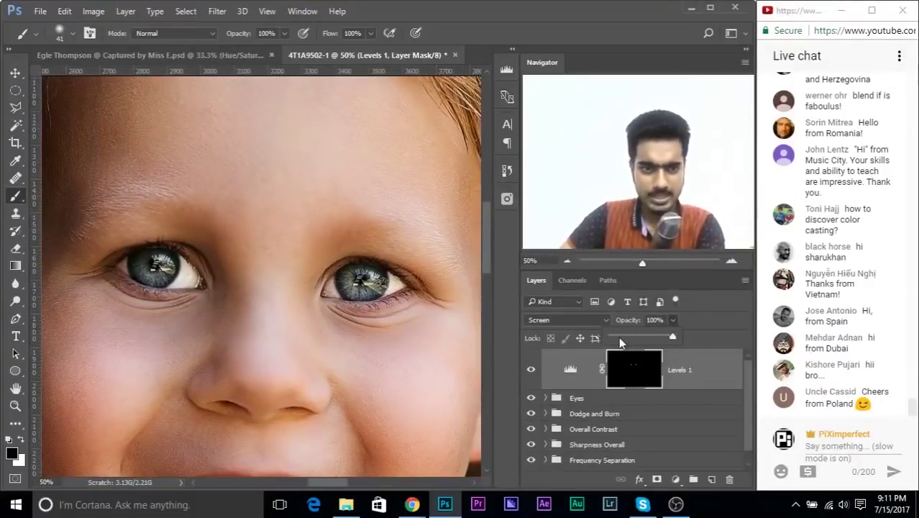
left_click(674, 322)
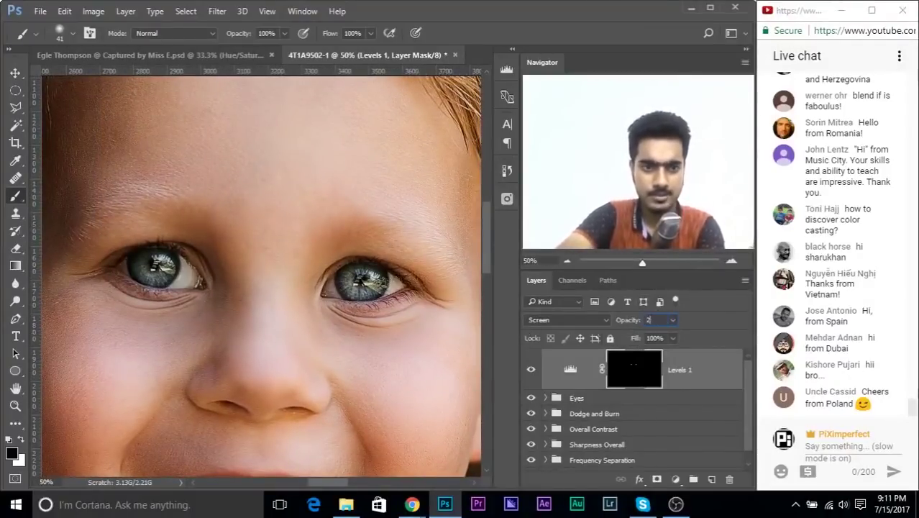
type("25")
key("Return")
Compare the eye whites with the Levels 1 layer hidden and shown, both on the whole face and close up.
key("ctrl+minus")
left_click(532, 370)
left_click(532, 370)
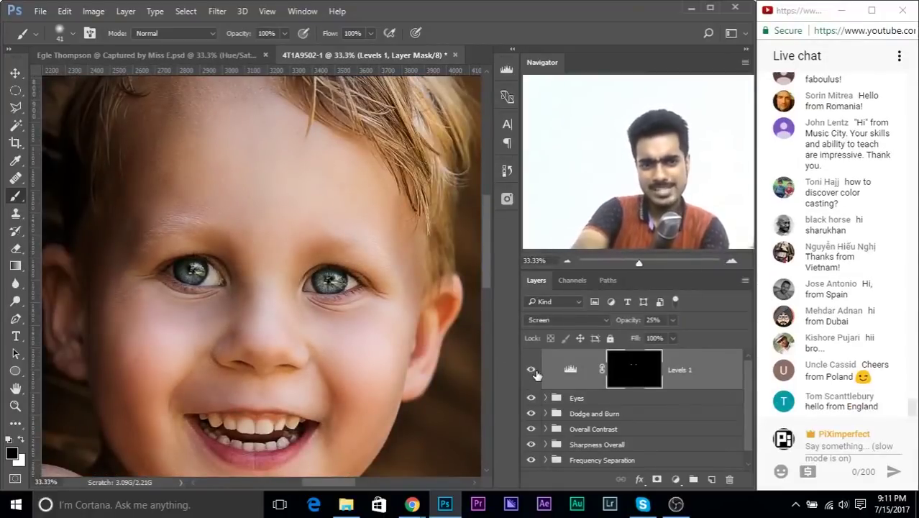
key("ctrl+plus")
key("ctrl+plus")
key("ctrl+plus")
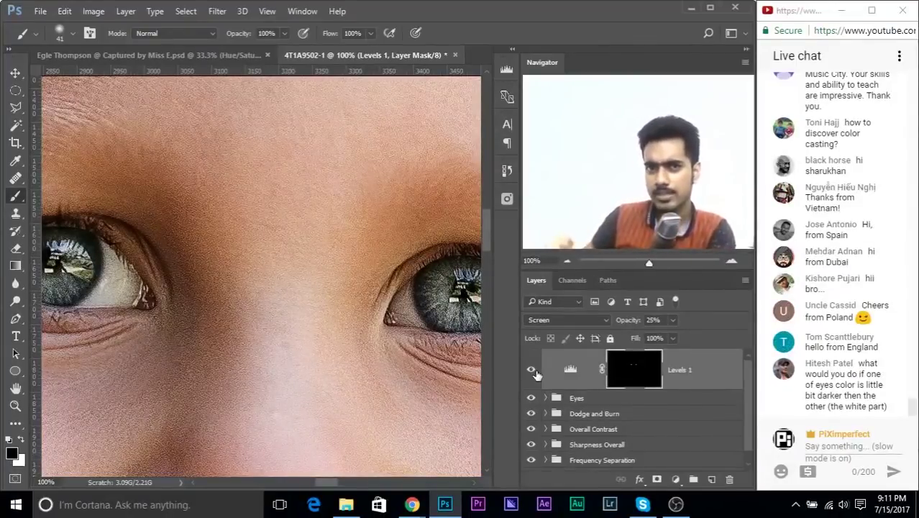
left_click(533, 371)
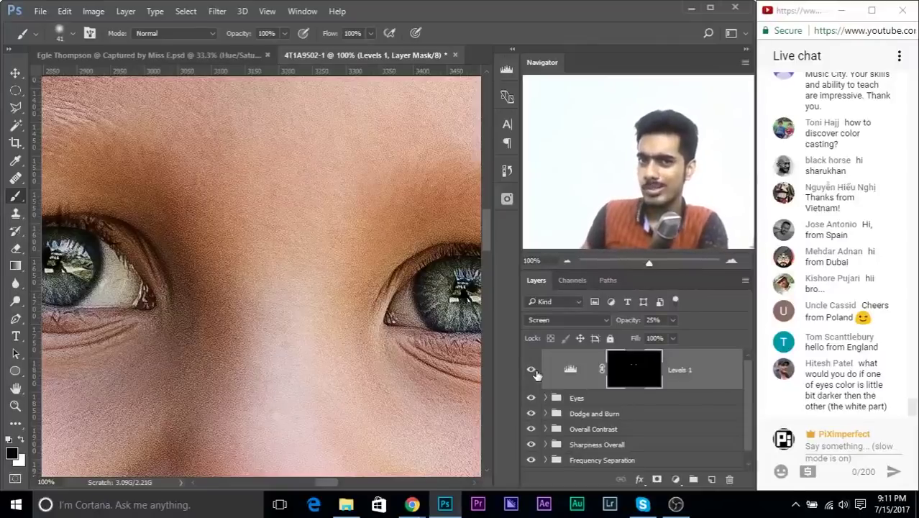
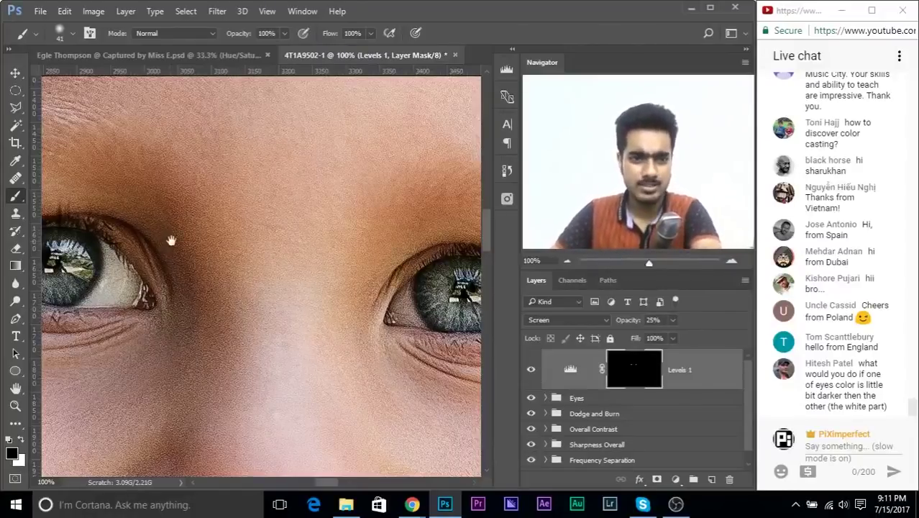
Raise the midtone level of the Levels 1 layer's Blue channel to 1.43.
left_click_drag(169, 241, 262, 209)
left_click_drag(396, 227, 242, 216)
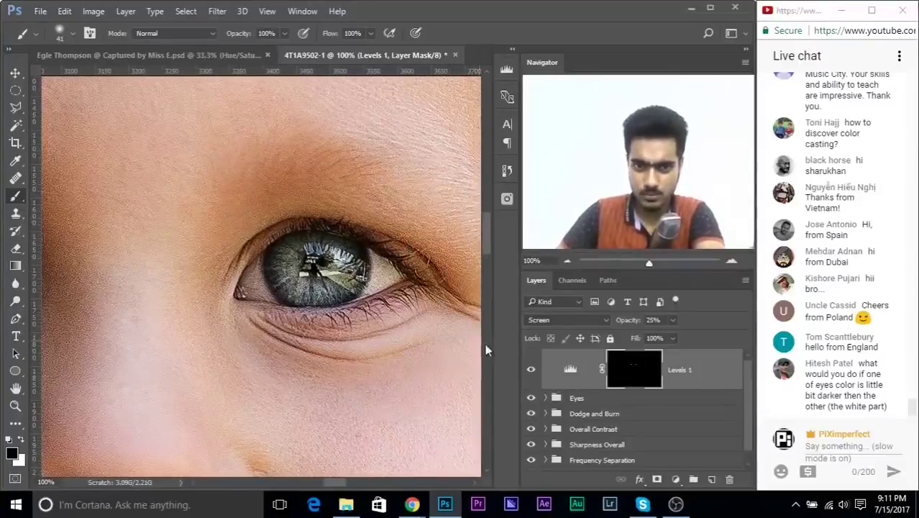
double_click(569, 370)
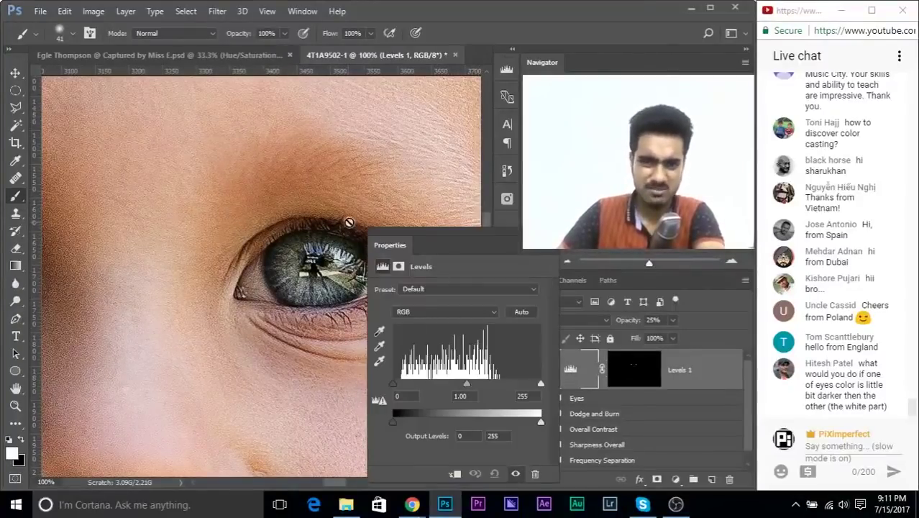
left_click(421, 311)
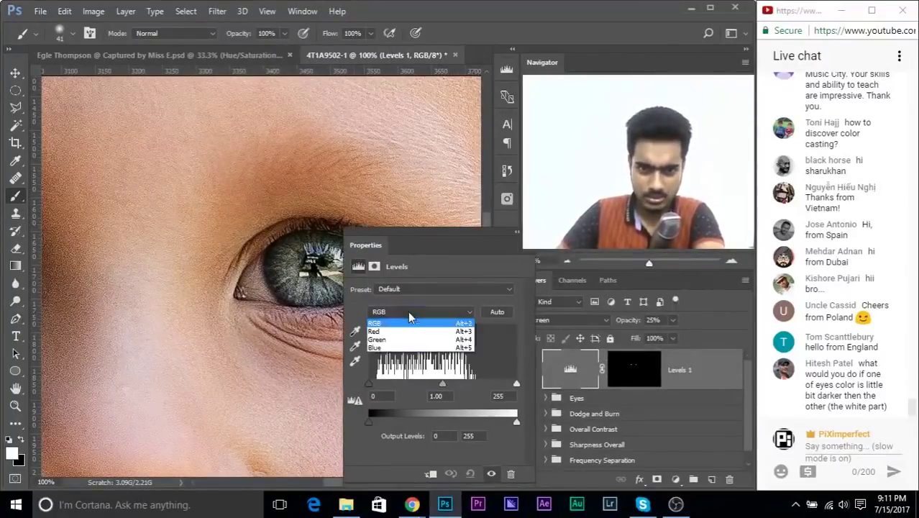
left_click(400, 343)
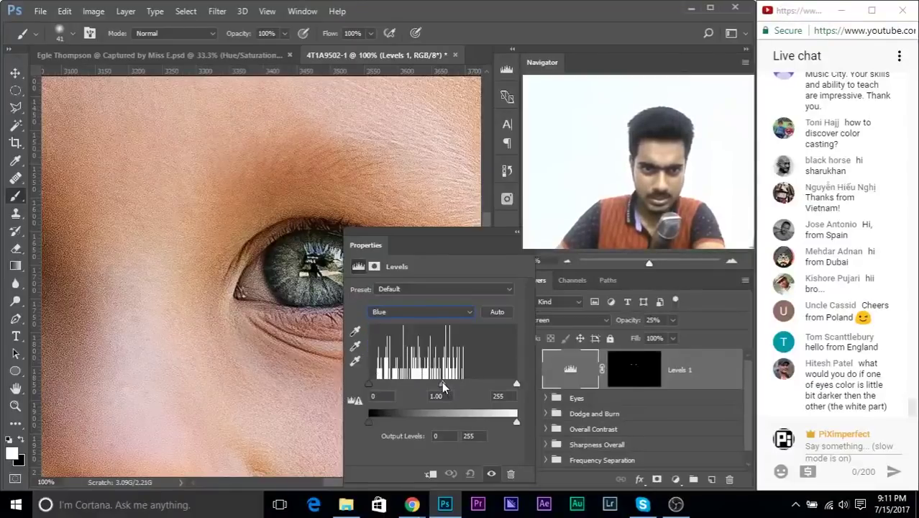
left_click_drag(160, 192, 403, 189)
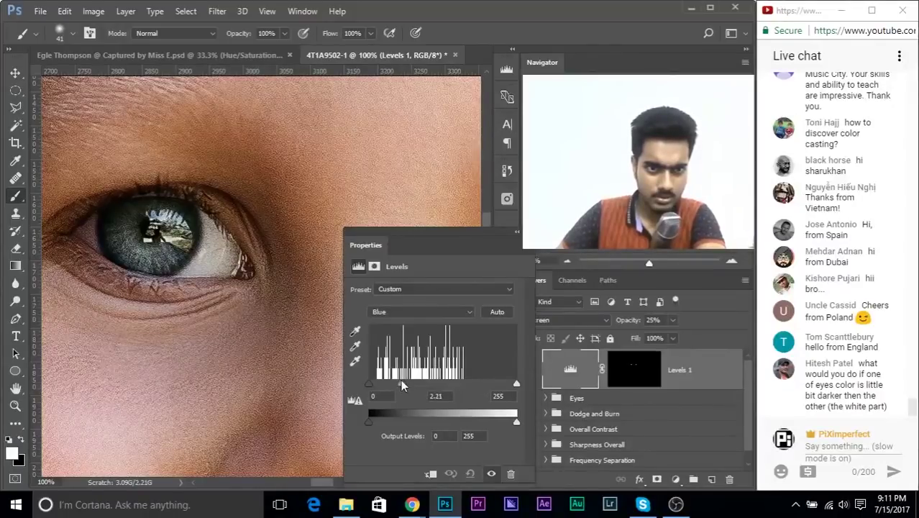
left_click_drag(418, 377, 424, 379)
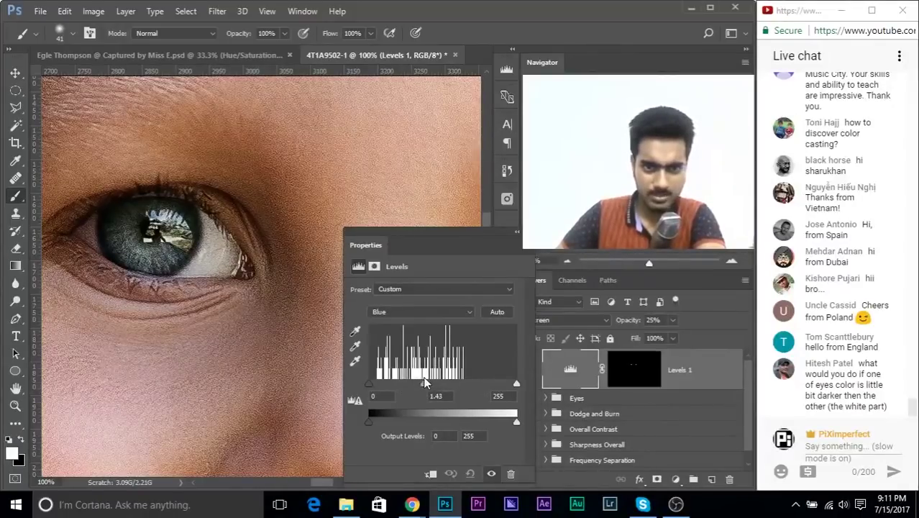
left_click(516, 231)
Compare the eye whites with the Levels 1 layer hidden and shown, close up and on the whole face.
left_click(532, 369)
left_click(532, 370)
key("ctrl+minus")
key("ctrl+minus")
key("ctrl+minus")
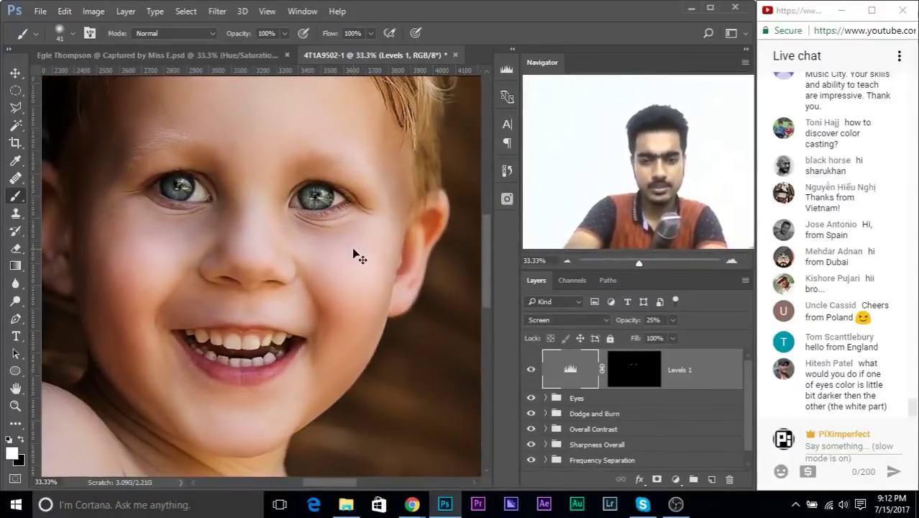
key("ctrl+minus")
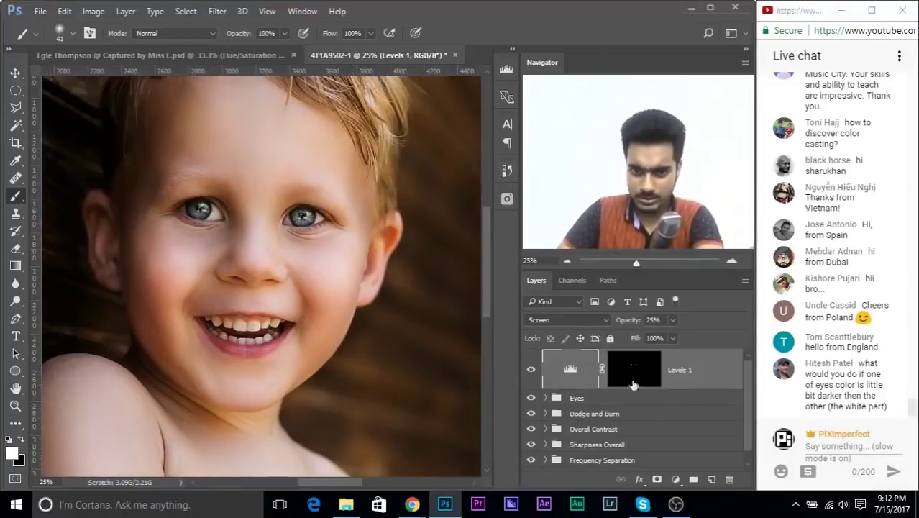
left_click(531, 370)
left_click(532, 370)
Move the Levels 1 layer into the Eyes group and compare the portrait with the group hidden and shown.
left_click_drag(677, 381, 582, 404)
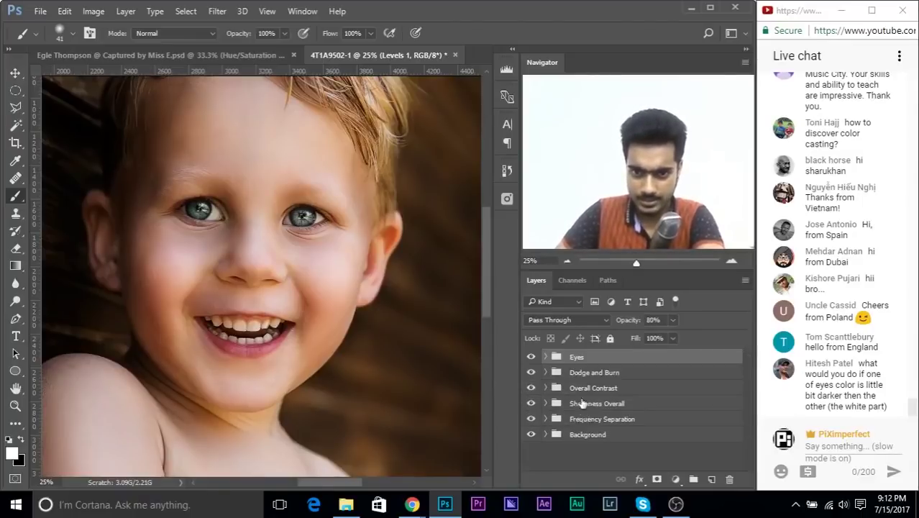
left_click(530, 356)
left_click(530, 357)
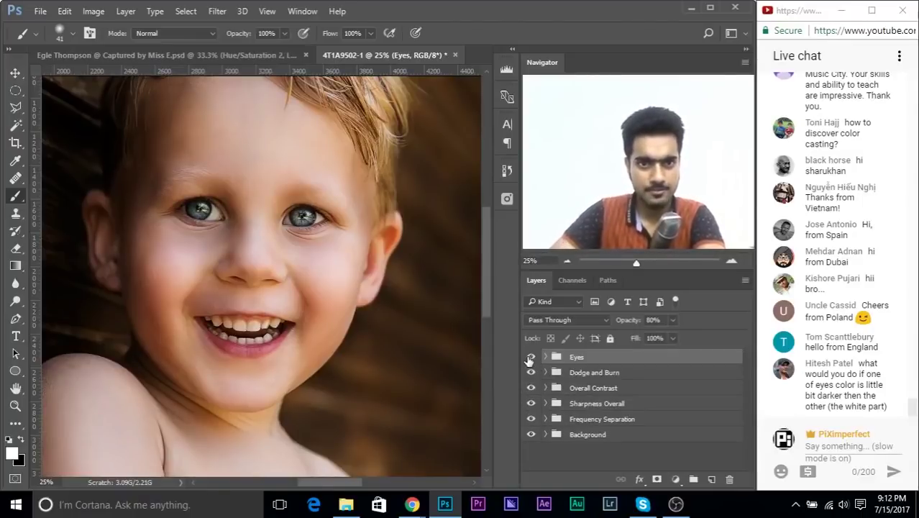
key("ctrl+minus")
key("ctrl+minus")
key("ctrl+minus")
key("ctrl+plus")
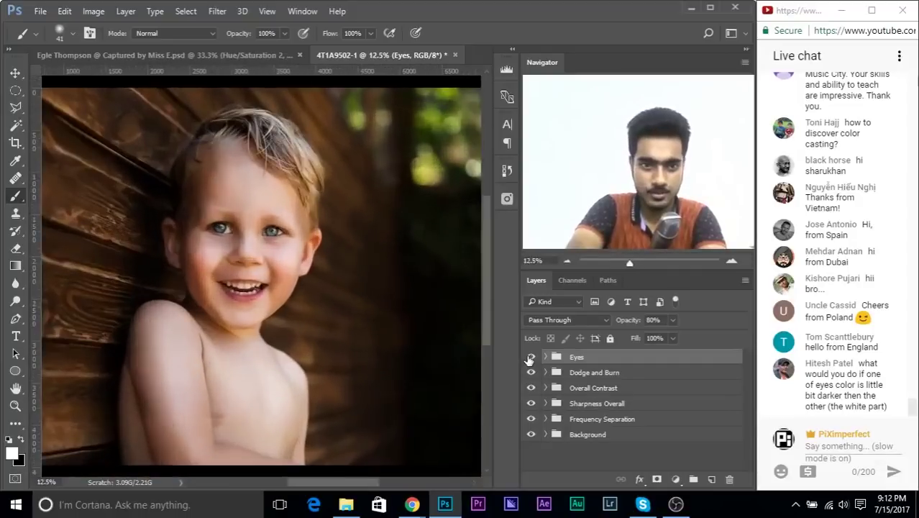
key("ctrl+plus")
key("ctrl+minus")
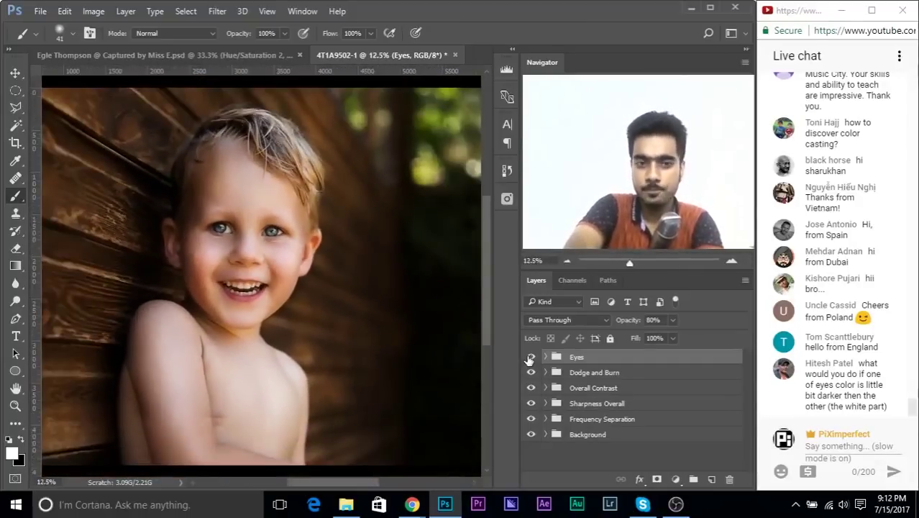
Add a Vibrance adjustment layer above the Eyes group with vibrance -50 and invert its mask to black.
key("ctrl+plus")
key("ctrl+plus")
key("ctrl+plus")
key("ctrl+plus")
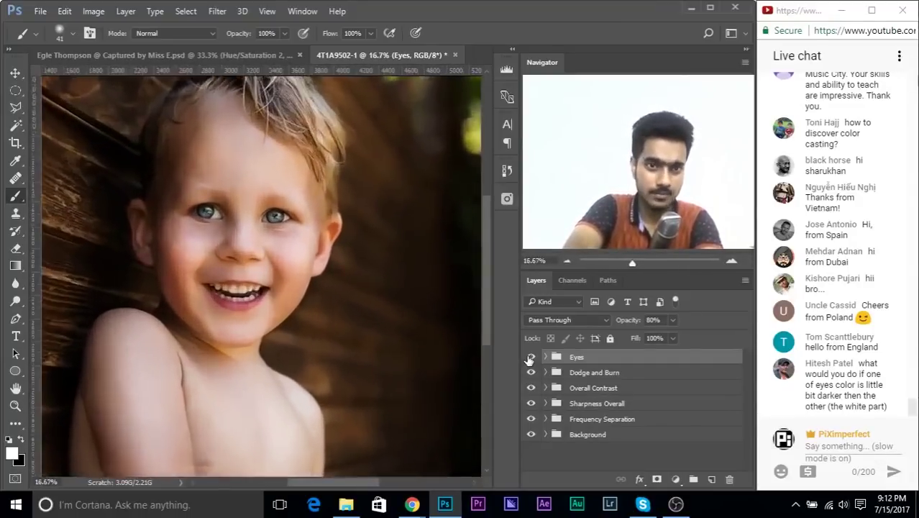
key("ctrl+plus")
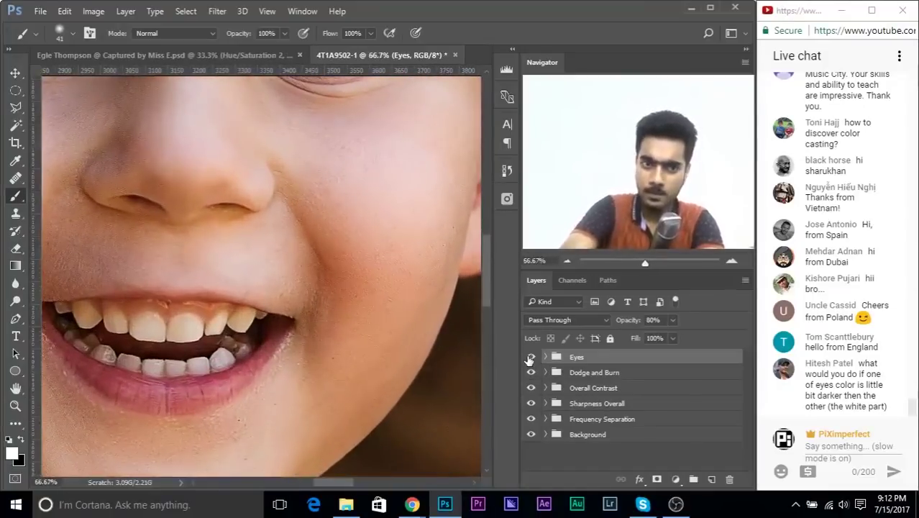
left_click_drag(174, 406, 199, 388)
left_click_drag(204, 256, 236, 261)
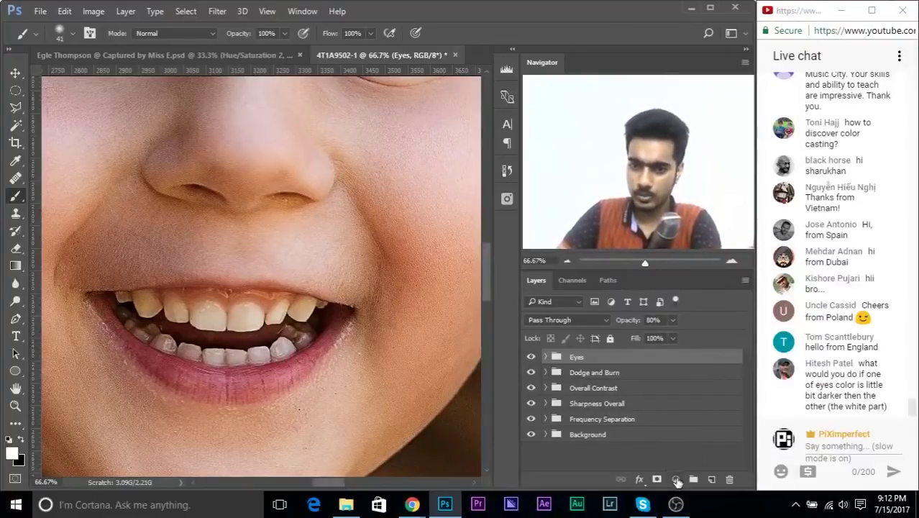
left_click(676, 480)
left_click(694, 298)
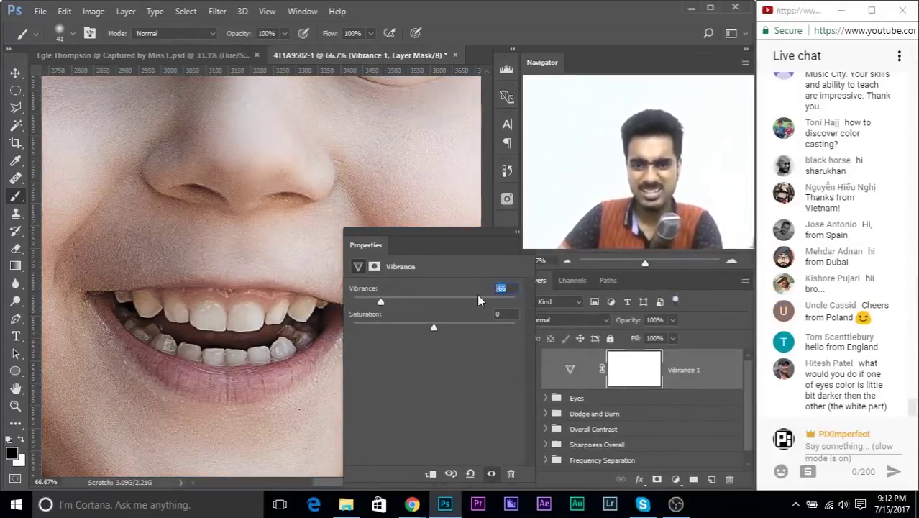
type("-50")
key("Return")
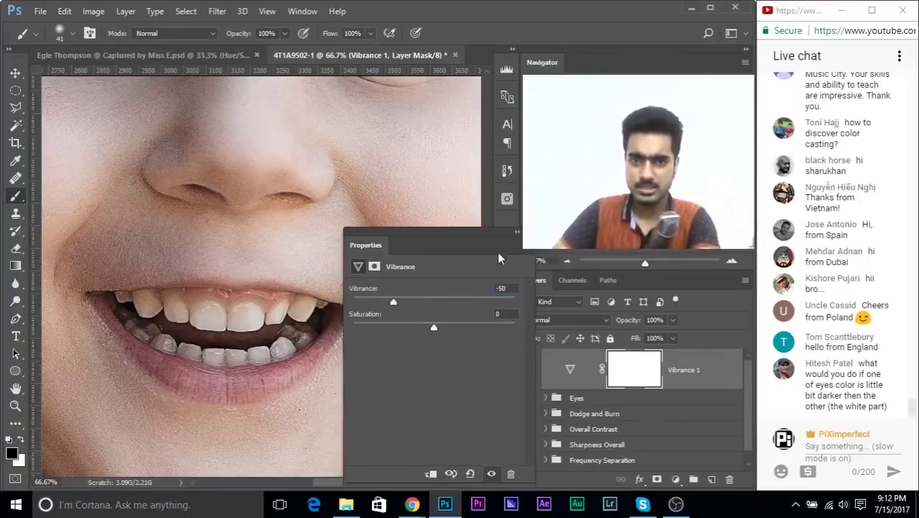
left_click(608, 345)
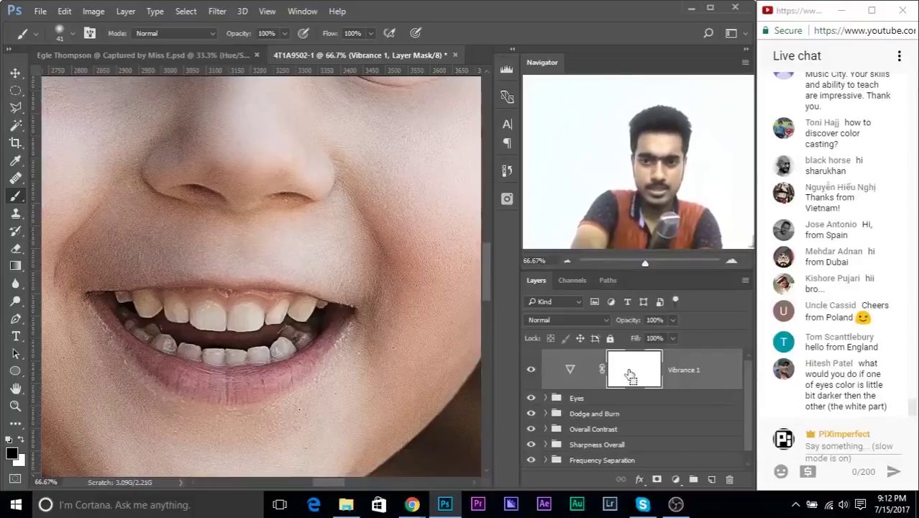
key("ctrl+i")
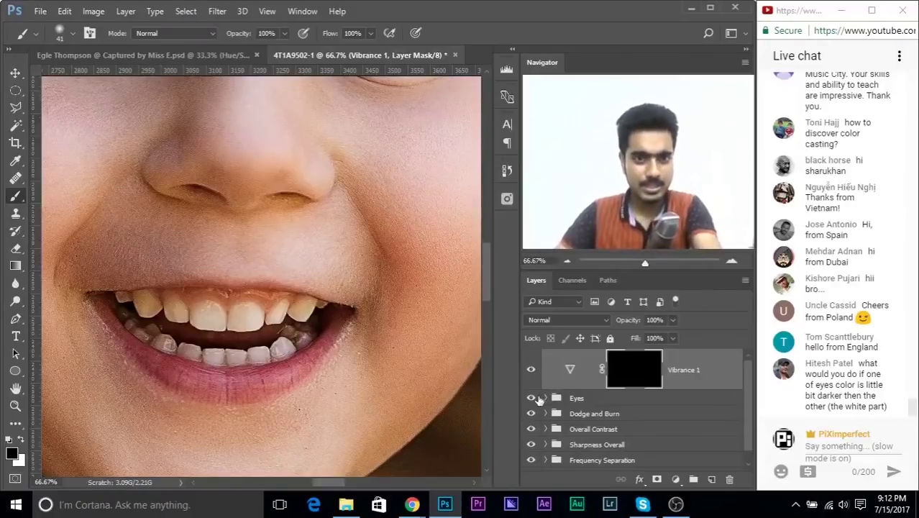
Expand the Eyes group and check the eye whites with the Vibrance 1 and Levels 1 layers hidden and shown.
left_click_drag(285, 127, 359, 386)
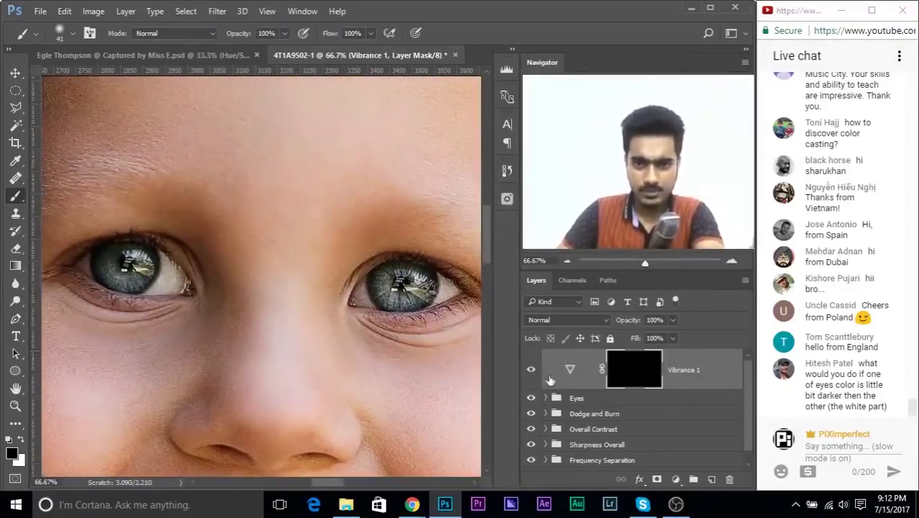
left_click(531, 371)
left_click(545, 399)
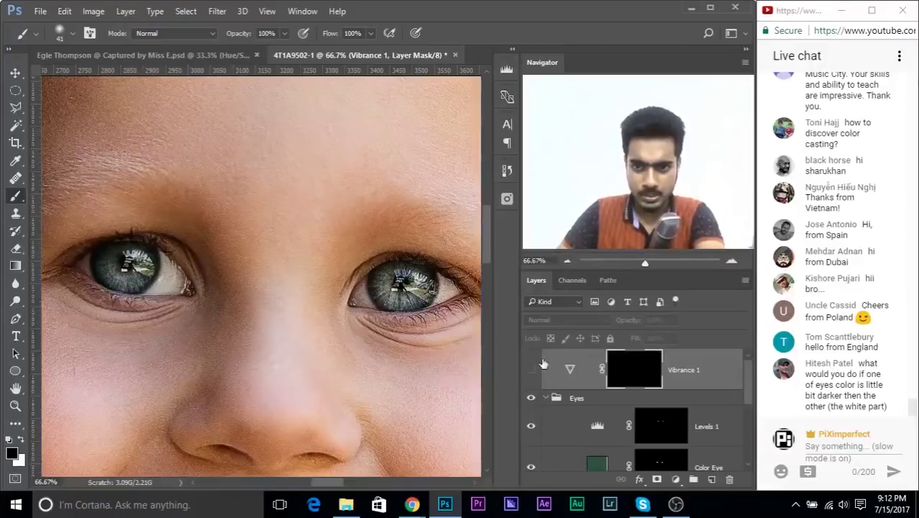
left_click(530, 427)
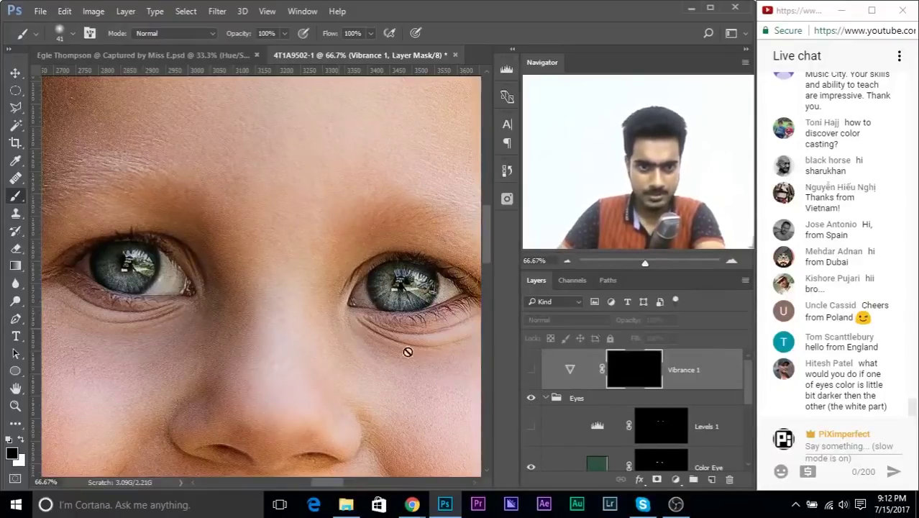
left_click(573, 398)
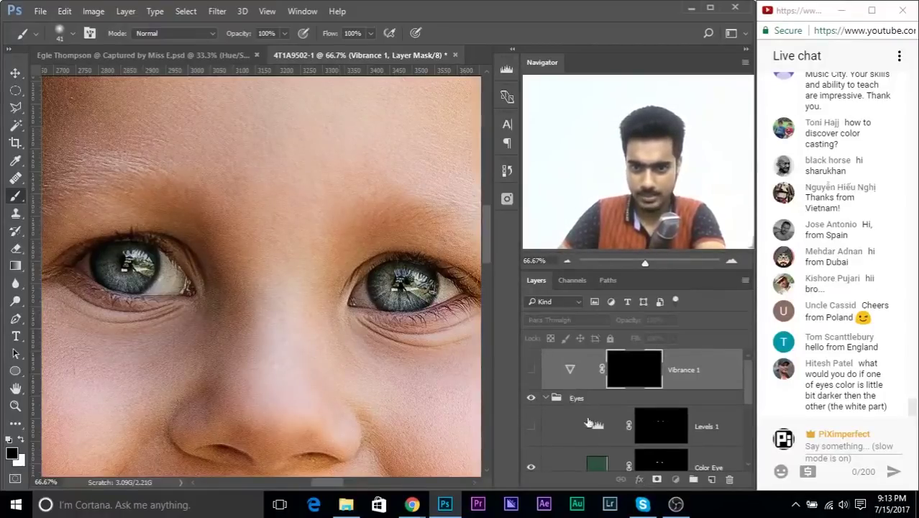
left_click(670, 427)
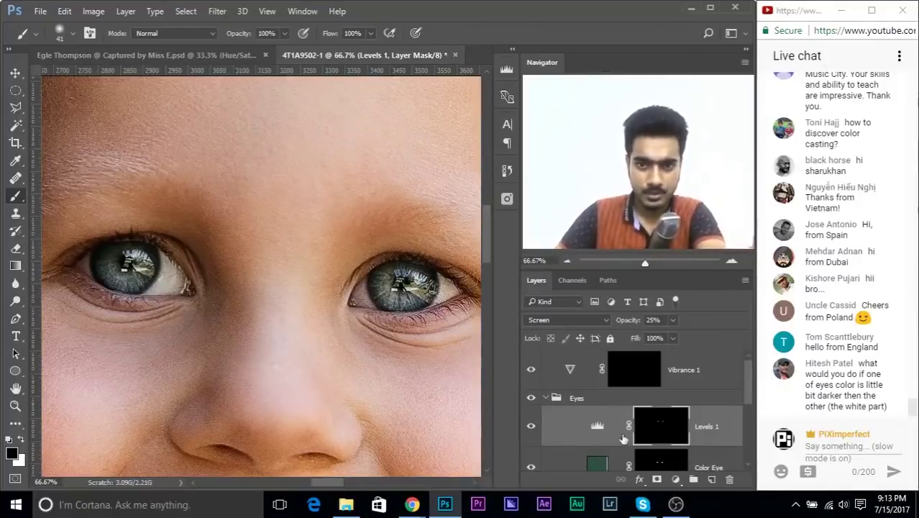
Paint white over the upper and lower teeth on the Vibrance 1 mask with a 41 px brush.
left_click_drag(226, 370, 267, 185)
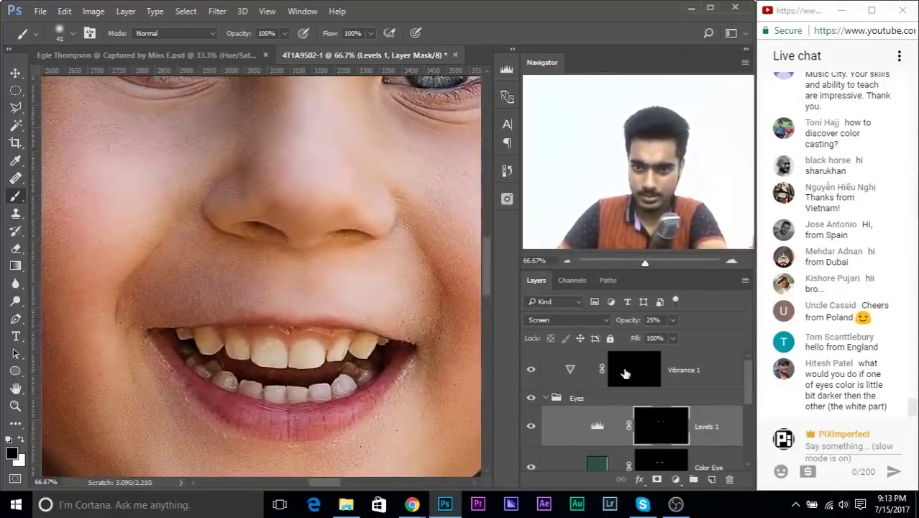
left_click(624, 375)
key("ctrl+plus")
left_click_drag(340, 236, 329, 135)
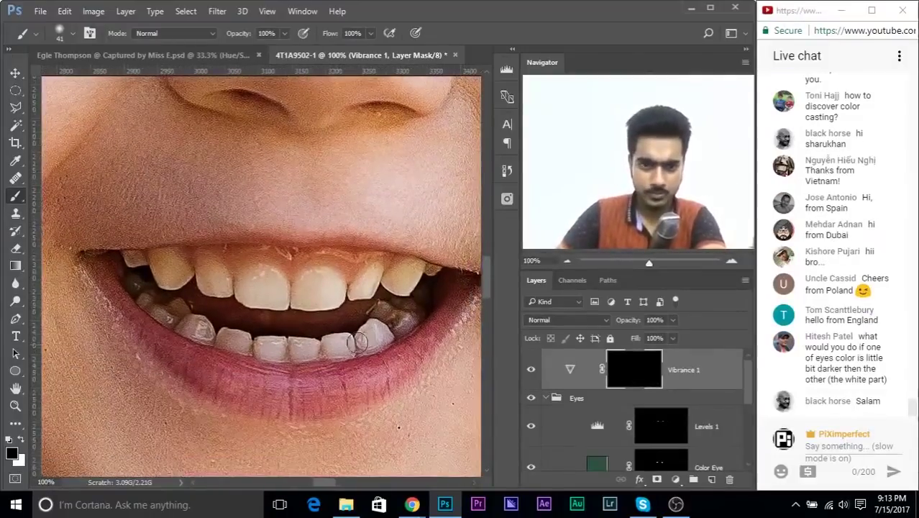
key("x")
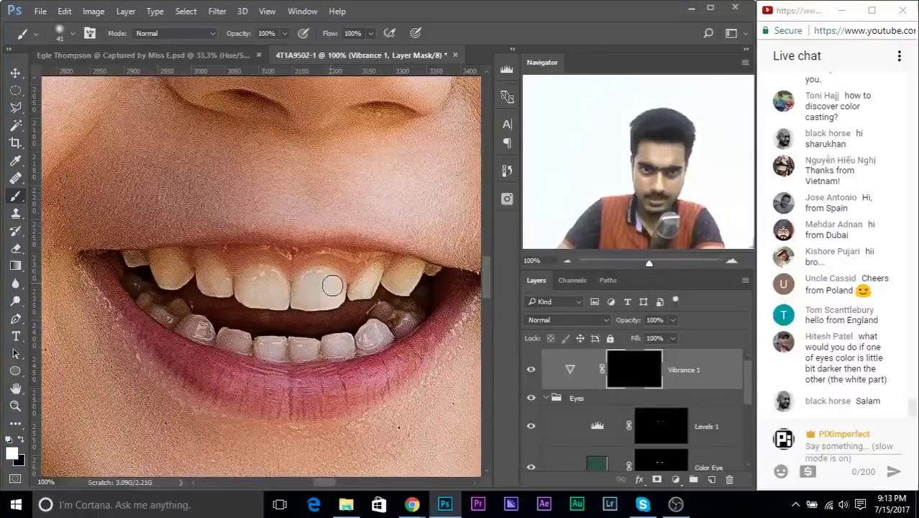
mouse_move(372, 273)
left_mouse_down()
mouse_move(355, 287)
mouse_move(361, 281)
mouse_move(350, 272)
mouse_move(388, 311)
mouse_move(382, 278)
mouse_move(396, 283)
mouse_move(422, 273)
left_mouse_up()
key("x")
key("x")
mouse_move(348, 292)
left_mouse_down()
mouse_move(307, 277)
mouse_move(297, 290)
mouse_move(300, 300)
mouse_move(335, 299)
left_mouse_up()
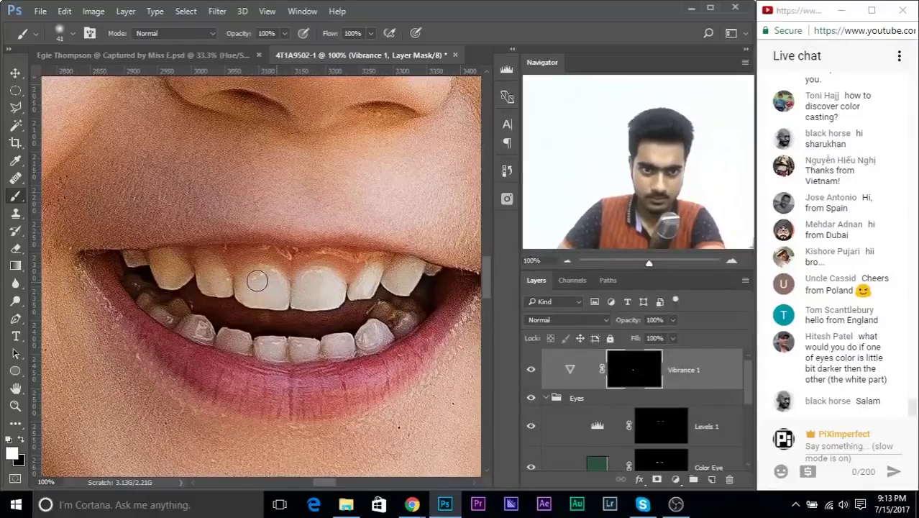
mouse_move(223, 284)
left_mouse_down()
mouse_move(210, 276)
mouse_move(223, 285)
left_mouse_up()
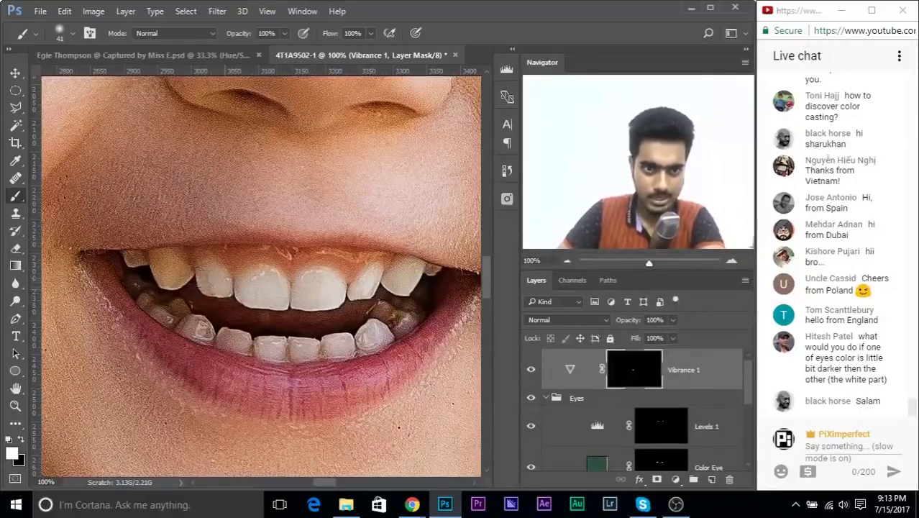
mouse_move(159, 265)
left_mouse_down()
mouse_move(180, 275)
mouse_move(144, 268)
mouse_move(144, 289)
mouse_move(186, 322)
mouse_move(148, 304)
mouse_move(239, 346)
left_mouse_up()
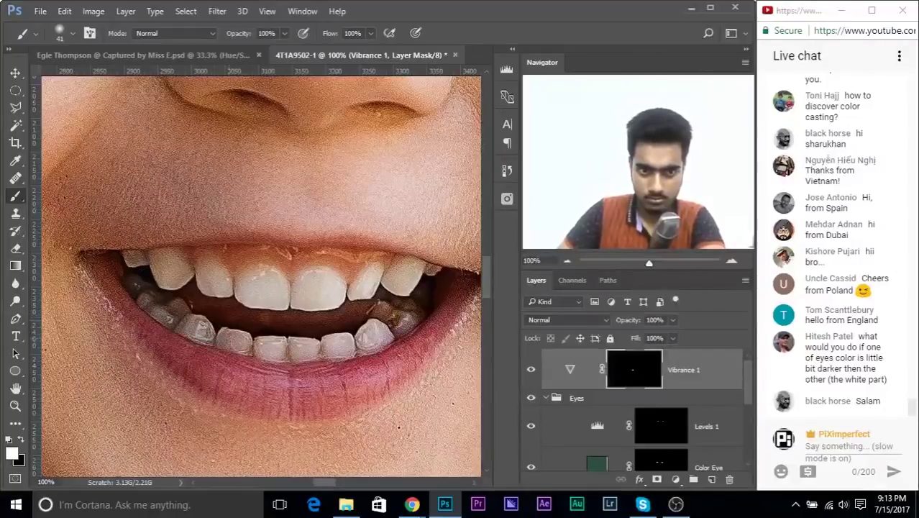
mouse_move(357, 332)
left_mouse_down()
mouse_move(425, 303)
mouse_move(386, 325)
left_mouse_up()
Paint black on the Vibrance 1 mask with a 25 px brush to remove desaturation spill around the teeth.
key("x")
left_click_drag(263, 322, 253, 323, "alt")
mouse_move(198, 305)
left_mouse_down()
mouse_move(227, 305)
mouse_move(211, 306)
mouse_move(191, 288)
mouse_move(180, 294)
mouse_move(199, 311)
mouse_move(268, 328)
mouse_move(323, 325)
mouse_move(393, 302)
left_mouse_up()
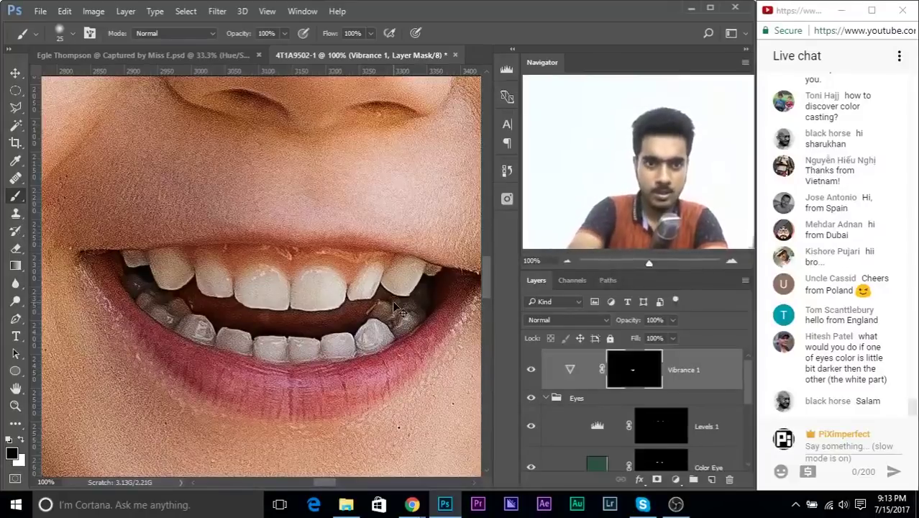
Check the teeth on the whole portrait and set the Vibrance 1 layer's vibrance to -63.
key("ctrl+minus")
key("ctrl+minus")
key("ctrl+minus")
key("ctrl+minus")
key("ctrl+minus")
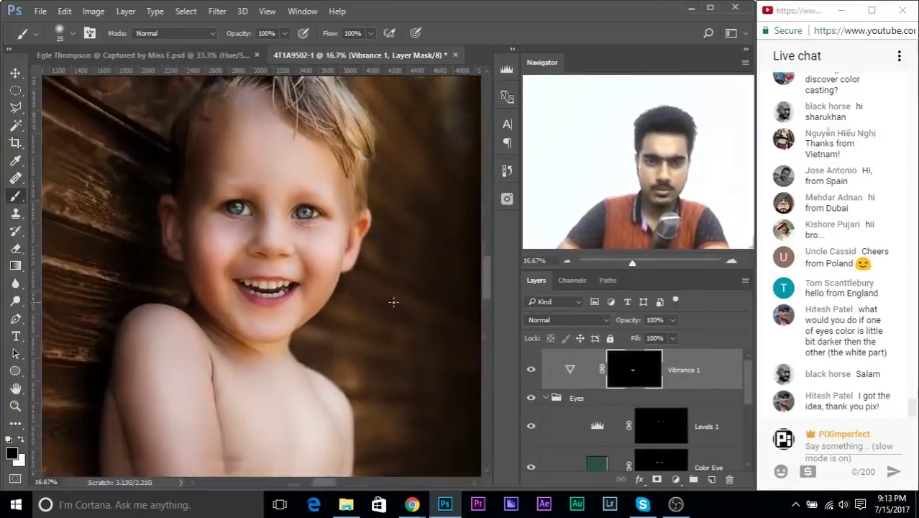
left_click_drag(375, 275, 345, 298)
key("ctrl+plus")
key("ctrl+plus")
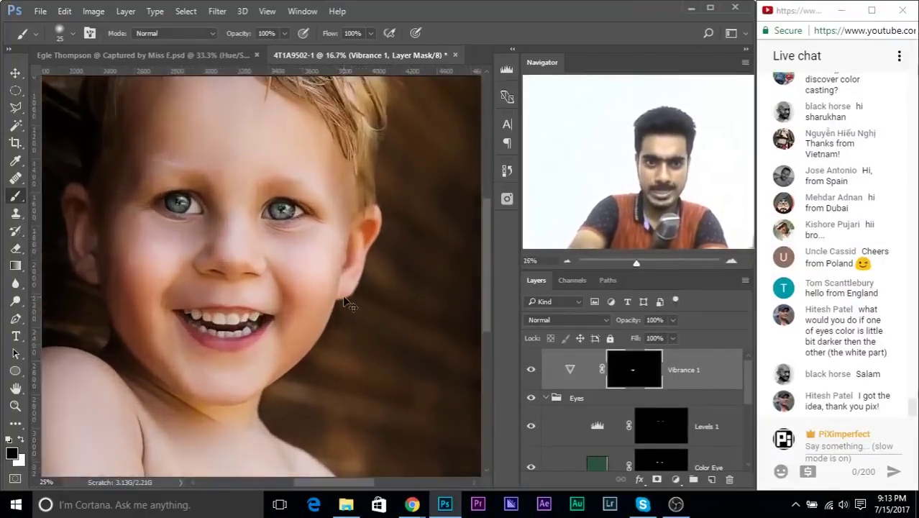
double_click(572, 379)
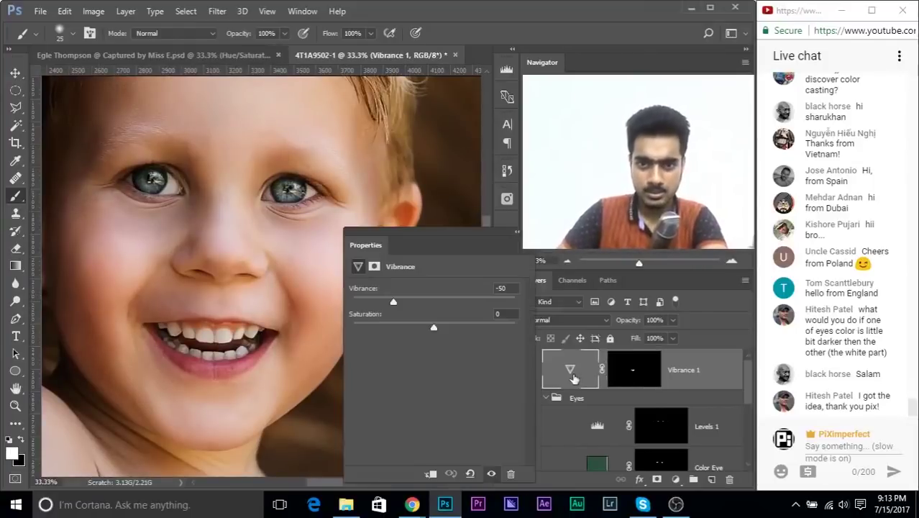
mouse_move(394, 303)
left_mouse_down()
mouse_move(445, 303)
mouse_move(383, 304)
left_mouse_up()
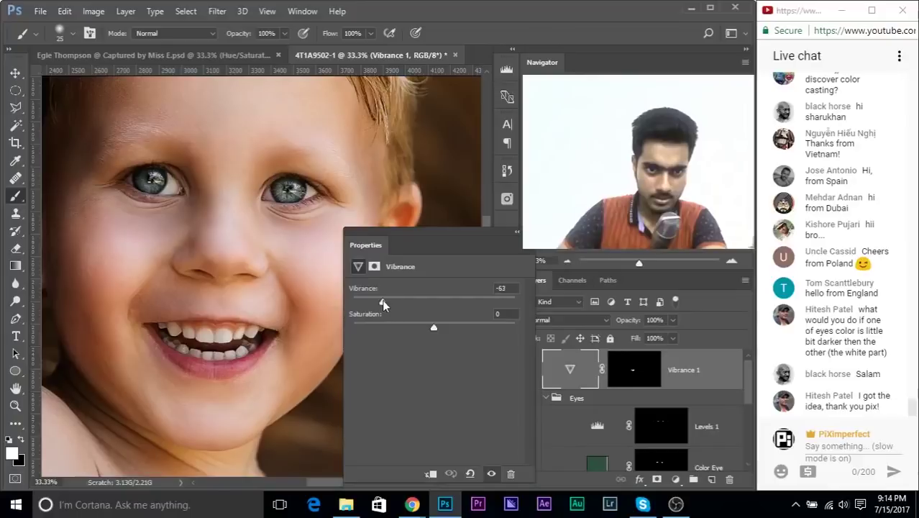
Set the Vibrance 1 adjustment's vibrance to -35 and check the teeth on the whole portrait.
left_click_drag(397, 305, 414, 306)
left_click_drag(503, 287, 486, 289)
type("-35")
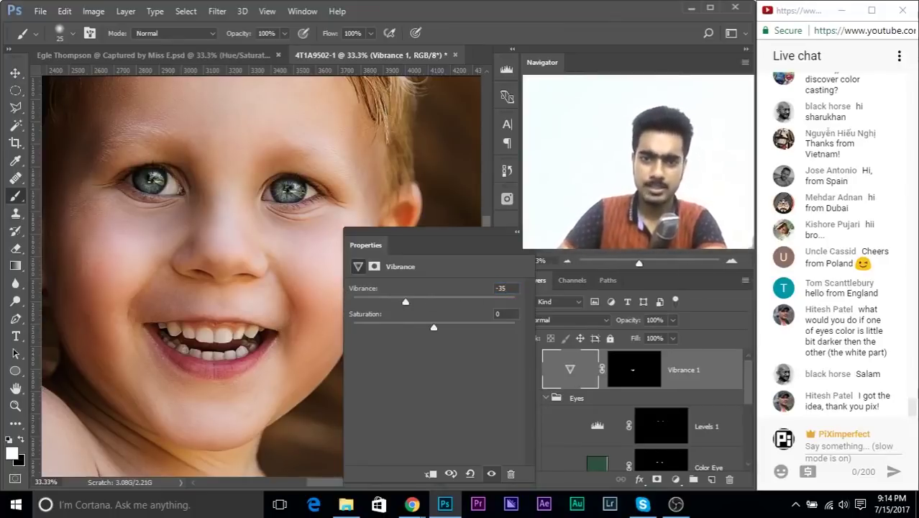
key("ctrl+minus")
key("ctrl+minus")
key("ctrl+minus")
key("ctrl+minus")
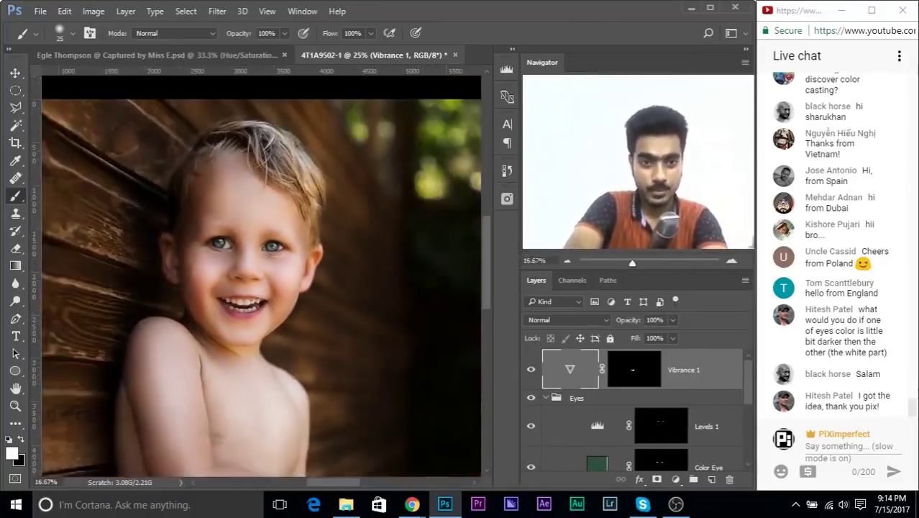
key("ctrl+plus")
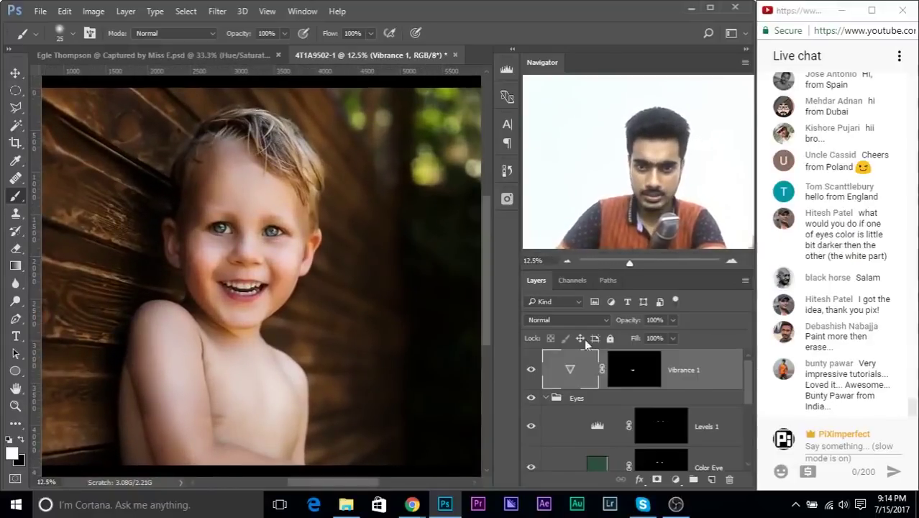
Set the Eyes group's opacity to 65%.
left_click(571, 399)
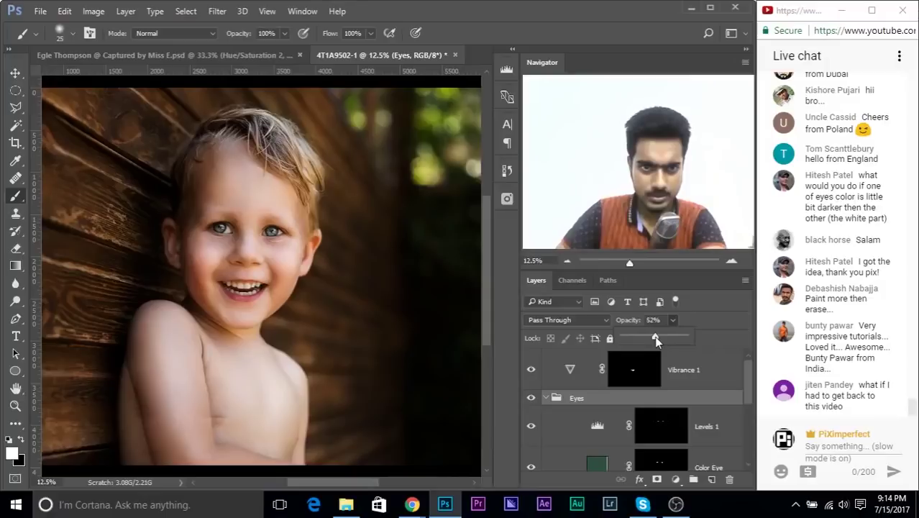
left_click_drag(659, 335, 662, 334)
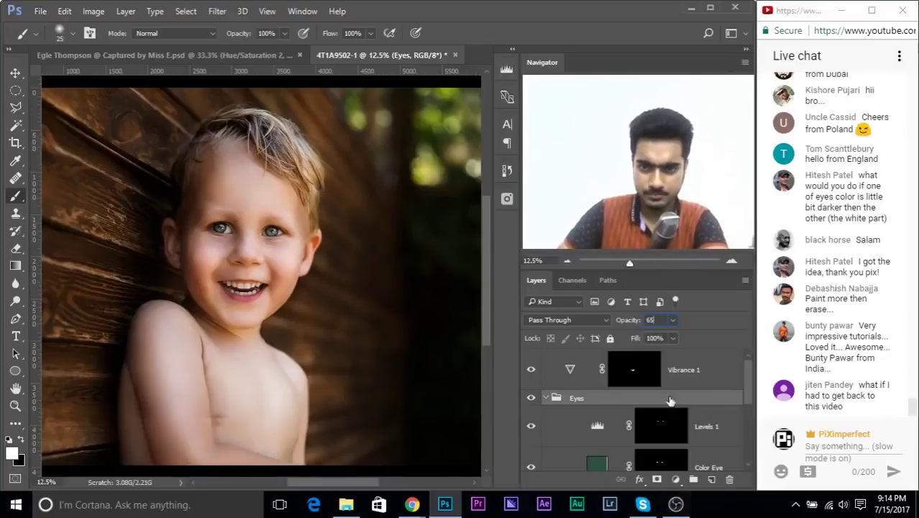
Group the Vibrance 1 layer under the name Teeth, and collapse the Teeth and Eyes groups.
left_click(667, 370)
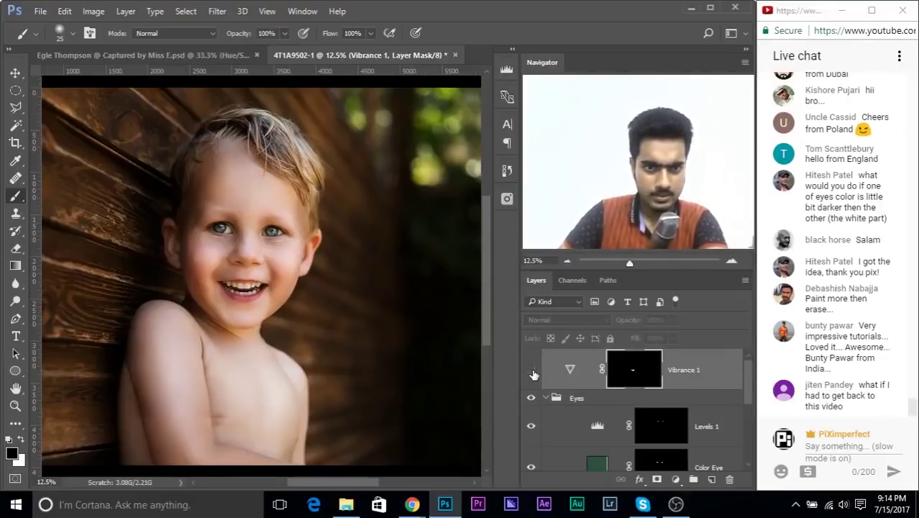
key("ctrl+minus")
key("ctrl+plus")
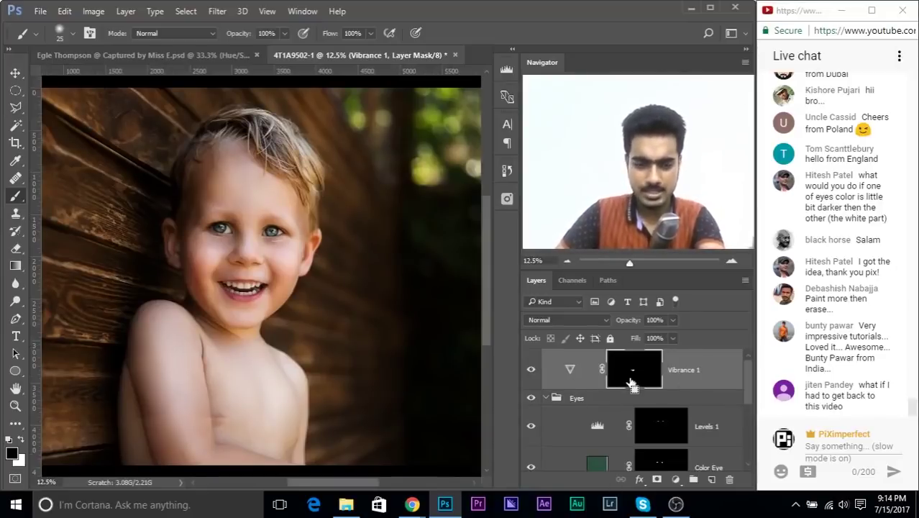
key("ctrl+g")
double_click(581, 359)
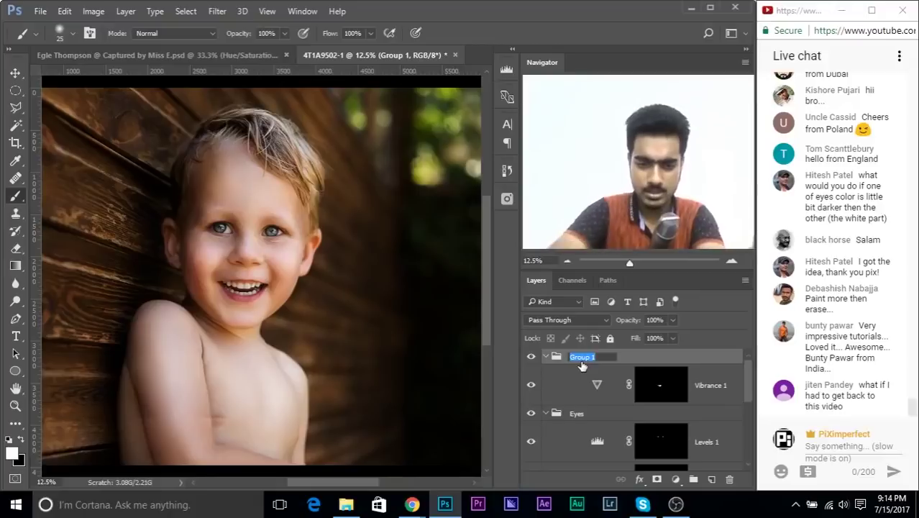
type("Teeth")
key("Return")
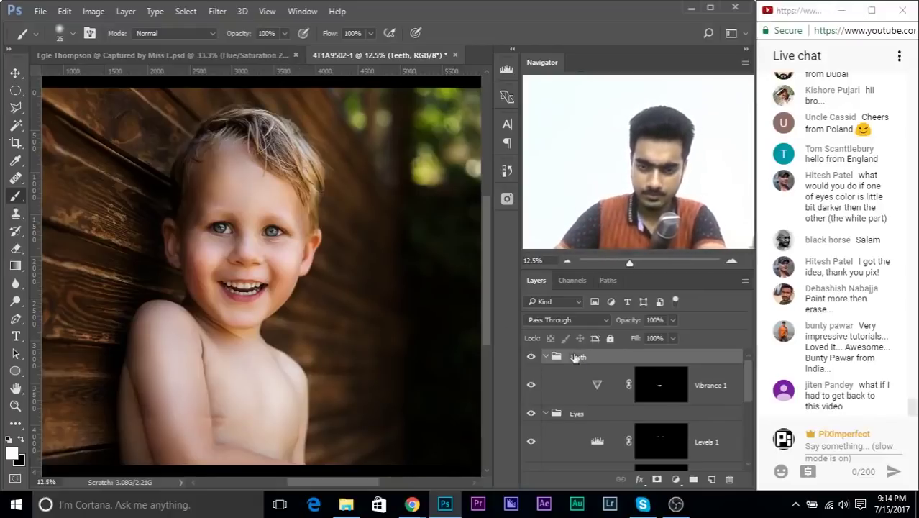
left_click(545, 357)
left_click(546, 372)
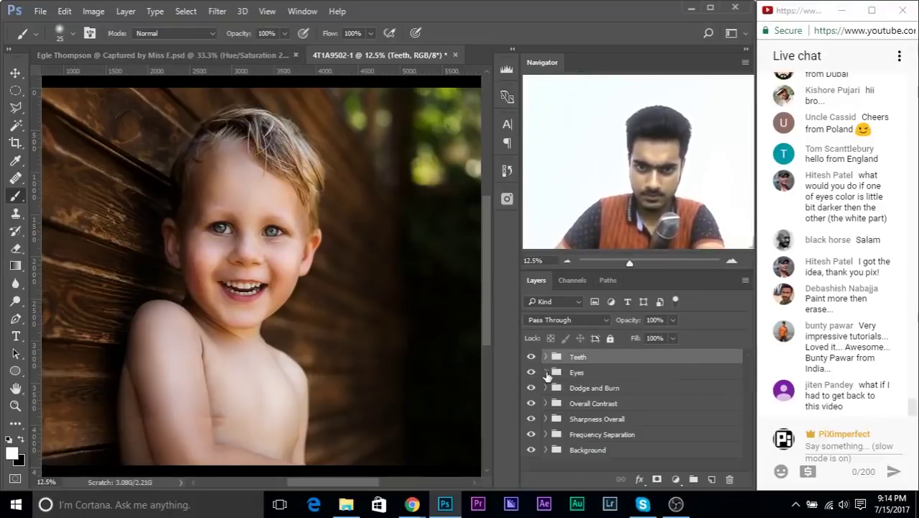
Compare the retouched portrait with the original by showing only the 4T1A9502 layer in the Background group, then all layers again.
left_click(545, 450)
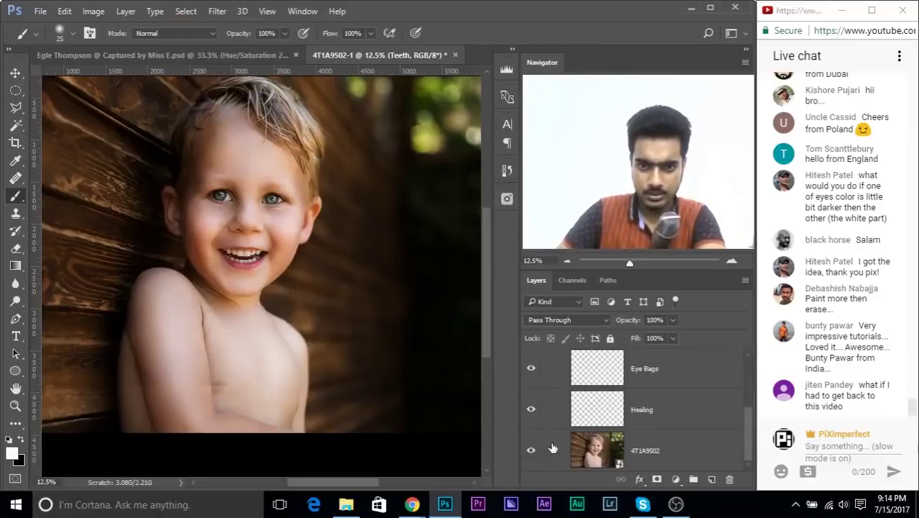
left_click(530, 453, "alt")
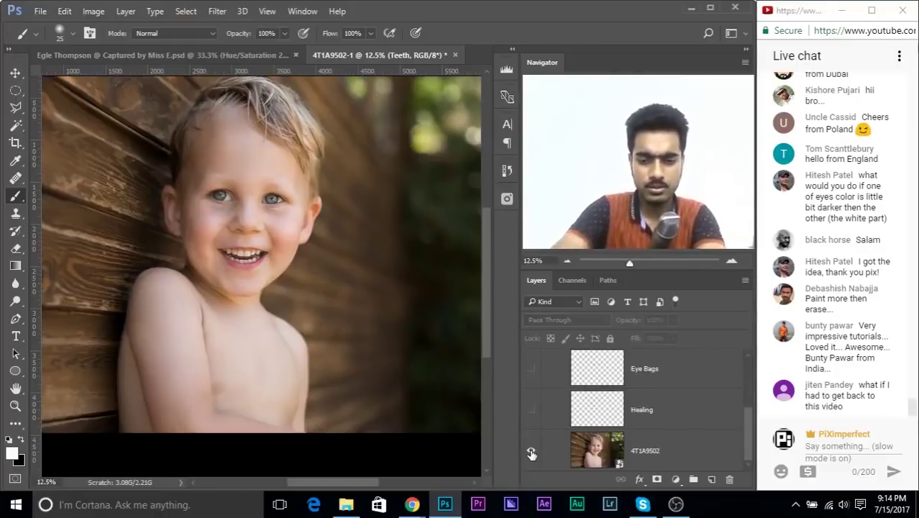
key("ctrl+minus")
key("ctrl+plus")
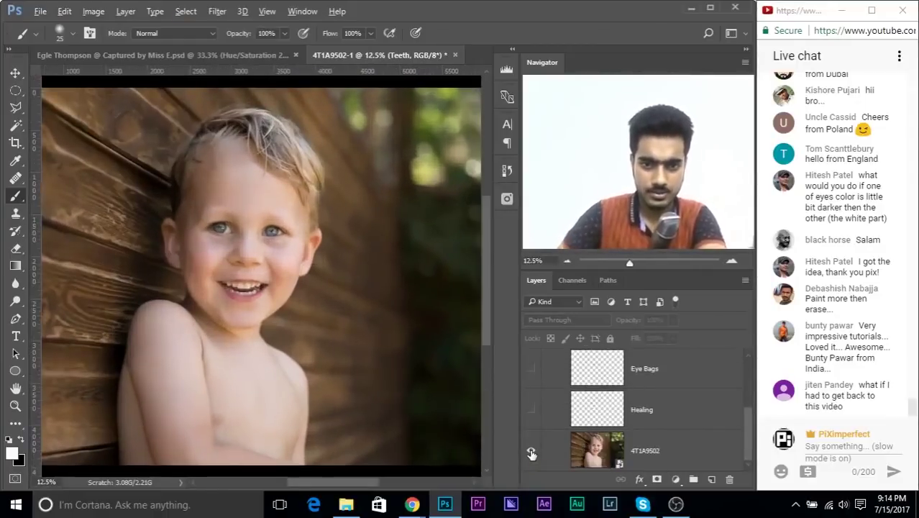
left_click(530, 453, "alt")
scroll(563, 434, "up", 5)
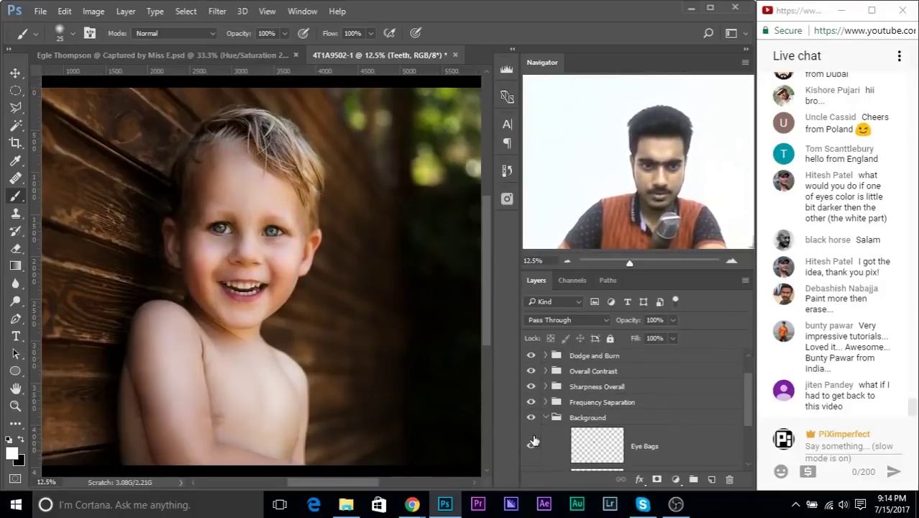
scroll(538, 423, "down", 3)
scroll(539, 425, "up", 3)
left_click(545, 451)
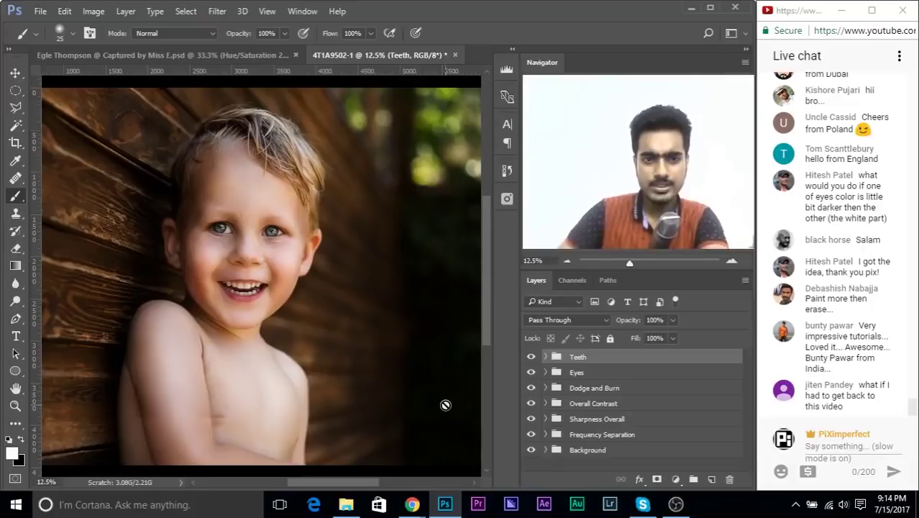
Inspect the lower arm and chest with the Teeth, Eyes, and Dodge and Burn groups hidden to trace the hard horizontal edge.
key("ctrl+plus")
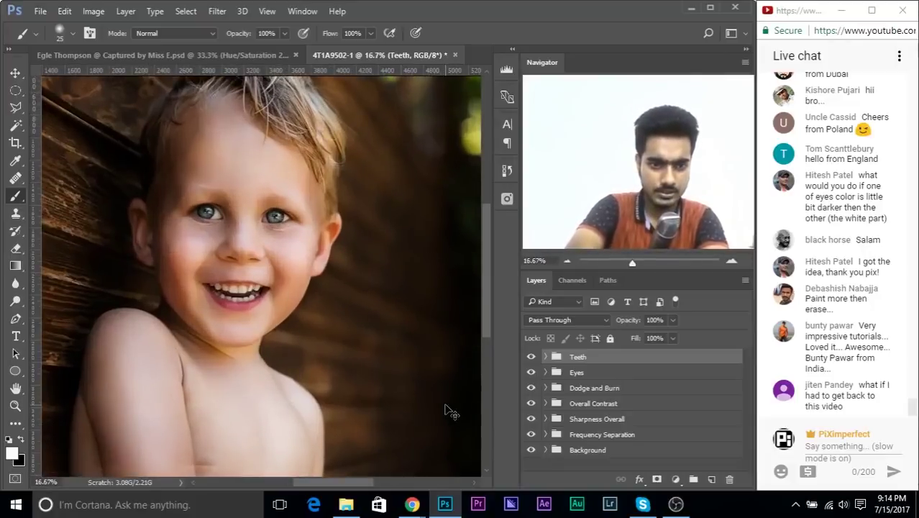
left_click_drag(348, 431, 397, 324)
key("ctrl+plus")
key("ctrl+plus")
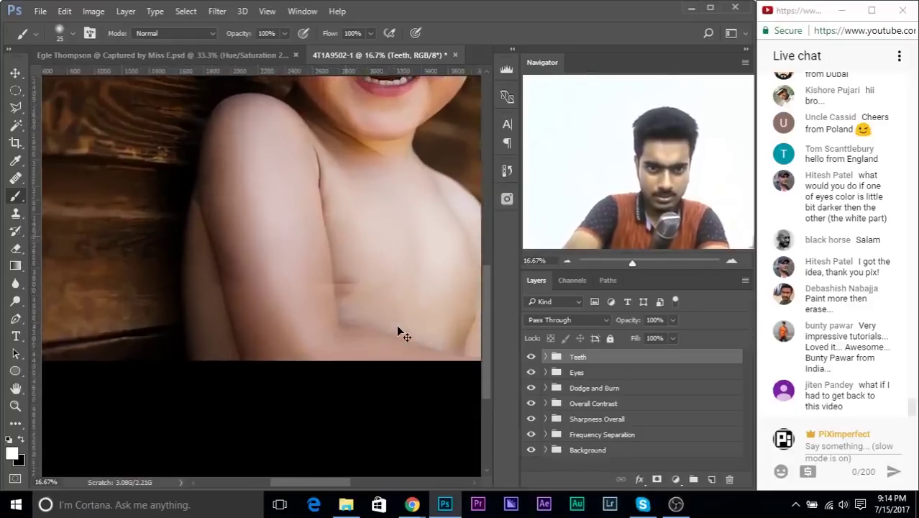
left_click_drag(200, 326, 146, 360)
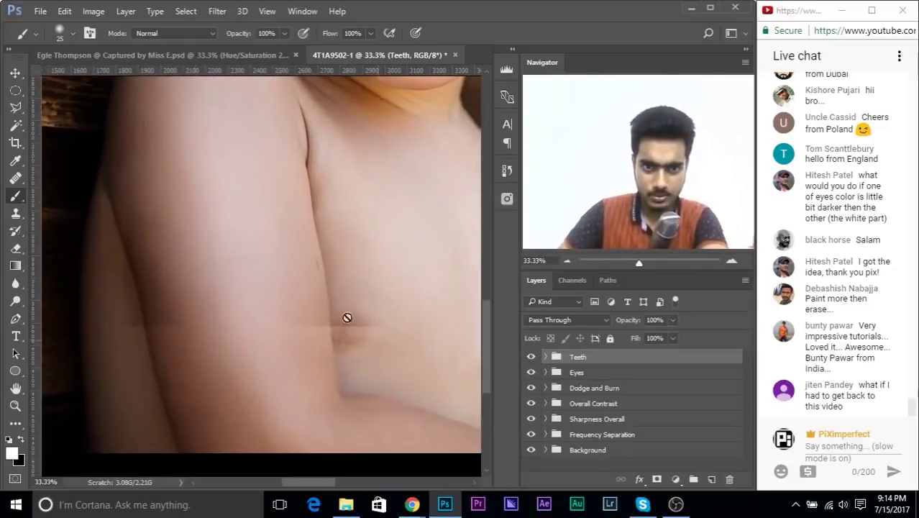
left_click(530, 357)
left_click_drag(531, 375, 530, 400)
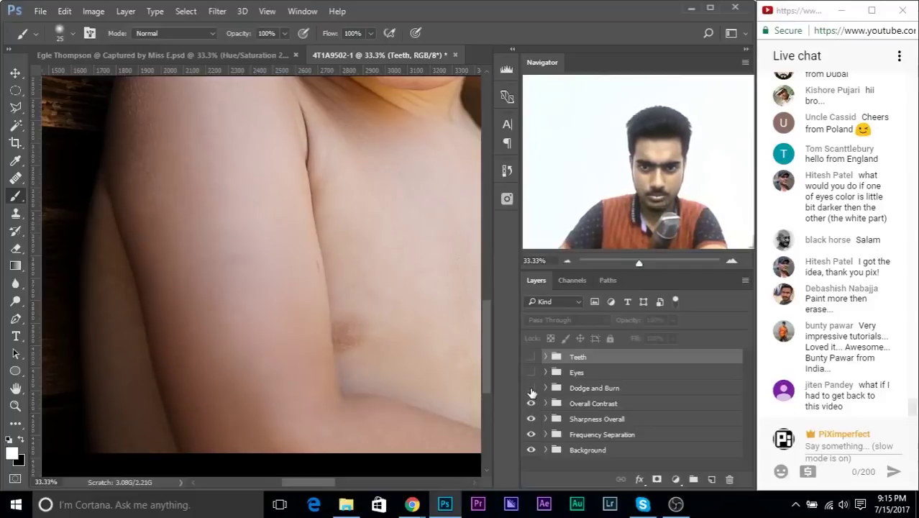
left_click(531, 388)
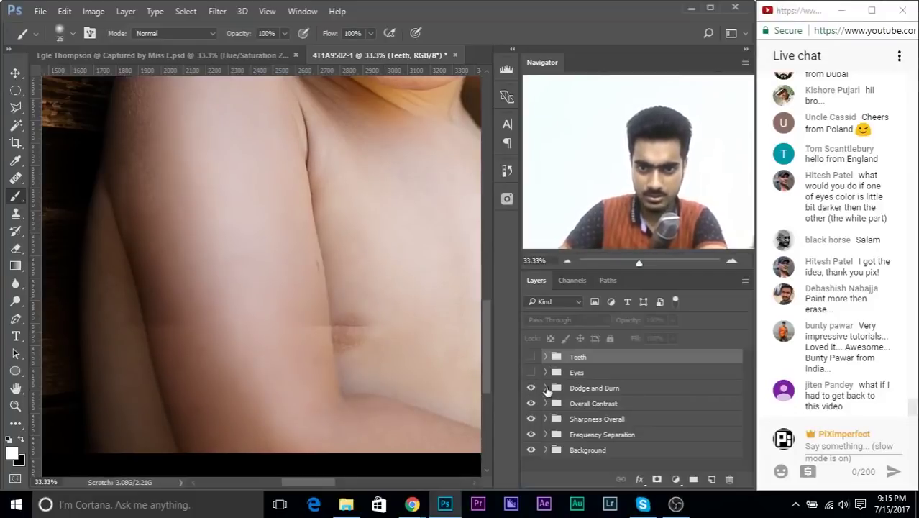
Expand the Dodge and Burn group and examine the Darken layer's mask on its own around the arms.
left_click(545, 387)
scroll(647, 424, "down", 2)
left_click(654, 412, "alt")
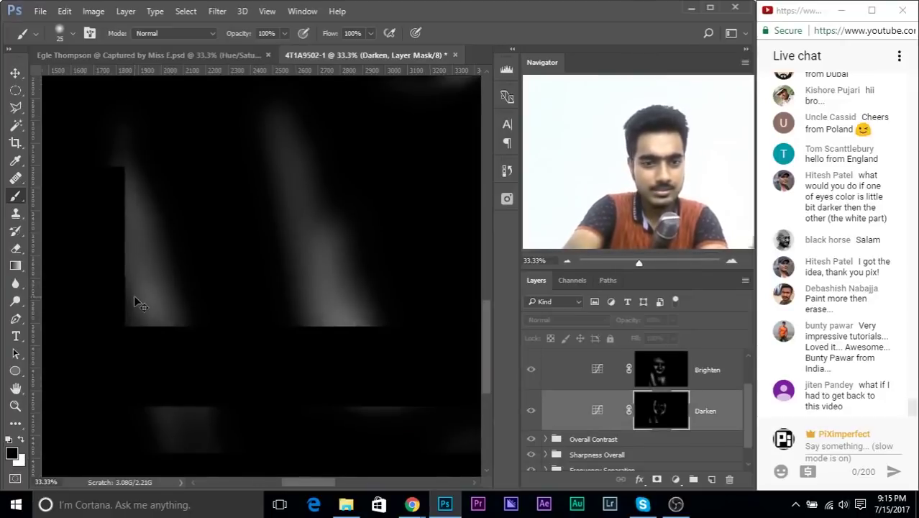
key("ctrl+minus")
key("ctrl+minus")
key("ctrl+minus")
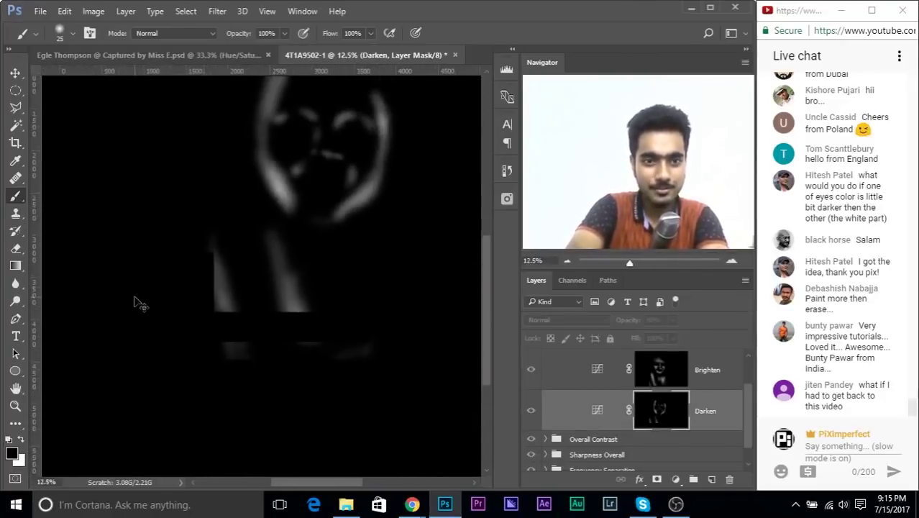
key("ctrl+plus")
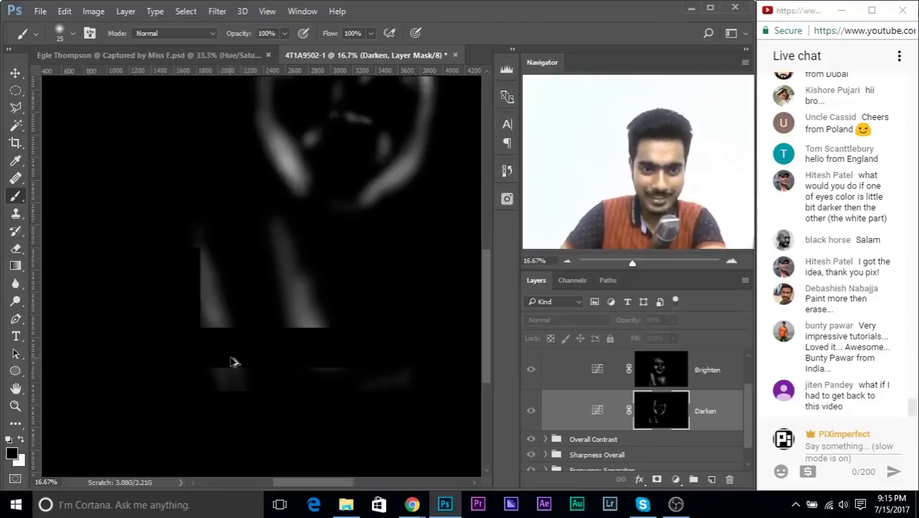
Return to the image view and step back through the history to the unmasked green Color Fill 1 layer.
key("ctrl+2")
left_click(546, 364)
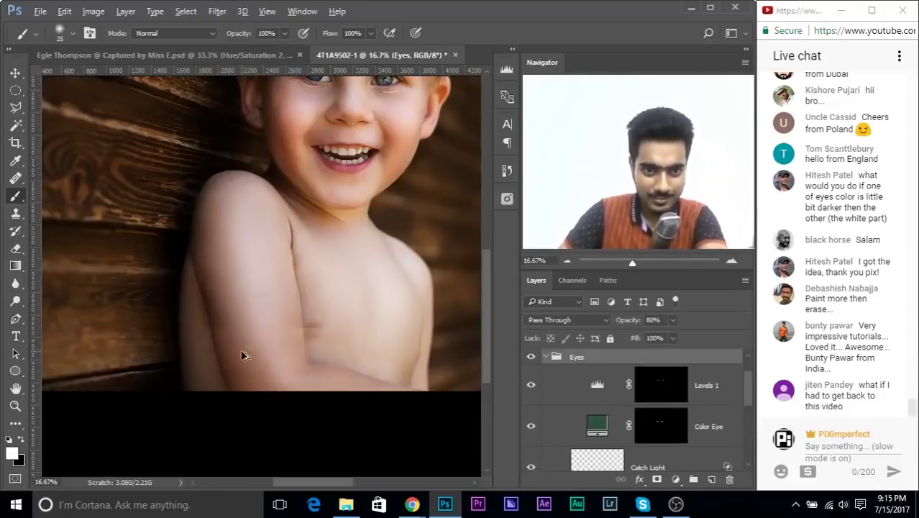
key("ctrl+alt+z")
key("ctrl+alt+z")
key("ctrl+alt+z")
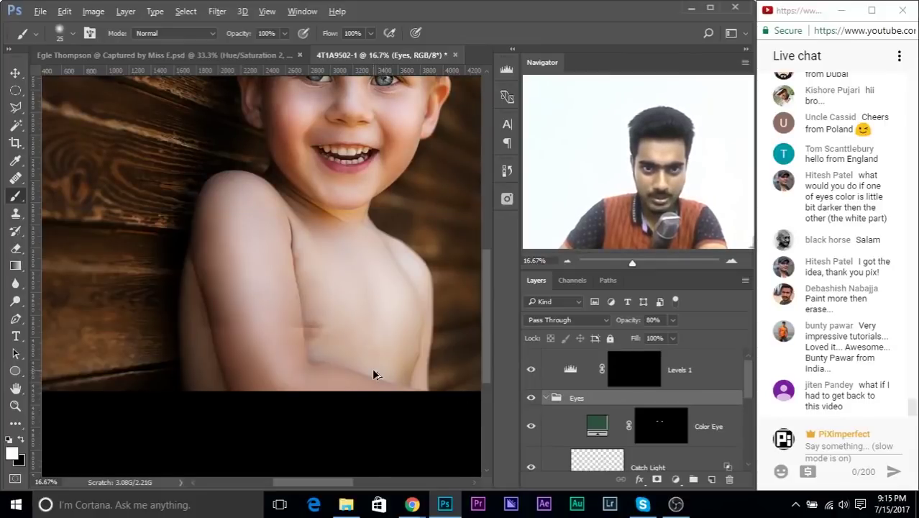
key("ctrl+alt+z")
key("ctrl+alt+z")
key("ctrl+alt+z")
key("ctrl+alt+z")
key("ctrl+alt+z")
key("ctrl+alt+z")
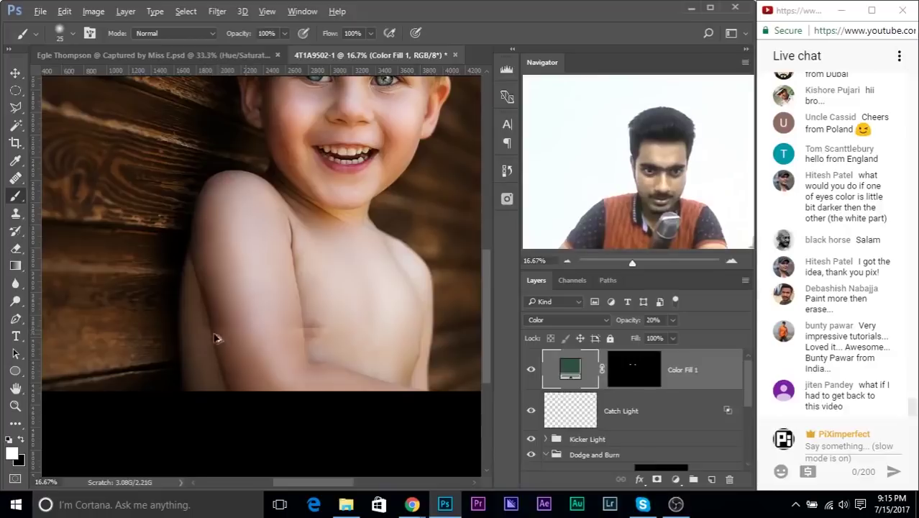
key("ctrl+alt+z")
key("ctrl+alt+z")
key("ctrl+alt+z")
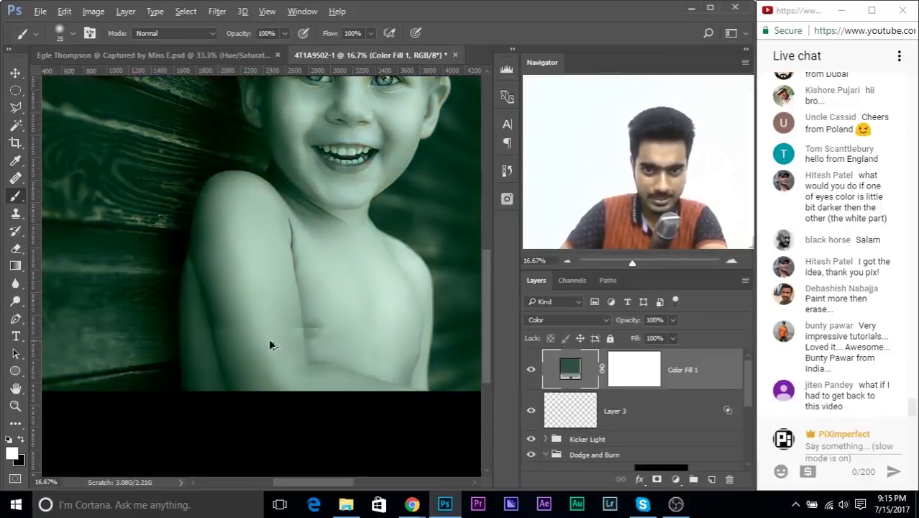
Redo the undone edits up to the named Teeth group and make that group visible again.
key("ctrl+shift+z")
key("ctrl+shift+z")
key("ctrl+shift+z")
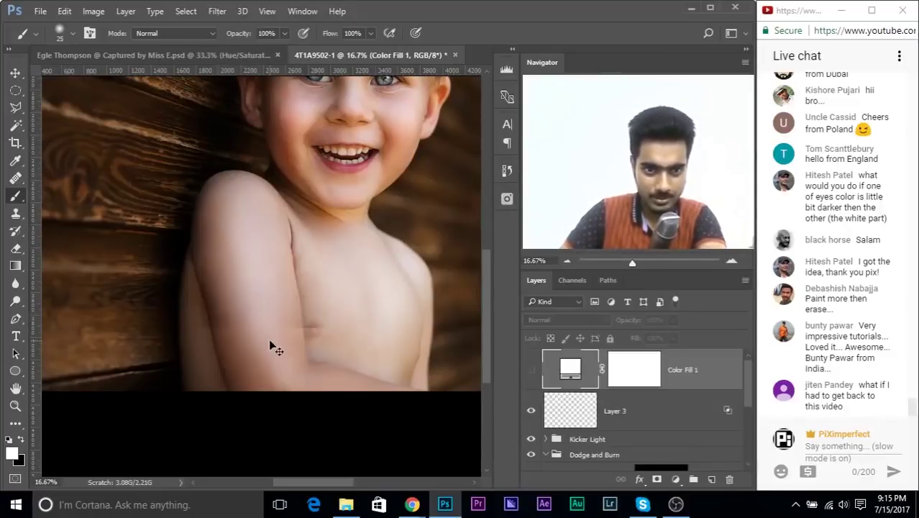
key("ctrl+shift+z")
key("ctrl+shift+z")
key("ctrl+shift+z")
key("ctrl+shift+z")
key("ctrl+shift+z")
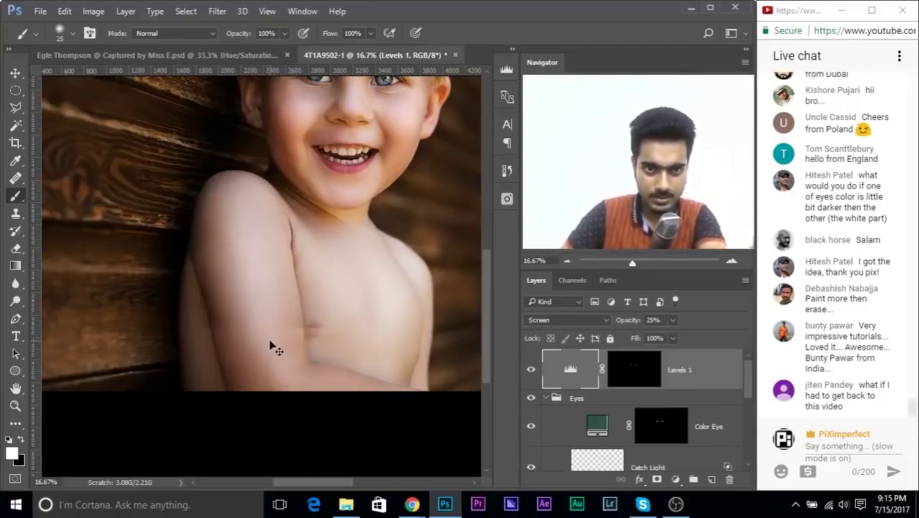
key("ctrl+shift+z")
key("ctrl+shift+z")
key("ctrl+shift+z")
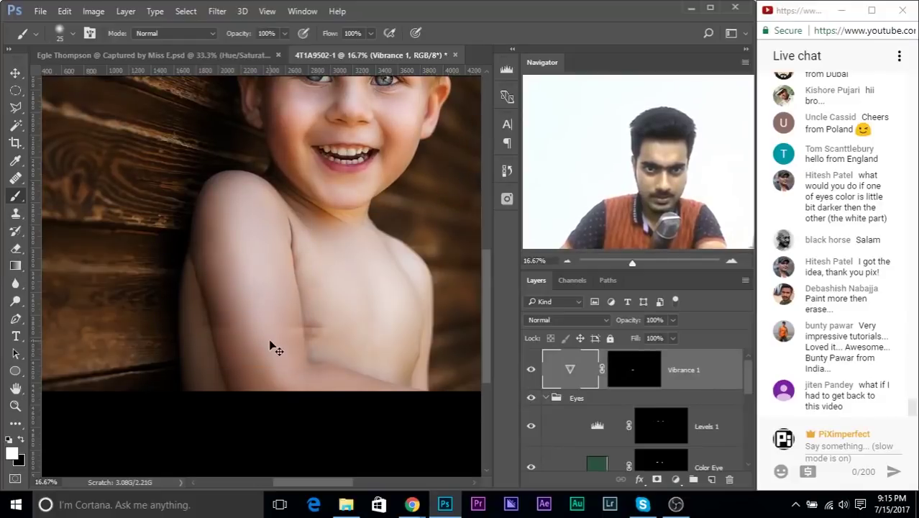
key("ctrl+shift+z")
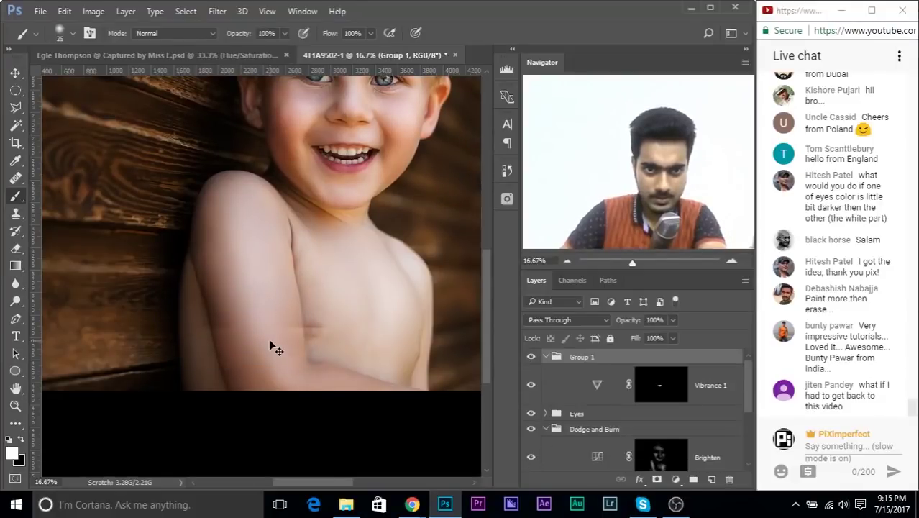
key("ctrl+shift+z")
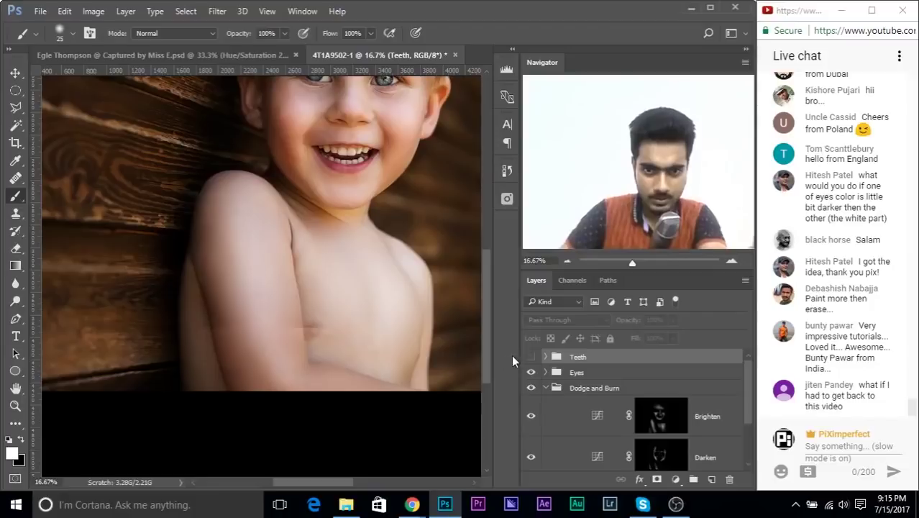
left_click(531, 357)
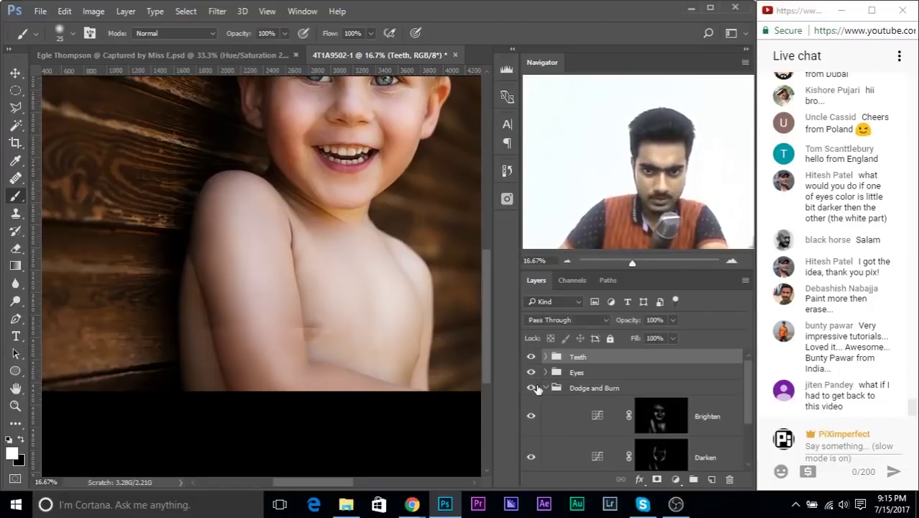
Compare the arm with the Dodge and Burn group hidden and shown, and display the Darken layer's mask on its own.
left_click(532, 388)
left_click(531, 389)
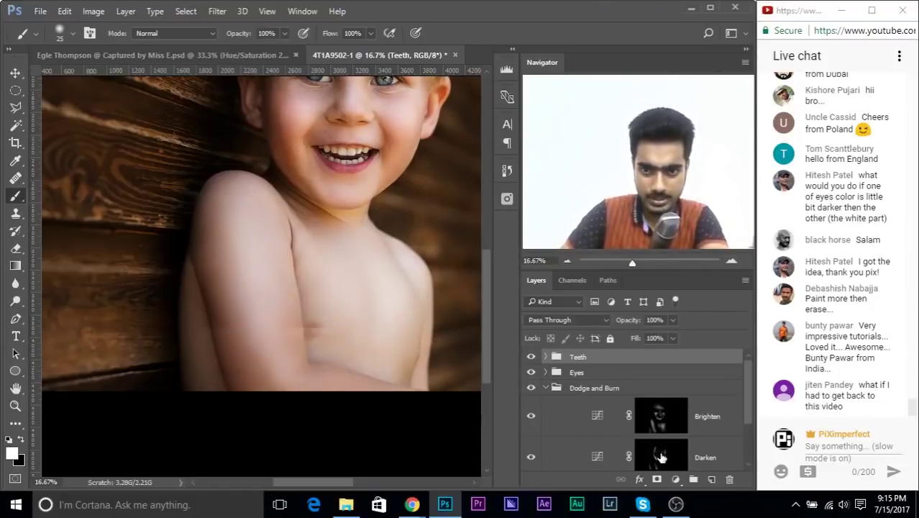
scroll(662, 457, "down", 2)
left_click(658, 430, "alt")
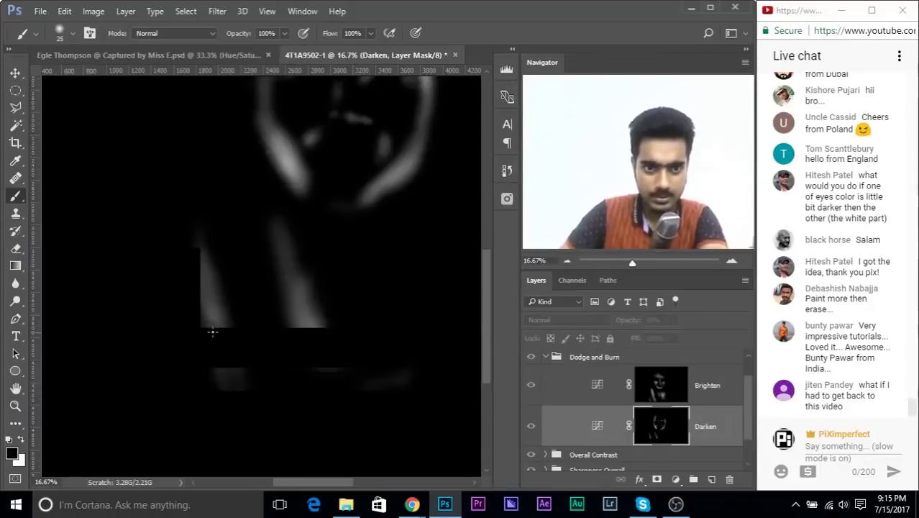
Try to soften the upper hard edge along the arm on the Darken mask with a 163 px white brush, and check the image.
key("ctrl+plus")
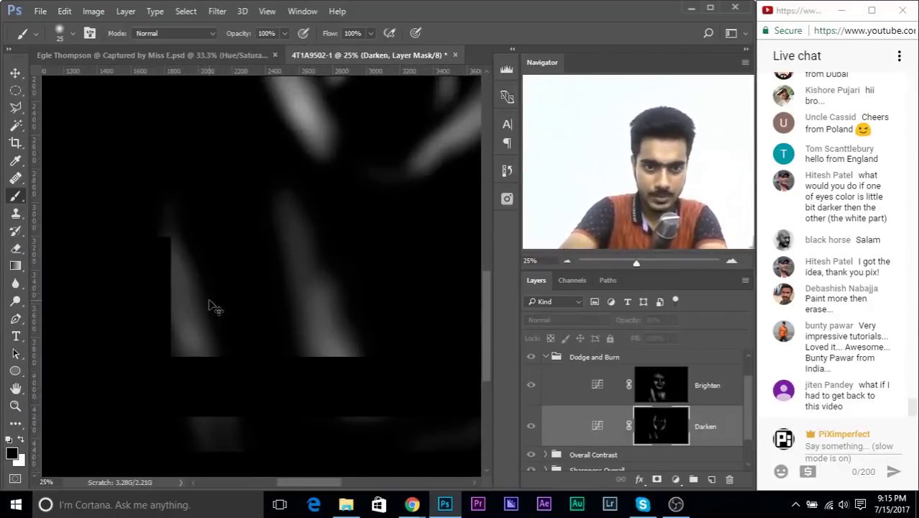
key("ctrl+plus")
mouse_move(207, 299)
left_mouse_down()
mouse_move(304, 183)
mouse_move(307, 216)
left_mouse_up()
left_click_drag(282, 328, 299, 332)
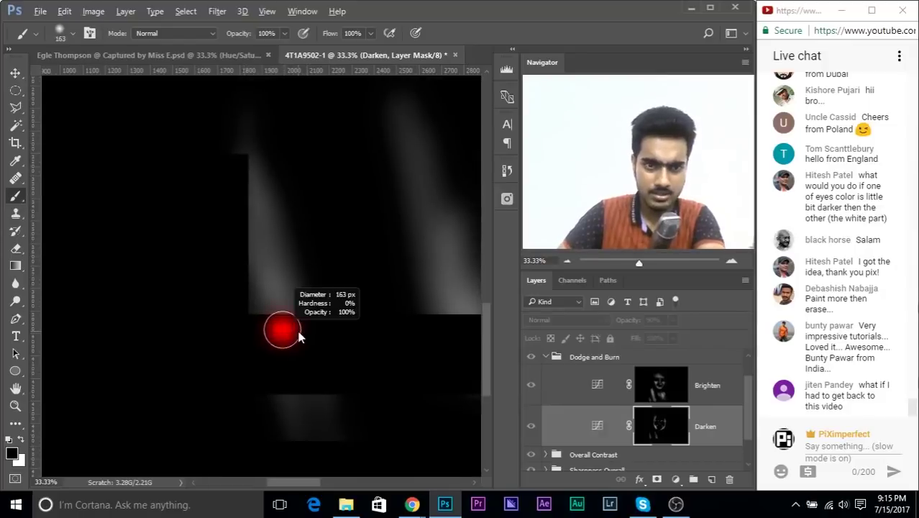
key("x")
right_click(230, 205, "alt")
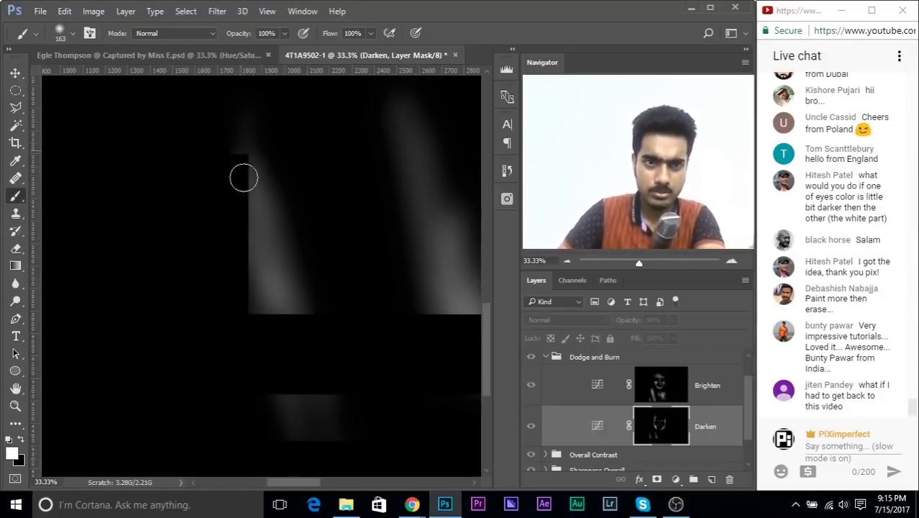
left_click_drag(242, 154, 241, 186)
key("ctrl+2")
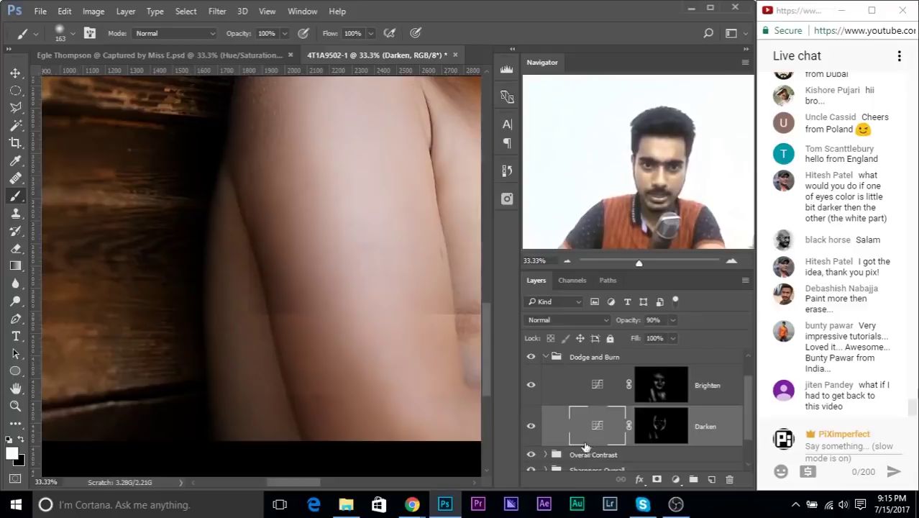
Try to blend the lower hard edge on the Darken mask with a 307 px white brush, and check the image.
left_click(661, 425, "alt")
right_click(174, 308, "alt")
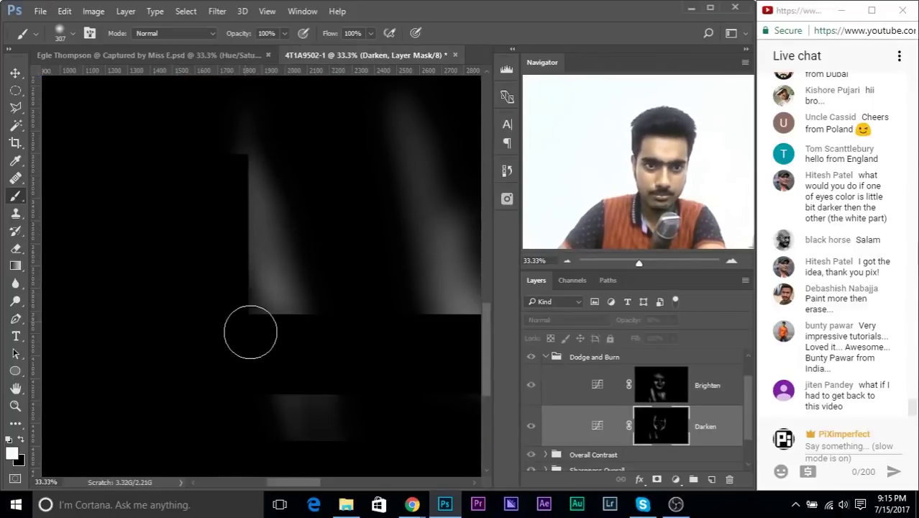
left_click_drag(248, 328, 312, 366)
key("ctrl+2")
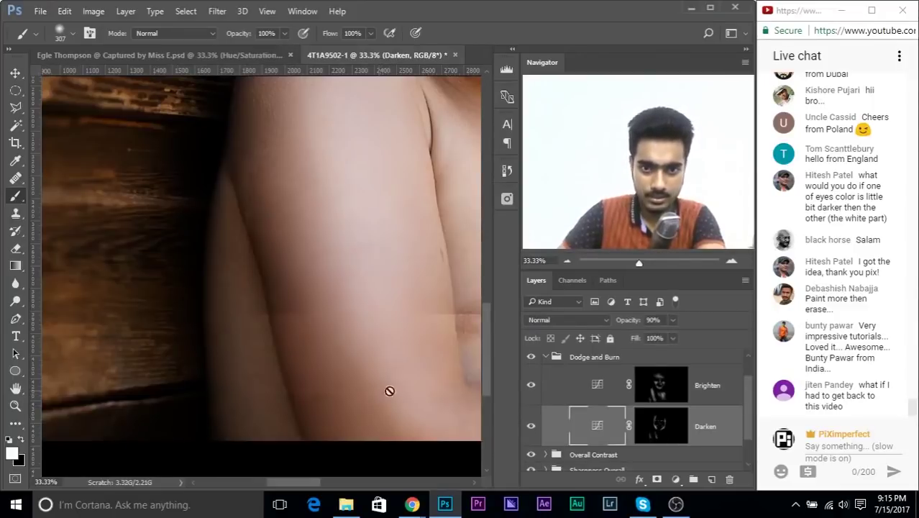
scroll(593, 421, "up", 2)
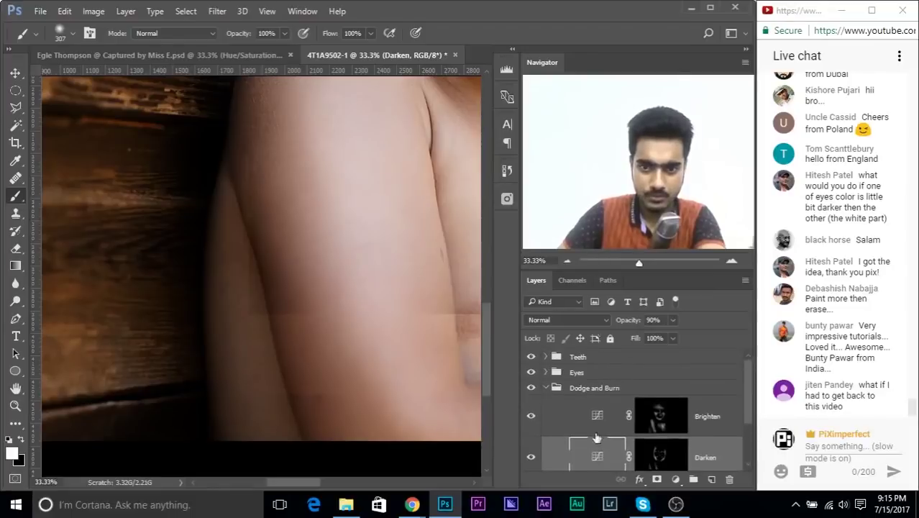
scroll(590, 429, "down", 2)
Undo the last stroke and paint black over the hard-edged patch beside the arm on the Darken mask.
left_click(660, 410, "alt")
key("x")
key("ctrl+z")
left_click_drag(240, 245, 265, 284)
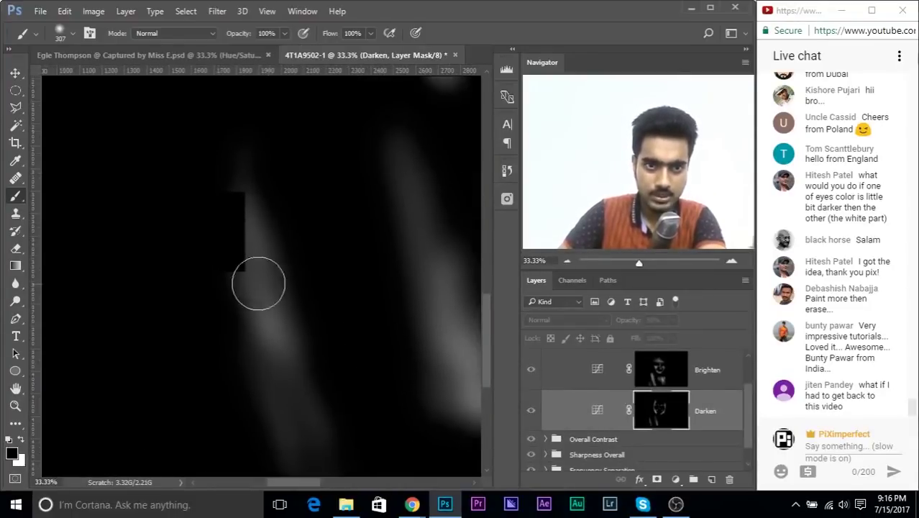
left_click_drag(476, 345, 281, 250)
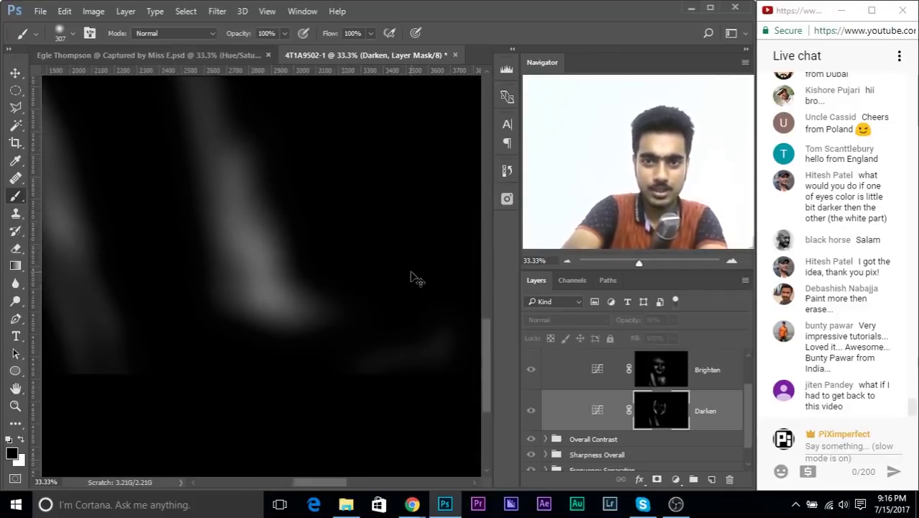
Check the whole Darken mask, return to the image view and collapse the Dodge and Burn group.
key("ctrl+minus")
key("ctrl+minus")
key("ctrl+minus")
key("ctrl+minus")
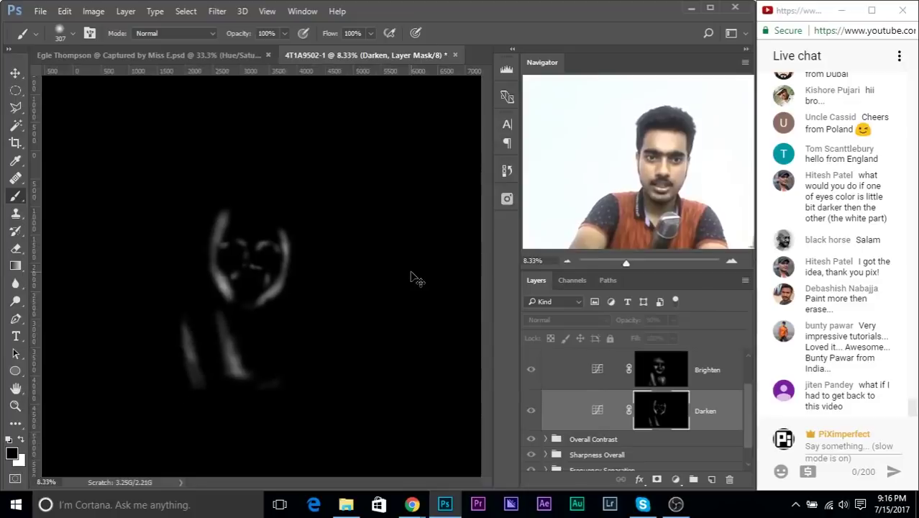
left_click(673, 409, "alt")
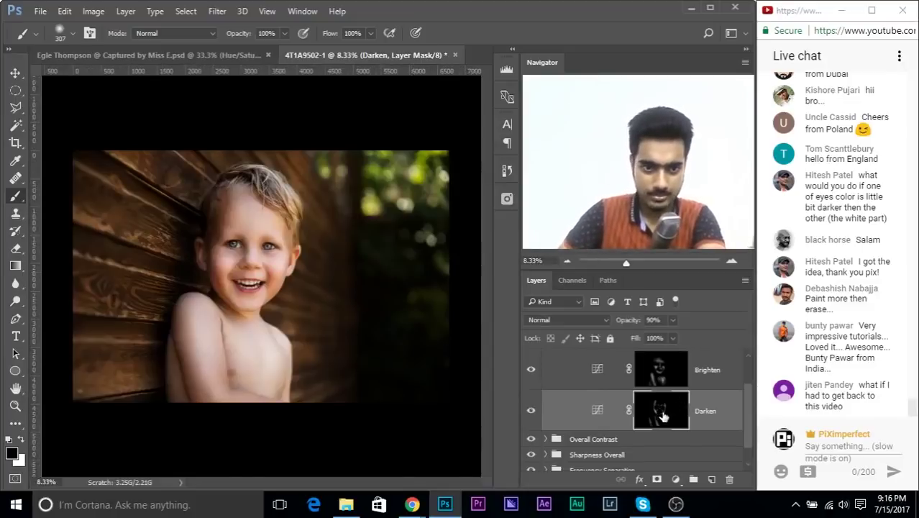
scroll(598, 380, "up", 2)
left_click(545, 389)
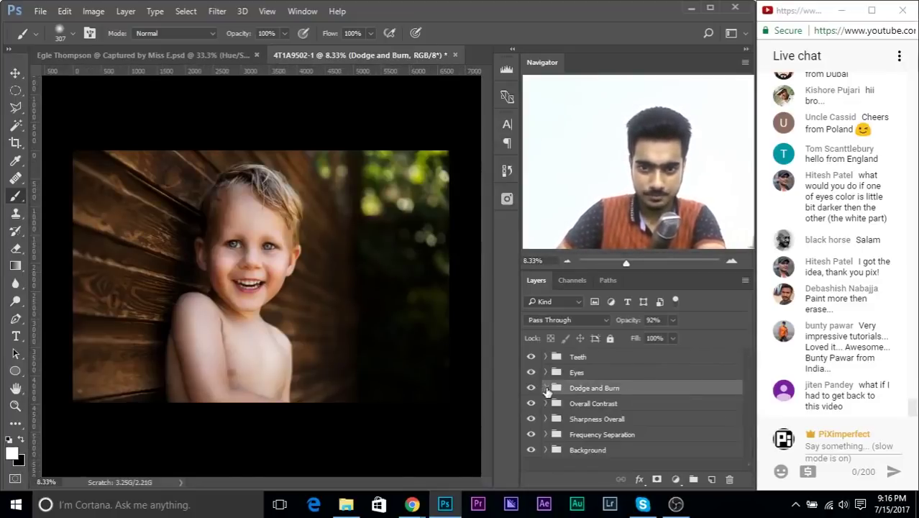
key("ctrl+plus")
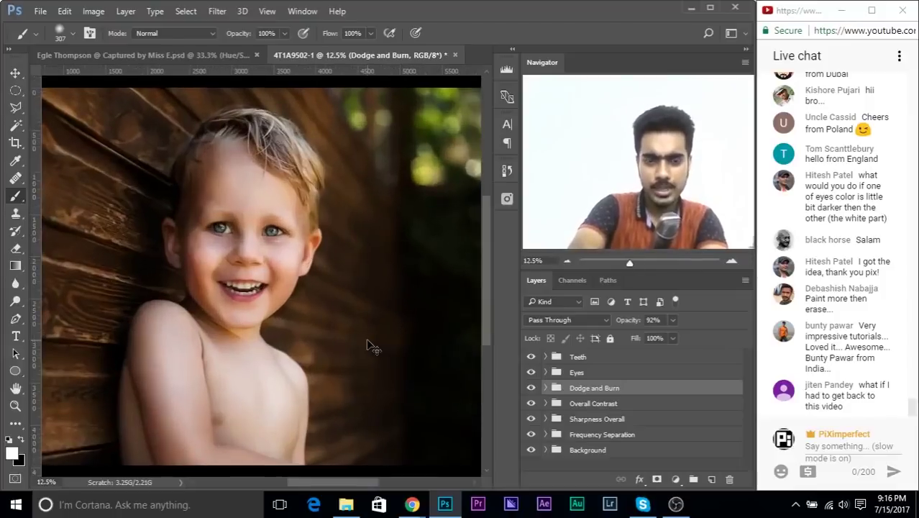
key("ctrl+minus")
key("ctrl+plus")
key("ctrl+minus")
scroll(367, 341, "down", 1)
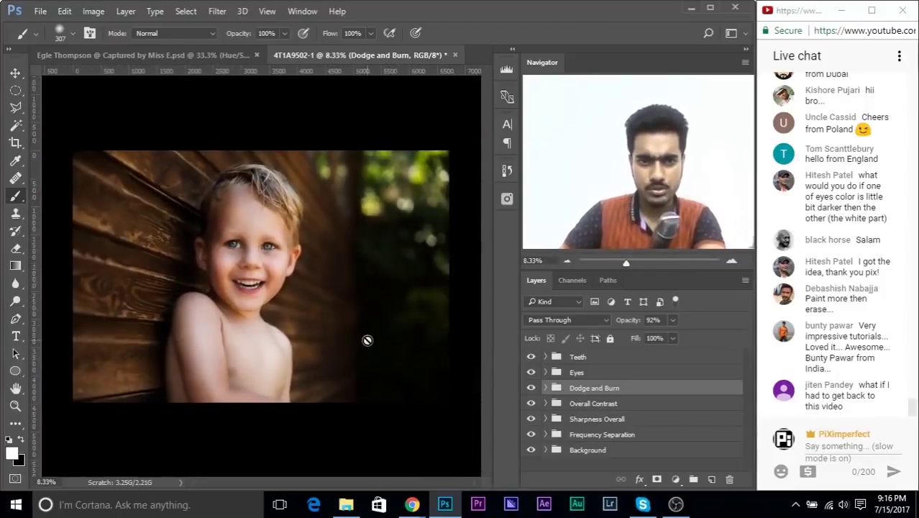
Examine the layer groups of the other open portrait document and return to 4T1A9502-1.
left_click(197, 55)
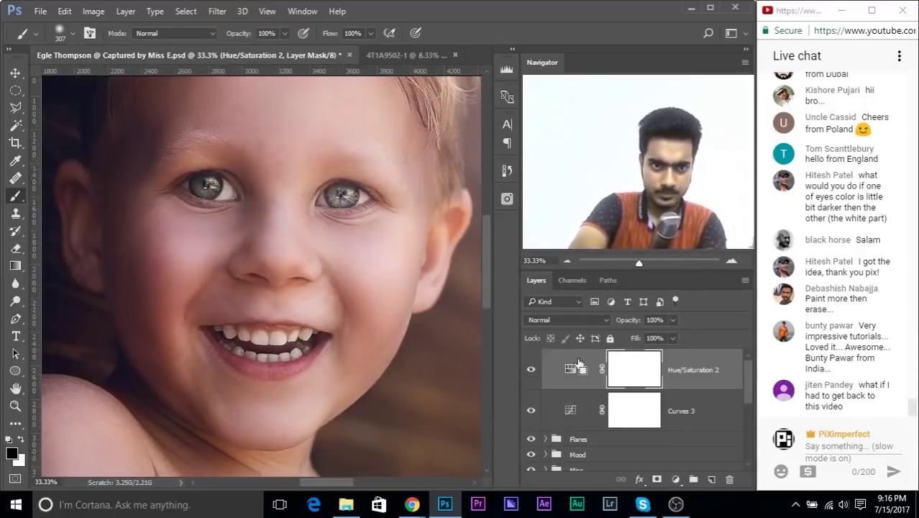
key("ctrl+minus")
scroll(649, 454, "down", 5)
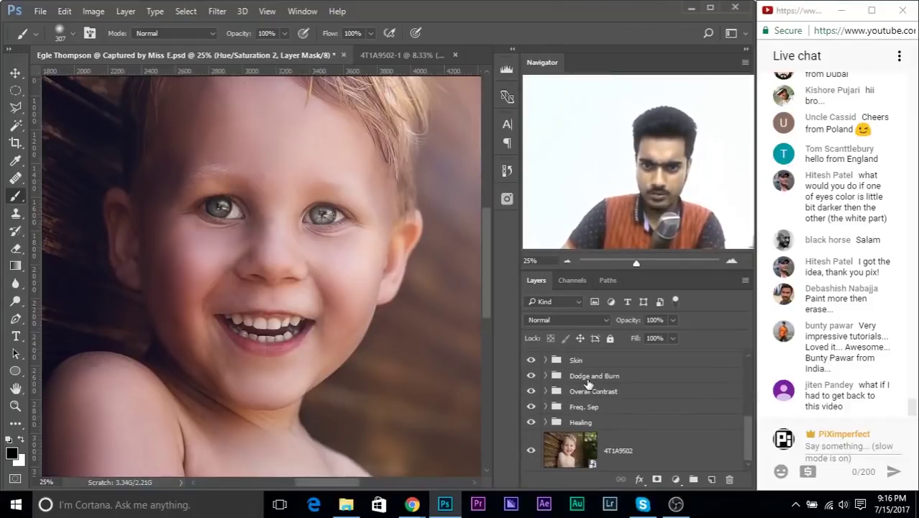
scroll(588, 385, "up", 2)
scroll(578, 408, "up", 2)
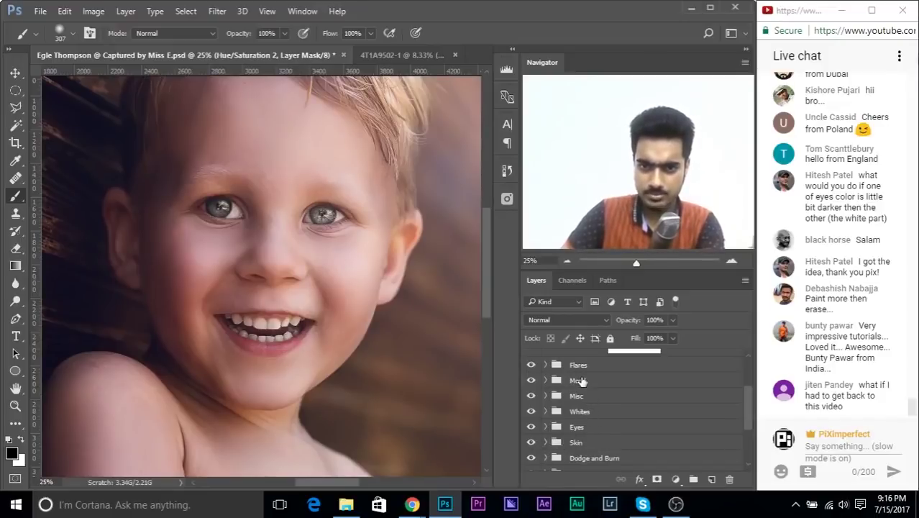
left_click(379, 54)
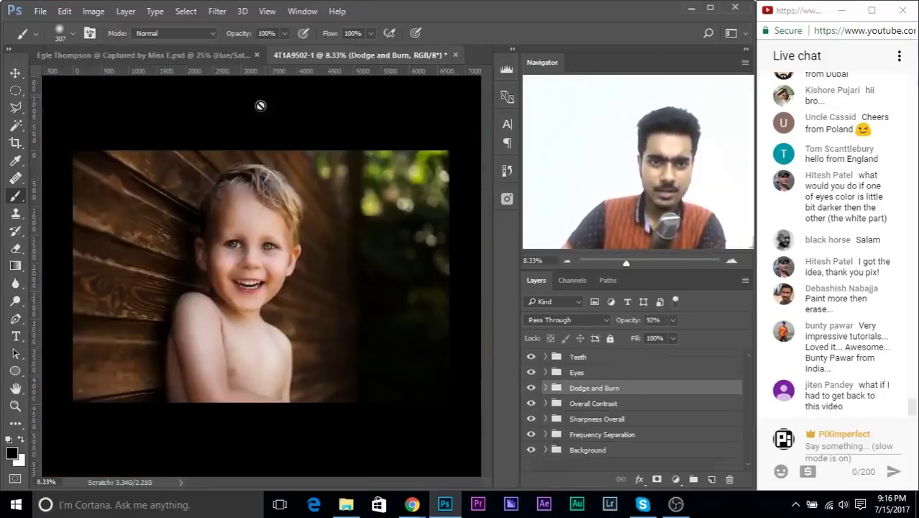
Add a Curves adjustment above the Teeth group, pulling the RGB midtones down and lowering the white point slightly.
scroll(331, 325, "up", 1)
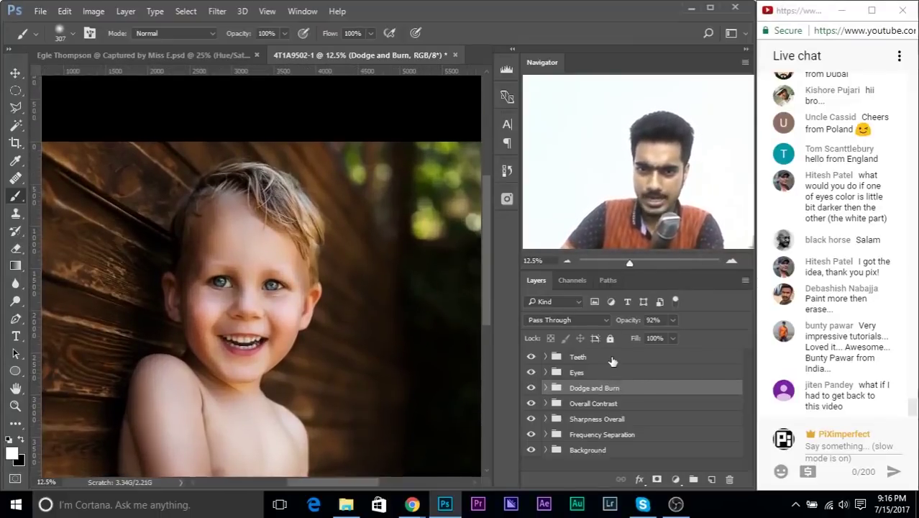
left_click(603, 357)
left_click(675, 479)
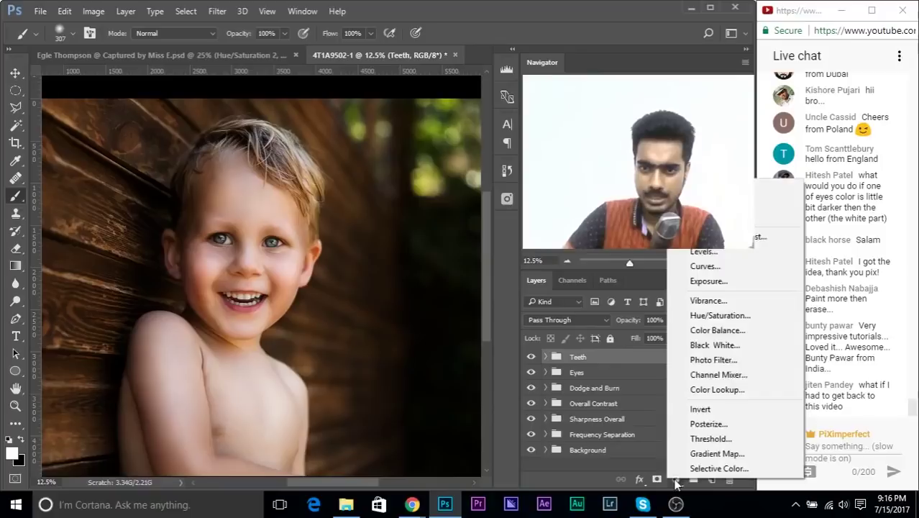
left_click(706, 266)
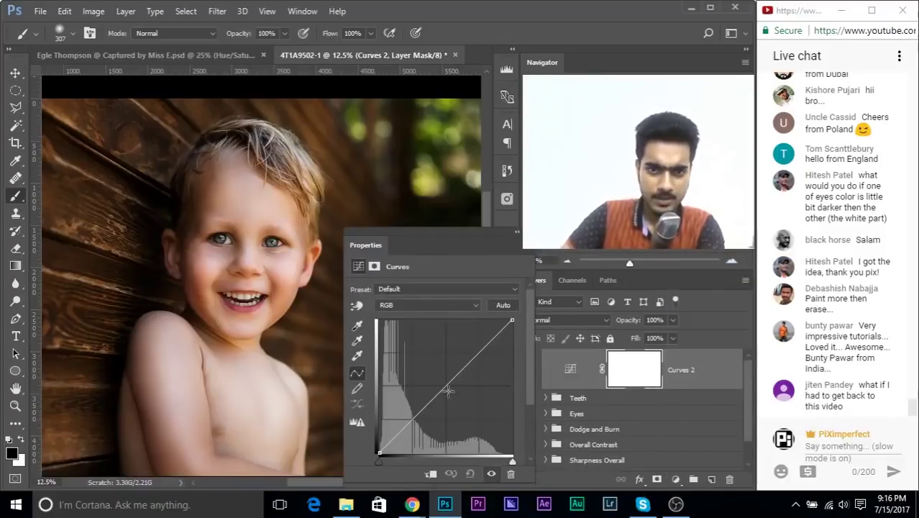
left_click_drag(445, 385, 451, 390)
mouse_move(511, 320)
left_mouse_down()
mouse_move(513, 330)
mouse_move(513, 312)
mouse_move(516, 322)
left_mouse_up()
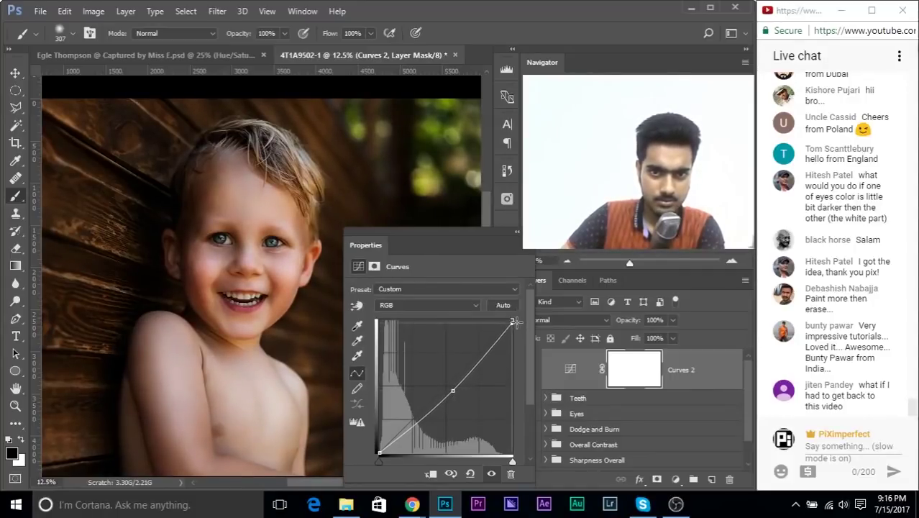
left_click_drag(453, 390, 452, 389)
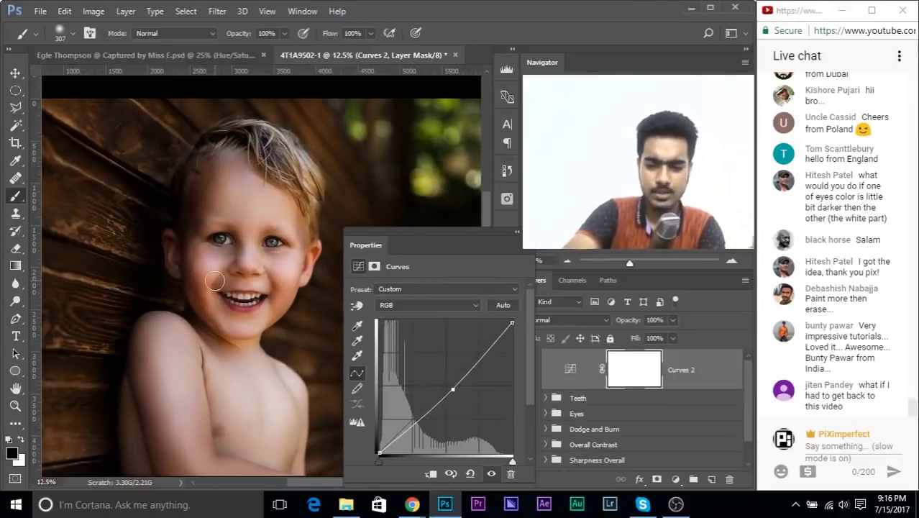
key("ctrl+minus")
key("ctrl+plus")
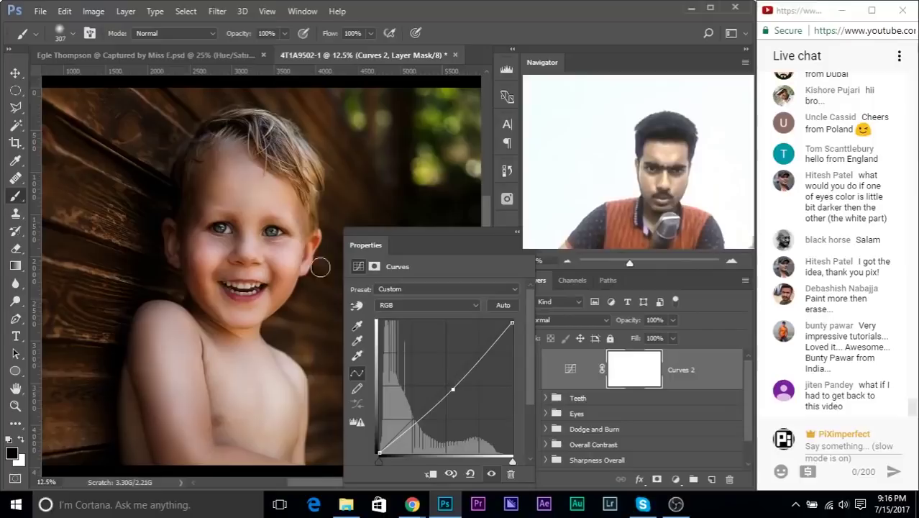
Raise the midtones slightly in the Blue and Green channels of the new Curves adjustment.
left_click(392, 306)
left_click(385, 328)
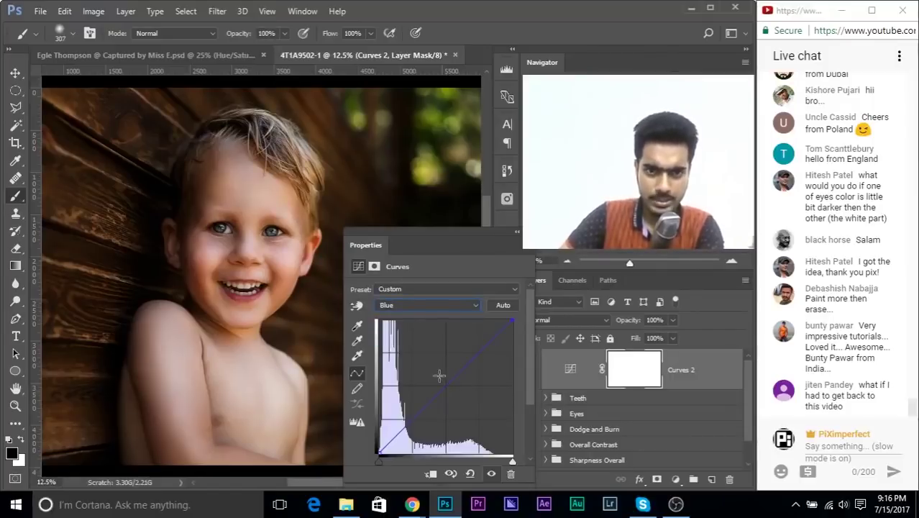
left_click_drag(444, 386, 445, 384)
left_click(417, 305)
left_click(416, 332)
left_click_drag(448, 382, 446, 381)
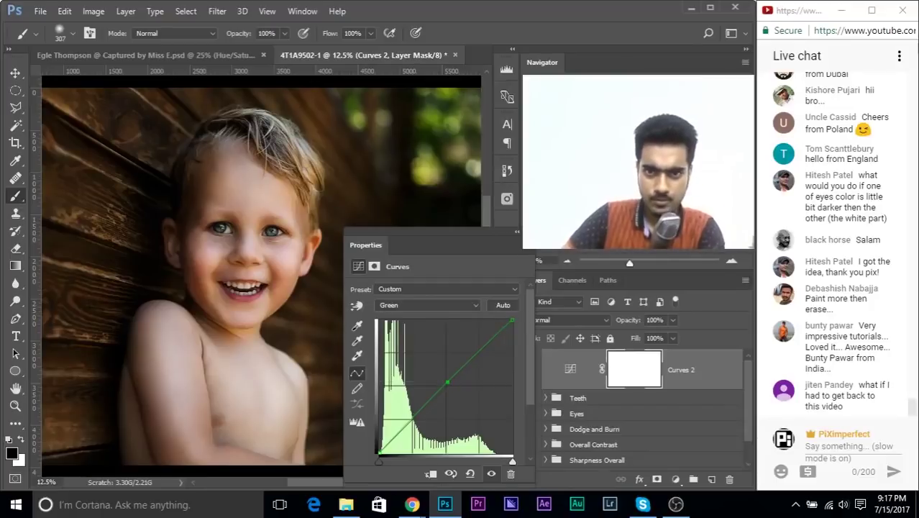
Collapse the adjustment settings and compare the portrait with the Curves 2 layer hidden and shown.
left_click(542, 285)
left_click(531, 370)
left_click(532, 370)
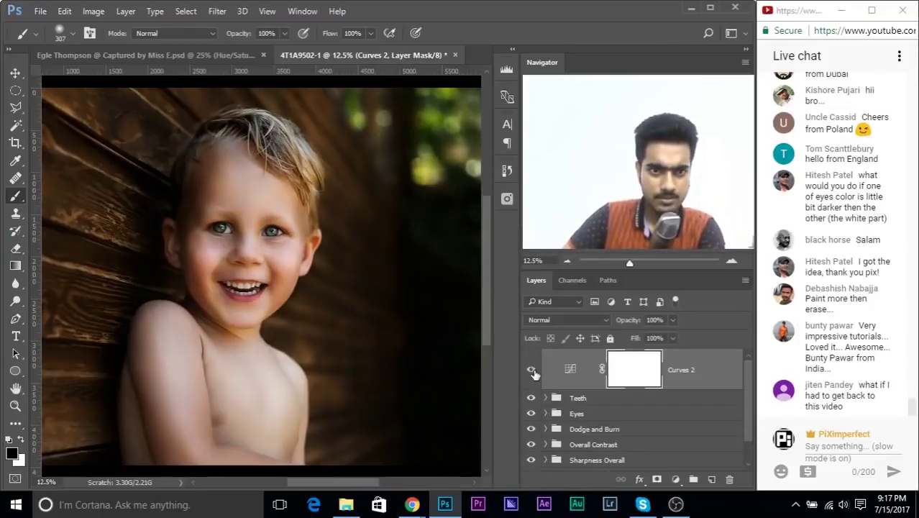
left_click(533, 371)
key("ctrl+minus")
key("ctrl+plus")
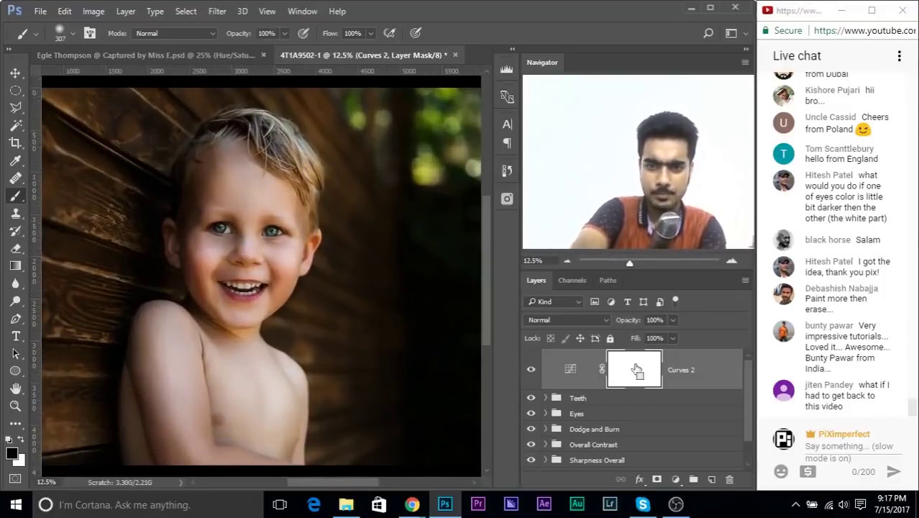
Start a Color Range selection for the Curves 2 mask, choosing Skin Tones with a fuzziness of 84.
left_click(214, 12)
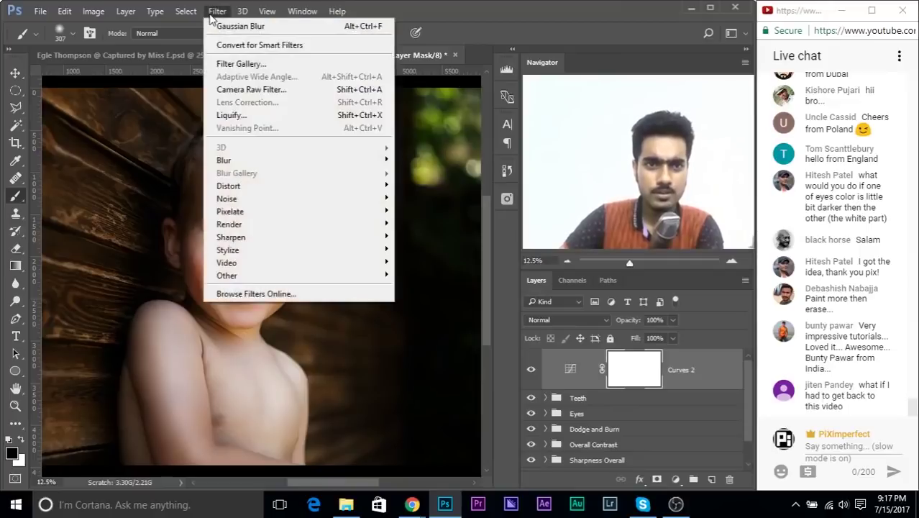
left_click(215, 141)
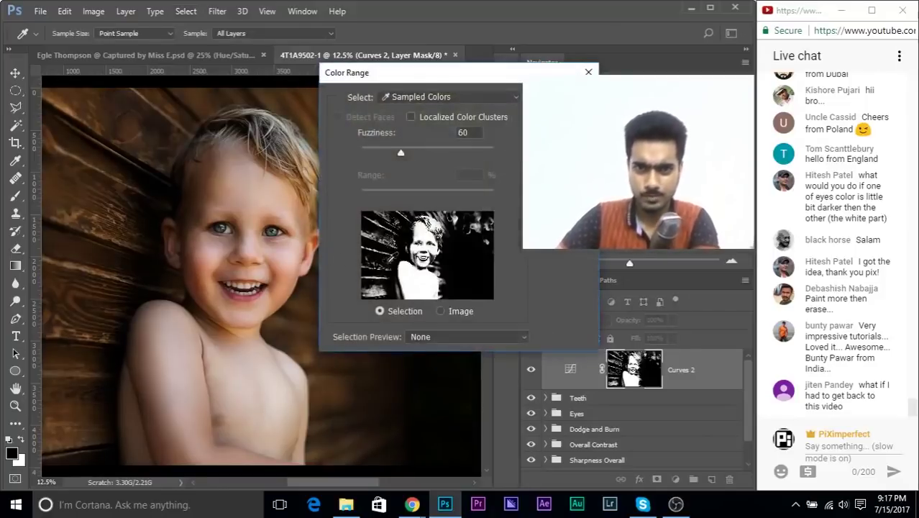
left_click(431, 97)
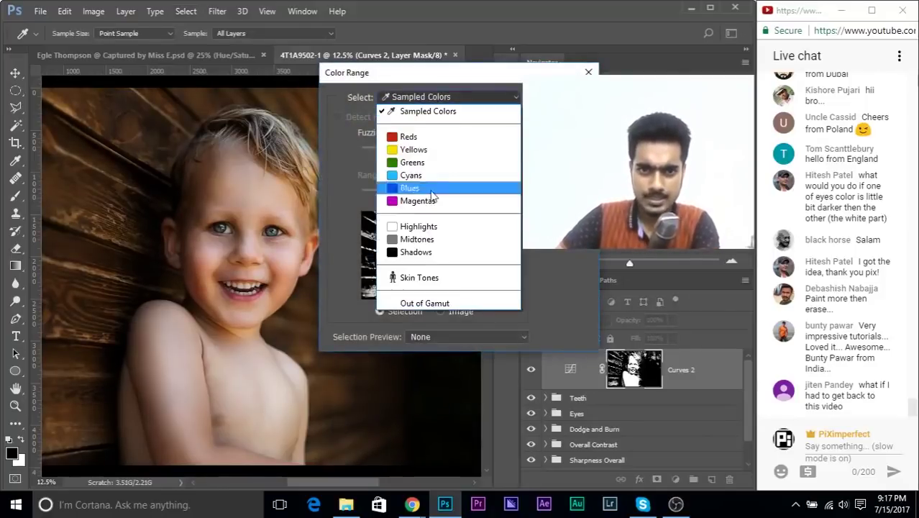
left_click(417, 278)
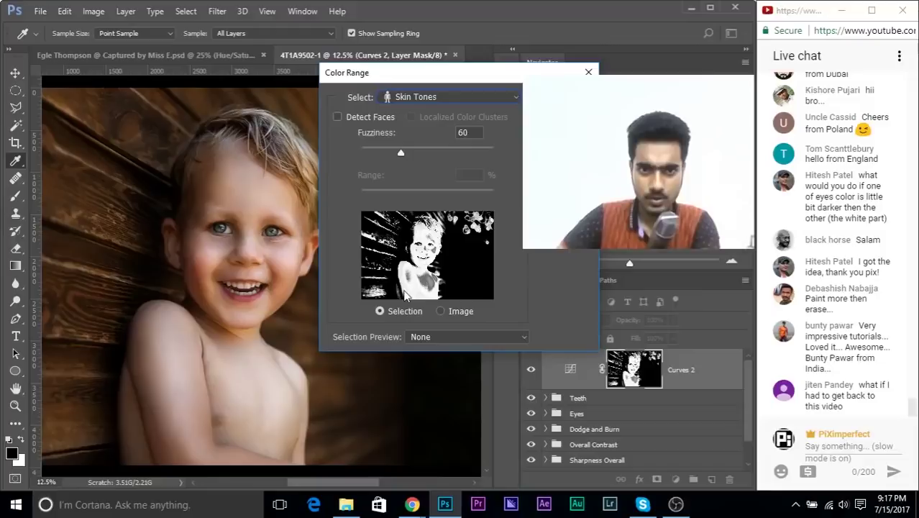
mouse_move(425, 150)
left_mouse_down()
mouse_move(466, 150)
mouse_move(416, 153)
left_mouse_up()
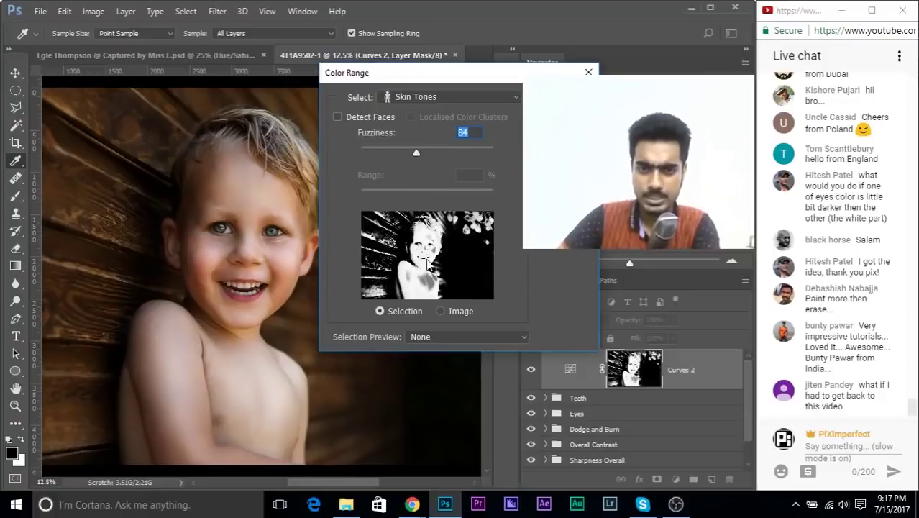
Switch the Color Range selection to Sampled Colors, sample skin on the face, arm and chest, and apply it with fuzziness 28.
left_click(442, 98)
left_click(430, 109)
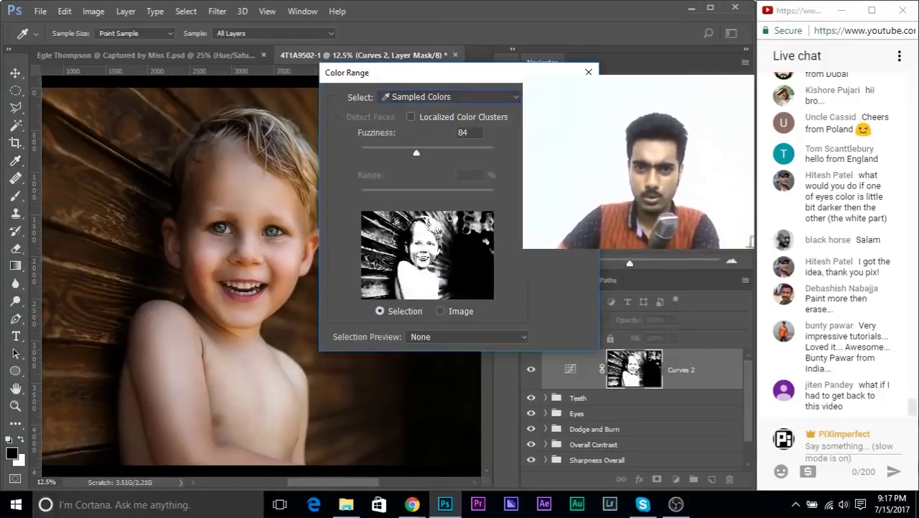
left_click(256, 180)
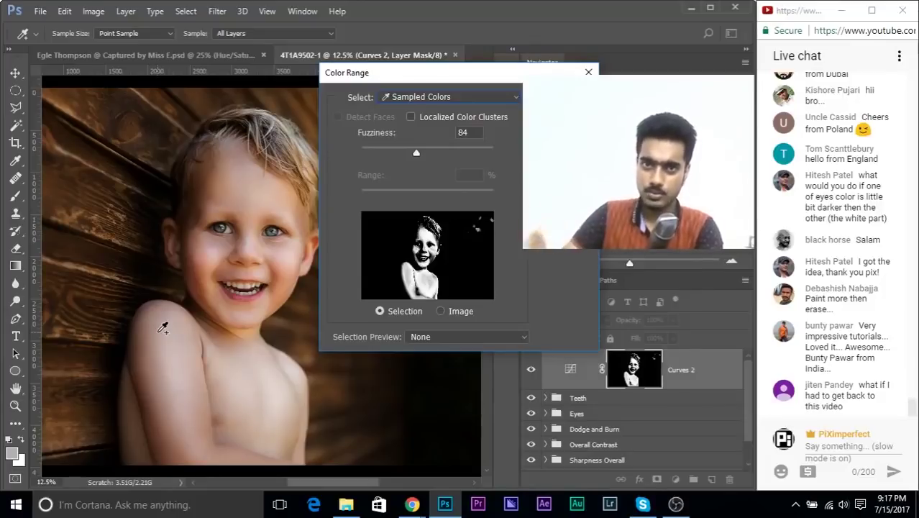
left_click(168, 330, "shift")
left_click(155, 363, "shift")
left_click(175, 382, "shift")
left_click(163, 402, "shift")
mouse_move(183, 404)
left_mouse_down()
mouse_move(182, 440)
mouse_move(232, 388)
left_mouse_up()
left_click_drag(206, 256, 205, 285)
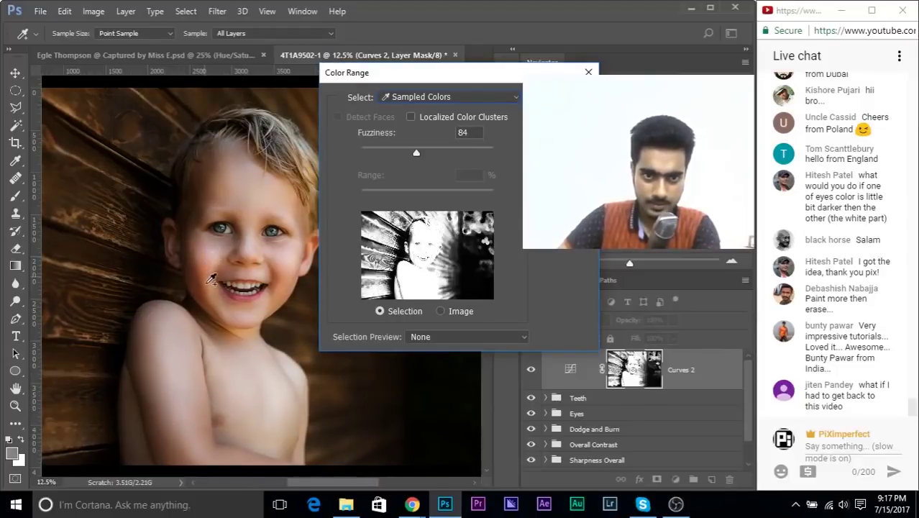
left_click_drag(414, 146, 380, 150)
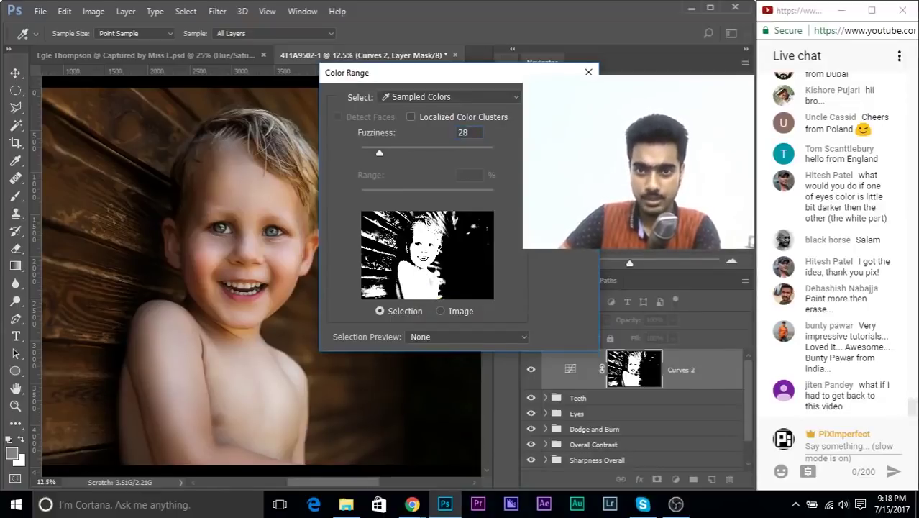
key("Return")
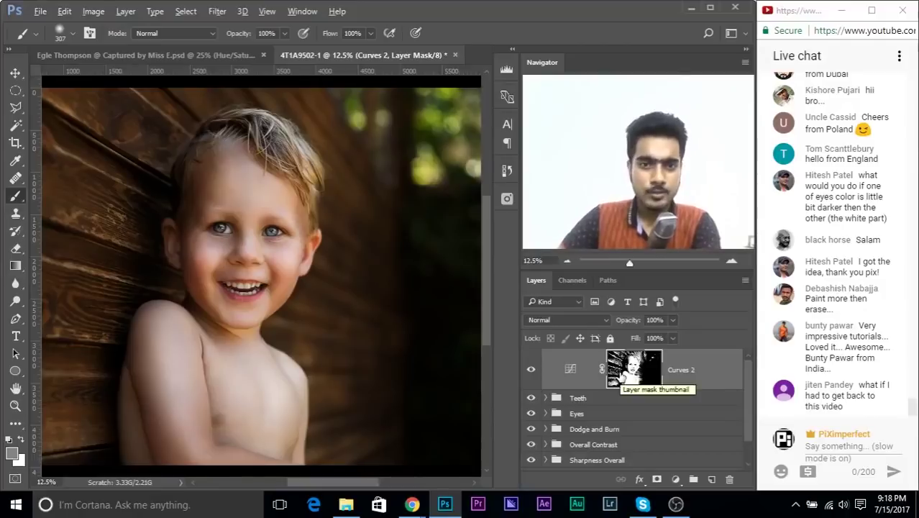
Display the Curves 2 mask on its own and paint white over the neck, chest and face to fill the dark gaps.
left_click(632, 369, "alt")
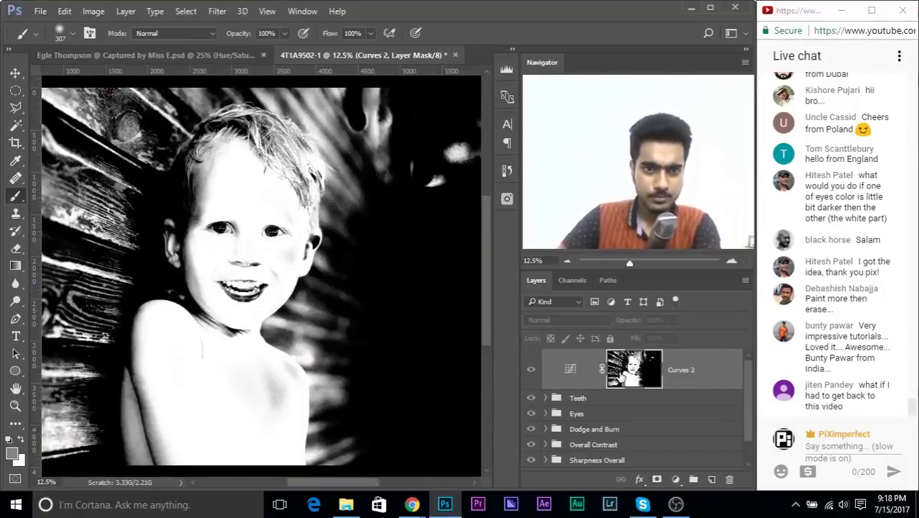
left_click(630, 369, "alt")
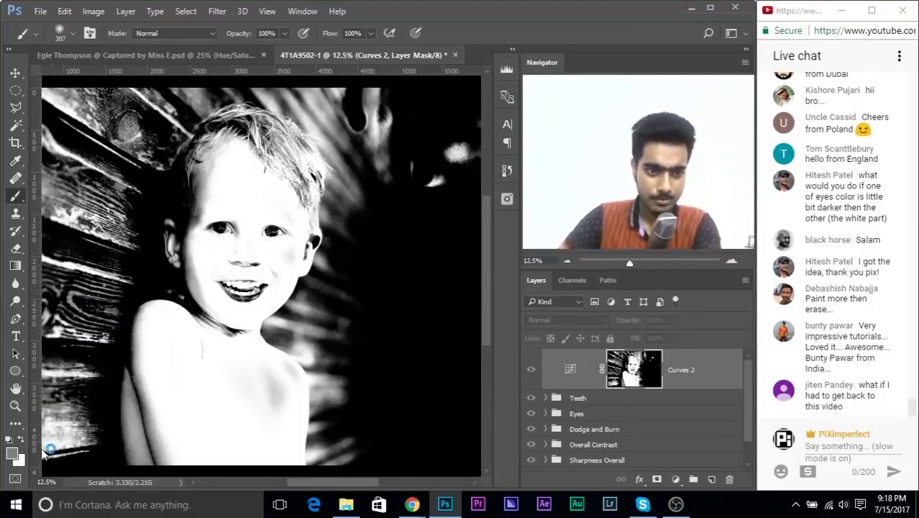
key("x")
left_click_drag(180, 351, 177, 351, "alt")
key("x")
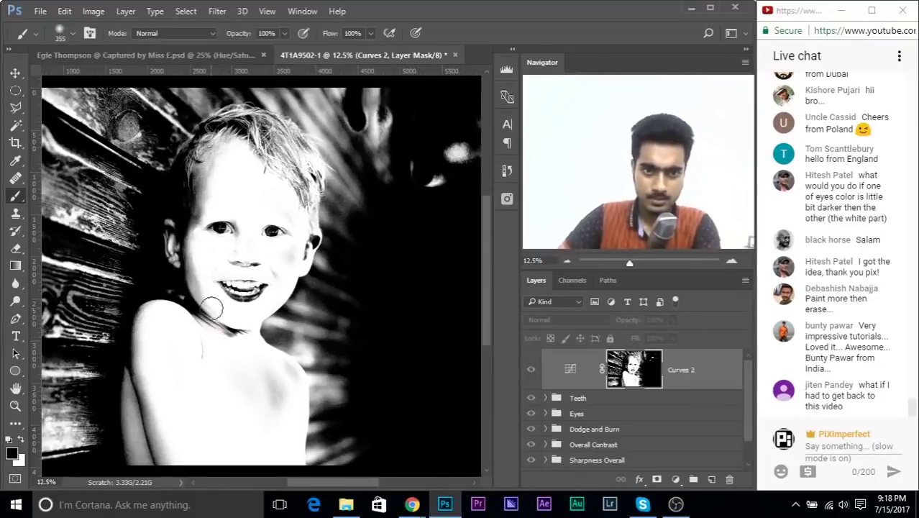
key("x")
mouse_move(212, 320)
left_mouse_down()
mouse_move(244, 324)
mouse_move(268, 389)
mouse_move(276, 395)
mouse_move(283, 377)
mouse_move(293, 380)
mouse_move(270, 400)
left_mouse_up()
mouse_move(208, 281)
left_mouse_down()
mouse_move(196, 226)
mouse_move(209, 179)
mouse_move(224, 160)
mouse_move(205, 209)
mouse_move(205, 289)
left_mouse_up()
mouse_move(302, 254)
left_mouse_down()
mouse_move(291, 272)
mouse_move(226, 262)
mouse_move(240, 252)
left_mouse_up()
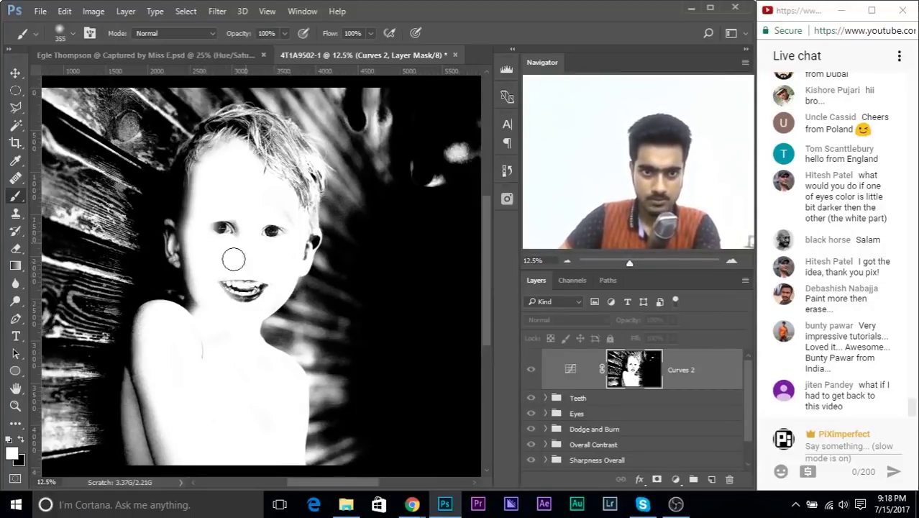
Paint black over the background around the child in the Curves 2 mask with a larger brush, and return to the normal image view.
right_click(167, 238, "alt")
key("x")
key("bracketright")
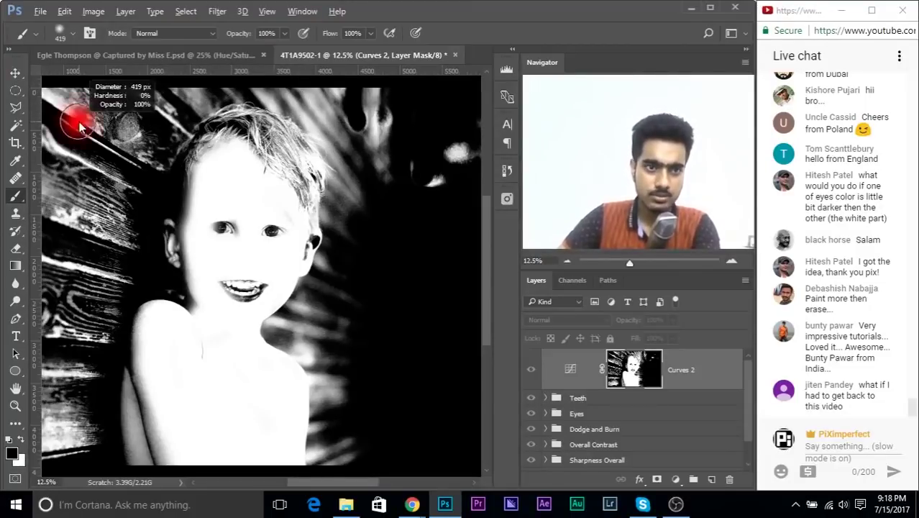
mouse_move(100, 123)
left_mouse_down()
mouse_move(116, 147)
mouse_move(136, 109)
mouse_move(146, 155)
mouse_move(128, 185)
mouse_move(83, 168)
mouse_move(43, 95)
mouse_move(86, 295)
mouse_move(146, 233)
mouse_move(115, 293)
mouse_move(67, 332)
mouse_move(79, 315)
mouse_move(48, 377)
mouse_move(39, 463)
mouse_move(71, 430)
mouse_move(98, 317)
mouse_move(88, 445)
mouse_move(65, 429)
mouse_move(66, 455)
mouse_move(121, 139)
mouse_move(104, 113)
mouse_move(60, 88)
mouse_move(252, 89)
mouse_move(132, 117)
mouse_move(162, 146)
mouse_move(279, 97)
mouse_move(338, 129)
mouse_move(313, 133)
mouse_move(283, 109)
mouse_move(365, 176)
mouse_move(370, 163)
mouse_move(328, 161)
mouse_move(359, 221)
mouse_move(348, 249)
mouse_move(368, 434)
mouse_move(353, 473)
mouse_move(340, 437)
mouse_move(341, 387)
mouse_move(338, 437)
mouse_move(350, 352)
mouse_move(307, 337)
mouse_move(323, 322)
mouse_move(299, 324)
mouse_move(347, 280)
mouse_move(315, 307)
mouse_move(350, 265)
mouse_move(416, 271)
mouse_move(466, 210)
mouse_move(447, 220)
mouse_move(322, 76)
mouse_move(389, 123)
mouse_move(222, 84)
left_mouse_up()
right_click(371, 176, "alt")
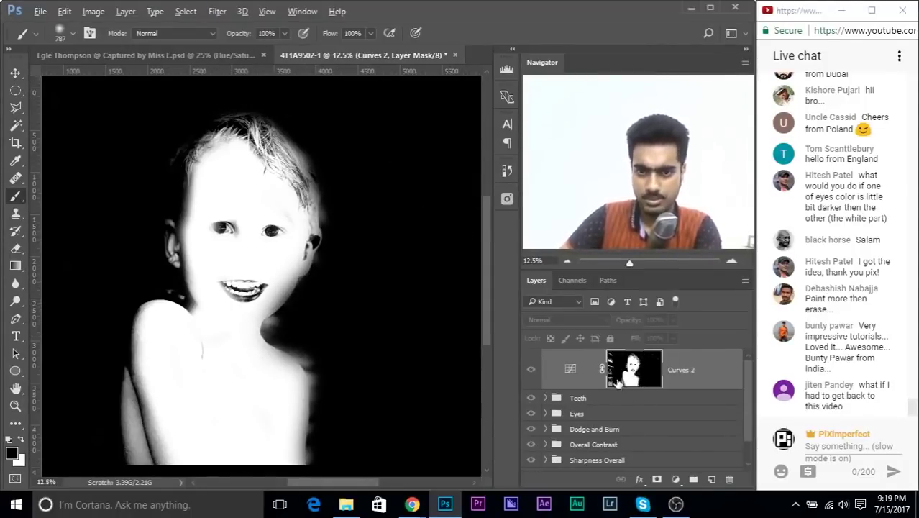
left_click(632, 369, "alt")
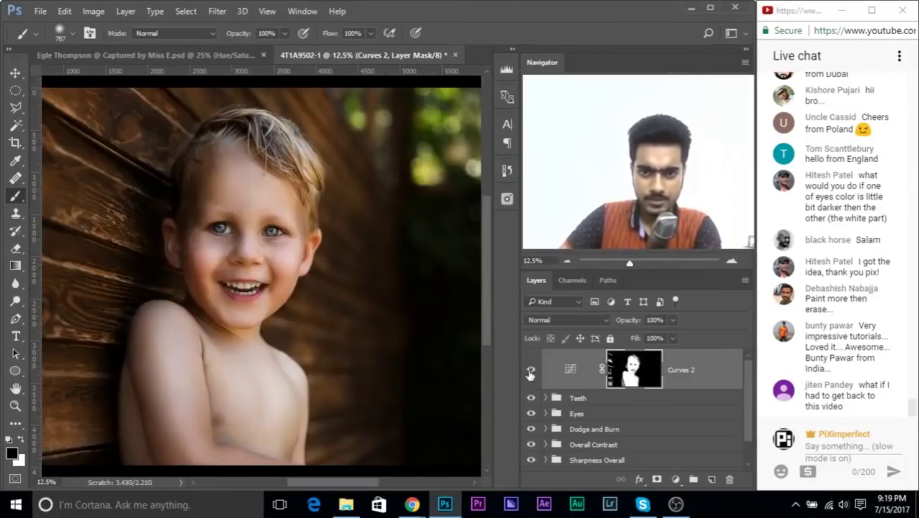
Compare the portrait with the skin-masked Curves 2 layer hidden and shown, at closer and wider zoom.
left_click(530, 369)
left_click(531, 369)
left_click(530, 369)
left_click(530, 370)
left_click(529, 371)
left_click(530, 372)
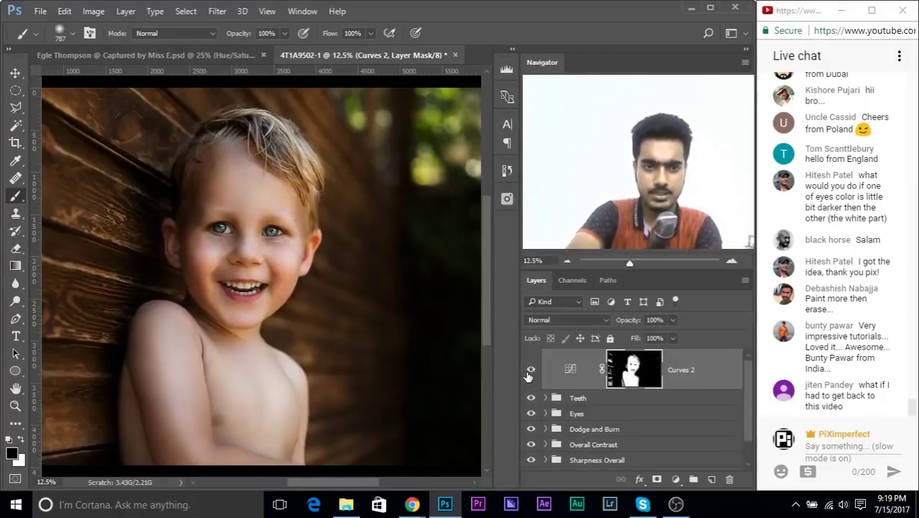
key("ctrl+minus")
left_click(531, 369)
left_click(531, 370)
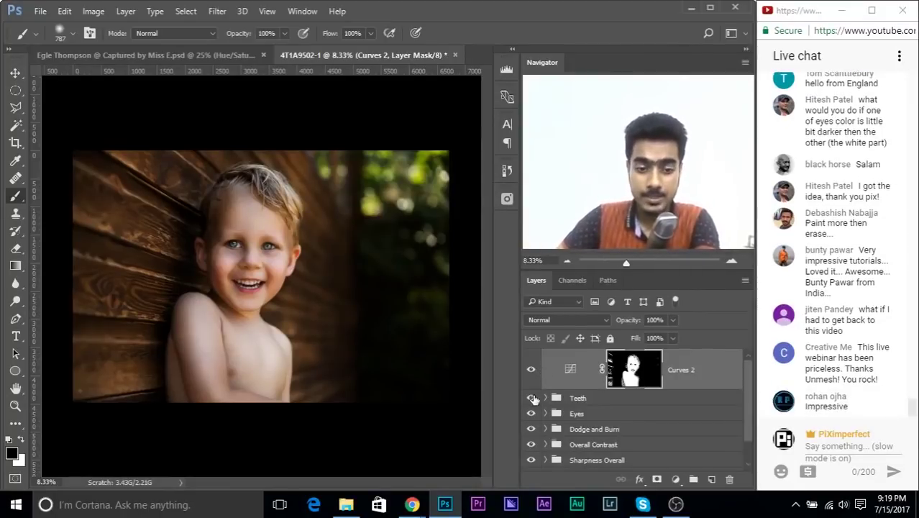
Group the Curves 2 layer, name the group Skin and collapse it.
key("ctrl+g")
double_click(580, 357)
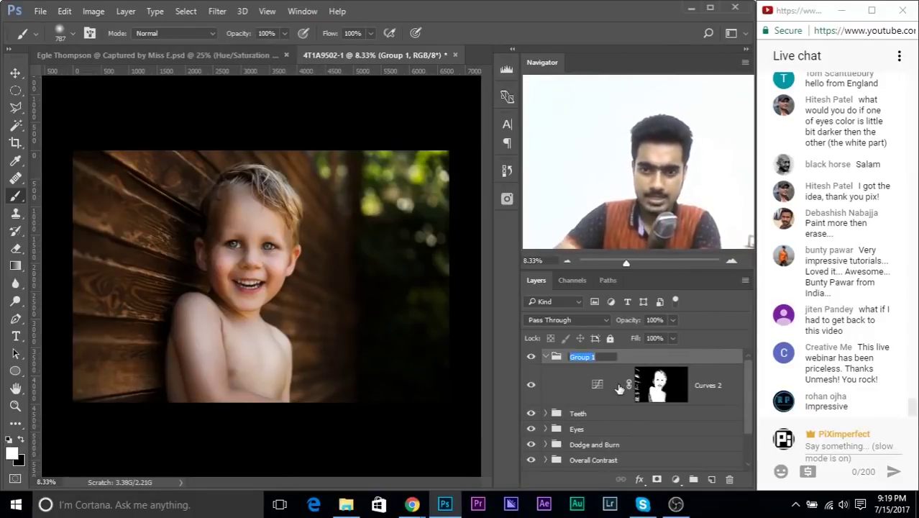
type("Skin")
key("Return")
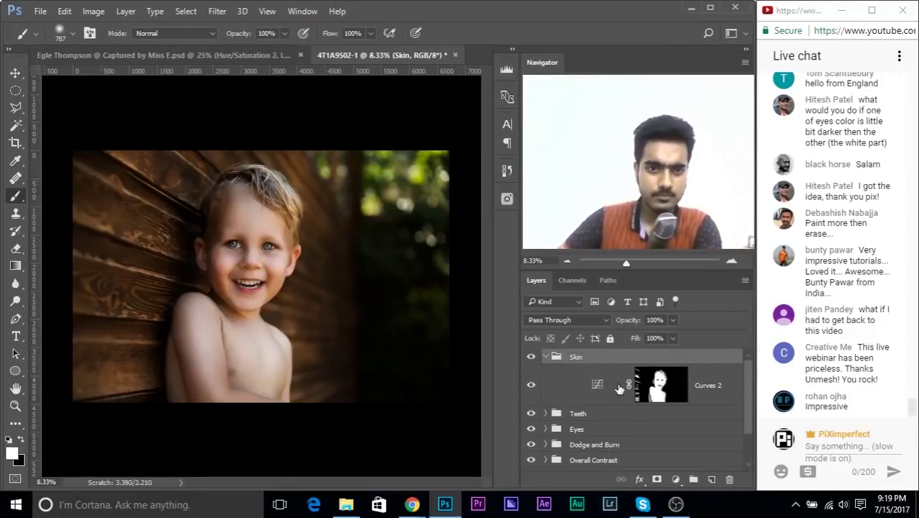
left_click(547, 356)
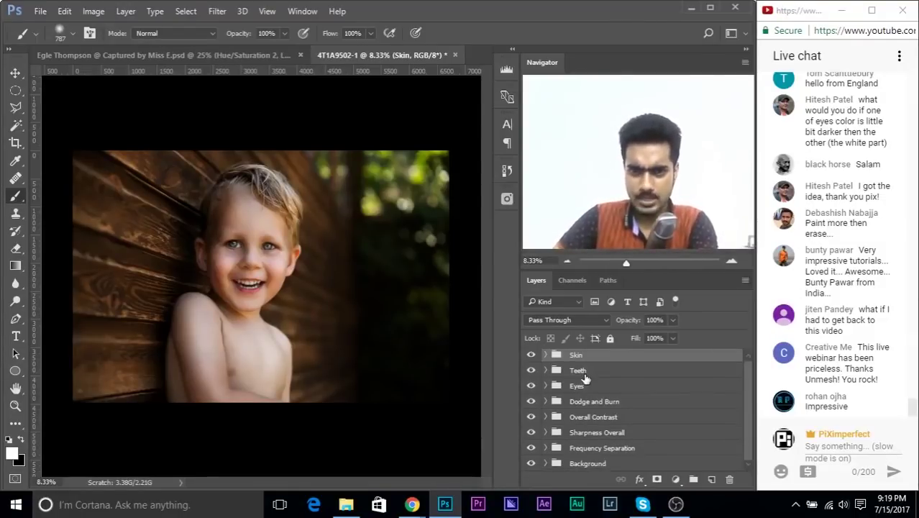
Examine the layer groups of the other open portrait document, including the contents of Misc, and return to 4T1A9502-1.
left_click(123, 54)
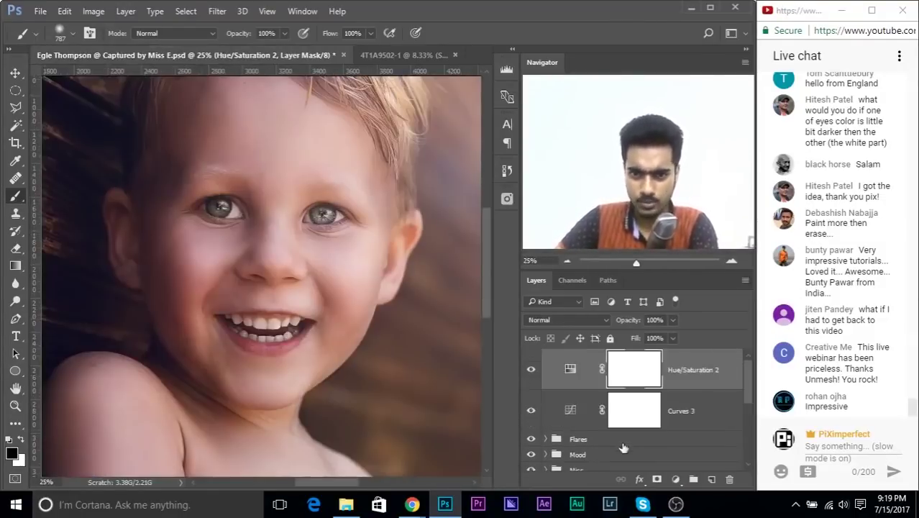
scroll(622, 447, "down", 3)
scroll(615, 439, "up", 1)
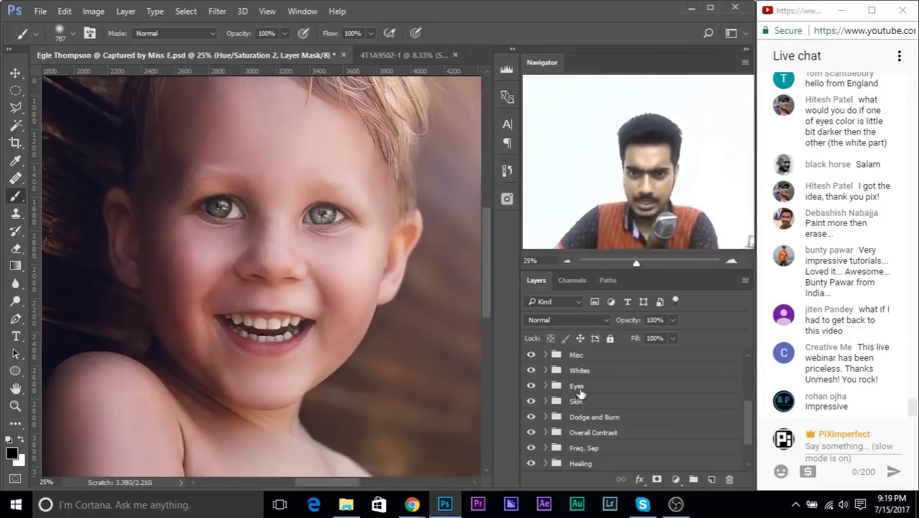
scroll(582, 385, "up", 2)
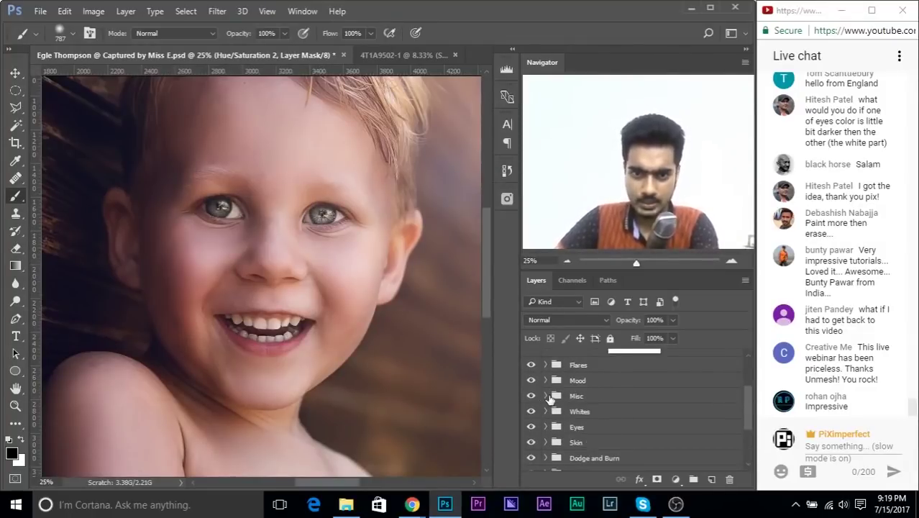
left_click(546, 396)
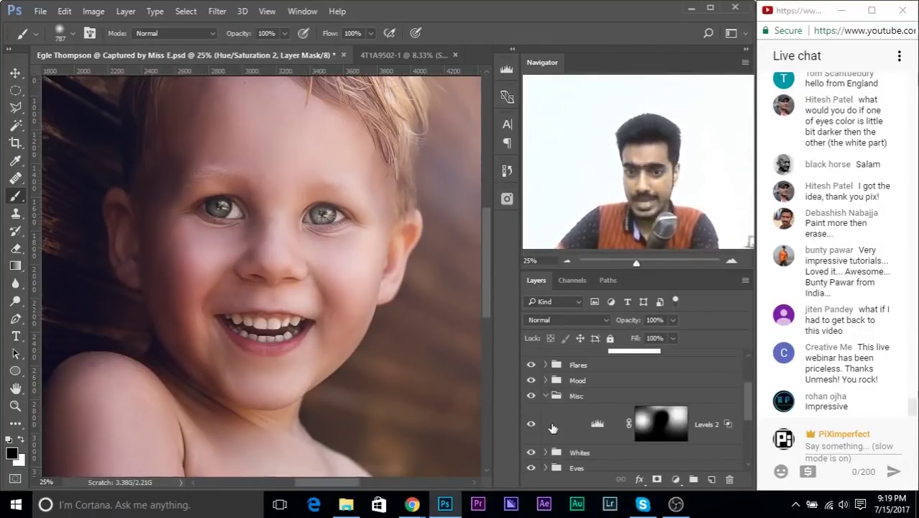
left_click(546, 396)
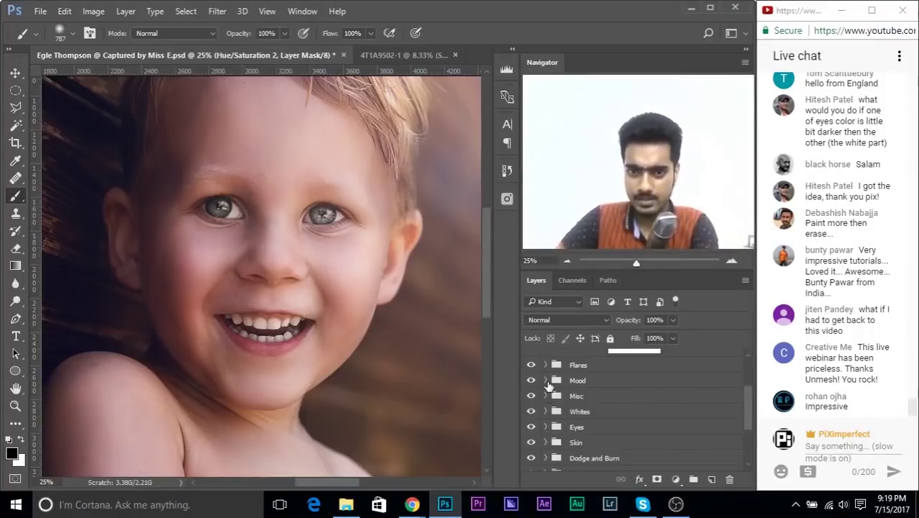
scroll(548, 388, "up", 2)
left_click(367, 55)
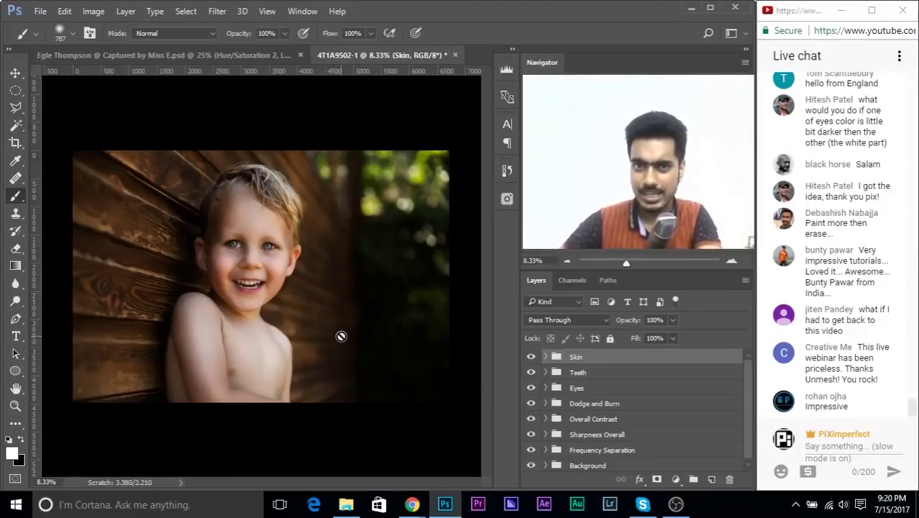
Draw three white arrows on a new layer, pointing from the wall's outer edge toward the child, and delete that layer.
left_click(711, 478)
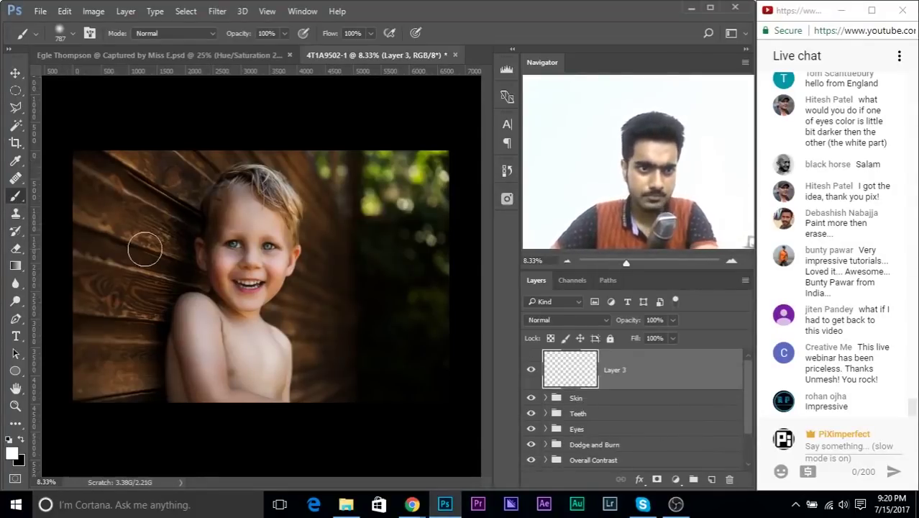
right_click(90, 236, "alt")
left_click_drag(89, 408, 77, 395)
mouse_move(81, 166)
left_mouse_down()
mouse_move(162, 210)
mouse_move(148, 193)
mouse_move(162, 206)
mouse_move(135, 225)
left_mouse_up()
left_click_drag(74, 246, 161, 267)
mouse_move(143, 243)
left_mouse_down()
mouse_move(165, 261)
mouse_move(119, 273)
left_mouse_up()
mouse_move(70, 344)
left_mouse_down()
mouse_move(131, 339)
mouse_move(117, 328)
mouse_move(131, 341)
mouse_move(104, 370)
left_mouse_up()
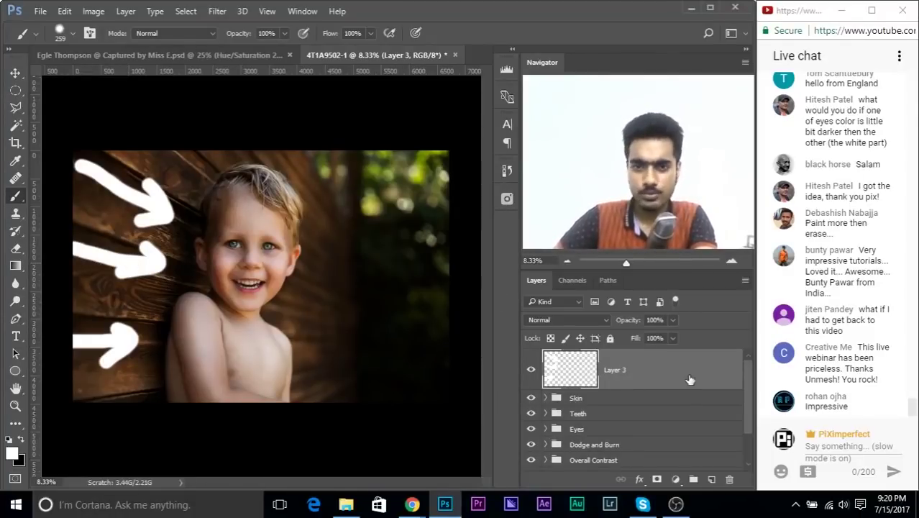
left_click_drag(692, 373, 728, 478)
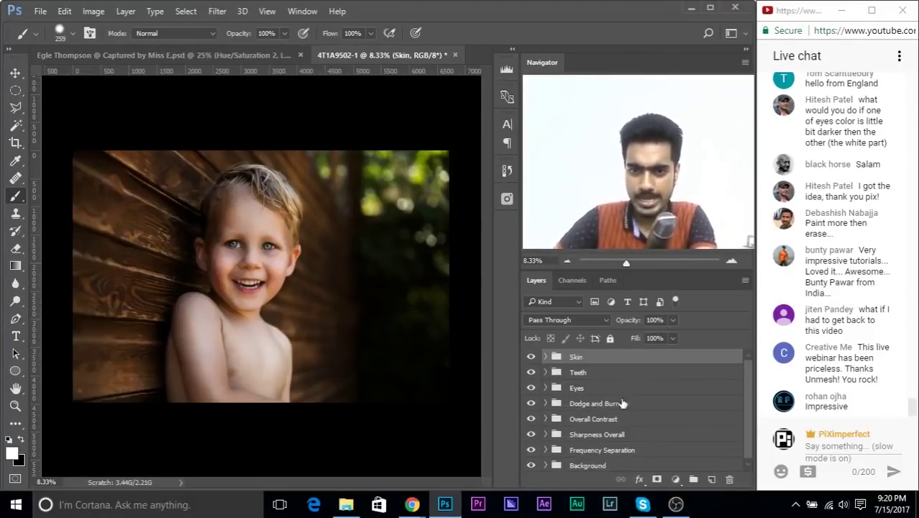
Add a Levels adjustment layer above the Skin group, set its blend mode to Screen and invert its mask to black.
left_click(676, 479)
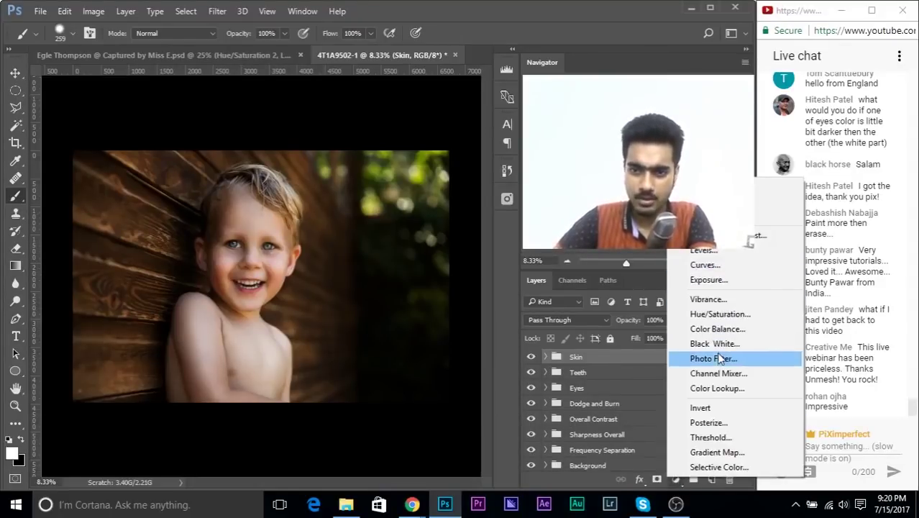
left_click(704, 250)
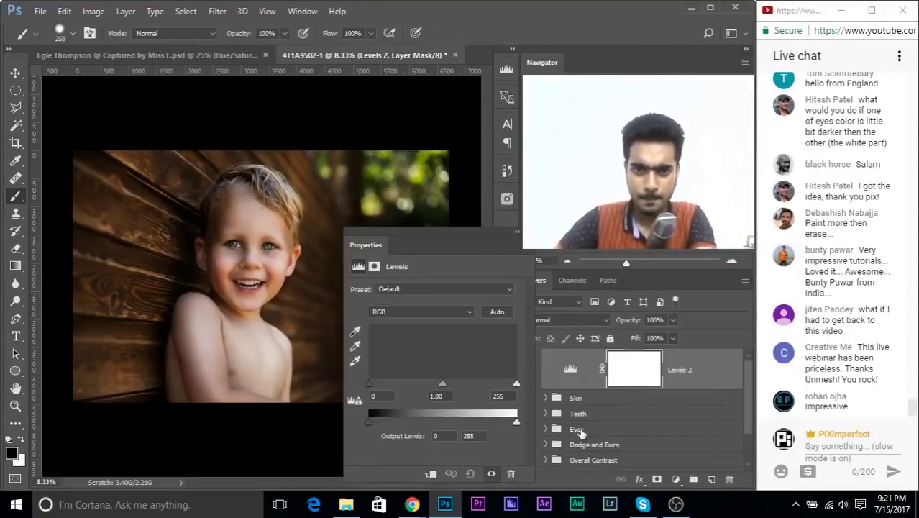
left_click(567, 320)
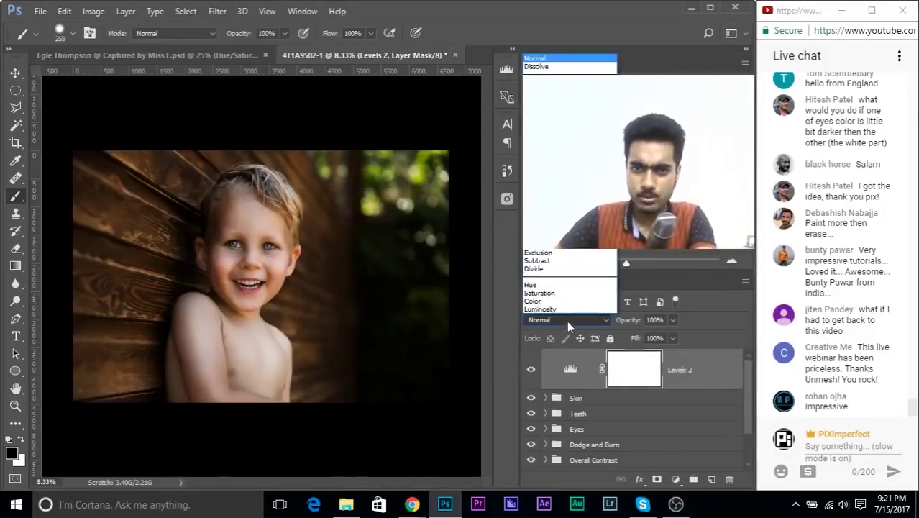
left_click(546, 140)
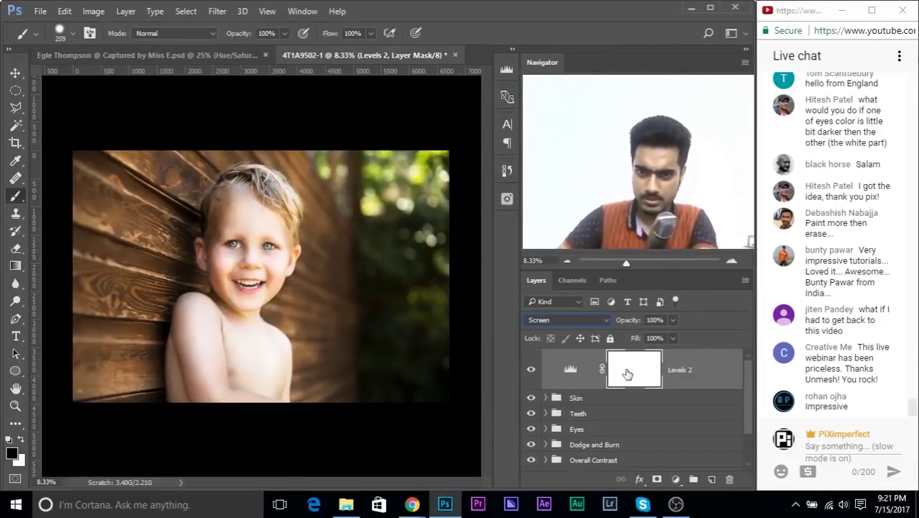
key("ctrl+i")
Enlarge the brush to 5000 px and paint white over the bright foliage in the Levels 2 mask.
mouse_move(99, 240)
left_mouse_down()
mouse_move(188, 242)
mouse_move(250, 282)
left_mouse_up()
mouse_move(304, 297)
left_mouse_down()
mouse_move(379, 288)
mouse_move(330, 2)
left_mouse_up()
left_click_drag(303, 353, 367, 215)
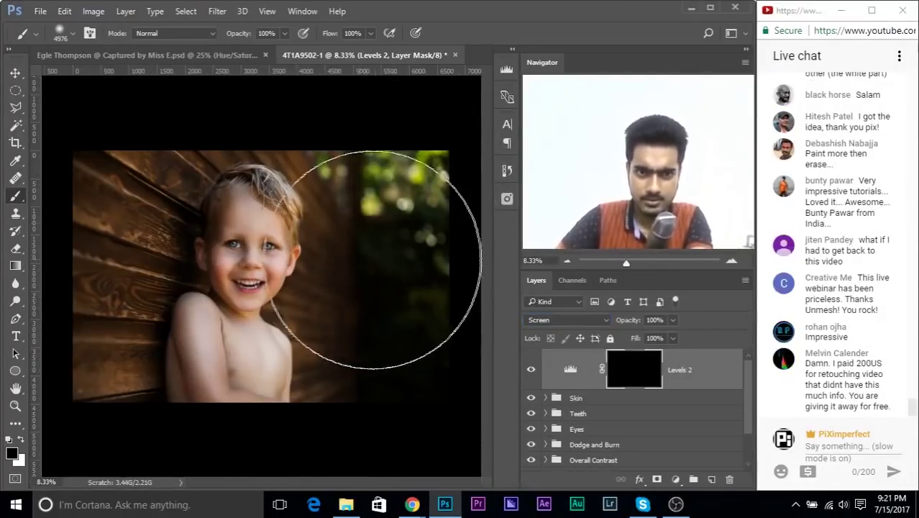
left_click_drag(349, 288, 325, 289)
key("x")
mouse_move(398, 198)
left_mouse_down()
mouse_move(444, 205)
mouse_move(394, 189)
left_mouse_up()
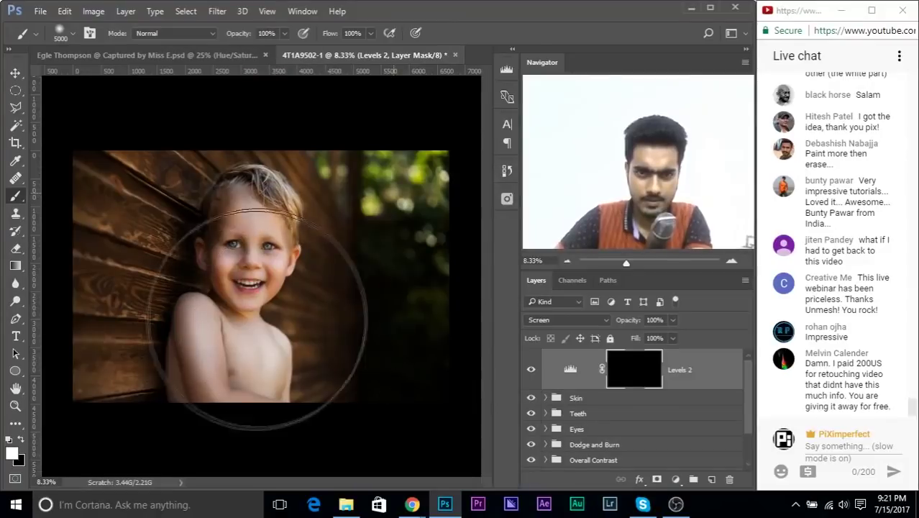
Try painting white over the wooden wall beside the child in the Levels 2 mask with a 2576 px brush.
mouse_move(297, 330)
left_mouse_down()
mouse_move(213, 324)
mouse_move(344, 324)
mouse_move(260, 325)
left_mouse_up()
left_click_drag(136, 252, 171, 253)
right_click(127, 232)
left_click_drag(127, 230, 131, 230)
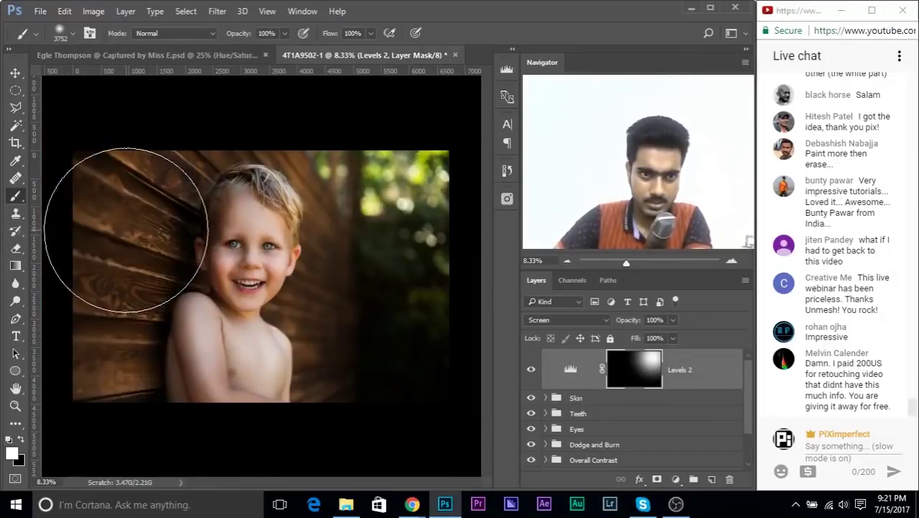
left_click_drag(215, 392, 180, 391)
right_click(128, 330)
left_click_drag(115, 275, 101, 274)
left_click(133, 302)
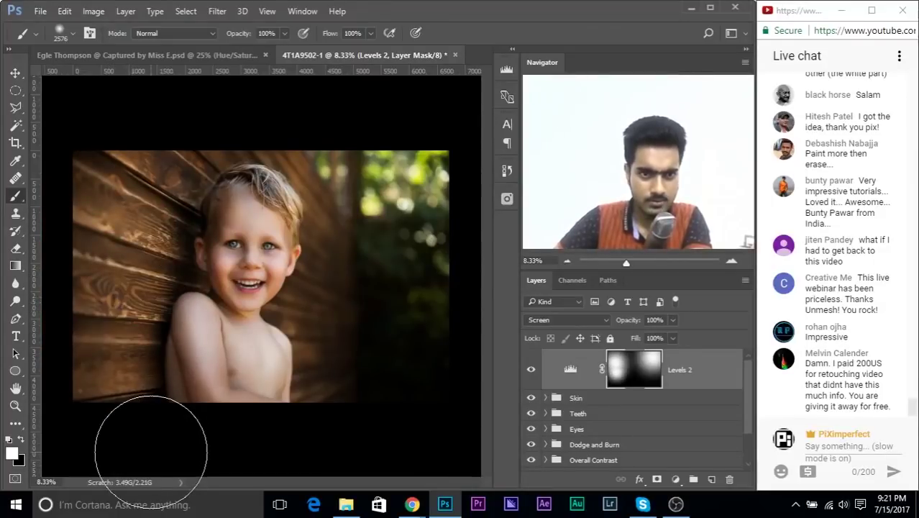
key("ctrl+z")
Set the brush flow to 49%, paint white over the wooden wall in the Levels 2 mask, and enlarge the brush to 4328 px.
left_click(338, 50)
left_click(125, 296)
left_click_drag(138, 335, 189, 334)
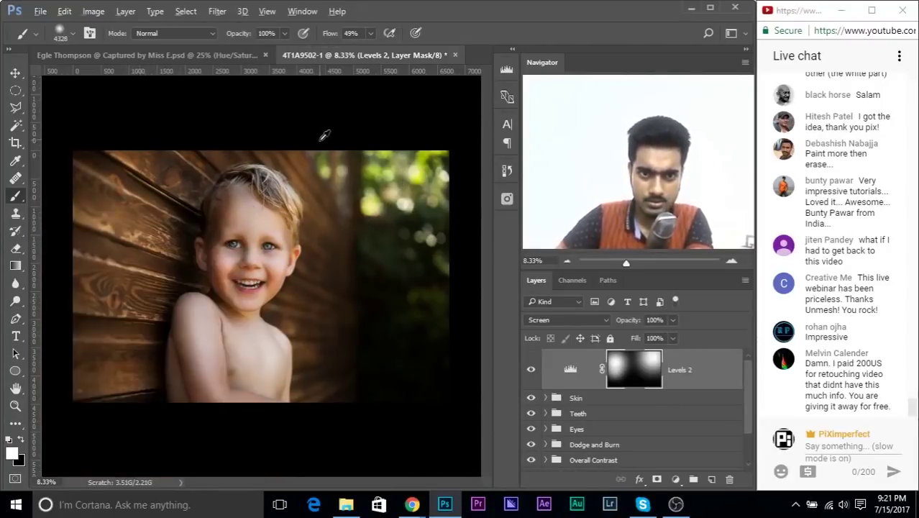
Paint white over the wall behind the child and the dark foliage in the Levels 2 mask, varying the brush between 2936 and 3920 px.
left_click_drag(315, 166, 271, 163)
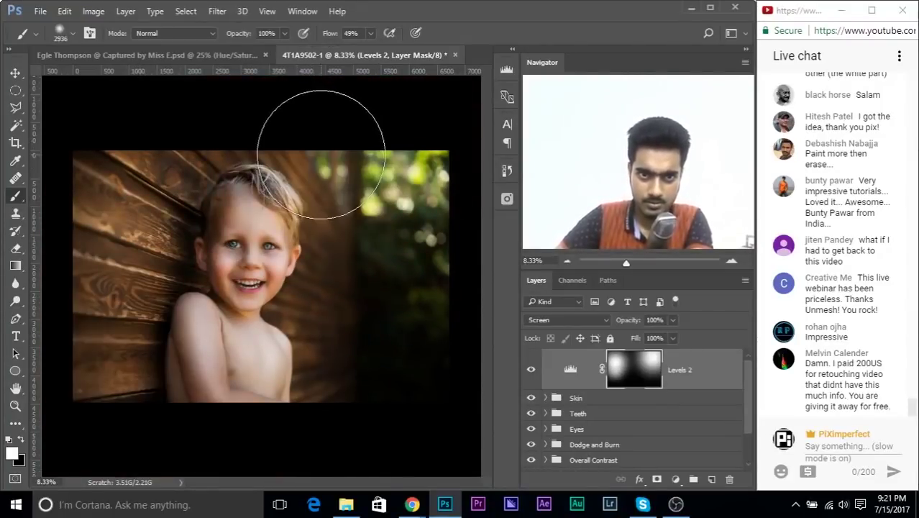
left_click_drag(360, 325, 388, 335)
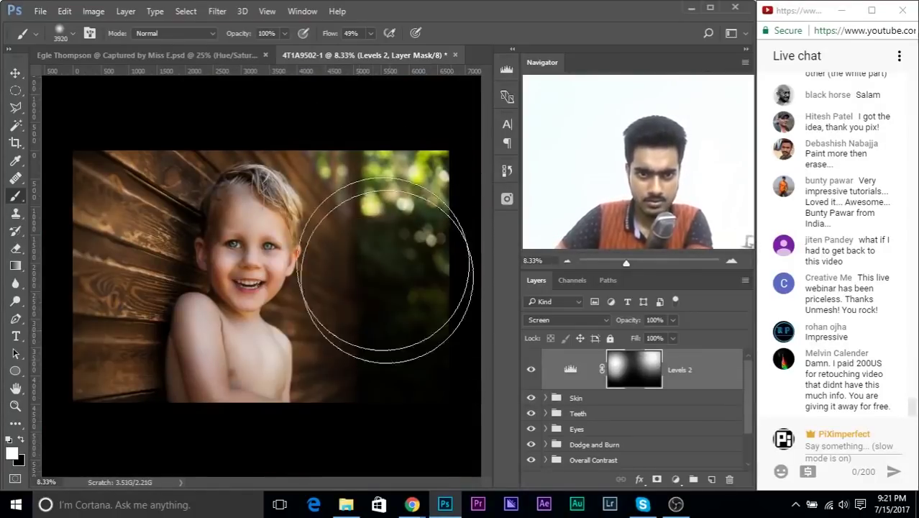
left_click(339, 164)
mouse_move(395, 406)
left_mouse_down()
mouse_move(377, 345)
mouse_move(368, 345)
left_mouse_up()
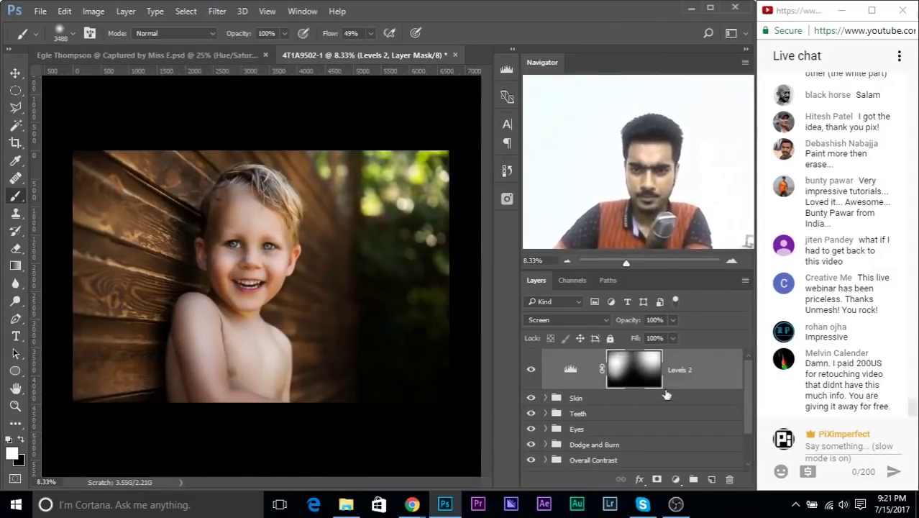
Paint black over the child's face and body in the Levels 2 mask with a 728 px brush, undoing the last stroke.
mouse_move(335, 293)
left_mouse_down()
mouse_move(307, 291)
mouse_move(302, 216)
mouse_move(291, 216)
mouse_move(294, 237)
left_mouse_up()
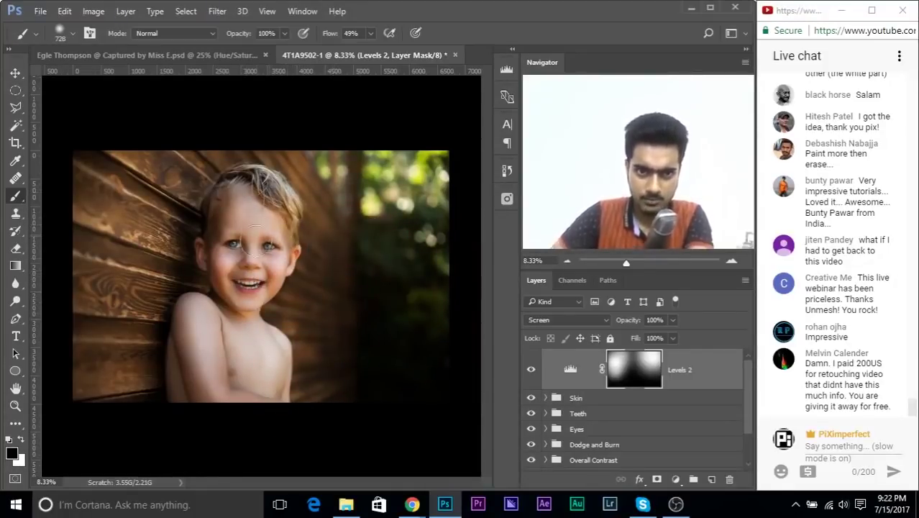
left_click_drag(250, 317, 251, 328)
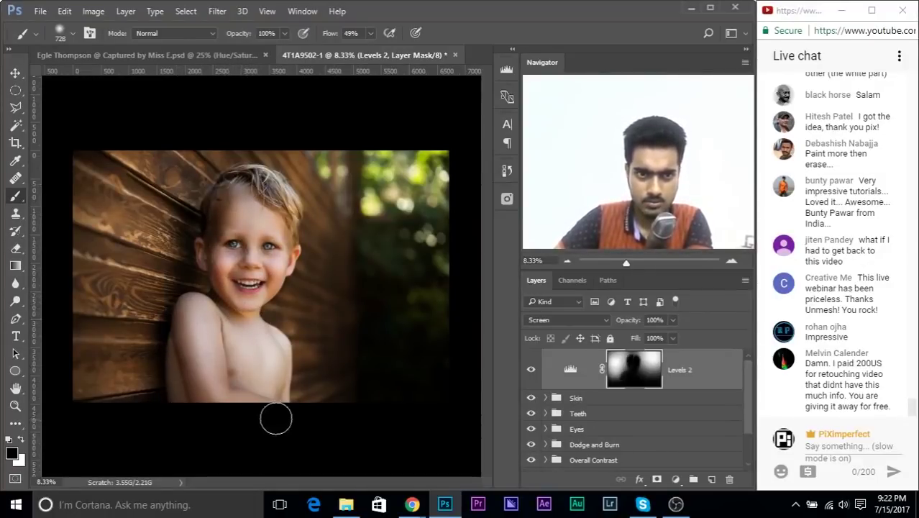
key("ctrl+z")
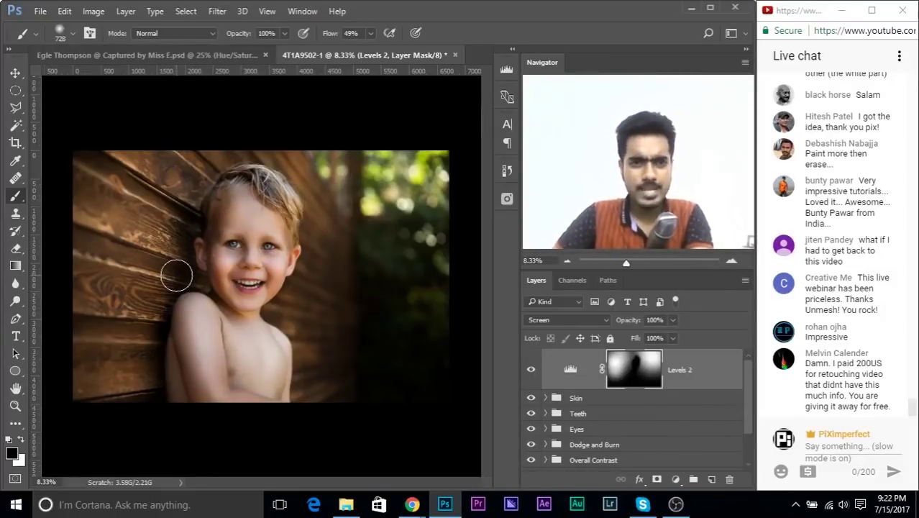
Set the Levels 2 layer's Blend If underlying black slider to 3 / 56 and compare the image with the layer hidden and shown.
right_click(688, 368)
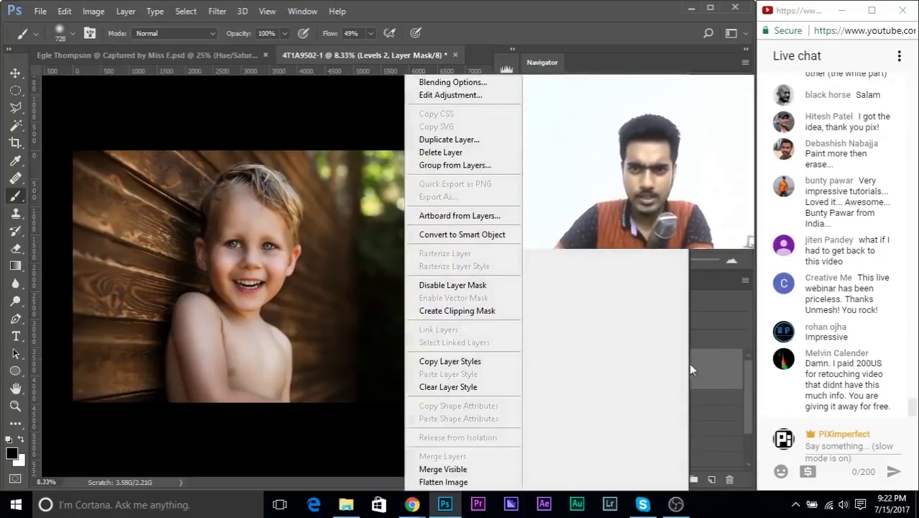
left_click(451, 82)
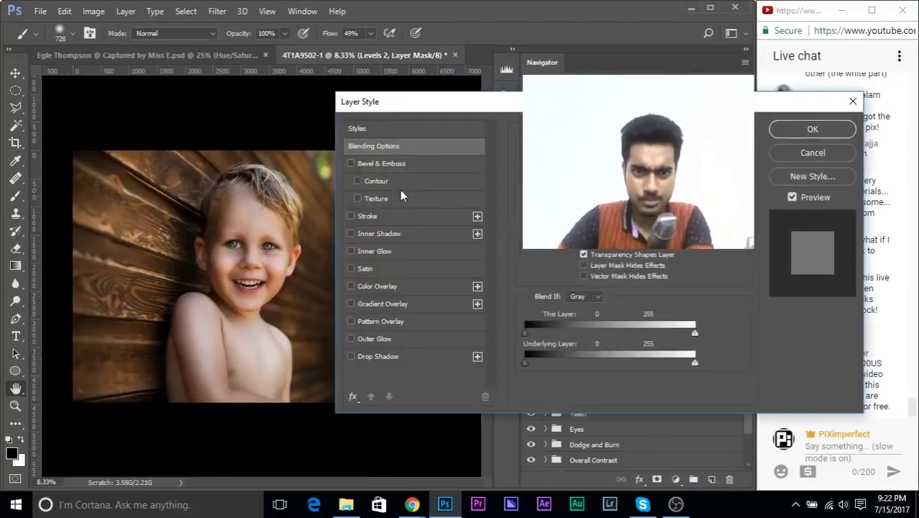
mouse_move(403, 107)
left_mouse_down()
mouse_move(360, 107)
mouse_move(399, 118)
left_mouse_up()
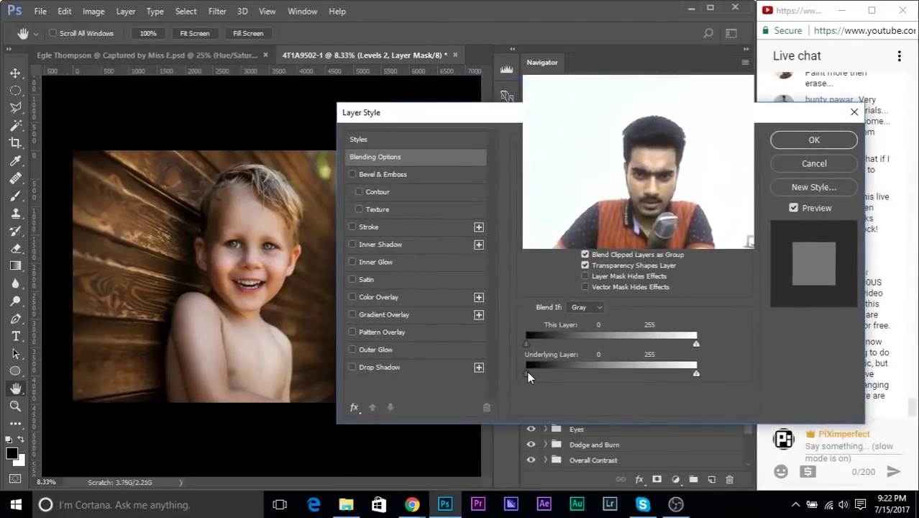
left_click_drag(481, 111, 475, 126)
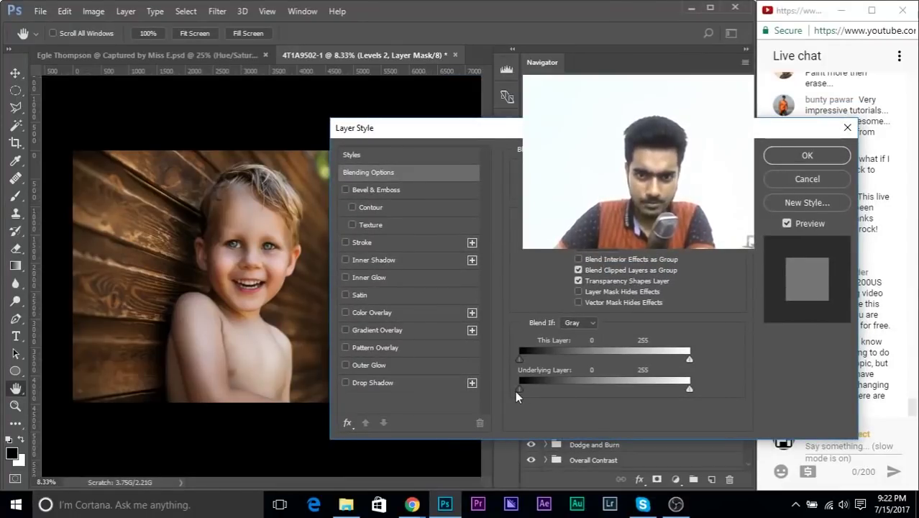
mouse_move(518, 387)
left_mouse_down()
mouse_move(564, 386)
mouse_move(520, 390)
left_mouse_up()
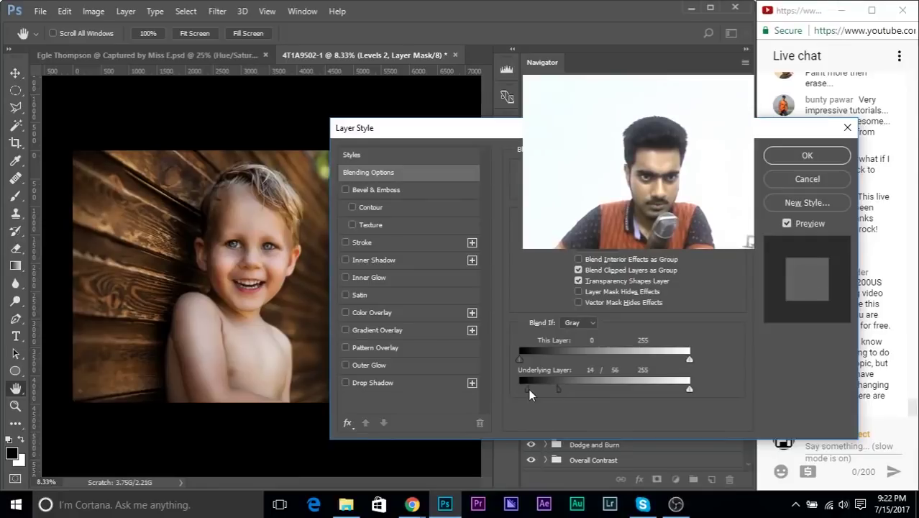
left_click_drag(527, 388, 521, 387)
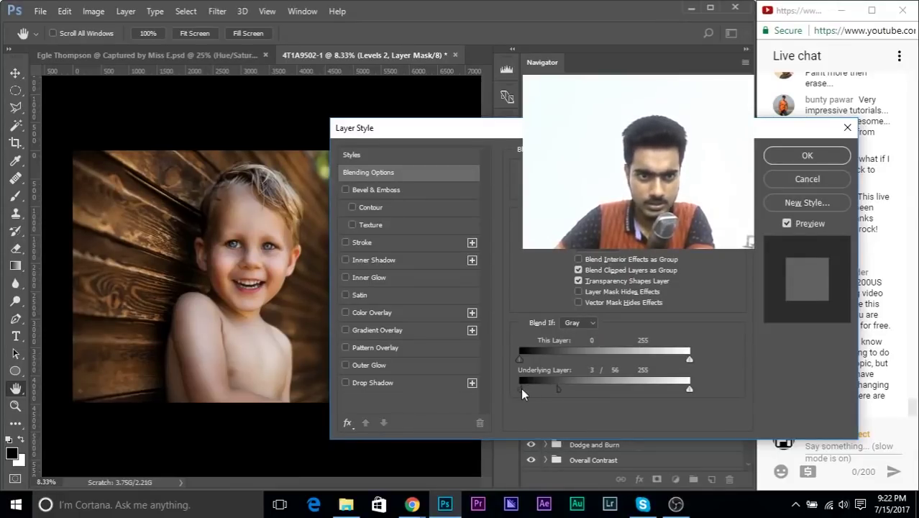
left_click(787, 155)
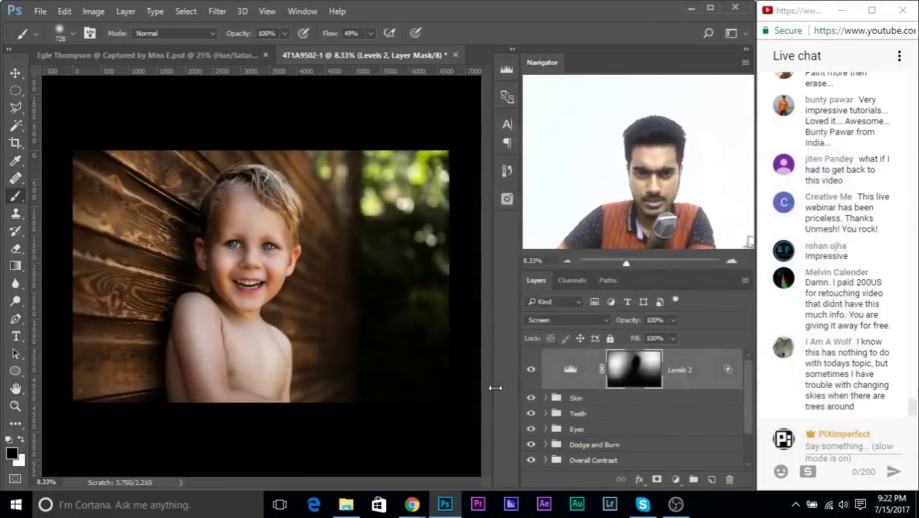
left_click(531, 370)
left_click(531, 370)
left_click(530, 369)
left_click(530, 369)
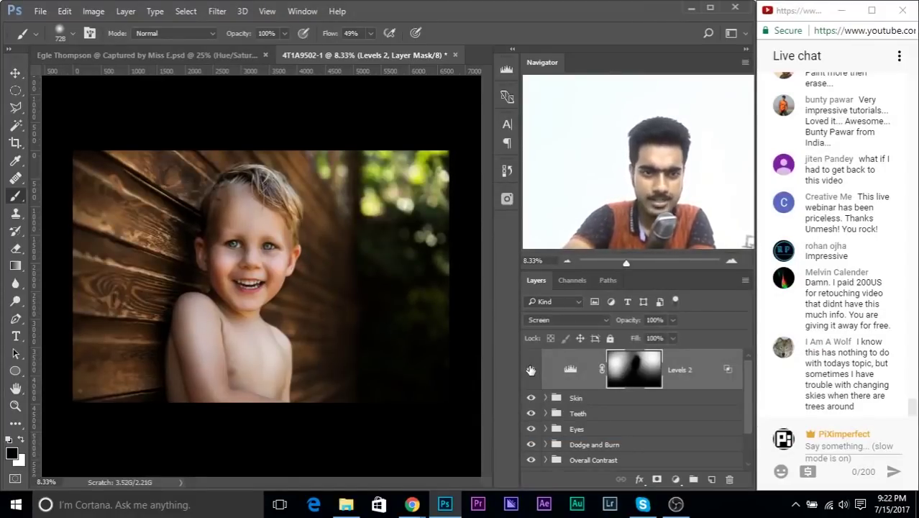
Enlarge the brush to 848 px and paint black over the child in the Levels 2 mask, down to the lower arm.
right_click(246, 271, "alt")
key("x")
key("x")
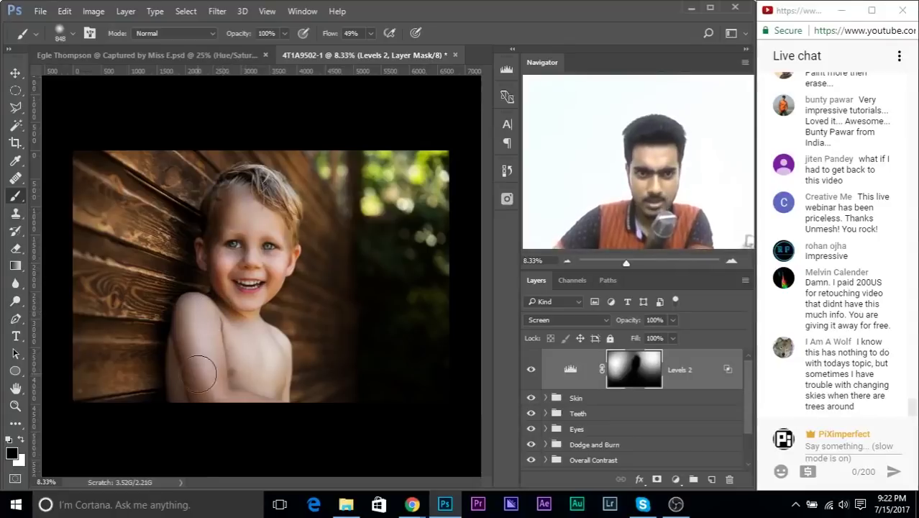
left_click_drag(275, 401, 206, 400)
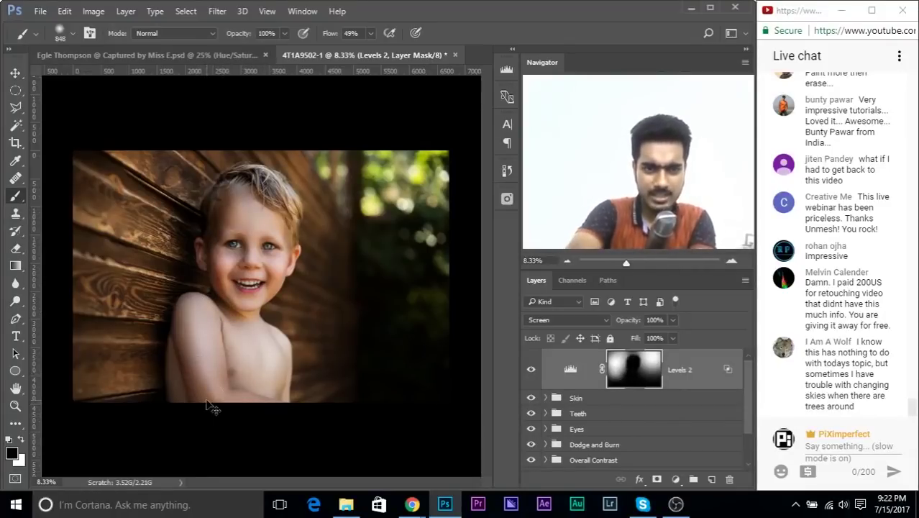
Paint white over the child's face in the Brighten mask of the Dodge and Burn group with a 464 px brush at 2% flow.
key("ctrl+plus")
key("ctrl+plus")
left_click_drag(344, 278, 448, 358)
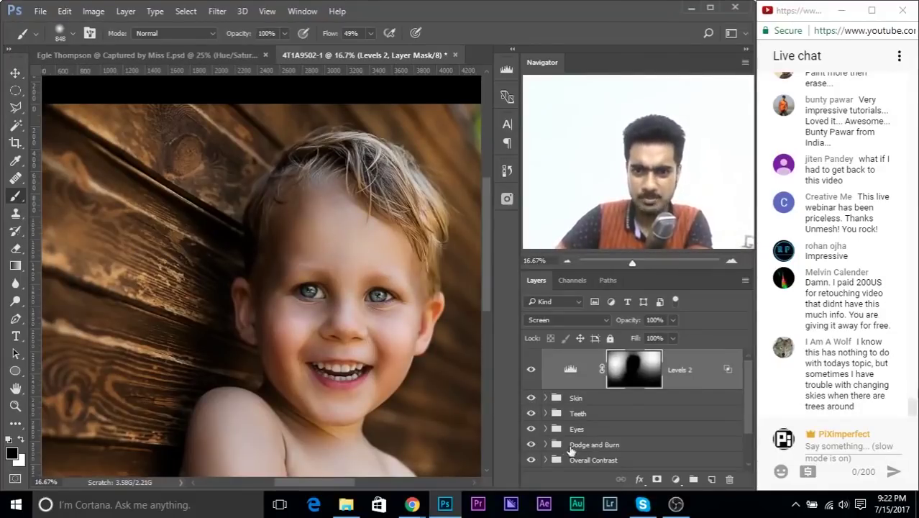
left_click(545, 445)
scroll(615, 427, "down", 3)
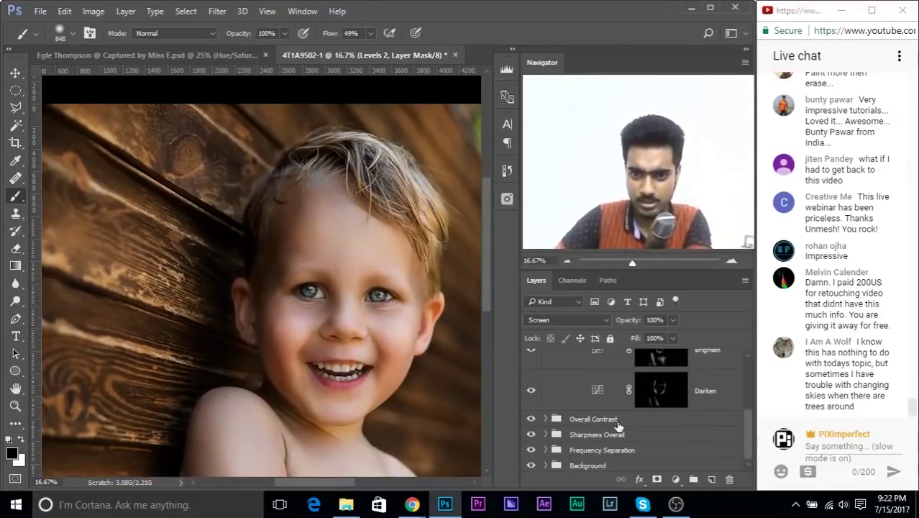
scroll(649, 418, "up", 2)
left_click(660, 388)
left_click_drag(142, 251, 117, 254)
key("x")
left_click_drag(291, 210, 297, 253)
key("ctrl+z")
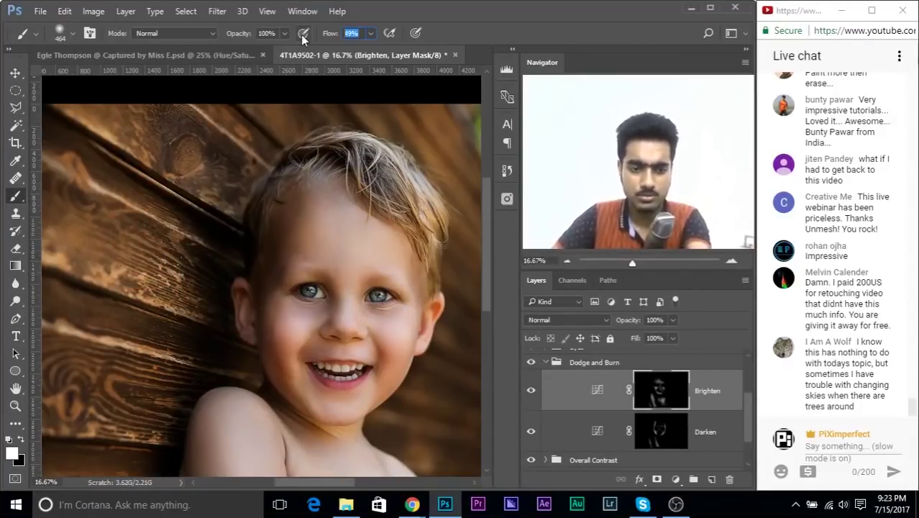
key("Return")
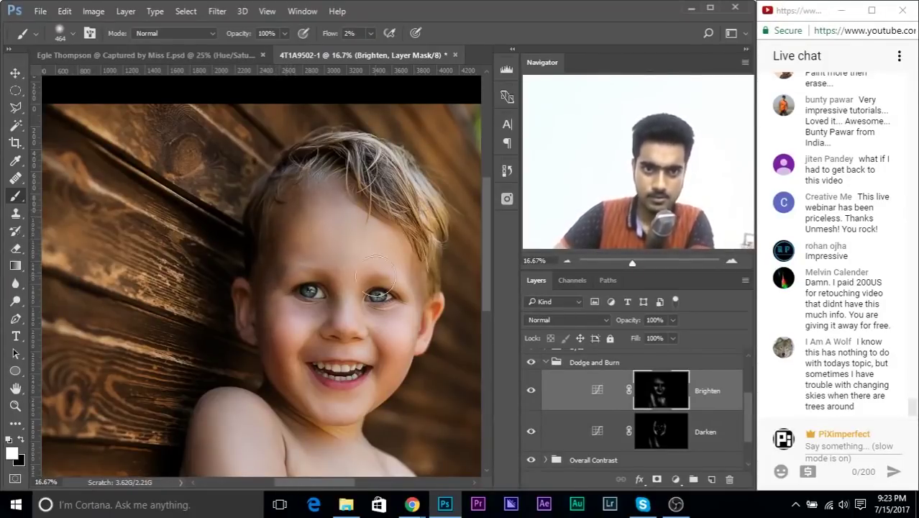
key("ctrl+minus")
key("ctrl+minus")
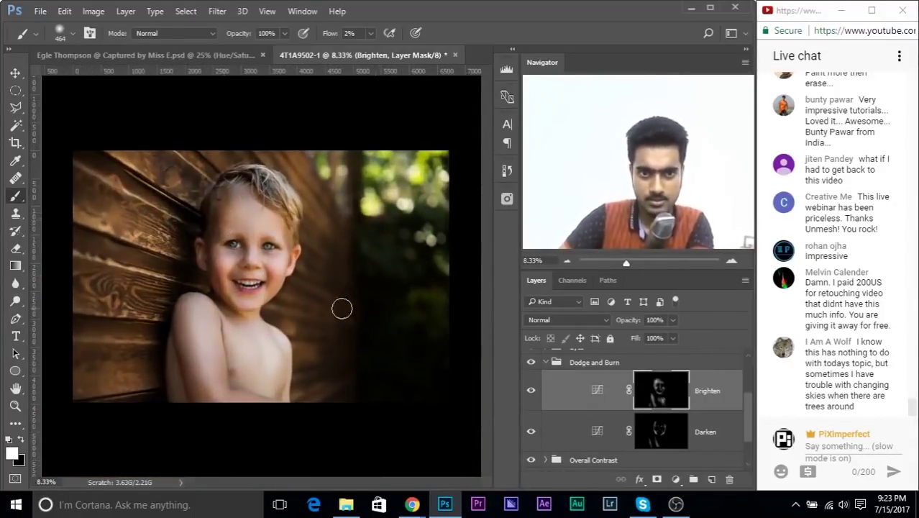
Put the Levels 2 layer in a group named Extra Lights, and collapse that group and the Dodge and Burn group.
scroll(595, 427, "up", 3)
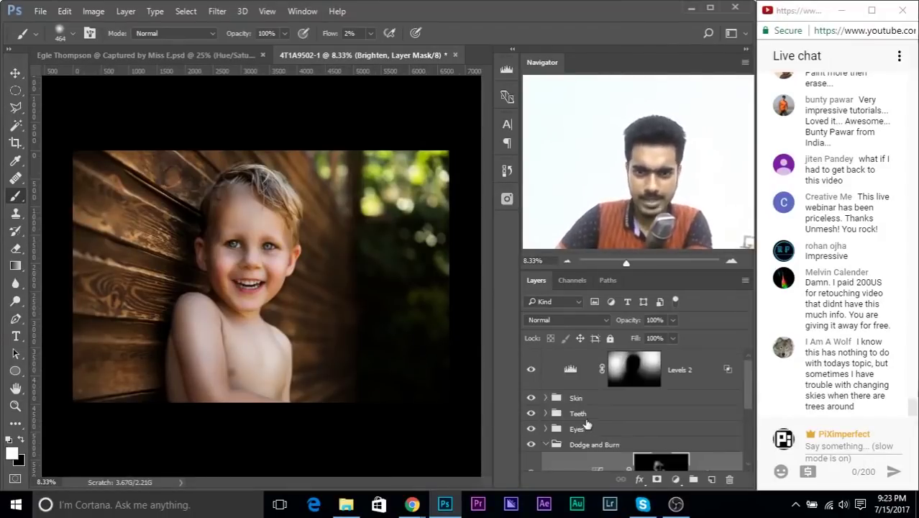
left_click(658, 371)
key("ctrl+g")
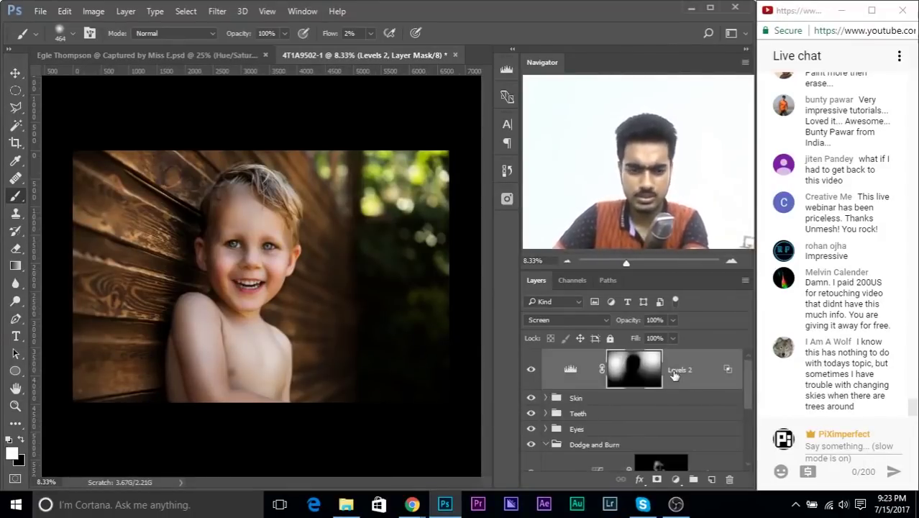
double_click(582, 357)
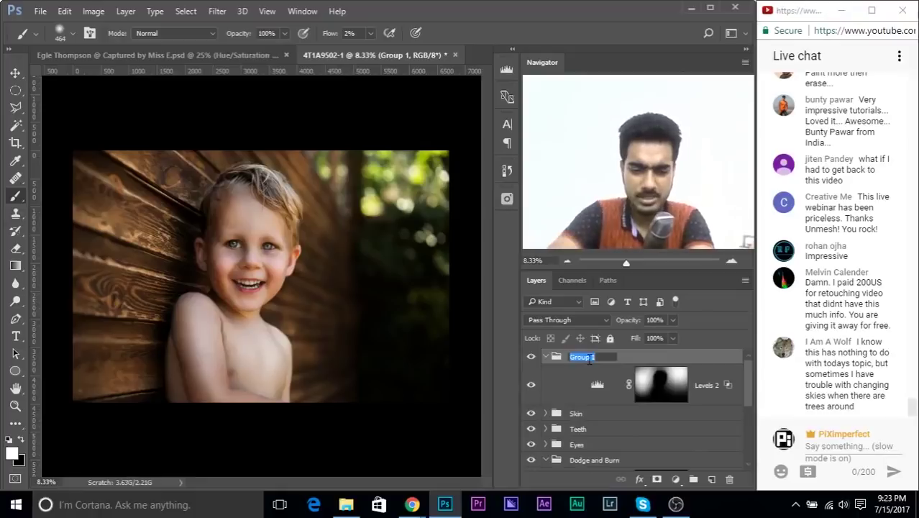
type("Te")
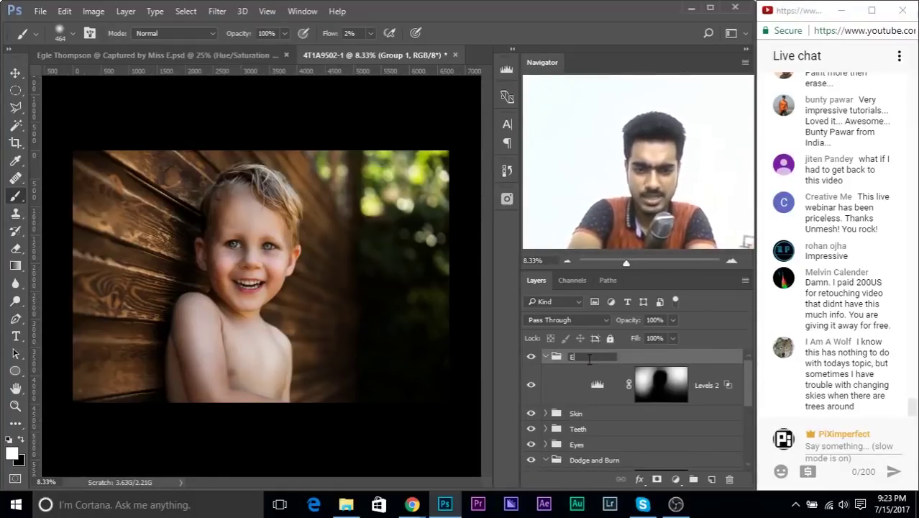
type("tra Lights")
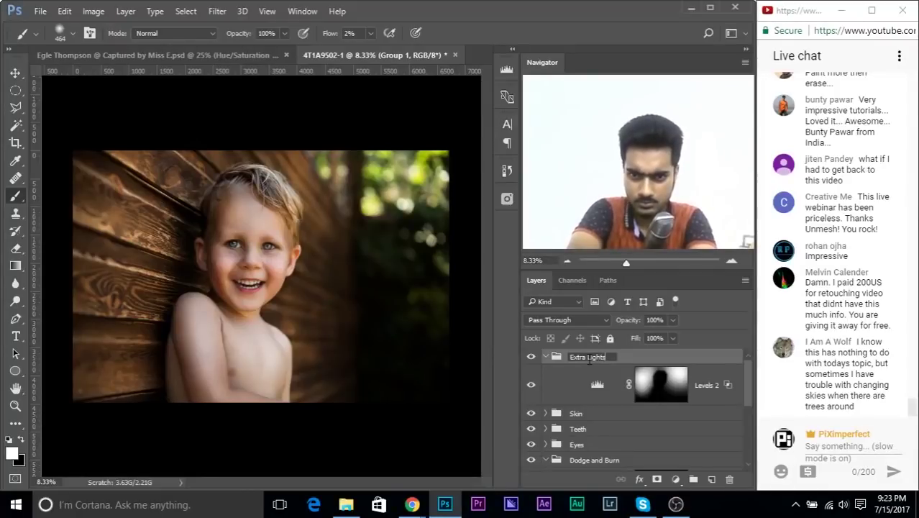
key("Return")
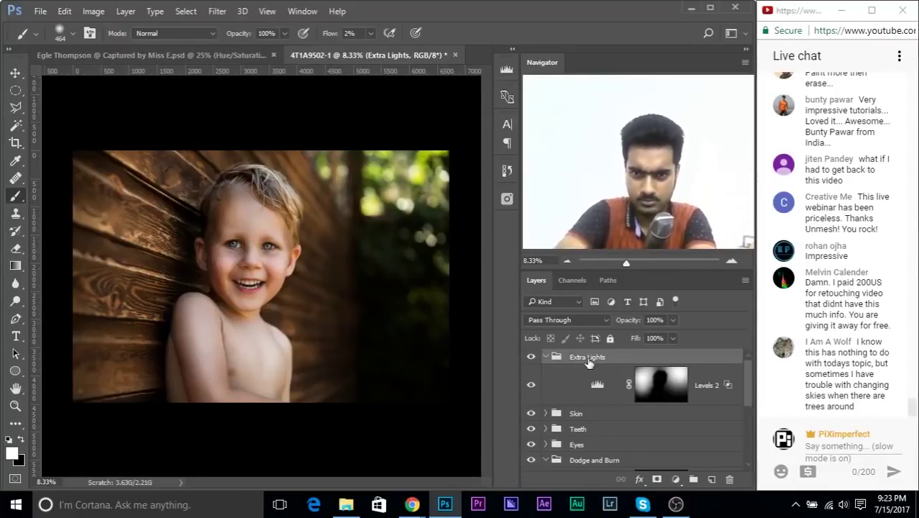
left_click(546, 357)
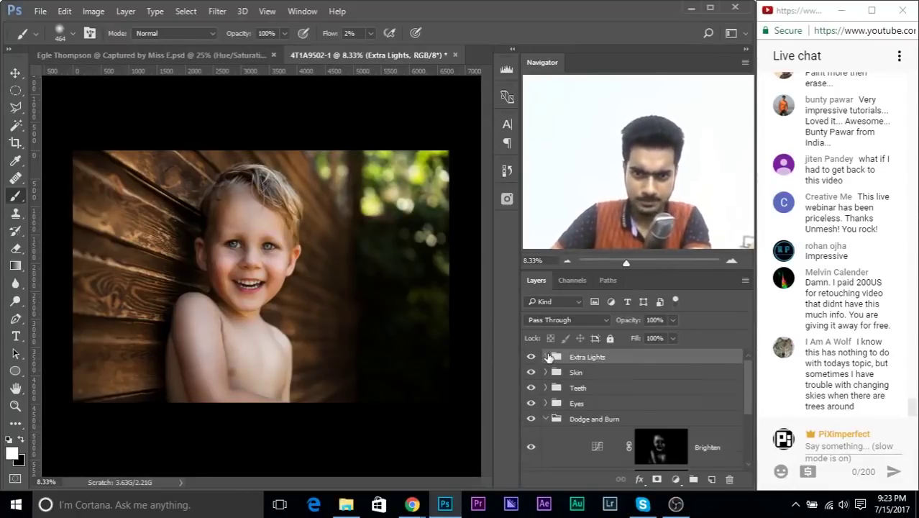
left_click(545, 419)
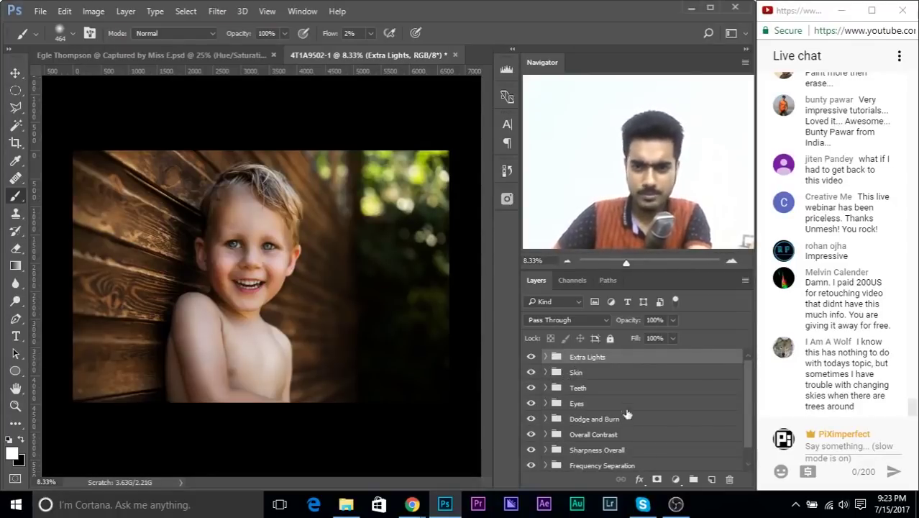
Add a Curves adjustment layer above the Extra Lights group and move its settings clear of the child's face.
left_click(675, 479)
left_click(675, 479)
left_click(675, 479)
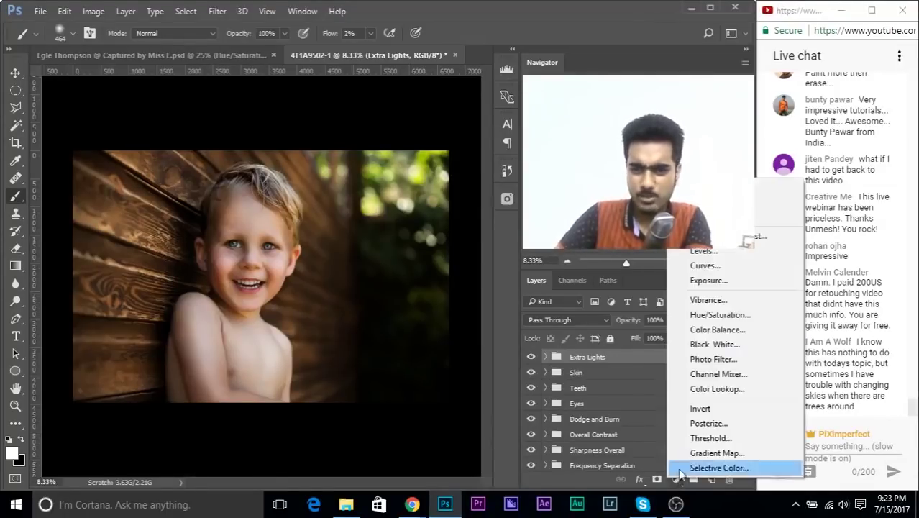
left_click(708, 266)
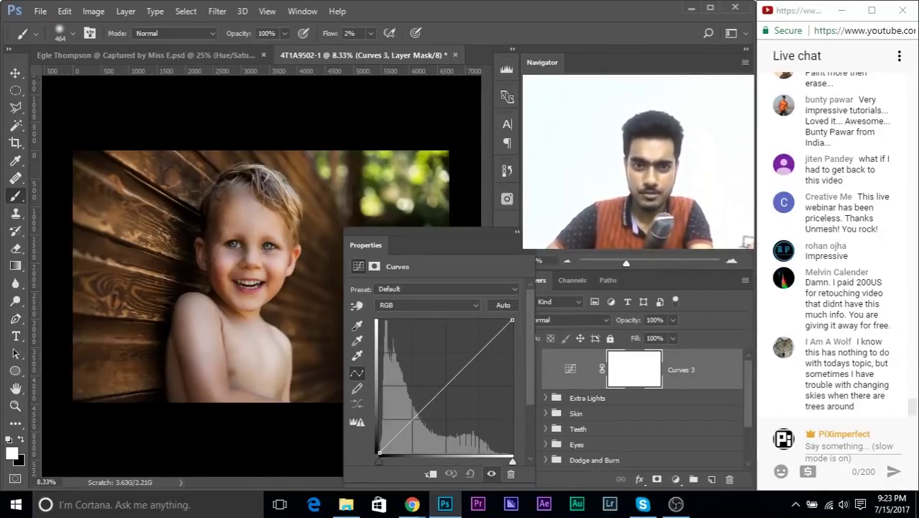
left_click_drag(359, 247, 311, 229)
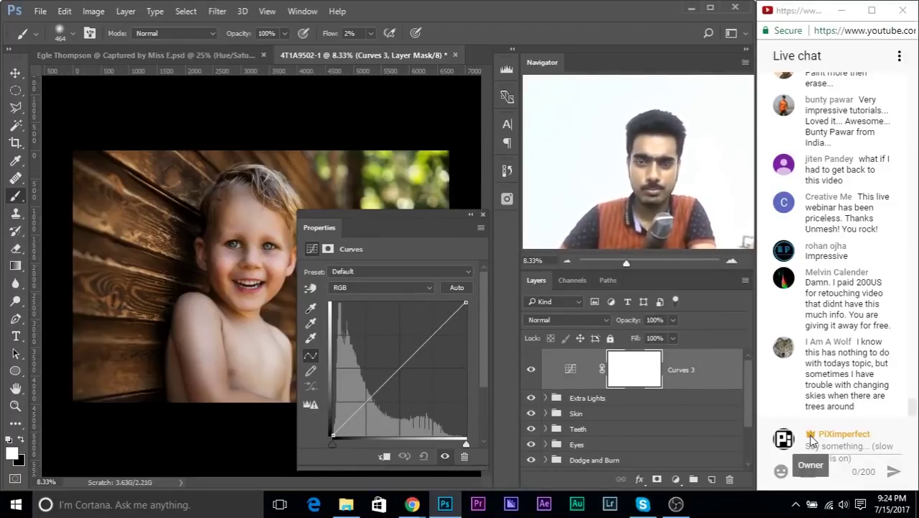
left_click_drag(322, 235, 341, 164)
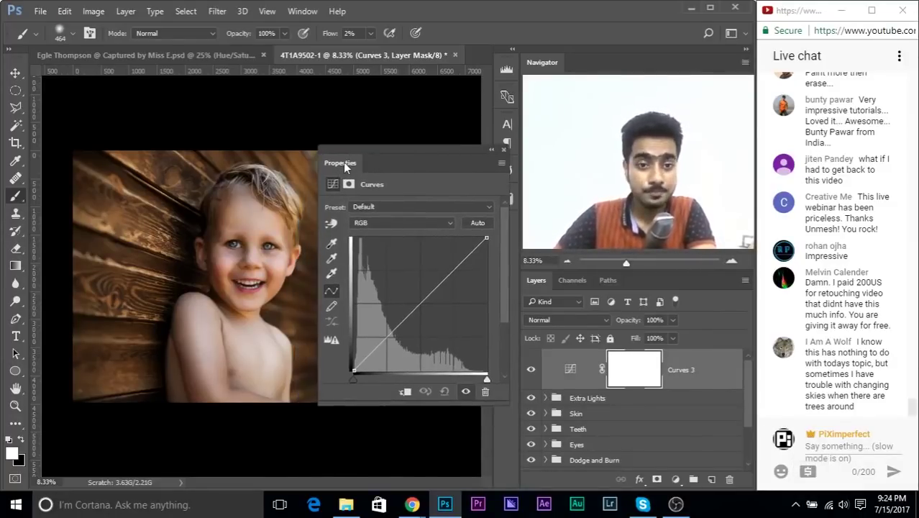
left_click_drag(346, 168, 348, 174)
Slightly lower the midtones of the Blue and Green curves in Curves 3, keeping its settings clear of the image.
left_click(393, 232)
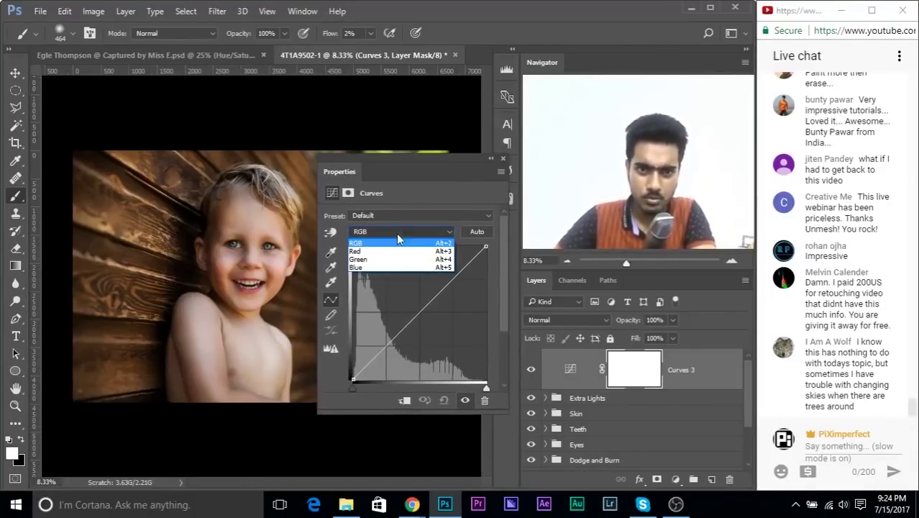
left_click(383, 266)
left_click_drag(339, 171, 396, 245)
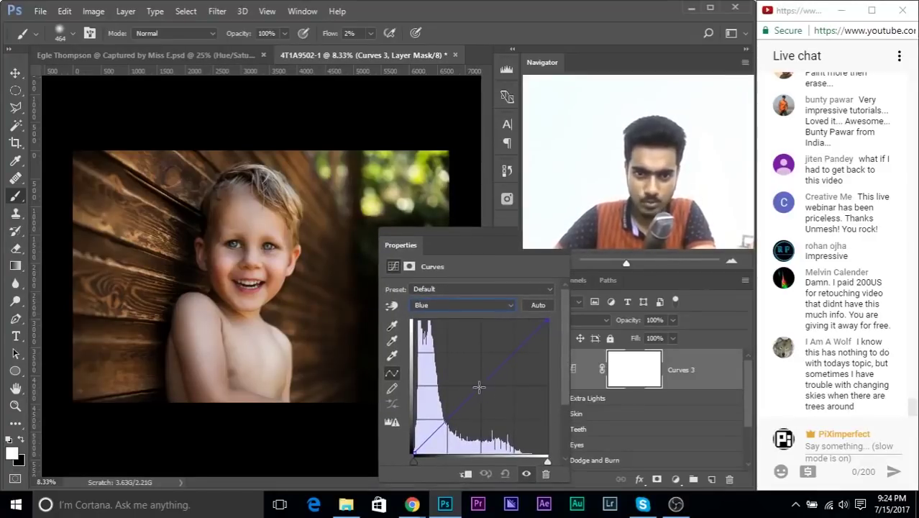
mouse_move(480, 386)
left_mouse_down()
mouse_move(509, 413)
mouse_move(476, 387)
mouse_move(486, 389)
left_mouse_up()
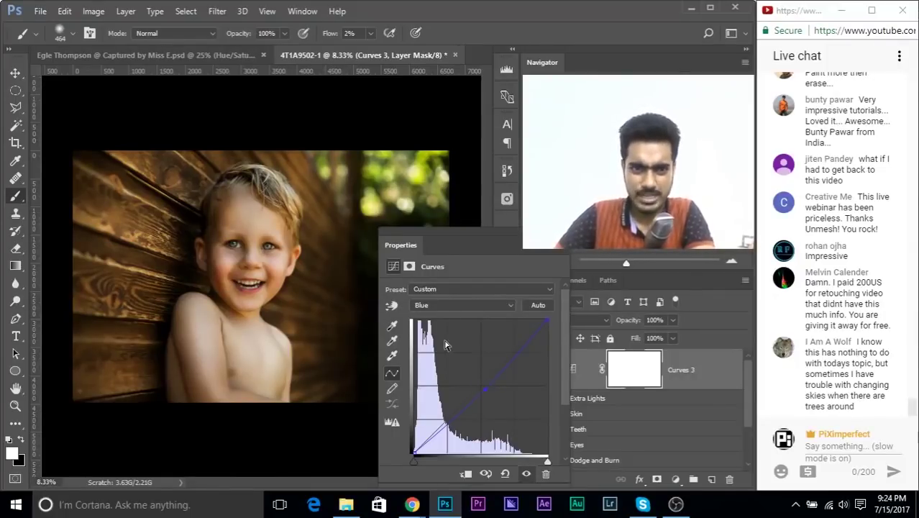
left_click(471, 305)
left_click(471, 334)
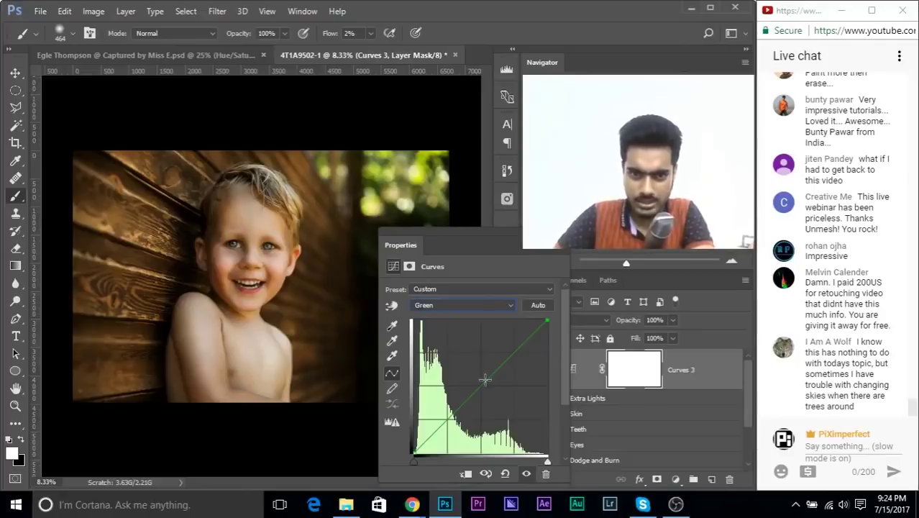
left_click_drag(479, 389, 485, 388)
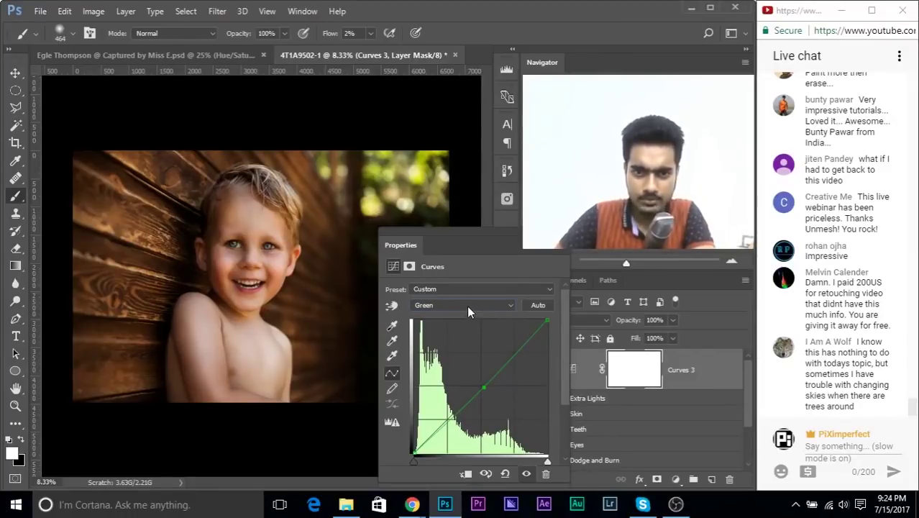
Add a shadow point and a midtone point to the Red curve of Curves 3 and pull both slightly below the diagonal.
left_click(467, 304)
left_click(461, 324)
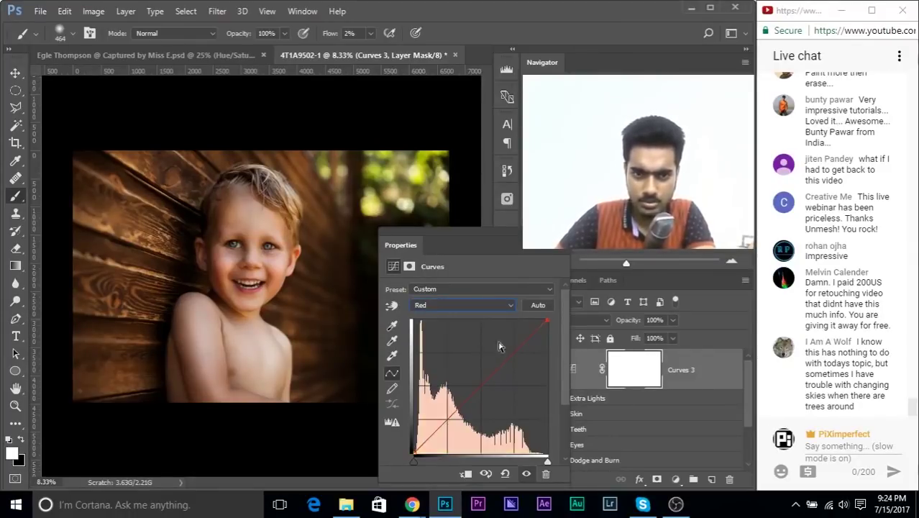
left_click_drag(444, 424, 450, 425)
left_click(487, 383)
left_click_drag(487, 382, 488, 383)
left_click_drag(451, 421, 448, 421)
Try highlight, midtone and black point adjustments on the composite RGB curve of Curves 3, and remove the added points.
left_click(447, 305)
left_click(431, 316)
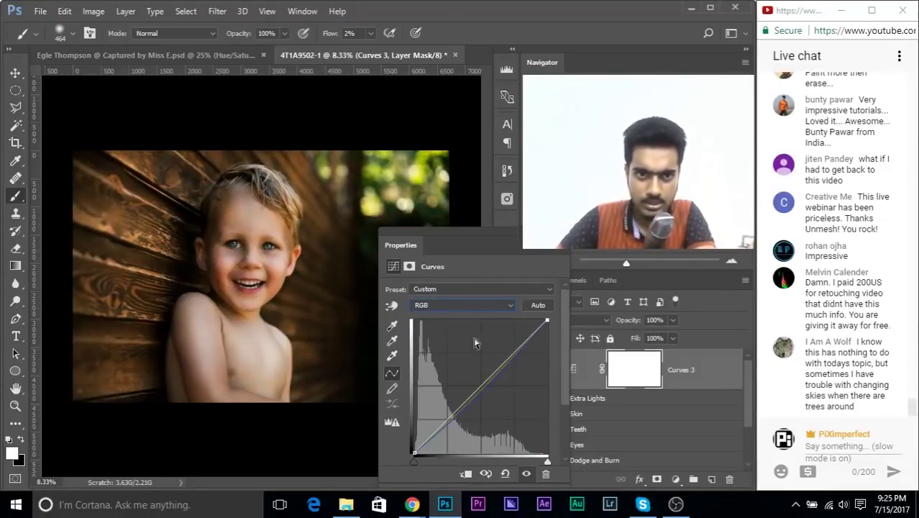
mouse_move(523, 345)
left_mouse_down()
mouse_move(519, 335)
mouse_move(522, 344)
left_mouse_up()
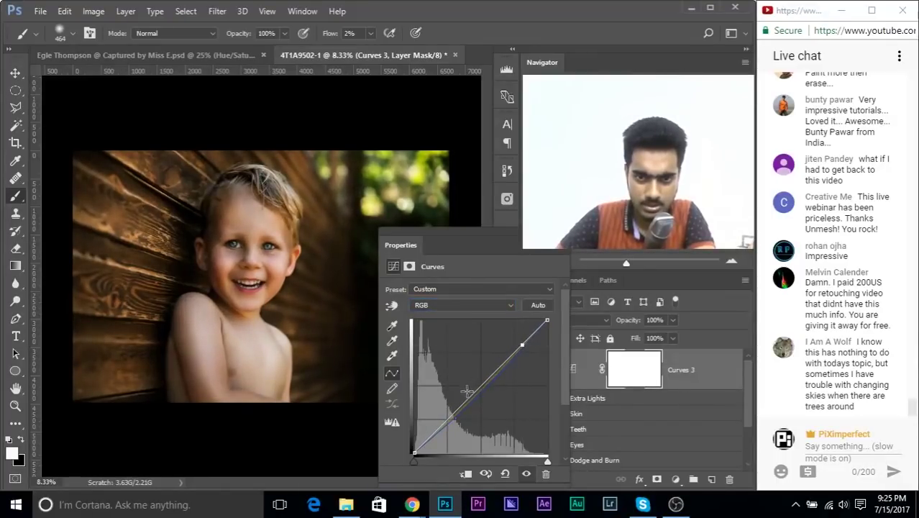
left_click_drag(461, 404, 469, 398)
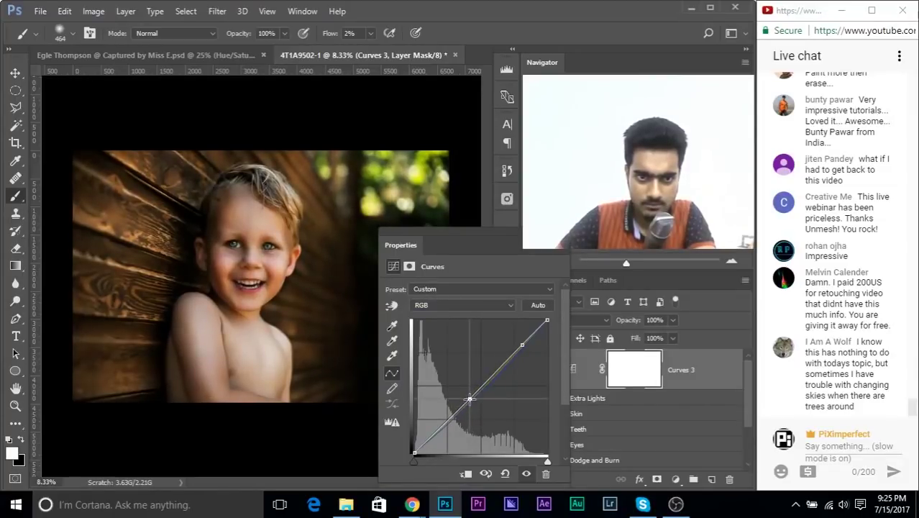
left_click_drag(414, 452, 411, 450)
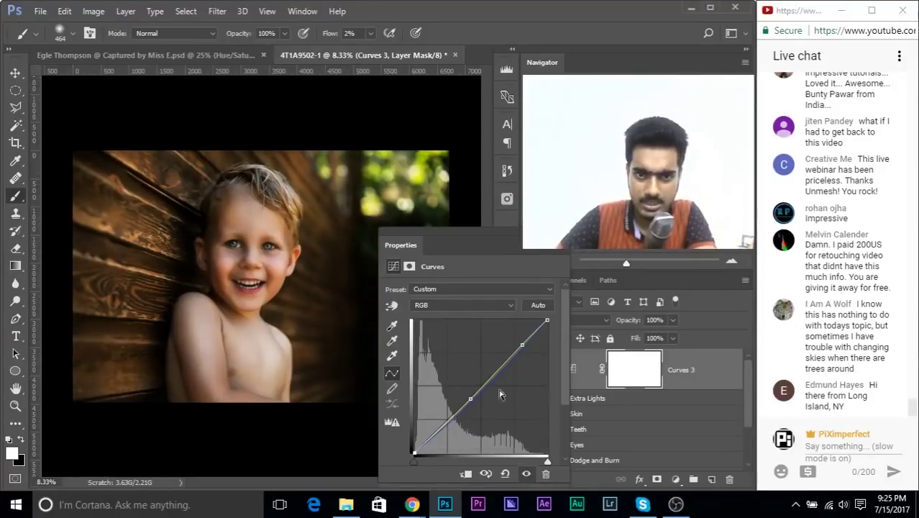
left_click_drag(470, 397, 436, 234)
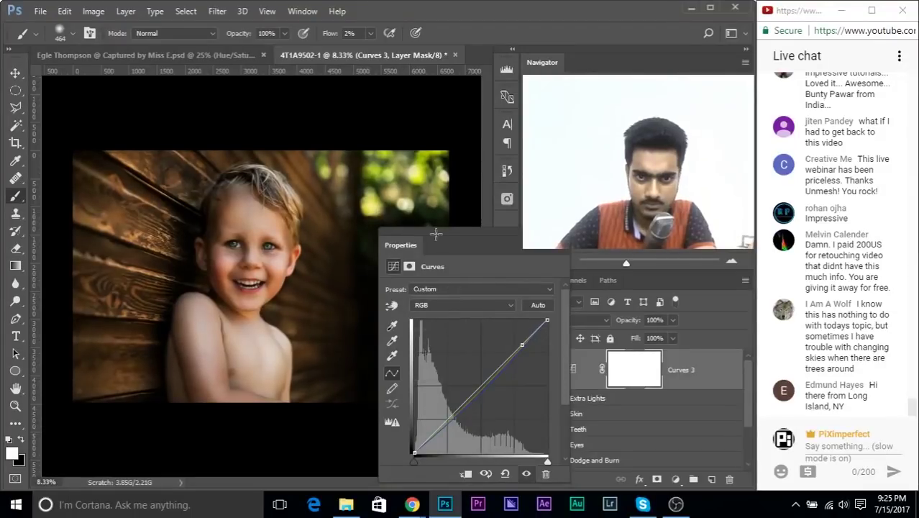
left_click_drag(522, 344, 473, 151)
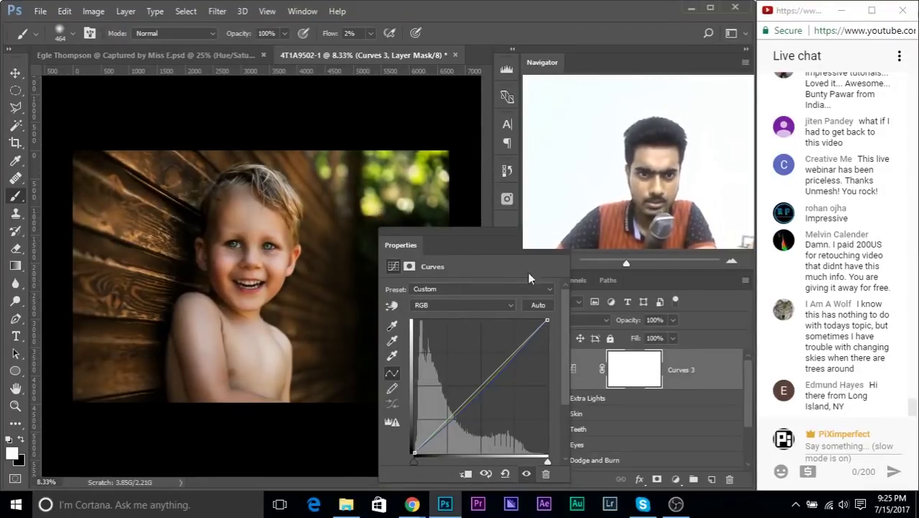
Close the curve settings, put the Curves 3 layer in a group named Mood, and collapse the group.
left_click(563, 232)
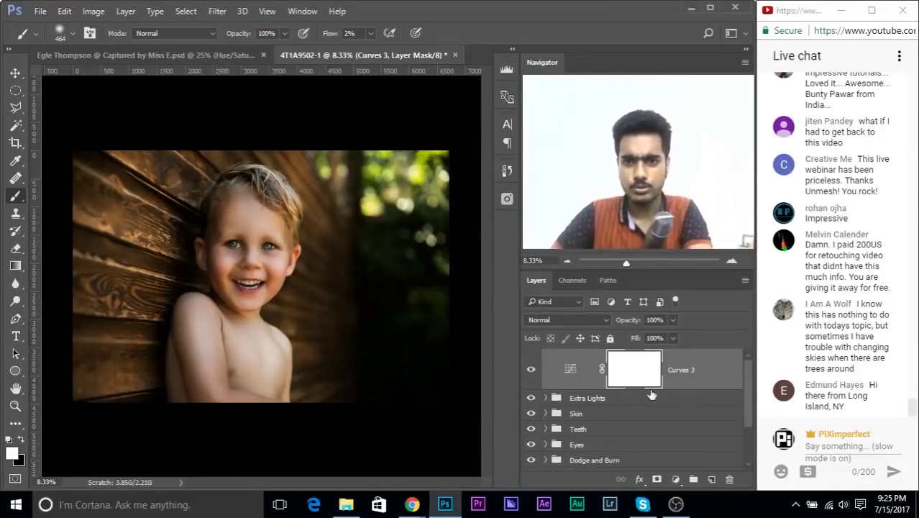
key("ctrl+g")
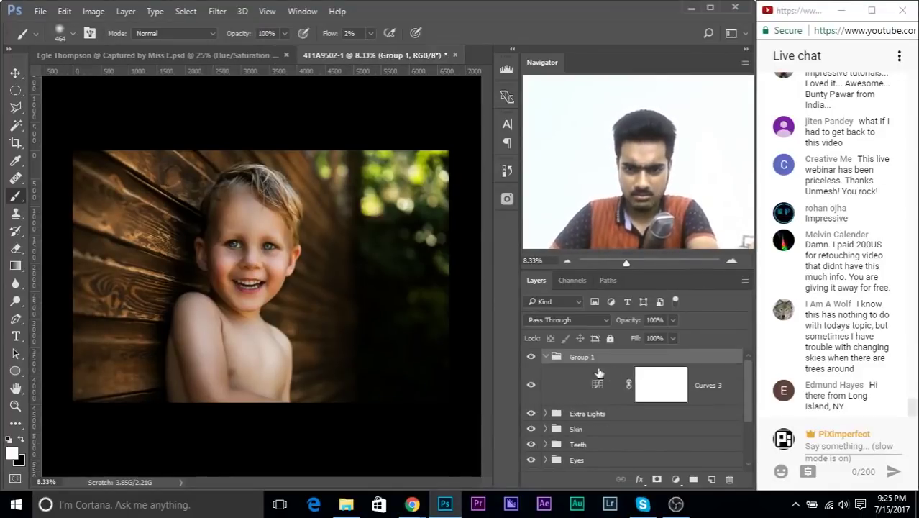
double_click(582, 357)
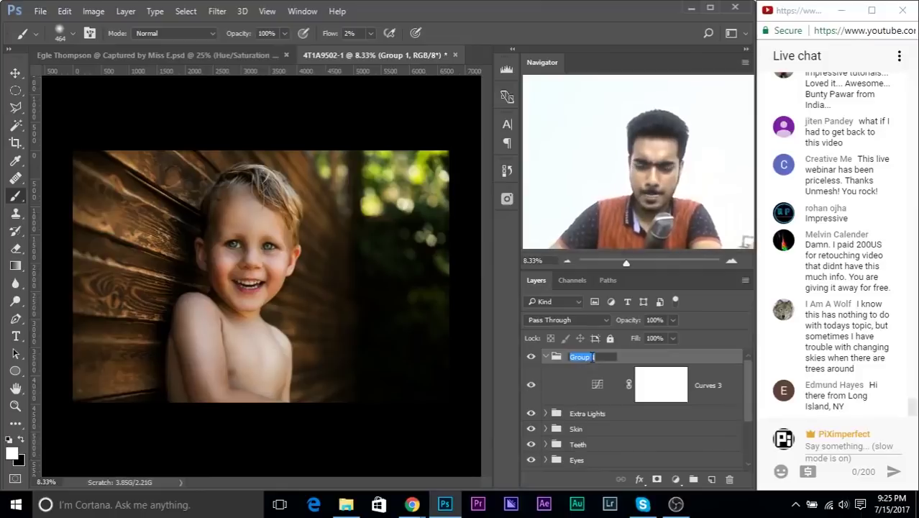
type("Mood")
key("Return")
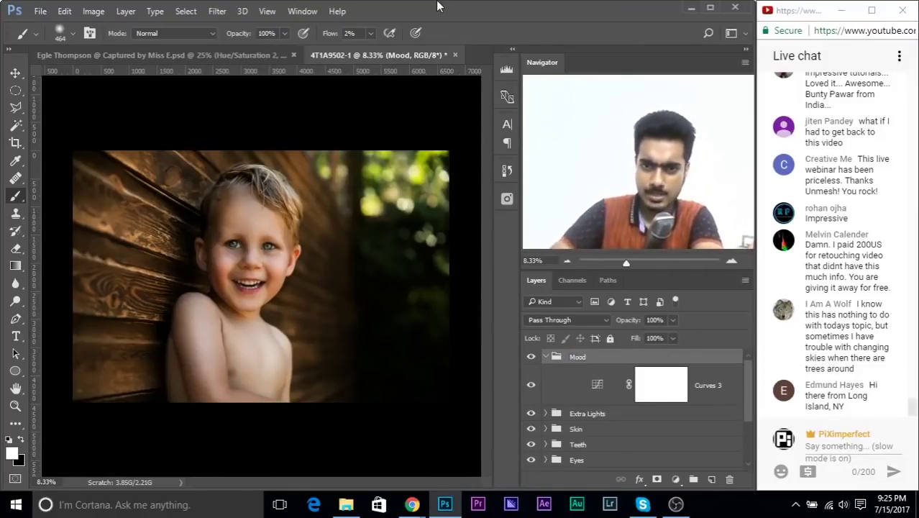
left_click(546, 357)
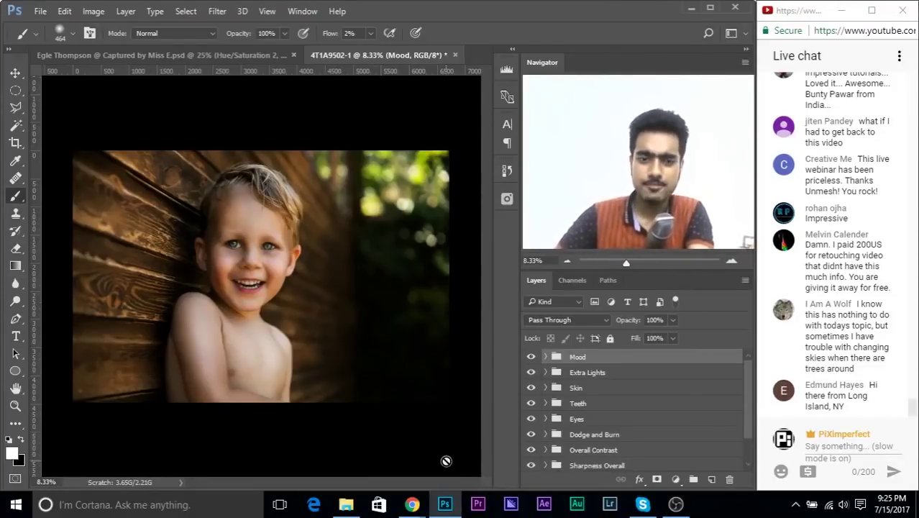
Place the Light Leak (54) image from F:\Stock\Brusheezy_Lomo_Light_Leaks above the Mood group, covering the whole photo.
left_click(345, 505)
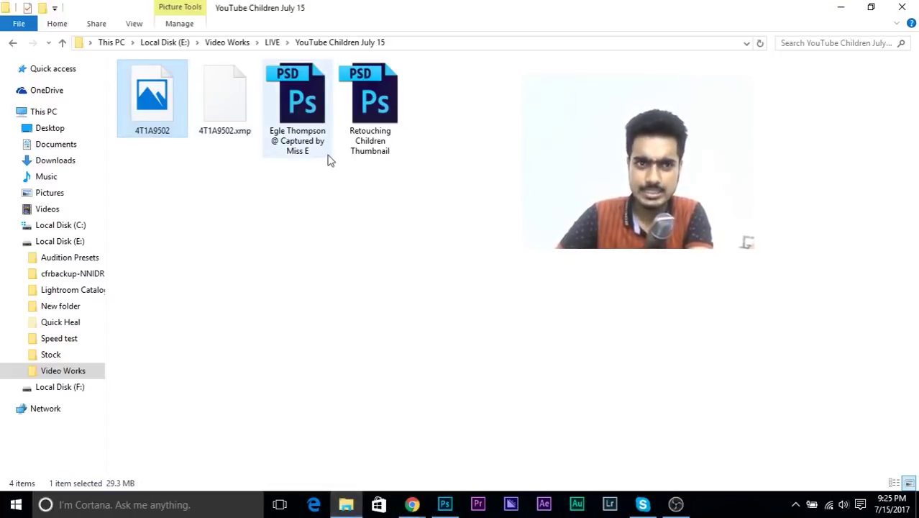
left_click(72, 386)
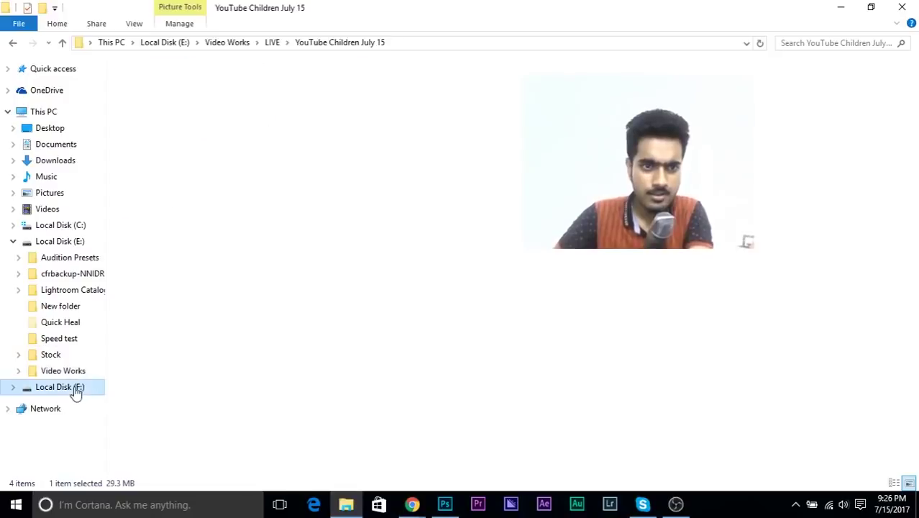
double_click(170, 183)
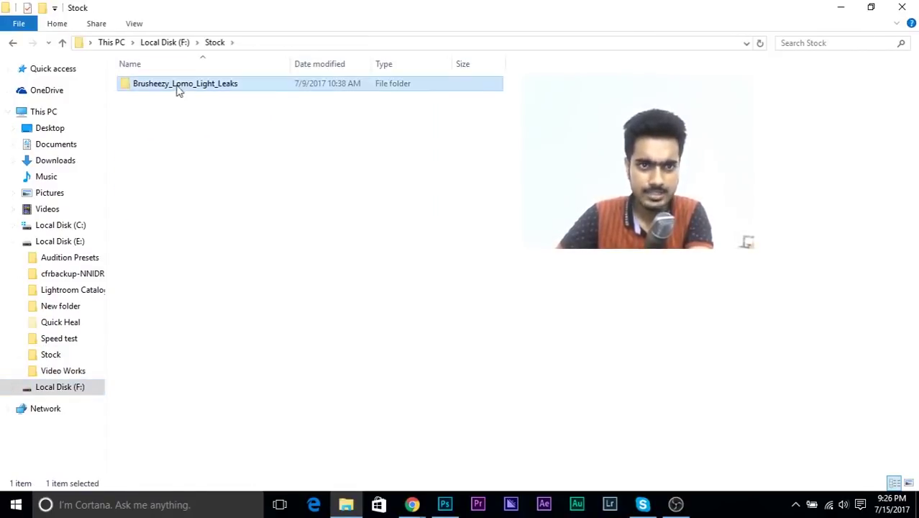
double_click(176, 88)
scroll(582, 288, "down", 1)
mouse_move(802, 342)
left_mouse_down()
mouse_move(595, 392)
mouse_move(446, 474)
mouse_move(444, 501)
mouse_move(394, 421)
mouse_move(286, 288)
left_mouse_up()
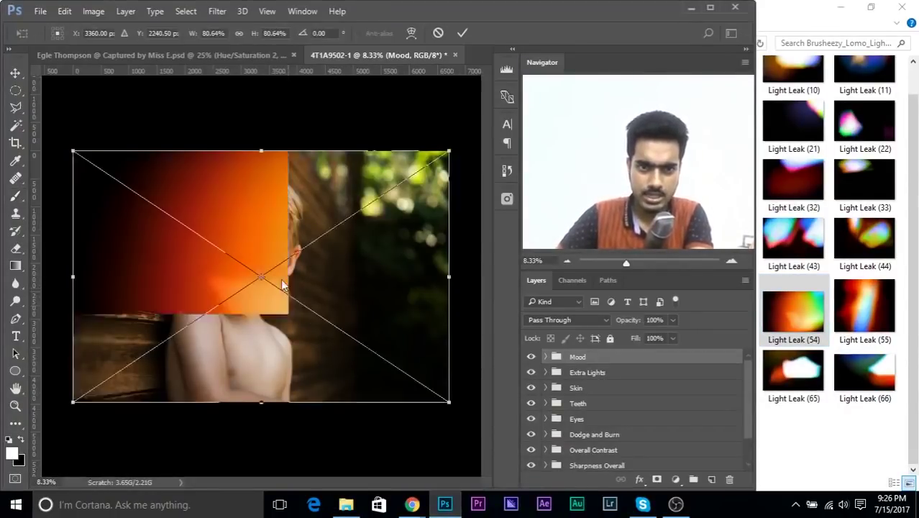
key("b")
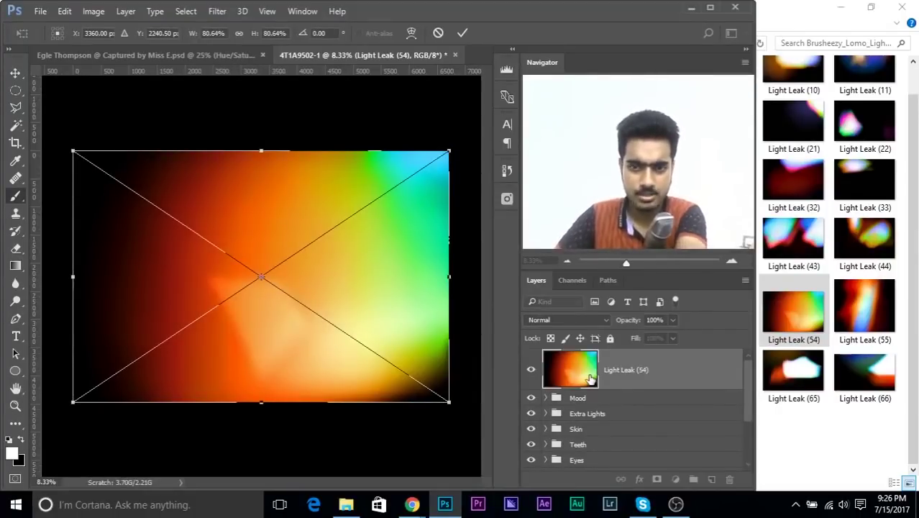
key("Return")
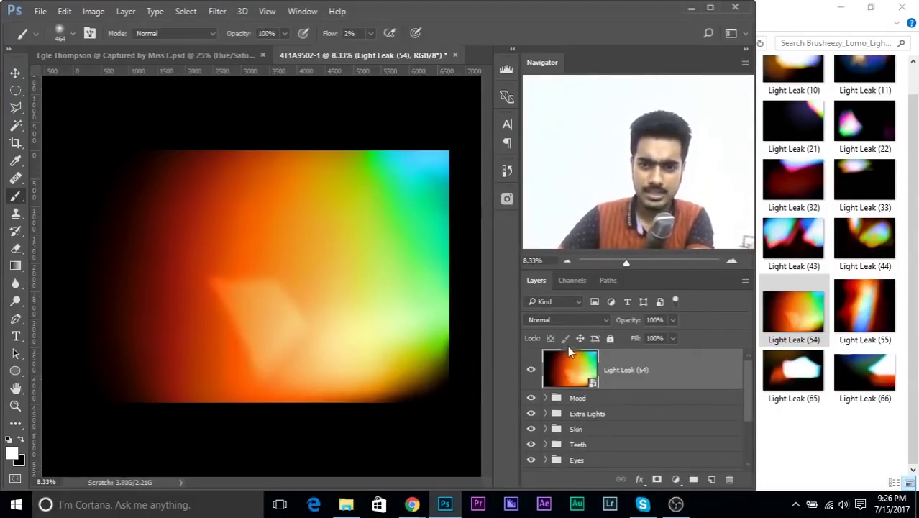
Blend the Light Leak (54) layer in Soft Light mode at 22% opacity.
left_click(565, 319)
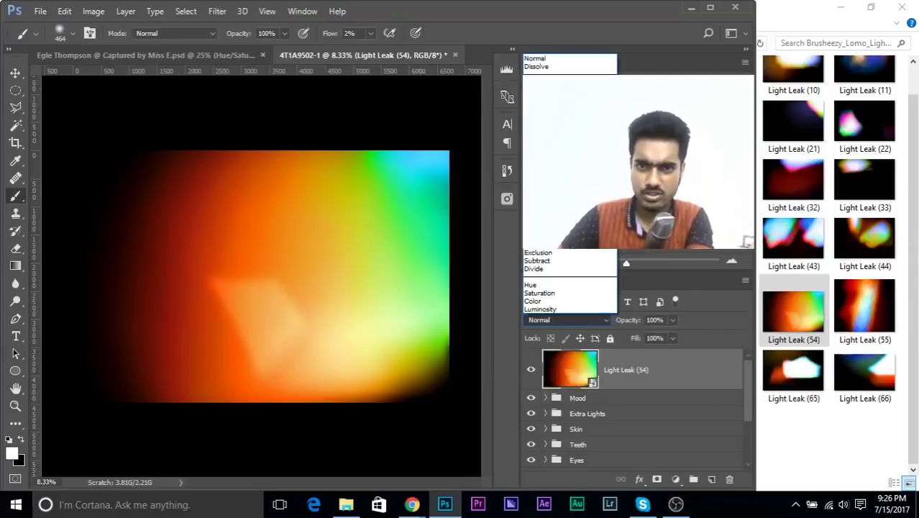
left_click(541, 187)
left_click(670, 320)
left_click(615, 336)
left_click_drag(624, 336, 624, 336)
left_click(663, 321)
type("25")
key("Return")
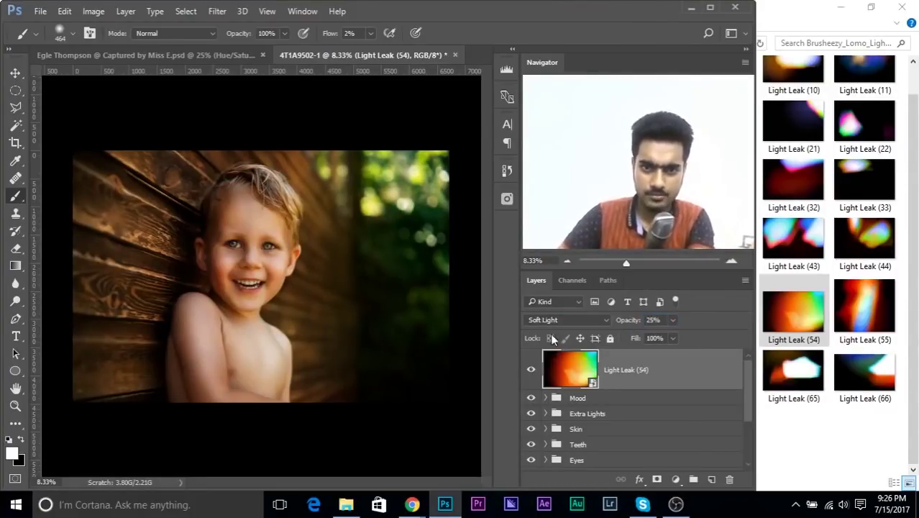
left_click(531, 369)
left_click(530, 370)
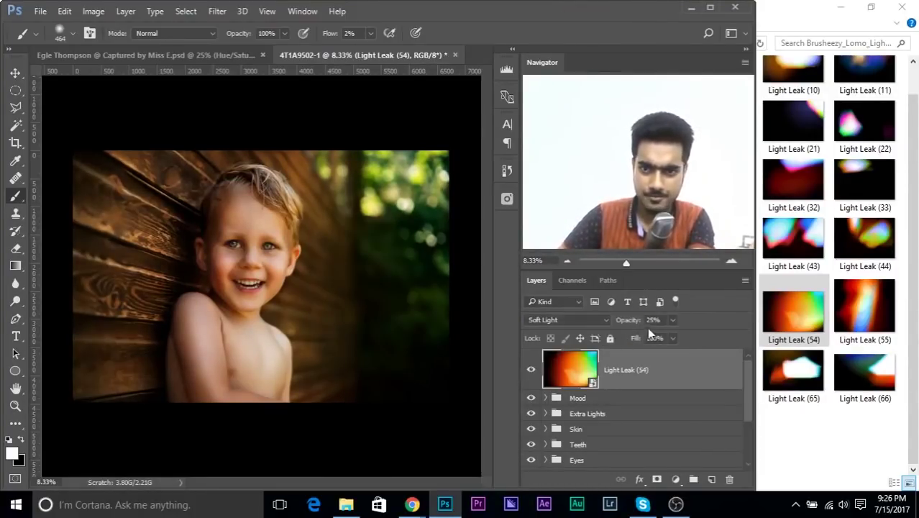
type("22")
key("Return")
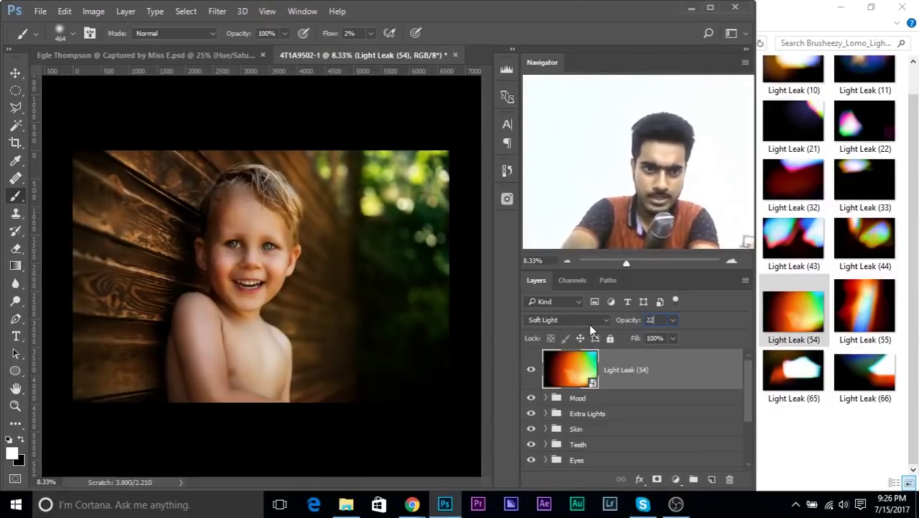
Set the canvas surround color to Dark Gray and compare the portrait with and without the Light Leak (54) layer.
right_click(369, 123)
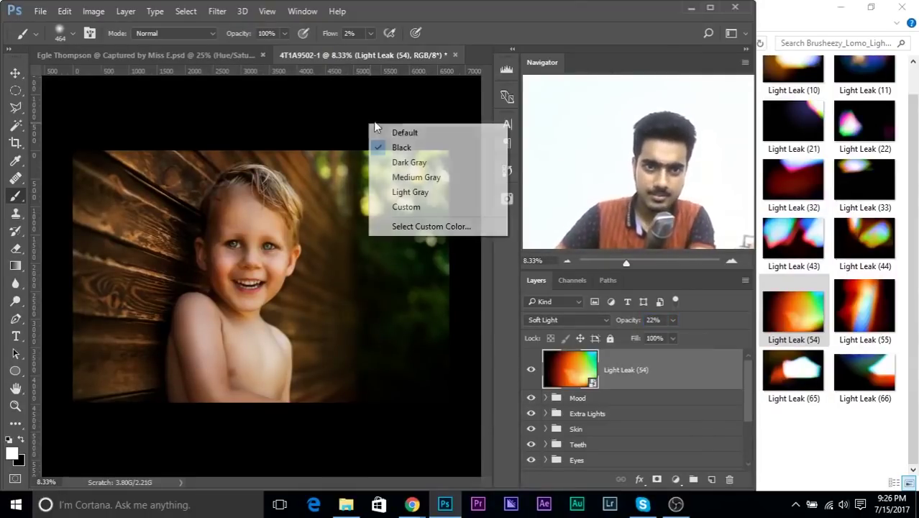
left_click(411, 164)
left_click(529, 371)
left_click(530, 370)
left_click(530, 372)
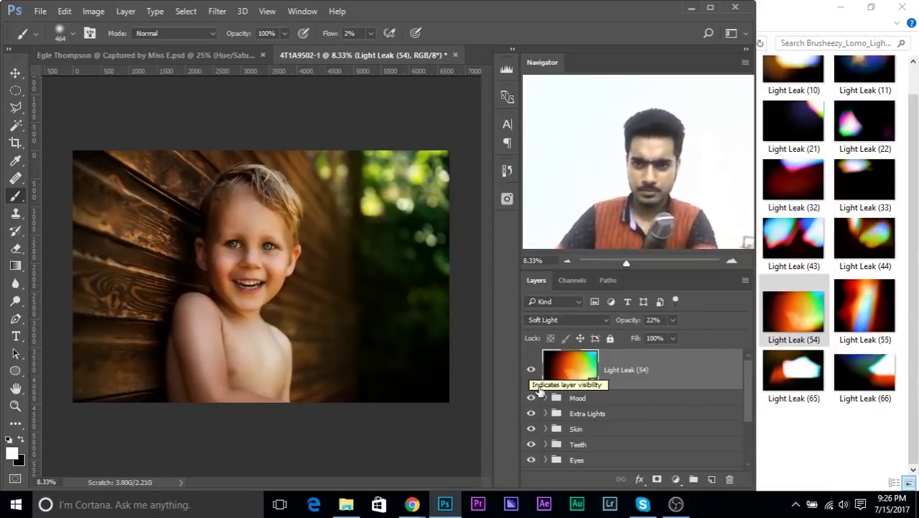
Bring the live chat window back to the front in Chrome and compare the portrait again with and without the light leak.
left_click(411, 504)
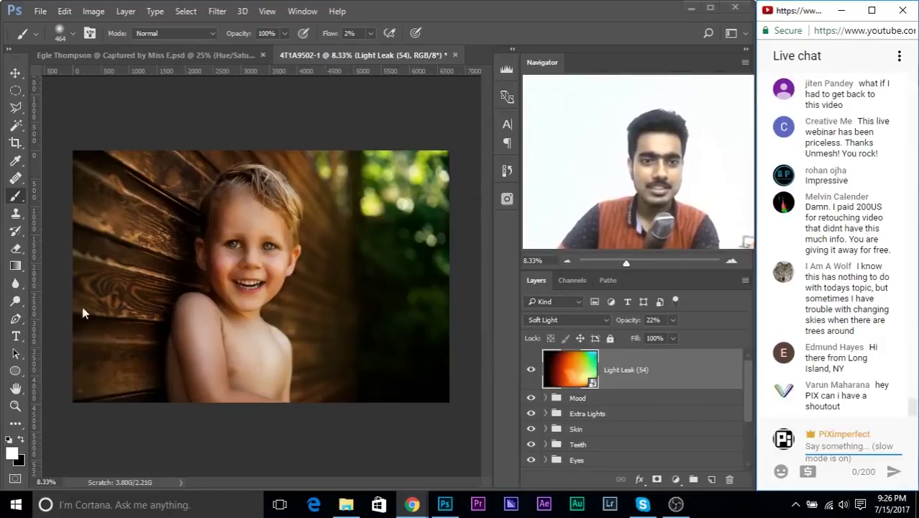
left_click(528, 369)
left_click(532, 370)
left_click(532, 371)
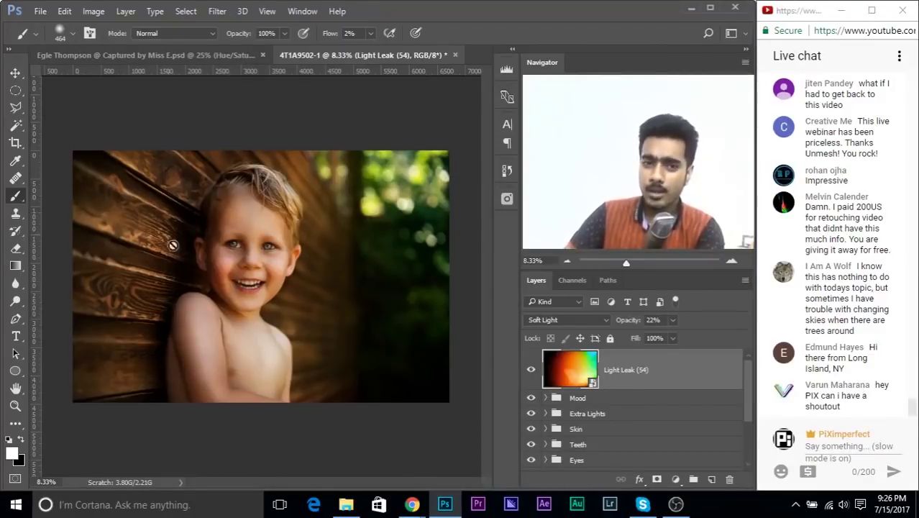
key("ctrl+plus")
key("ctrl+minus")
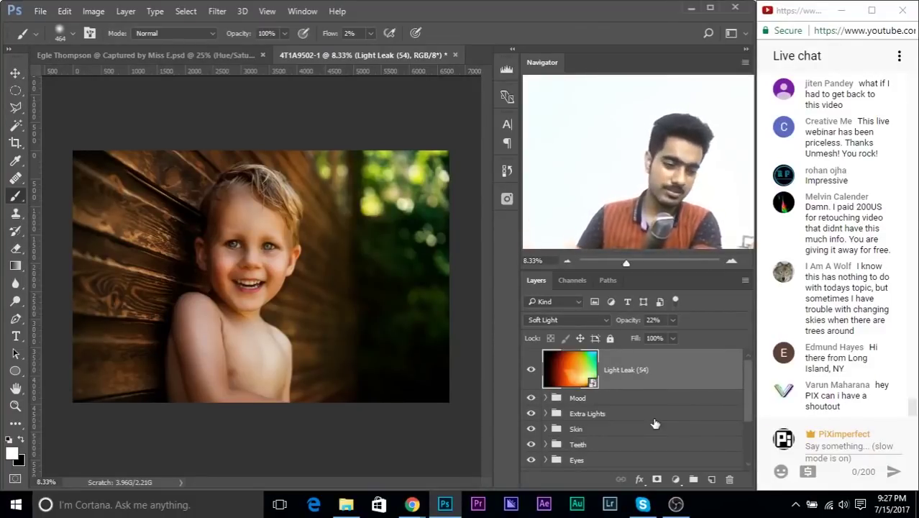
Add a new layer above the Light Leak (54) layer and fill it with black.
left_click(711, 479)
key("x")
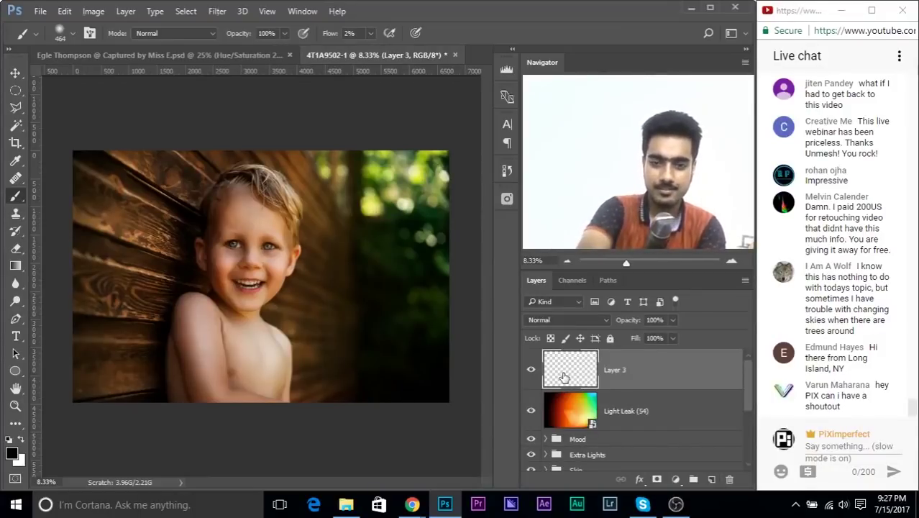
key("alt+BackSpace")
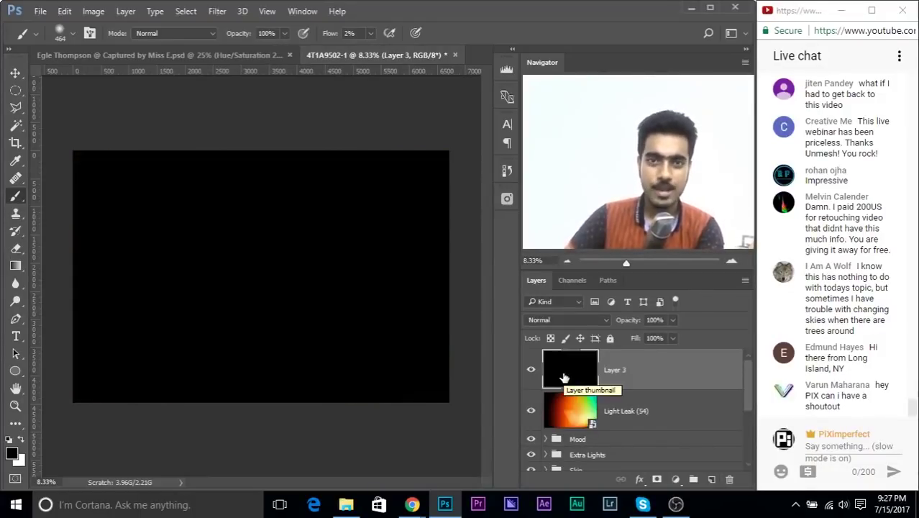
left_click(219, 12)
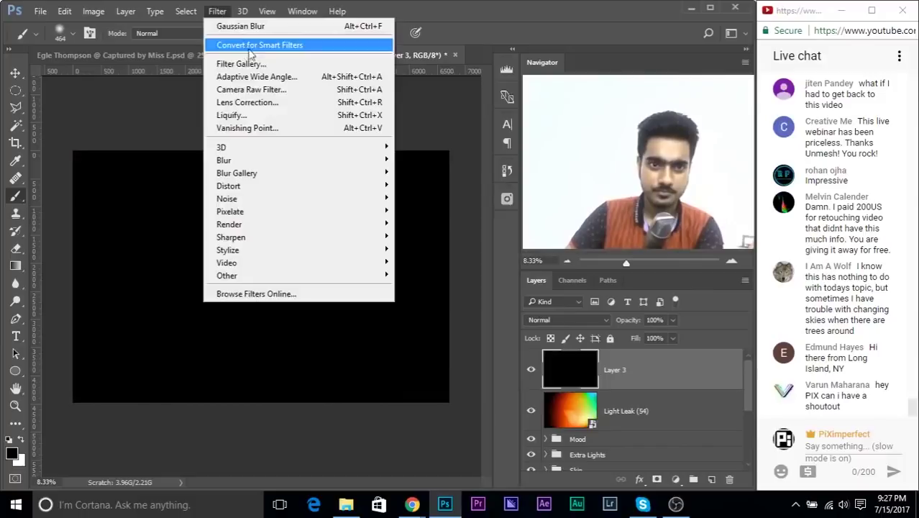
left_click(531, 368)
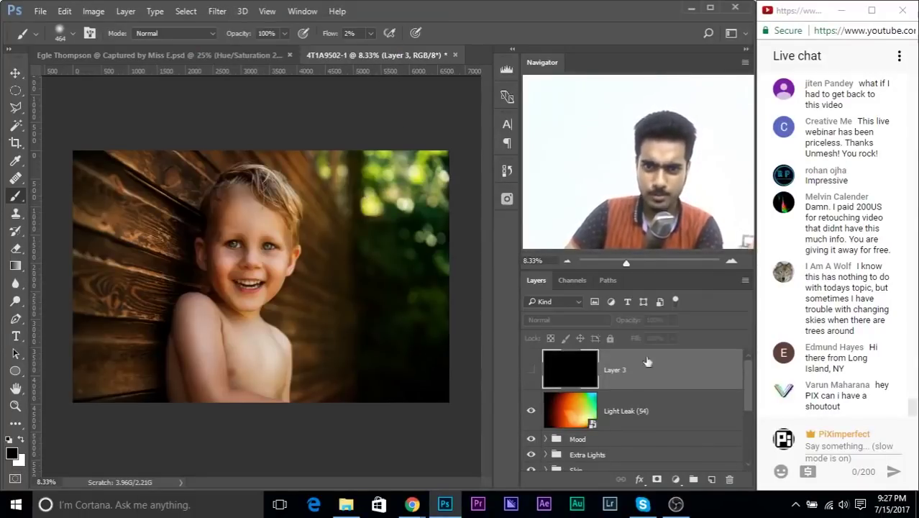
left_click(530, 369)
Render a 50-300mm Zoom lens flare at 158% brightness near the upper-right corner of the black layer.
left_click(218, 12)
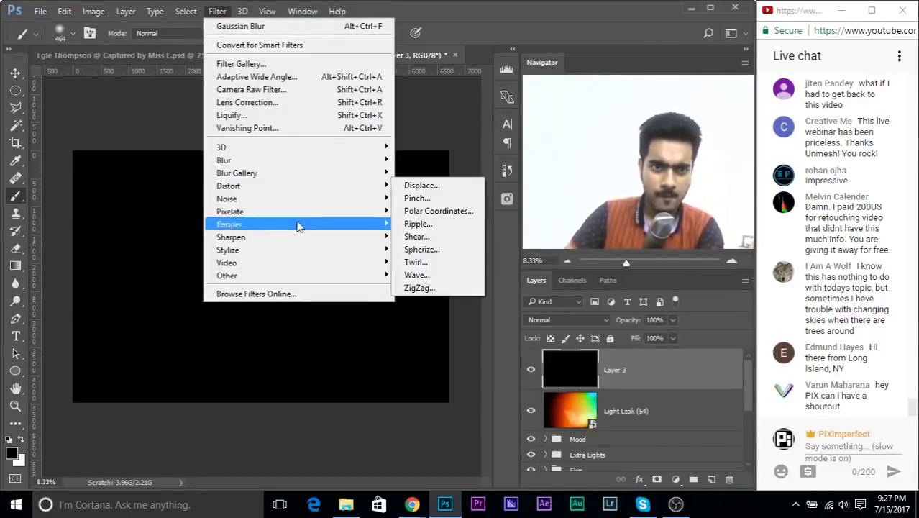
mouse_move(383, 225)
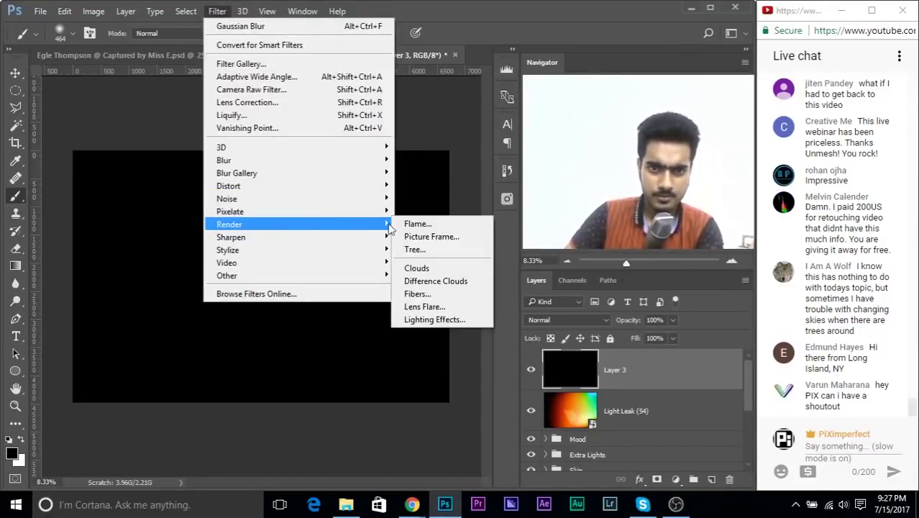
left_click(443, 309)
left_click_drag(379, 158, 469, 127)
left_click_drag(377, 293, 419, 291)
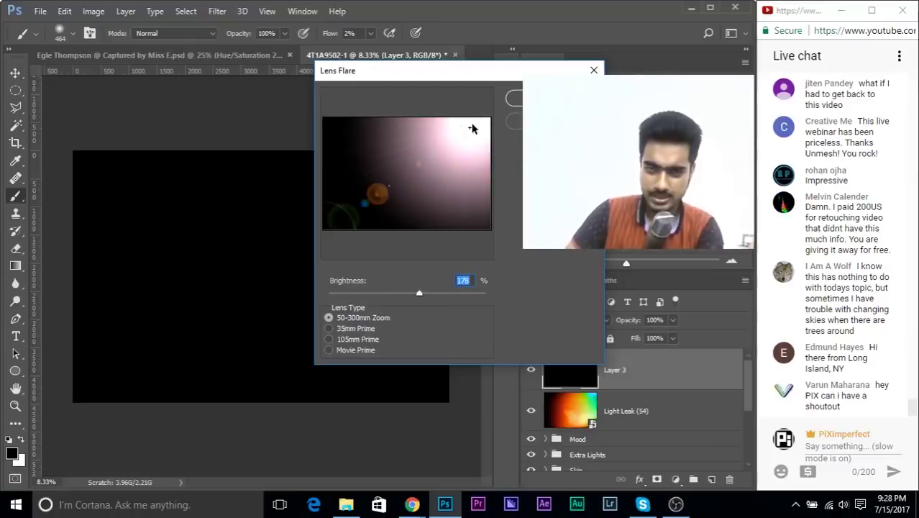
left_click_drag(460, 73, 394, 97)
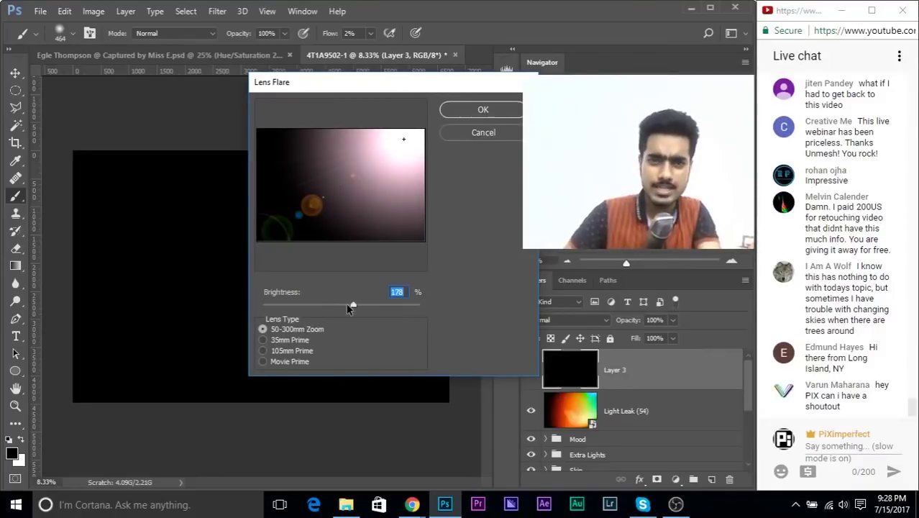
left_click_drag(352, 307, 346, 307)
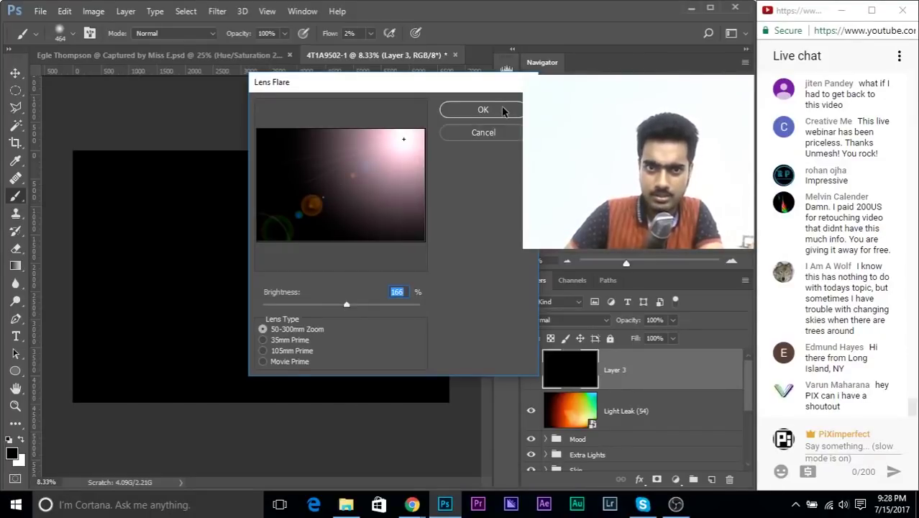
left_click_drag(345, 307, 341, 307)
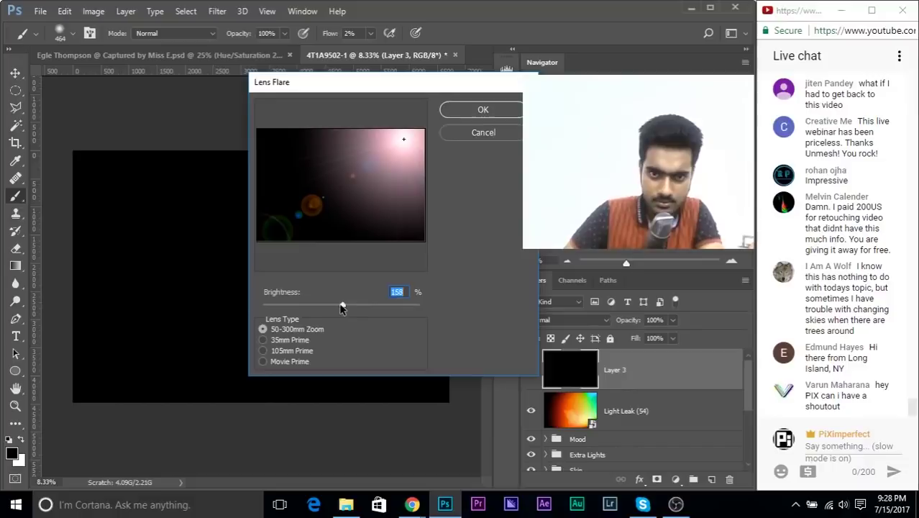
left_click(515, 109)
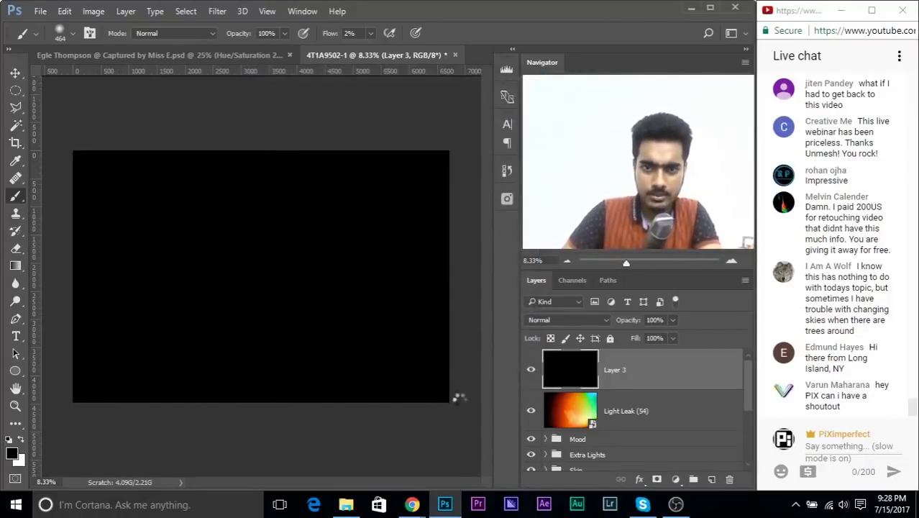
Blend the lens flare layer in Screen mode at 64% opacity, comparing the portrait with and without it.
left_click(567, 321)
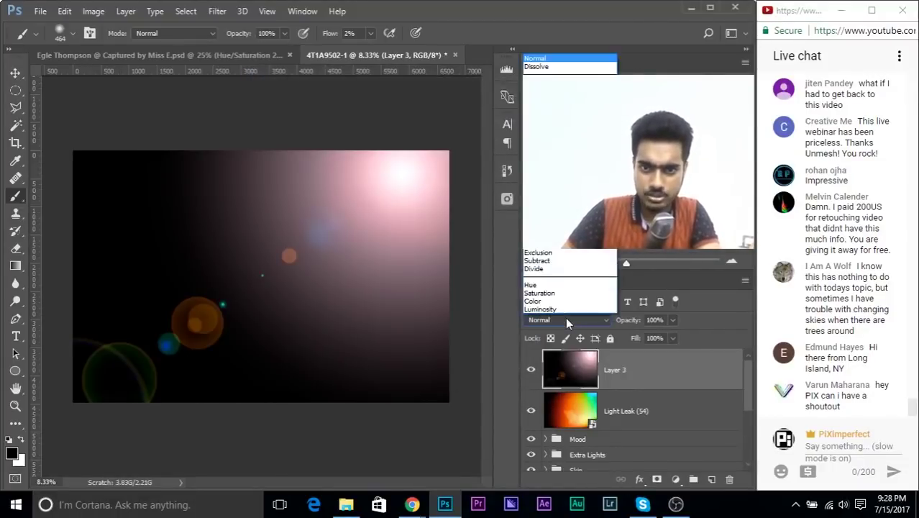
left_click(549, 138)
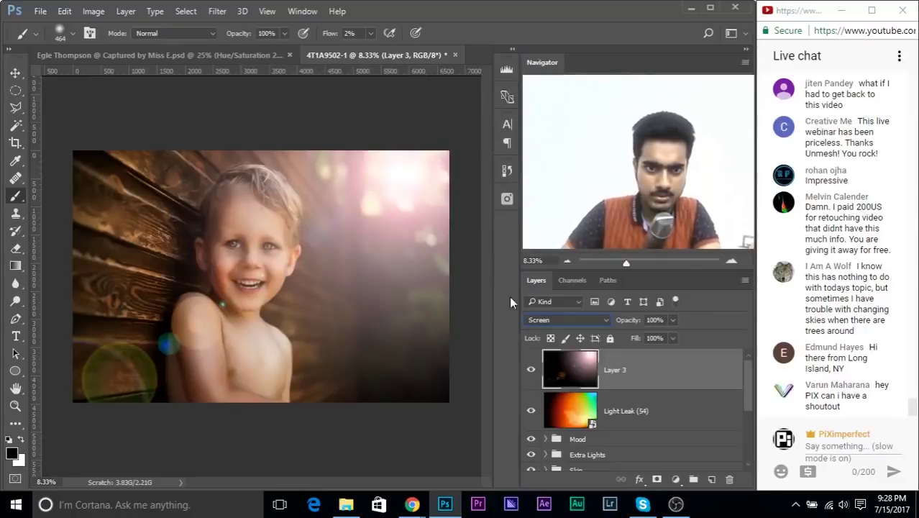
left_click(531, 369)
left_click(530, 369)
left_click_drag(672, 321, 651, 335)
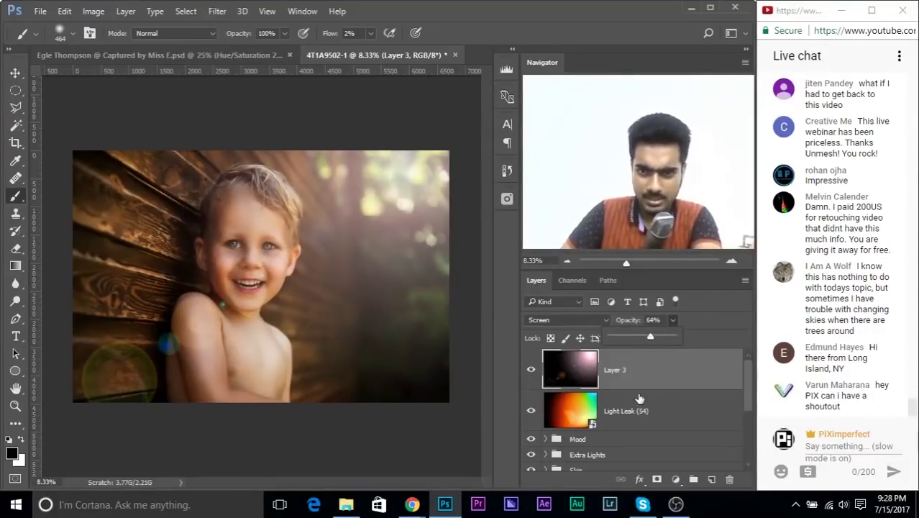
Undo the opacity, blend mode and lens flare changes back to the plain black layer.
key("ctrl+alt+z")
key("ctrl+alt+z")
key("ctrl+alt+z")
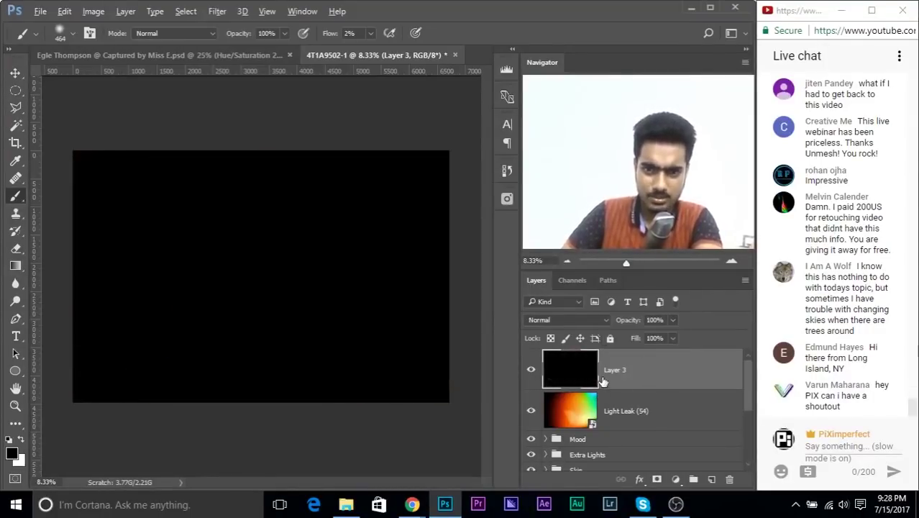
Render a 50-300mm Zoom lens flare at 146% brightness in the black layer's upper-right area and blend the layer in Screen mode.
left_click(217, 12)
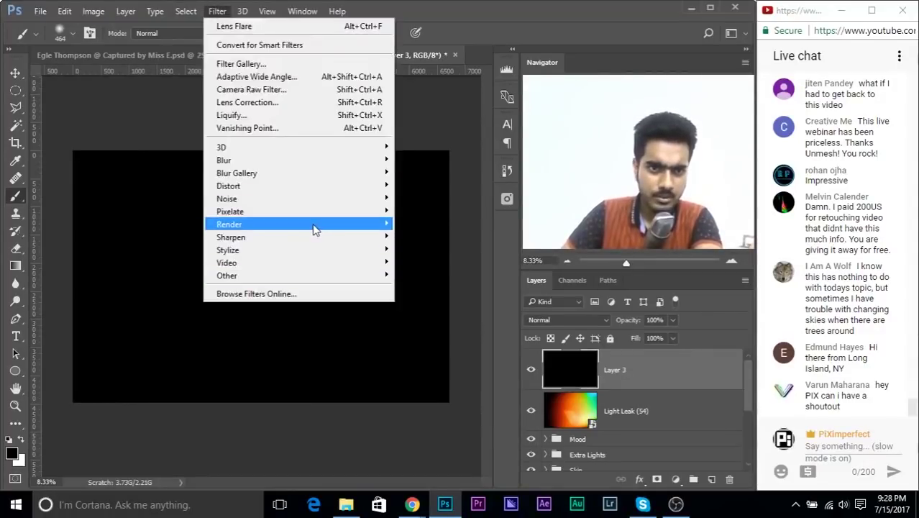
mouse_move(312, 227)
left_click(429, 307)
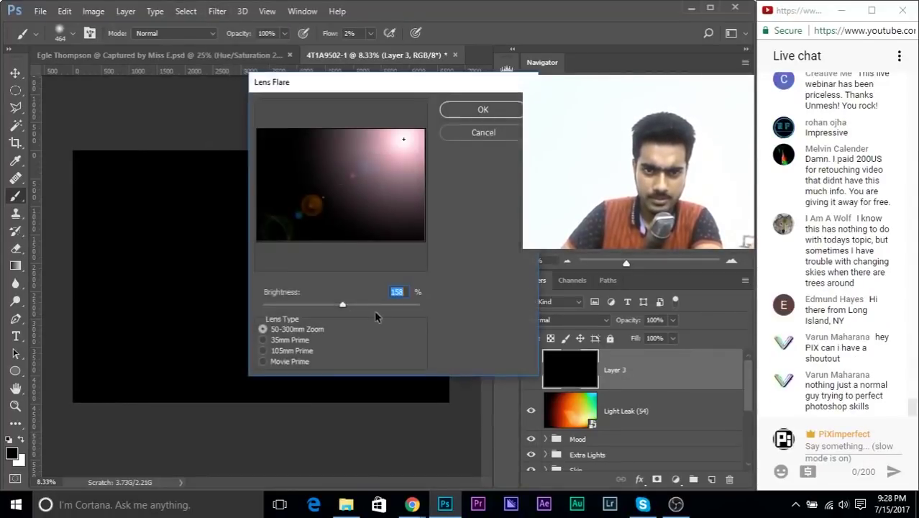
left_click_drag(342, 308, 335, 307)
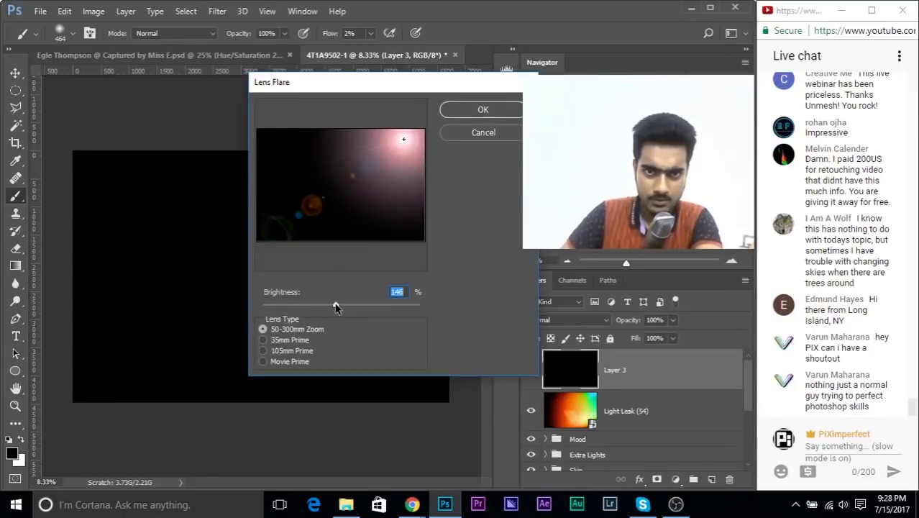
left_click(476, 111)
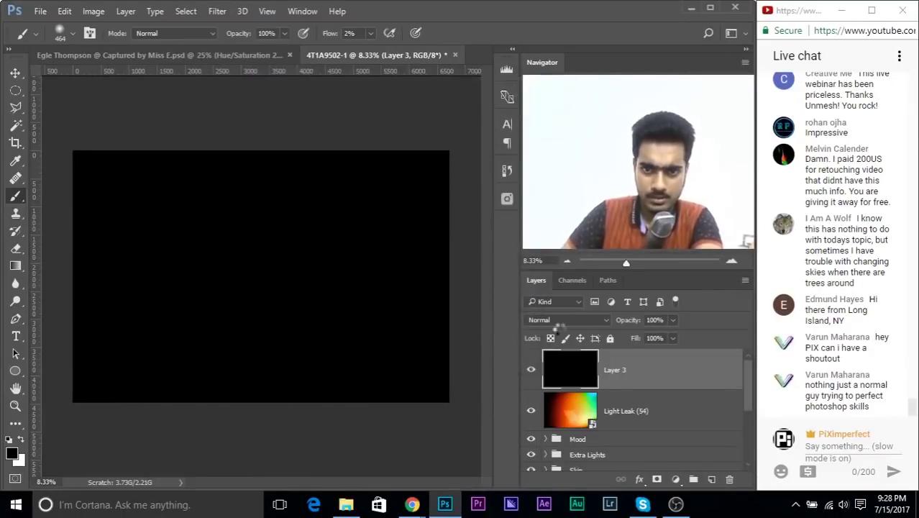
left_click(554, 318)
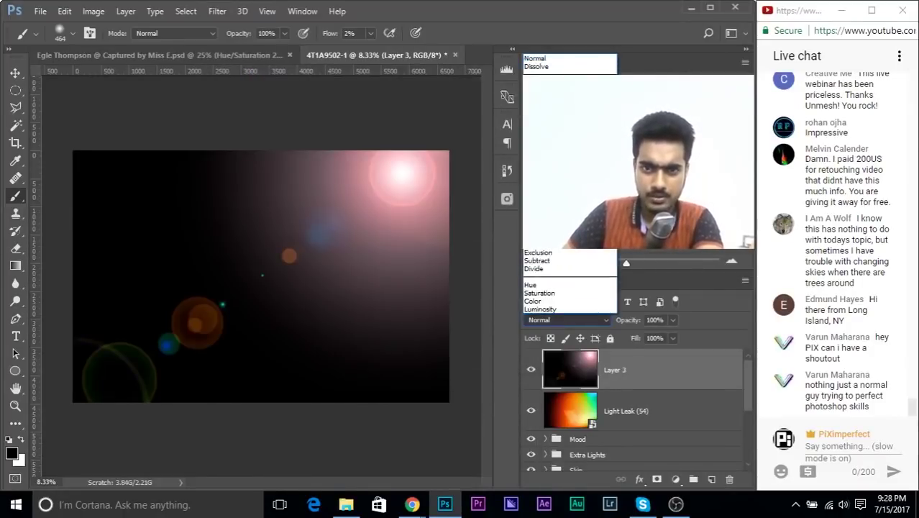
left_click(546, 140)
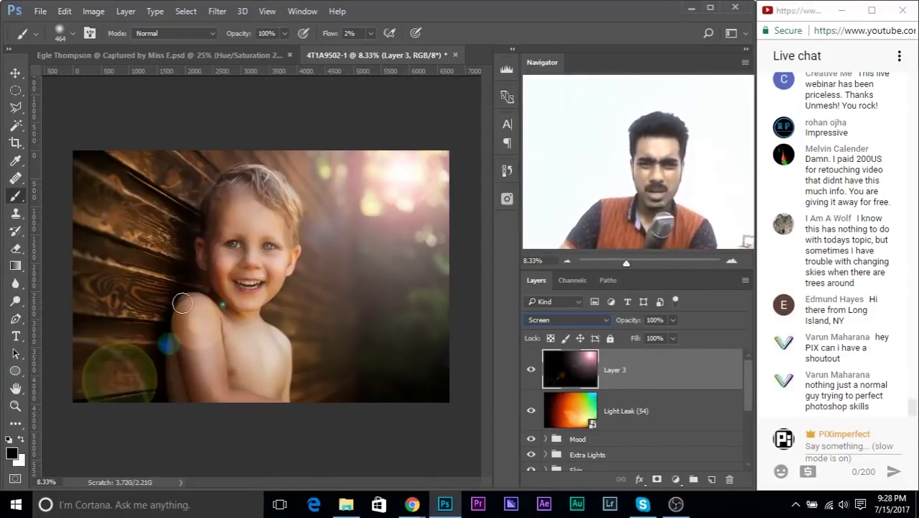
Soften the lens flare layer with a Gaussian Blur of 30 pixels radius.
left_click(216, 11)
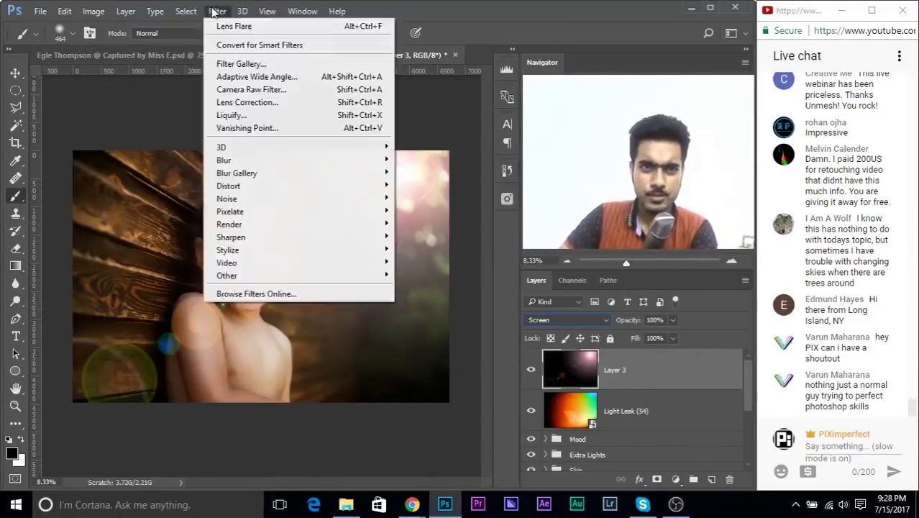
mouse_move(256, 160)
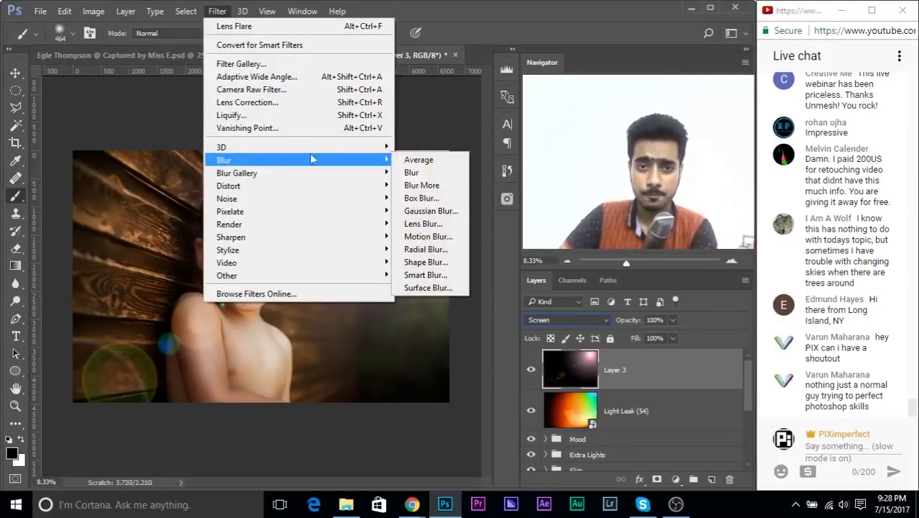
left_click(430, 208)
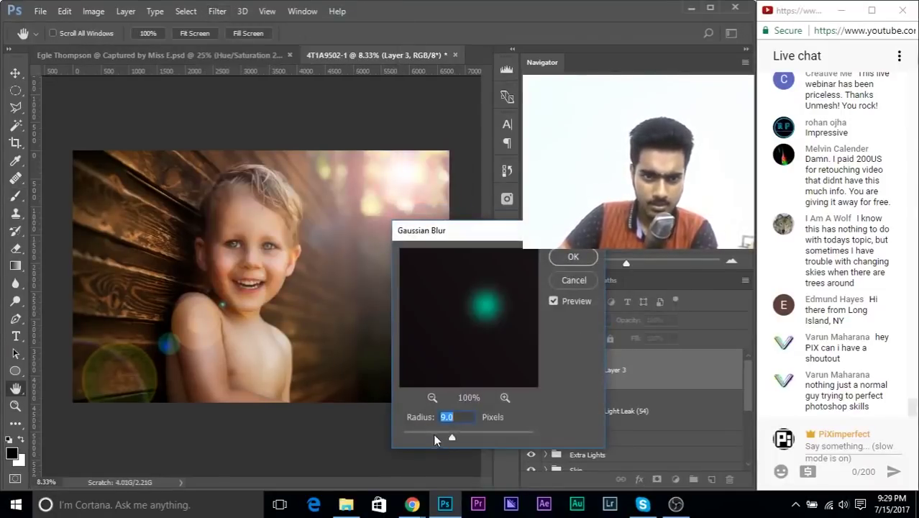
mouse_move(464, 438)
left_mouse_down()
mouse_move(485, 435)
mouse_move(470, 436)
left_mouse_up()
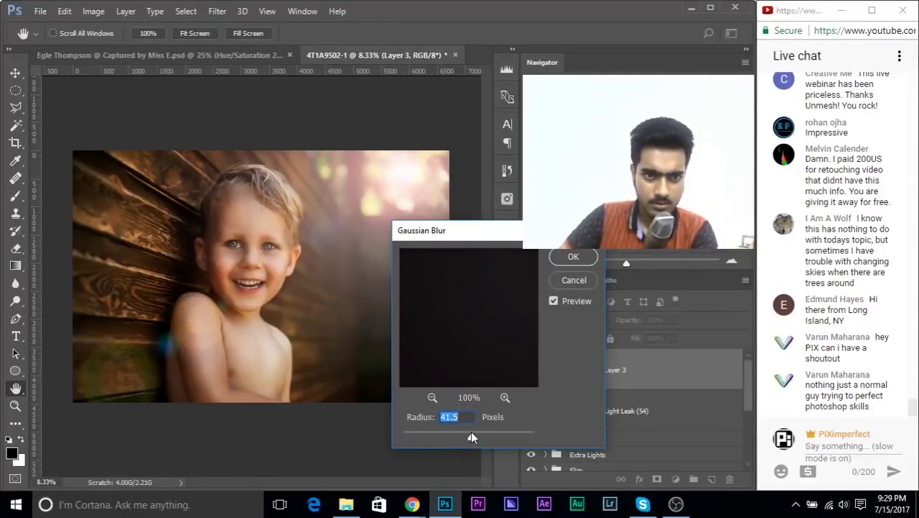
type("30")
left_click(555, 261)
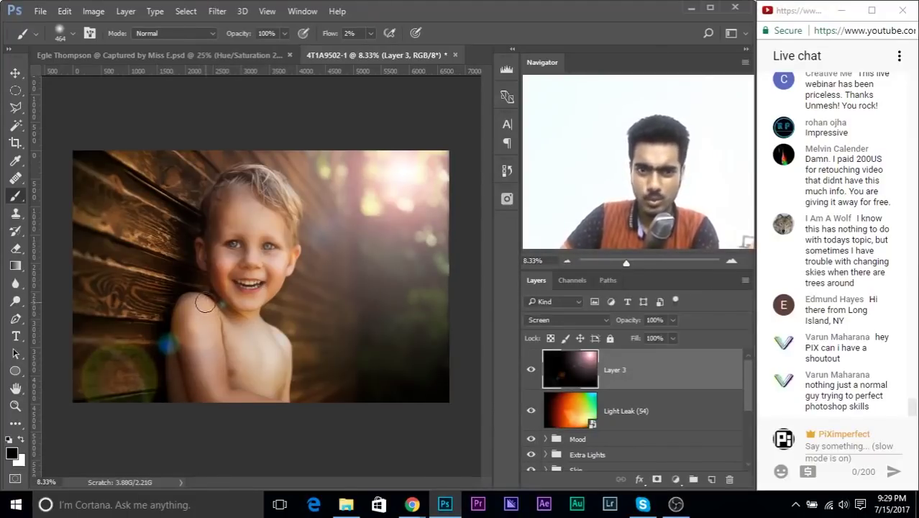
Mask the lens flare layer, painting black with a large brush at 20% flow over the flare spots at the photo's lower left, and compare the result.
left_click(656, 478)
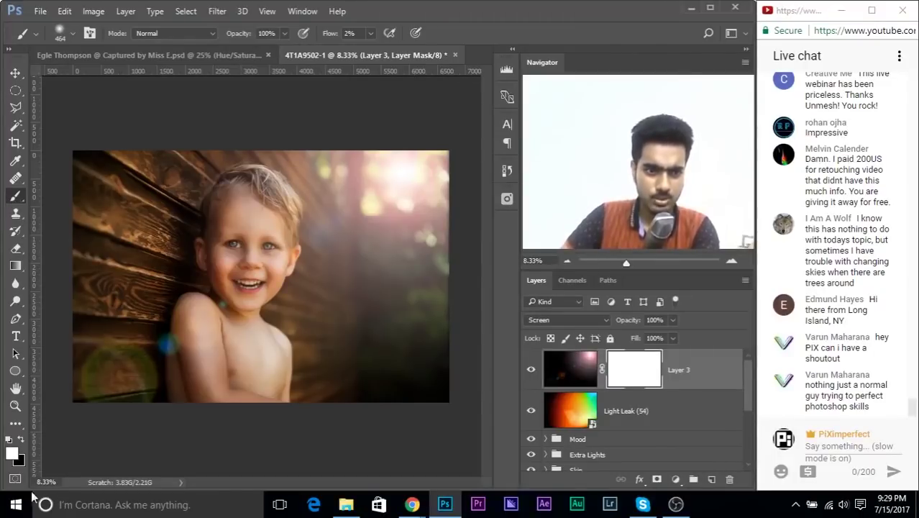
key("x")
right_click(129, 331, "alt")
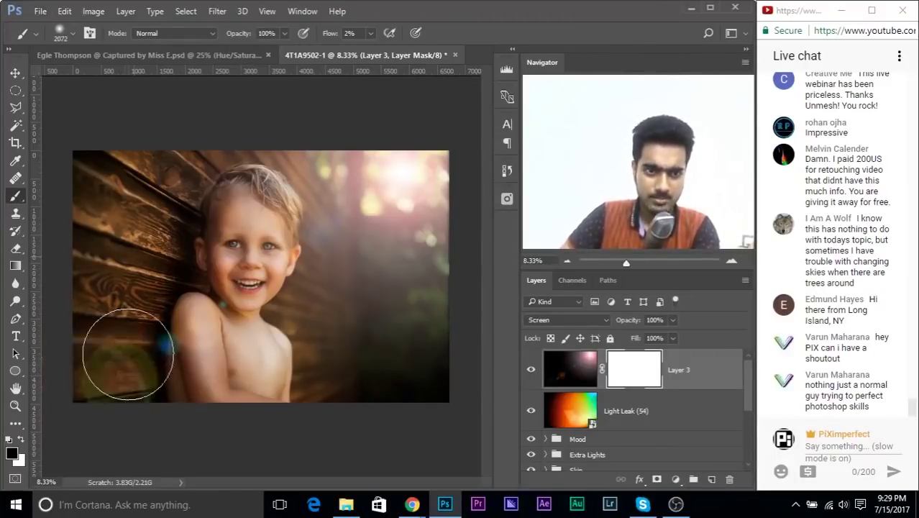
left_click(349, 33)
type("30")
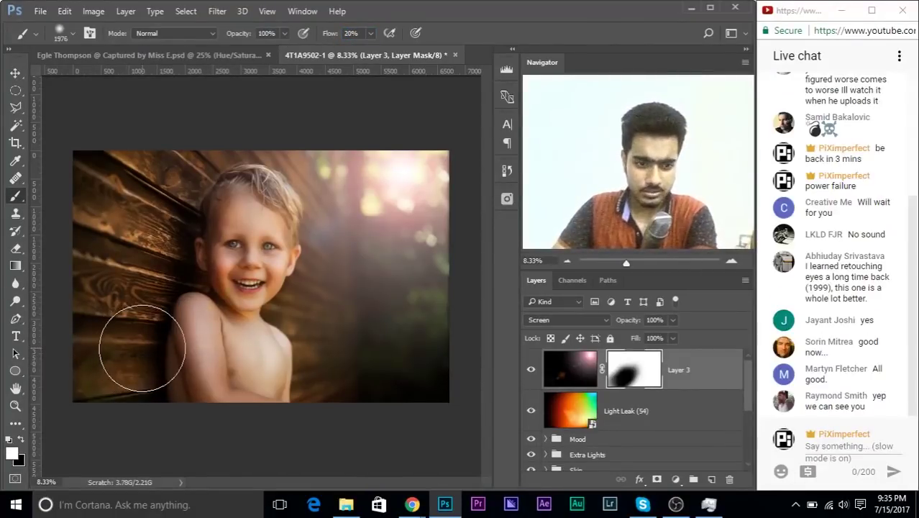
key("x")
left_click_drag(143, 348, 151, 348)
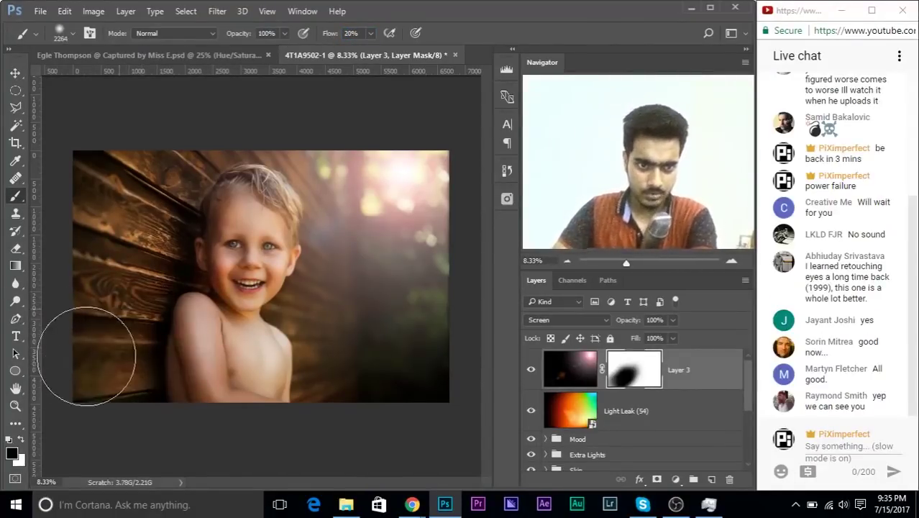
left_click(530, 372)
left_click(530, 372)
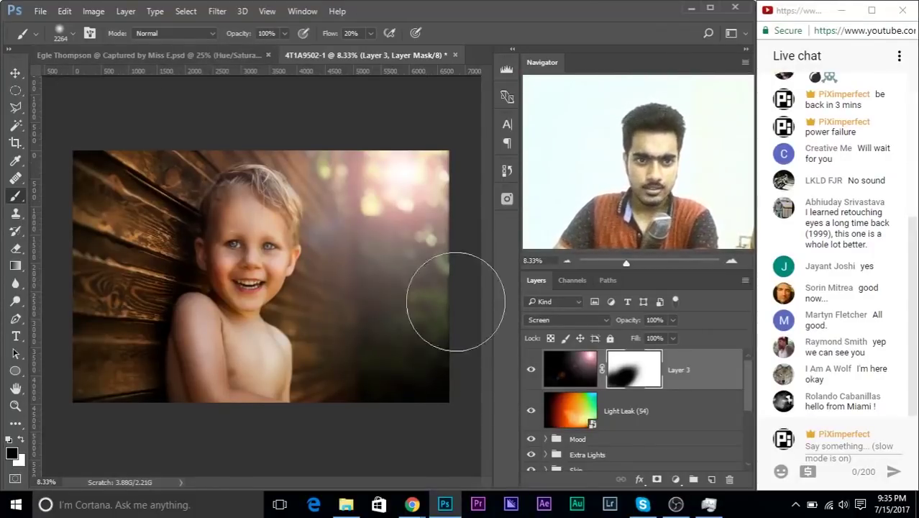
Switch to the other open portrait document and compare it with and without the Curves 3 layer.
left_click(178, 56)
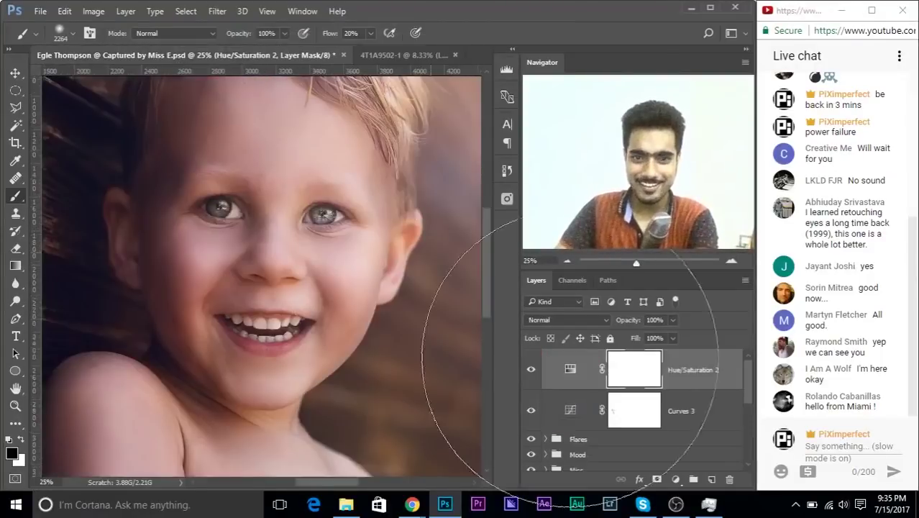
left_click(549, 407)
left_click(531, 410)
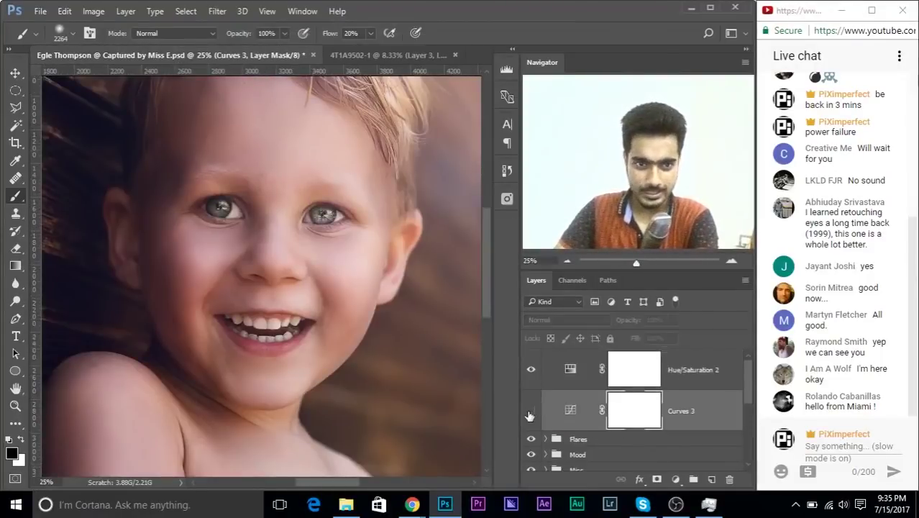
left_click(531, 410)
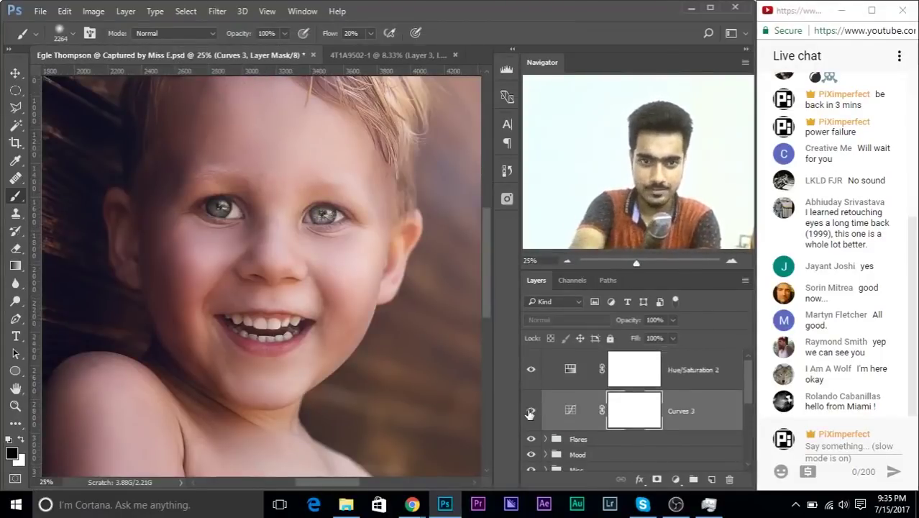
key("ctrl+minus")
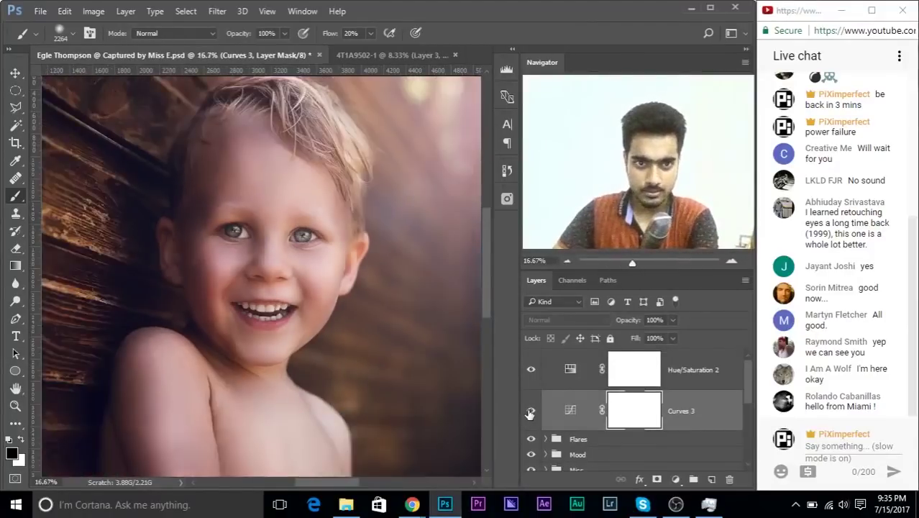
Compare the reference portrait with and without its Curves 3 and Hue/Saturation 2 layers, and return to the 4T1A9502-1 document.
left_click(530, 412)
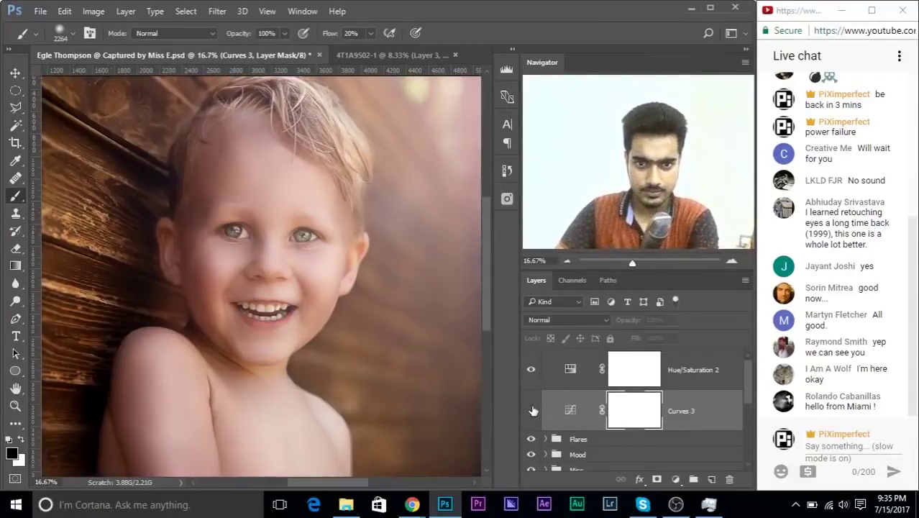
left_click(530, 410)
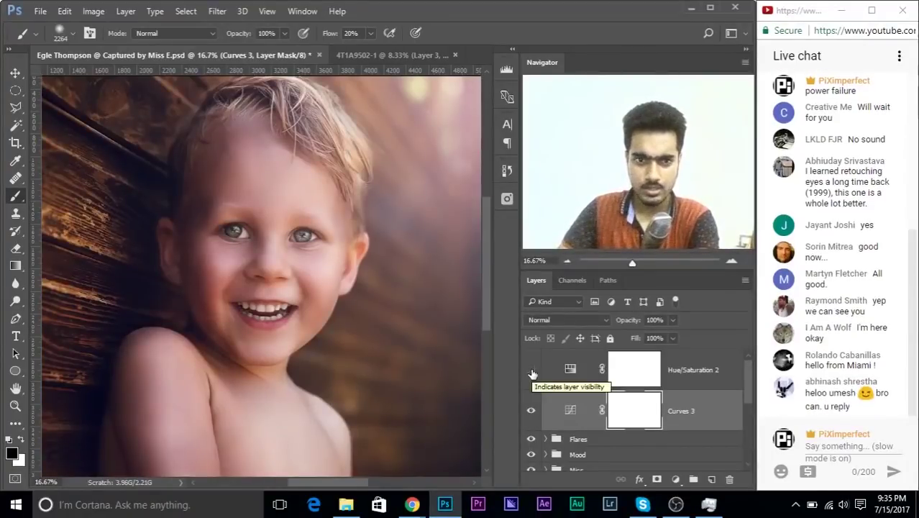
left_click(381, 57)
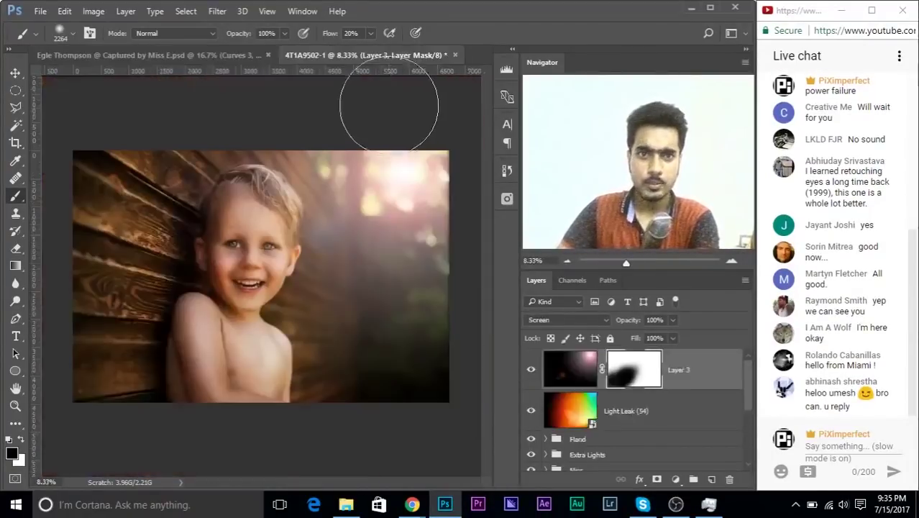
key("ctrl+plus")
key("ctrl+minus")
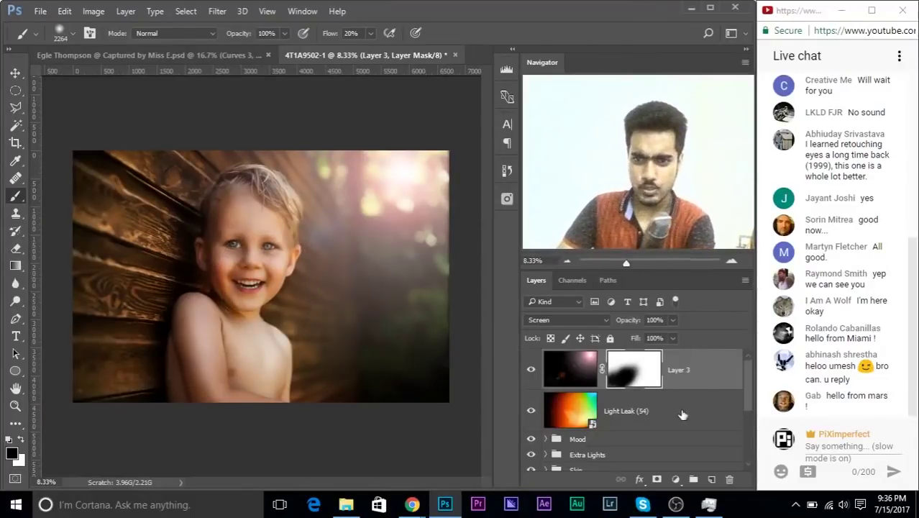
Expand the Skin group and display the Curves 2 layer mask alone on the canvas.
scroll(618, 414, "down", 3)
scroll(580, 411, "up", 3)
scroll(580, 412, "down", 3)
left_click(546, 389)
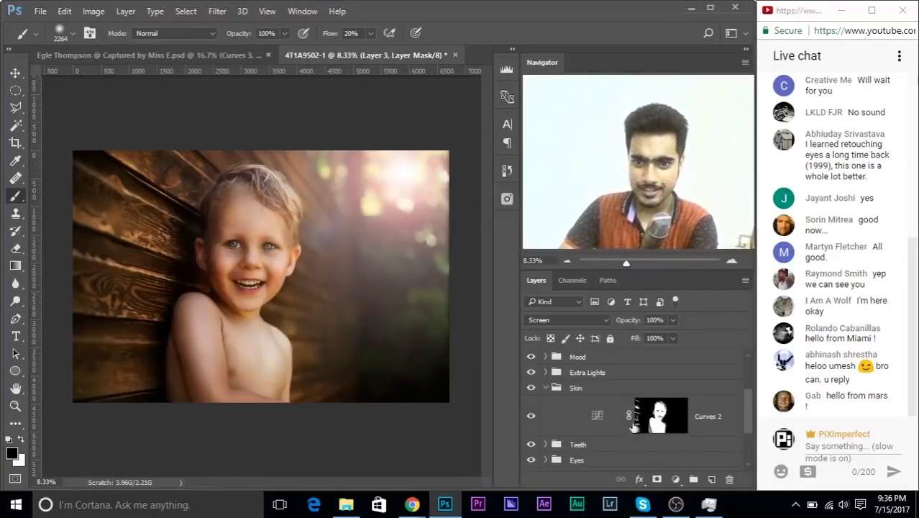
left_click(660, 424)
left_click(660, 416, "alt")
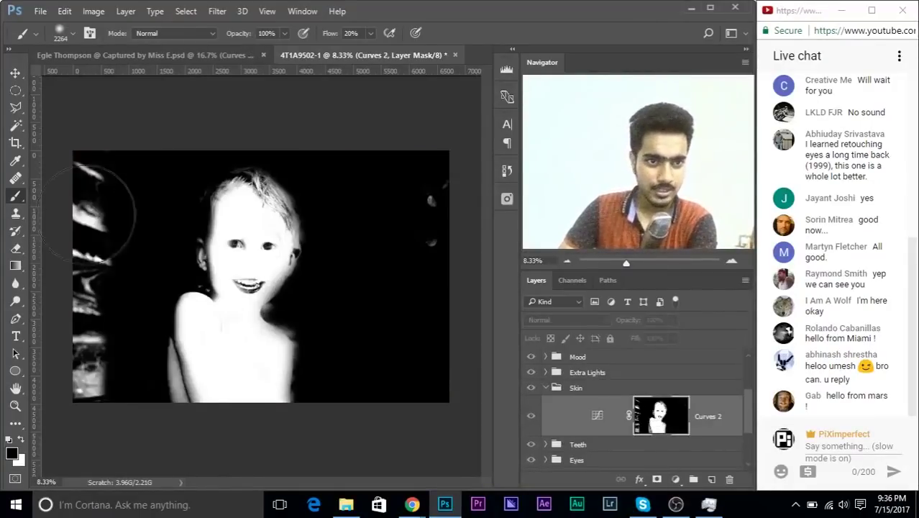
Paint black at 100% flow over the white streaks along the left edge of the Curves 2 mask.
key("x")
mouse_move(79, 174)
left_mouse_down()
mouse_move(82, 304)
mouse_move(86, 246)
mouse_move(81, 257)
mouse_move(94, 231)
left_mouse_up()
key("x")
mouse_move(92, 186)
left_mouse_down()
mouse_move(156, 152)
mouse_move(94, 198)
mouse_move(77, 198)
left_mouse_up()
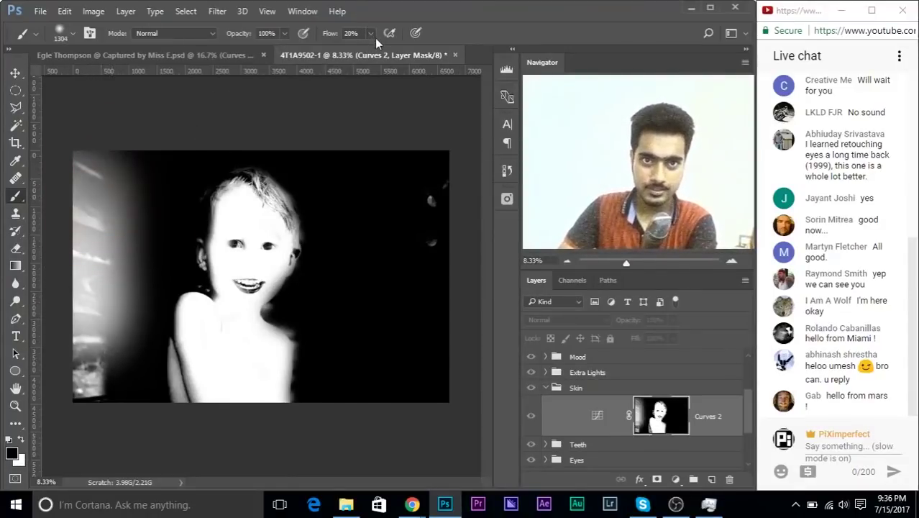
left_click(370, 34)
left_click_drag(370, 50, 434, 58)
mouse_move(154, 164)
left_mouse_down()
mouse_move(92, 230)
mouse_move(79, 319)
mouse_move(99, 338)
mouse_move(98, 370)
mouse_move(116, 345)
left_mouse_up()
mouse_move(130, 217)
left_mouse_down()
mouse_move(115, 386)
mouse_move(111, 298)
mouse_move(115, 379)
mouse_move(59, 303)
mouse_move(74, 400)
left_mouse_up()
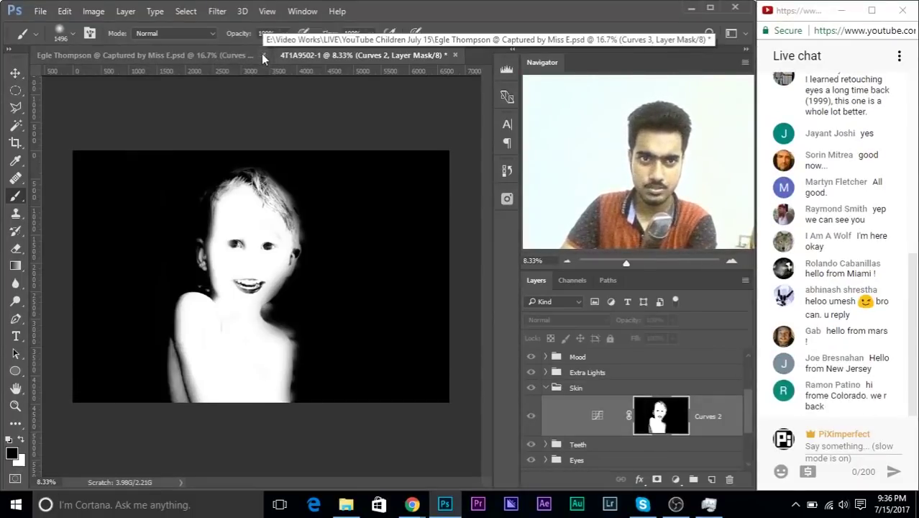
Close the reference portrait document without saving and switch from the mask view back to the photo.
left_click(263, 56)
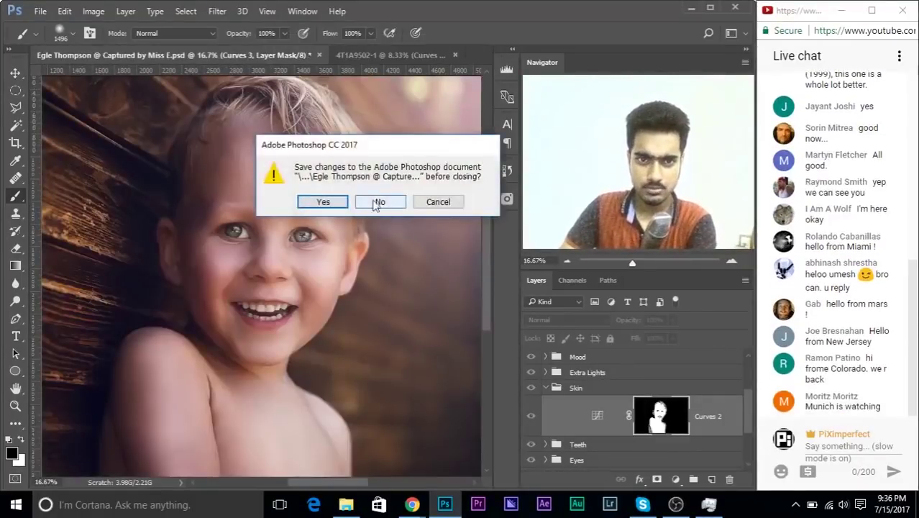
left_click(369, 203)
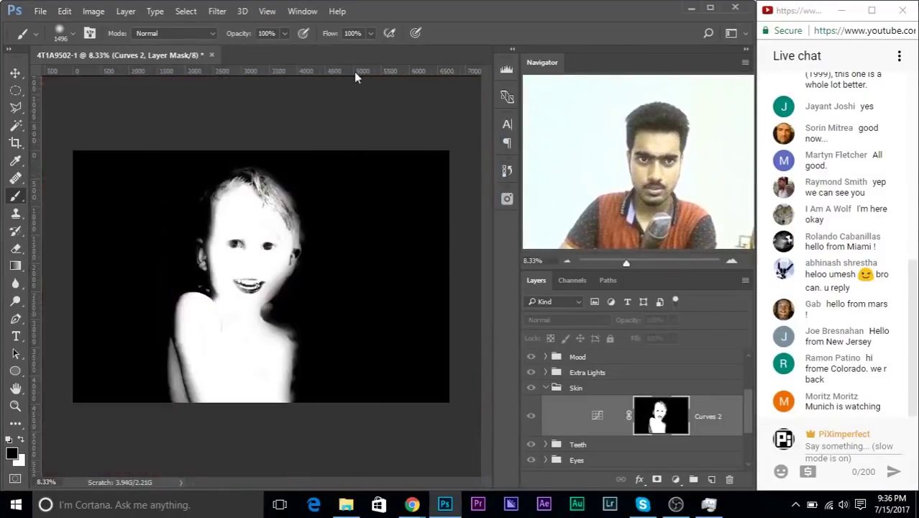
left_click(661, 421, "alt")
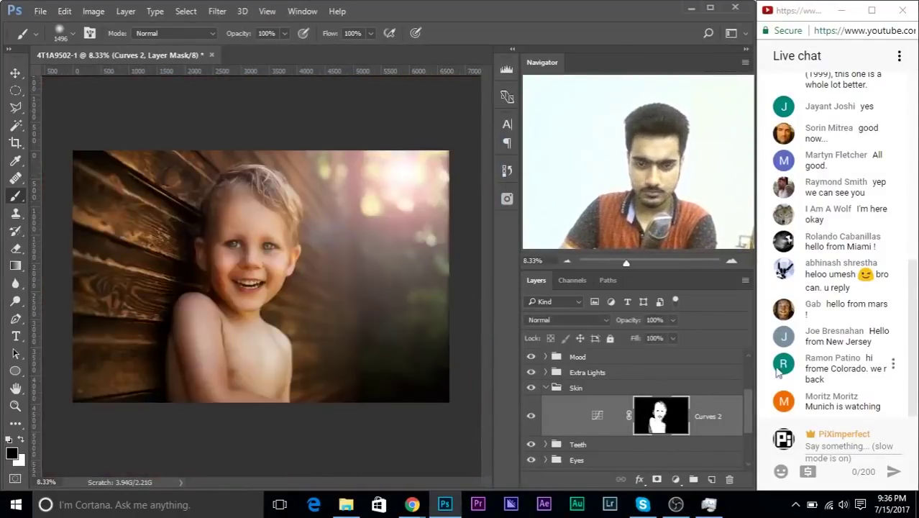
Inspect the Blue channel curve of the Curves 2 layer in the Skin group.
double_click(604, 423)
left_click(437, 305)
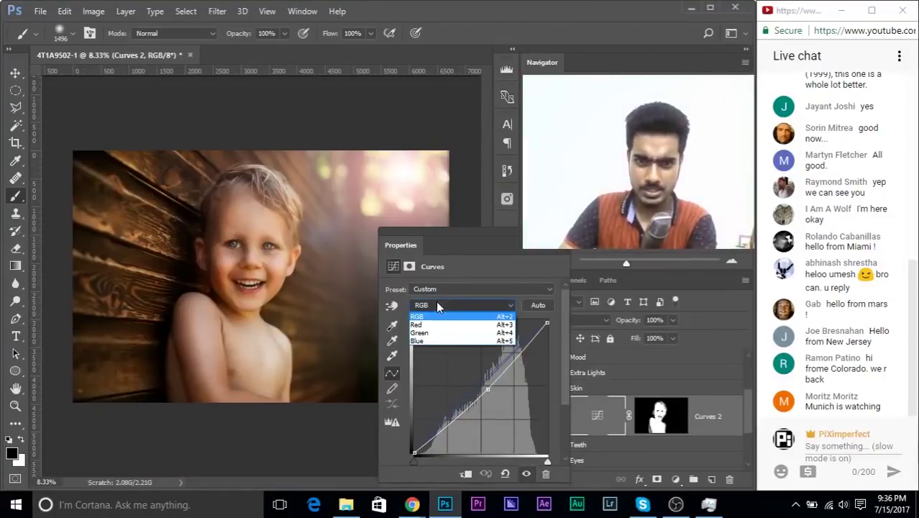
left_click(433, 340)
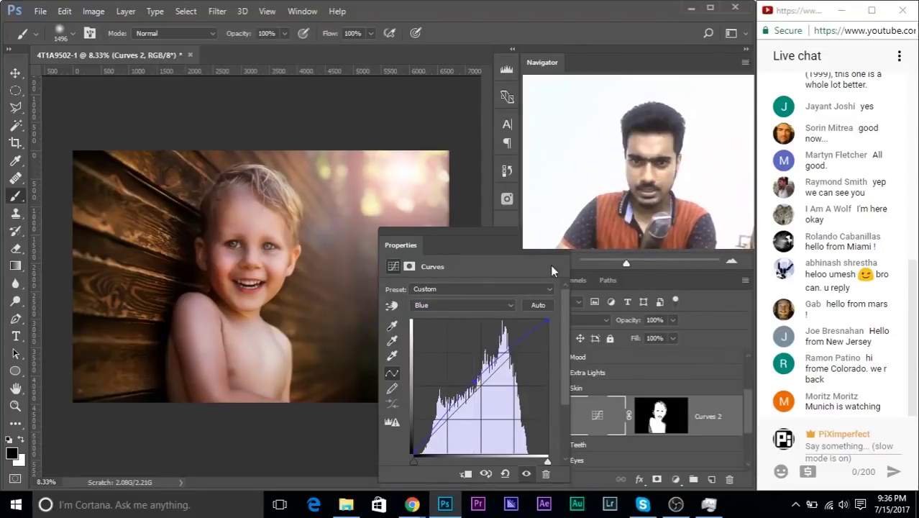
left_click(560, 231)
Group Layer 3 with the Light Leak (54) layer and name the group Flare.
scroll(590, 413, "up", 3)
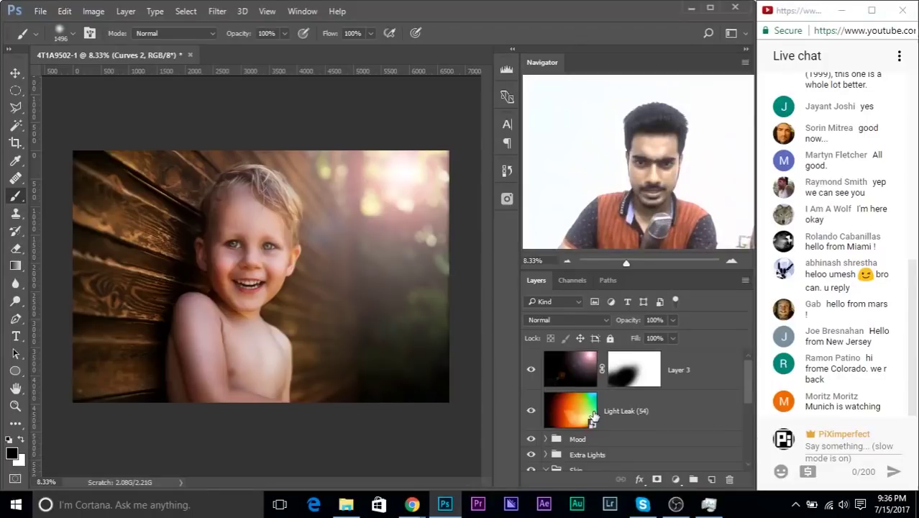
left_click(683, 375)
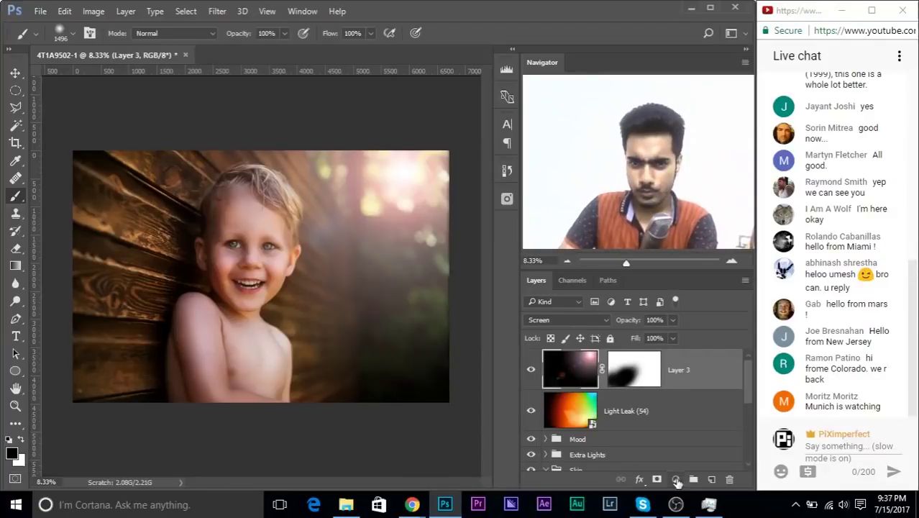
key("ctrl+g")
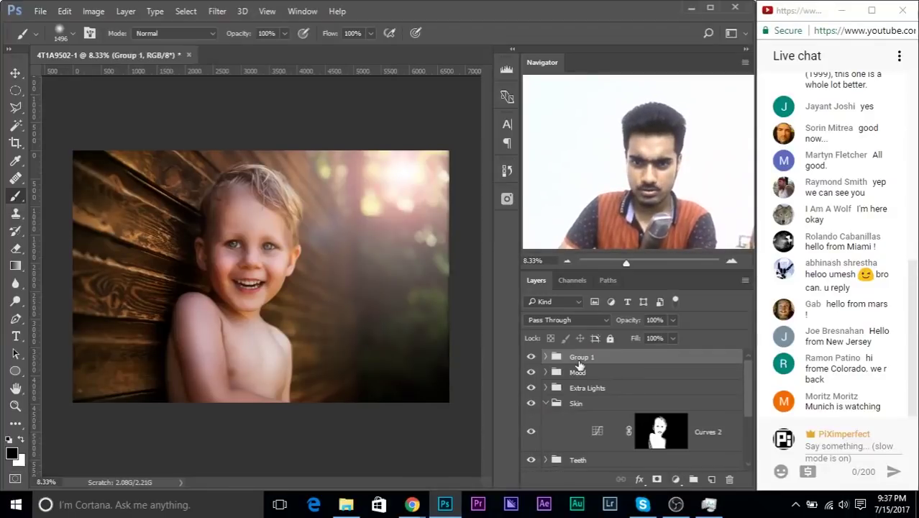
double_click(578, 358)
type("F")
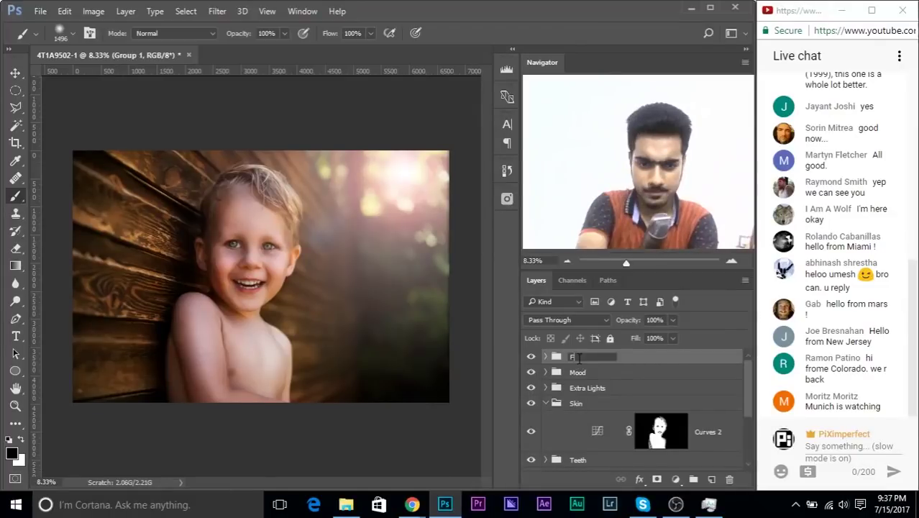
type("lare")
key("Return")
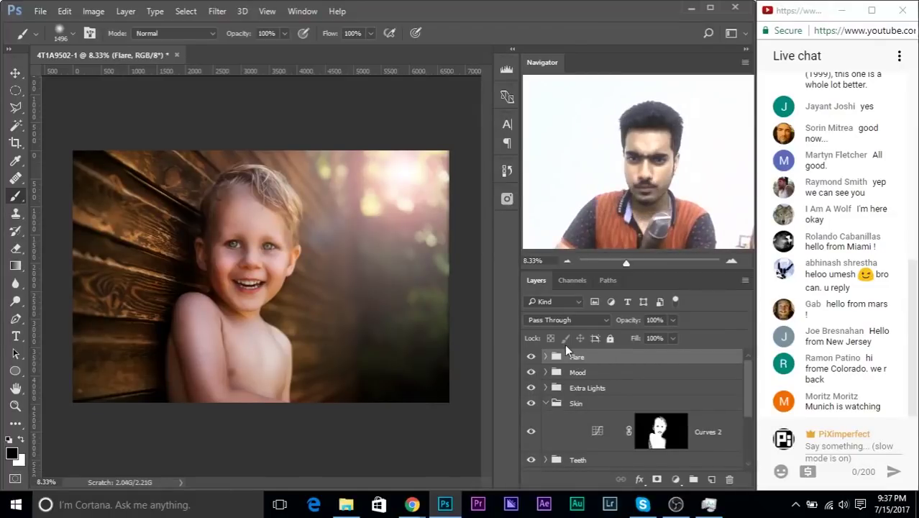
Add a Curves adjustment layer above the Flare group and shape its RGB curve into an S with lifted blacks.
left_click(675, 479)
left_click(701, 271)
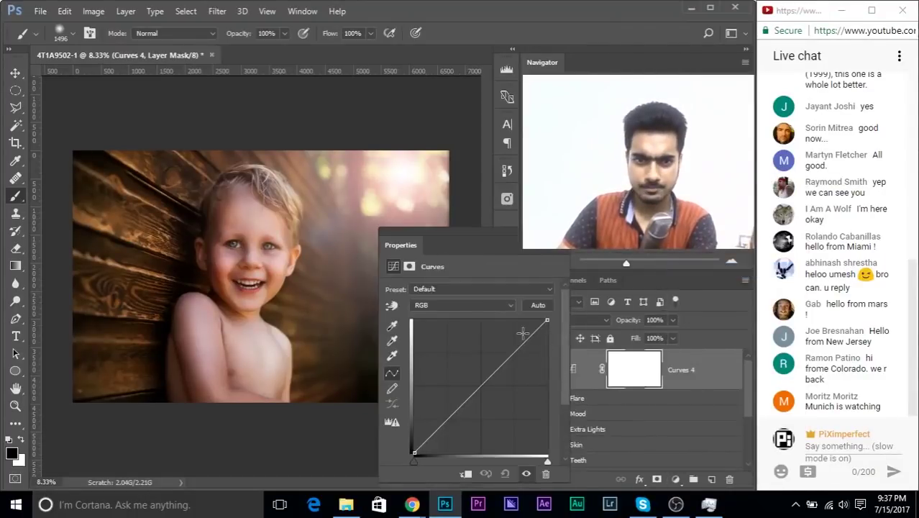
left_click_drag(467, 235, 583, 173)
left_click_drag(531, 390, 545, 363)
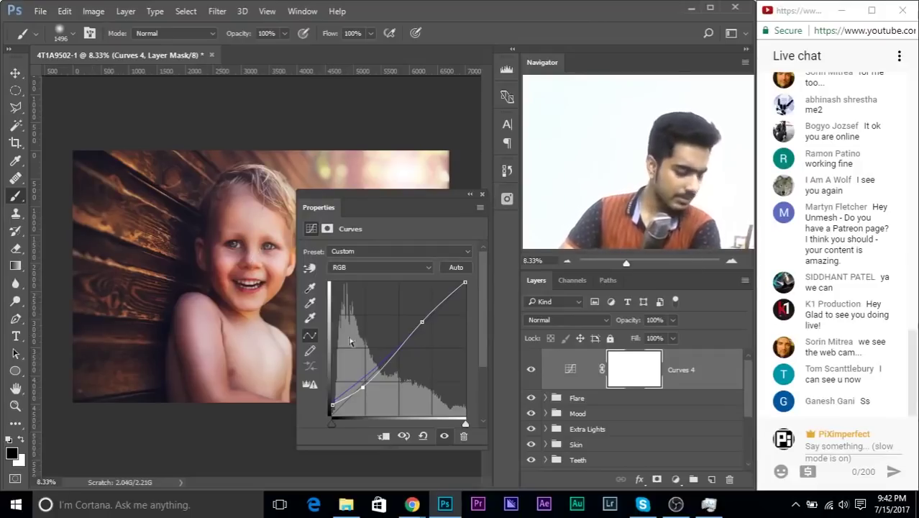
Raise the Green channel midtones slightly in the Curves 4 layer and compare the photo with and without it.
left_click(373, 267)
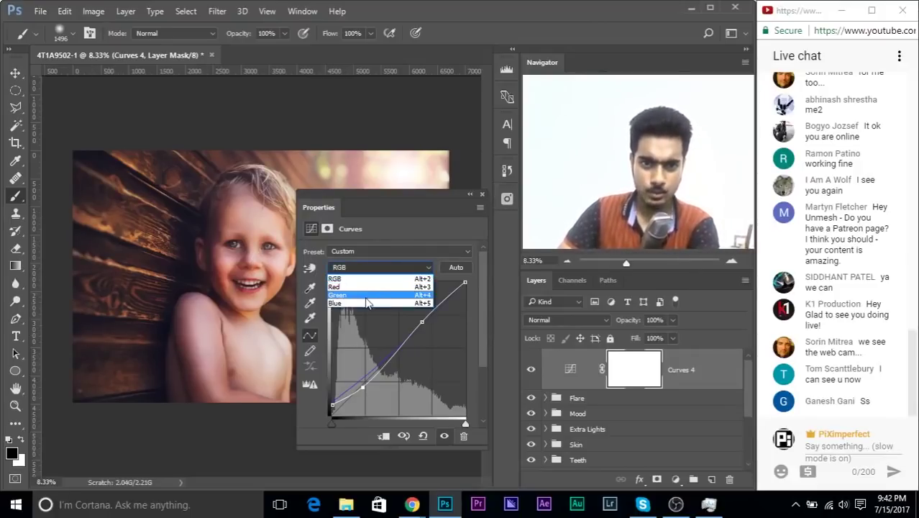
left_click(374, 291)
left_click(395, 343)
left_click_drag(395, 344, 396, 347)
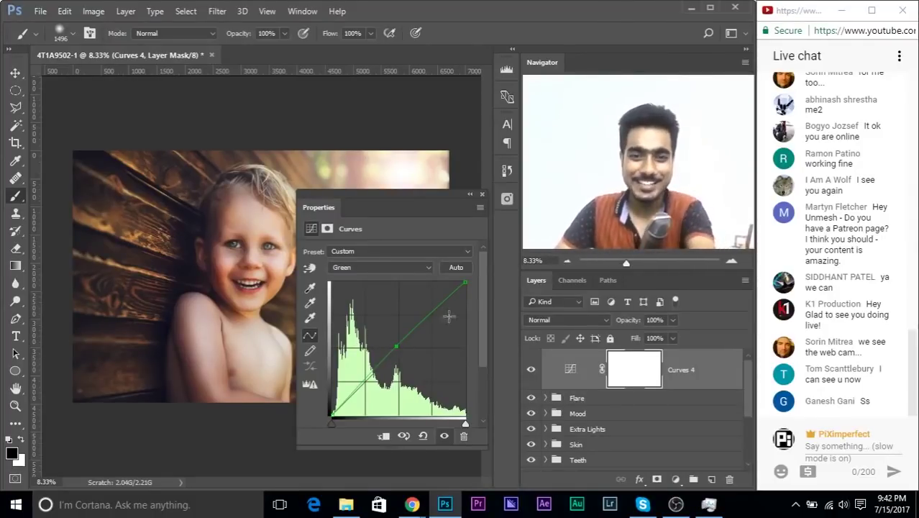
left_click(482, 194)
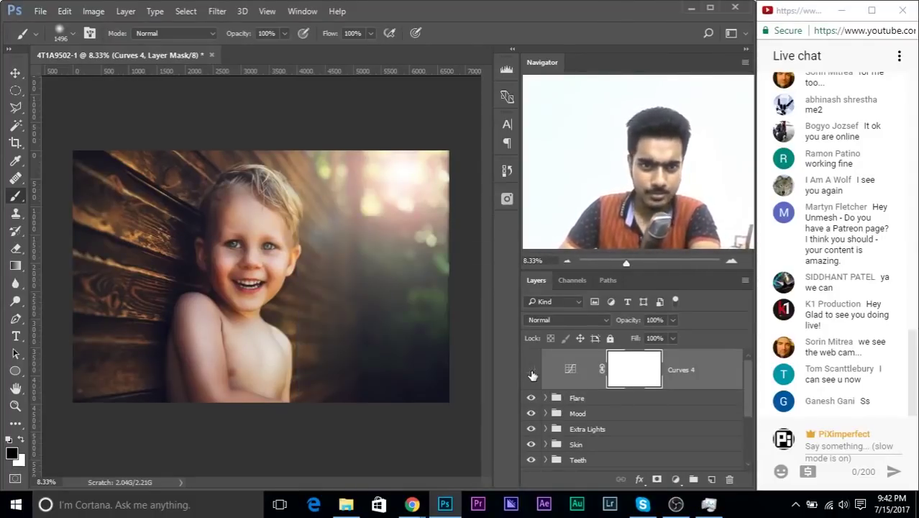
left_click(530, 369)
left_click(530, 369)
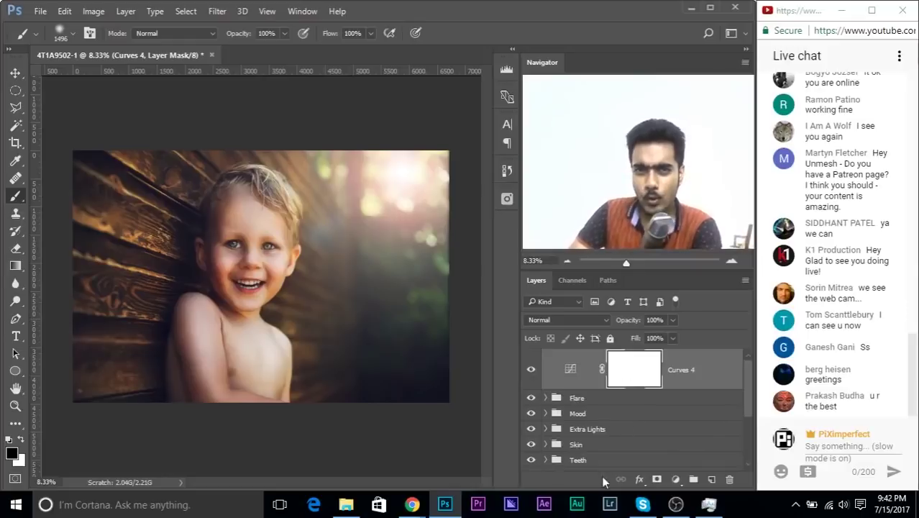
Group all layers and groups from Curves 4 down to Frequency Separation, leaving out the Background group.
left_click(695, 363)
scroll(695, 363, "down", 3)
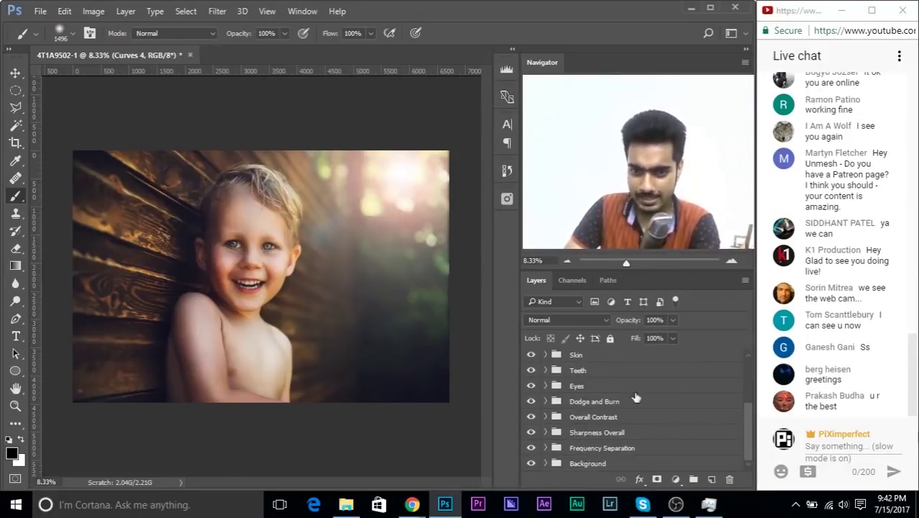
left_click(608, 448, "shift")
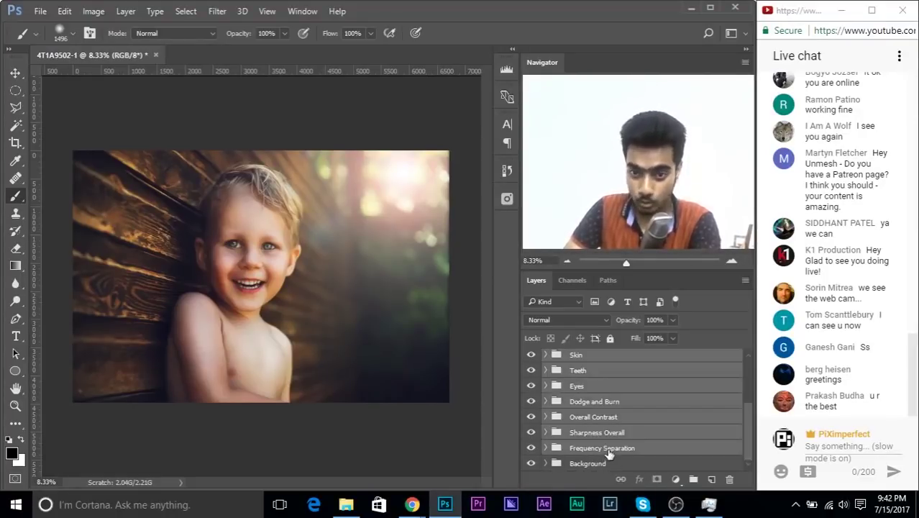
key("ctrl+g")
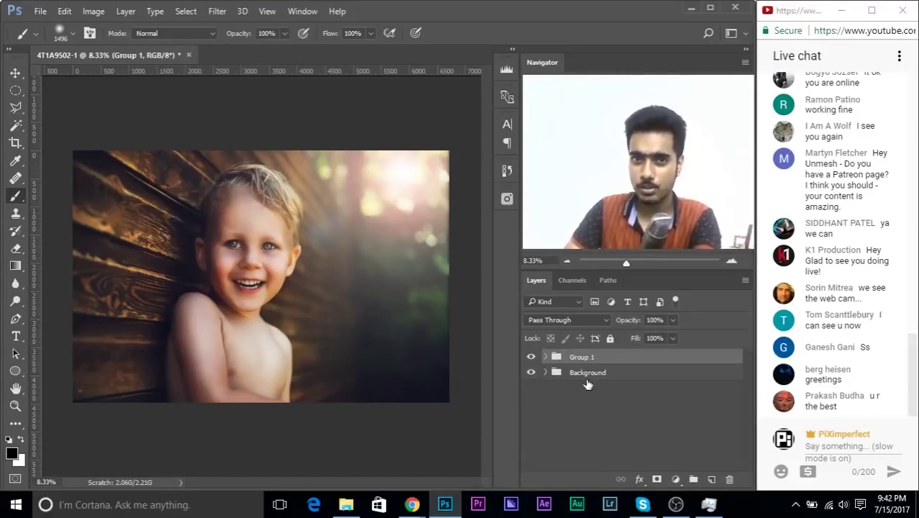
left_click(672, 319)
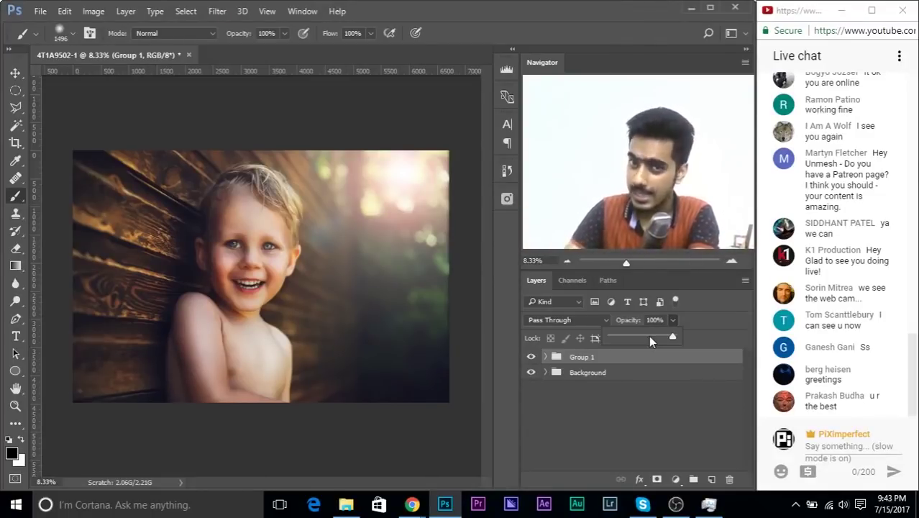
mouse_move(678, 330)
left_mouse_down()
mouse_move(635, 334)
mouse_move(669, 340)
left_mouse_up()
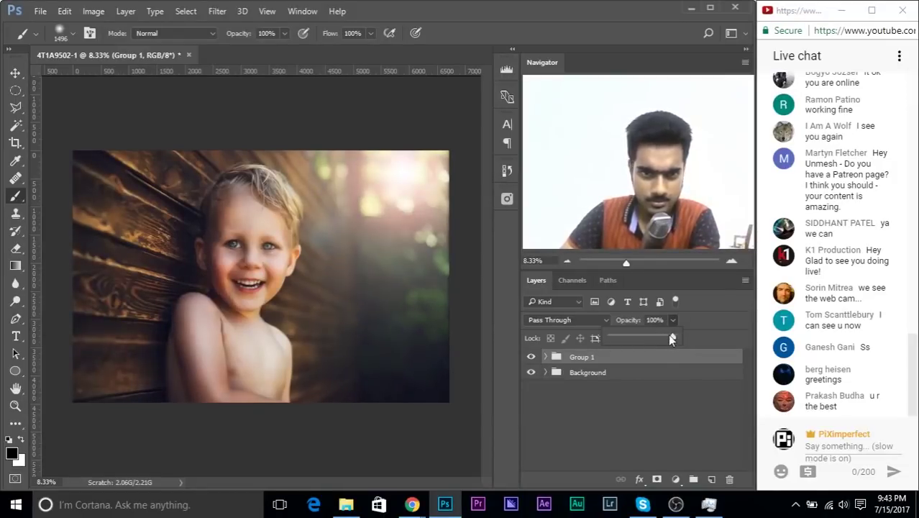
left_click(667, 335)
Move the Curves 4 layer out of Group 1 to the top of the layer stack and collapse the group.
left_click(545, 356)
left_click(544, 357)
left_click_drag(696, 389, 677, 354)
left_click(564, 399)
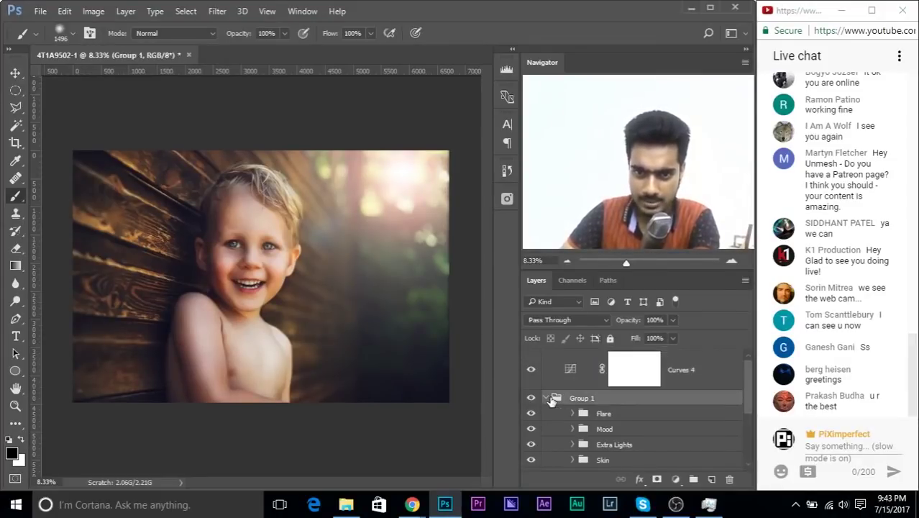
left_click(546, 397)
Lower the opacity of Group 1 to 92%.
left_click(671, 336)
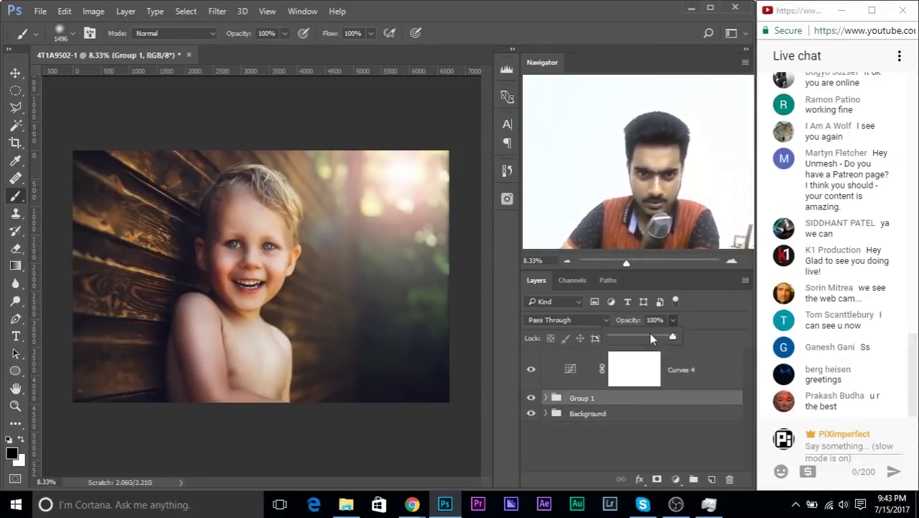
mouse_move(659, 337)
left_mouse_down()
mouse_move(672, 333)
mouse_move(660, 330)
left_mouse_up()
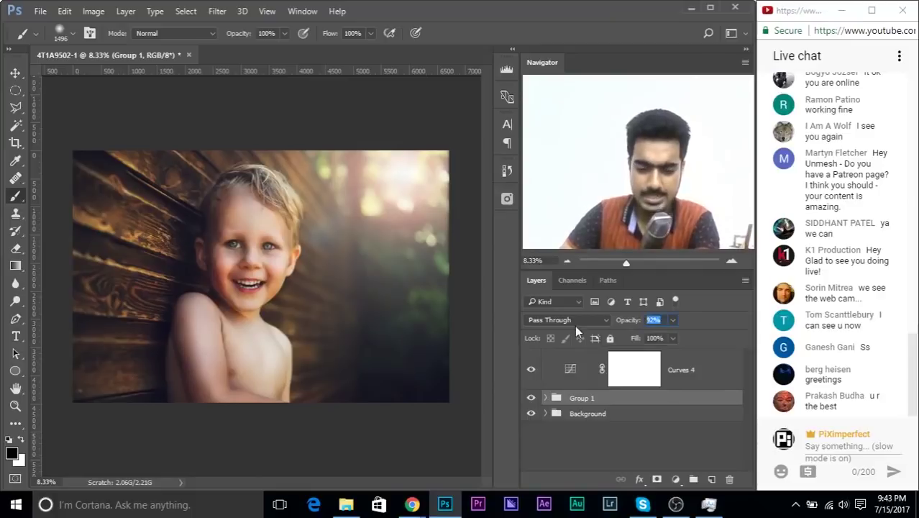
type("92")
key("Return")
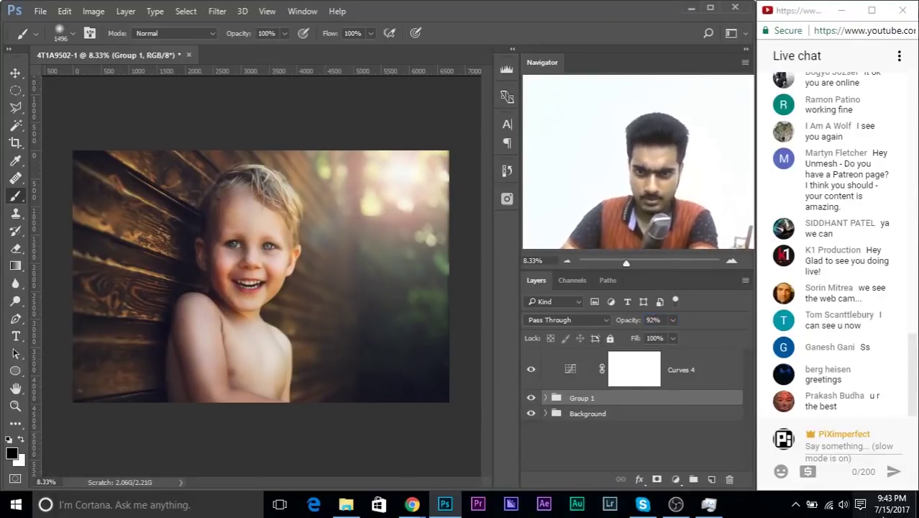
left_click(697, 370)
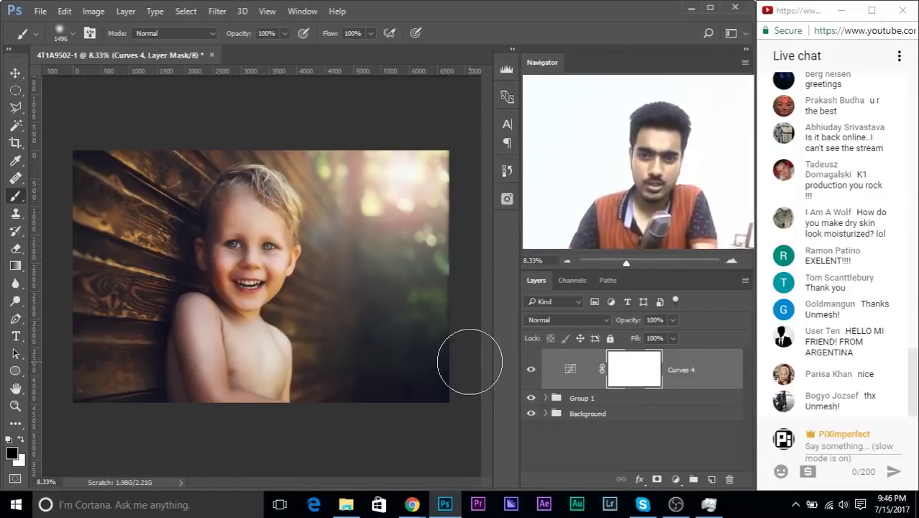
left_click(545, 399)
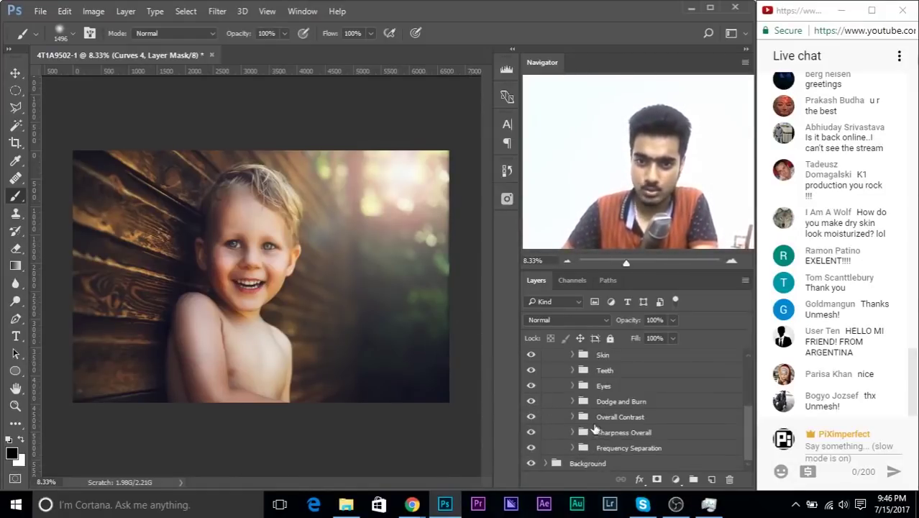
scroll(595, 382, "up", 2)
left_click(545, 399)
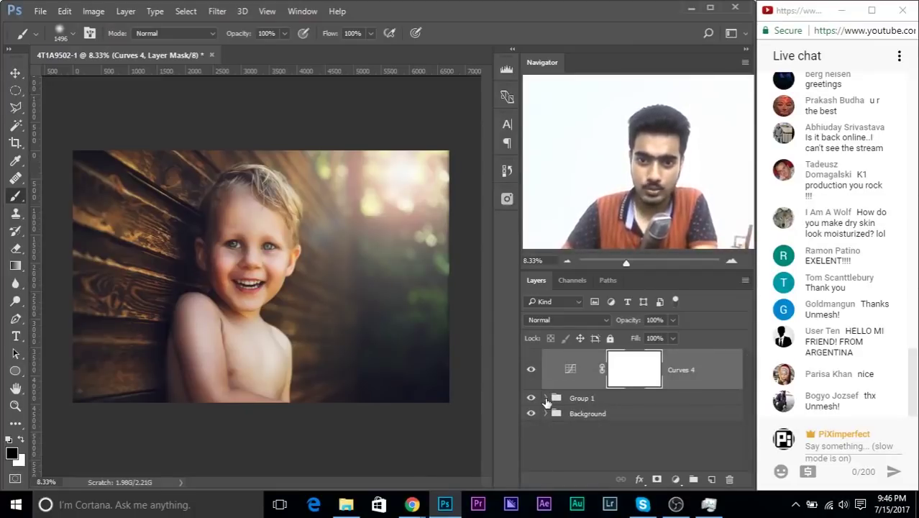